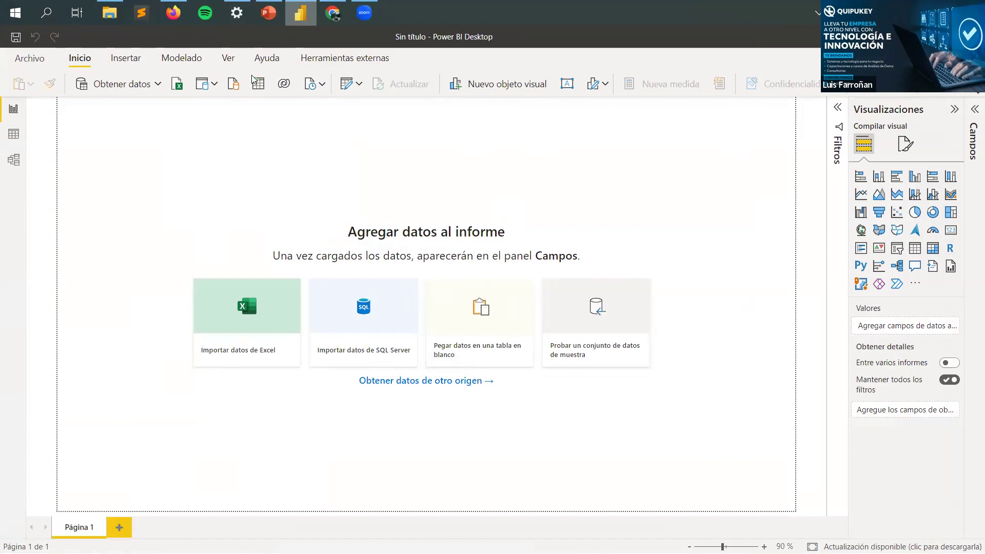
Step: Switch to File Explorer, open Ventas 2022.xlsx from the Caso Práctico - CIP folder and maximize its window
left_click(107, 13)
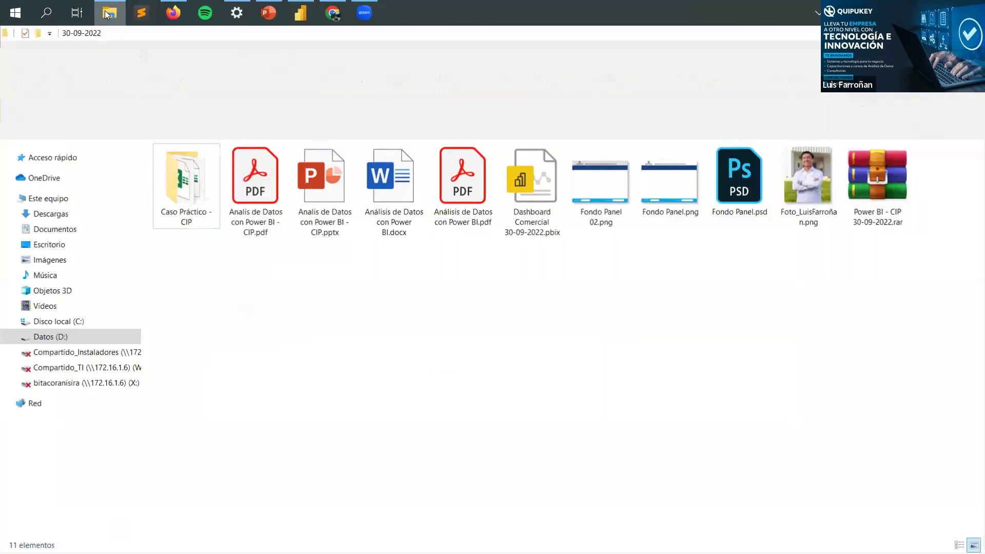
left_click(213, 175)
double_click(213, 175)
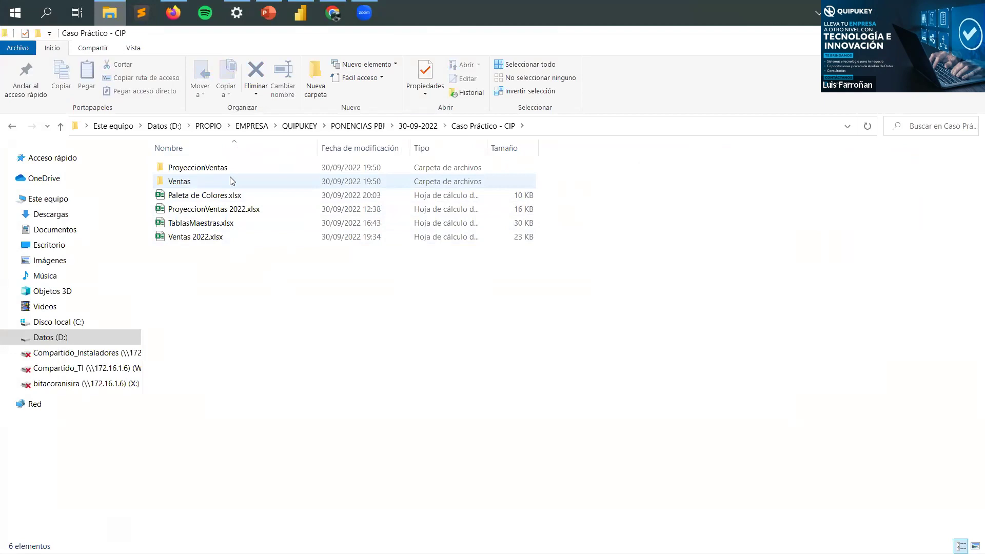
left_click(235, 242)
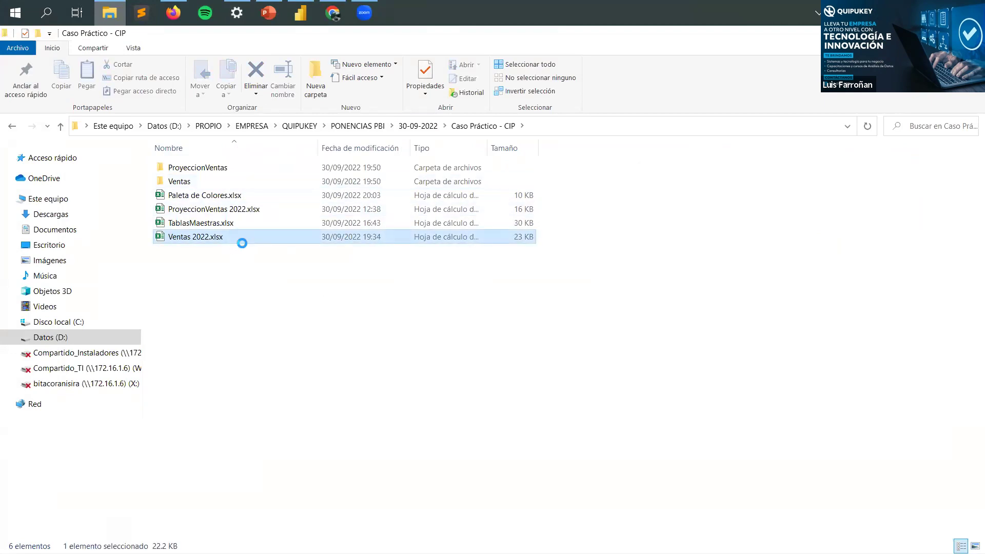
double_click(252, 238)
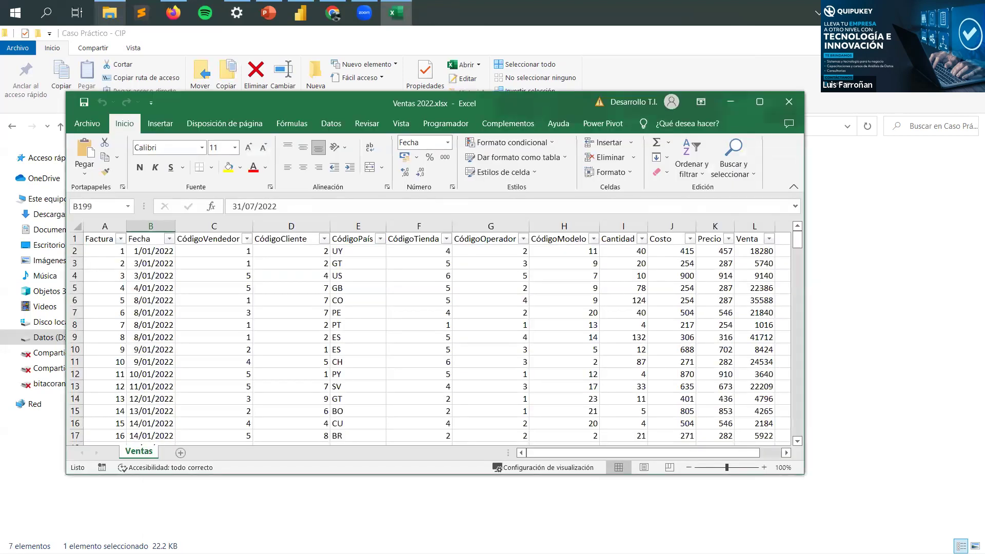
left_click(762, 105)
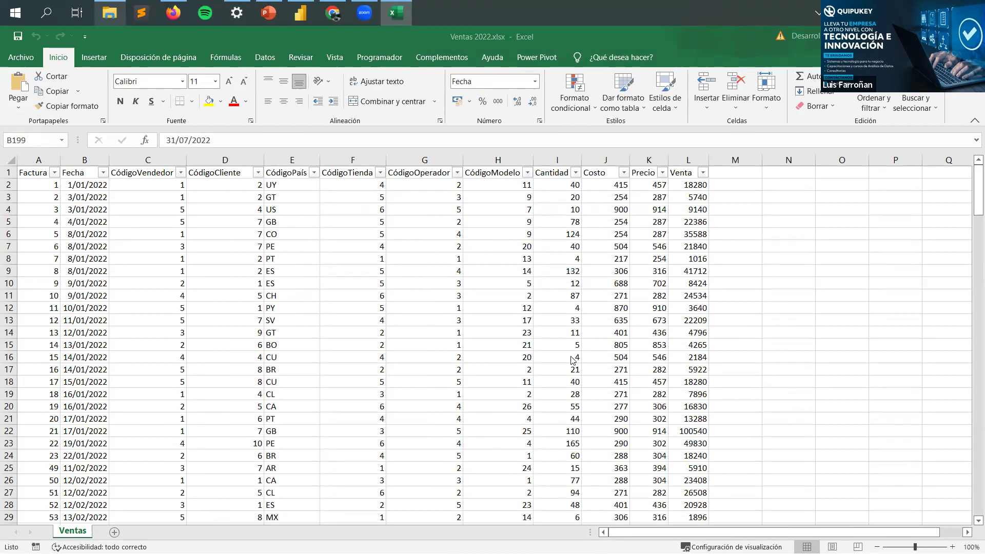
Step: Collapse the ribbon and highlight the sales table's header row from Factura to Venta
scroll(303, 311, "up", 1, "ctrl")
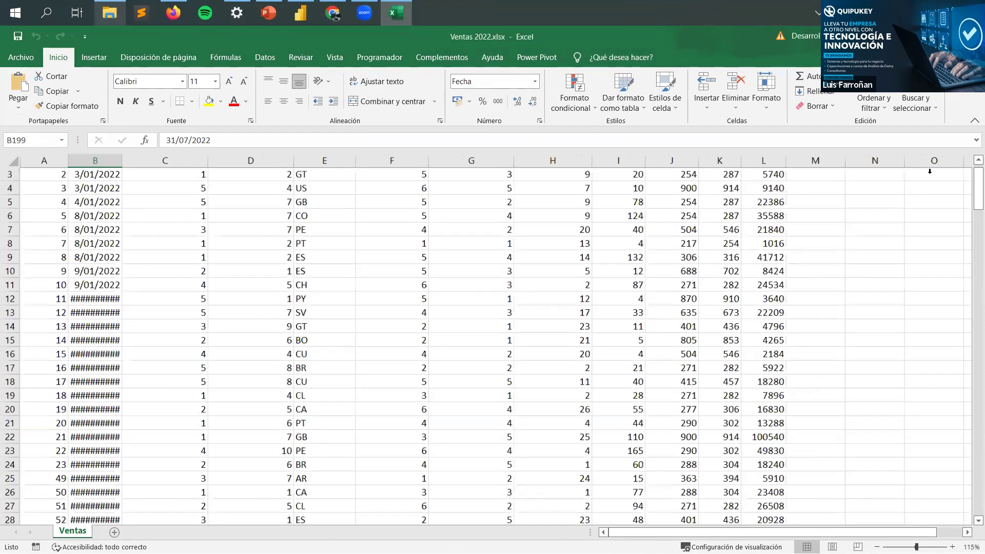
key("ctrl+F1")
scroll(488, 263, "up", 1)
left_click(49, 119)
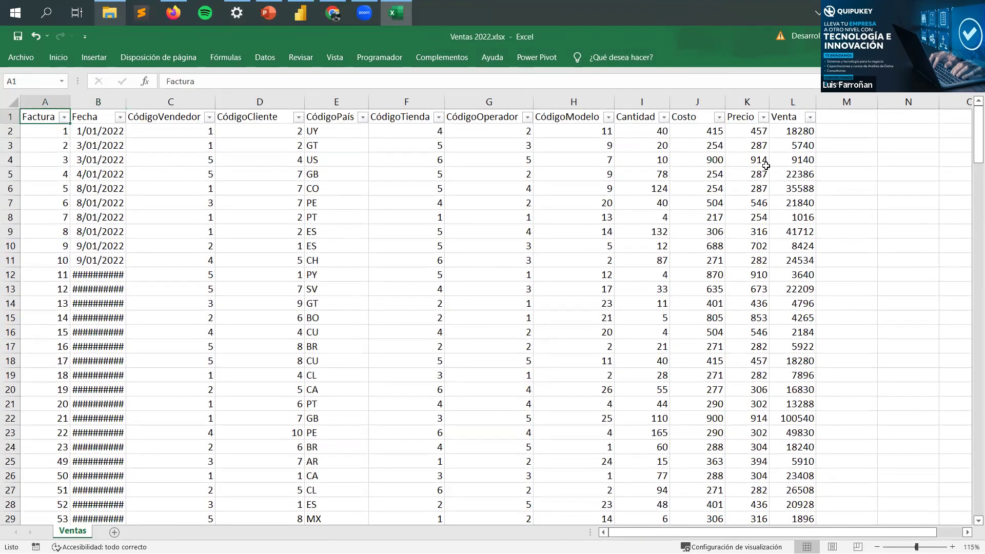
left_click(790, 118, "shift")
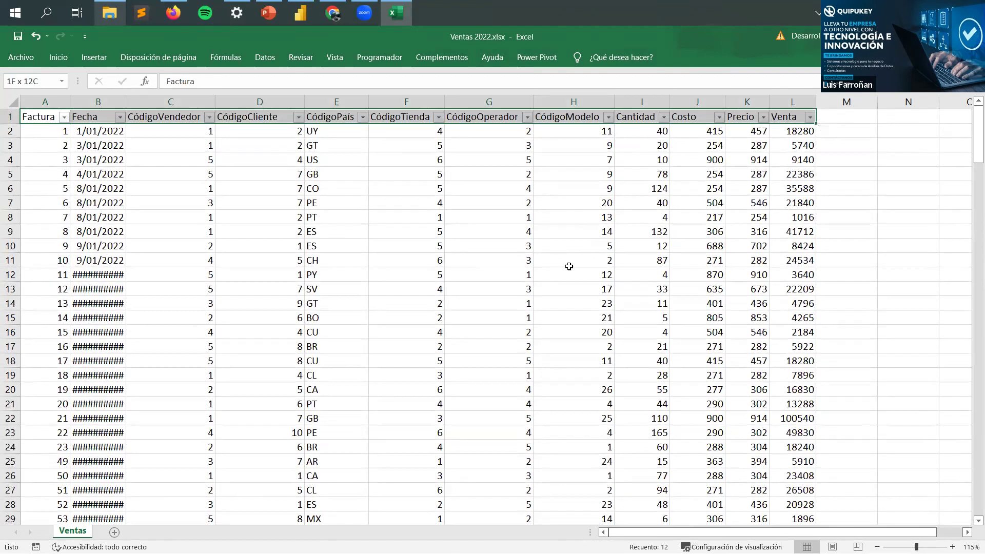
left_click(336, 276)
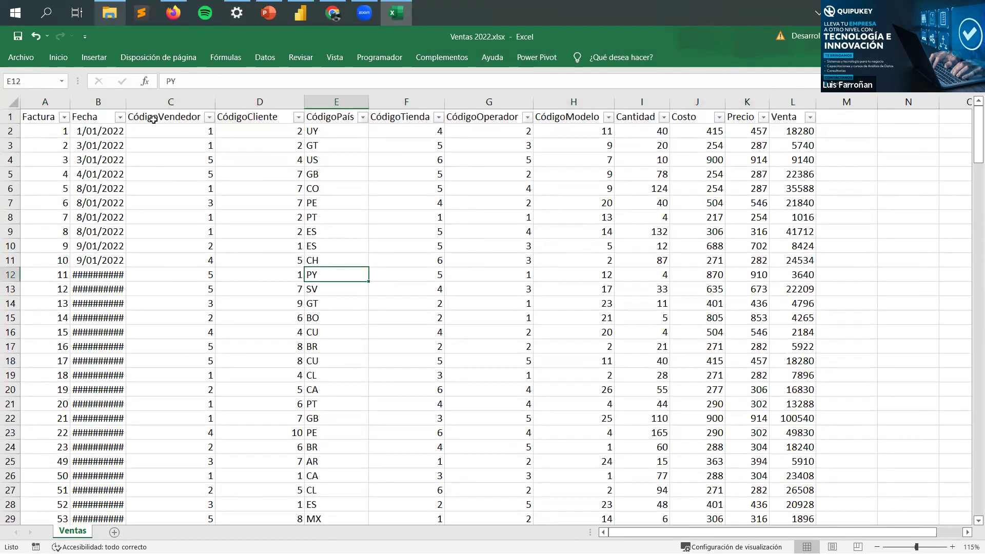
Step: Fit the Fecha column to its dates and examine the Factura and Fecha fields of the sales table
double_click(127, 102)
left_click(159, 124)
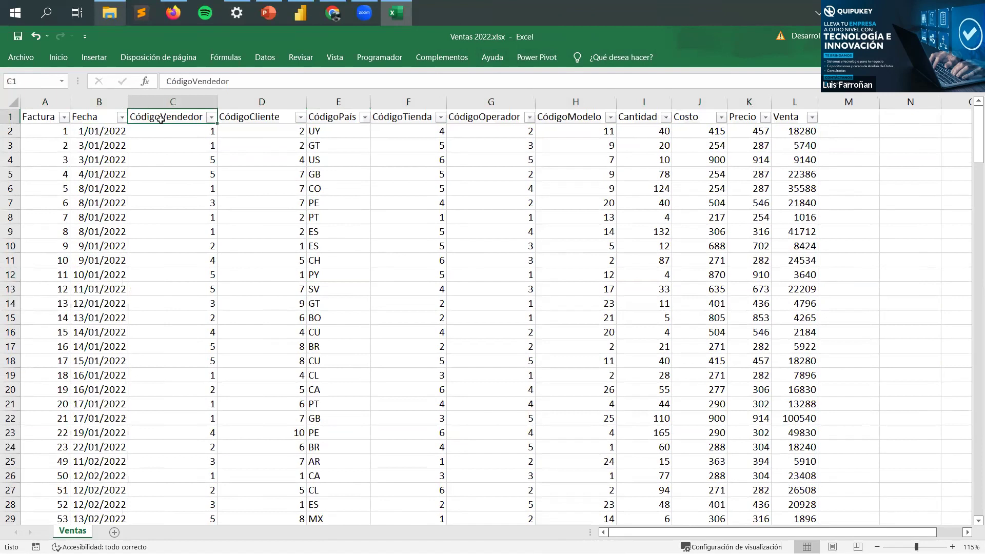
left_click(82, 120)
left_click(44, 114)
left_click_drag(237, 132, 785, 122)
left_click(533, 174)
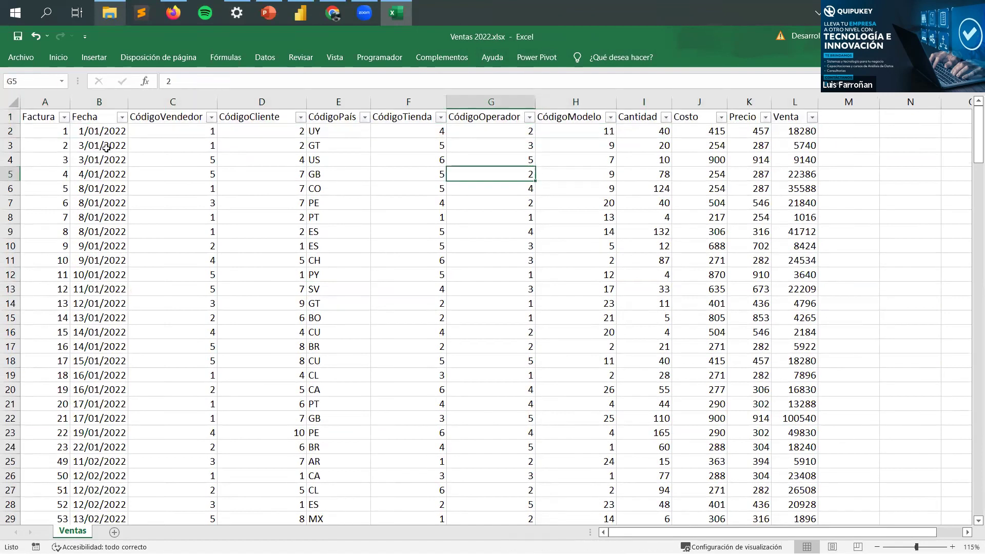
left_click(89, 129)
left_click(77, 118)
left_click(106, 148)
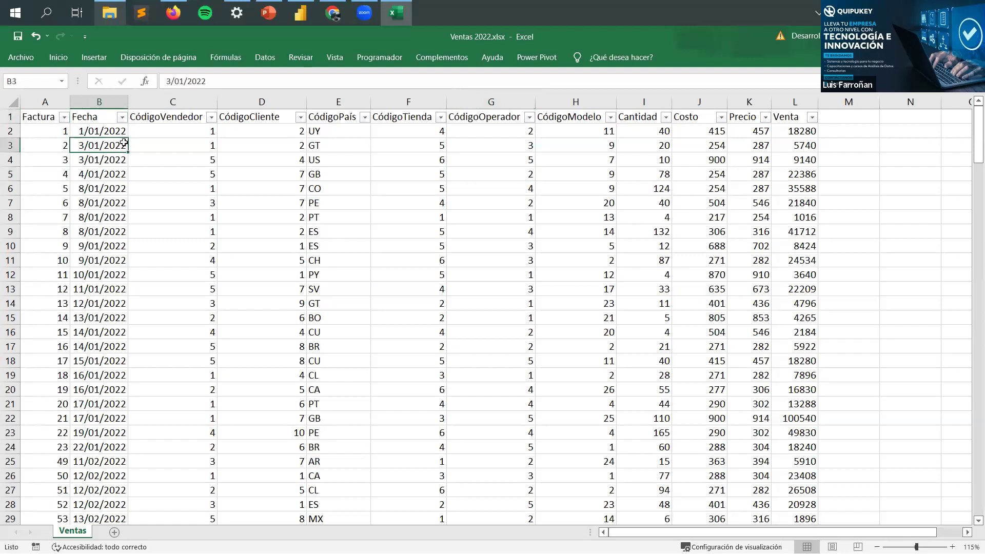
Step: Examine the CódigoVendedor, CódigoCliente, CódigoPaís and CódigoTienda fields in the sales table
left_click(159, 124)
left_click(194, 237)
left_click(181, 119)
left_click(232, 119)
left_click(179, 123)
left_click(245, 120)
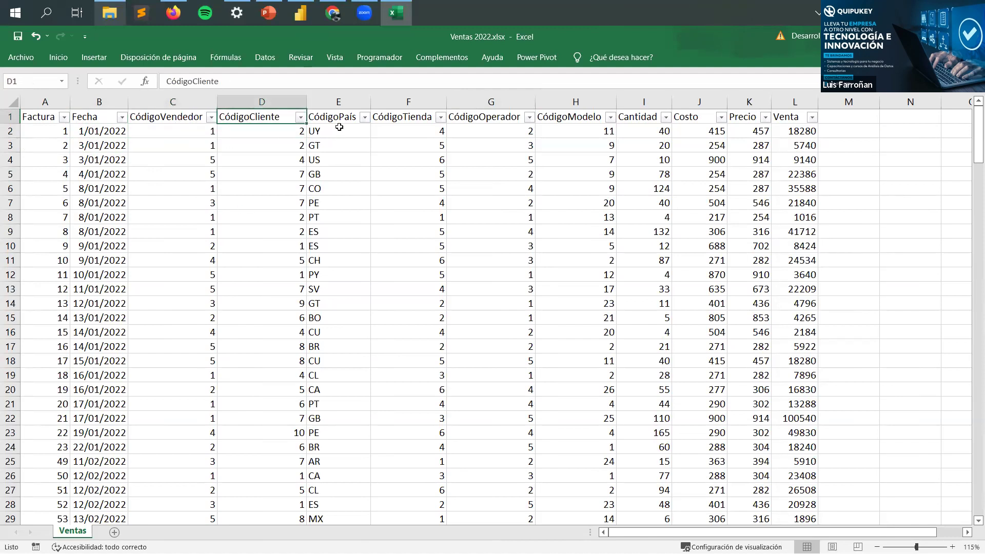
left_click(318, 115)
left_click(393, 120)
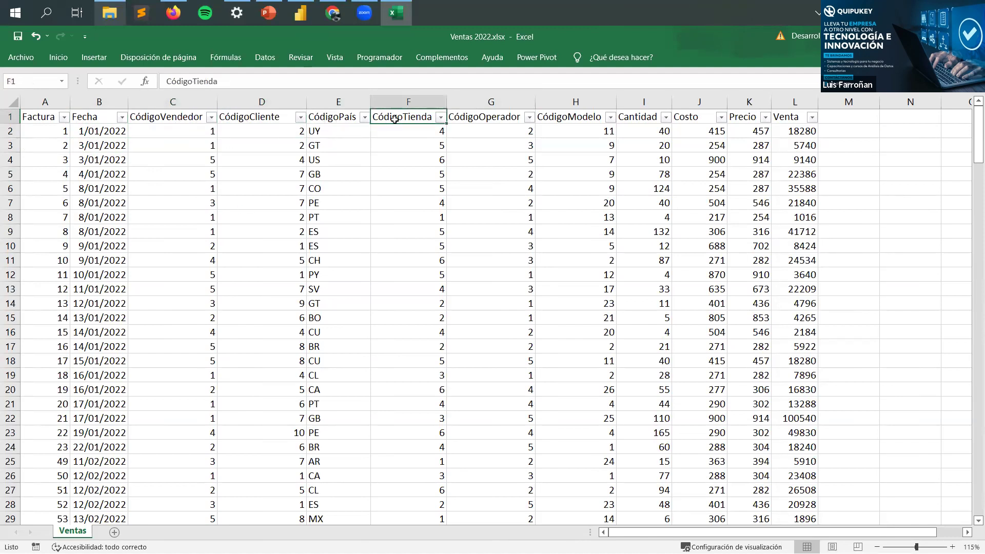
Step: Examine the CódigoOperador, CódigoModelo, Cantidad, Costo and Precio columns at 130% zoom
scroll(508, 130, "up", 1)
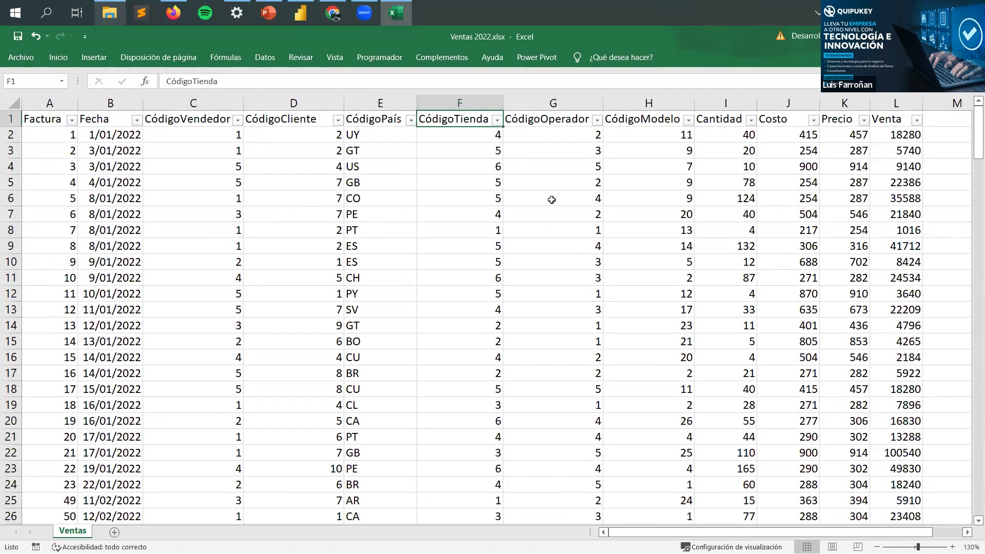
left_click(570, 121)
left_click(656, 124)
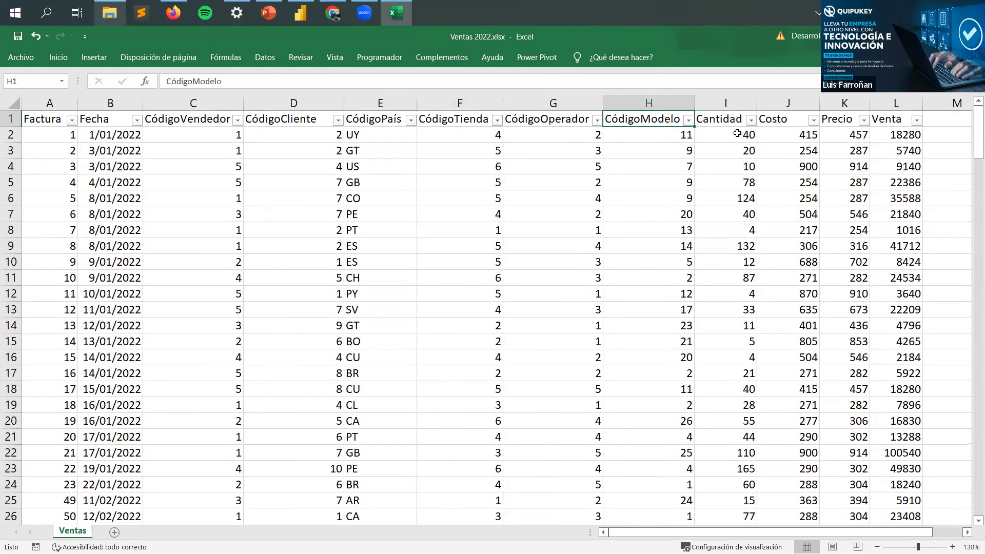
left_click(713, 113)
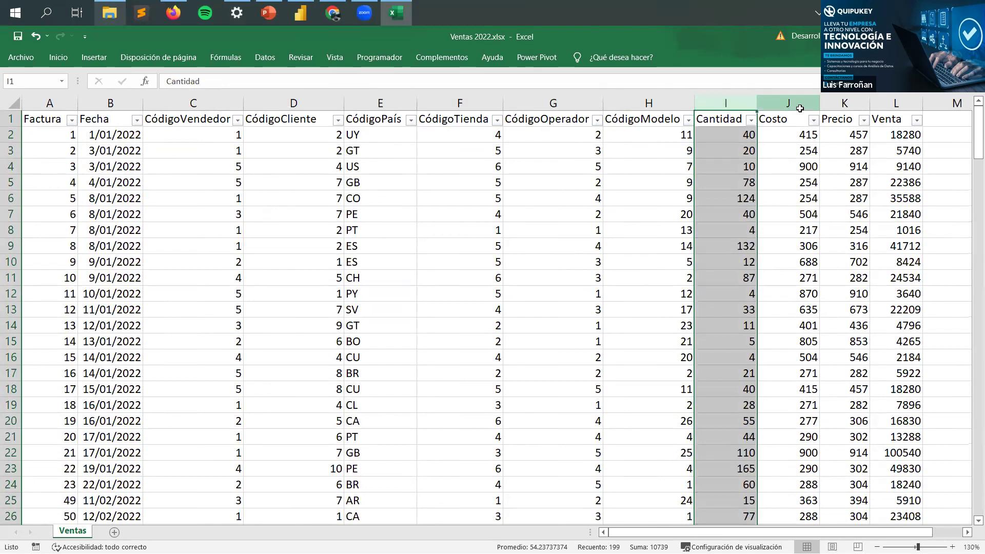
left_click(799, 114)
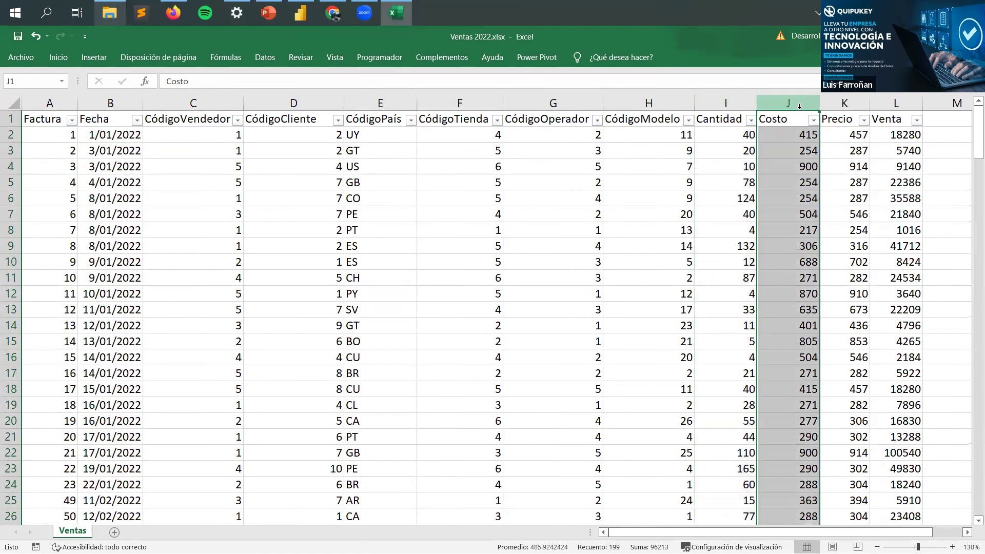
left_click(839, 106)
left_click_drag(844, 533, 872, 533)
left_click(787, 103)
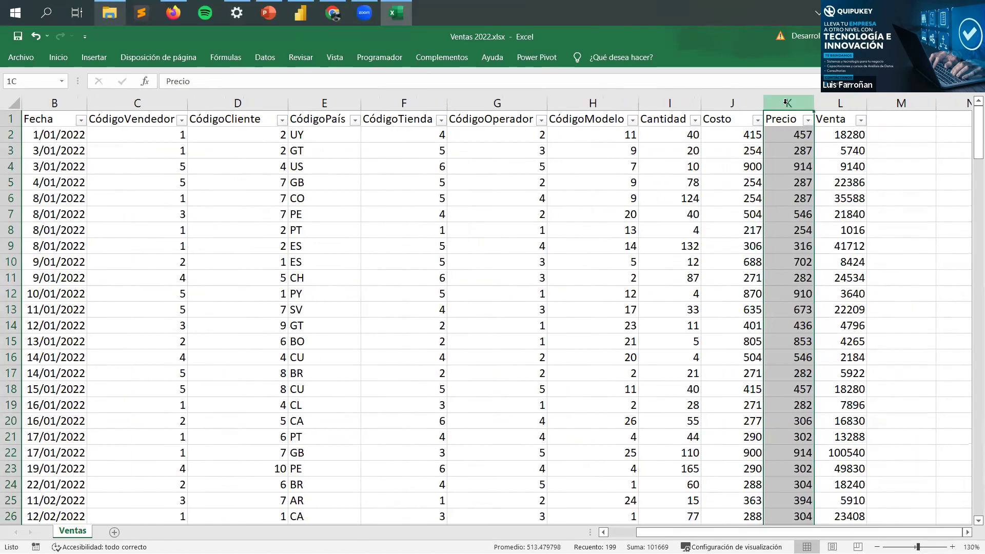
Step: Examine the Venta column and inspect the formula in its first data cell, L2
left_click(840, 103)
left_click(842, 135)
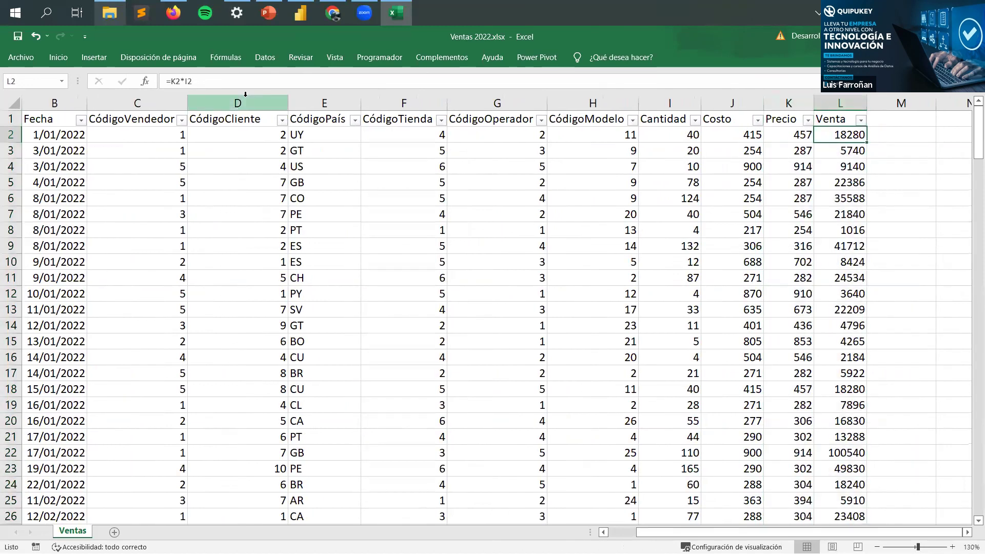
key("F2")
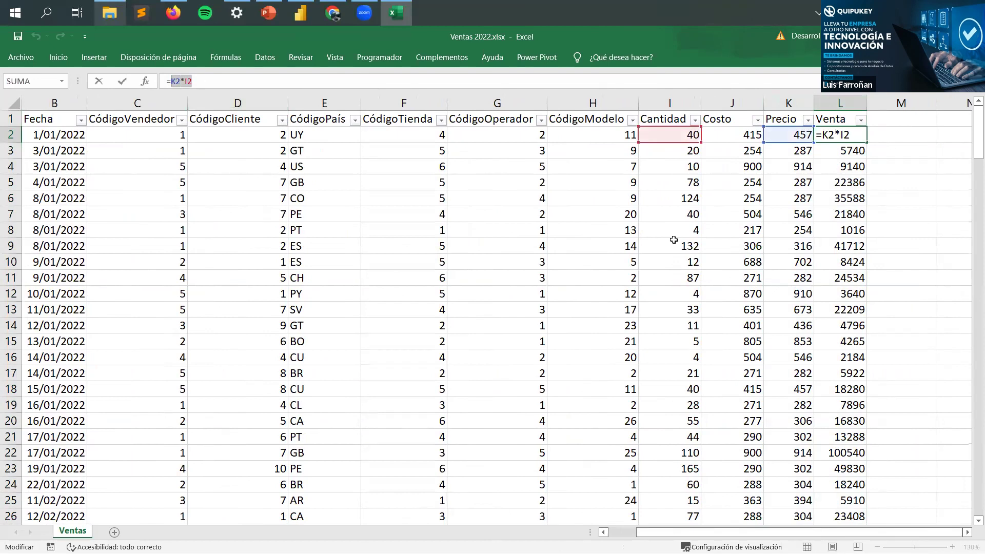
key("Return")
left_click(380, 323)
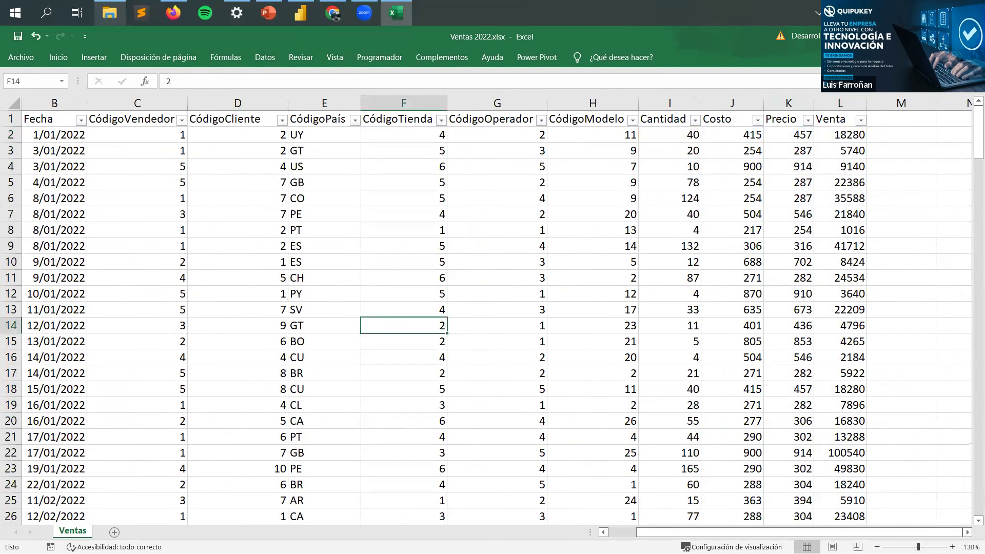
Step: Close Ventas 2022.xlsx without saving and open ProyeccionVentas 2022.xlsx from the same folder
key("alt+F4")
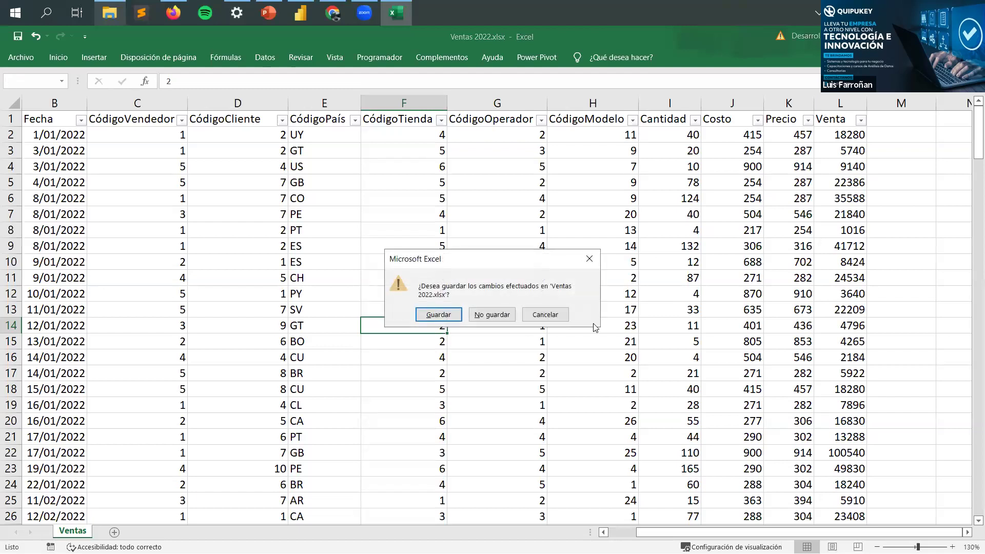
left_click(491, 315)
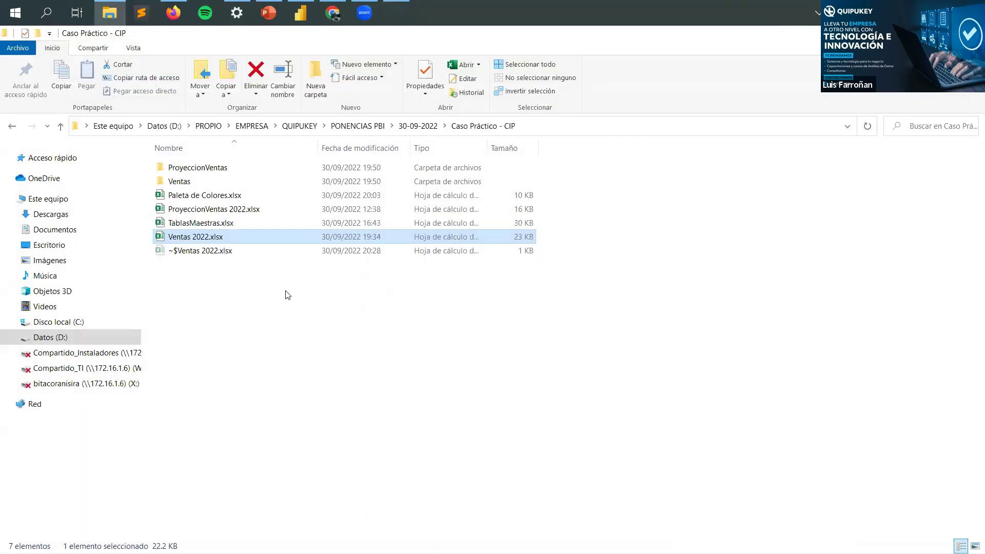
left_click(254, 211)
double_click(290, 209)
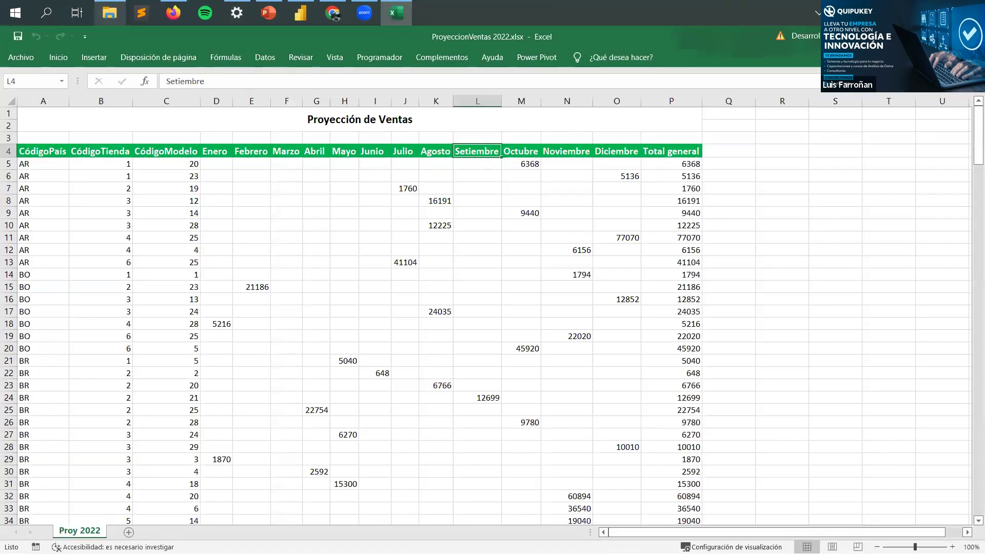
Step: Examine the projection table's header row from CódigoPaís to Total general, including the month columns
left_click(251, 312)
left_click_drag(669, 538, 669, 538)
left_click(340, 297)
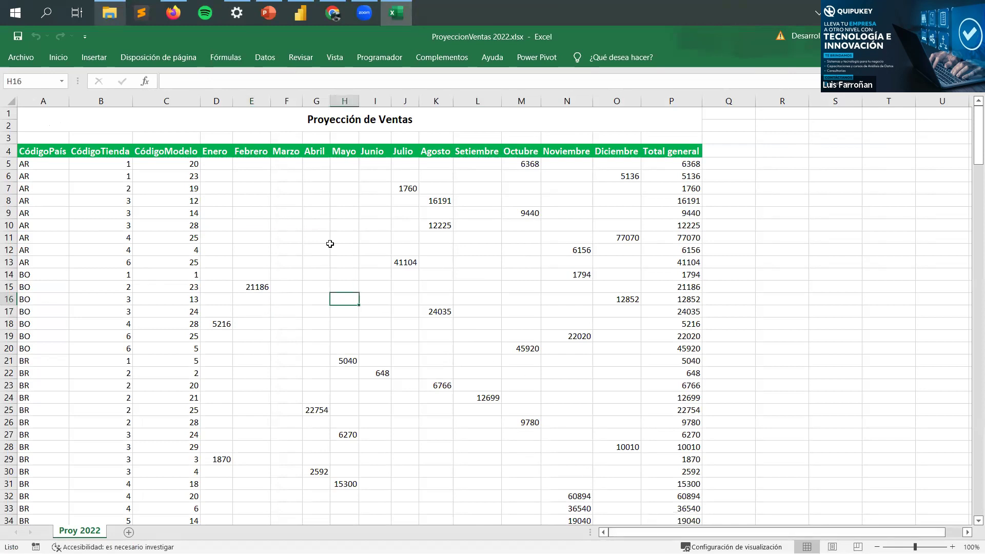
left_click_drag(23, 153, 677, 153)
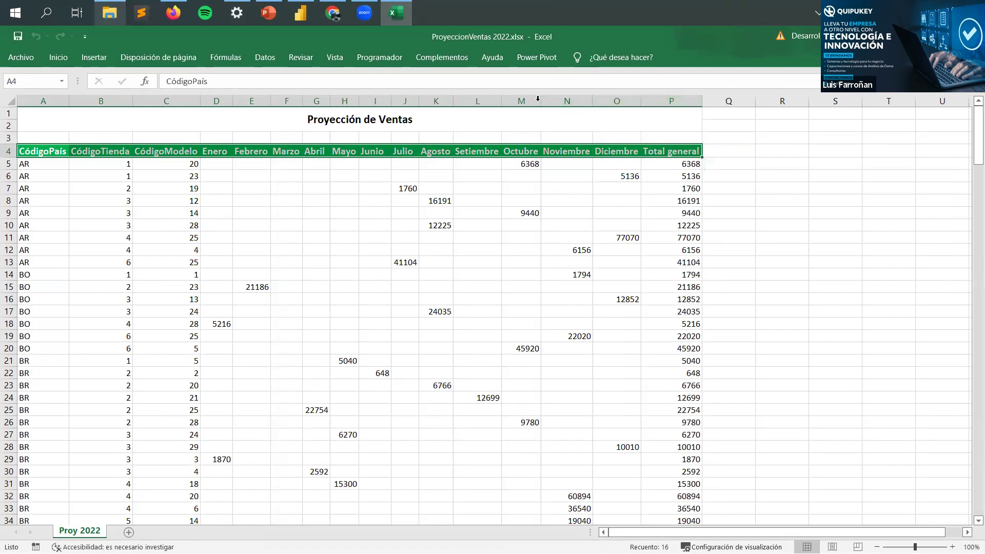
left_click(441, 148)
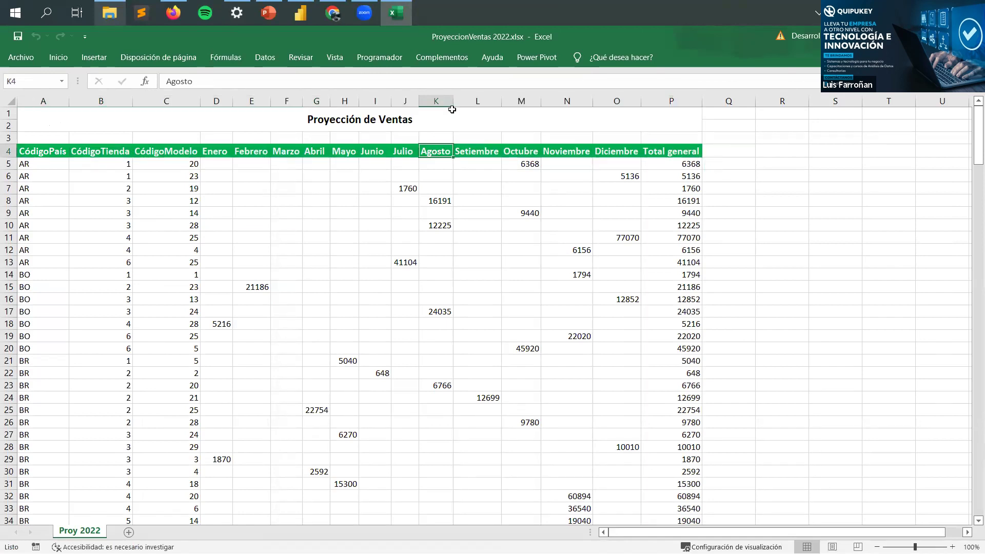
left_click(452, 109)
left_click(160, 176)
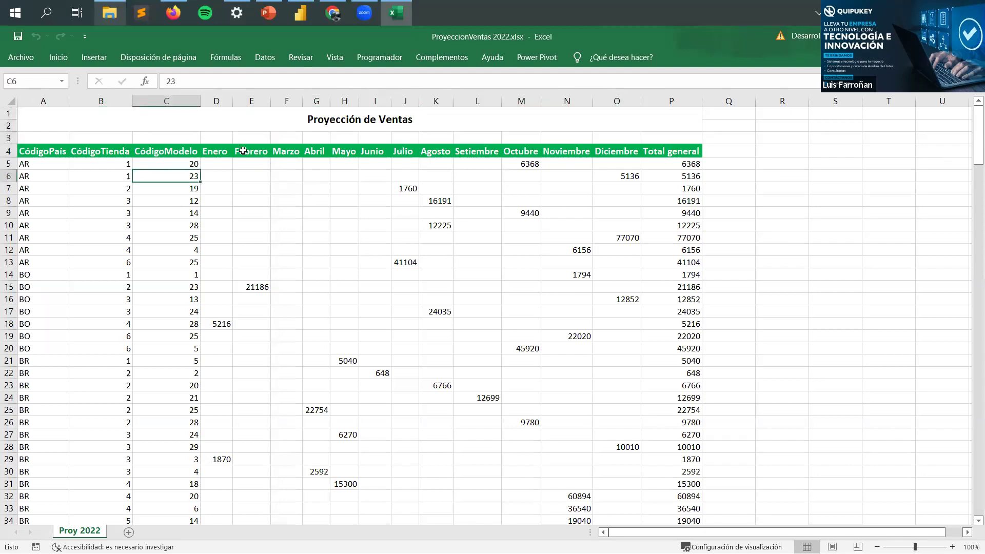
left_click_drag(231, 149, 678, 149)
left_click(370, 228)
Step: Examine the projection's country, store and model codes and the block of monthly amounts from Enero to Diciembre
left_click(39, 170)
left_click(90, 168)
left_click(149, 166)
left_click_drag(218, 152, 676, 152)
left_click(564, 164)
left_click_drag(222, 154, 326, 251)
left_click_drag(511, 272, 638, 347)
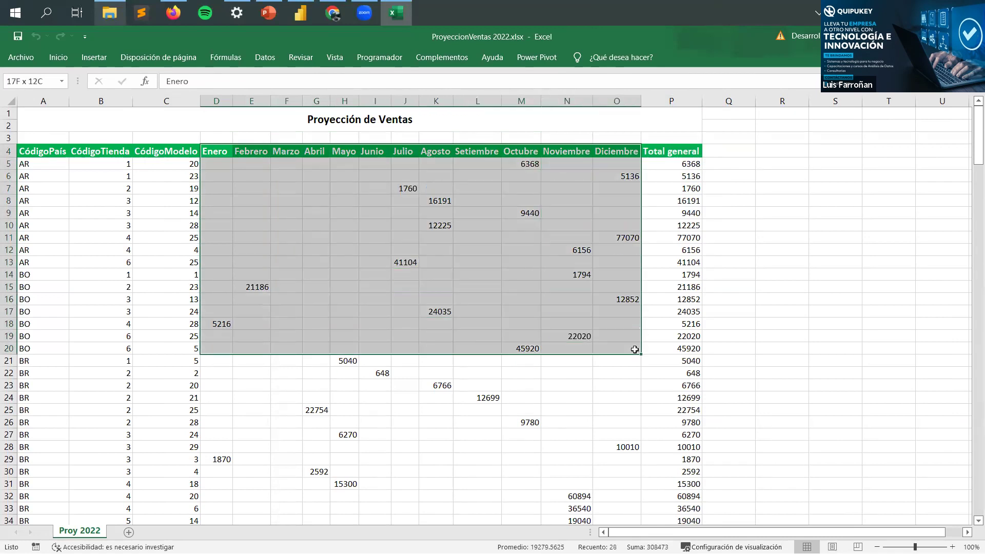
left_click(672, 337)
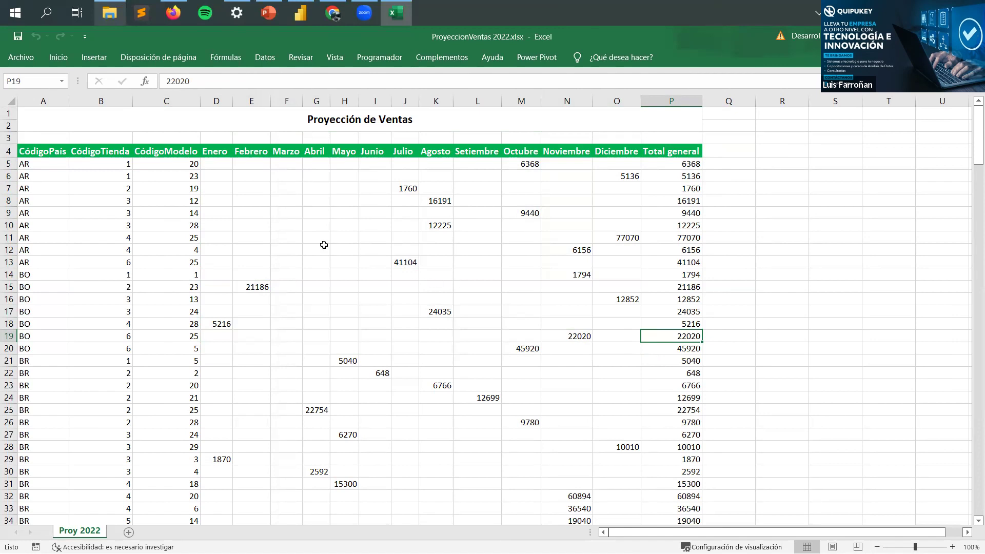
Step: Review the projection's CódigoPaís, Enero and Febrero headings to see how the months are laid out as columns
left_click(23, 155)
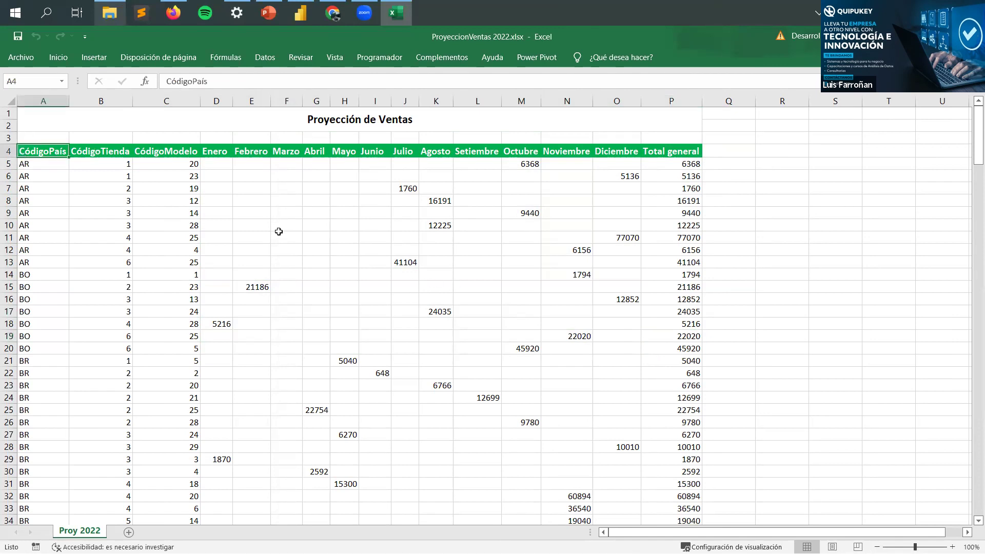
left_click(642, 163)
left_click(247, 155)
left_click(213, 152)
left_click(247, 153)
left_click(216, 154)
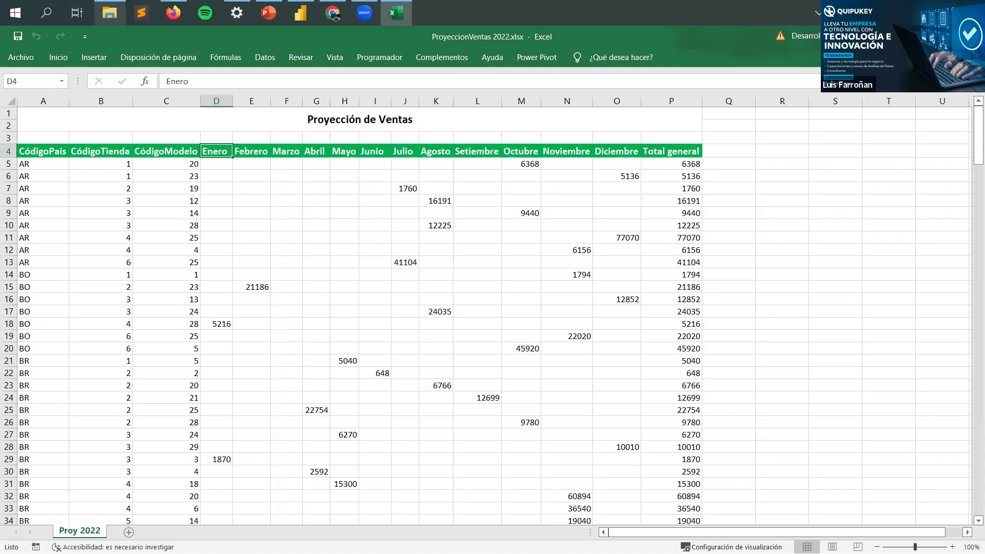
Step: Close the sales projection workbook and open TablasMaestras.xlsx from the same folder
key("alt+F4")
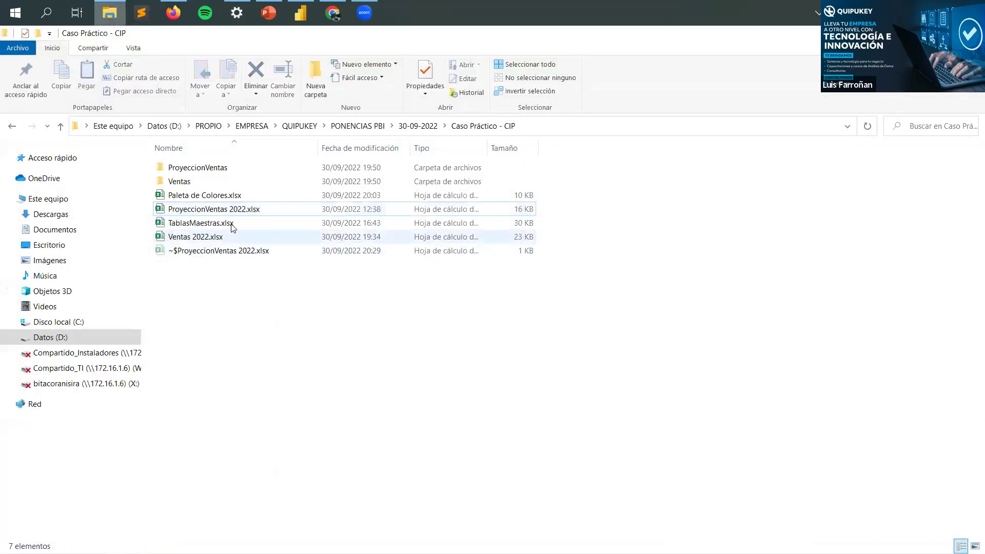
left_click(233, 227)
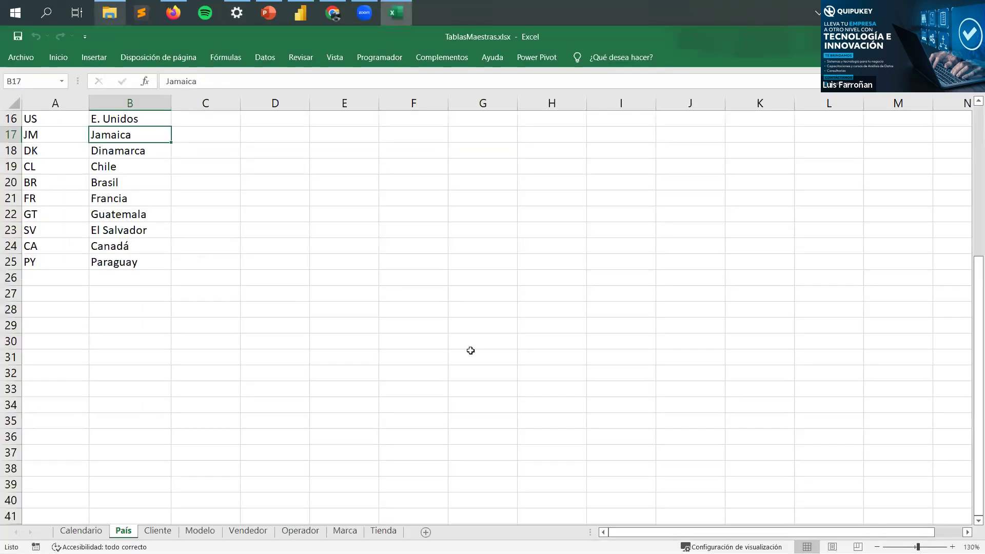
Step: Review the Calendario sheet's dates back to the Fecha heading and the País sheet's country codes and names
left_click(77, 530)
scroll(94, 329, "up", 5)
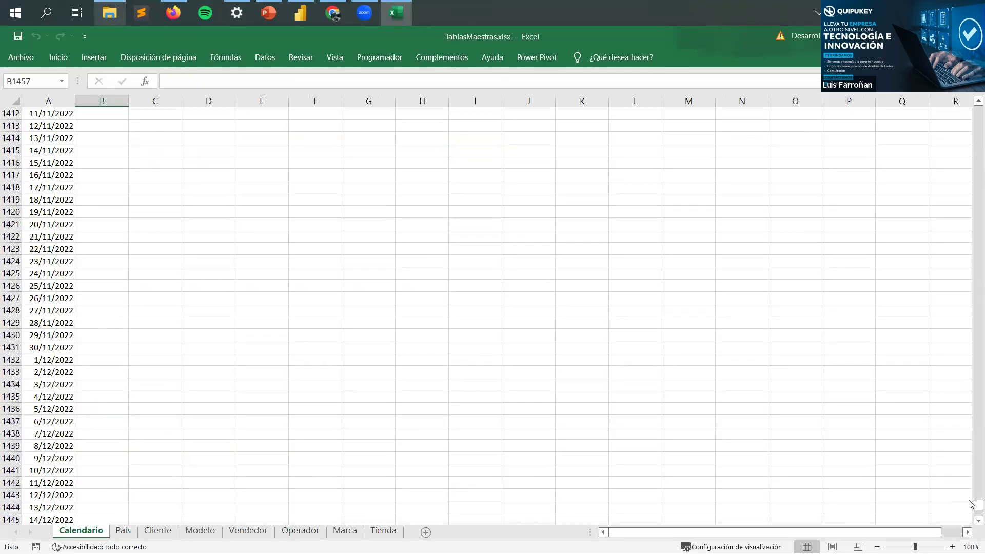
left_click_drag(978, 505, 979, 202)
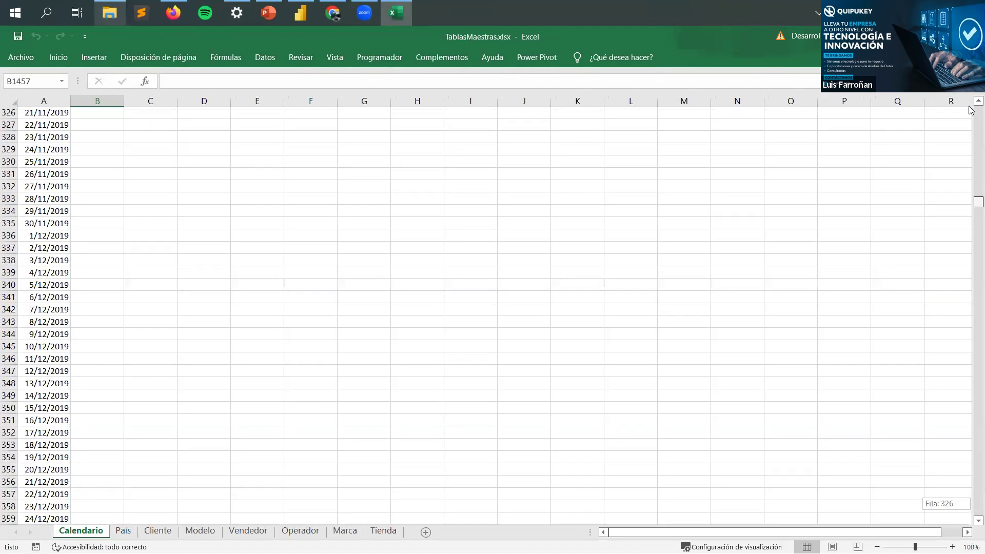
left_click_drag(970, 106, 971, 105)
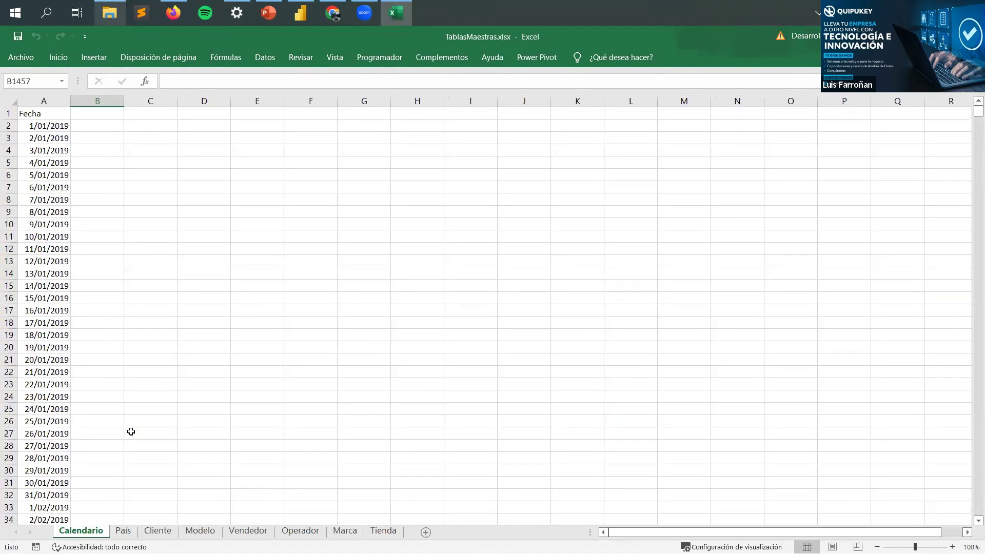
left_click(125, 531)
scroll(130, 306, "up", 5)
scroll(179, 467, "up", 3)
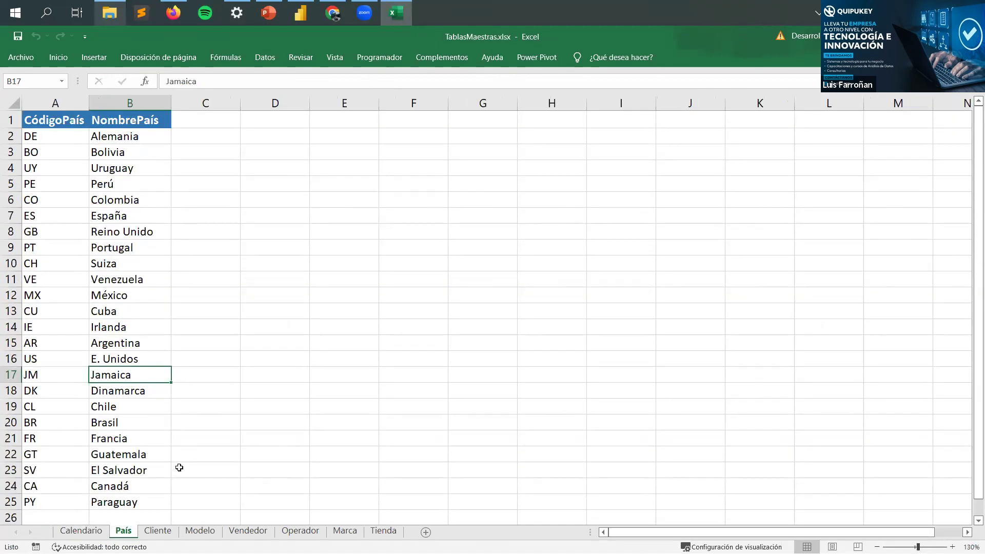
Step: Review the Cliente sheet's company list and the Modelo sheet's table, adjusting the DescripciónModelo column's width
left_click(165, 532)
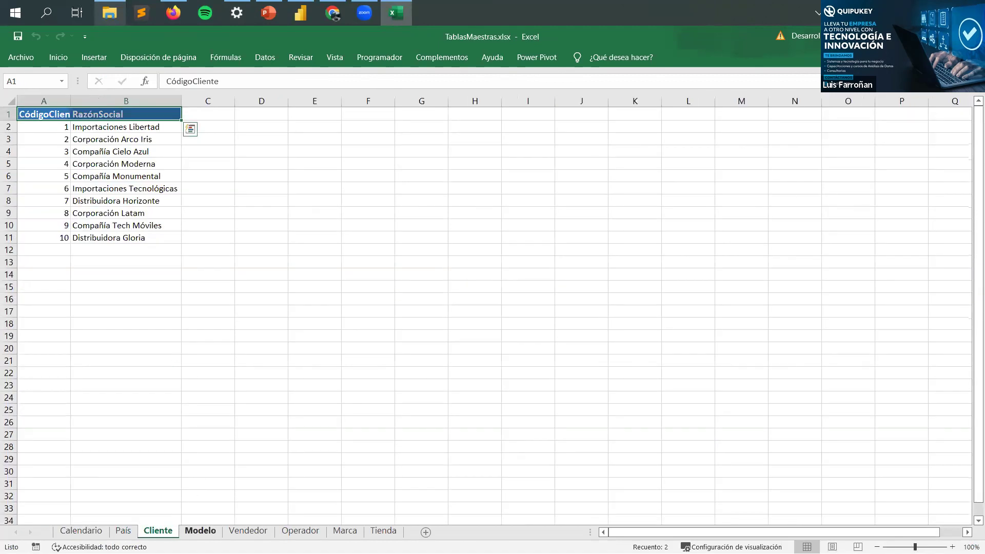
left_click(200, 532)
left_click(149, 250)
left_click_drag(119, 104, 154, 106)
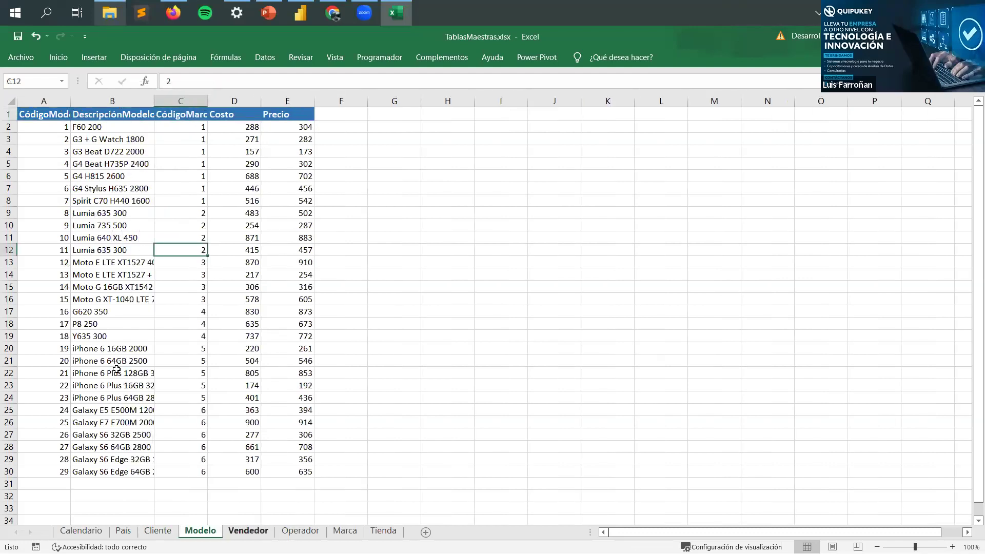
Step: Review the Vendedor sheet's table, fitting the CódigoVendedor and NombreVendedor columns to their contents
left_click(245, 531)
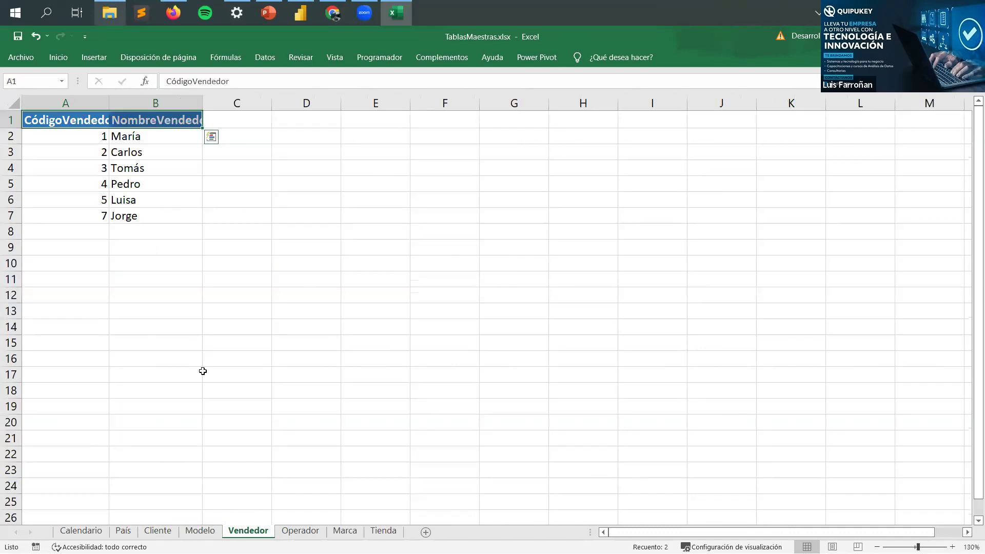
left_click(154, 186)
left_click(72, 118)
left_click_drag(72, 119, 175, 213)
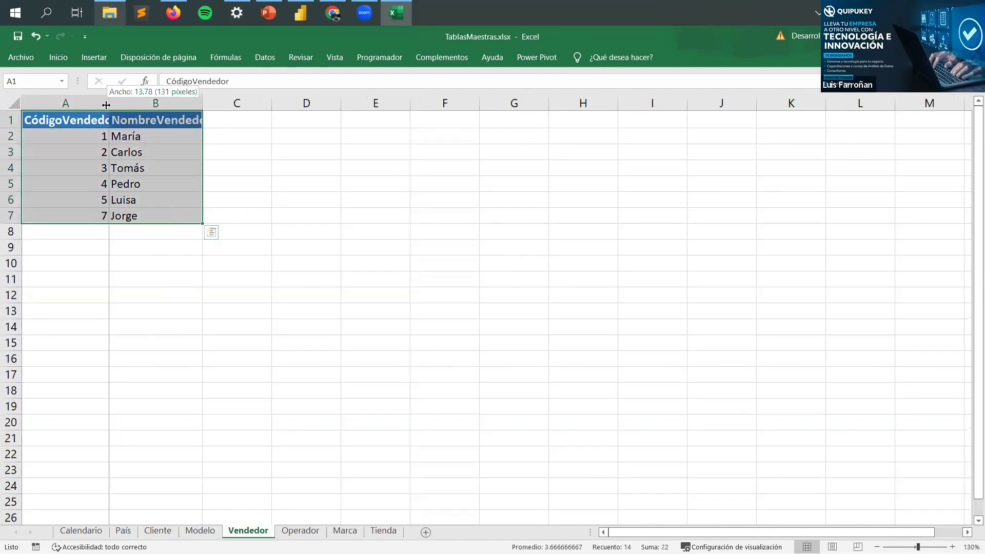
double_click(109, 103)
double_click(216, 103)
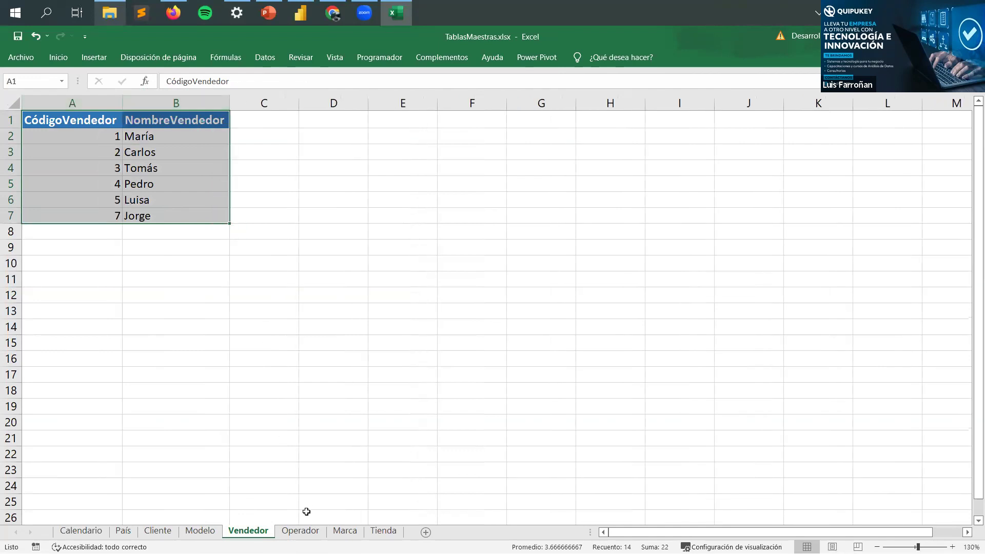
Step: Review the Operador and Marca sheets' tables, fitting the DescripciónMarca column to its contents
left_click(301, 531)
left_click(168, 193)
left_click_drag(91, 122, 169, 217)
left_click(169, 231)
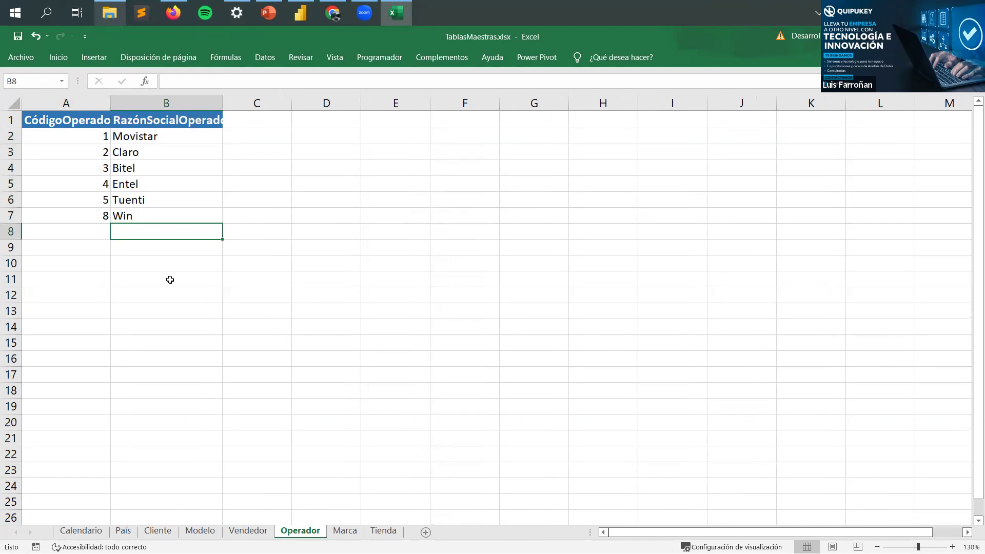
left_click(343, 532)
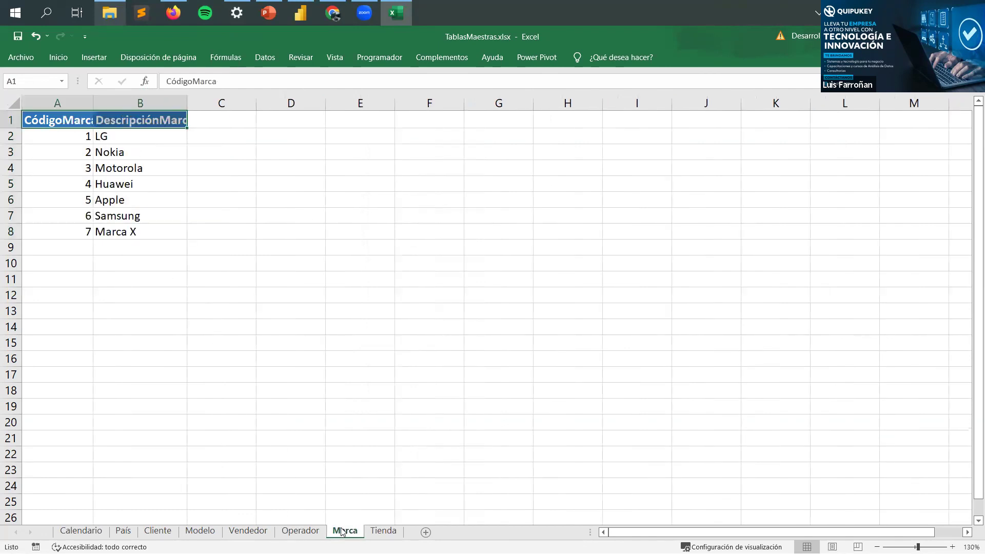
left_click(158, 235)
double_click(191, 103)
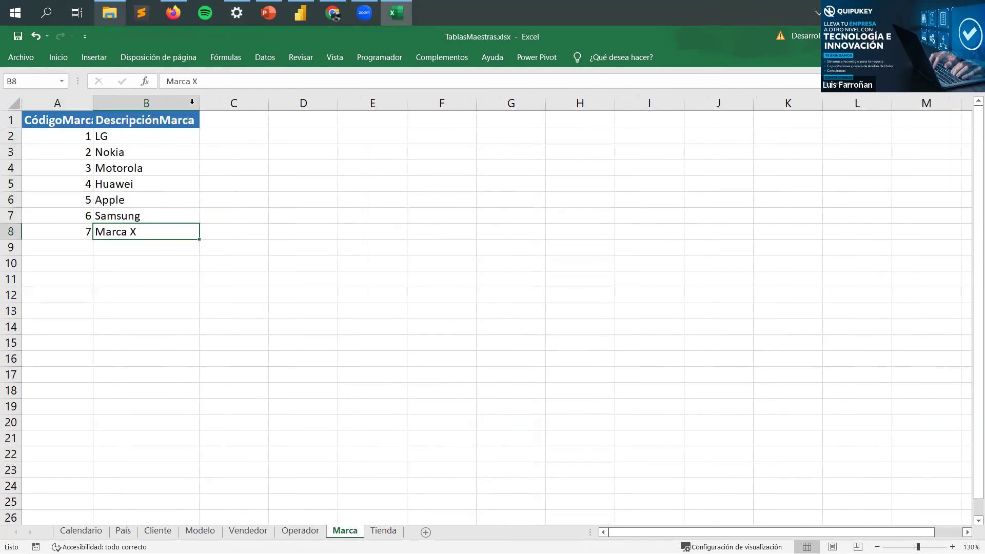
Step: Review the Tienda sheet's store list, fitting the CódigoTienda and RazónSocialTienda columns to their contents
left_click(383, 530)
left_click(281, 386)
left_click(166, 199)
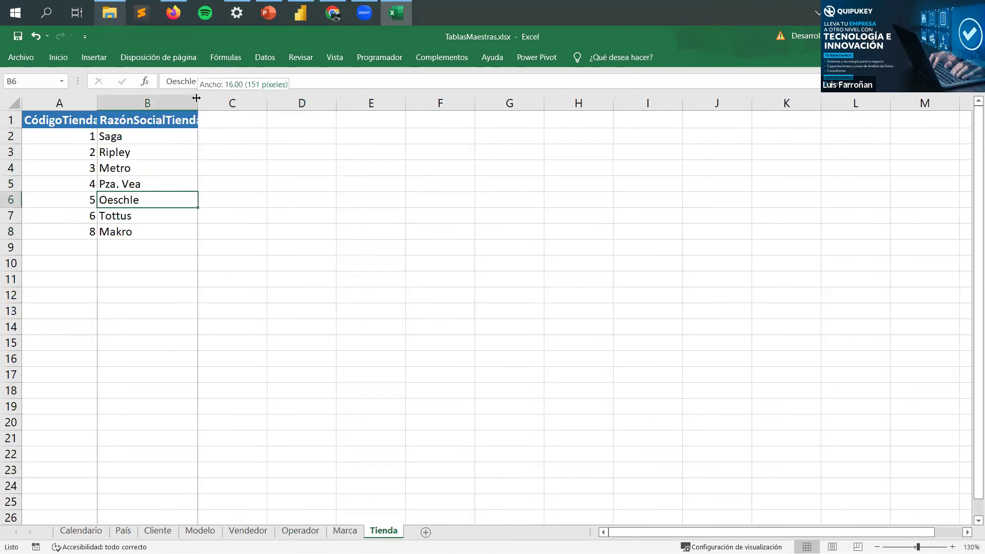
double_click(198, 99)
double_click(96, 98)
left_click(161, 167)
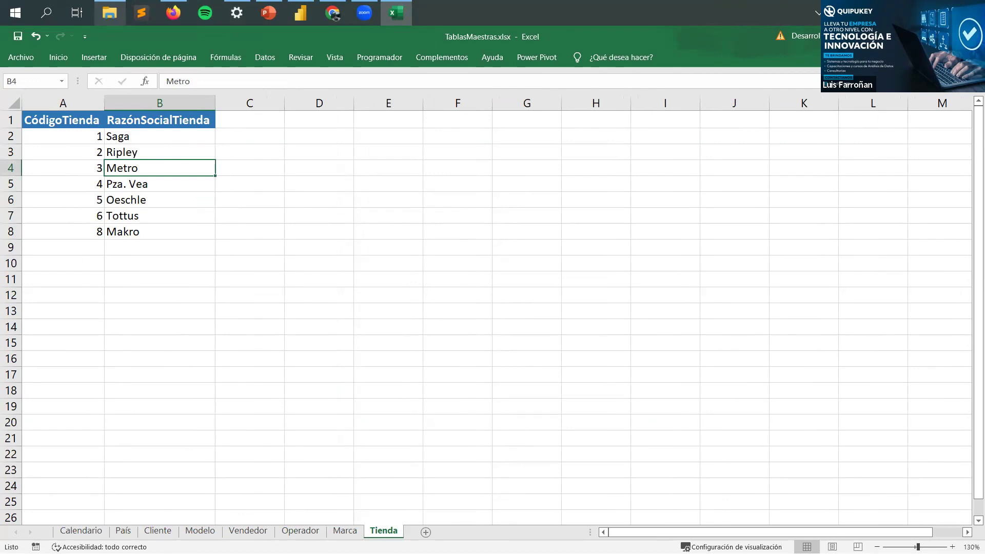
Step: Close TablasMaestras.xlsx without saving the changes and switch to Power BI Desktop
key("alt+F4")
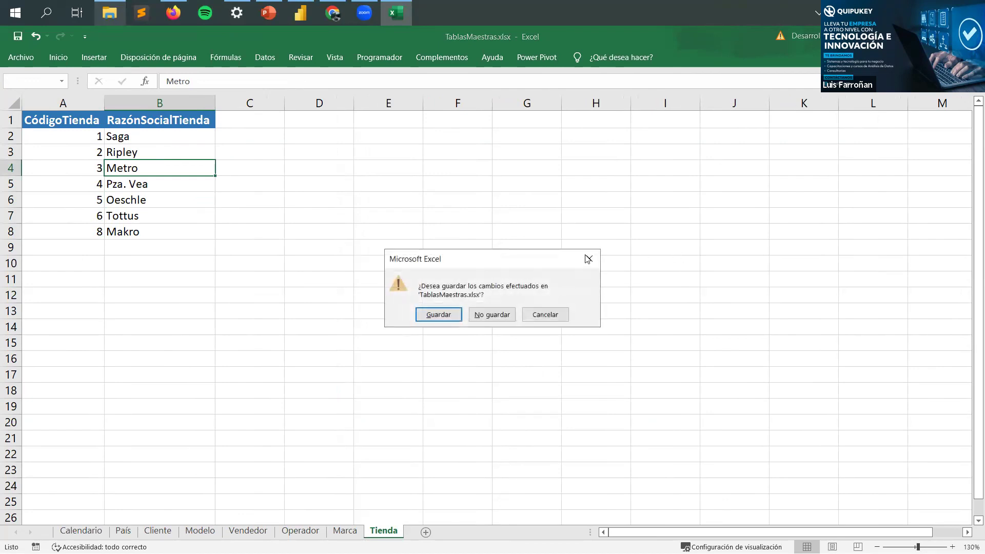
left_click(491, 313)
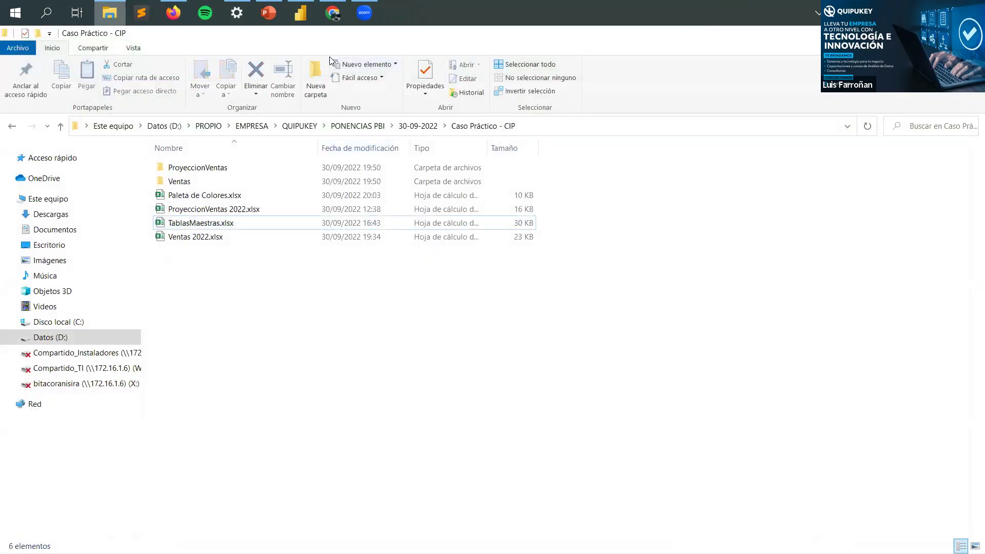
left_click(300, 12)
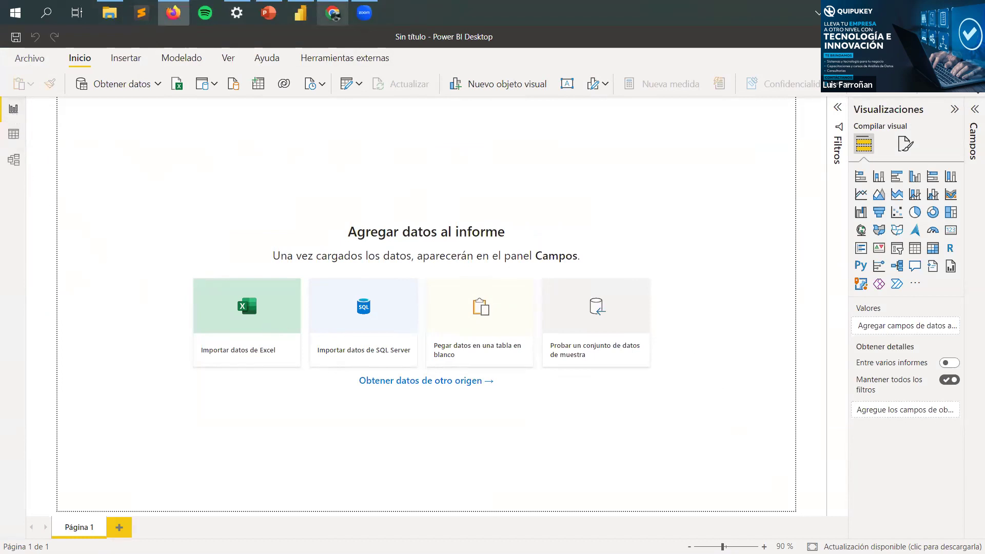
Step: Set the report page zoom to 100 % and look at the data and model views before returning to the report view
left_click(725, 546)
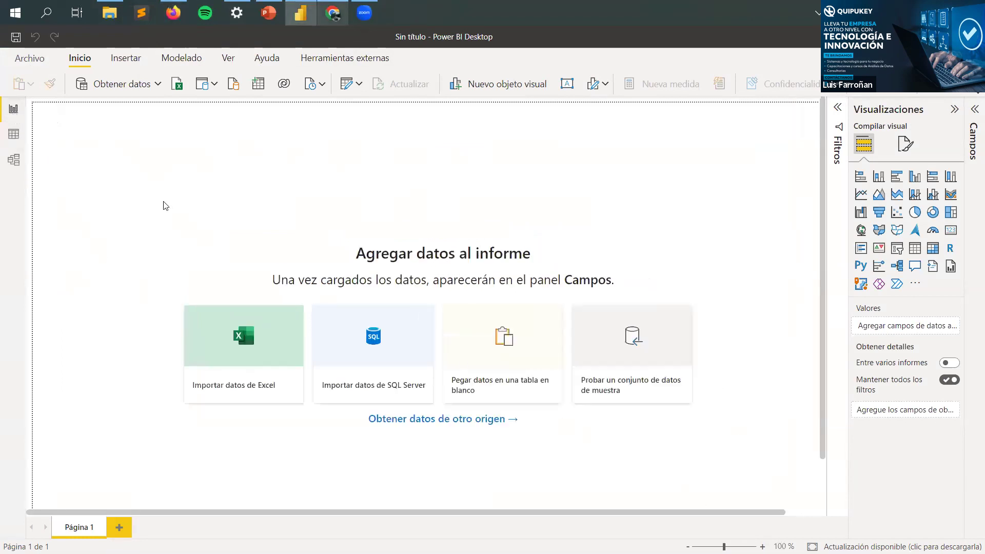
left_click(12, 139)
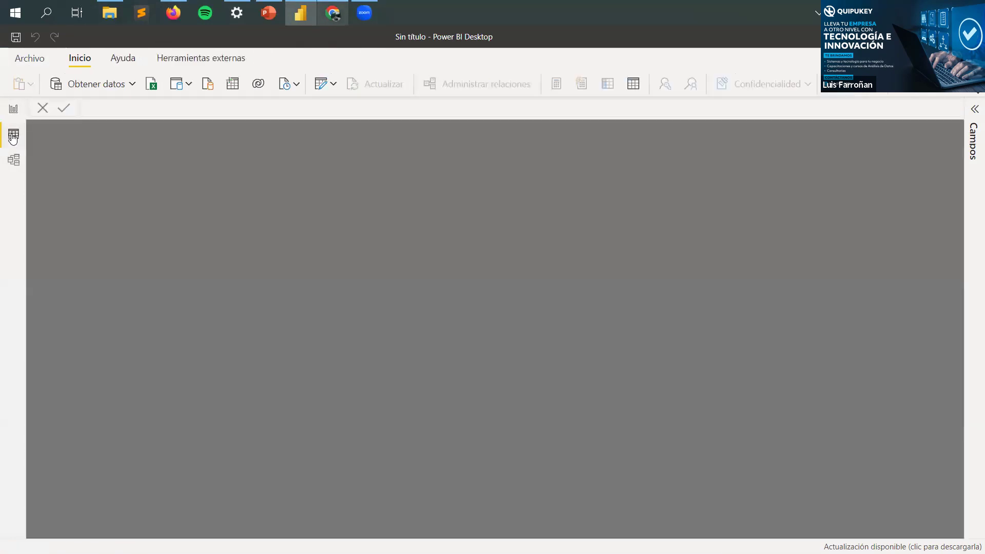
left_click(14, 162)
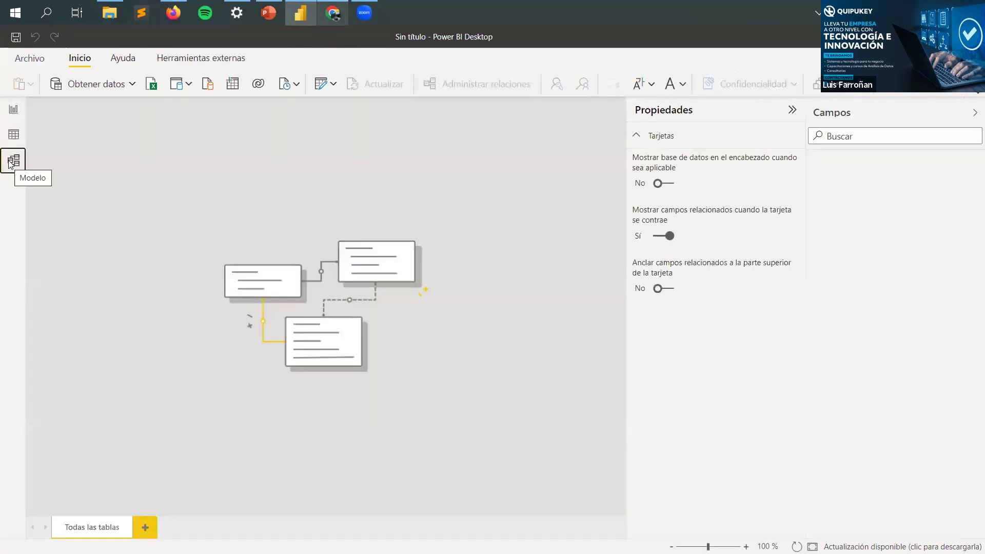
left_click(12, 109)
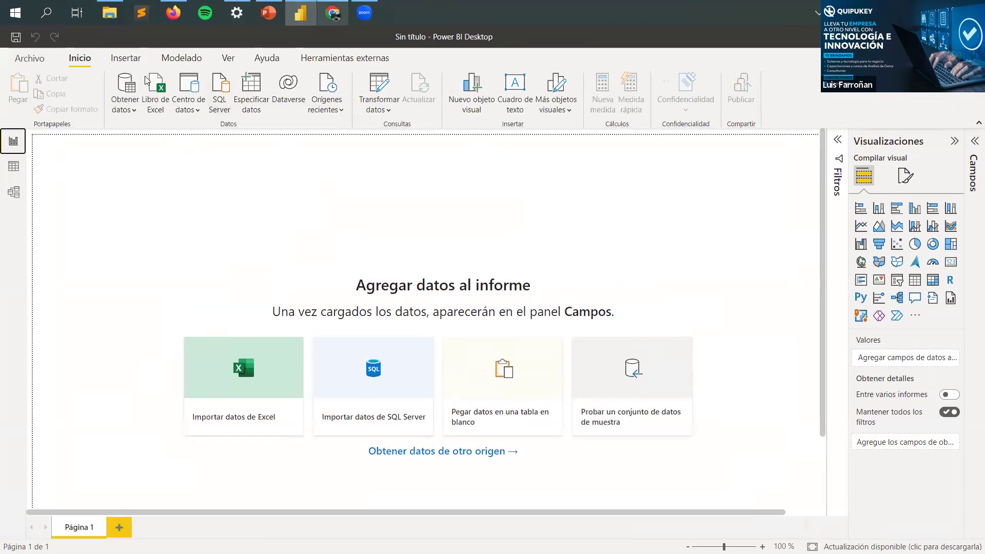
Step: Open the full Obtener datos source list and examine the Archivo connectors, including Carpeta and Libro de Excel
left_click(132, 114)
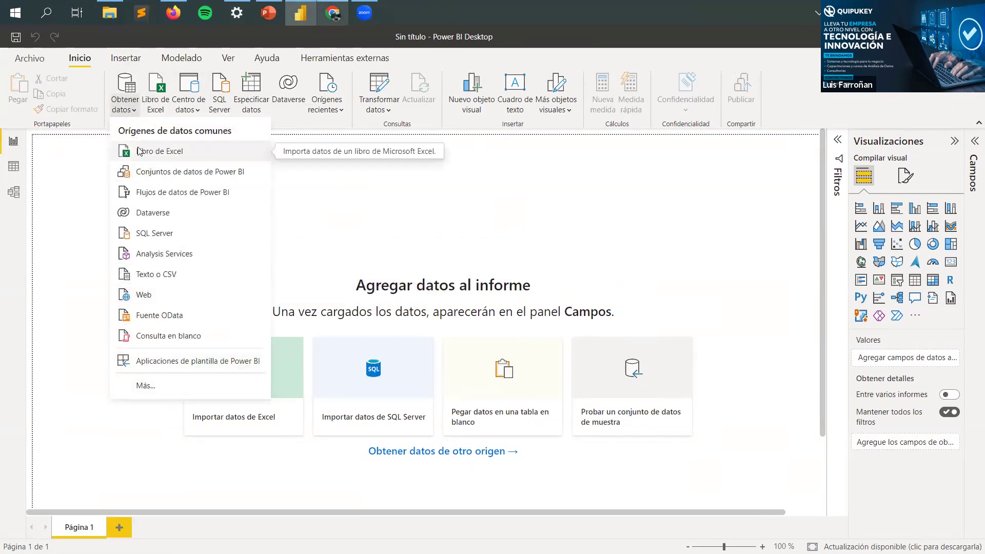
left_click(171, 387)
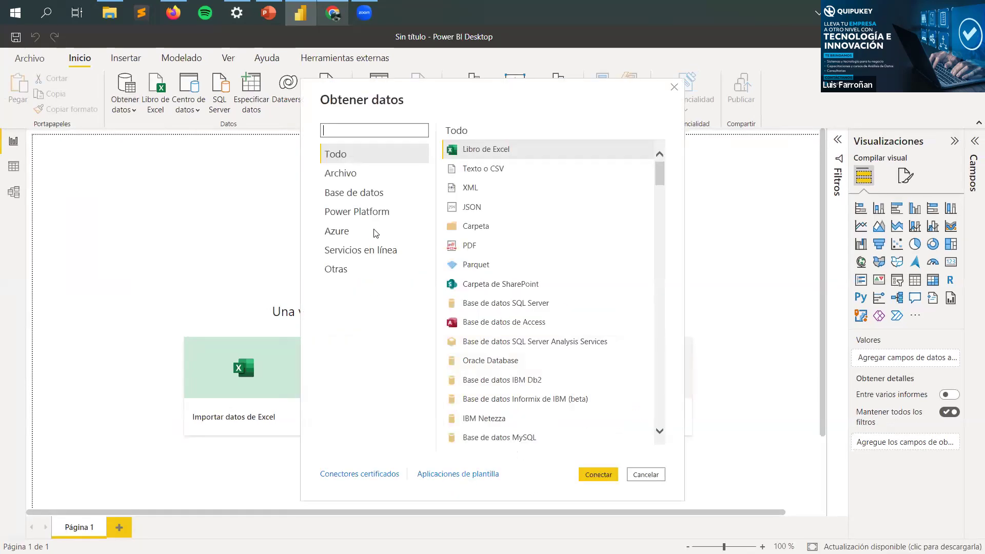
left_click(364, 172)
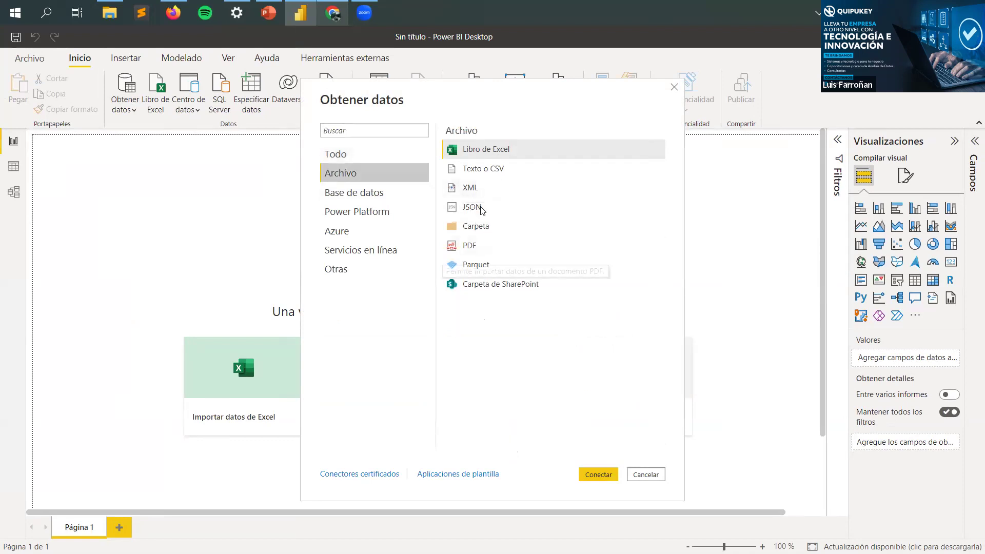
left_click(487, 228)
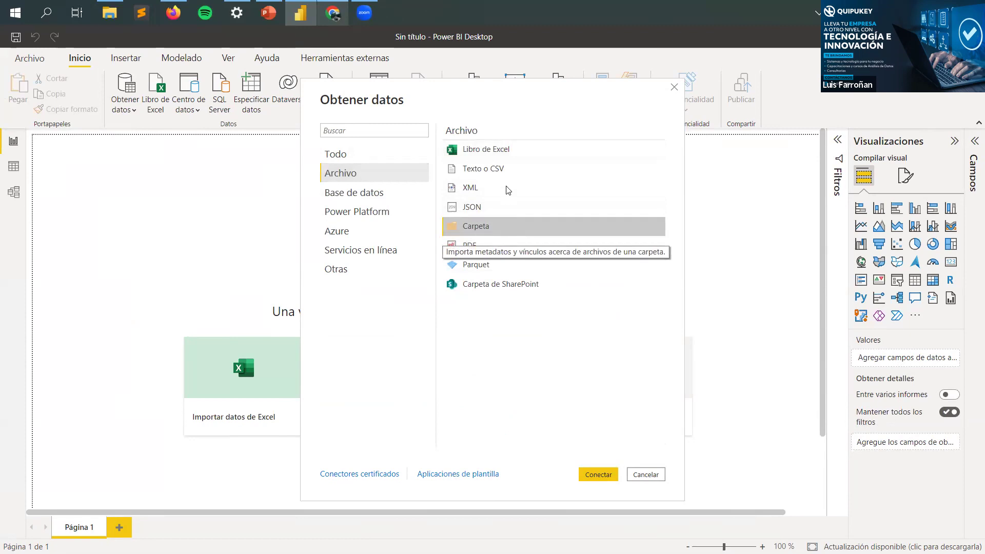
left_click(531, 150)
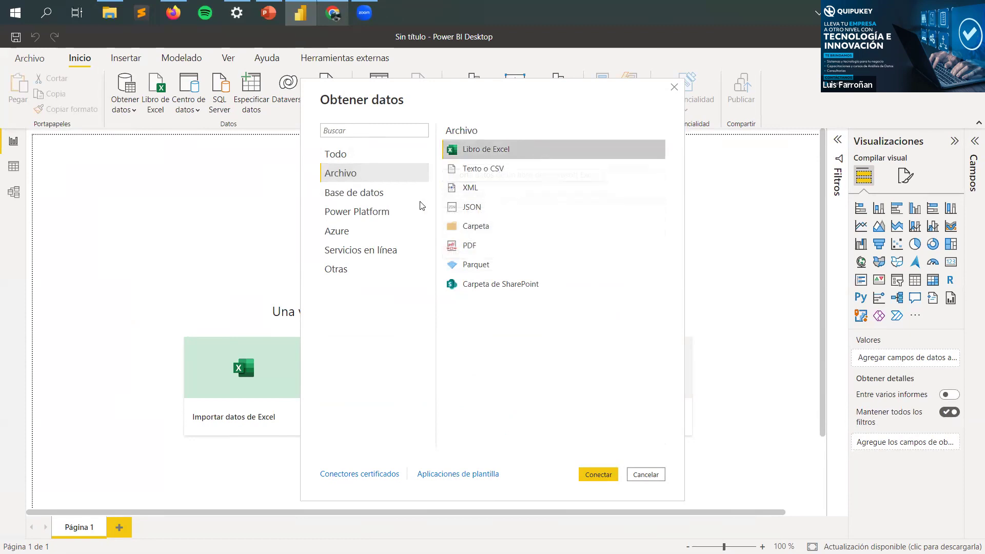
Step: Examine the Base de datos connectors in Obtener datos, from SQL Server and Access through the rest of the list
left_click(374, 197)
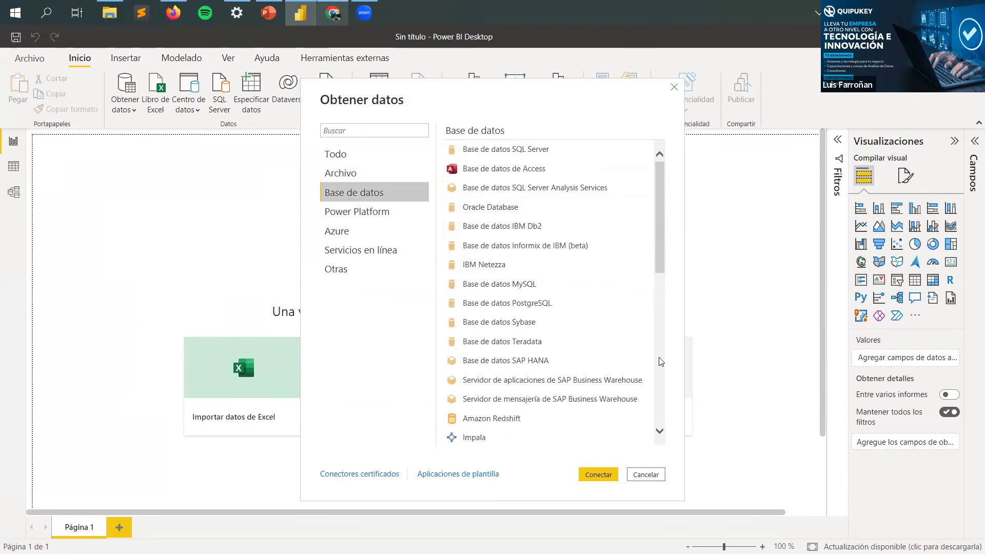
left_click_drag(660, 192, 679, 170)
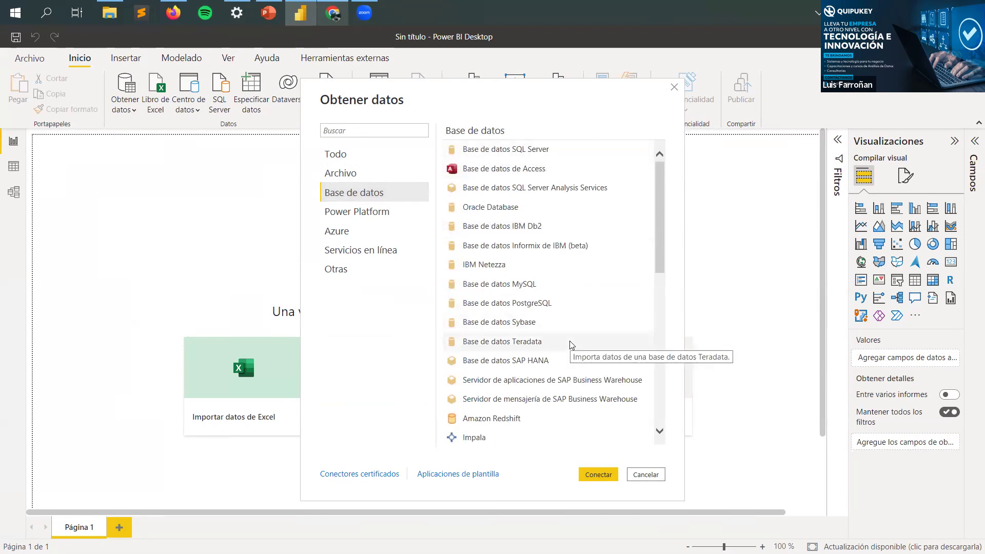
scroll(569, 337, "down", 3)
scroll(533, 288, "up", 3)
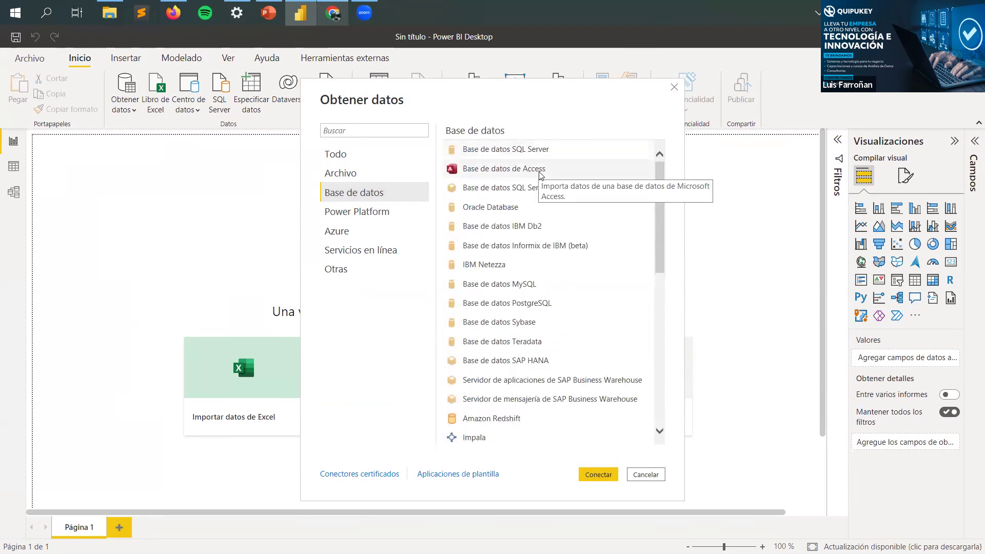
scroll(570, 246, "down", 3)
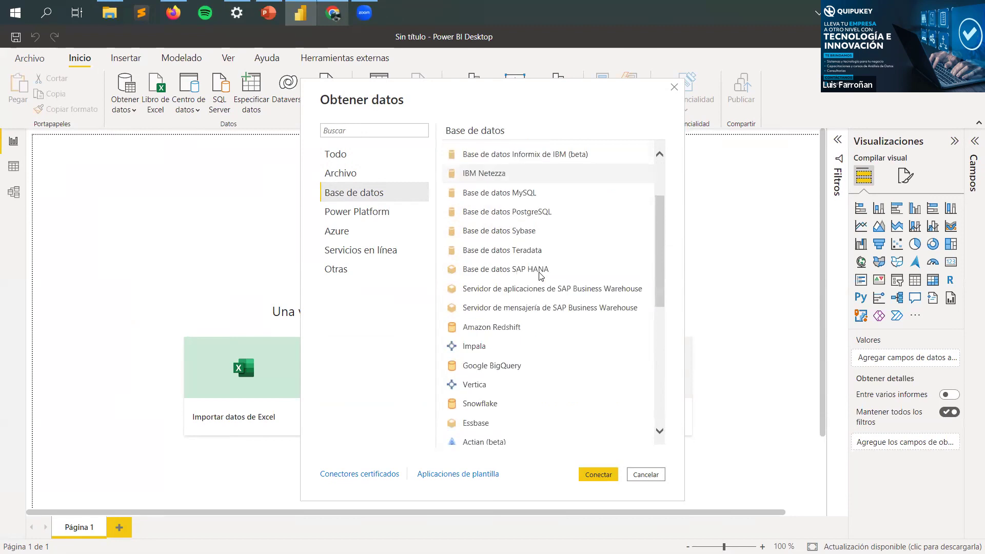
scroll(538, 275, "down", 3)
scroll(539, 275, "up", 6)
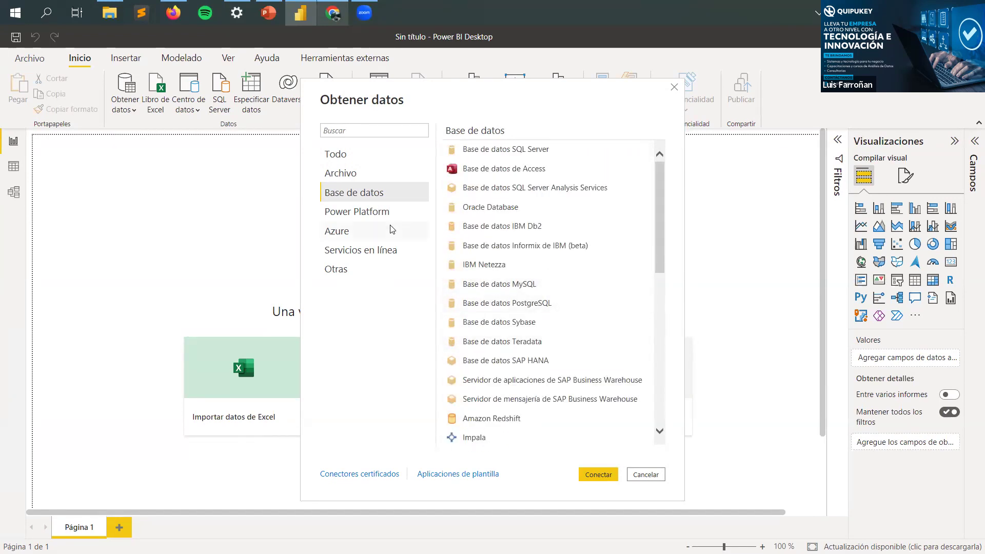
Step: Examine the Power Platform and Azure connectors available in Obtener datos
left_click(364, 220)
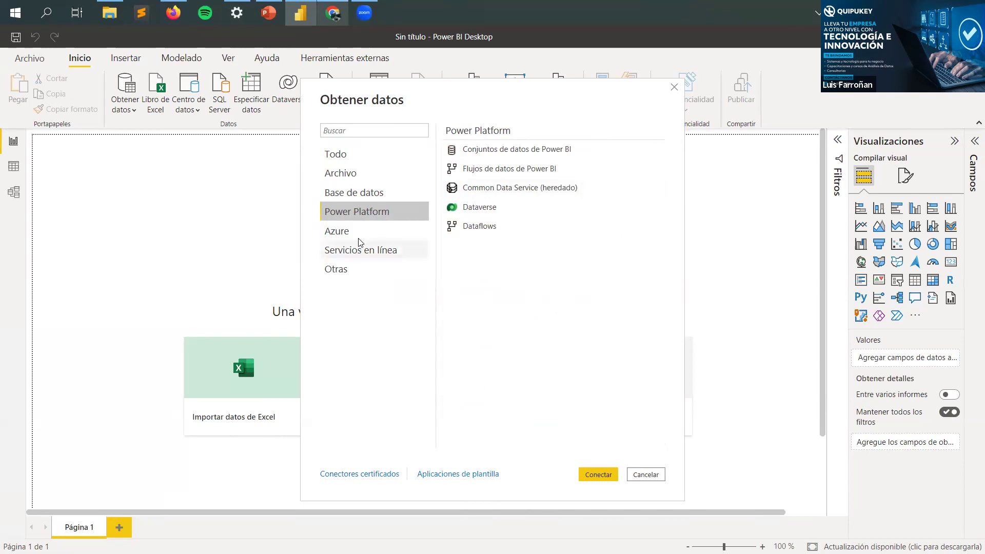
left_click(384, 235)
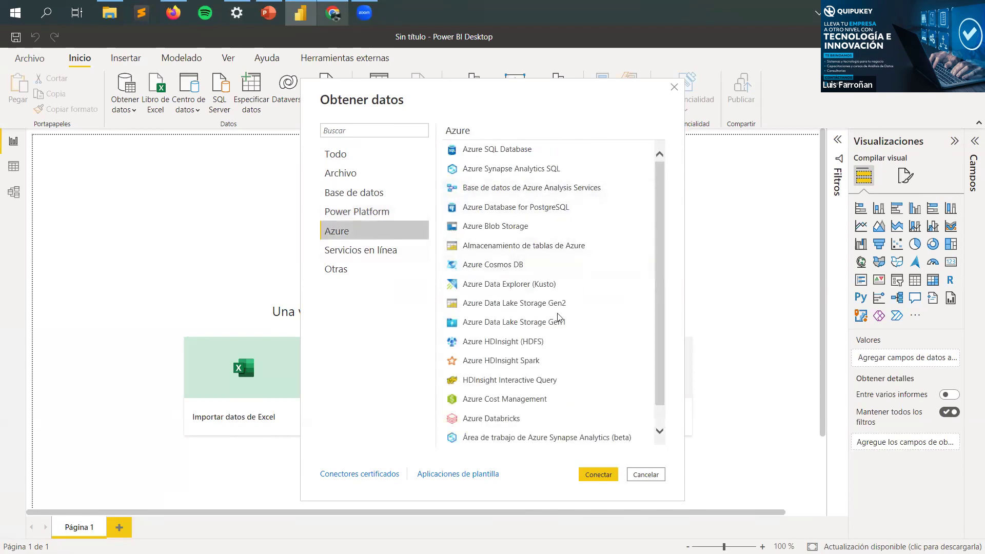
scroll(519, 253, "down", 1)
scroll(534, 281, "up", 1)
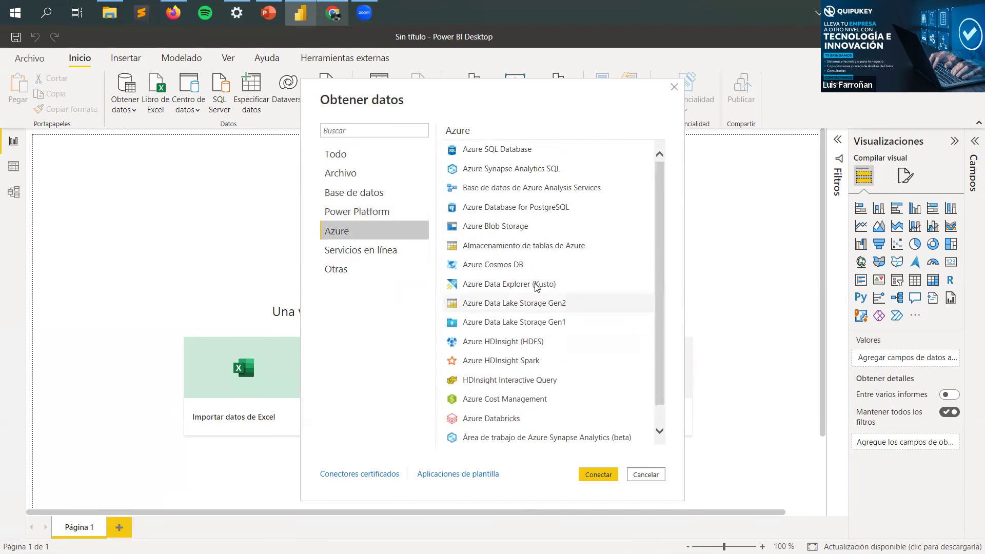
Step: Look through the Servicios en línea connectors down to the end of the list
left_click(373, 255)
scroll(581, 299, "down", 3)
scroll(583, 296, "down", 10)
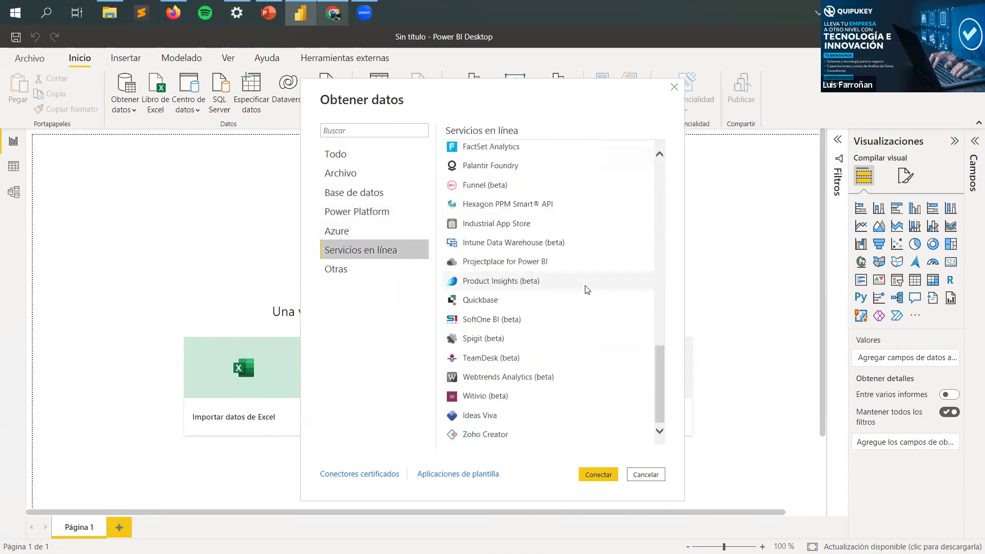
Step: Examine the Otras connectors in Obtener datos, from Web and Lista de SharePoint through the rest of the list
scroll(588, 289, "up", 15)
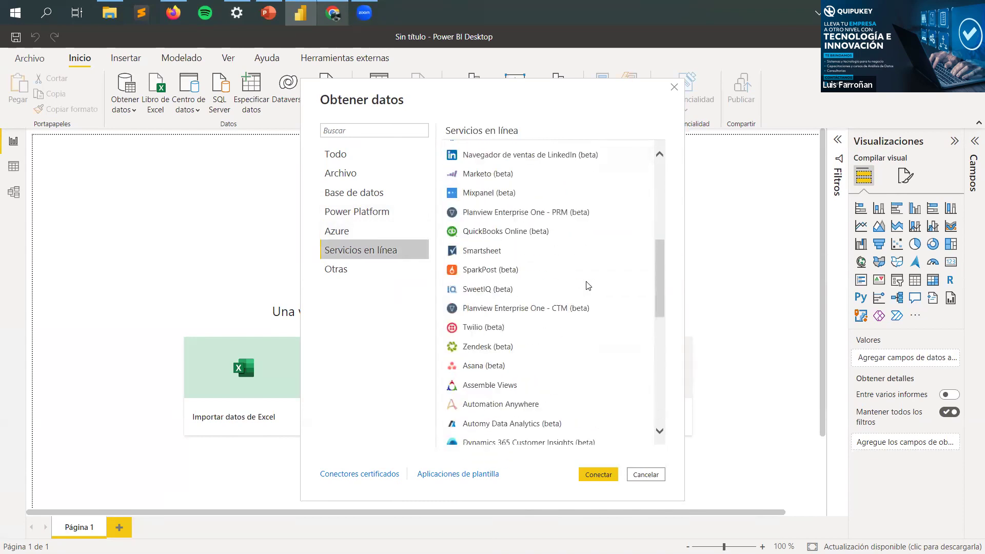
left_click(370, 276)
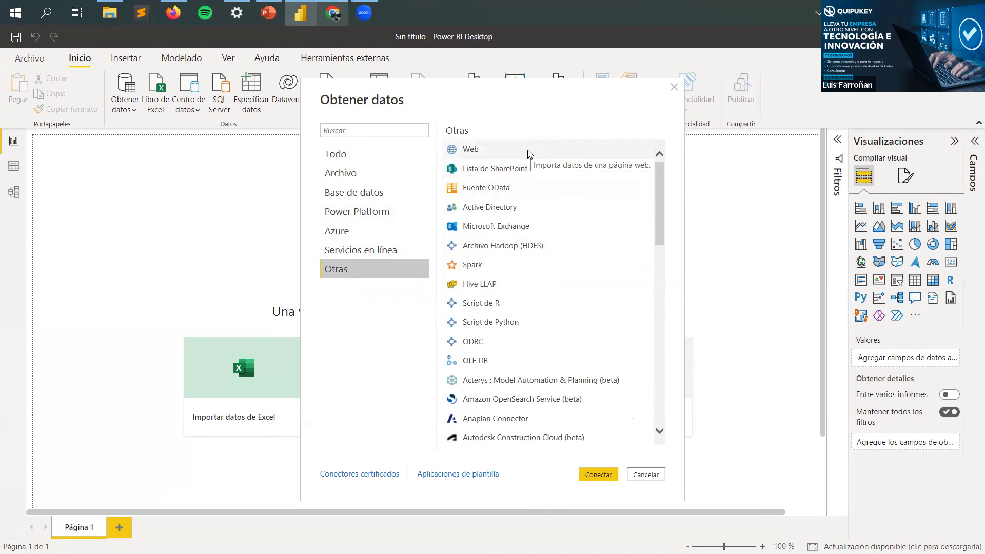
scroll(537, 321, "down", 5)
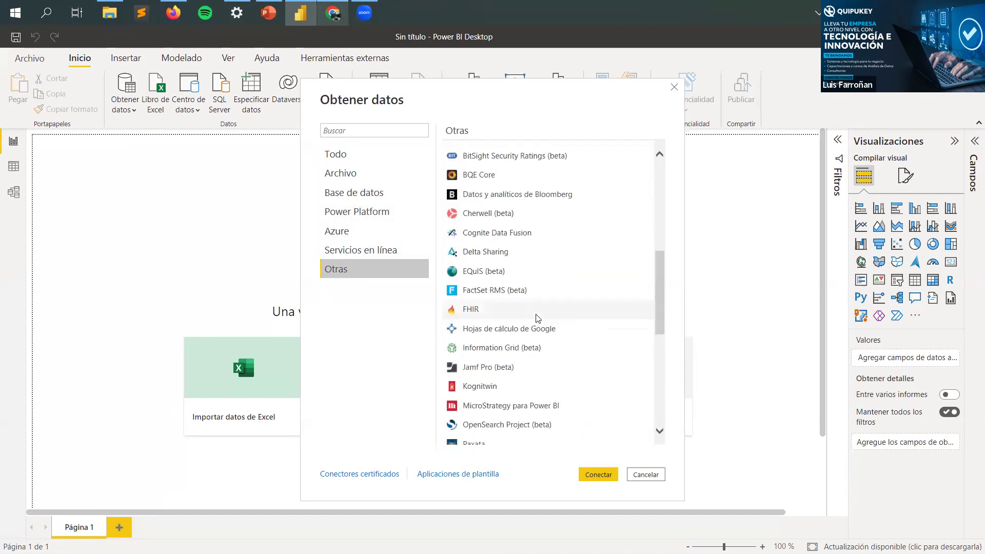
scroll(537, 318, "down", 5)
scroll(539, 313, "up", 10)
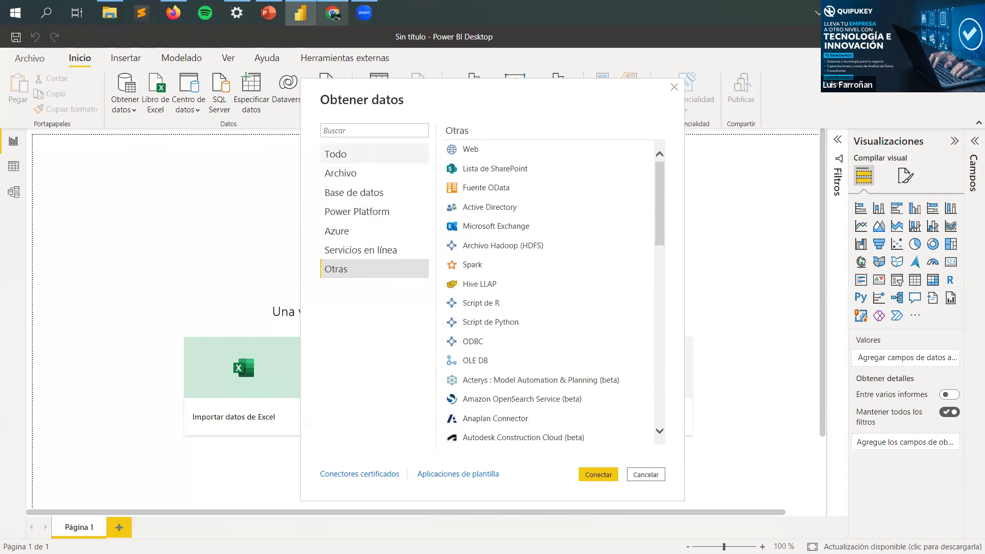
left_click(365, 180)
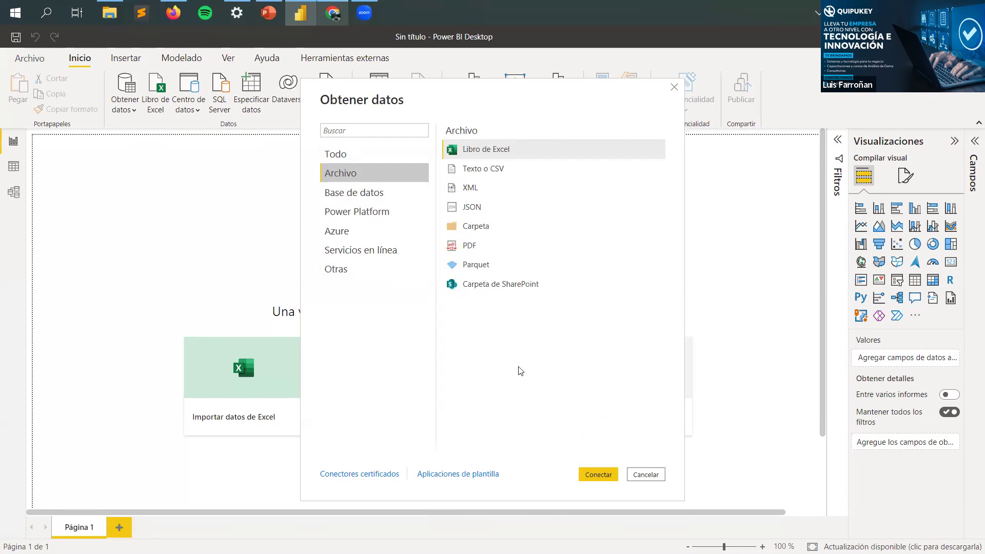
left_click(599, 475)
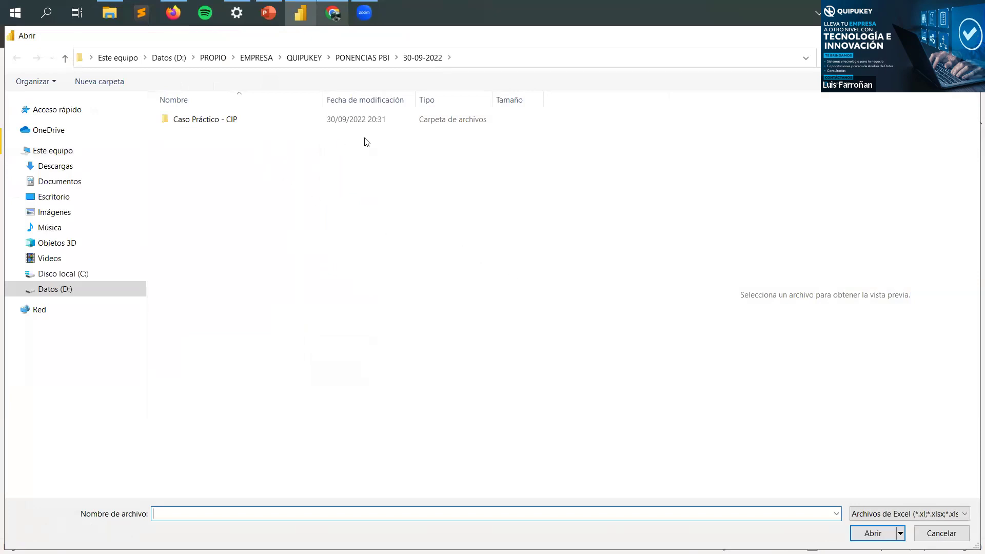
key("Escape")
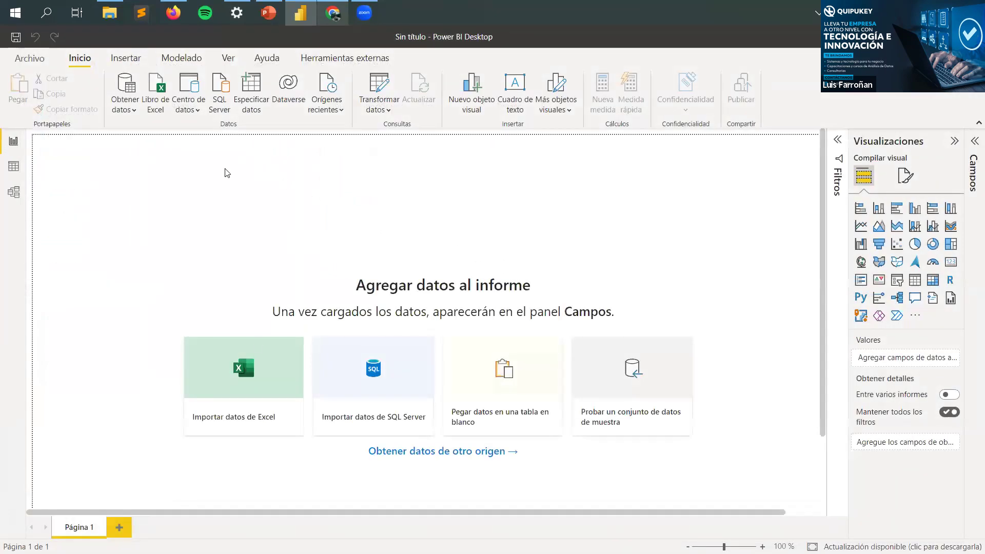
Step: Import data from the Excel workbook TablasMaestras.xlsx in the Caso Práctico - CIP folder
left_click(251, 376)
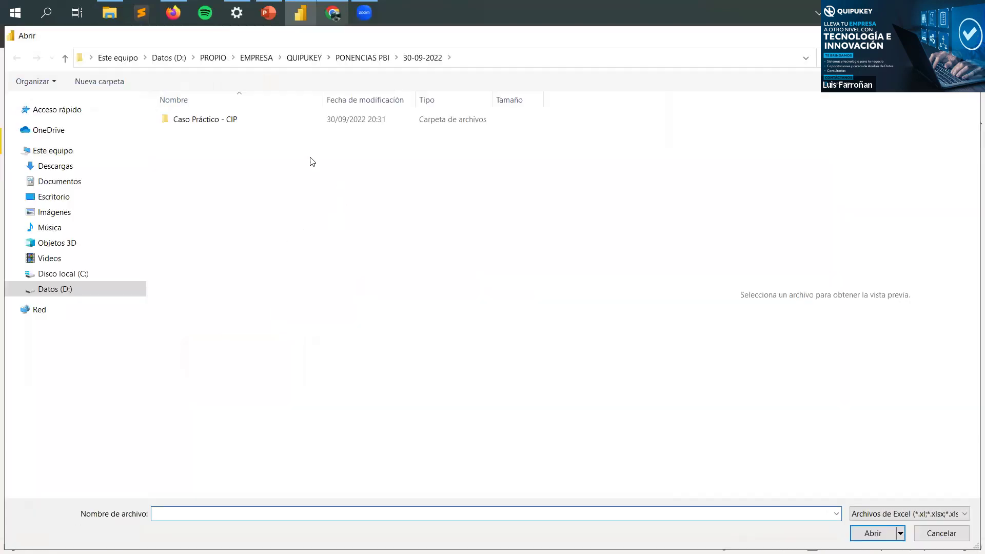
double_click(249, 126)
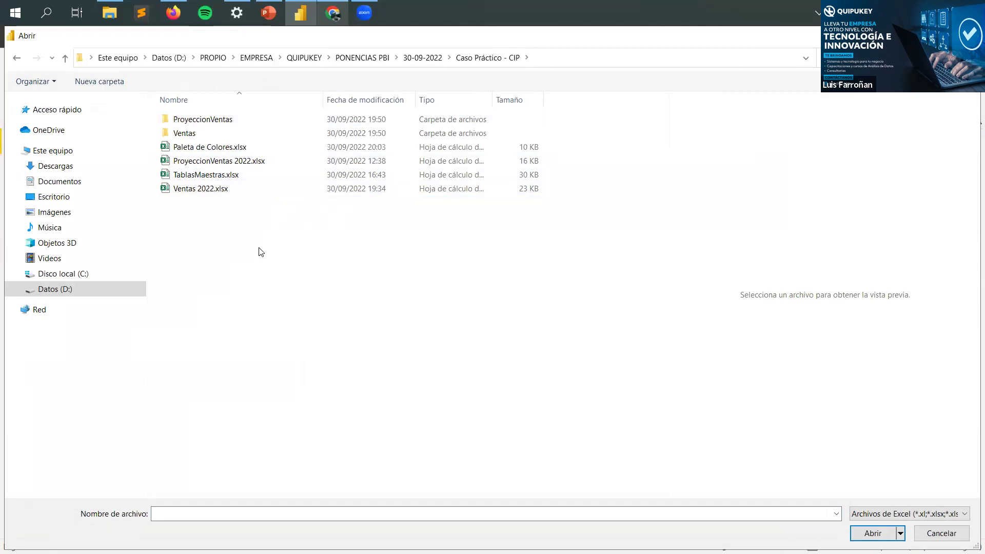
left_click(212, 177)
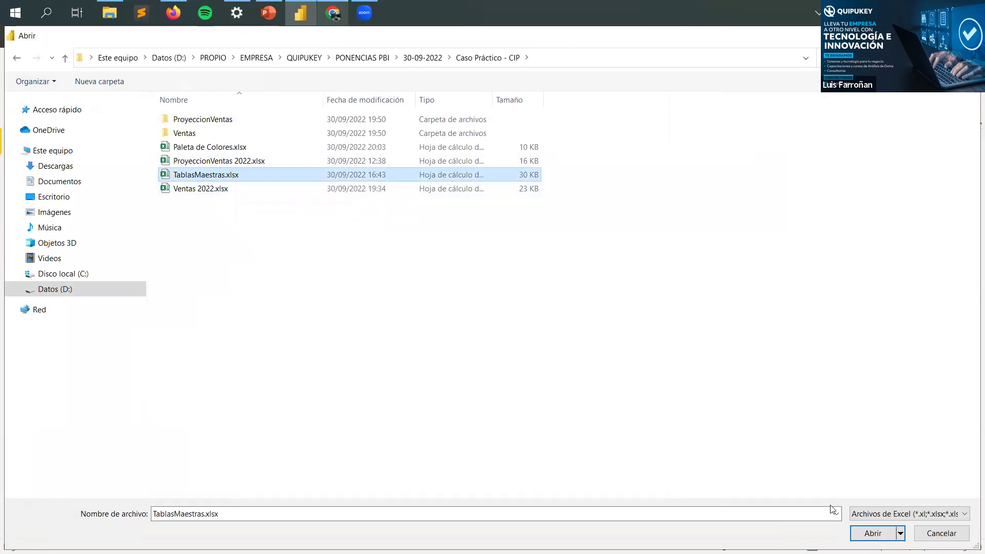
left_click(872, 533)
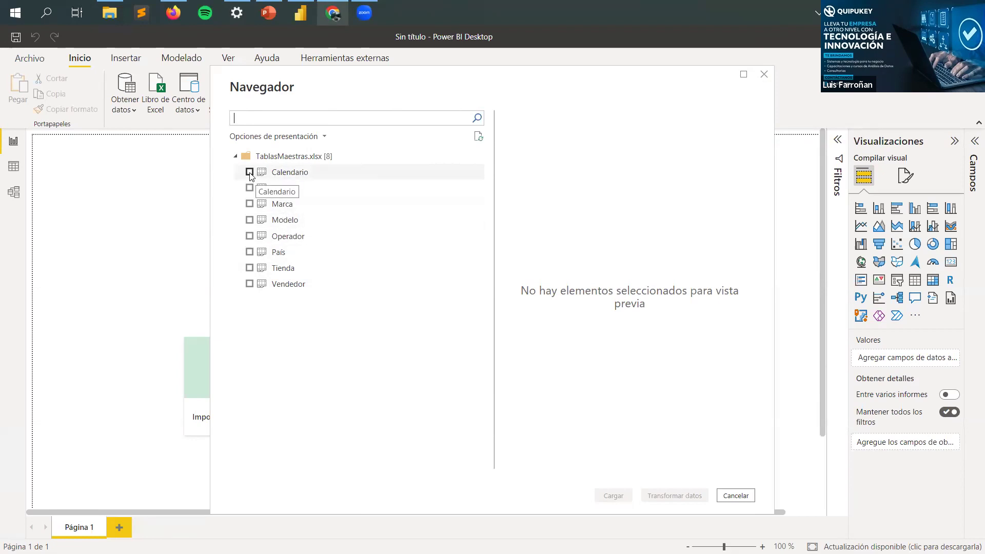
Step: Preview the tables of TablasMaestras.xlsx one after another, from Calendario and Cliente through Vendedor
left_click(280, 175)
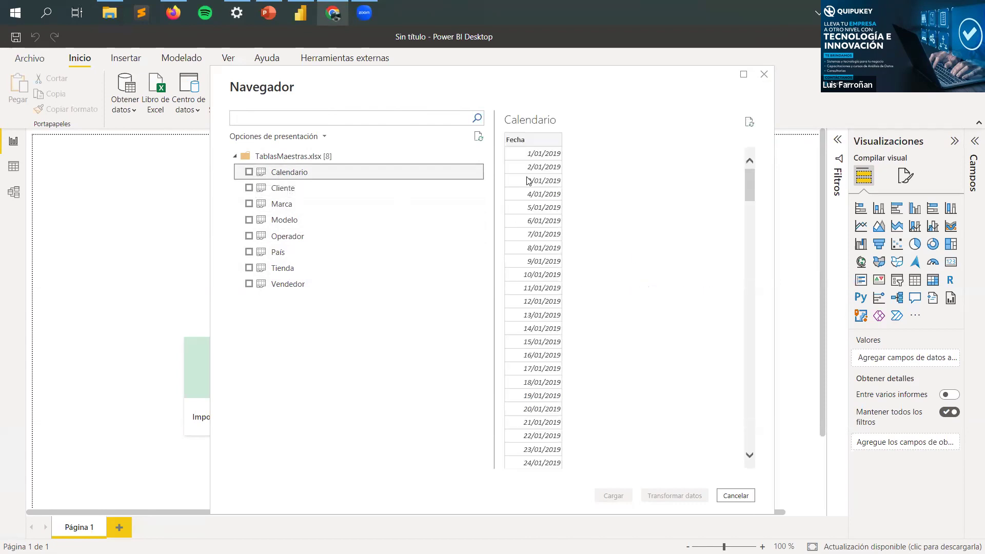
scroll(532, 299, "down", 2)
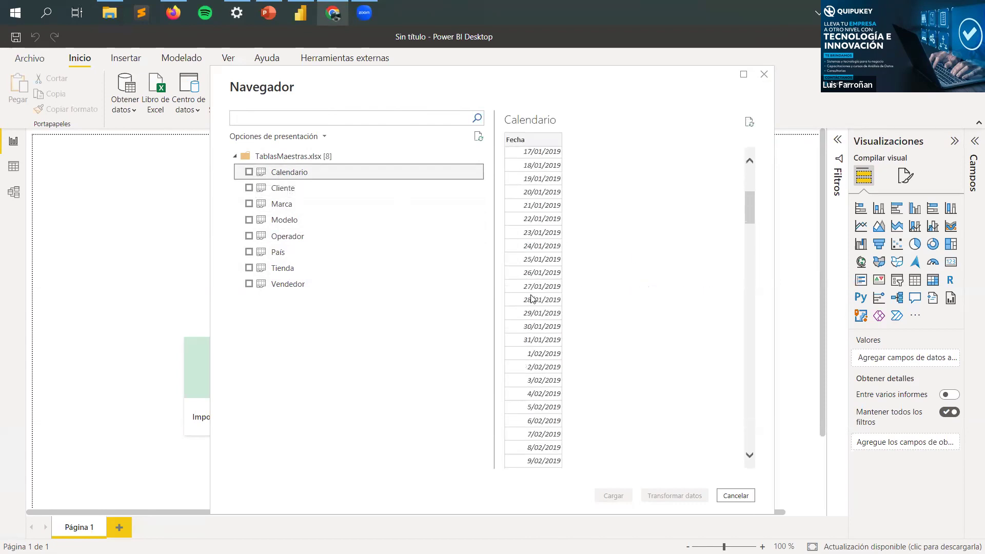
scroll(532, 298, "up", 2)
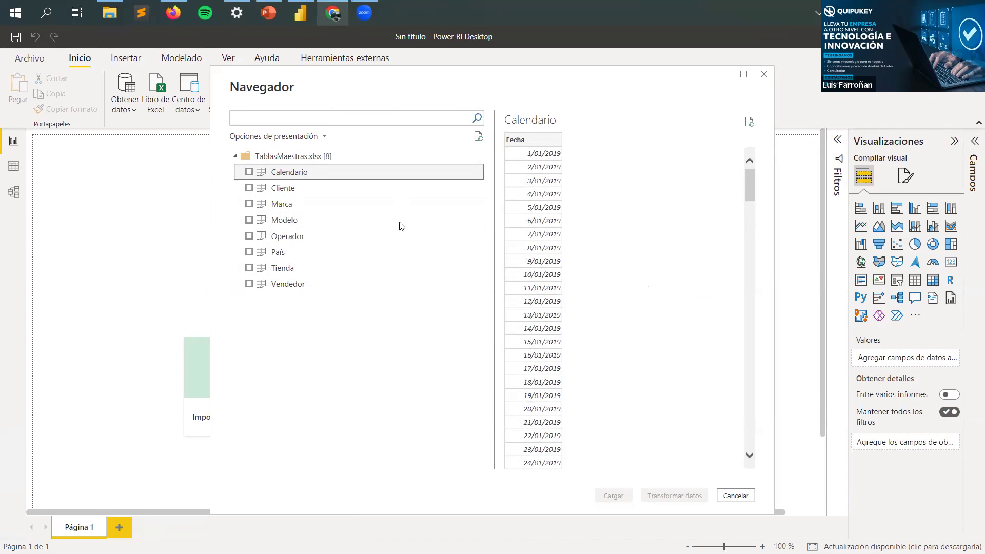
left_click(308, 188)
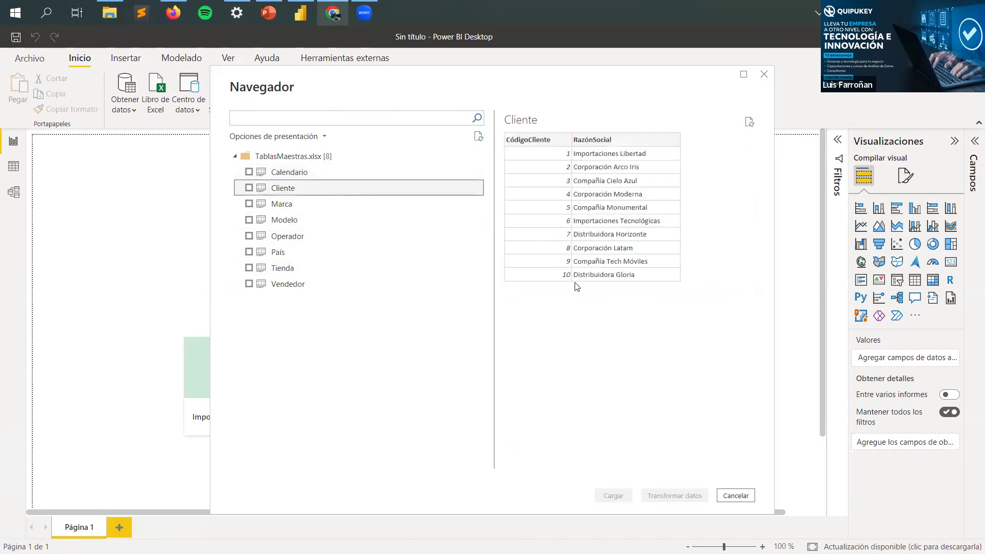
left_click(314, 208)
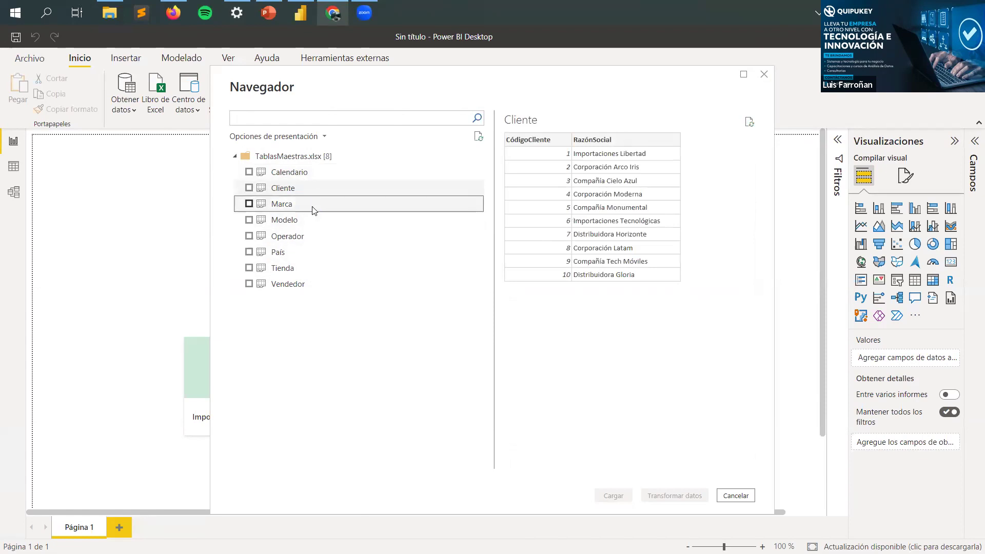
left_click(309, 221)
left_click(310, 238)
left_click(310, 254)
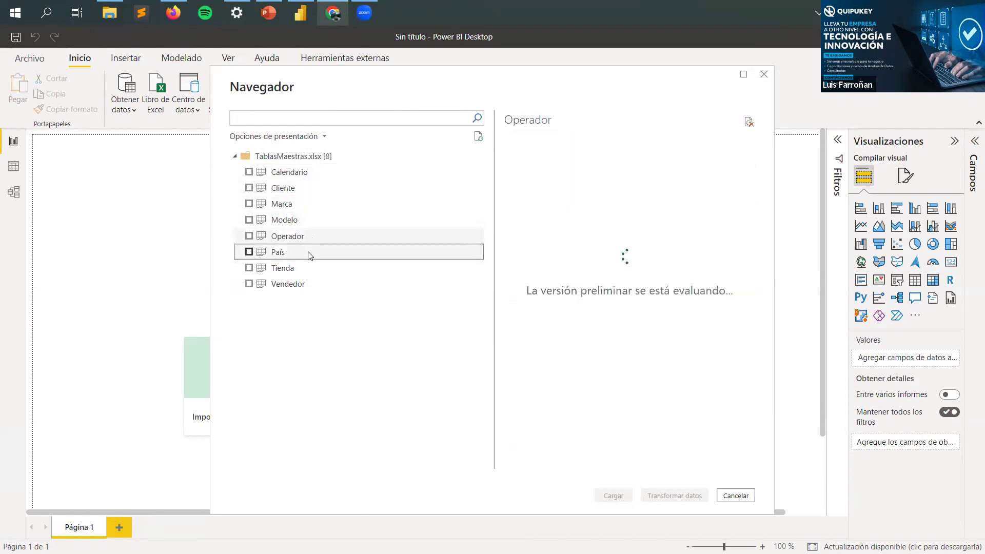
left_click(308, 268)
left_click(308, 283)
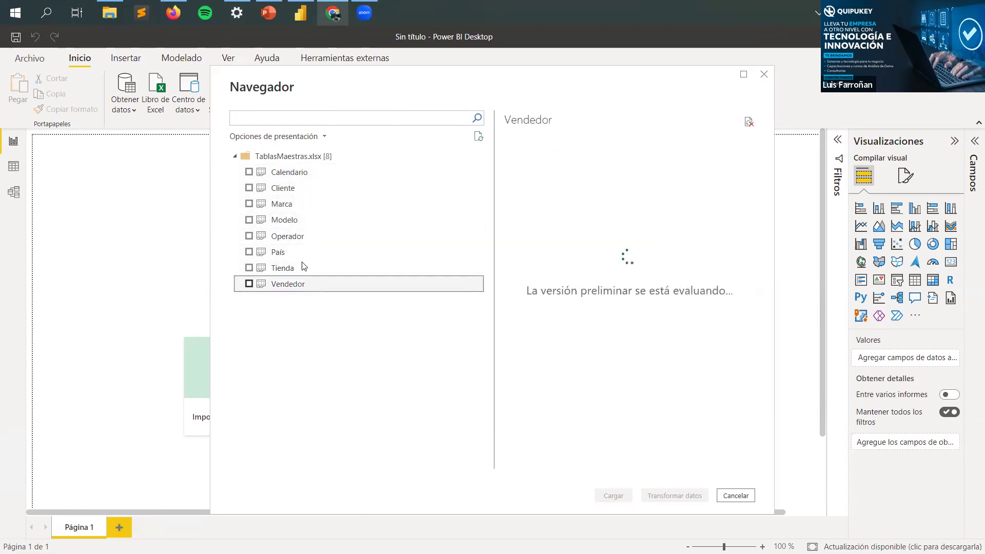
Step: Select all eight TablasMaestras.xlsx tables, from Calendario to Vendedor, and open them in Power Query for transformation
left_click(249, 172)
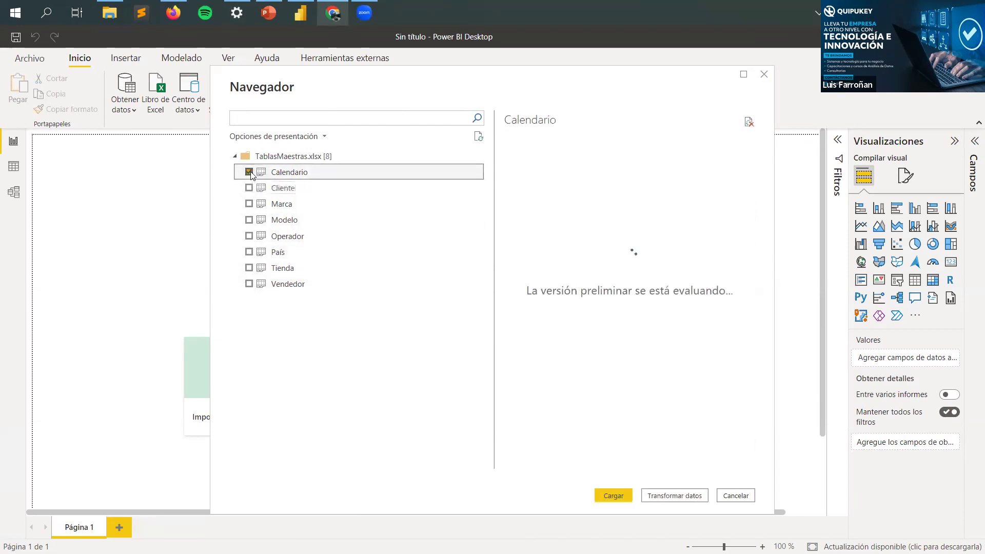
left_click(249, 172)
left_click(249, 172)
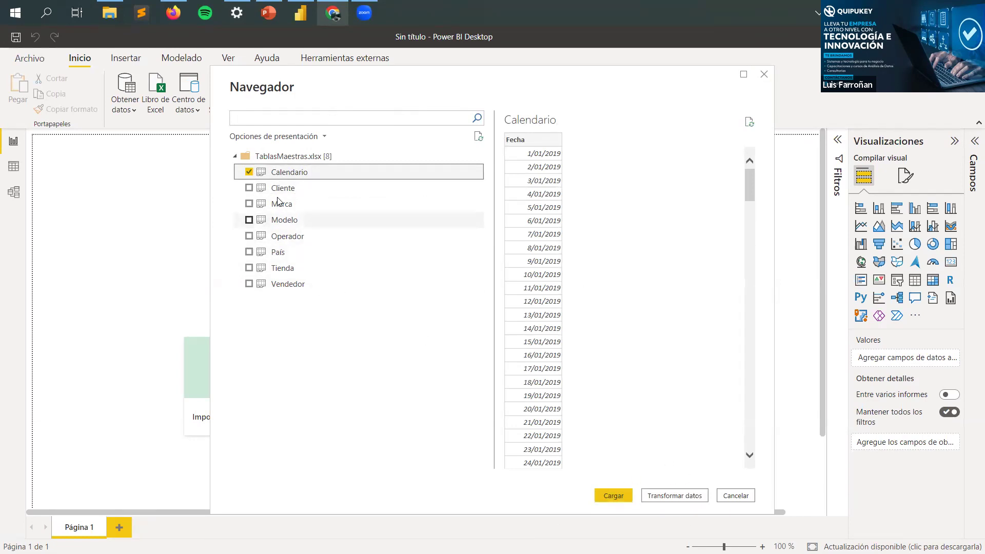
left_click(250, 172)
left_click(249, 172)
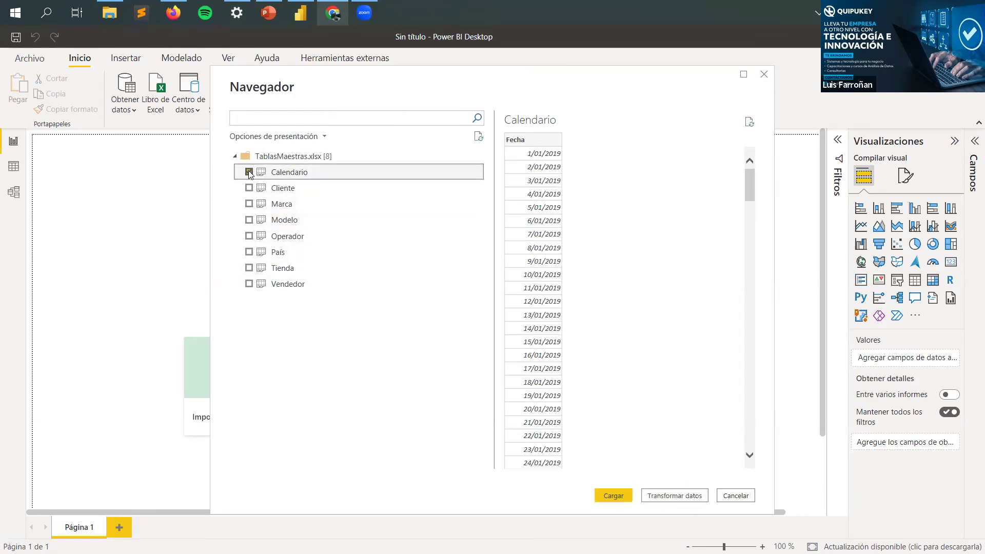
left_click(253, 283, "shift")
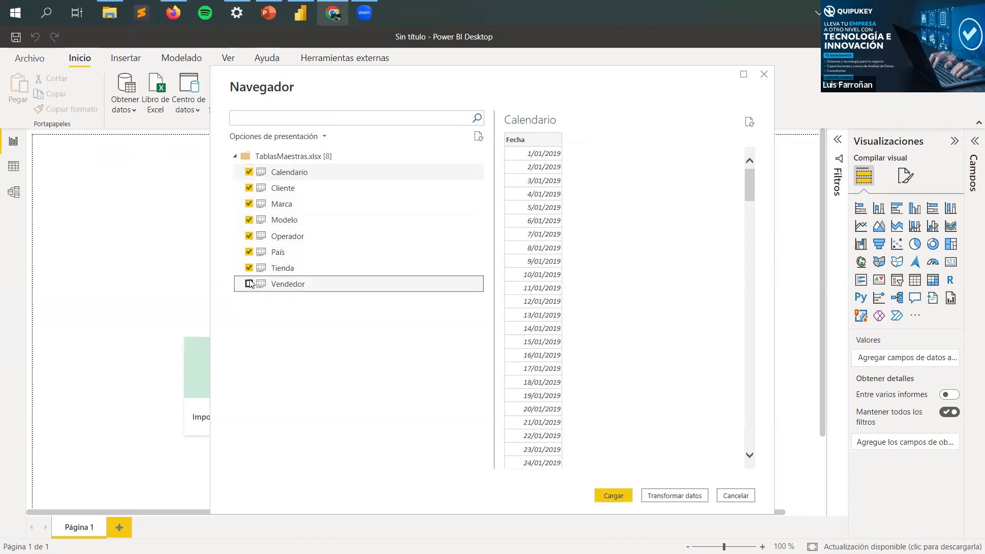
left_click(249, 172)
left_click(248, 173)
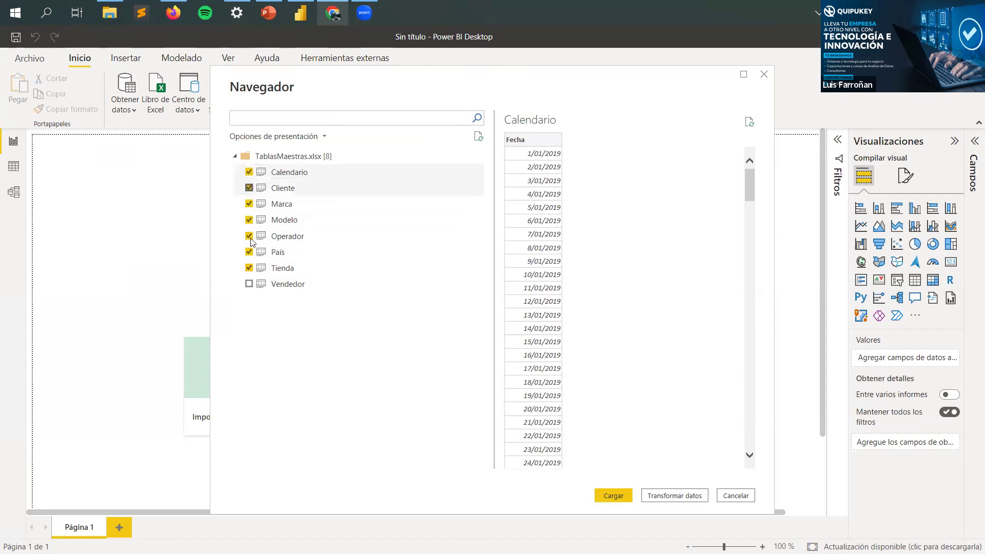
left_click(249, 285)
left_click(249, 284)
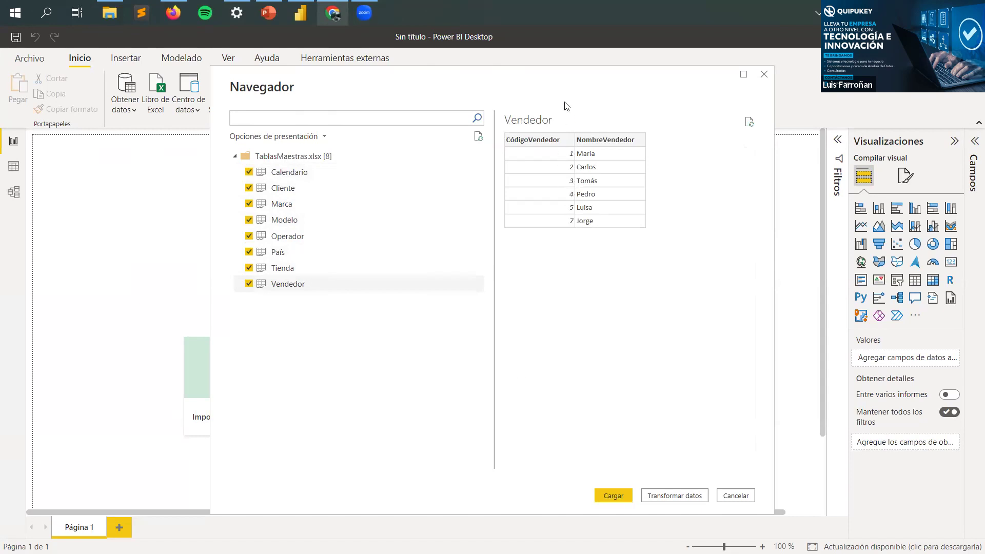
left_click_drag(561, 79, 535, 83)
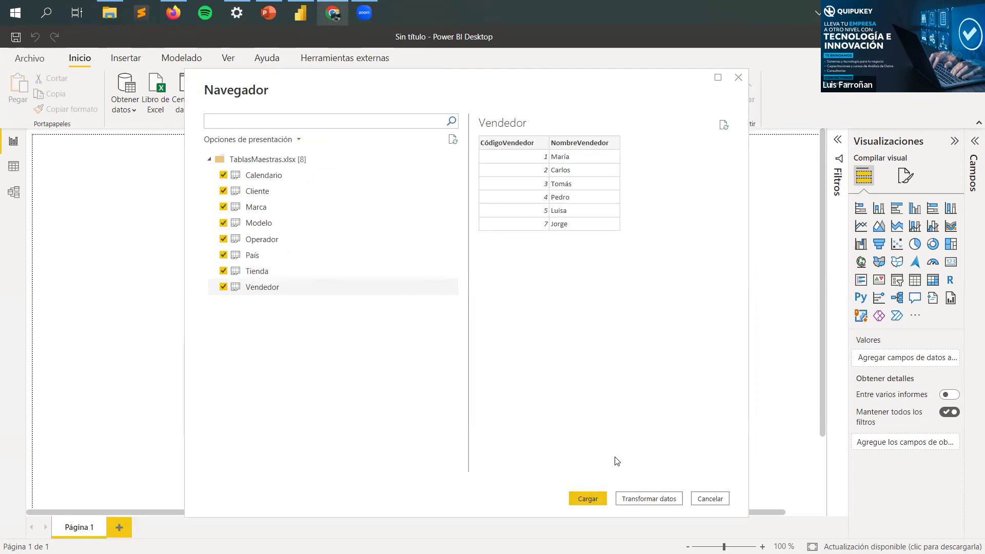
left_click(663, 501)
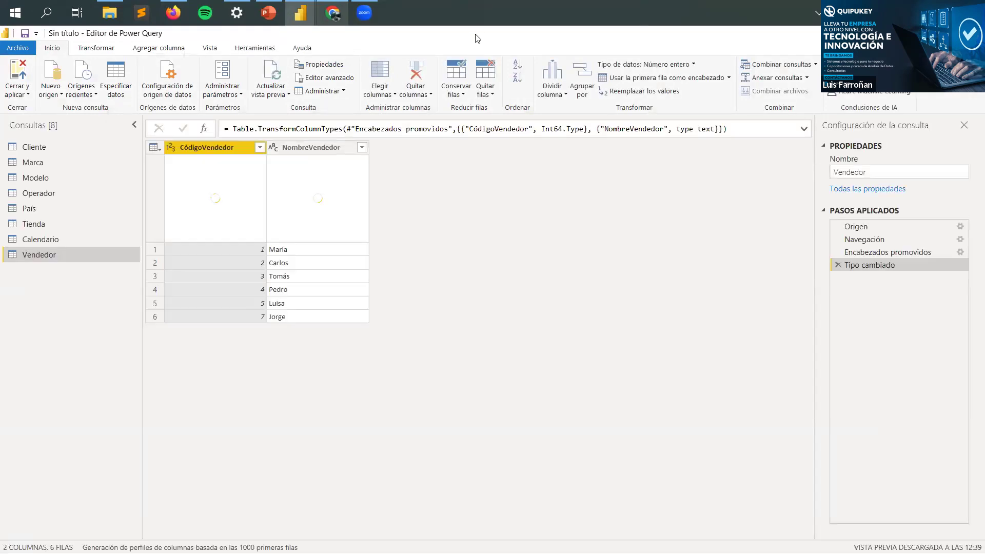
Step: Switch to the report window and back to the Power Query Editor, repositioning the editor to show both windows
key("alt+Tab")
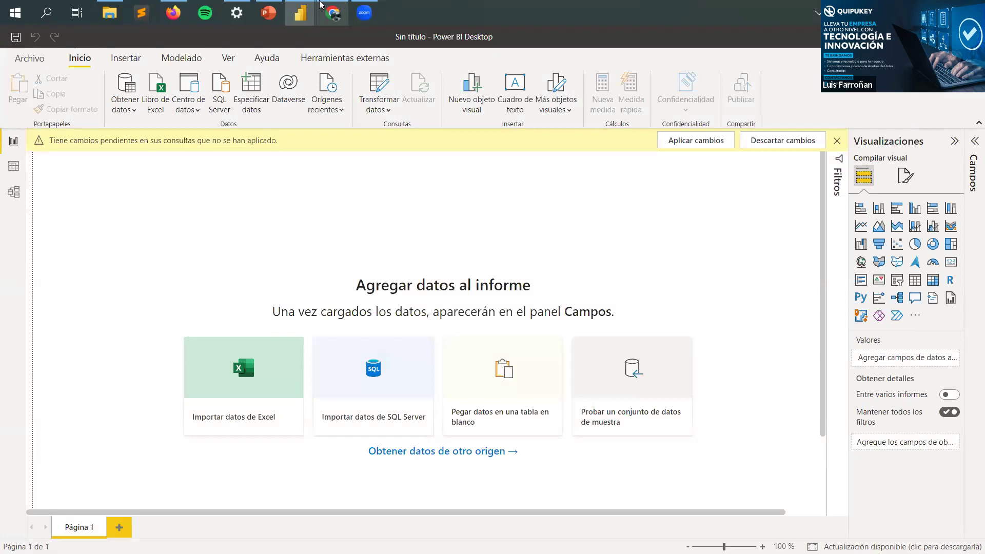
mouse_move(300, 13)
left_click(406, 90)
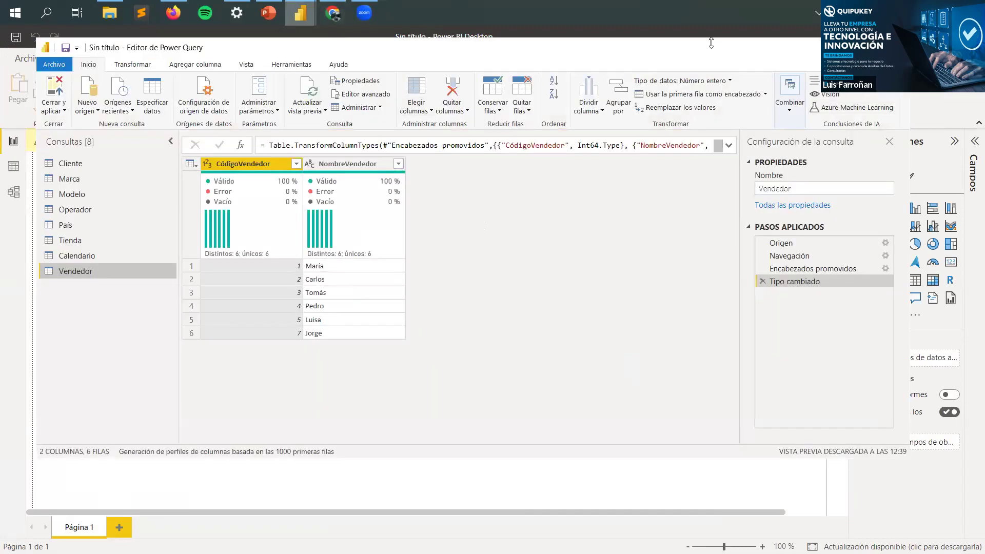
left_click_drag(711, 43, 675, 151)
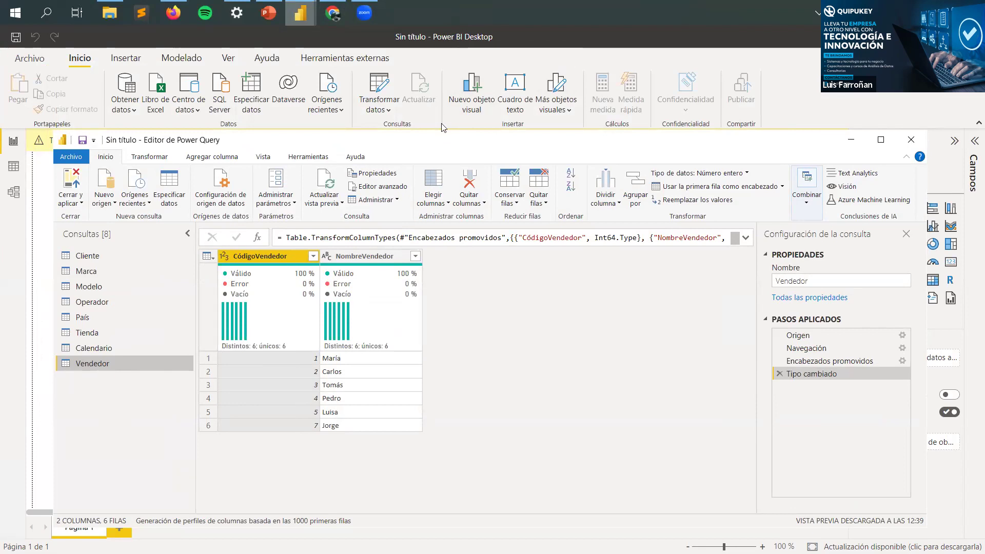
left_click_drag(150, 140, 170, 45)
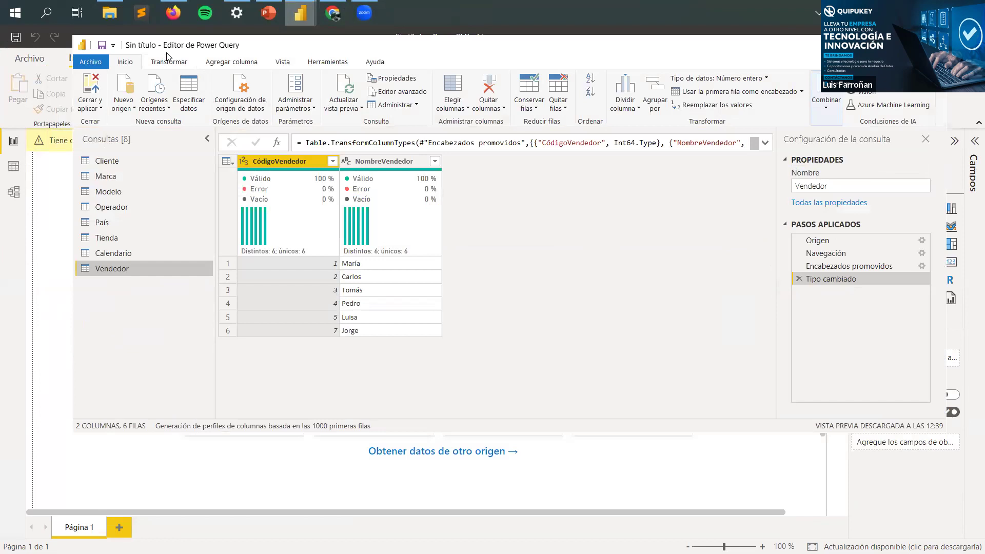
Step: Switch to PowerPoint to review the Arquitectura en Power BI slide, and return to the Power Query Editor
left_click(268, 12)
left_click(88, 272)
left_click(99, 218)
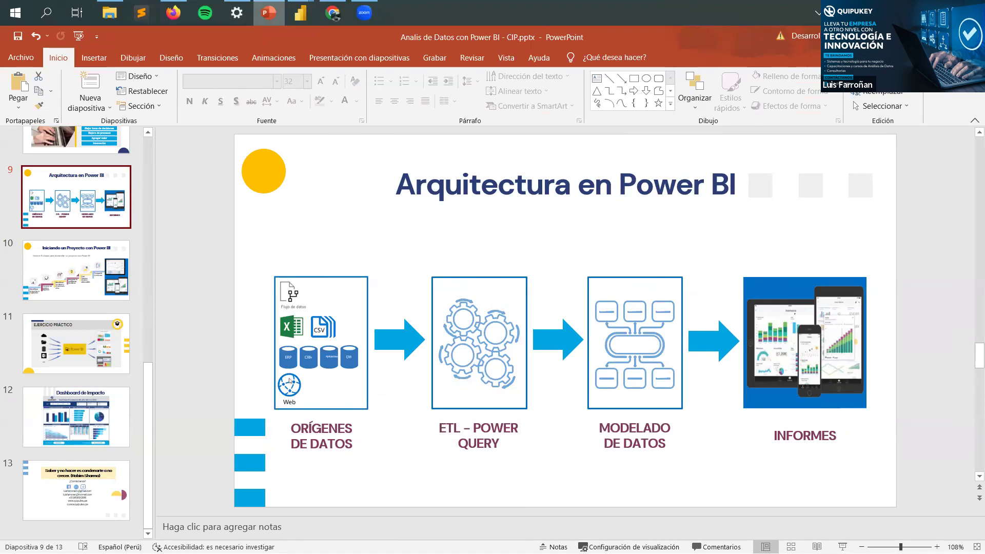
key("alt+Tab")
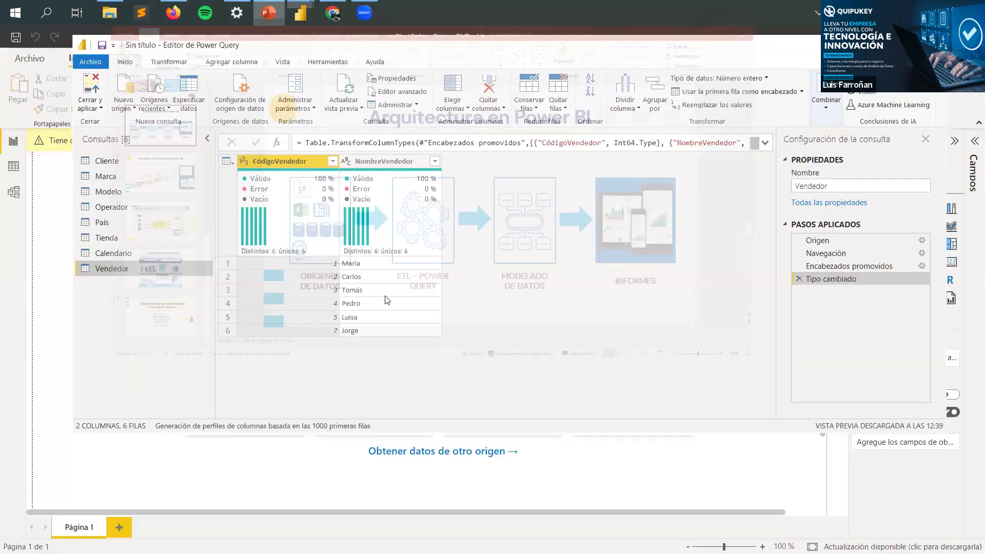
Step: Display the Cliente query's data and maximize the Power Query Editor window
left_click(124, 163)
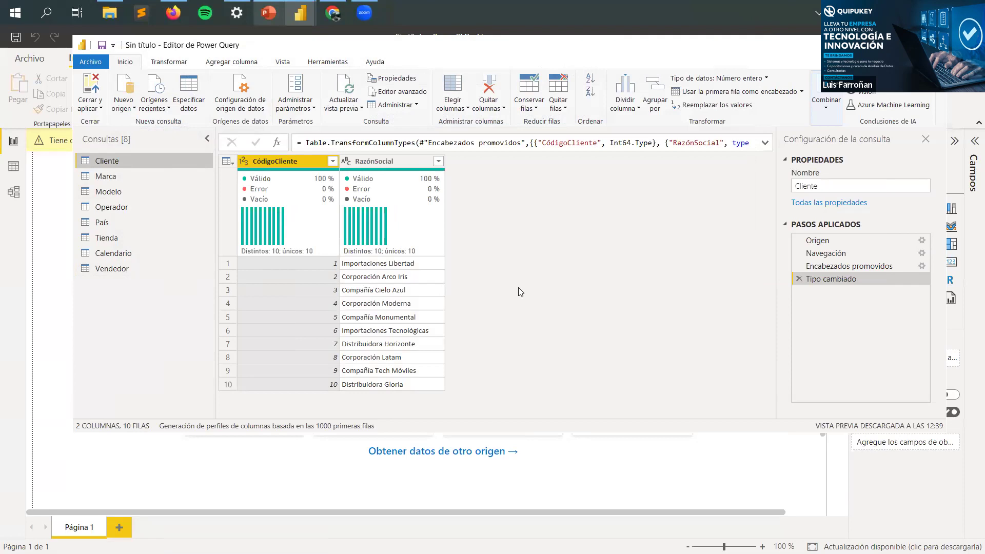
left_click(145, 176)
left_click(145, 161)
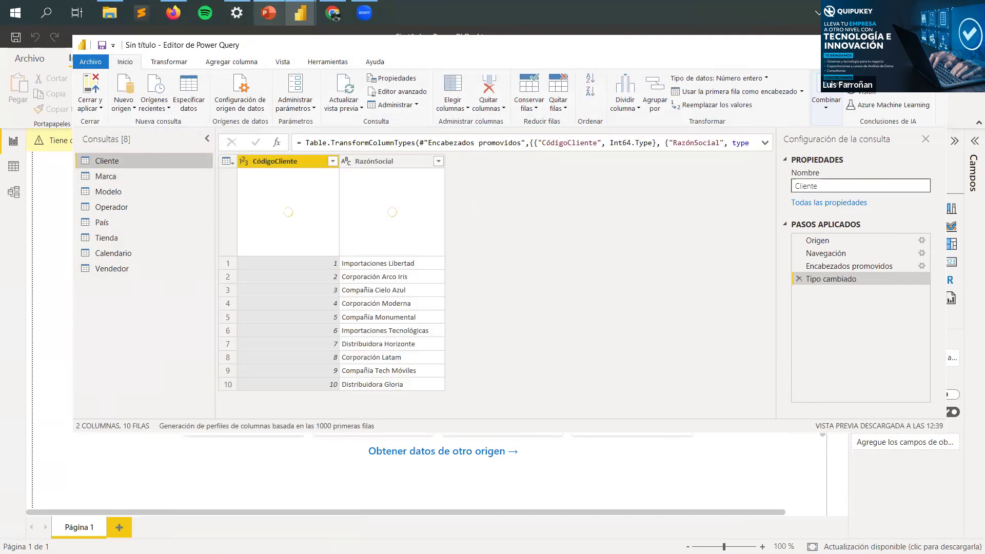
key("super+Up")
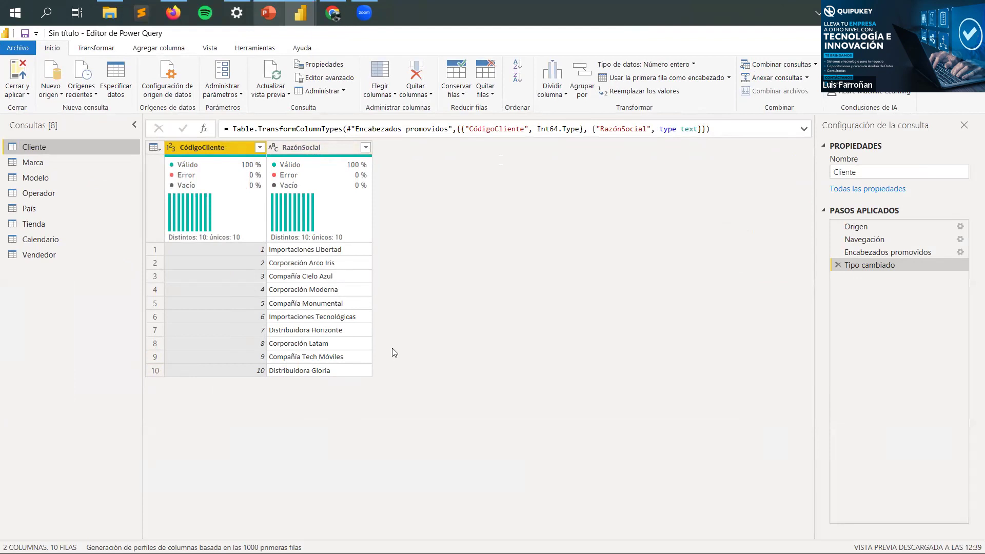
Step: Review the data of the remaining queries one by one, from Marca and Modelo through Calendario to Vendedor
left_click(33, 163)
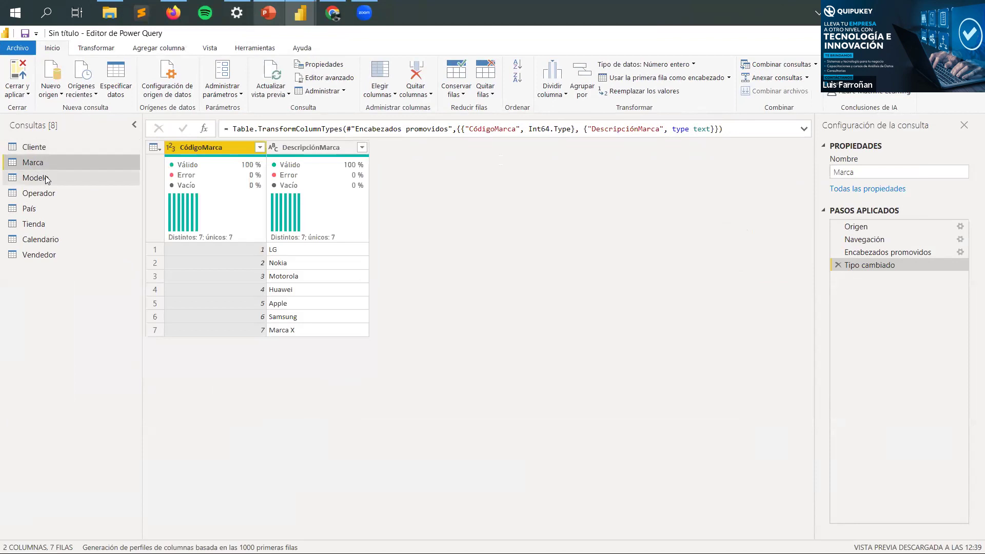
left_click(46, 177)
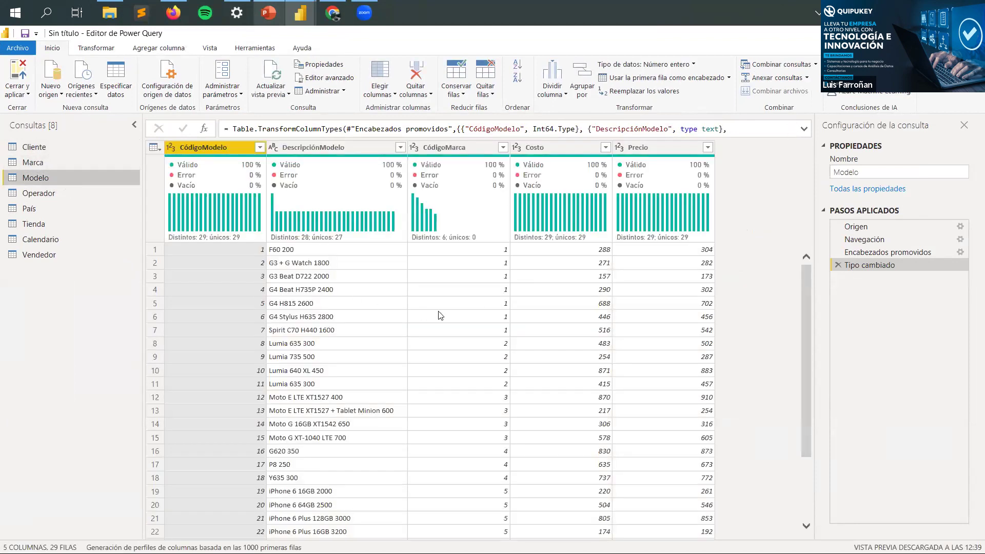
scroll(438, 315, "down", 3)
scroll(439, 315, "up", 3)
left_click(80, 196)
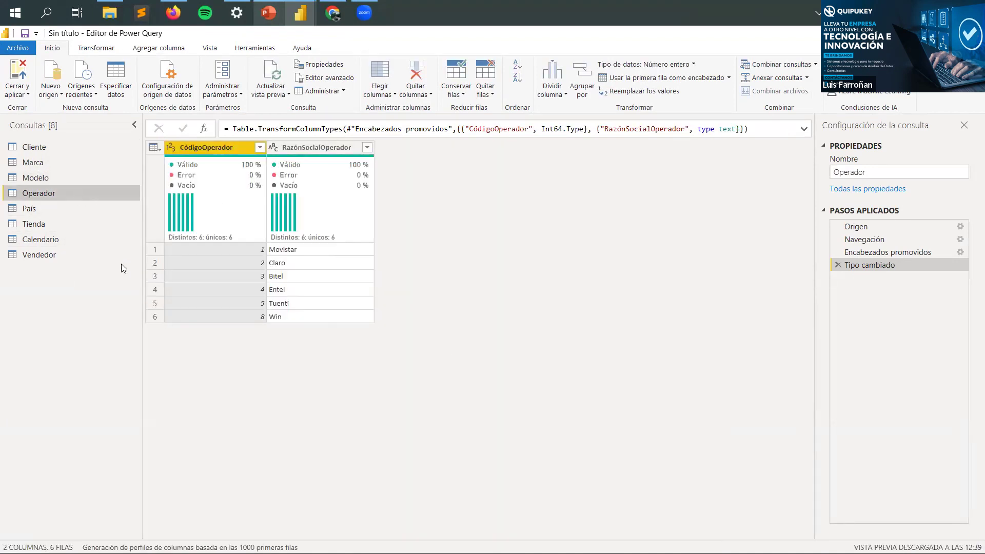
left_click(46, 209)
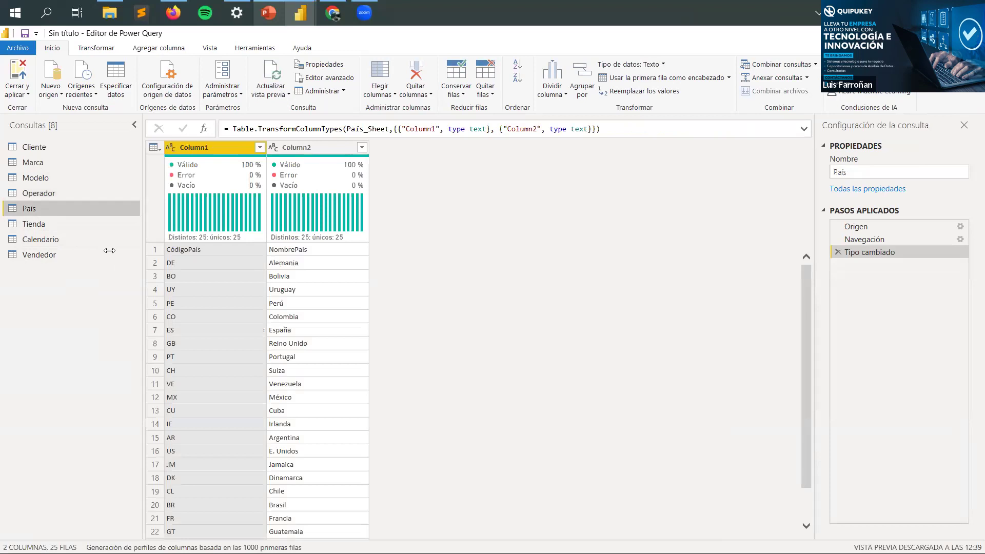
left_click(29, 225)
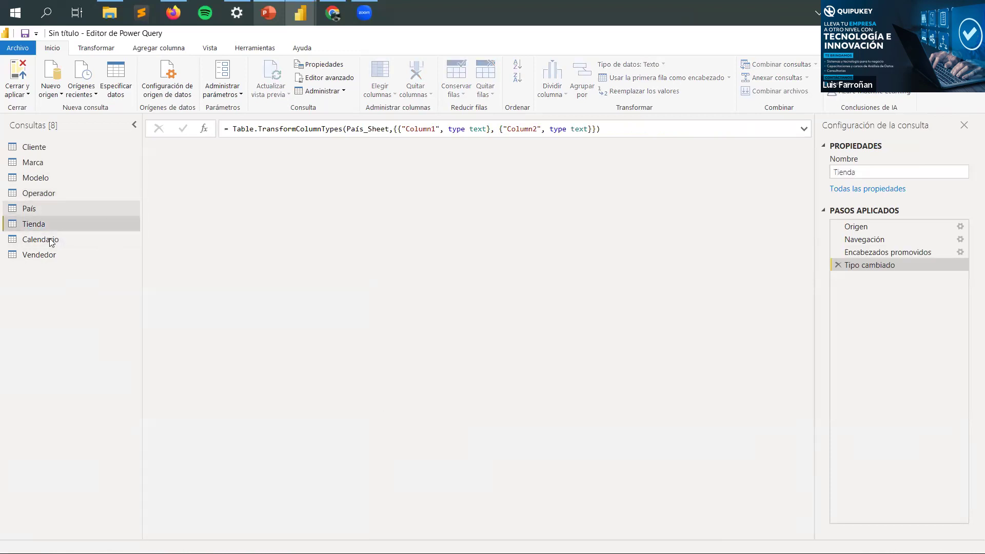
left_click(51, 239)
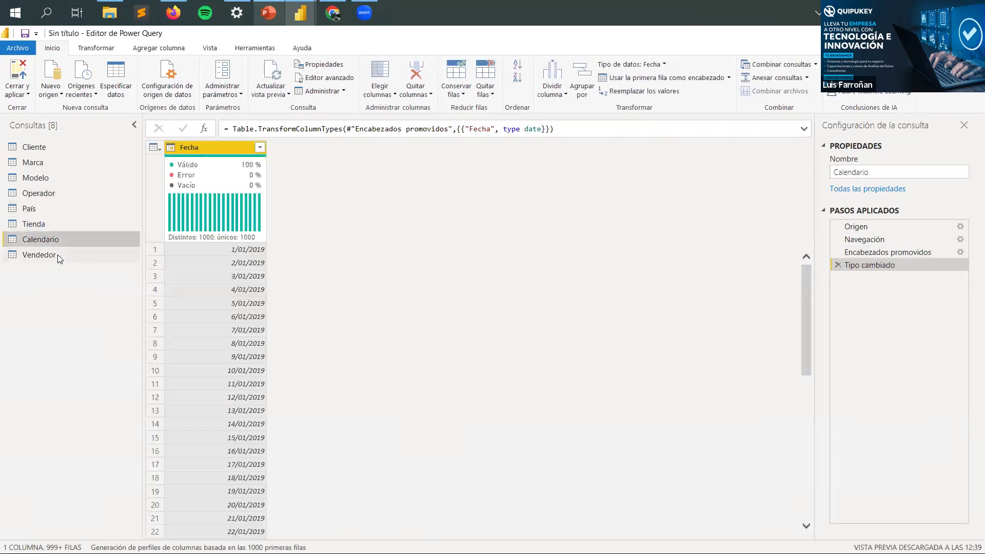
left_click(37, 256)
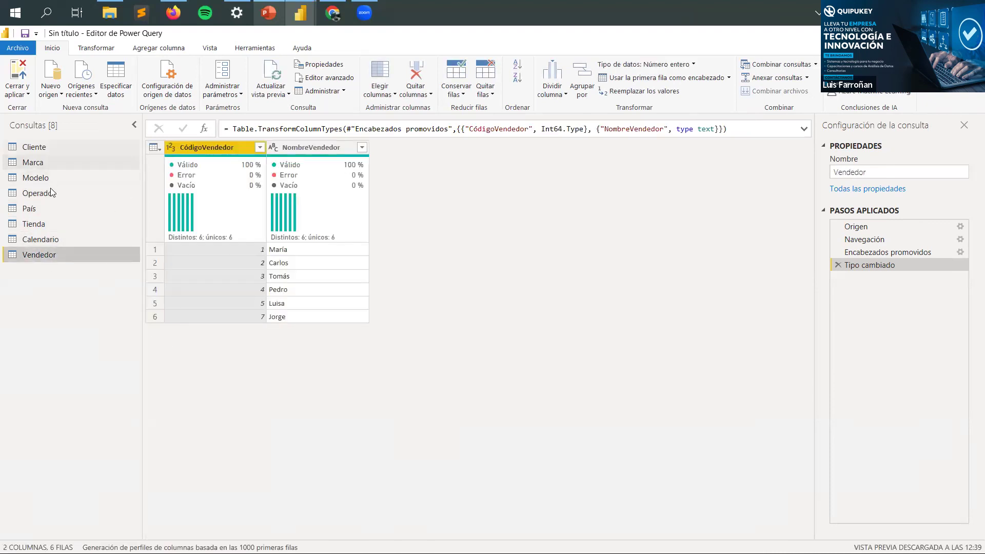
Step: Examine the Cliente query at each applied step, from Origen and Navegación to Encabezados promovidos and Tipo cambiado
left_click(47, 149)
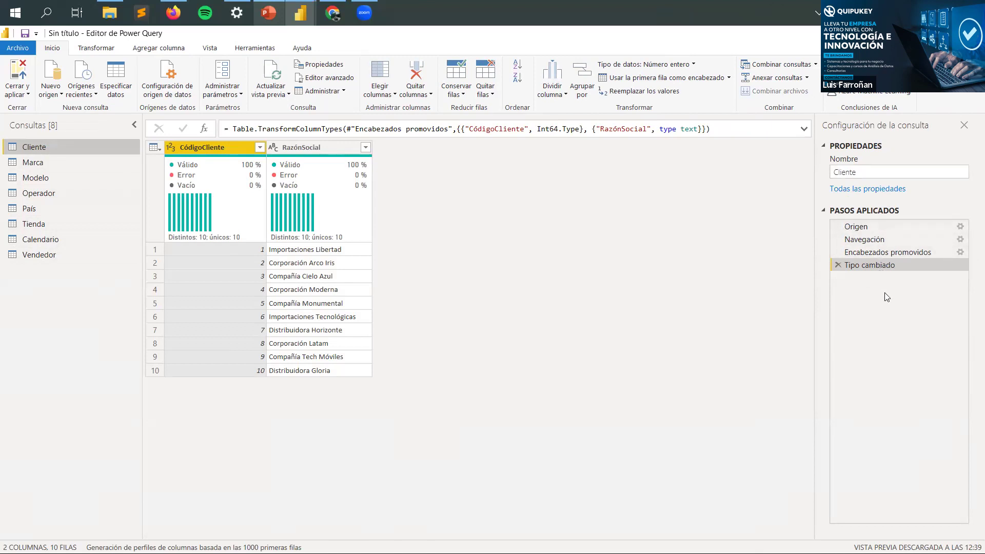
left_click(862, 227)
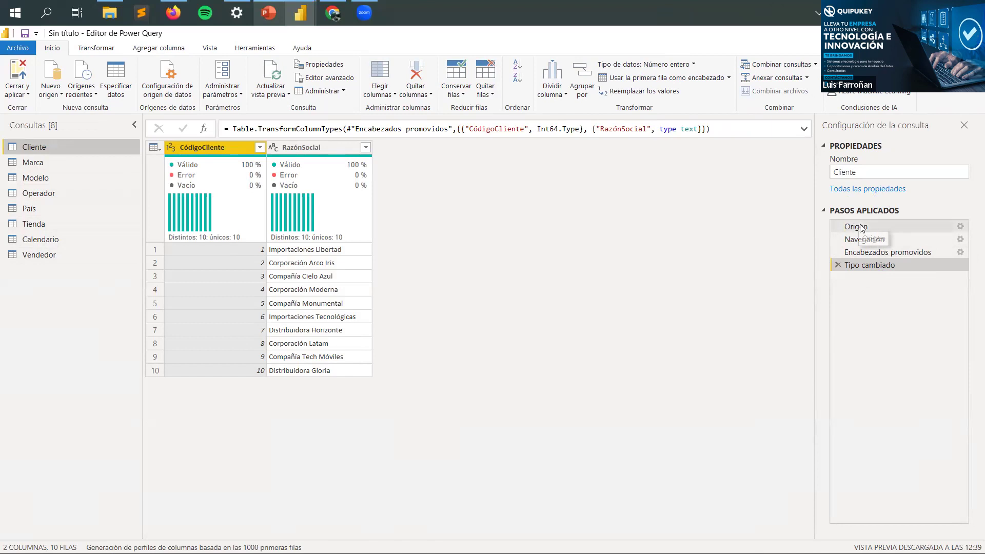
left_click(867, 239)
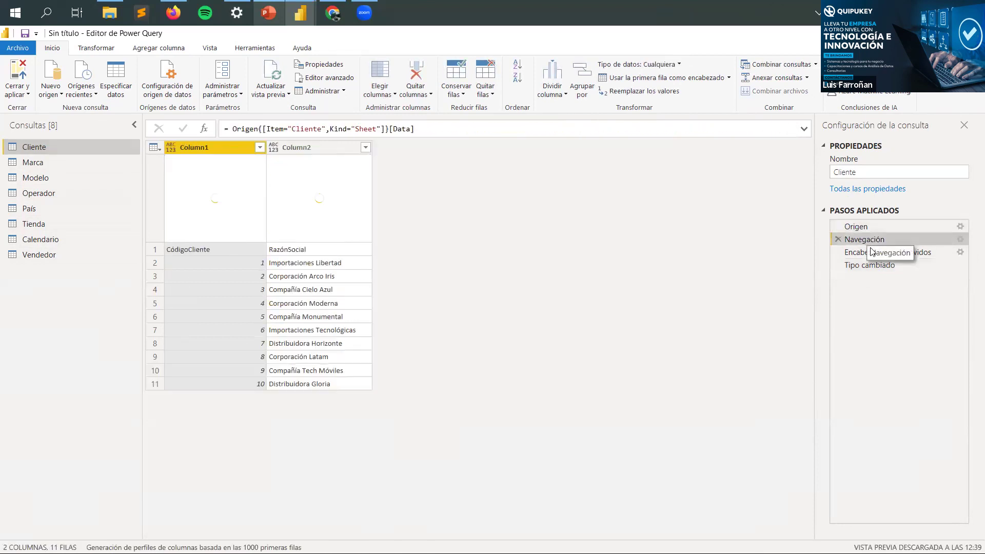
left_click(869, 255)
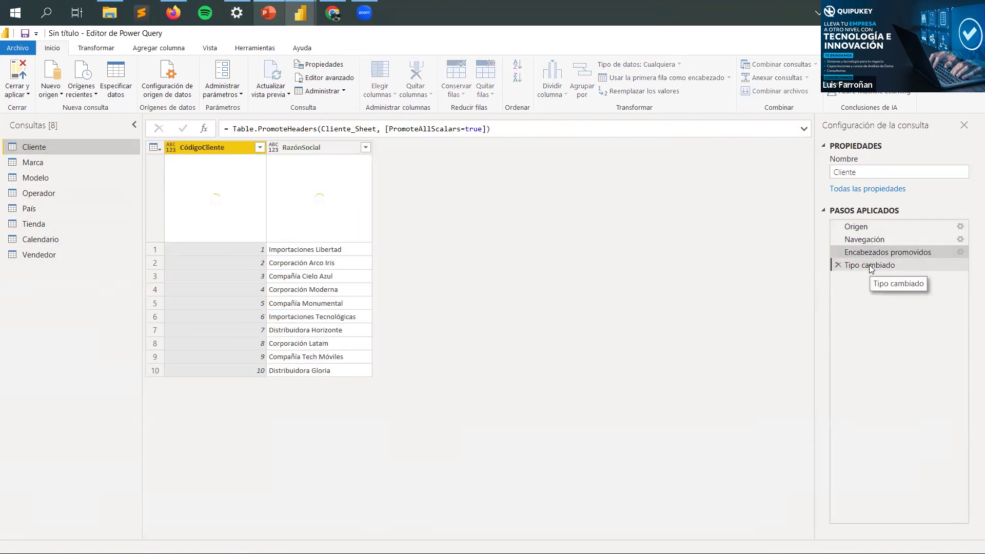
left_click(871, 266)
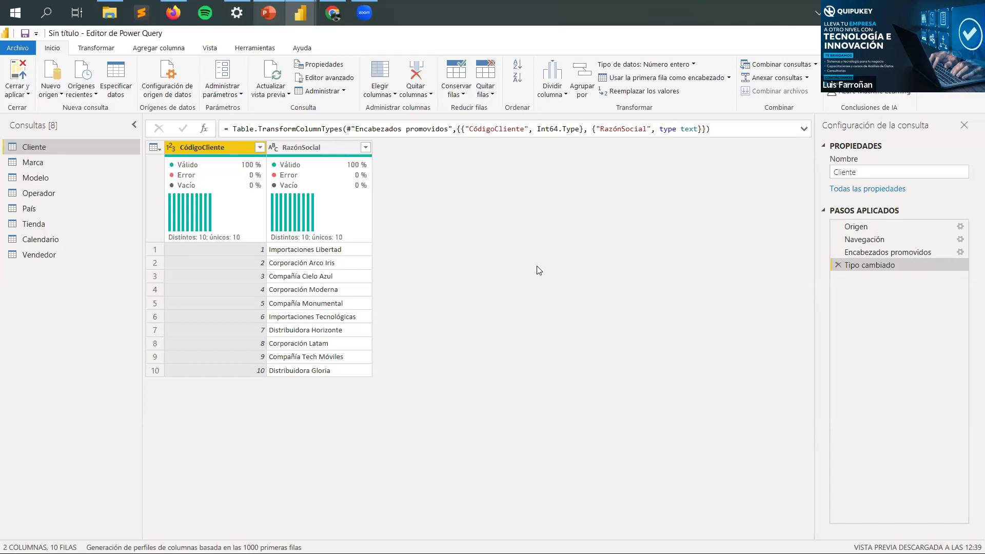
left_click(888, 230)
left_click(889, 236)
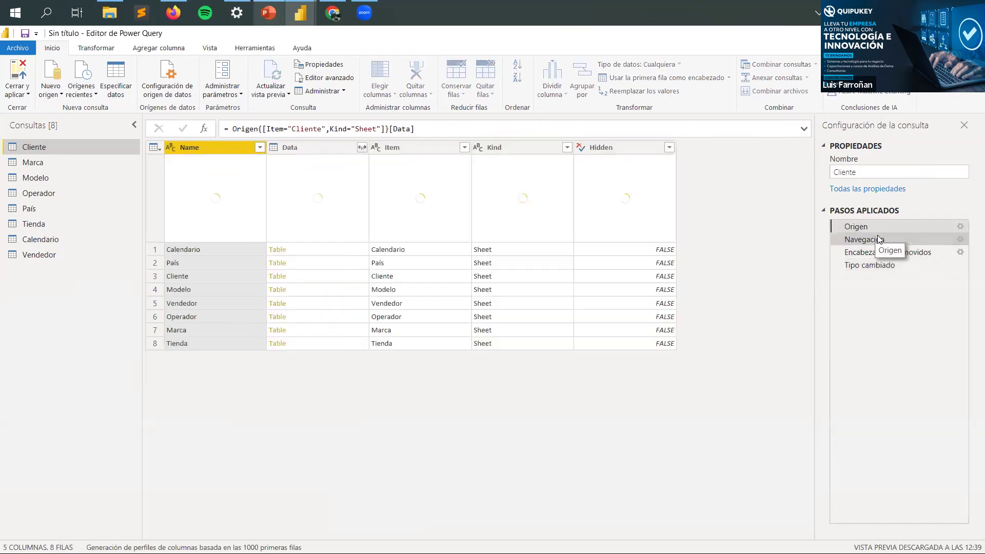
left_click(878, 253)
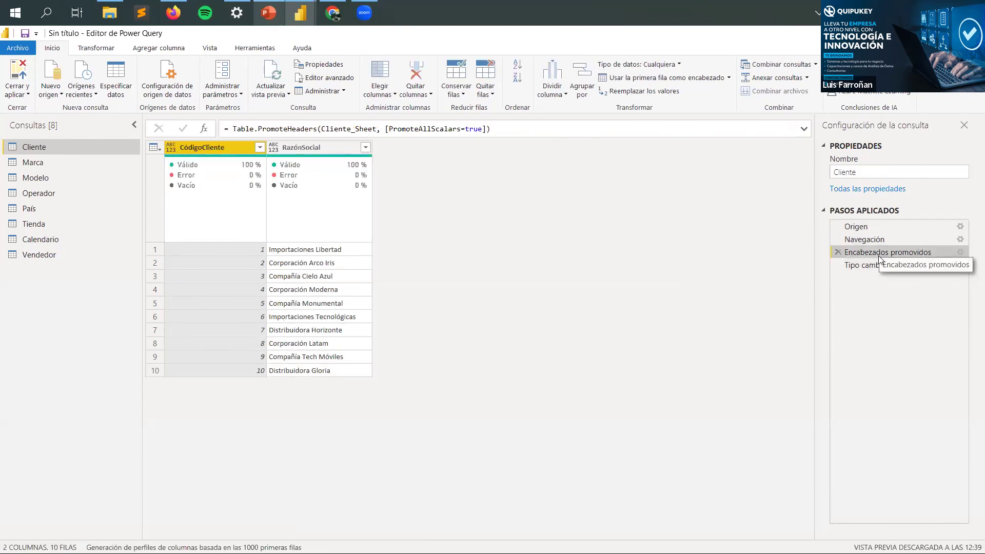
left_click(876, 264)
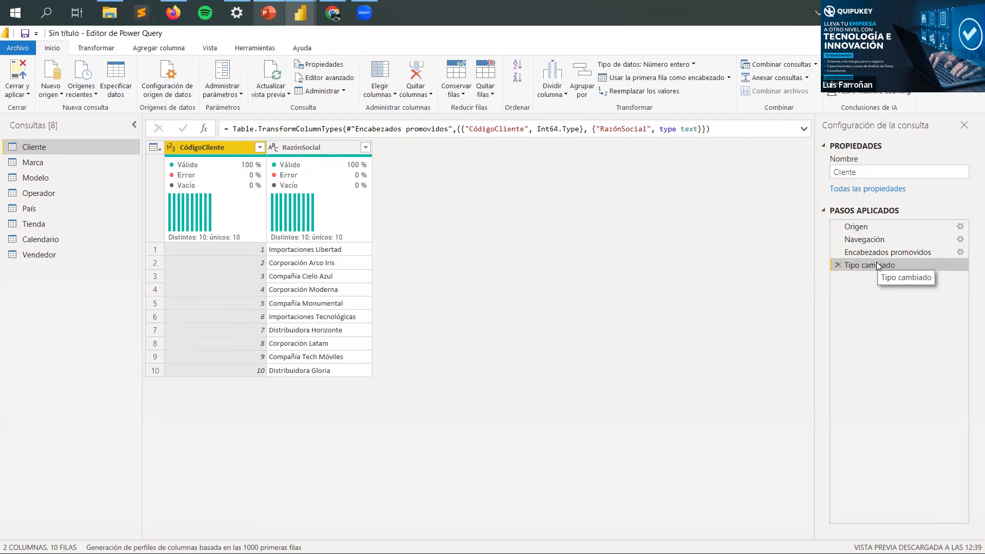
left_click(867, 227)
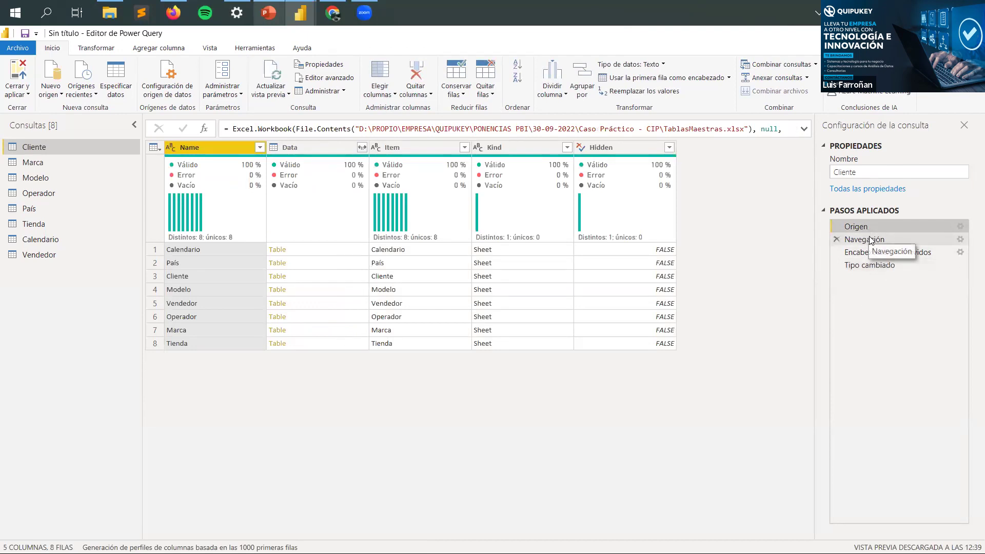
left_click(870, 239)
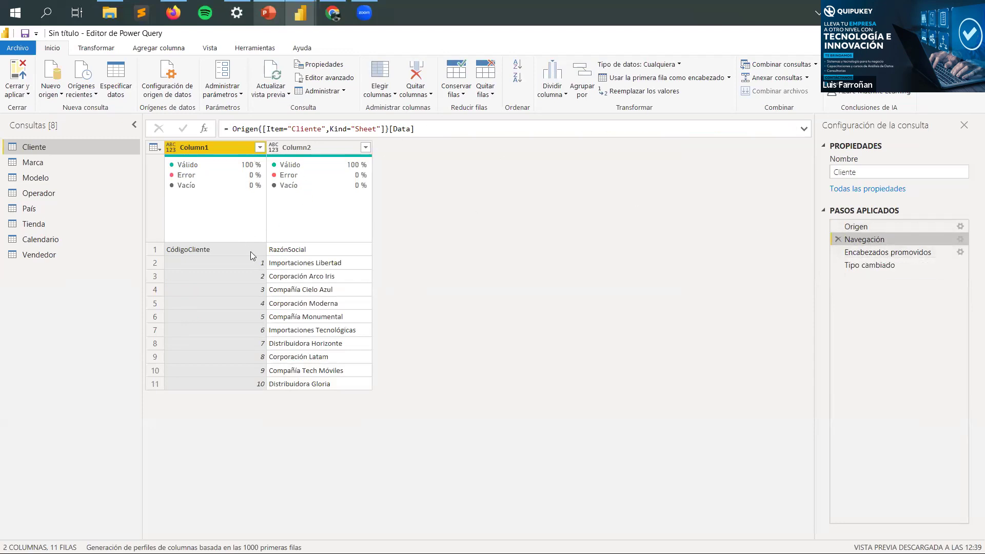
left_click(901, 254)
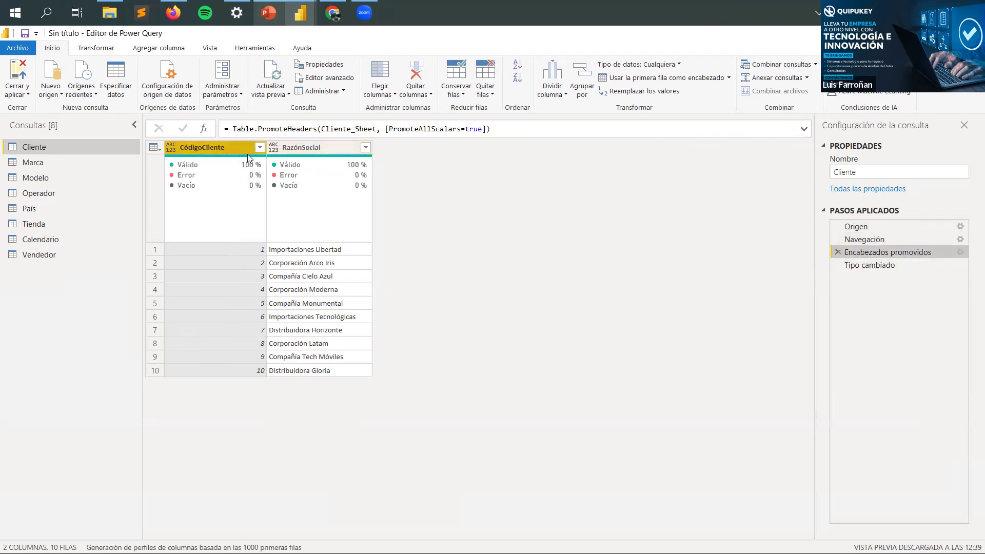
left_click(876, 267)
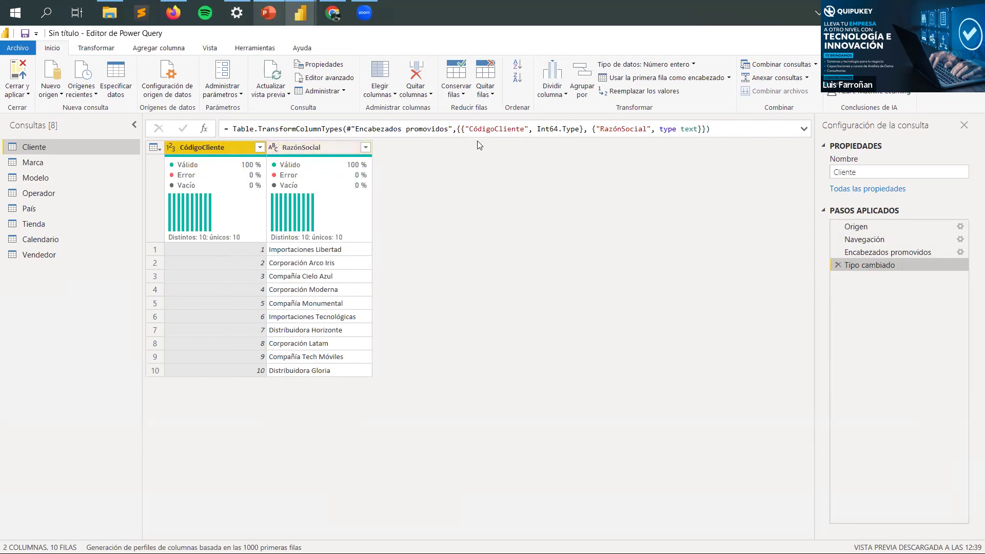
Step: Examine the Marca query at each of its applied steps, from Origen to Tipo cambiado
left_click(51, 161)
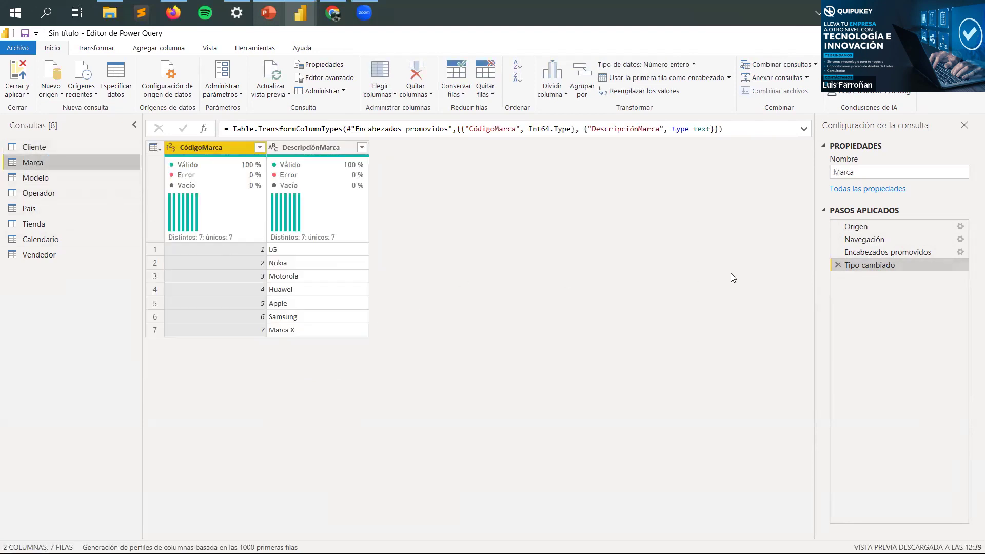
left_click(877, 226)
left_click(881, 240)
left_click(882, 252)
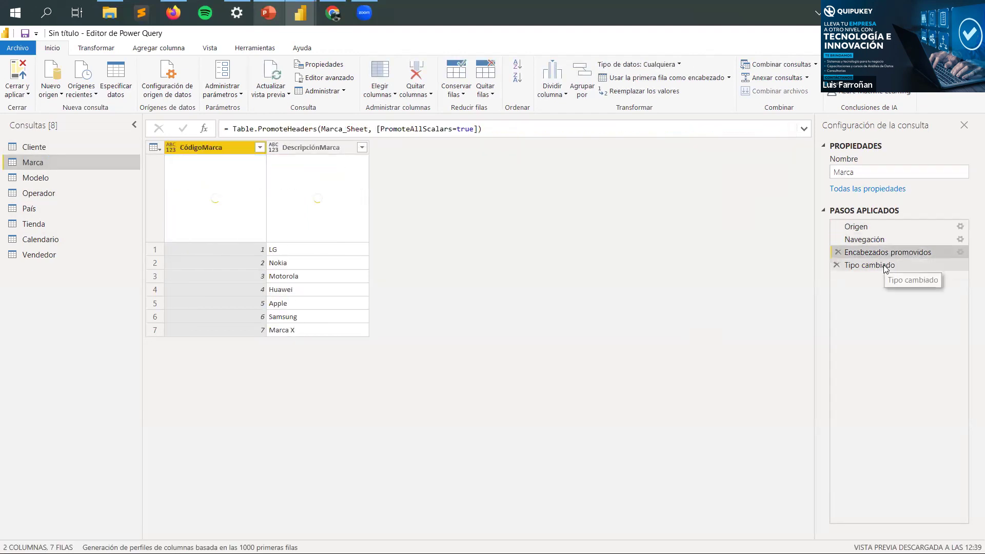
left_click(884, 266)
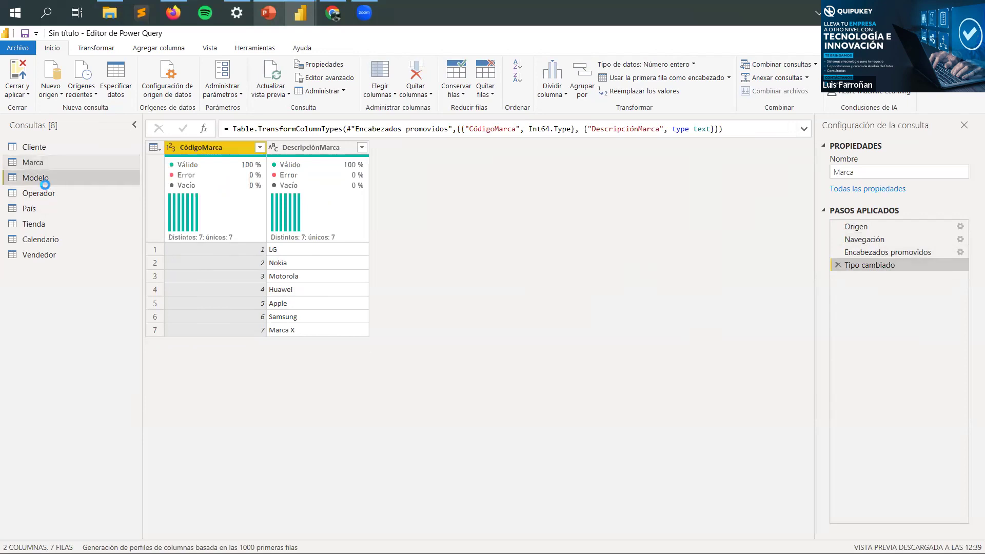
Step: View the Modelo and Operador queries and check the column headers and rows of the País query
left_click(44, 182)
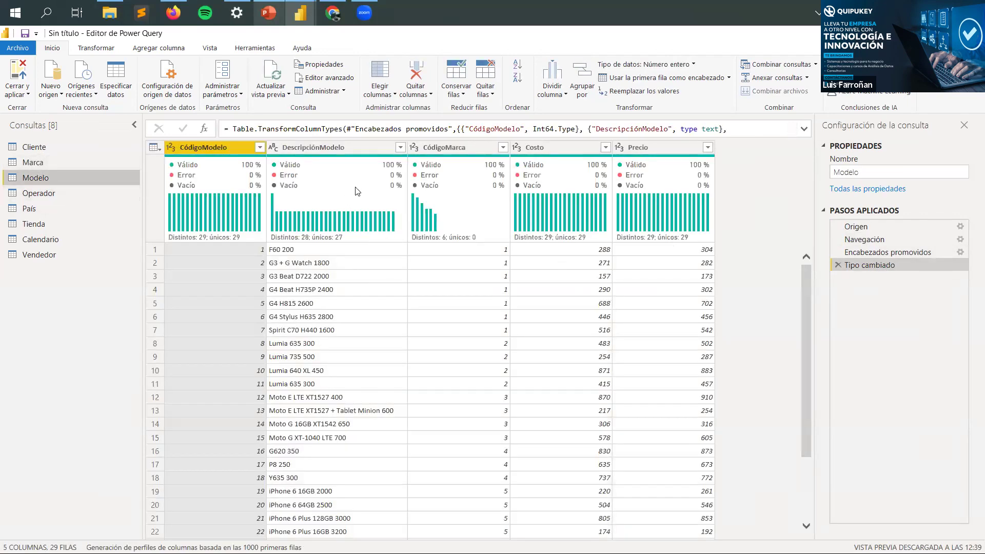
left_click(56, 191)
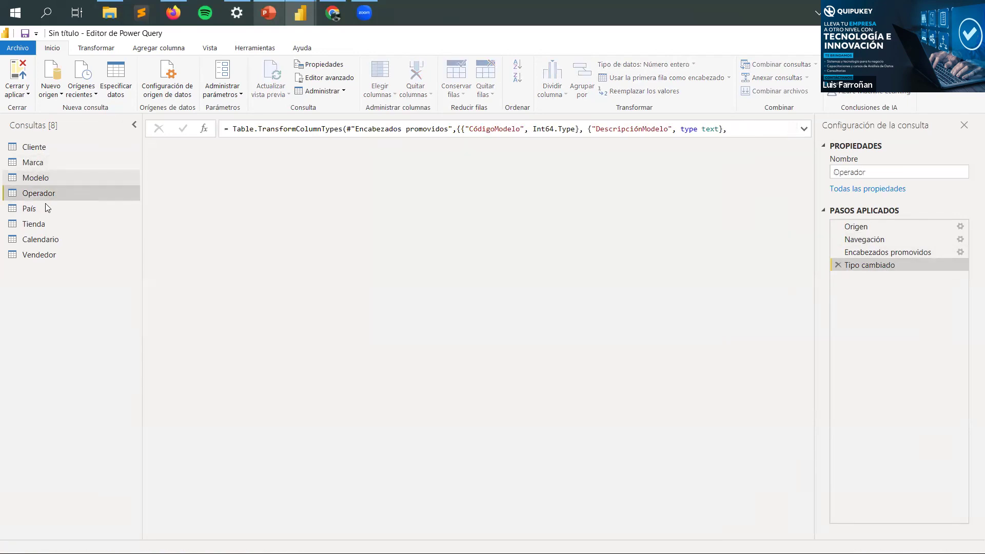
left_click(46, 208)
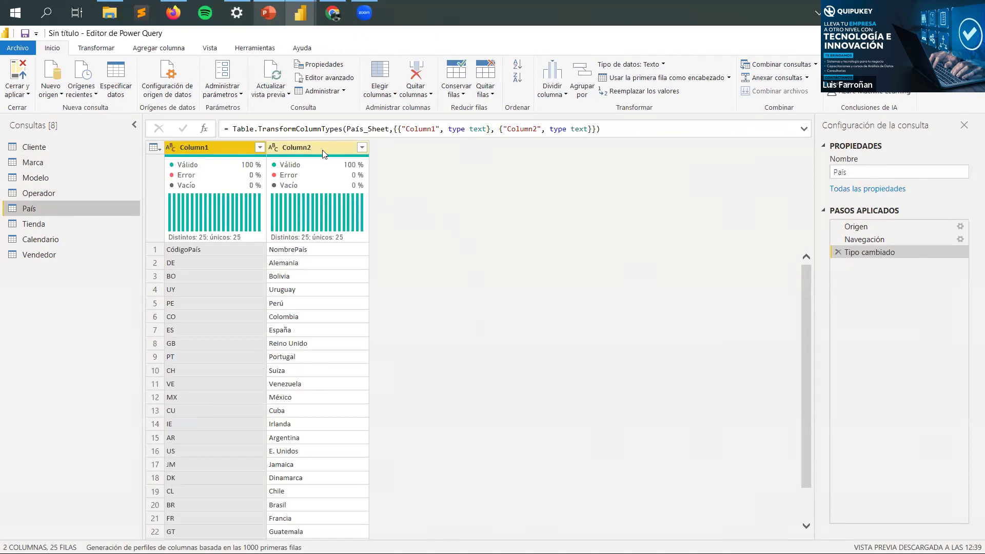
scroll(334, 292, "down", 1)
scroll(334, 326, "up", 1)
scroll(334, 334, "down", 1)
scroll(334, 332, "up", 1)
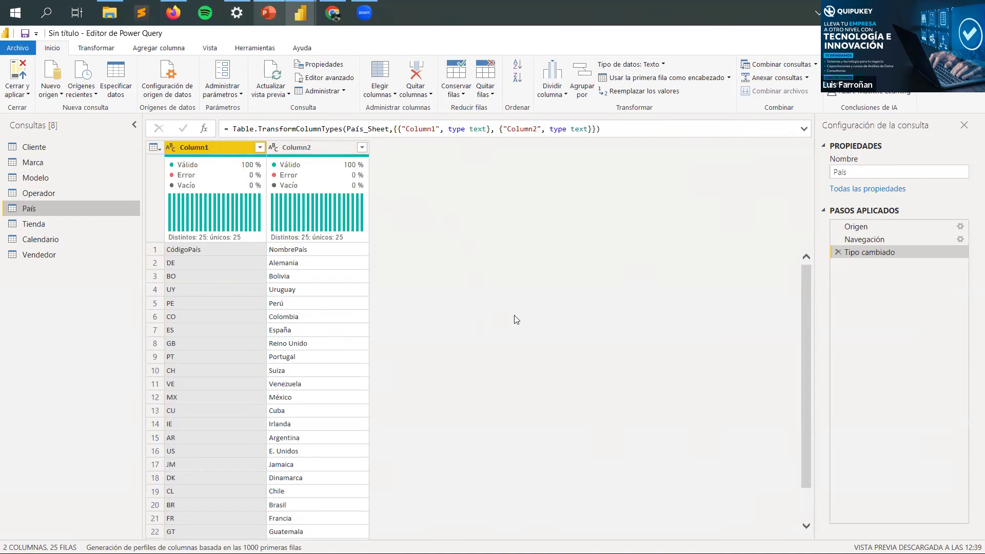
scroll(296, 348, "down", 1)
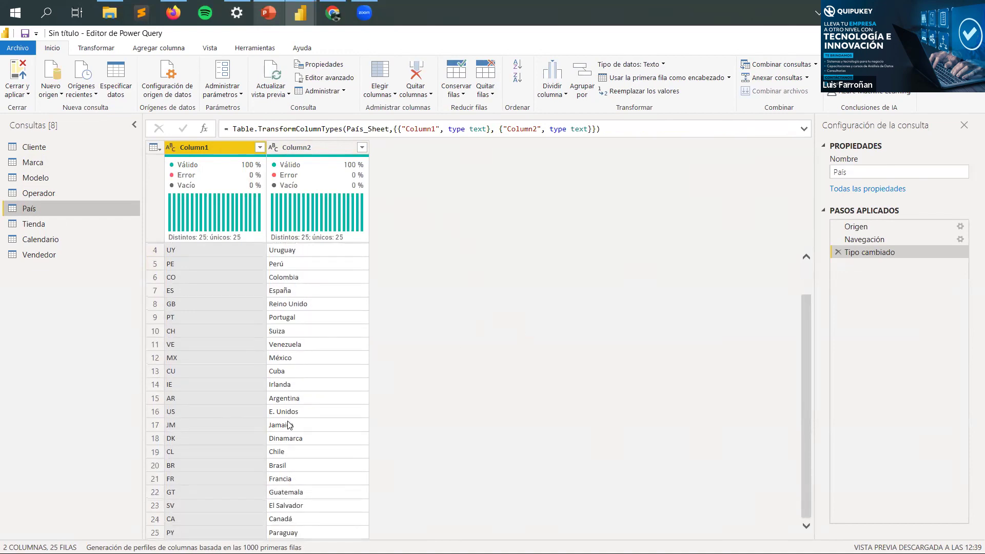
scroll(231, 354, "up", 1)
Step: Inspect the first row of the País query, containing CódigoPaís and NombrePaís, against the country rows below it
left_click(155, 250)
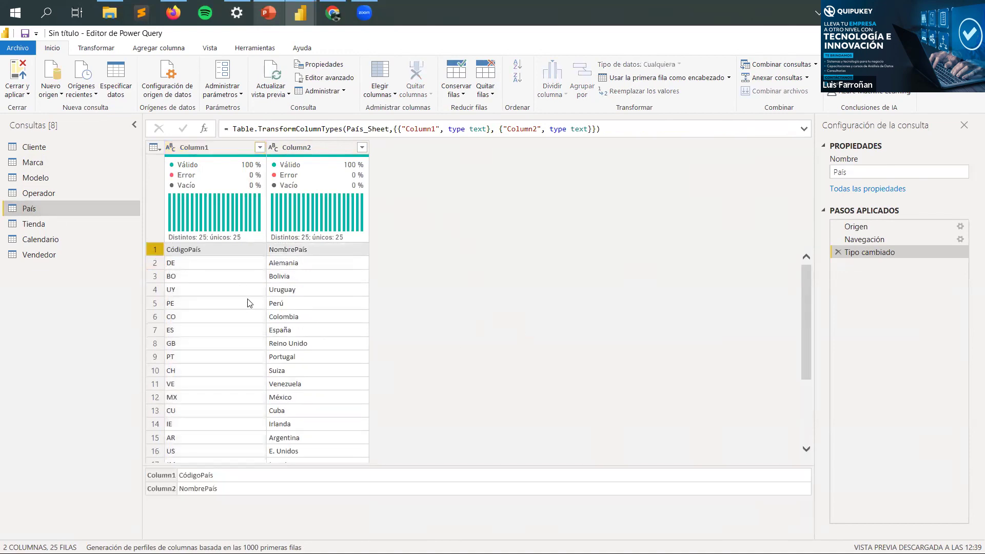
scroll(248, 329, "down", 3)
scroll(248, 339, "up", 3)
scroll(248, 343, "down", 3)
scroll(248, 343, "up", 3)
left_click(217, 275)
left_click(213, 262)
left_click(209, 251)
scroll(230, 385, "down", 3)
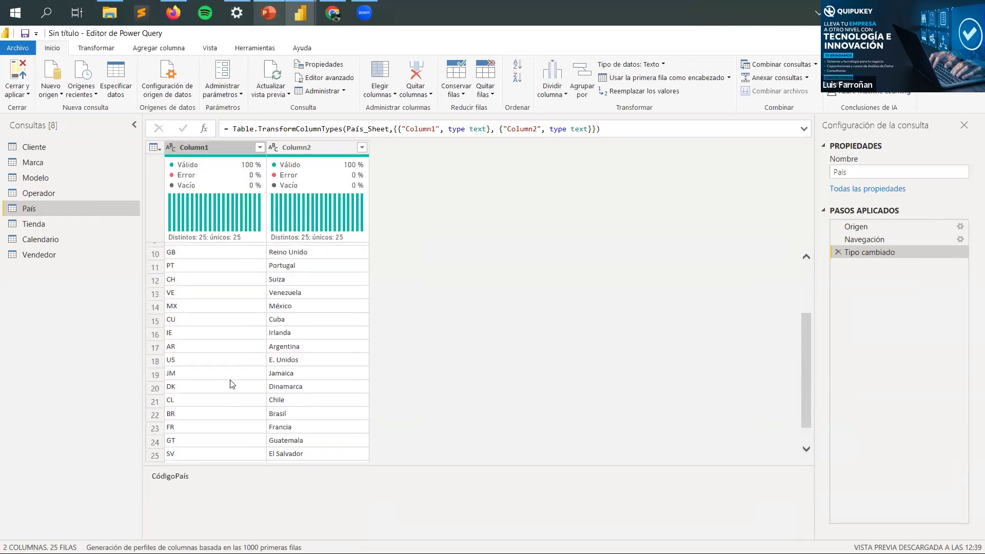
scroll(232, 385, "up", 3)
left_click(155, 250)
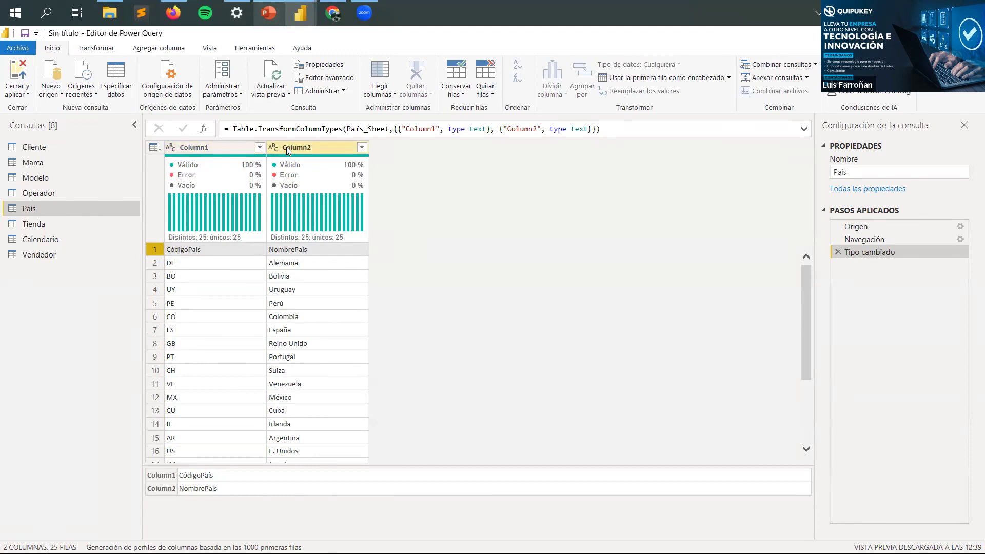
Step: Use the first row of the País query as its column headers
left_click(102, 49)
left_click(156, 51)
left_click(83, 48)
left_click(53, 48)
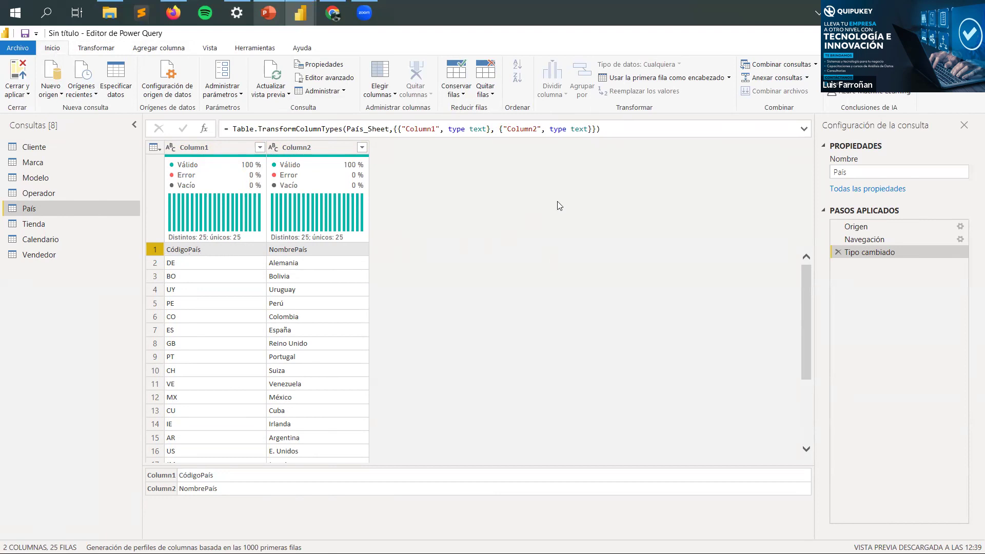
left_click(728, 79)
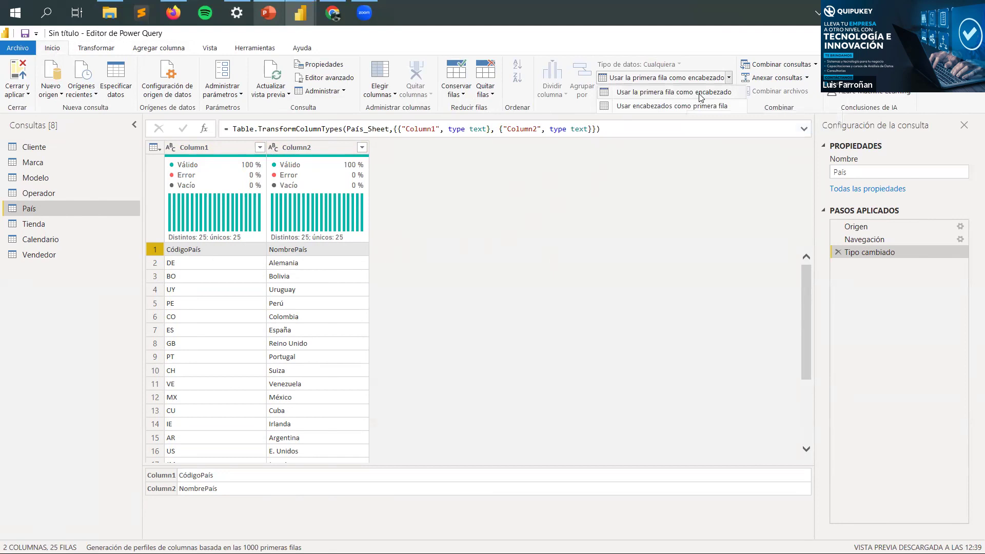
left_click(684, 193)
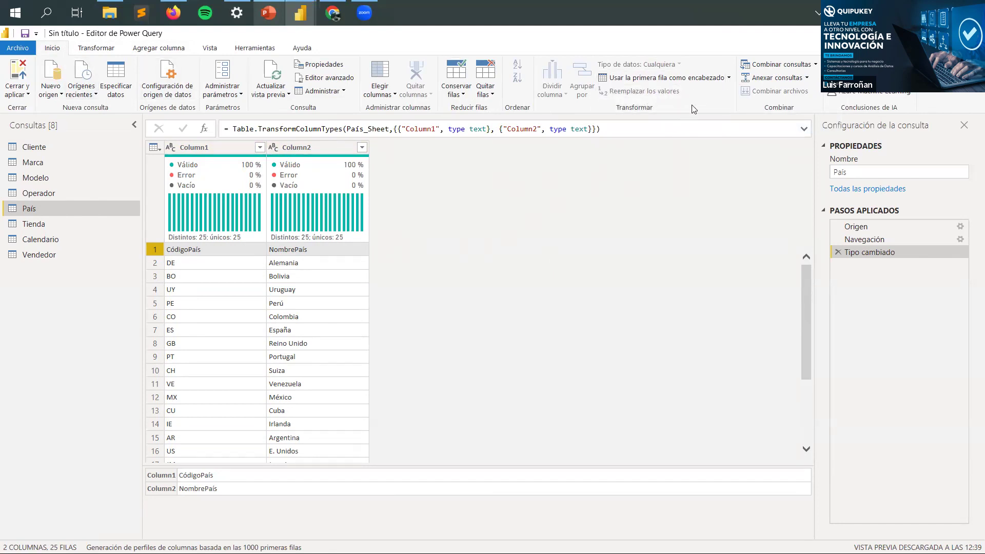
left_click(729, 78)
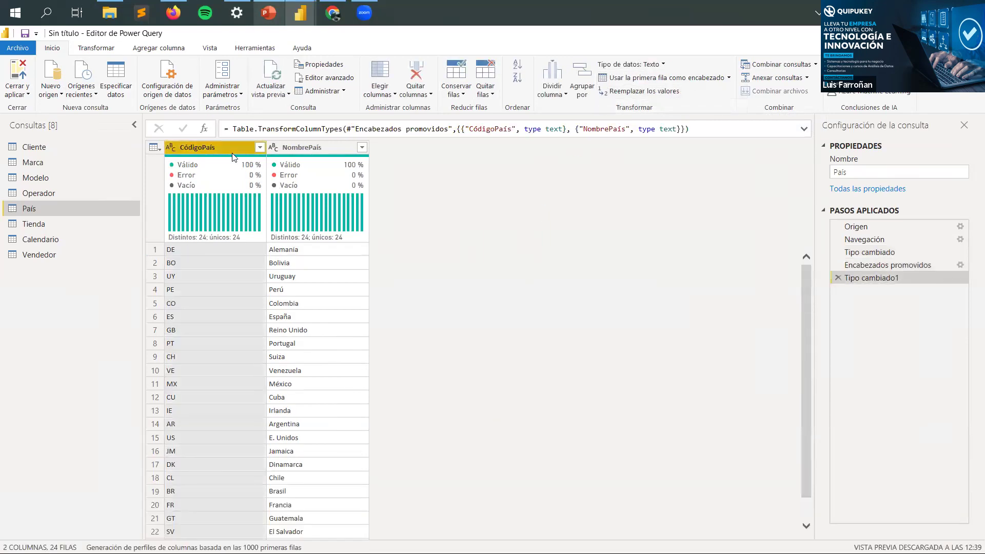
left_click(314, 148, "ctrl")
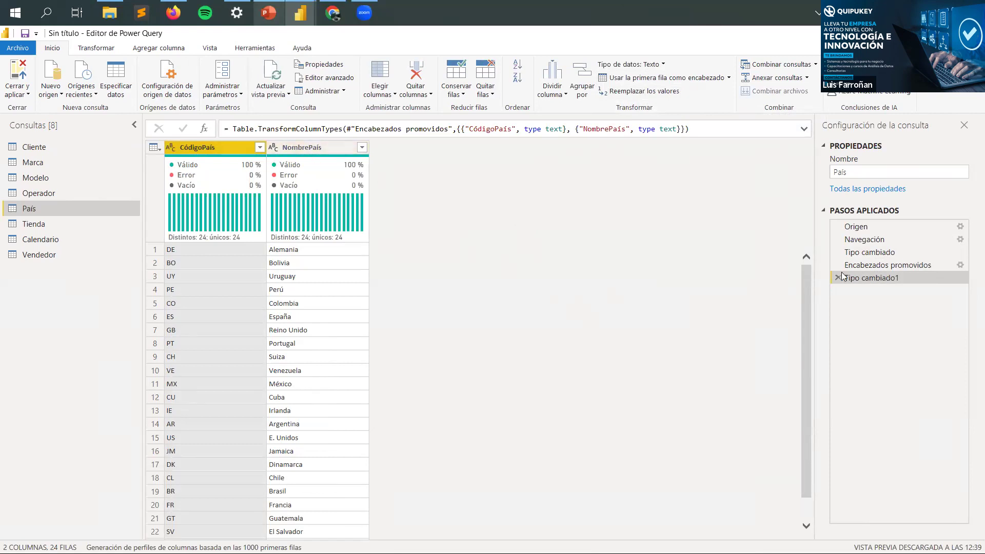
Step: Compare the Tipo cambiado, Encabezados promovidos and Tipo cambiado1 applied steps of the País query
left_click(877, 266)
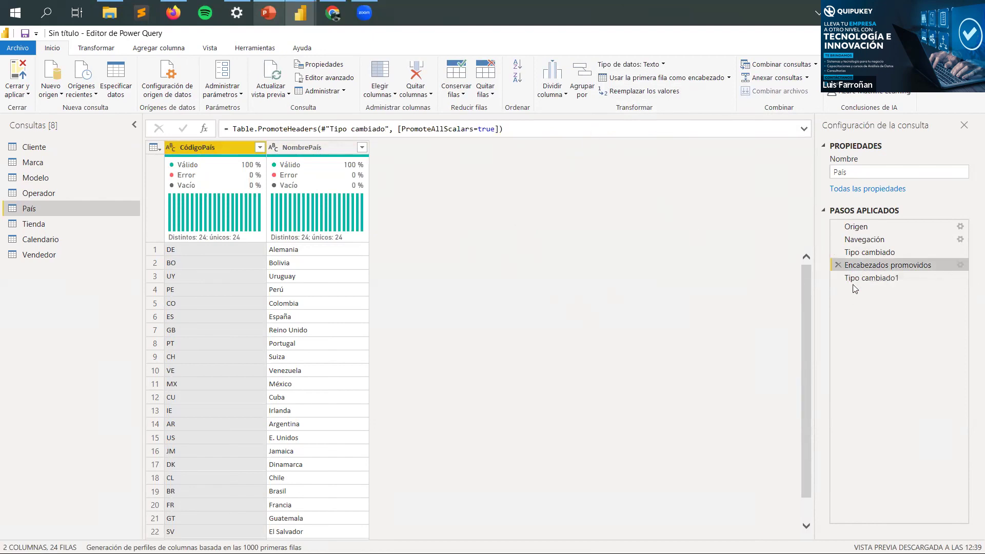
left_click(860, 278)
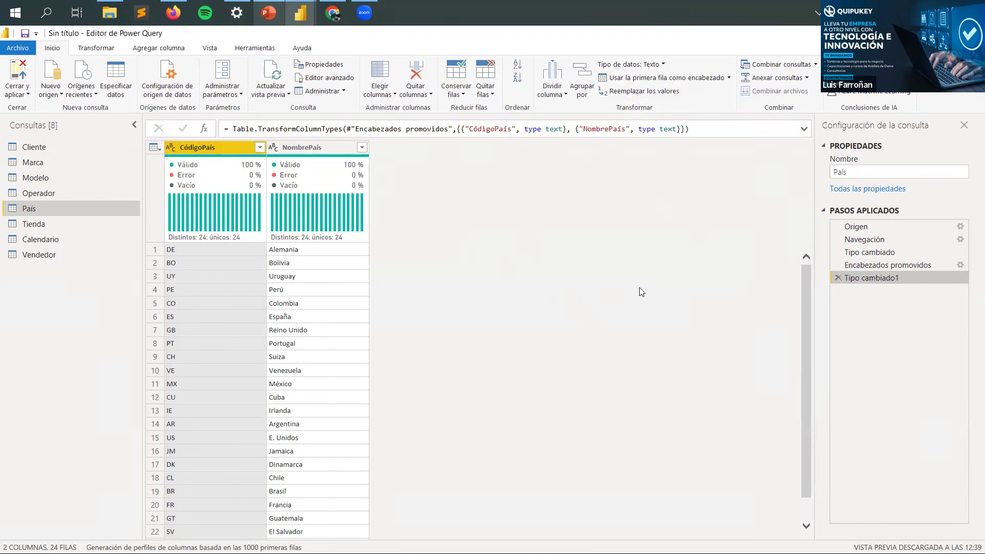
left_click(859, 253)
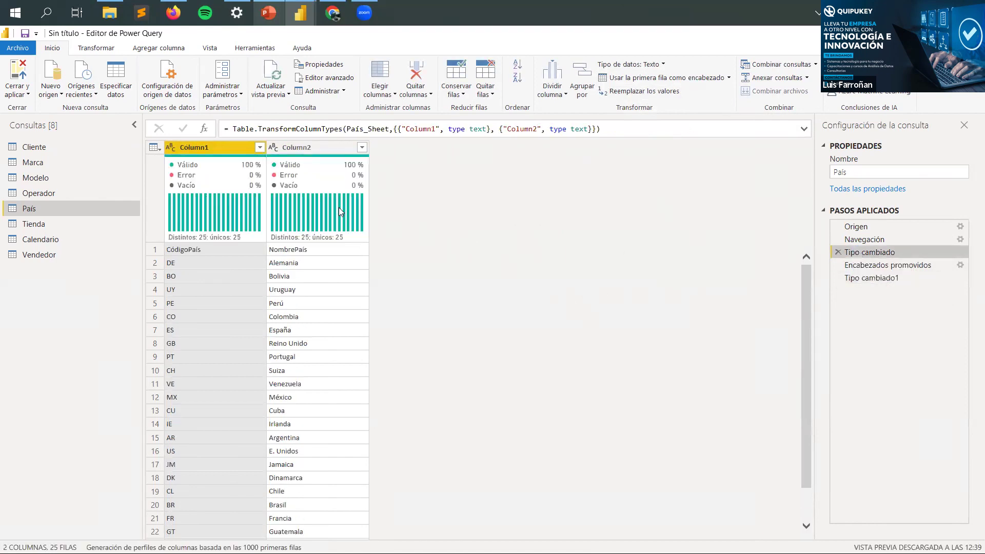
left_click(913, 265)
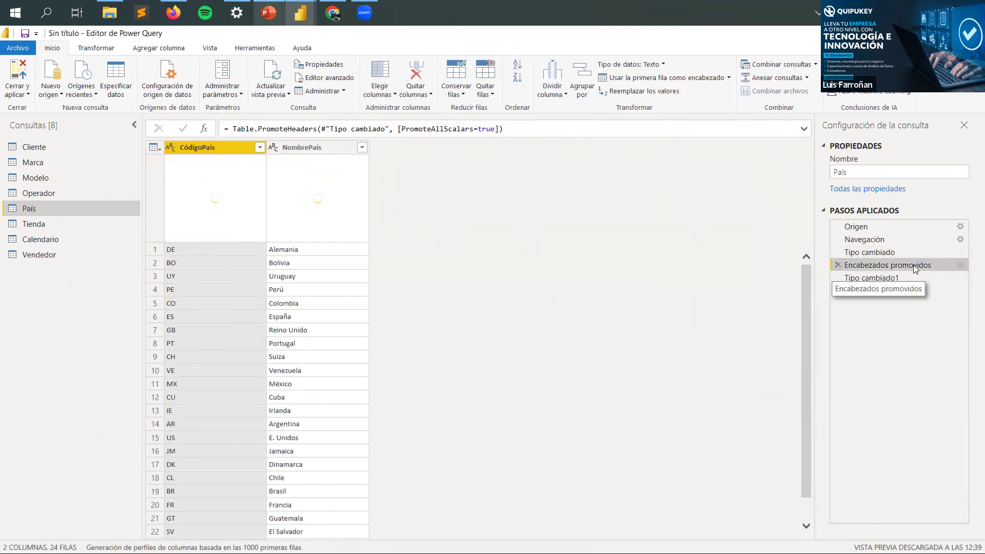
left_click(862, 279)
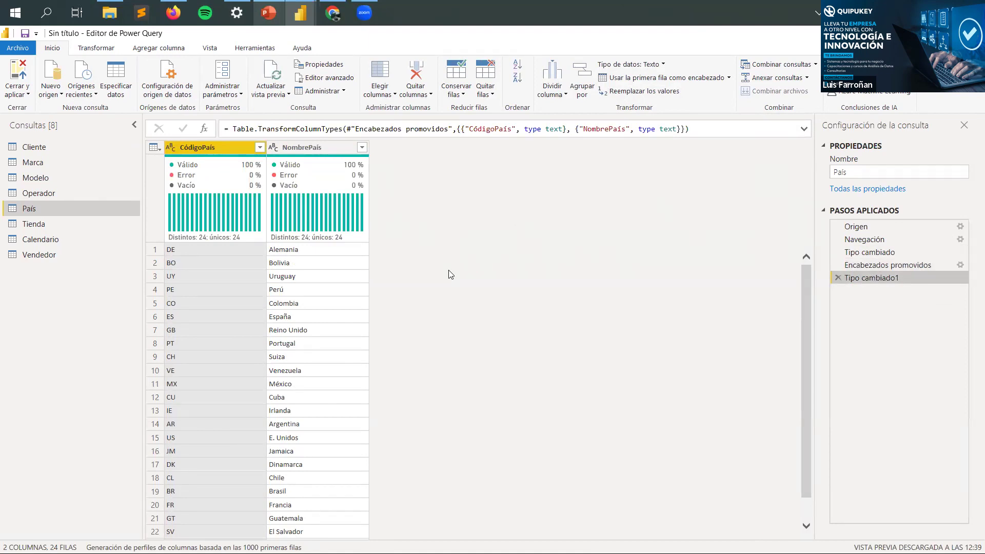
Step: View the Tienda and Vendedor queries and look through the dates in the Calendario query
left_click(37, 227)
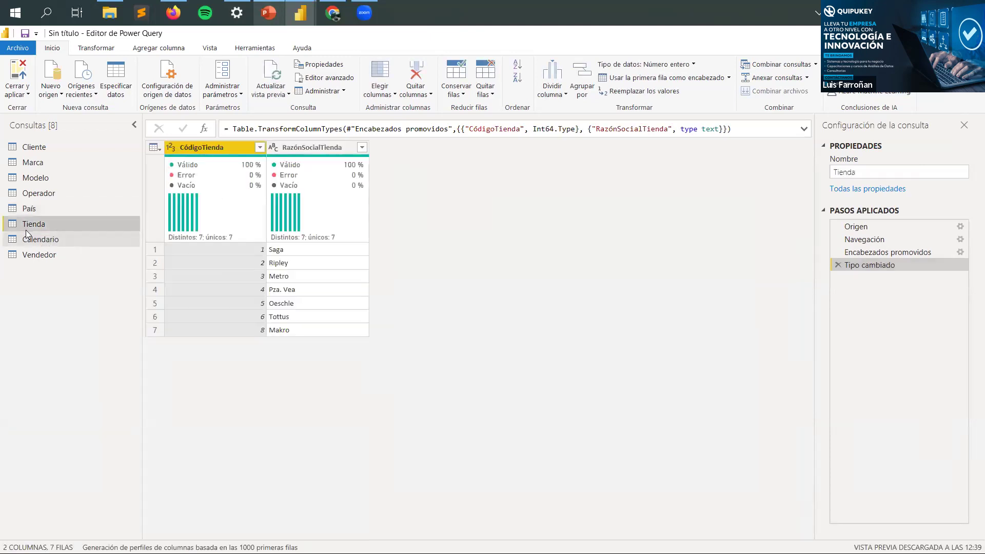
left_click(57, 245)
left_click(52, 255)
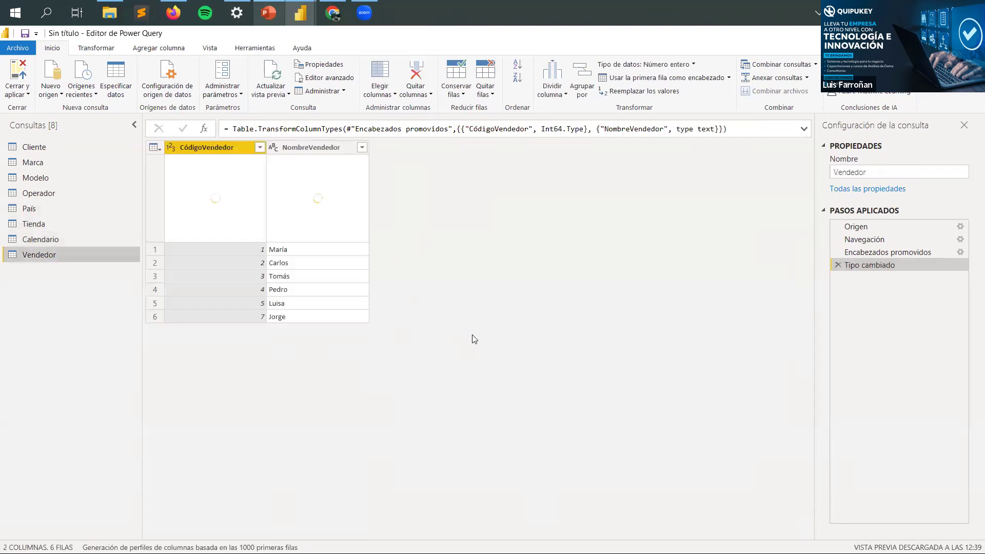
left_click(70, 240)
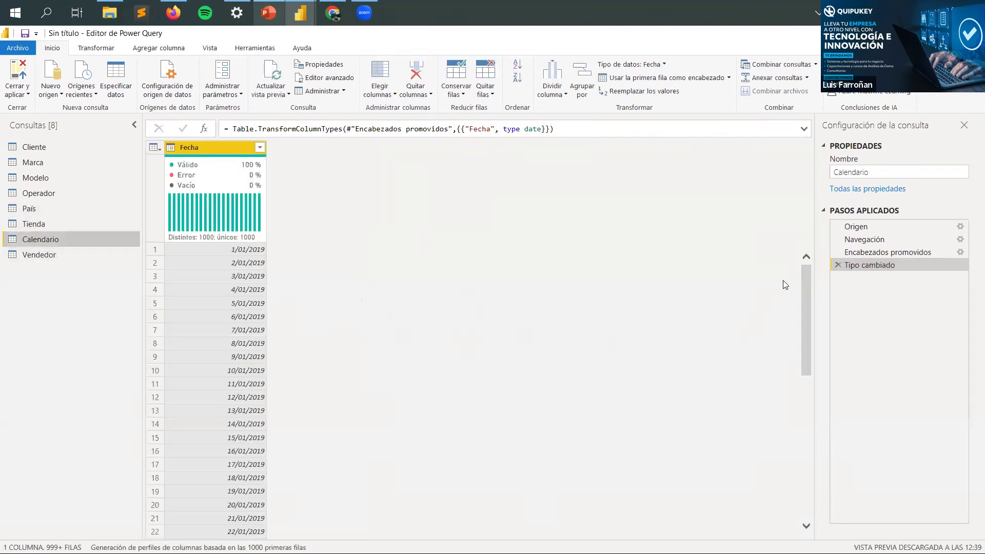
left_click_drag(806, 273, 821, 242)
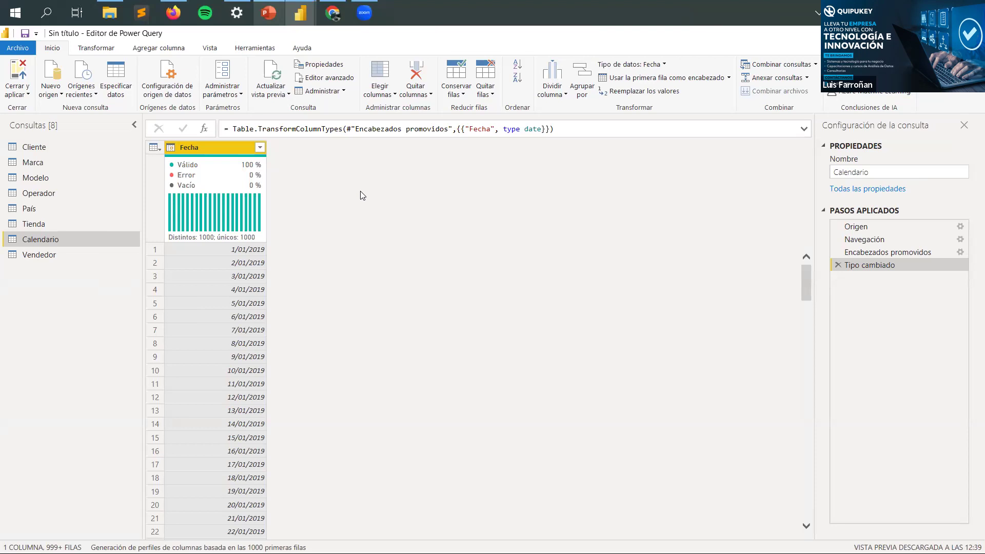
Step: Add an Año column to the Calendario query, extracting the year from the Fecha column
mouse_move(200, 159)
left_click(205, 147)
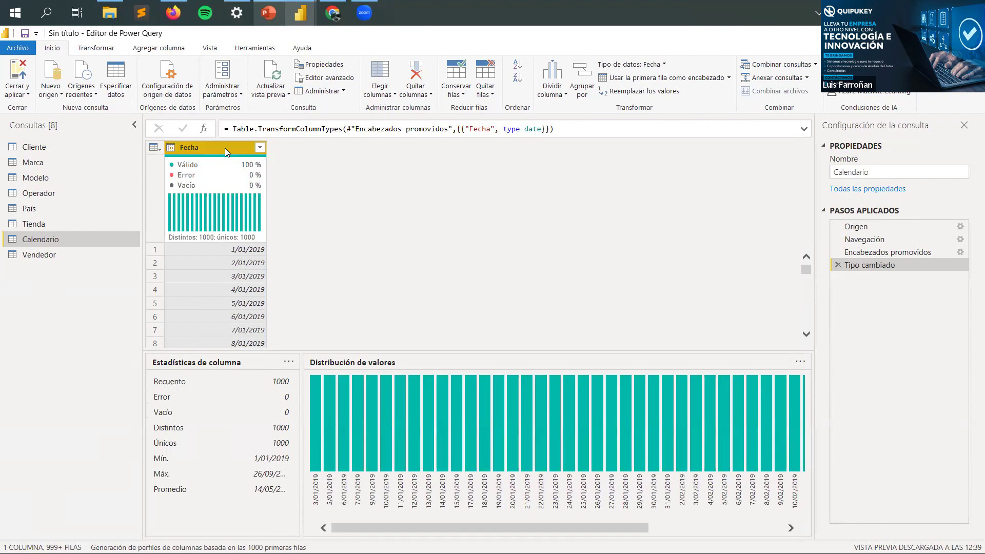
left_click(177, 51)
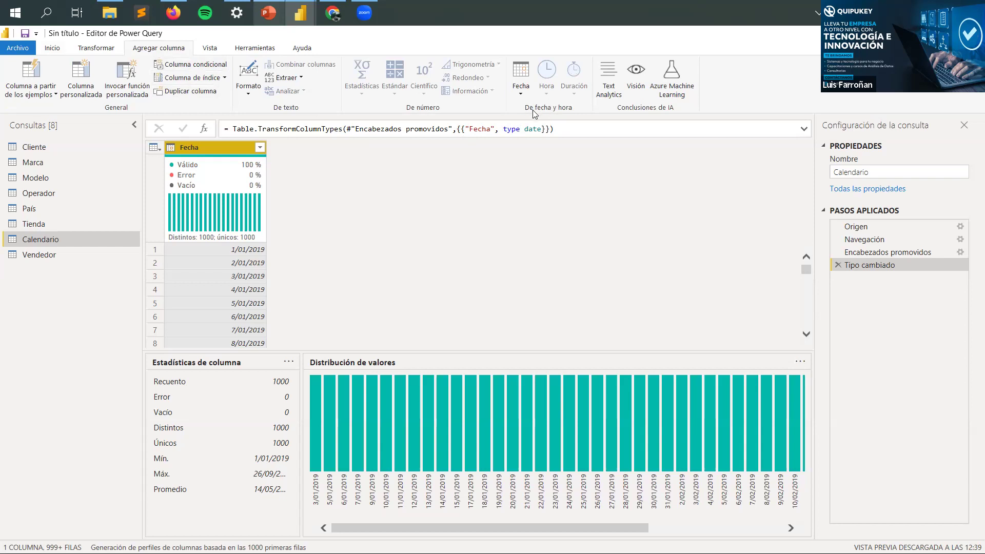
left_click(526, 95)
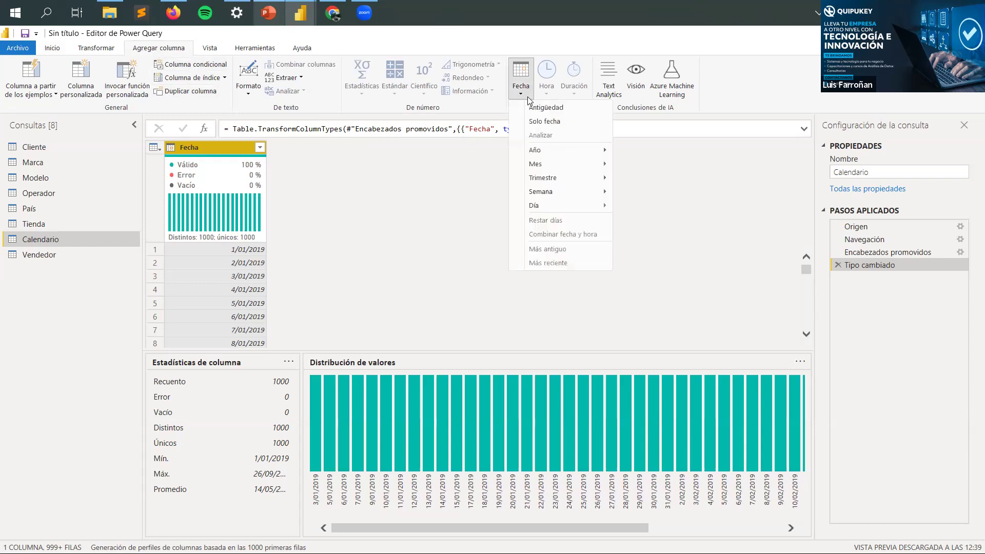
mouse_move(543, 151)
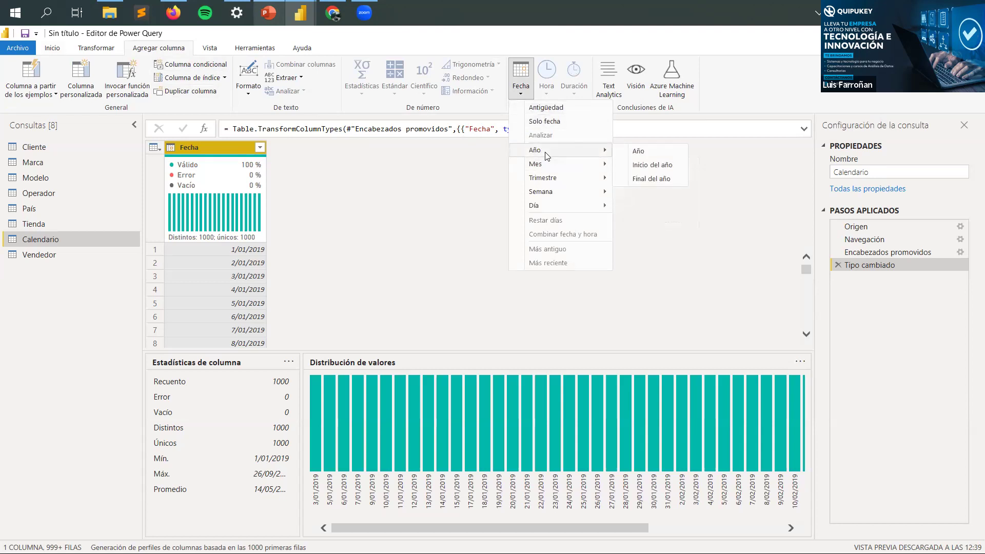
left_click(333, 177)
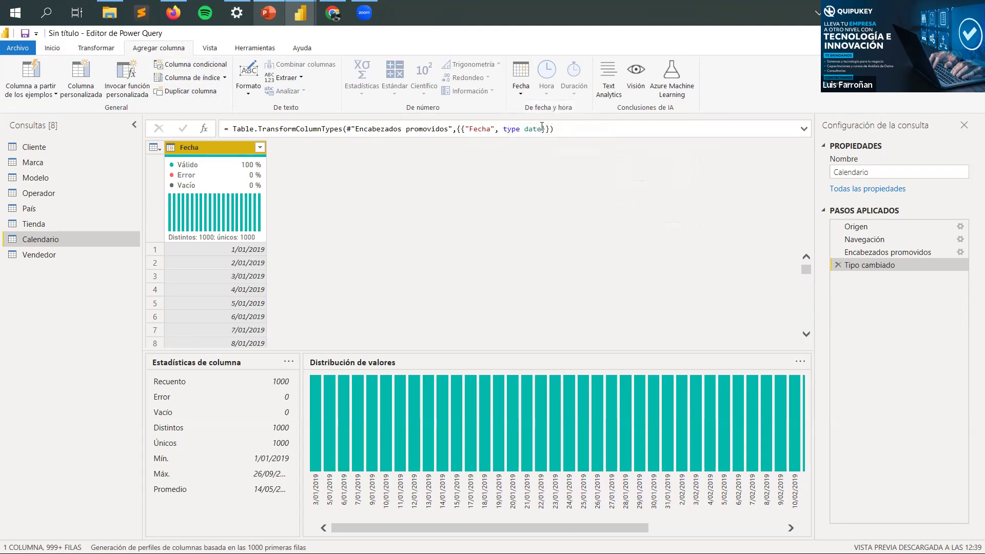
left_click(521, 95)
mouse_move(536, 152)
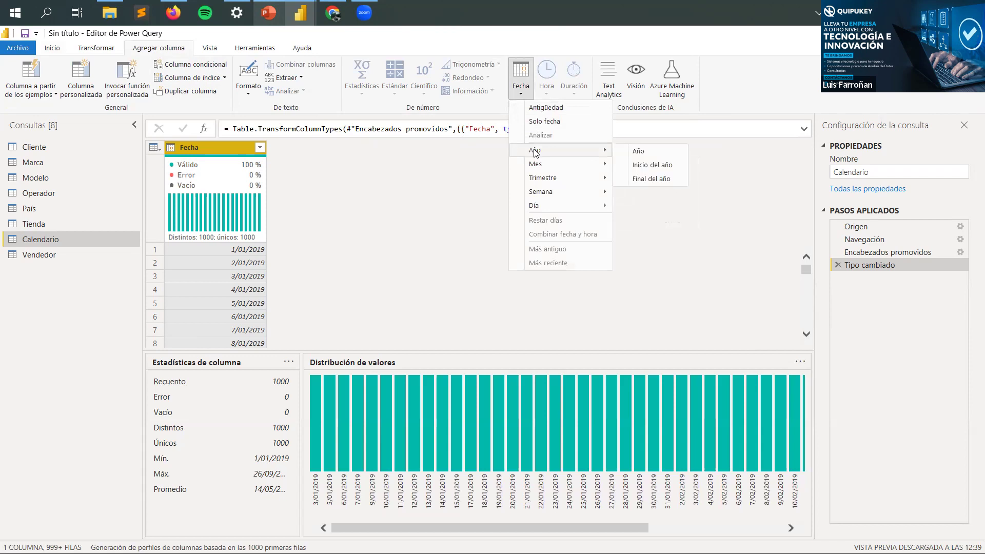
left_click(223, 151)
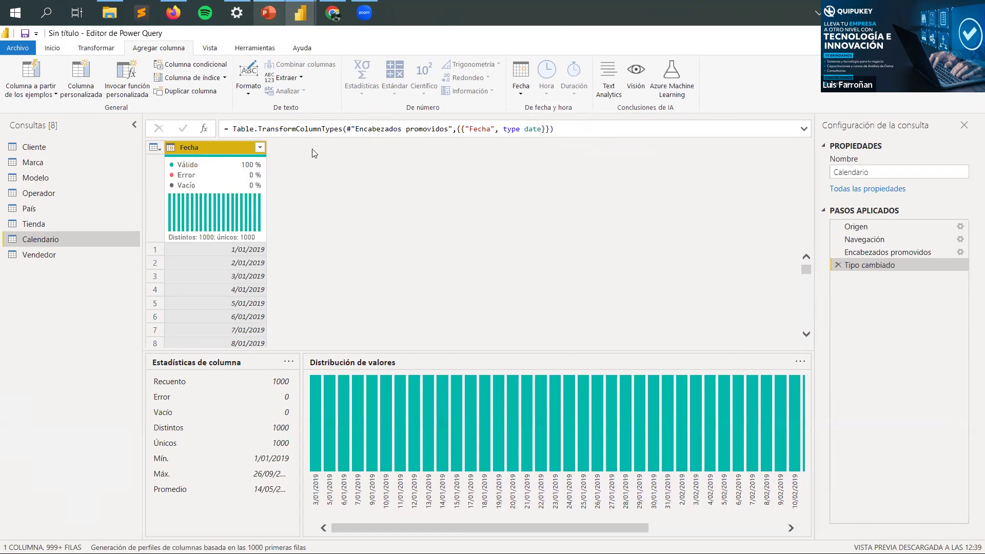
left_click(522, 94)
mouse_move(563, 153)
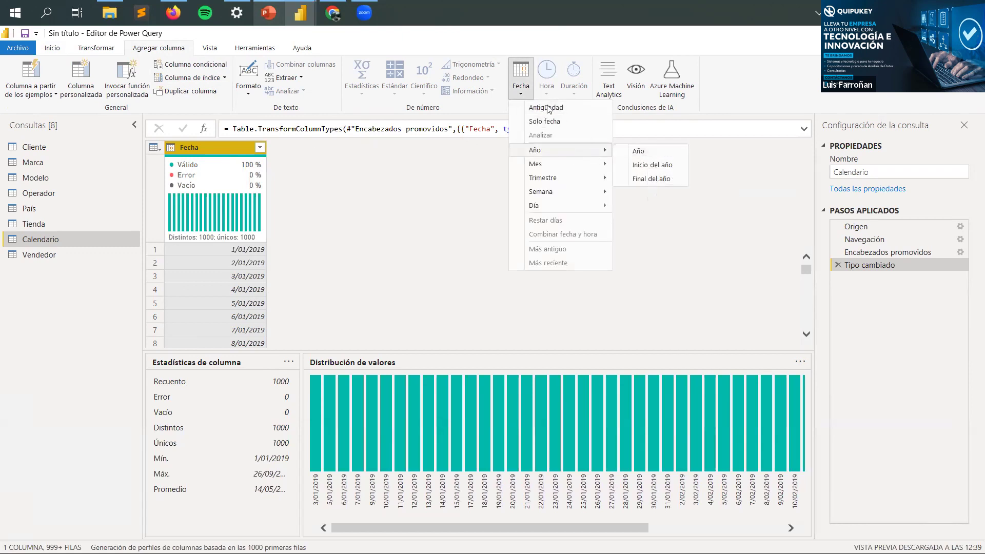
left_click(629, 150)
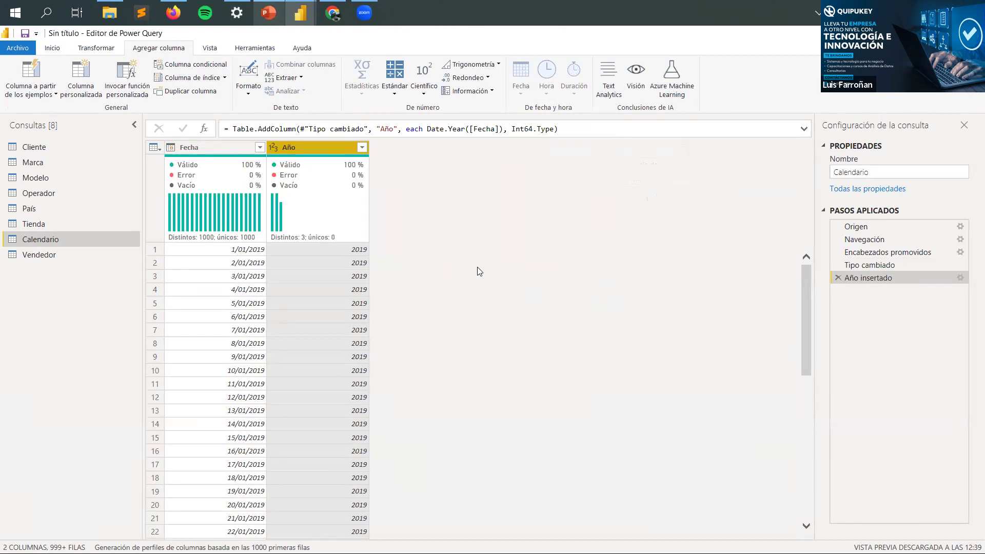
Step: Add a Mes column with the month number extracted from the Fecha column
left_click(205, 147)
left_click(522, 93)
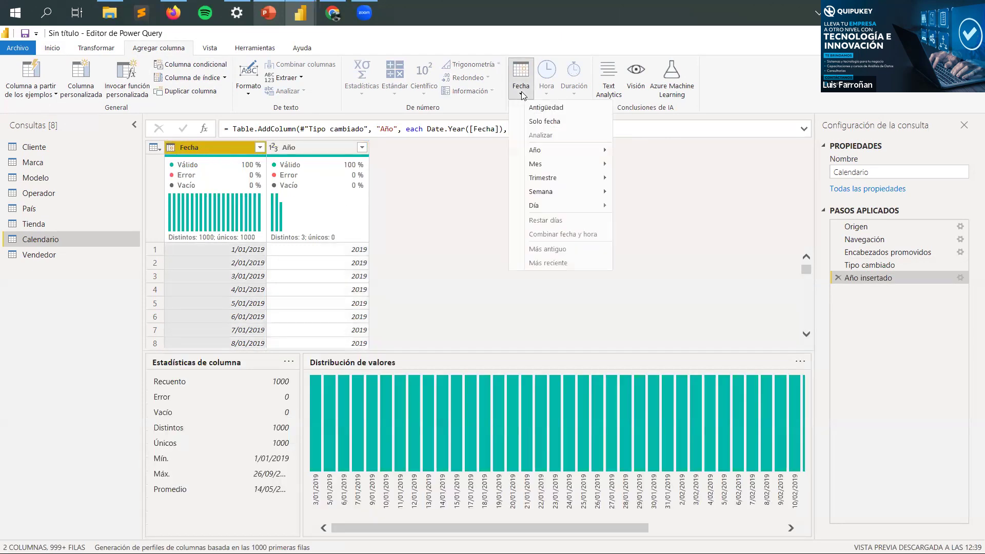
mouse_move(565, 165)
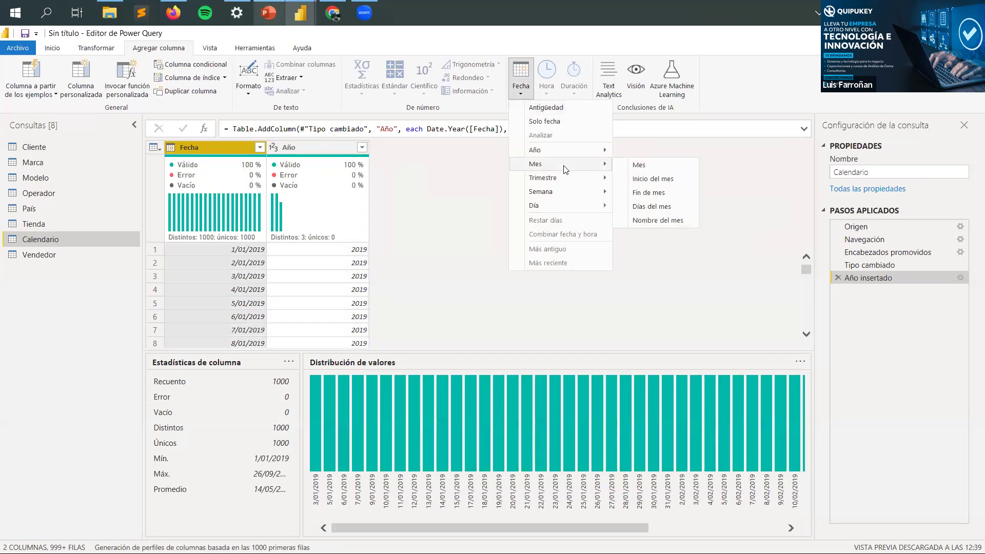
left_click(645, 169)
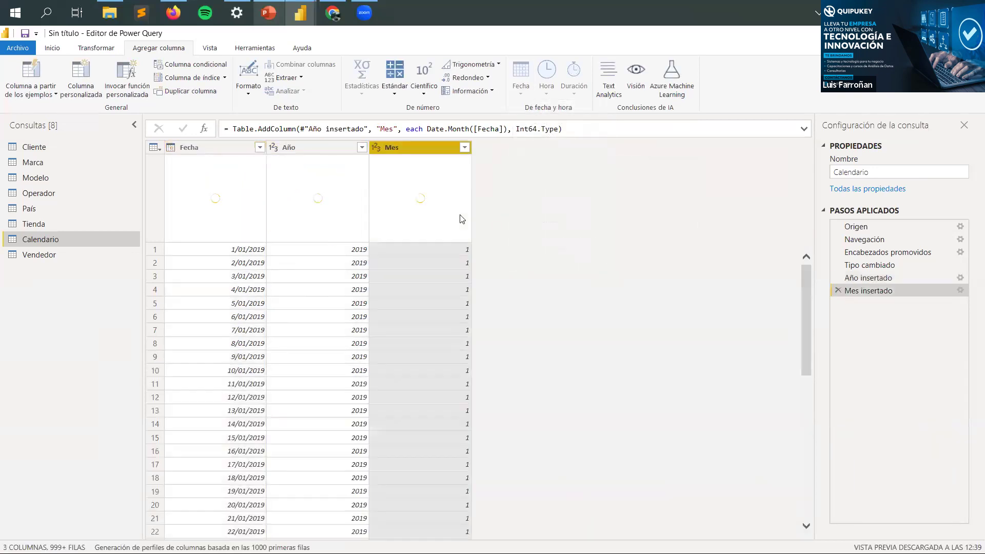
Step: Add a Nombre del mes column with the month name derived from the Fecha column
left_click(222, 146)
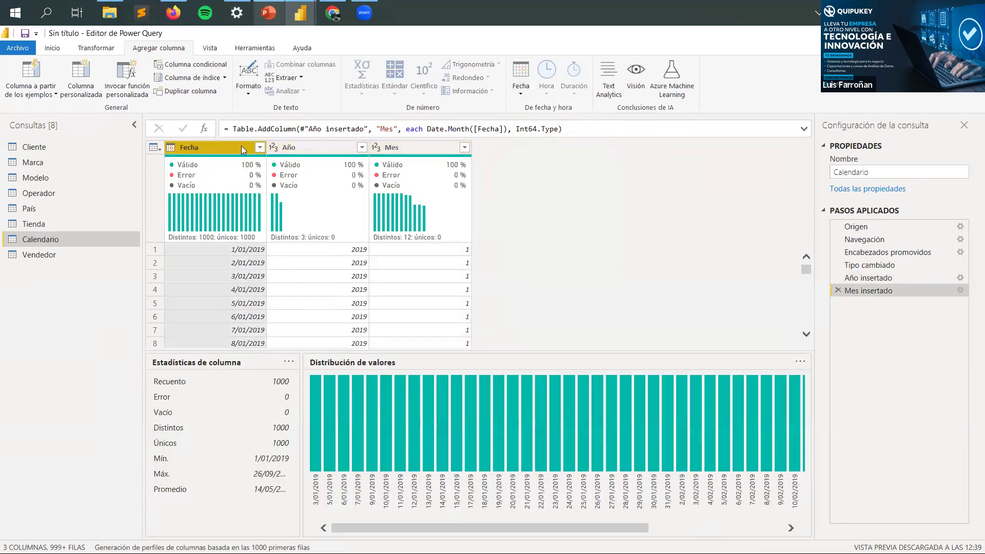
left_click(518, 93)
mouse_move(564, 153)
mouse_move(590, 163)
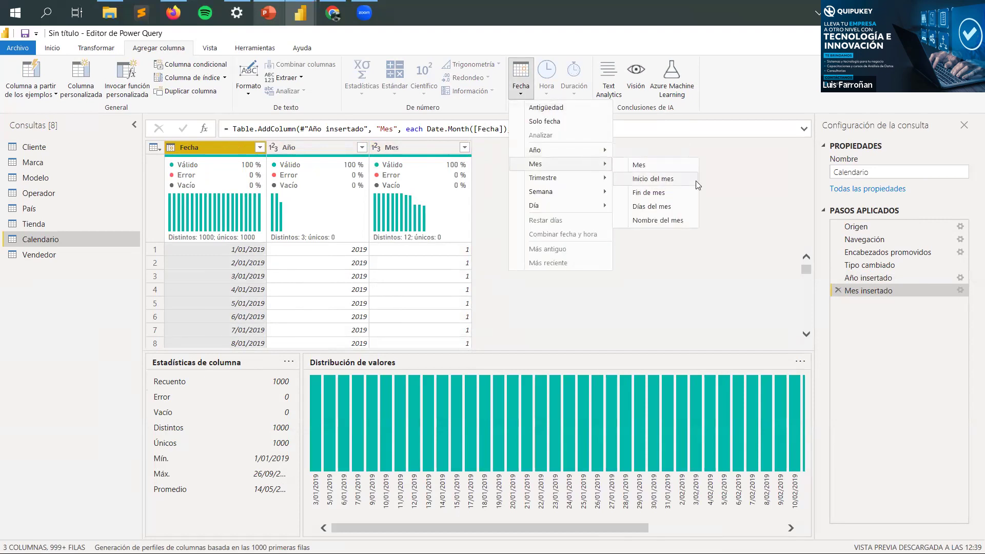
left_click(673, 222)
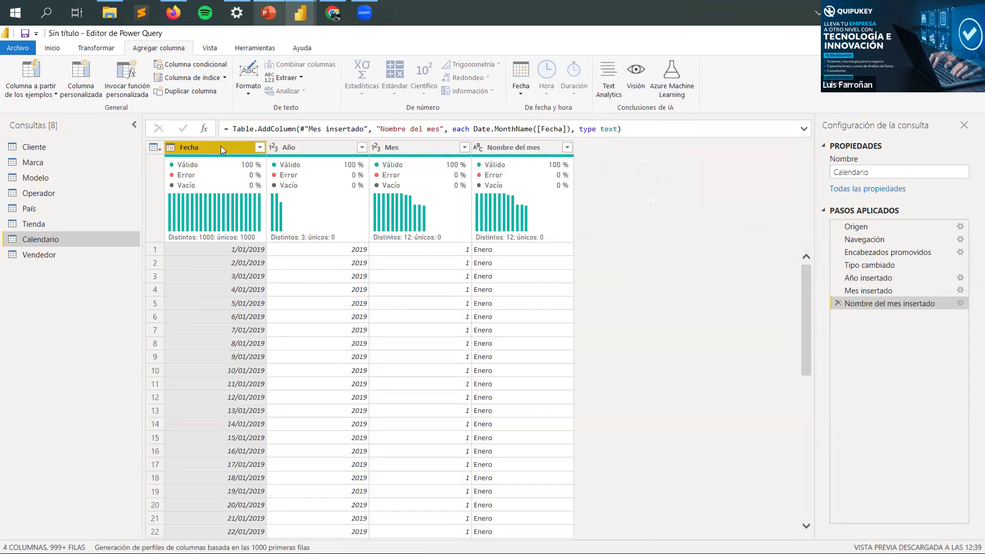
Step: Add a Trimestre column with the quarter of the year derived from the Fecha column
left_click(521, 80)
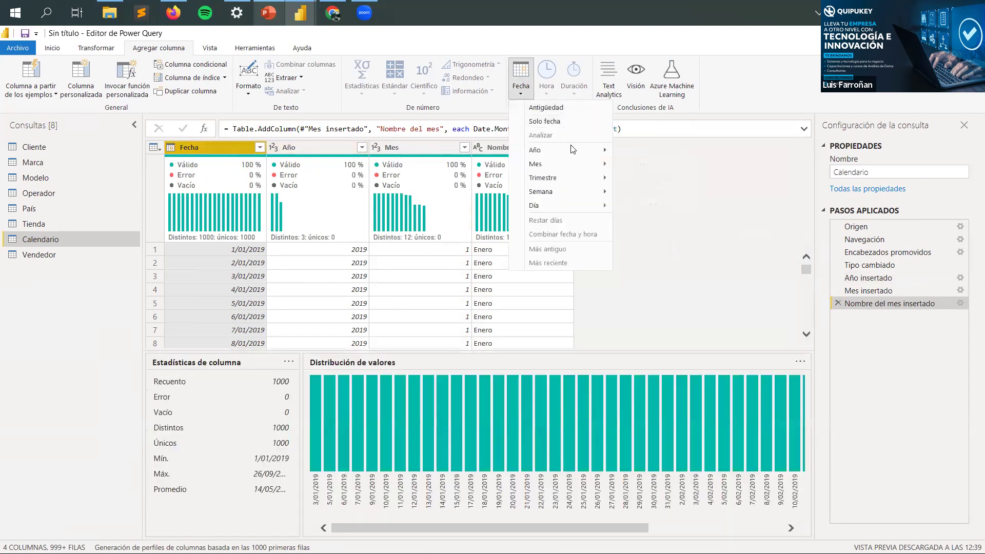
mouse_move(582, 180)
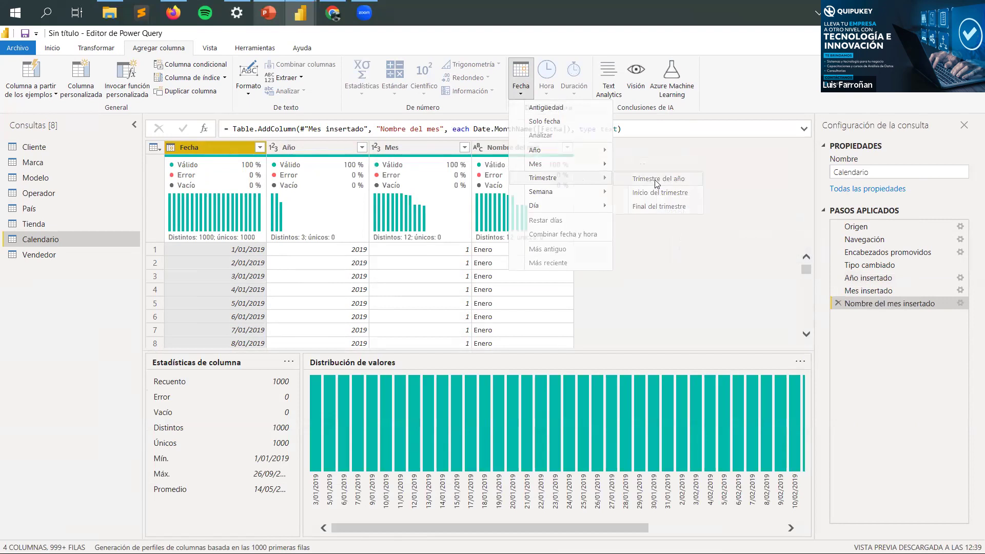
left_click(656, 180)
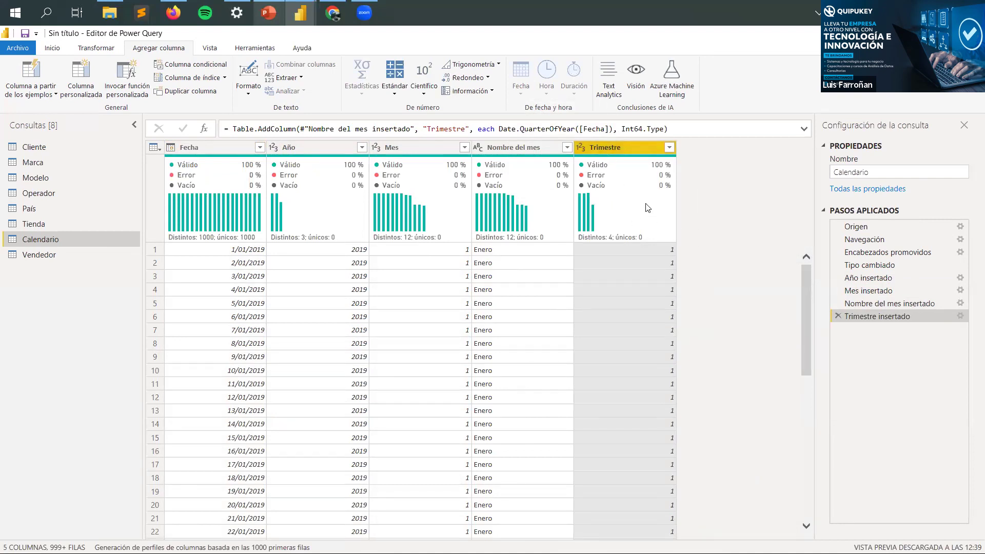
scroll(643, 264, "down", 4)
scroll(647, 259, "up", 4)
Step: Check the date options for the Fecha column and look through the Calendario rows with their derived columns
left_click(245, 147)
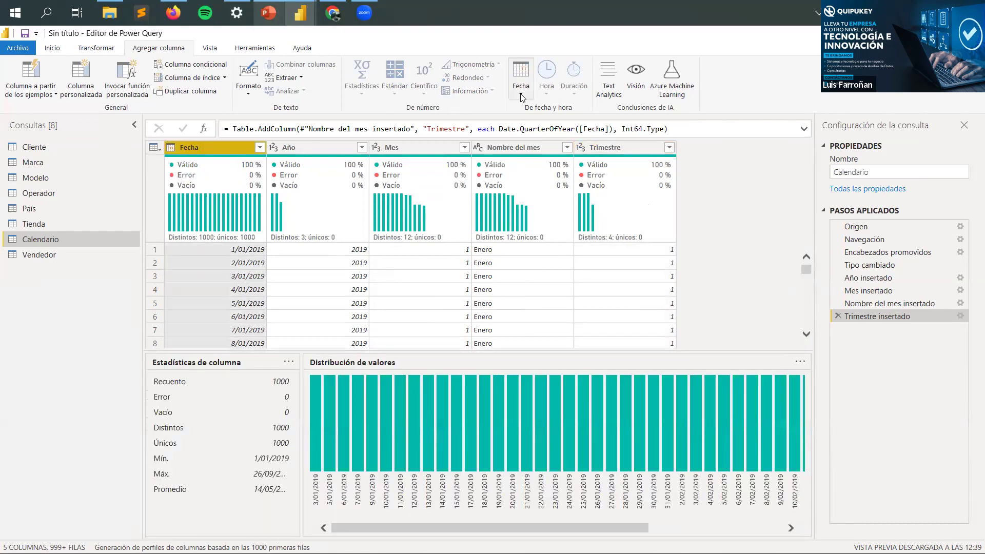
left_click(521, 87)
left_click(736, 92)
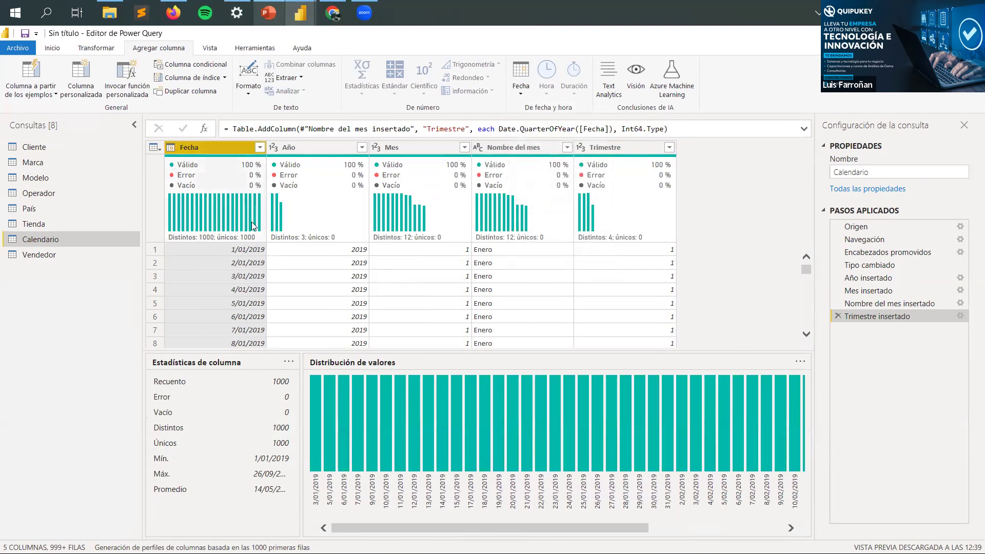
left_click(256, 249)
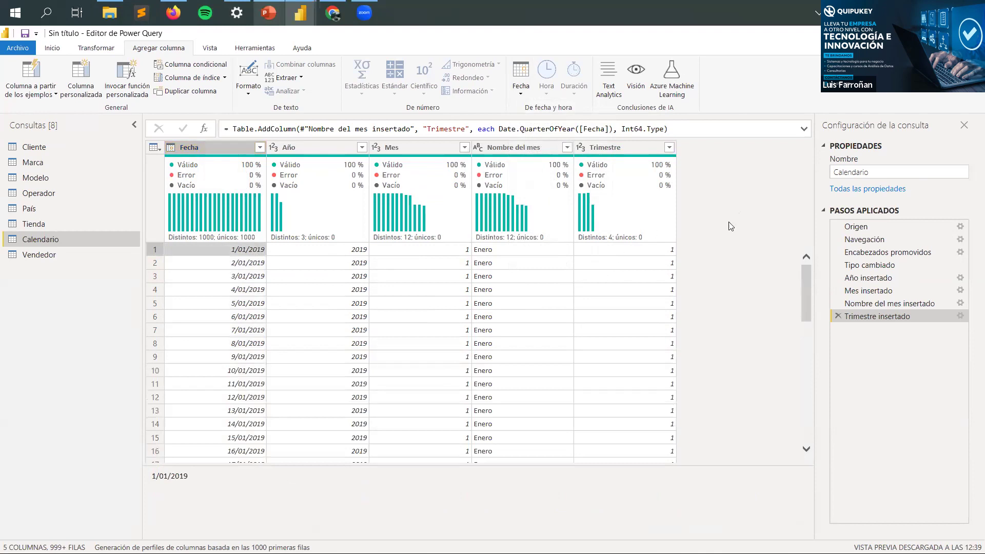
scroll(753, 244, "down", 4)
scroll(762, 269, "up", 4)
Step: Display the Vendedor query and restore the Power Query Editor to a smaller window over the report
left_click(62, 255)
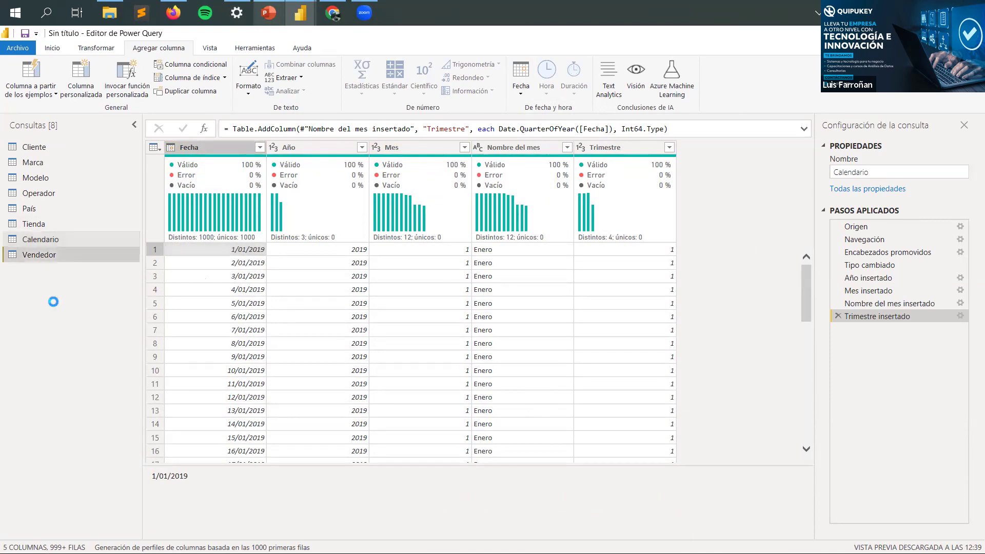
left_click(68, 149)
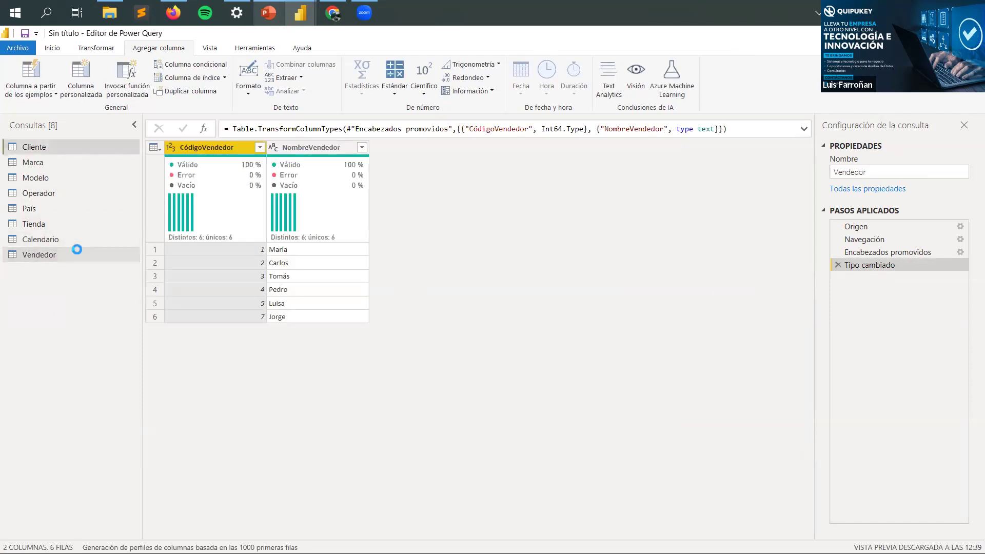
left_click(81, 256)
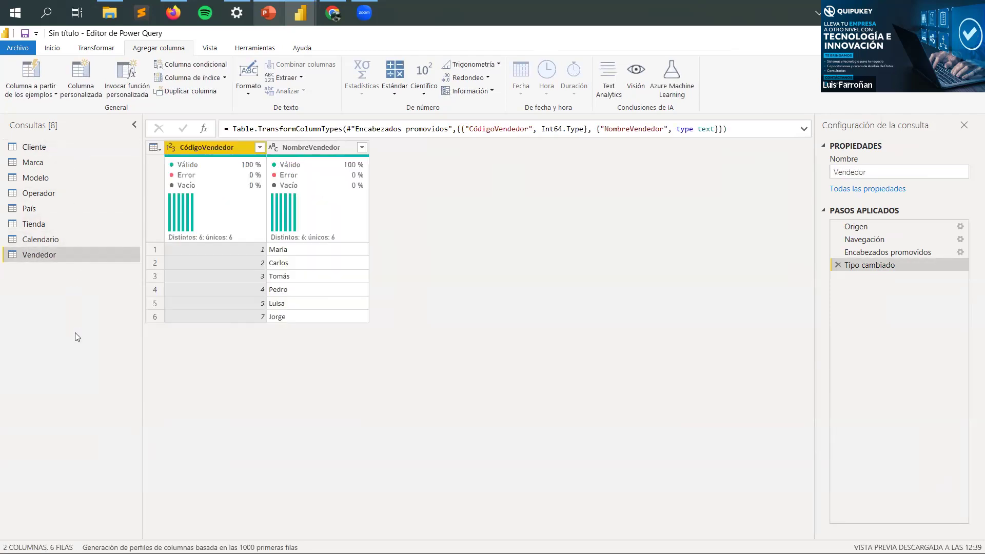
left_click(51, 49)
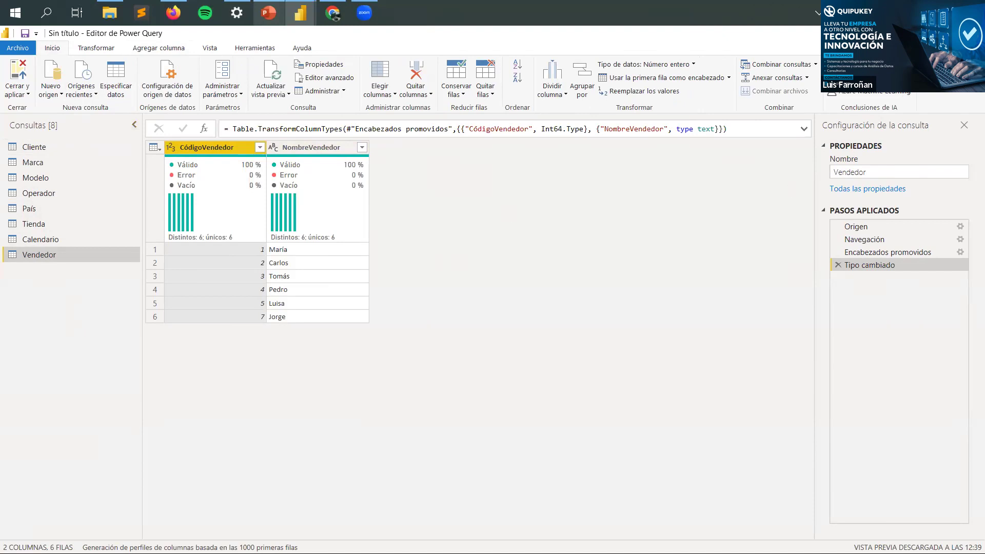
double_click(793, 36)
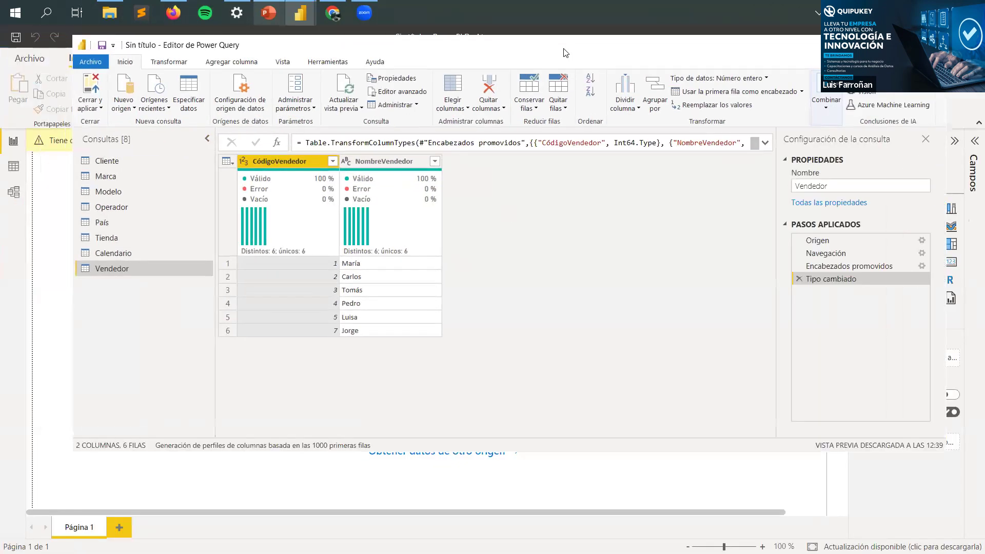
Step: Move the Power Query Editor window aside over the report and maximize it again
left_click_drag(566, 53, 265, 413)
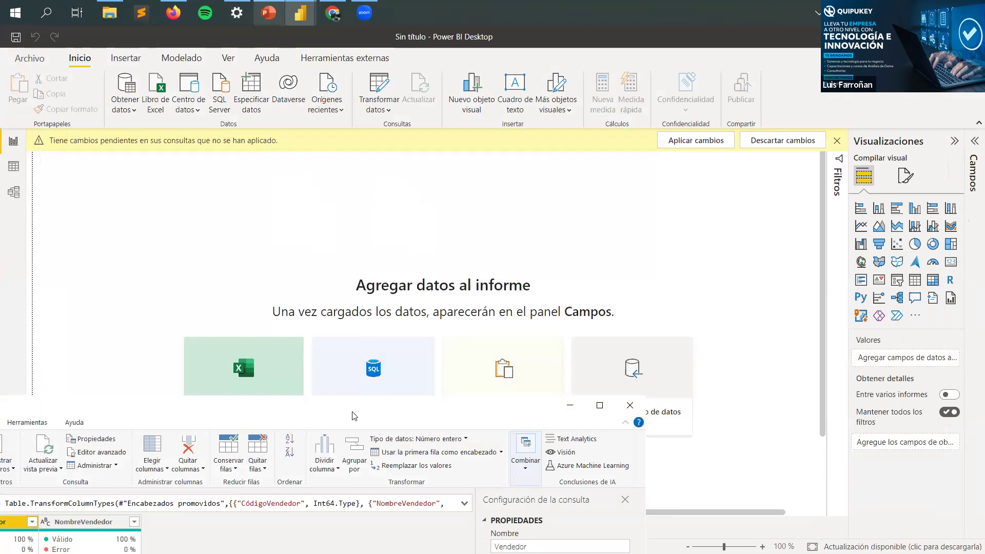
left_click_drag(354, 416, 645, 64)
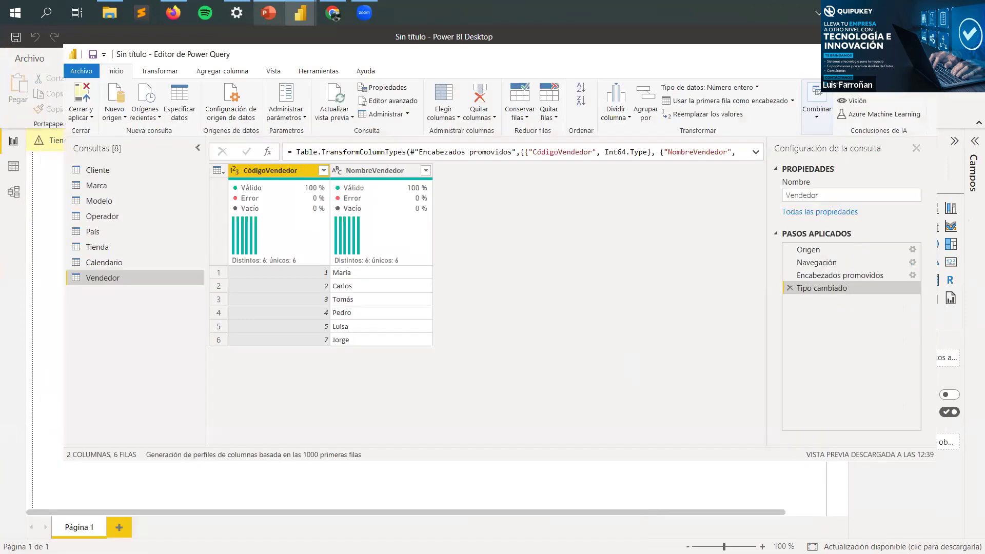
key("super+Up")
Step: Look through the complete list of connectors available for a new data source and close it
left_click(54, 95)
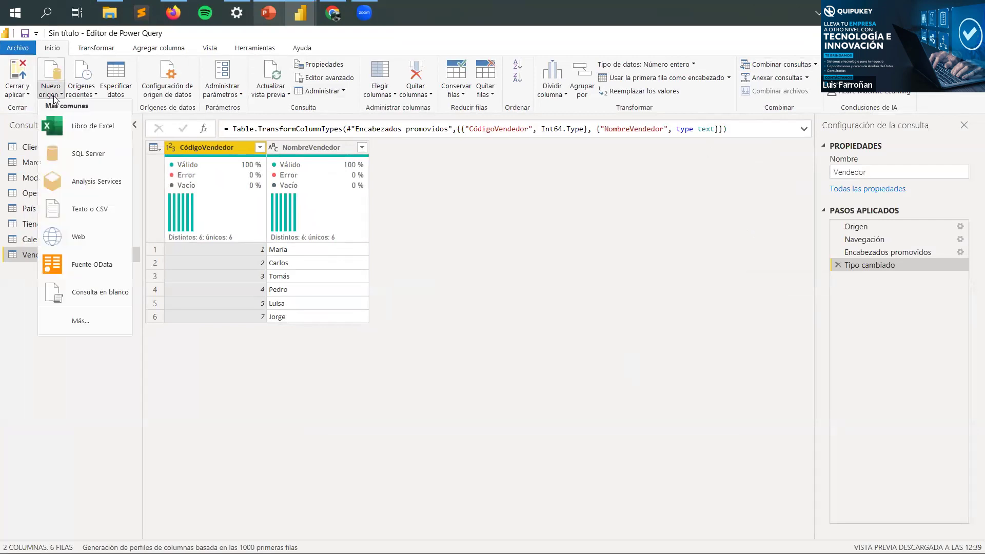
left_click(51, 49)
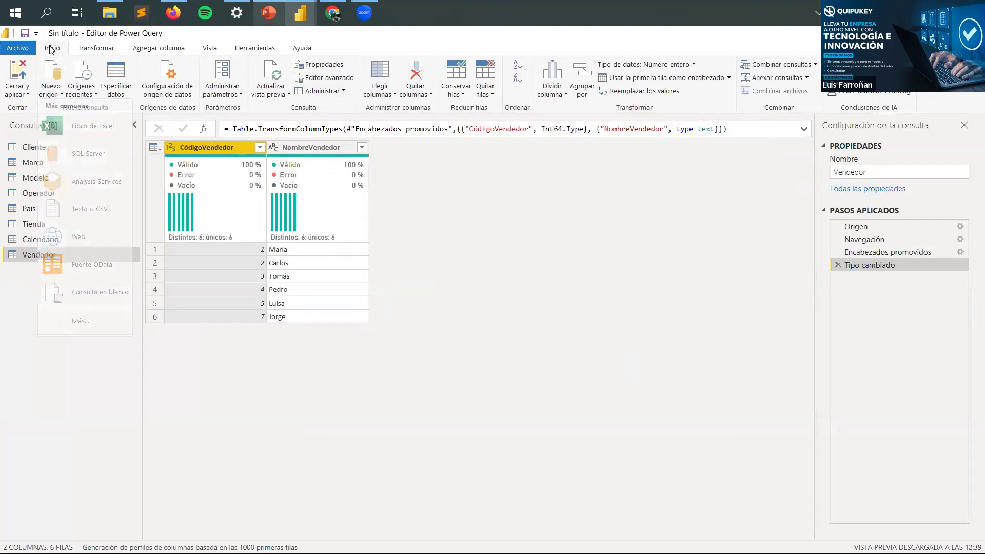
left_click(60, 93)
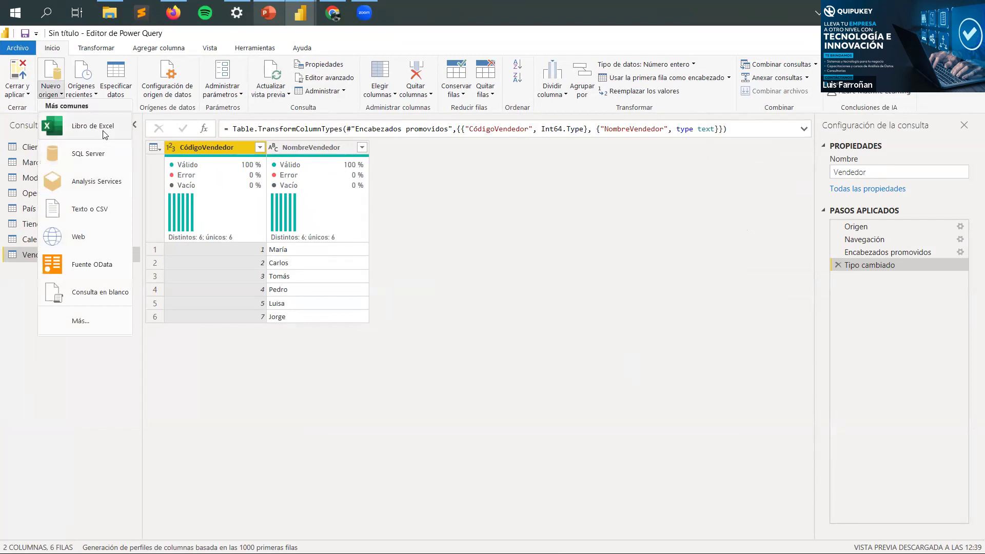
left_click(82, 323)
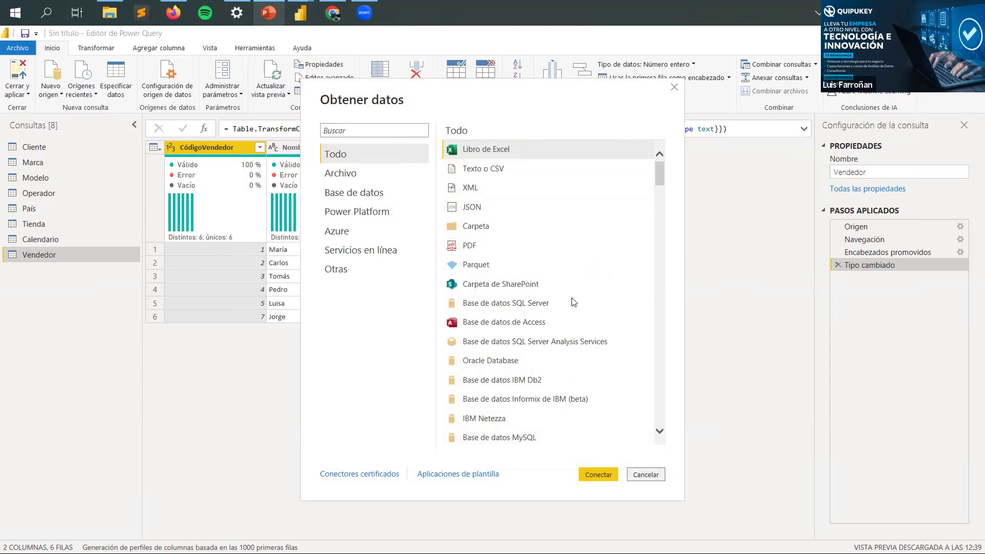
key("Escape")
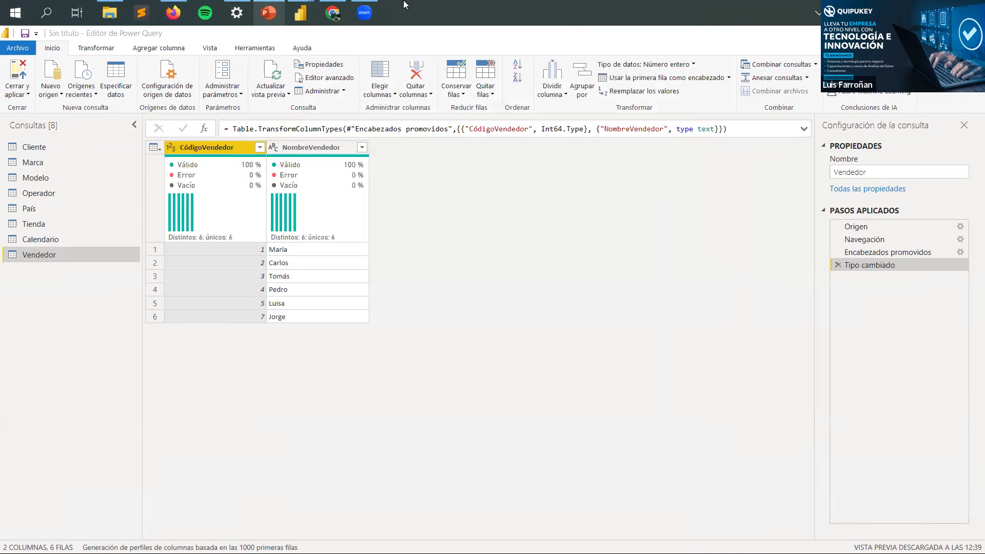
Step: Switch to Excel, create a blank workbook and select the whole of column A
key("super")
type("excel")
key("Return")
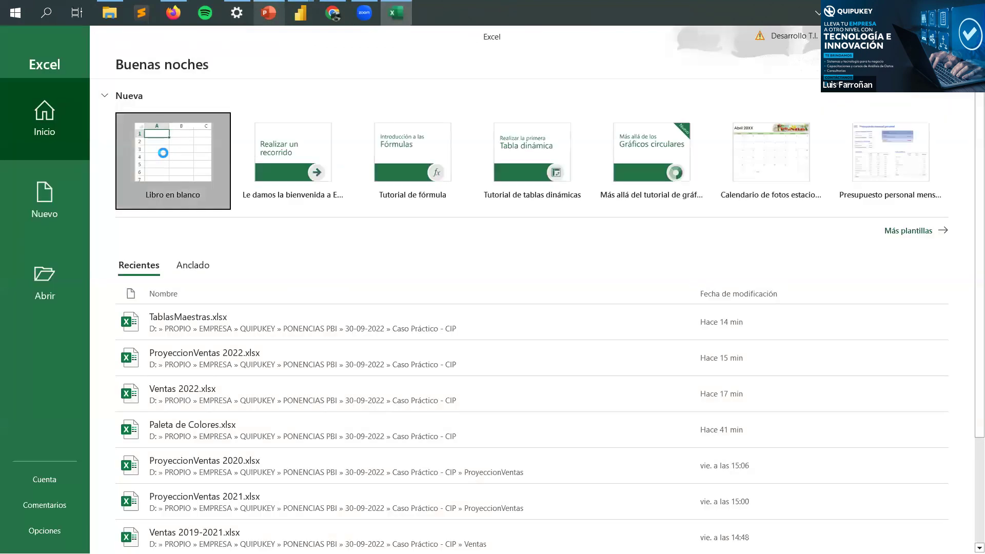
left_click(163, 153)
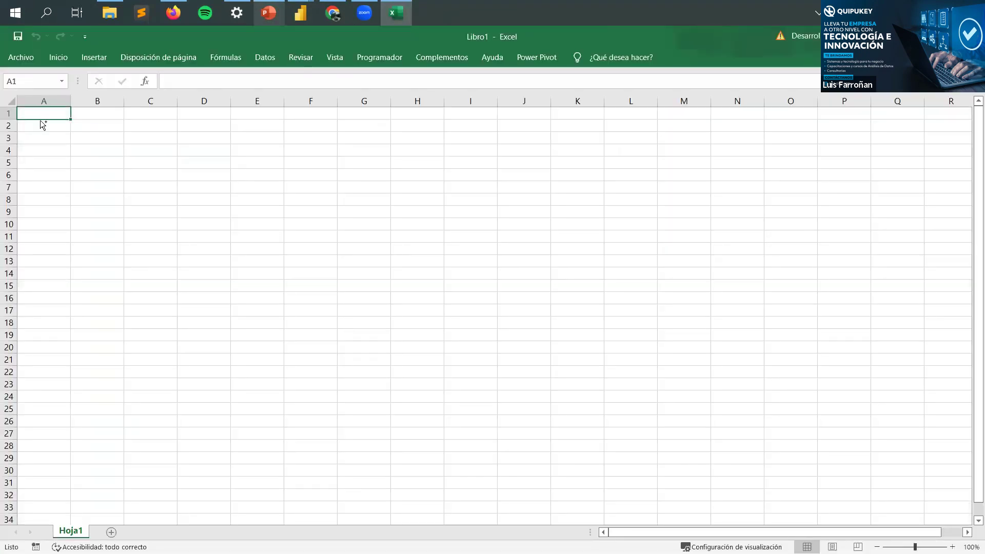
key("ctrl+space")
left_click(53, 115)
key("ctrl+space")
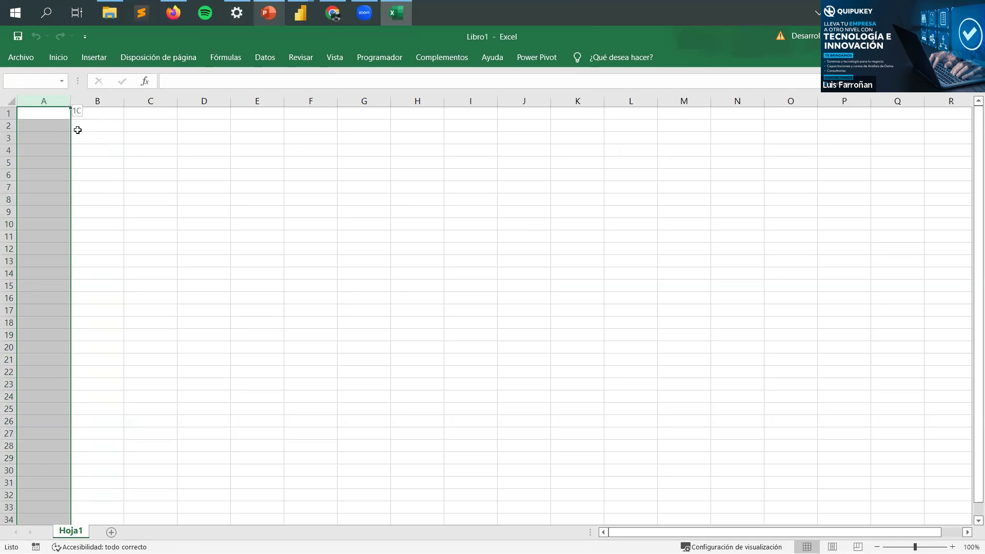
Step: Fill the whole of row 25 on Hoja1 with yellow
left_click(971, 352)
left_click(58, 411)
key("shift+space")
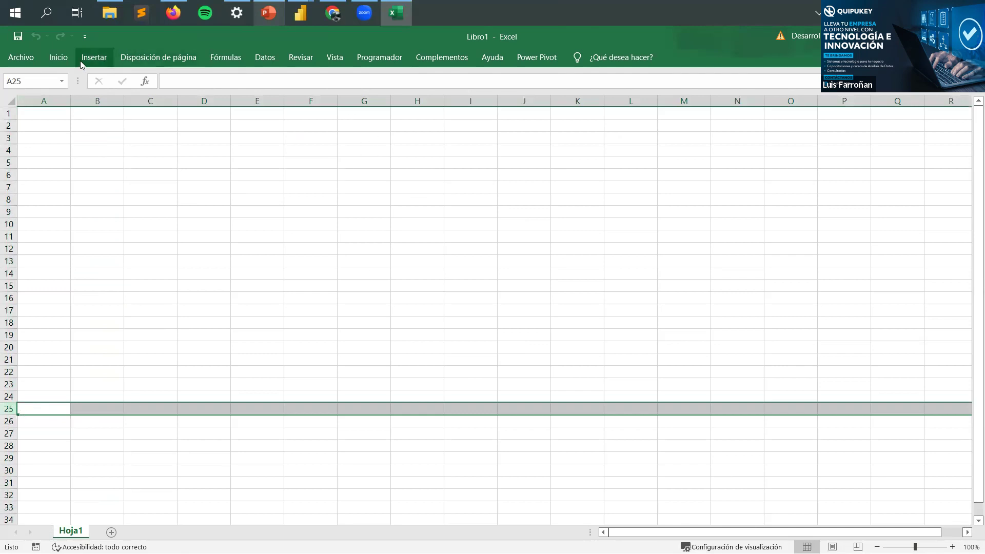
double_click(60, 59)
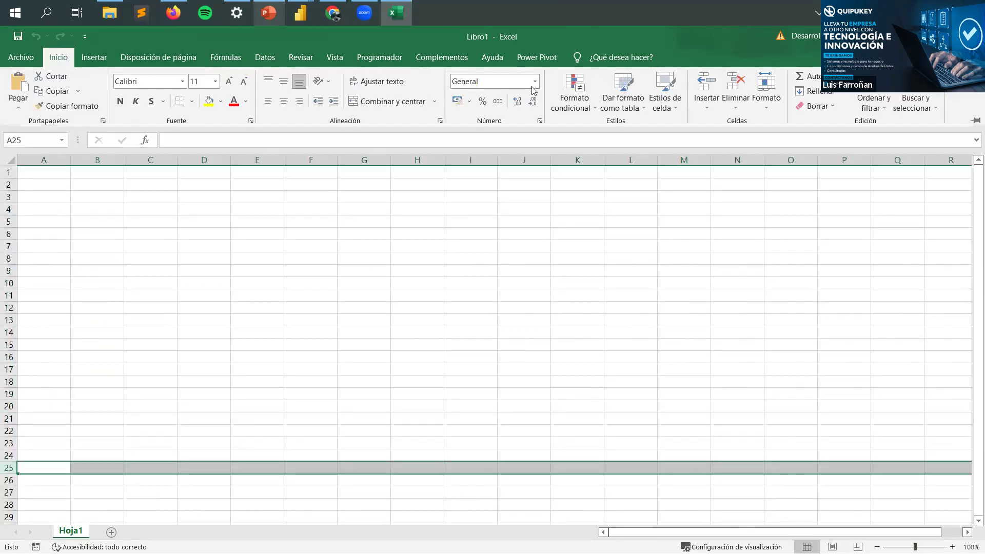
left_click(209, 101)
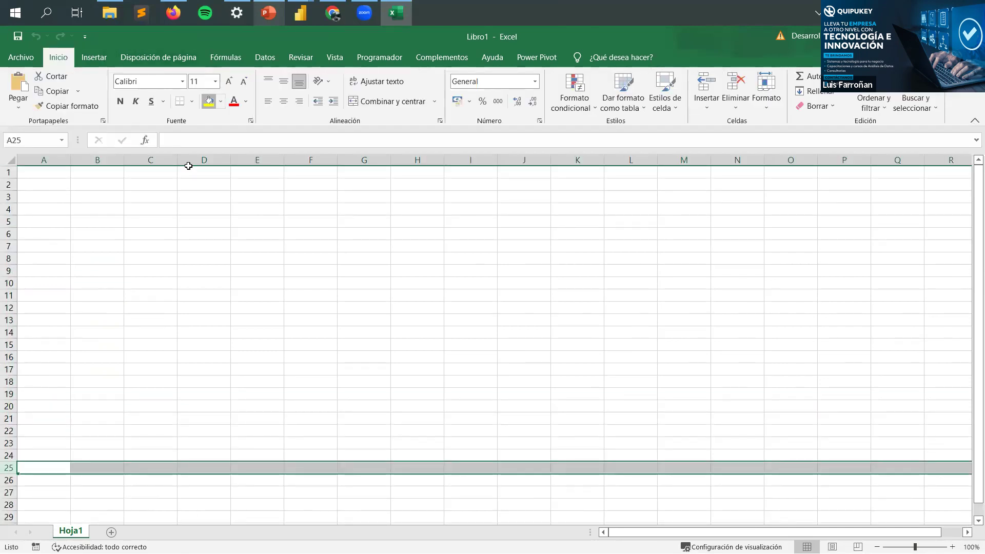
left_click(8, 479)
mouse_move(8, 479)
left_mouse_down()
mouse_move(8, 523)
mouse_move(8, 479)
left_mouse_up()
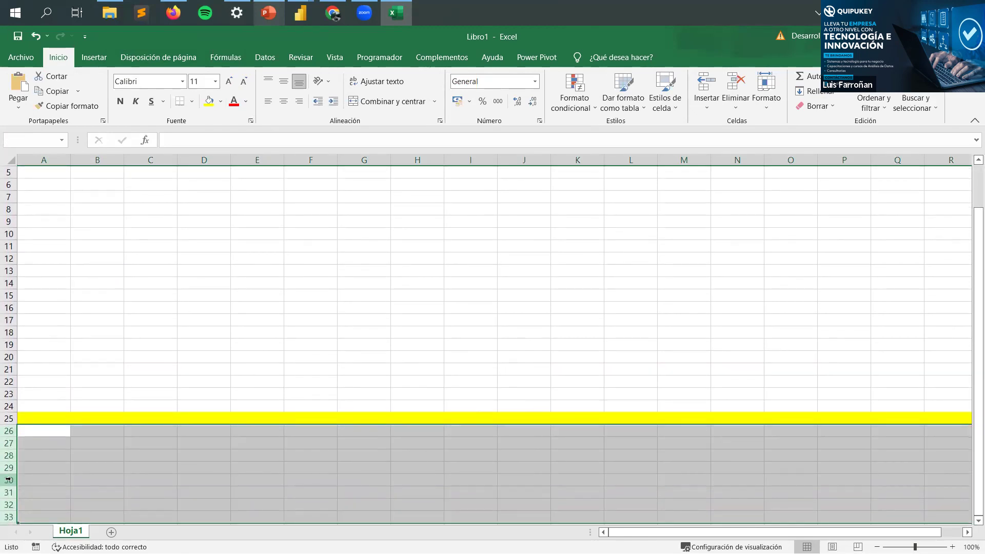
left_click(110, 380)
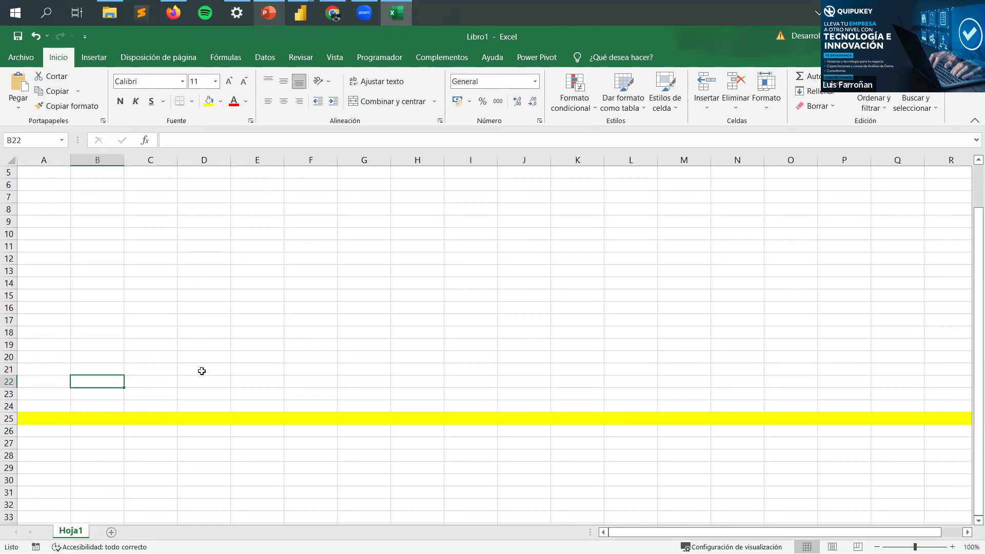
Step: Look over the rows around the yellow row, close the workbook and return to the Power Query Editor
left_click(416, 311)
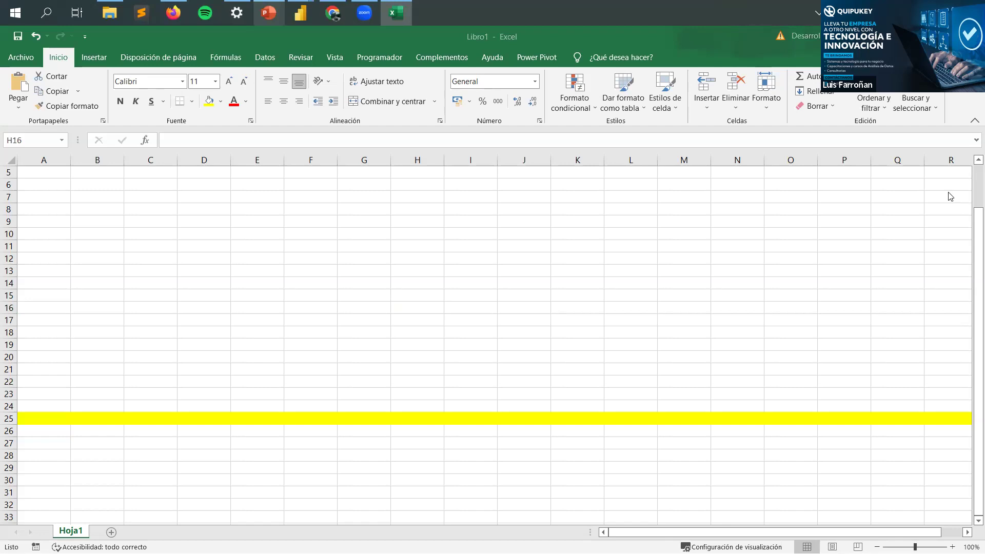
left_click(391, 315)
scroll(419, 328, "down", 1)
scroll(523, 339, "down", 10)
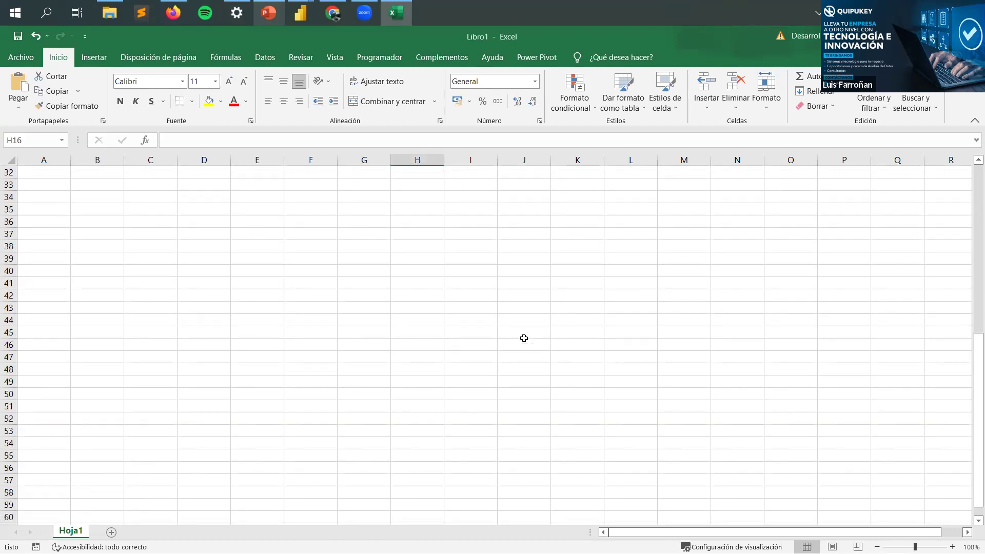
scroll(611, 387, "up", 9)
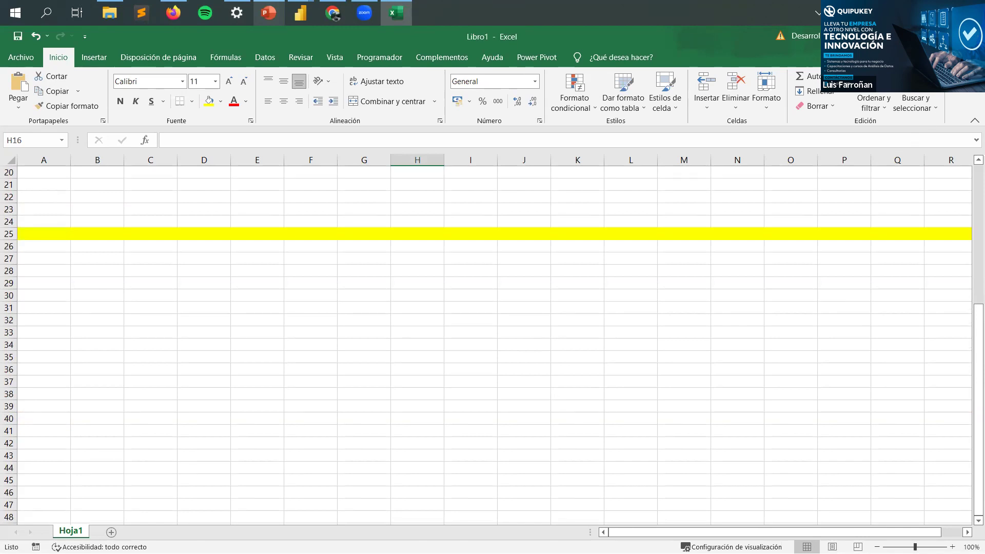
key("alt+F4")
left_click(544, 359)
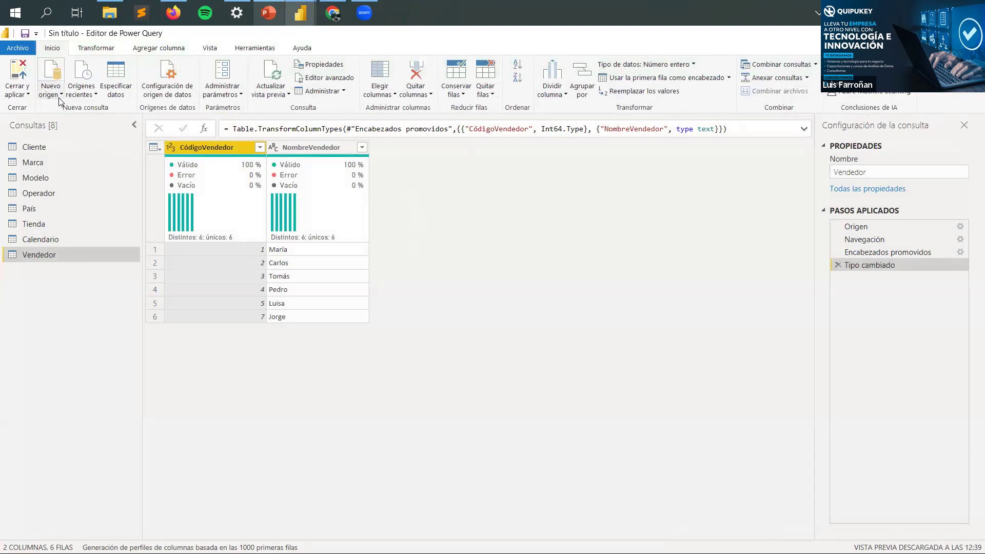
Step: Start a new data source with the Carpeta connector from the Archivo category
left_click(56, 95)
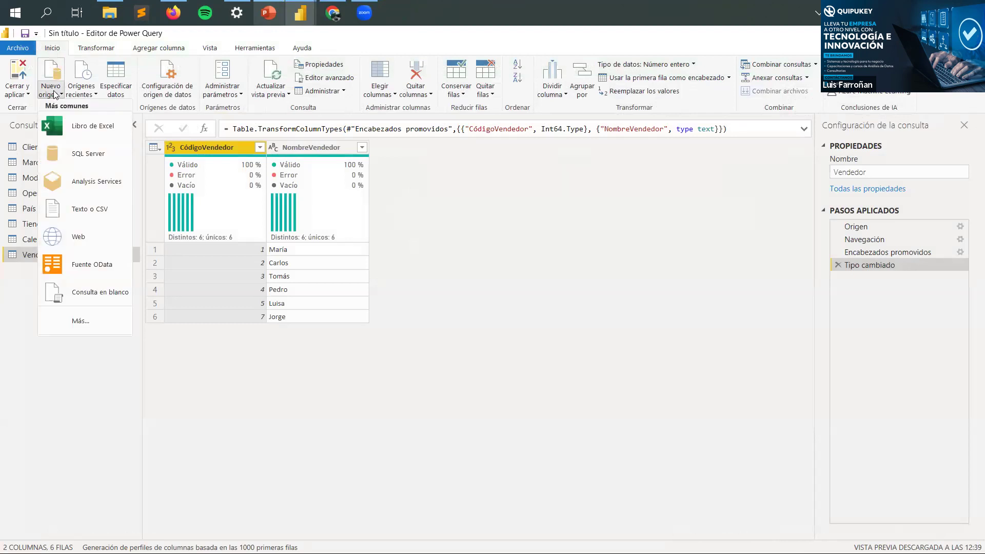
left_click(77, 321)
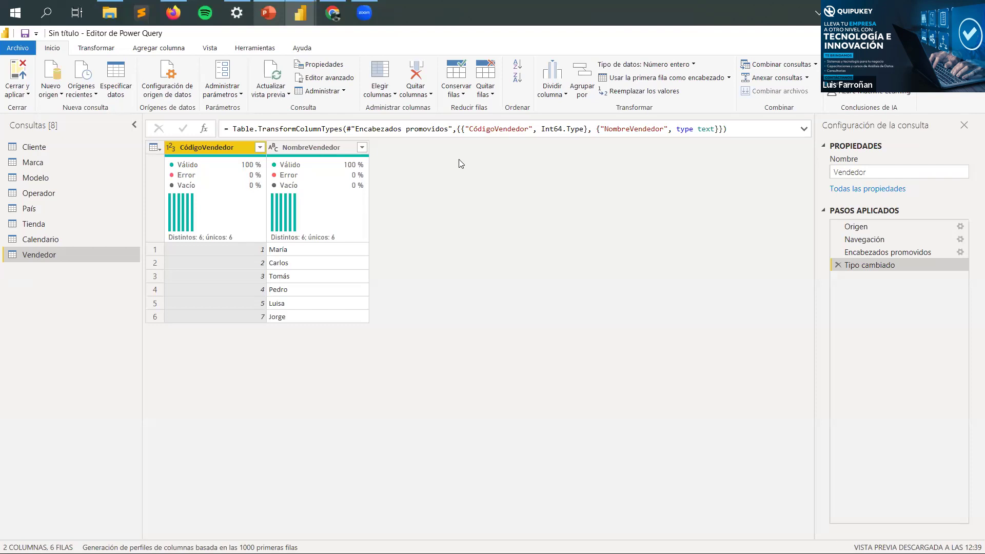
left_click(308, 18)
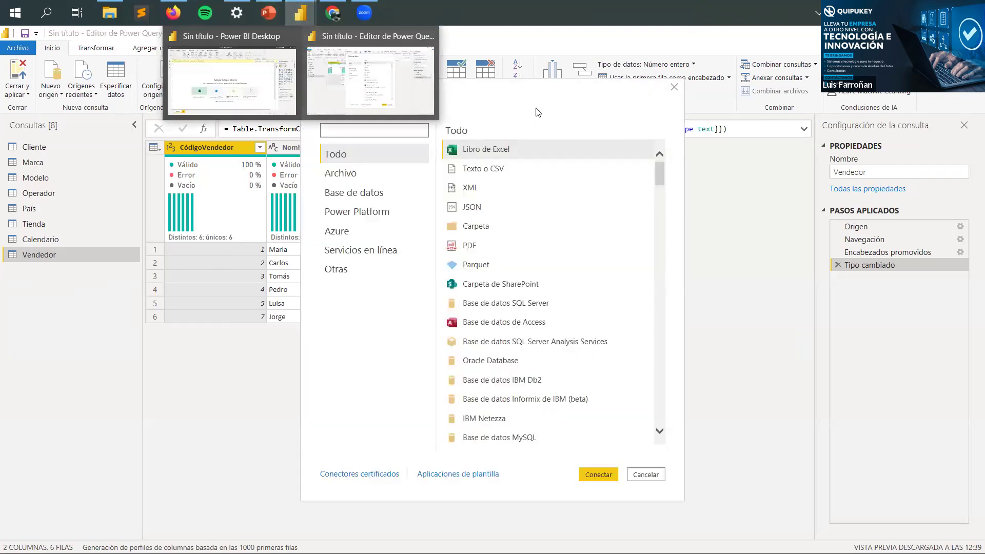
left_click(359, 173)
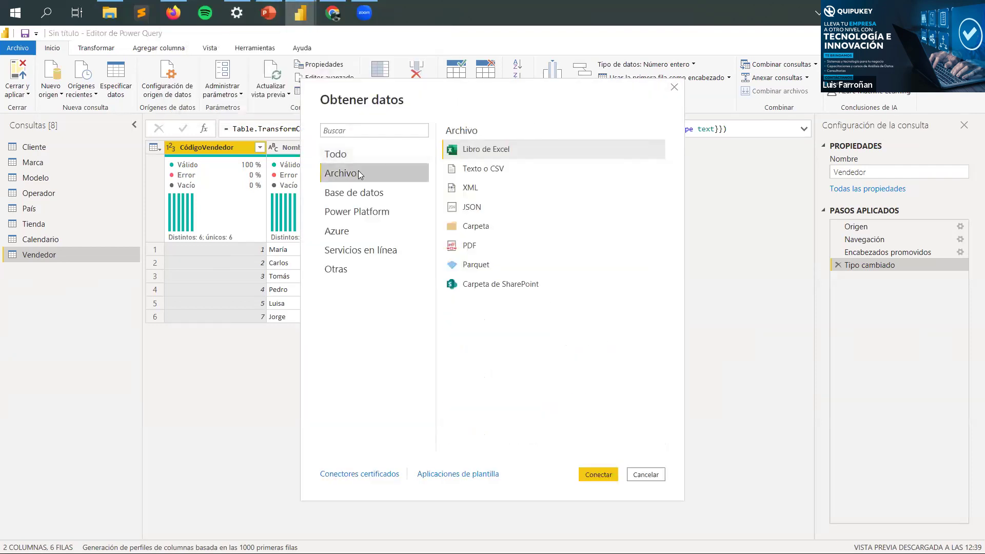
left_click(468, 227)
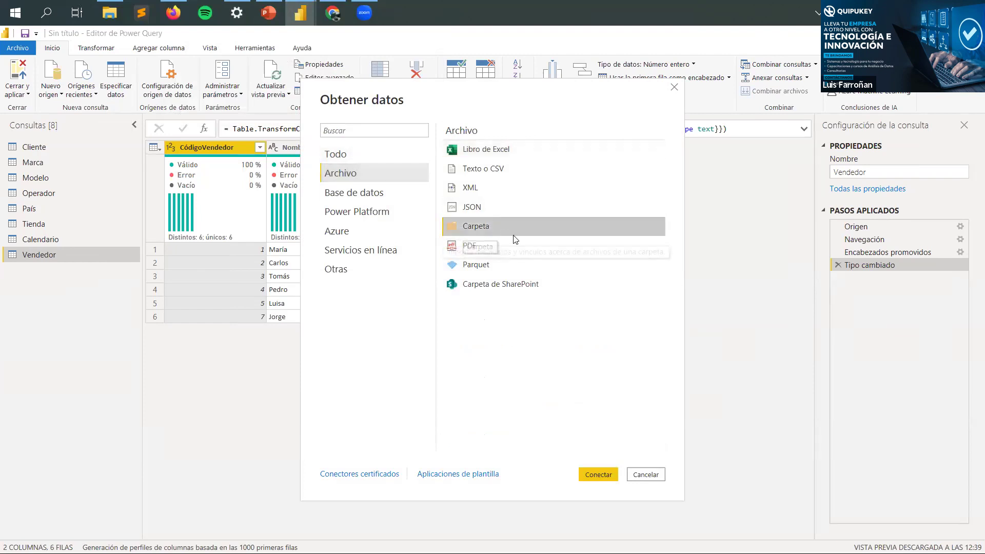
left_click(598, 477)
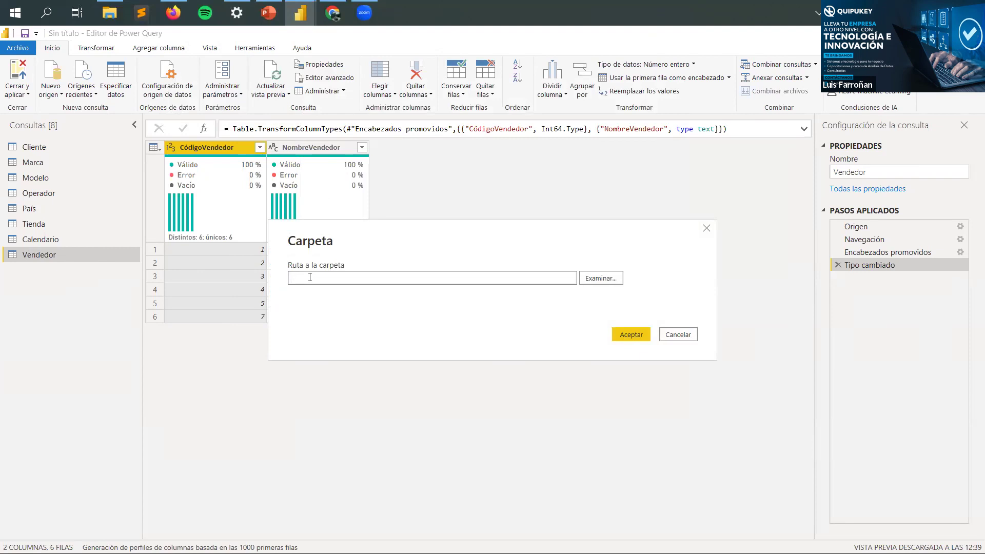
Step: Connect to the folder D:\PROPIO\EMPRESA\QUIPUKEY\PONENCIAS PBI\30-09-2022\Caso Práctico - CIP\Ventas, copying its path from File Explorer
left_click(109, 12)
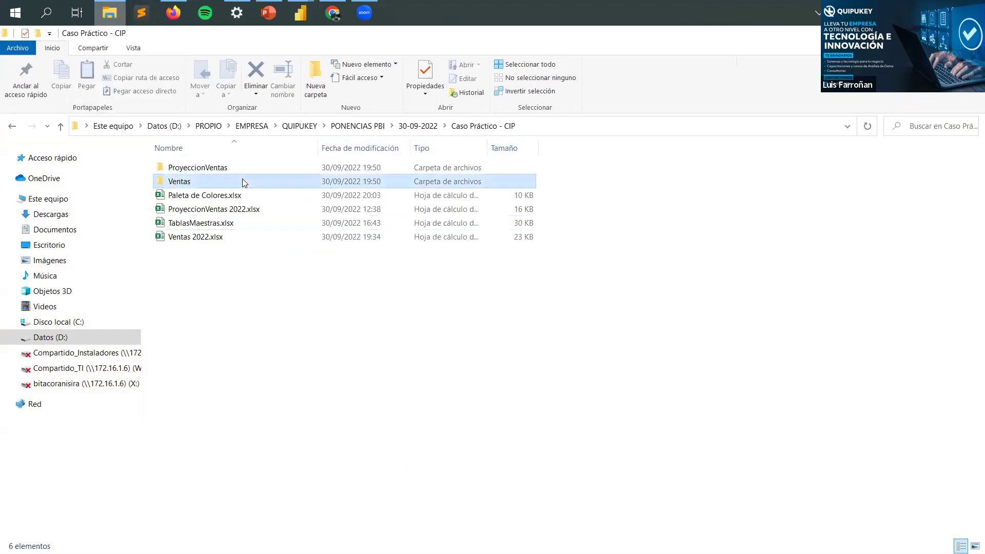
double_click(242, 180)
left_click(589, 129)
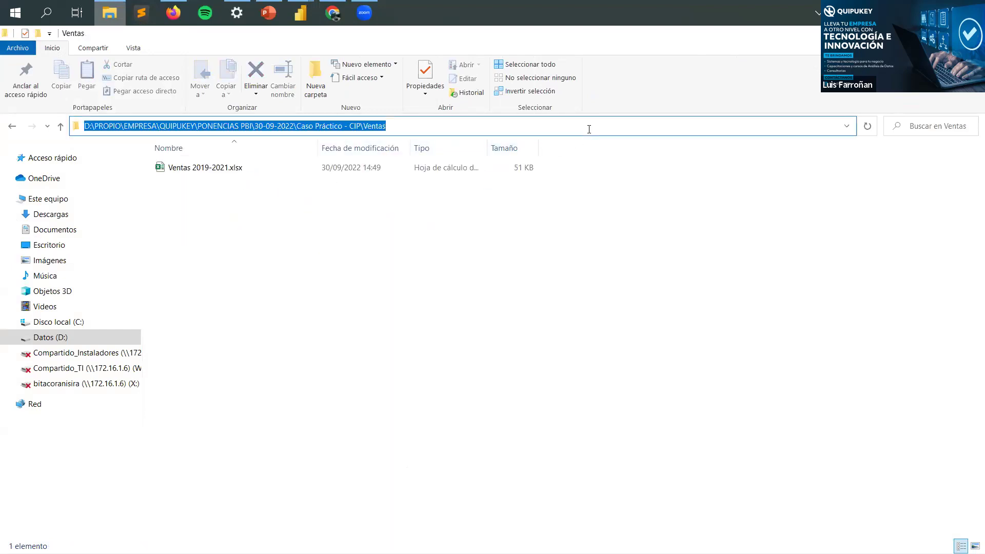
key("ctrl+c")
key("alt+Tab")
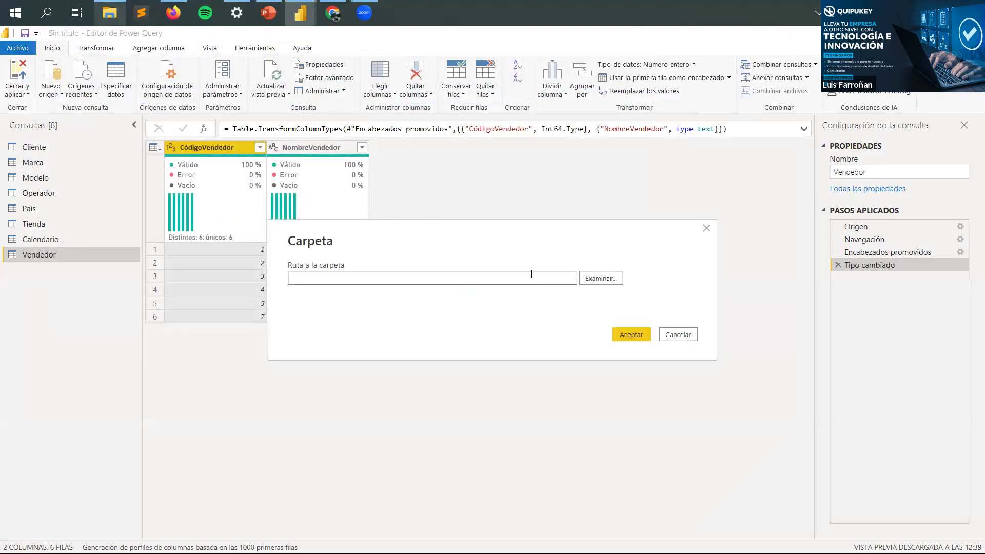
key("ctrl+v")
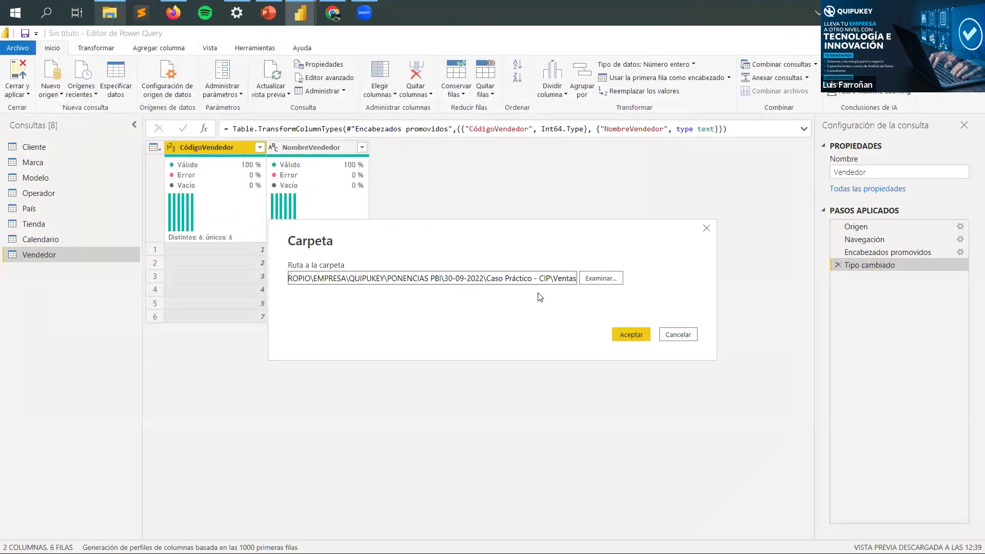
left_click(626, 336)
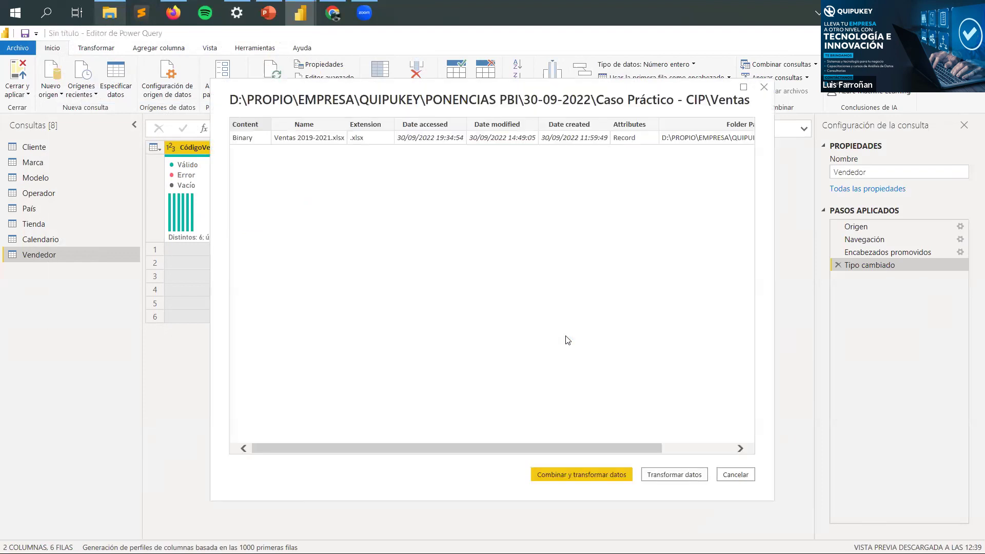
Step: Check the preview of the Ventas folder and bring its file list into the editor for transformation without combining files
left_click_drag(560, 450, 454, 466)
left_click_drag(569, 449, 451, 451)
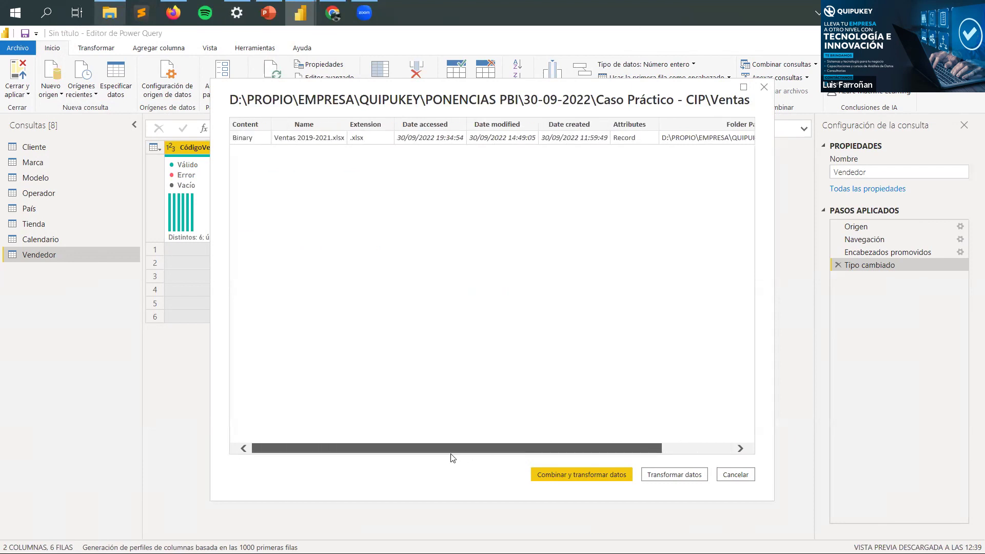
left_click(674, 476)
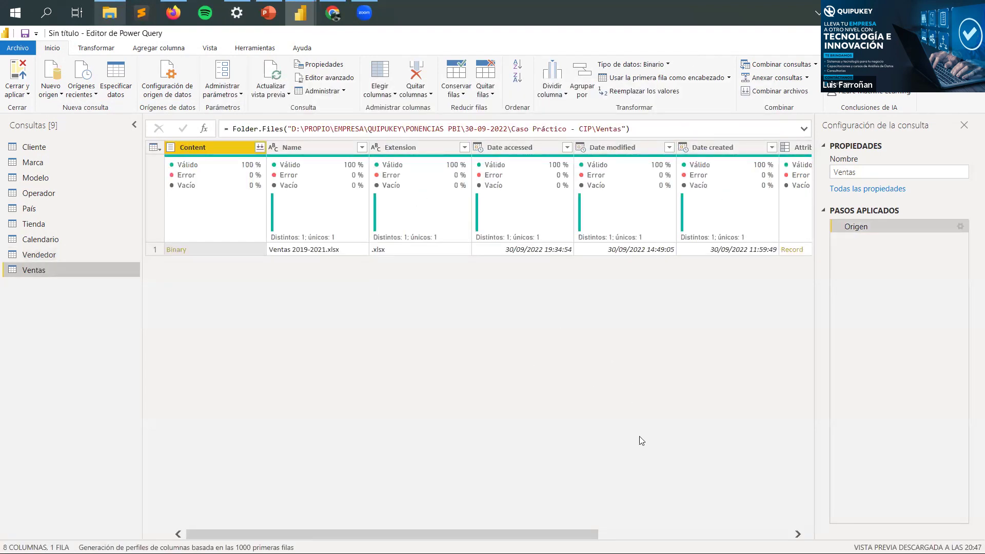
Step: Examine the Content, Name and Extension columns of the Ventas file list and the column operations available for them
mouse_move(555, 536)
left_mouse_down()
mouse_move(748, 536)
mouse_move(555, 536)
left_mouse_up()
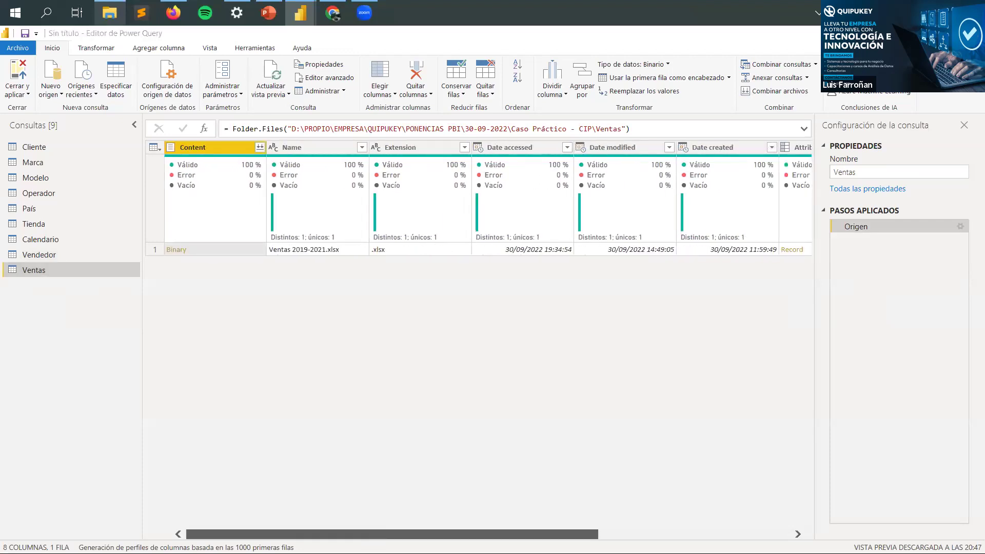
mouse_move(389, 536)
left_mouse_down()
mouse_move(582, 535)
mouse_move(389, 536)
left_mouse_up()
left_click(212, 149)
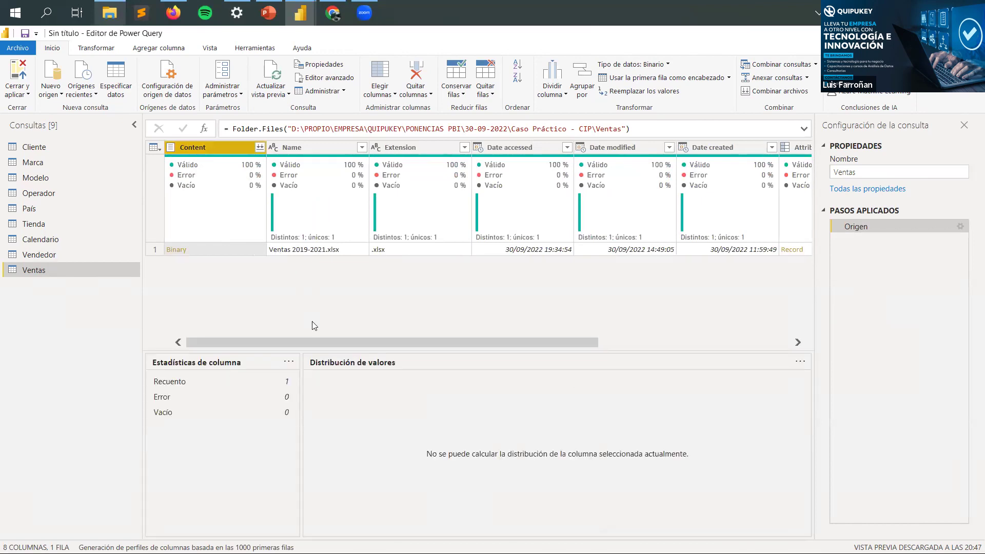
mouse_move(324, 339)
left_mouse_down()
mouse_move(516, 340)
mouse_move(324, 340)
left_mouse_up()
right_click(221, 146)
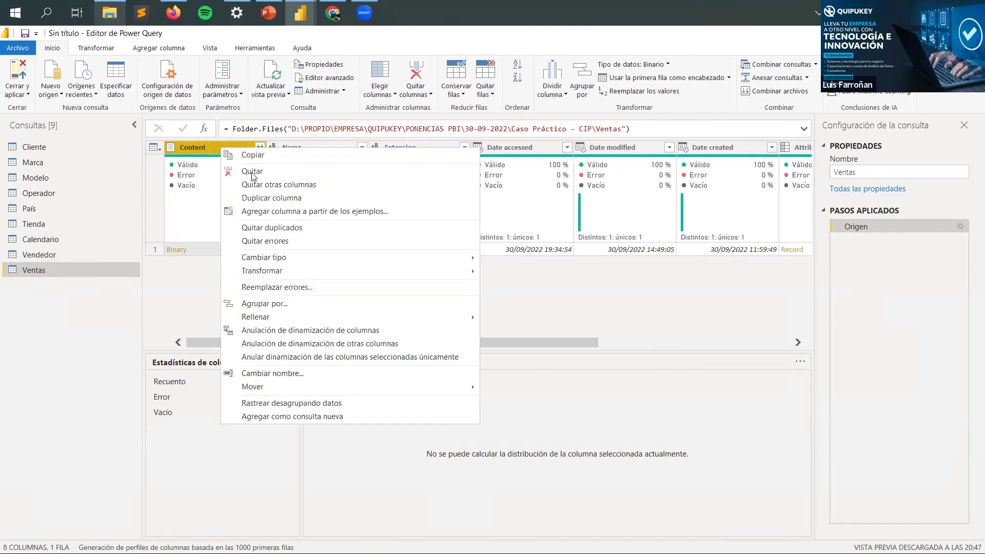
left_click(187, 289)
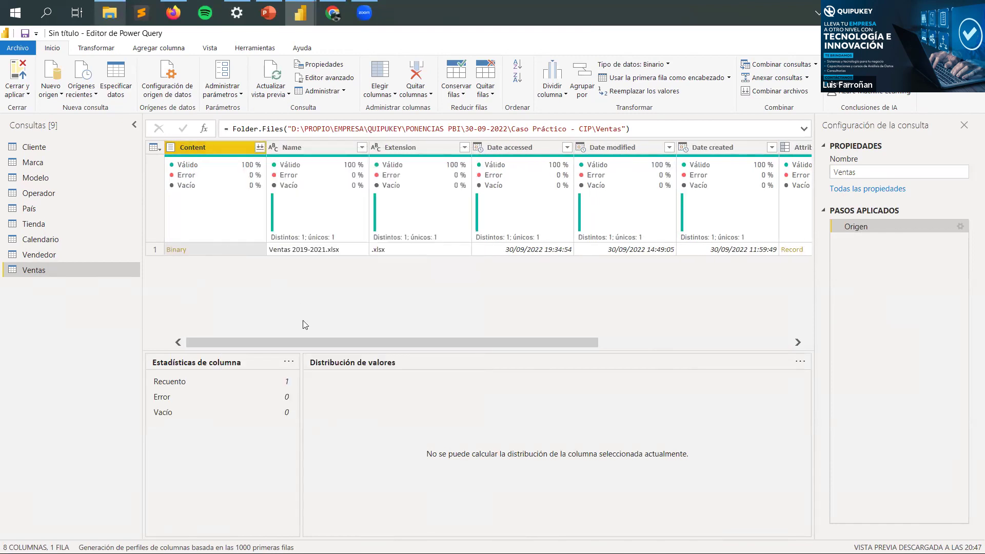
left_click_drag(308, 342, 233, 342)
left_click(323, 150)
left_click(403, 151)
left_click(223, 148)
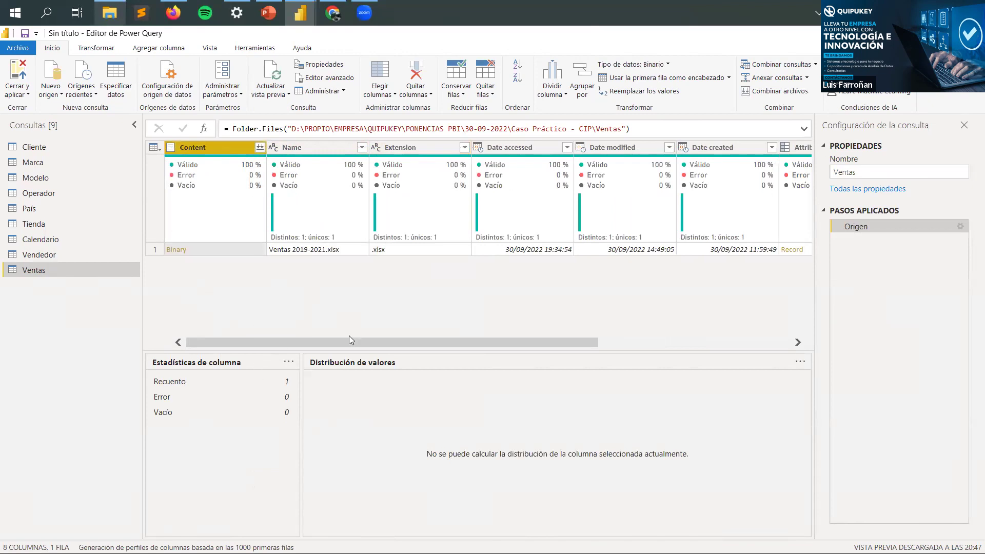
left_click(308, 150)
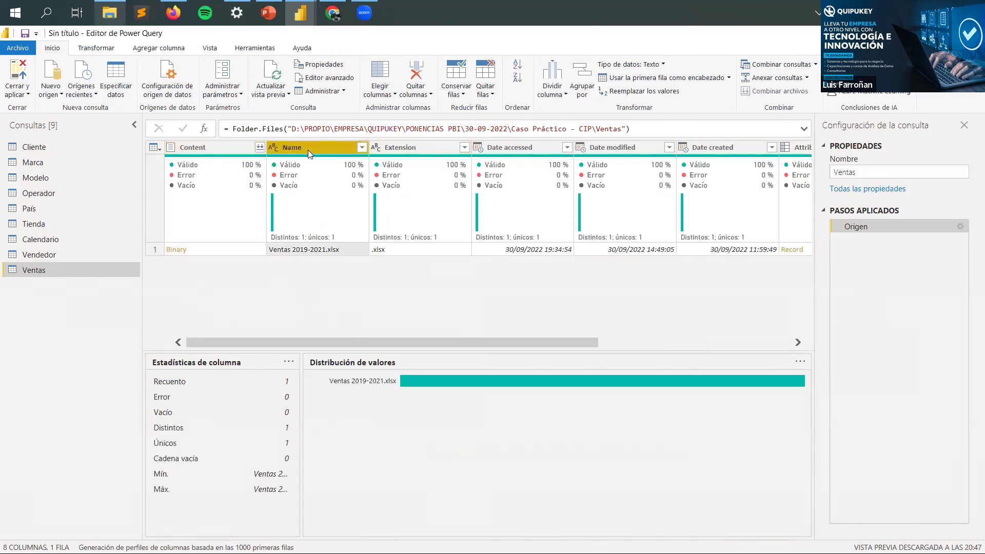
right_click(308, 149)
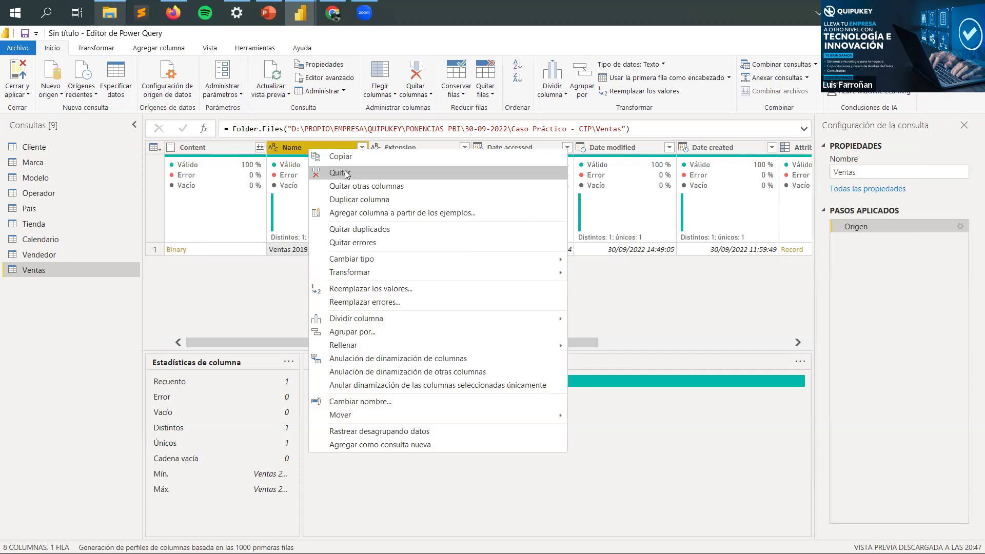
left_click(256, 306)
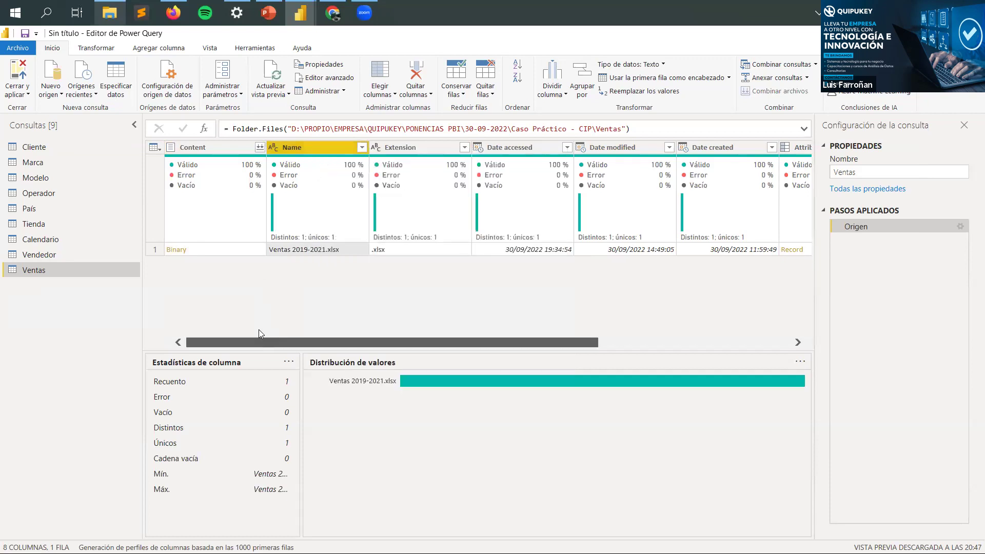
mouse_move(506, 347)
left_mouse_down()
mouse_move(759, 346)
mouse_move(506, 344)
left_mouse_up()
Step: Remove every column of the Ventas query except Content
left_click(217, 149)
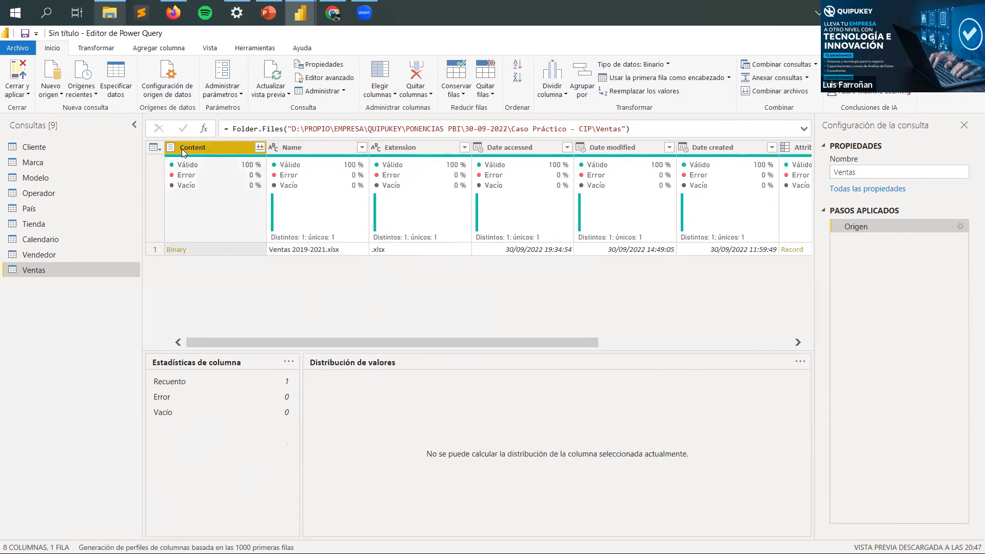
right_click(209, 147)
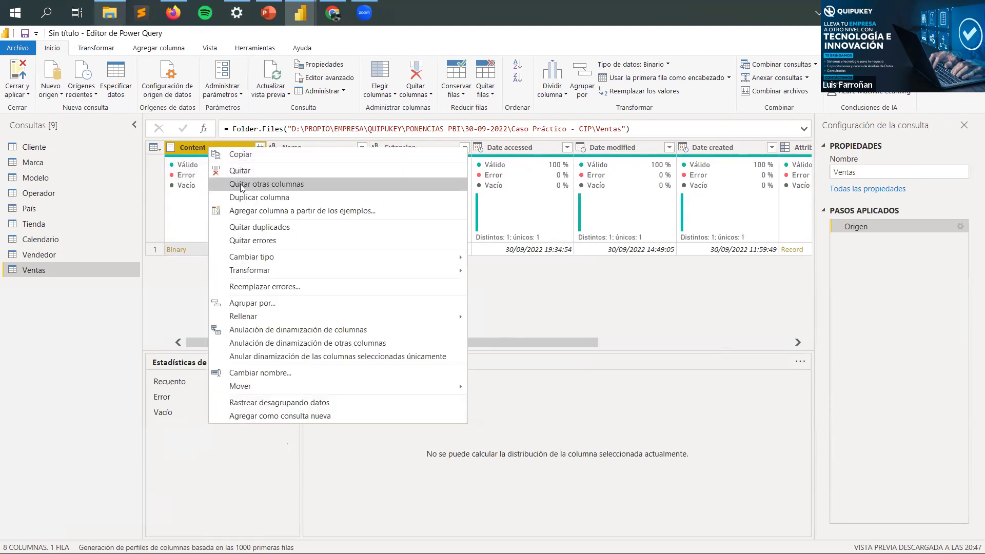
left_click(240, 184)
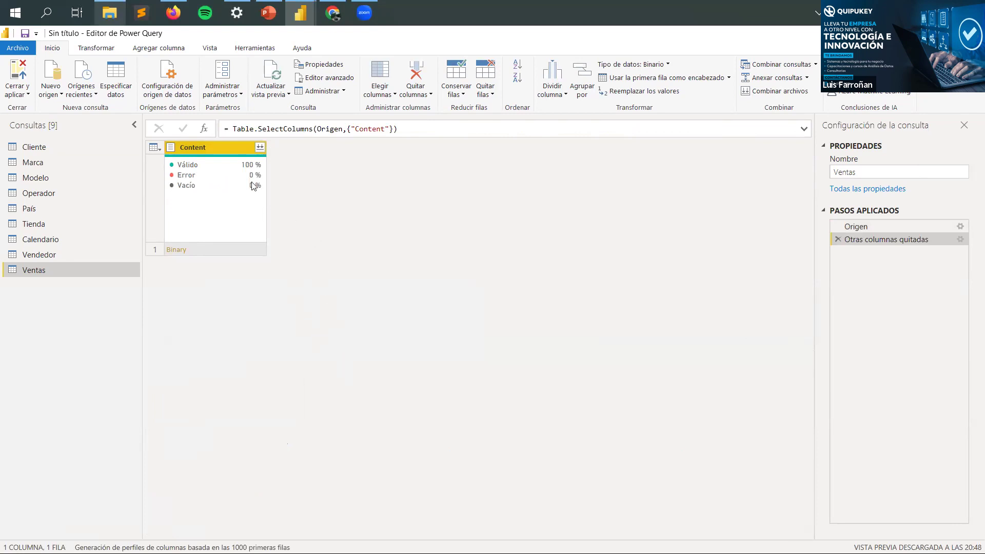
Step: Start a custom column in the Ventas query, keeping the name Personalizado, and enter the Excel.Workbook function as its formula
left_click(164, 49)
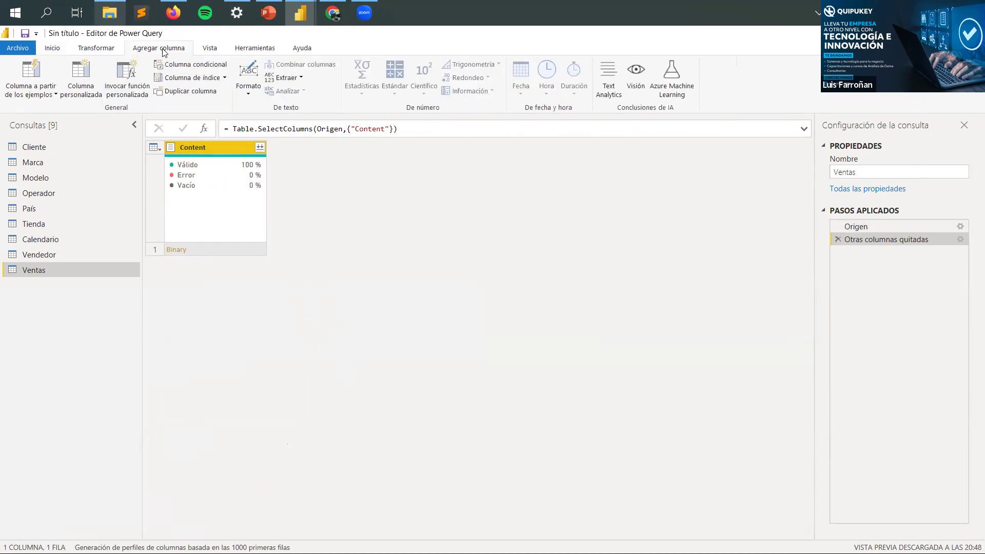
left_click(88, 75)
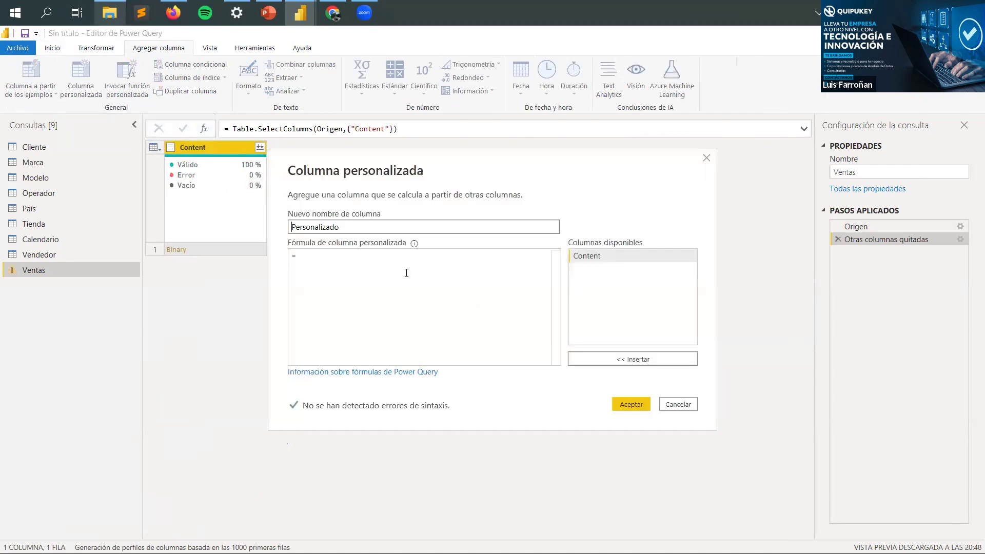
double_click(391, 226)
left_click(395, 255)
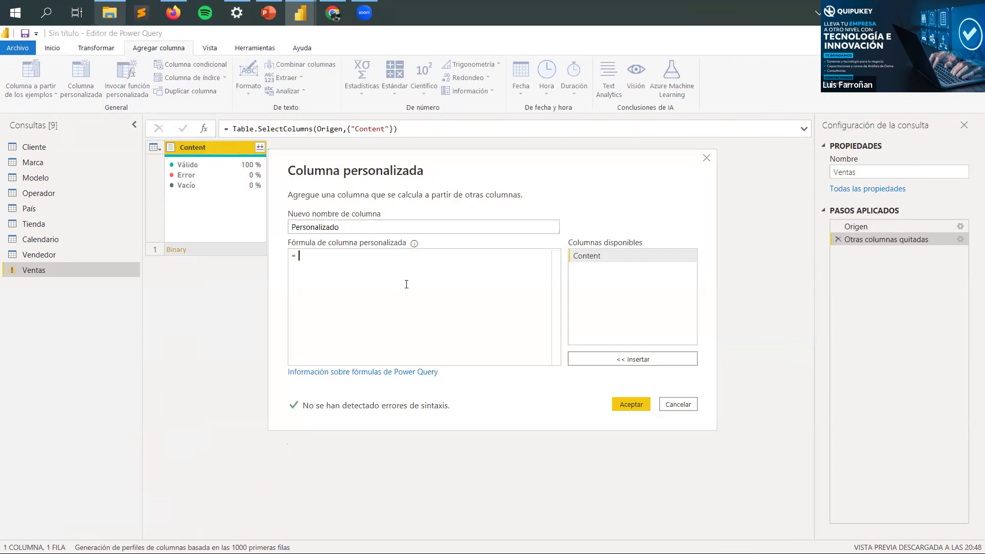
type("Excel.")
key("BackSpace")
key("BackSpace")
key("BackSpace")
key("BackSpace")
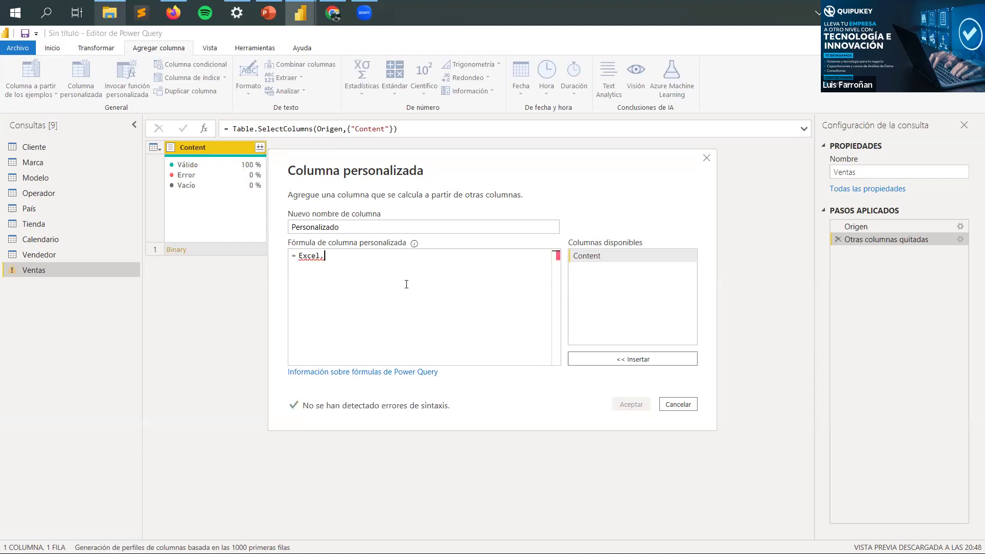
key("ctrl+space")
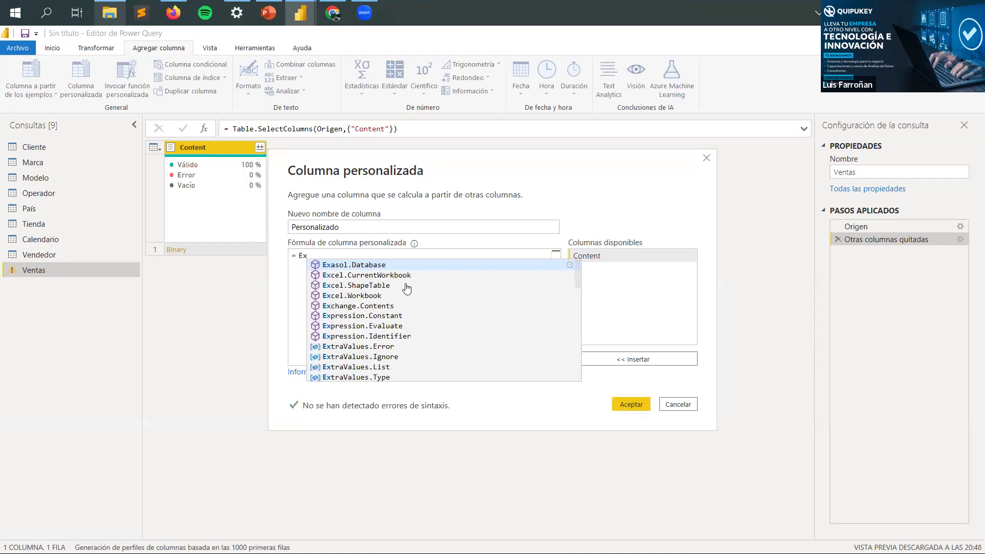
left_click(385, 296)
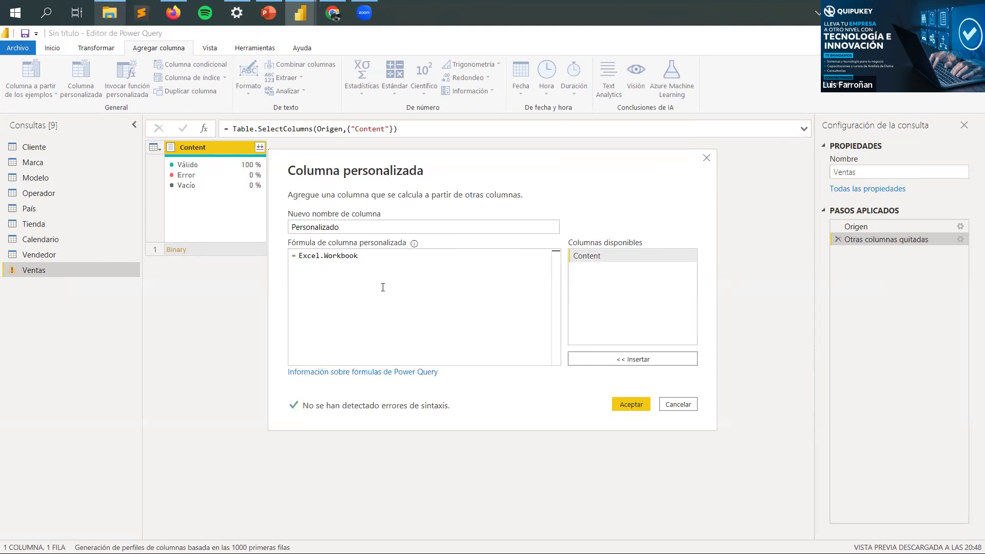
Step: Complete the formula as Excel.Workbook([Content], false), add the column and preview its nested table
type("(")
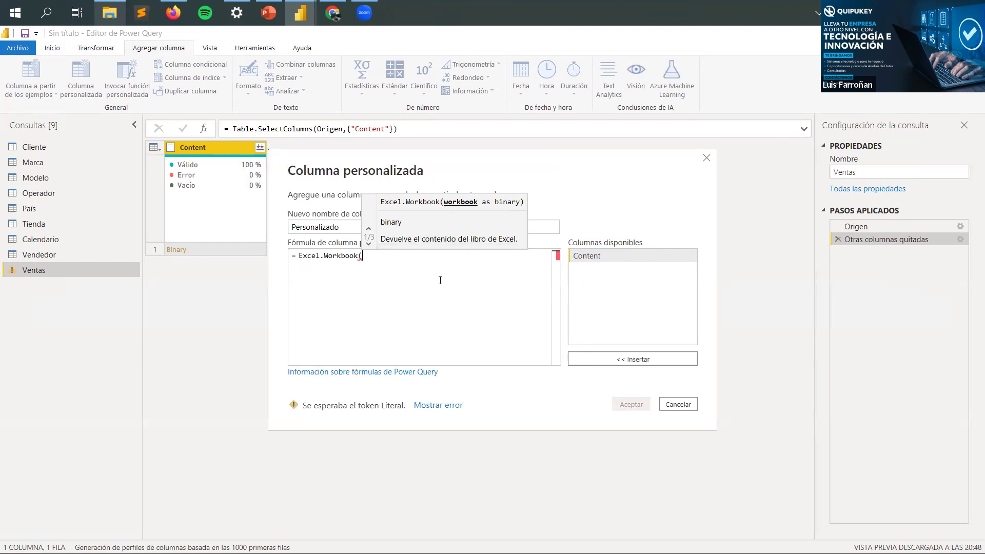
double_click(586, 256)
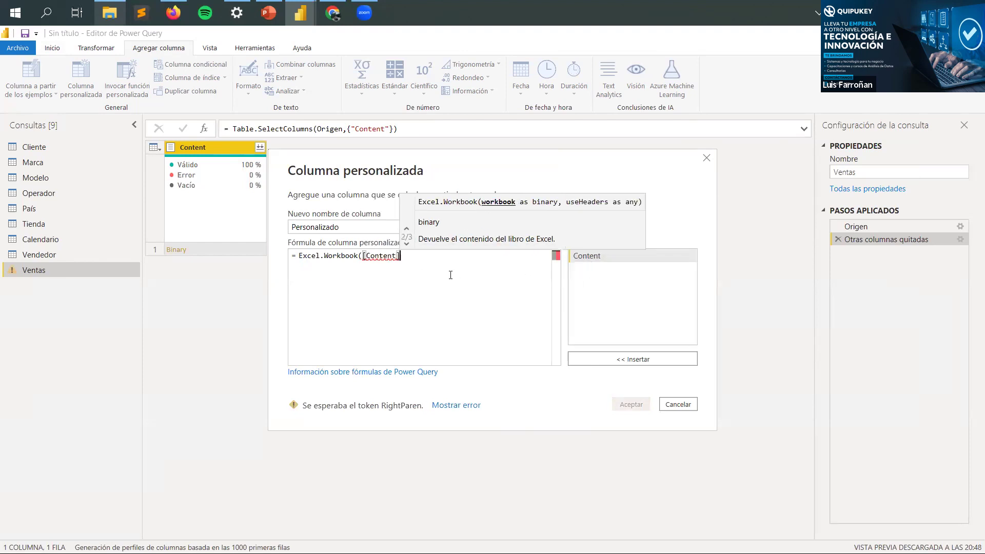
type(",")
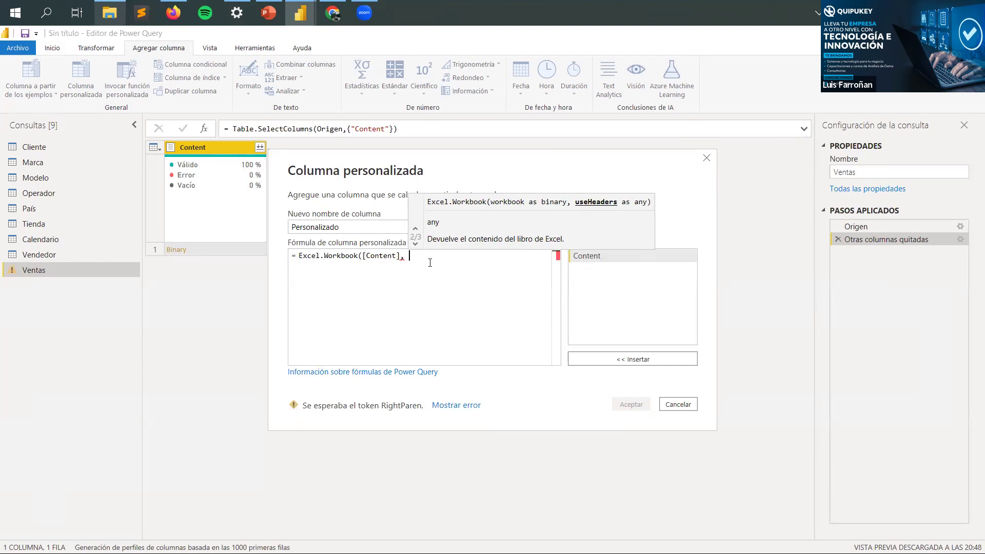
type("false")
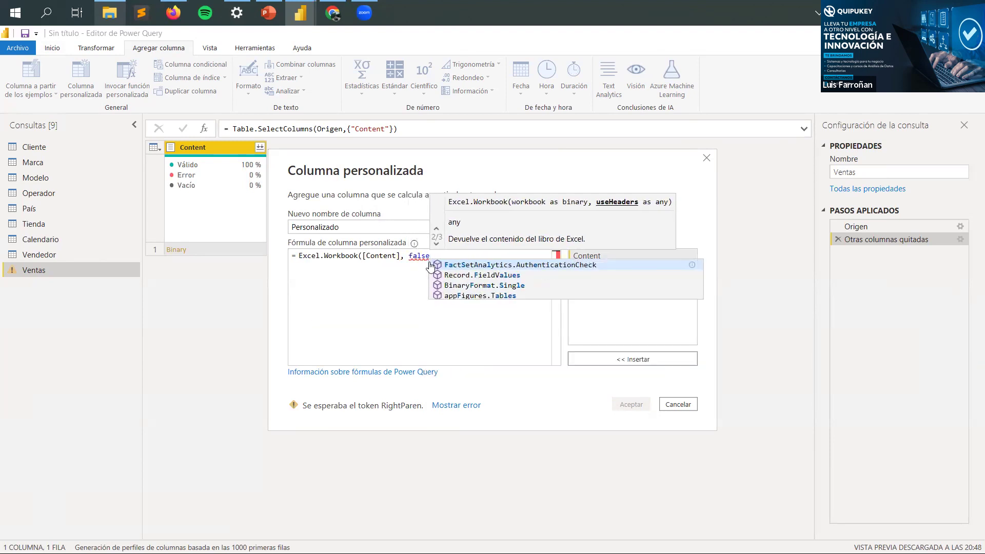
type(")")
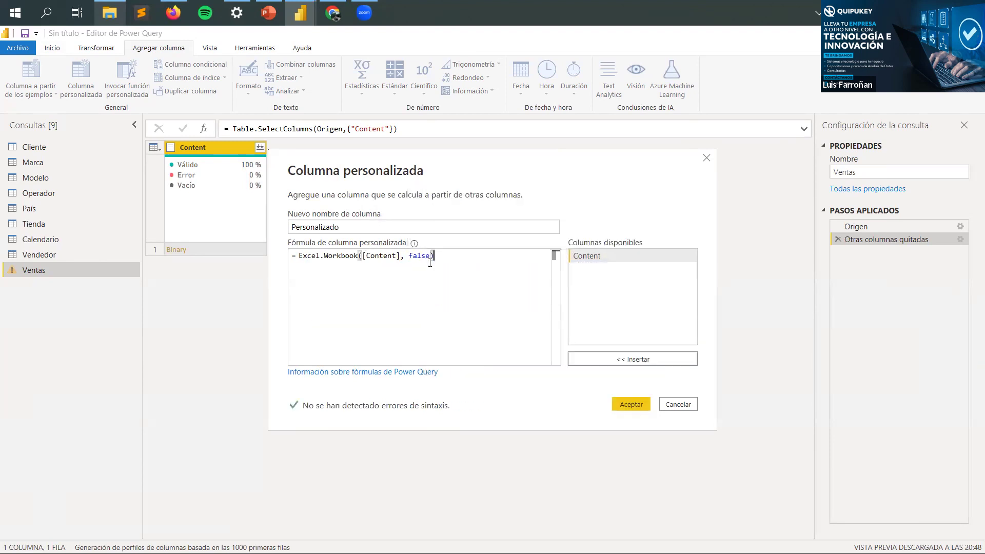
left_click(639, 404)
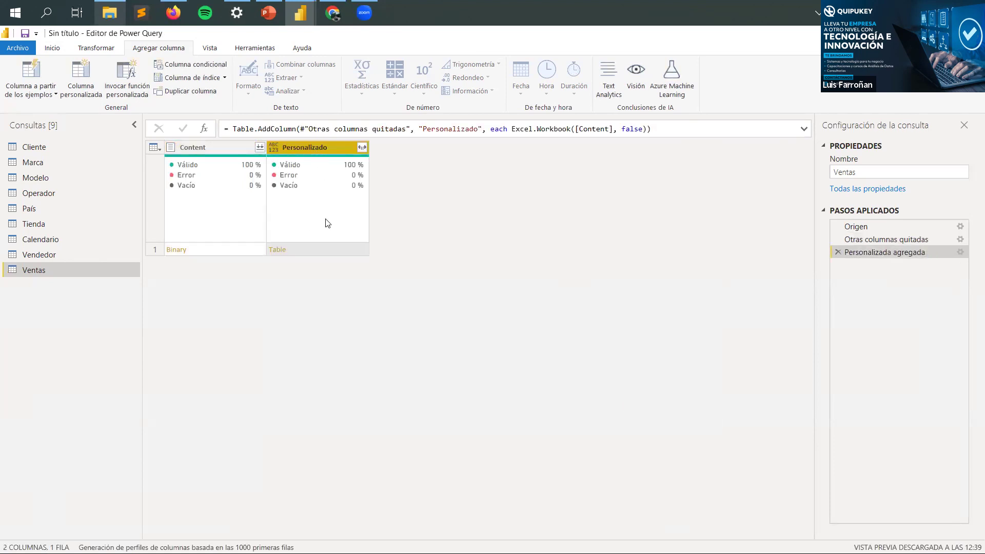
left_click(327, 249)
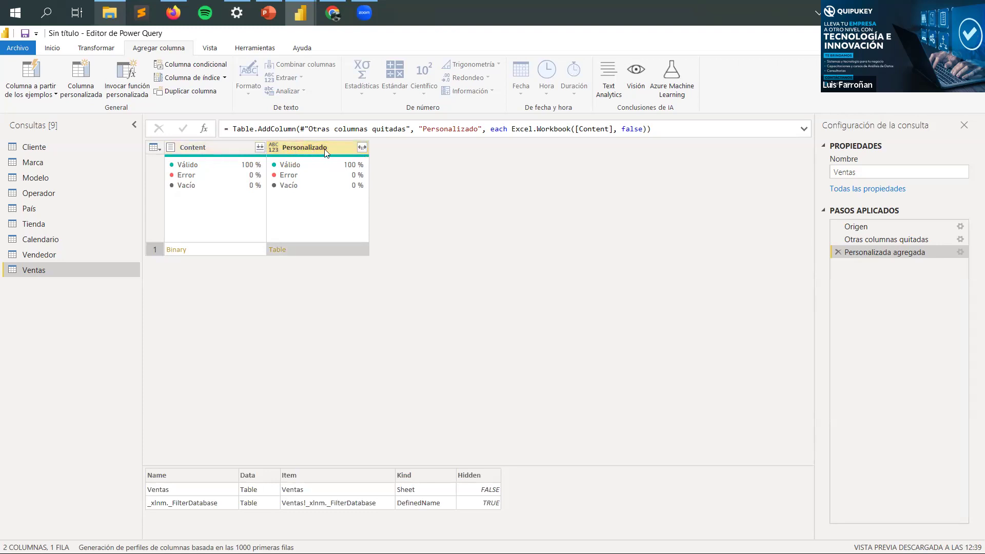
left_click(363, 149)
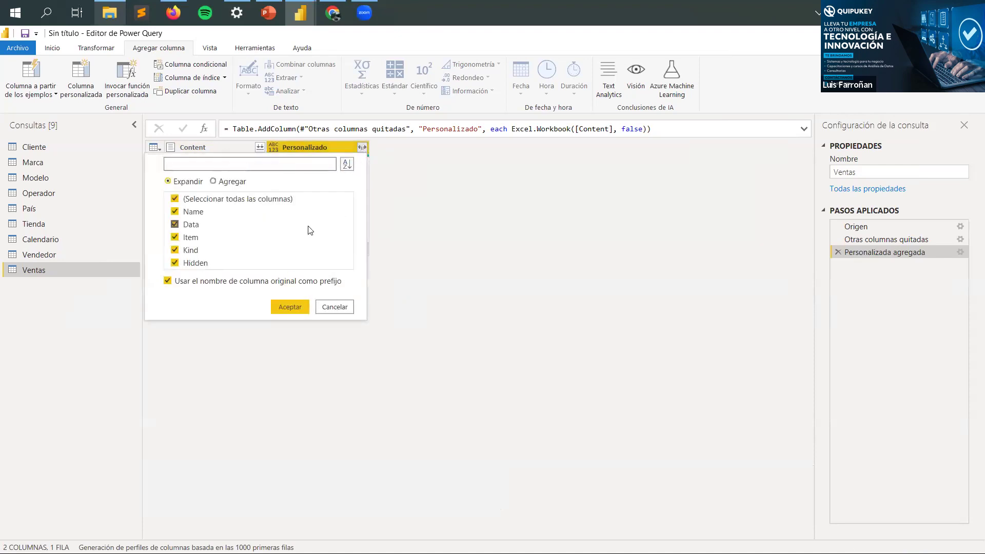
left_click(215, 200)
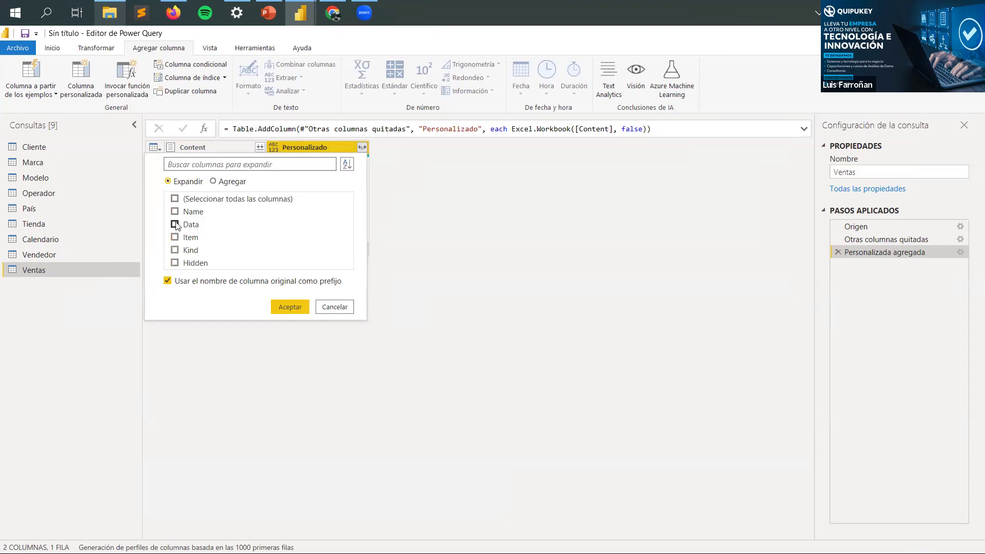
left_click(176, 225)
left_click(322, 308)
Step: Expand the Personalizado column to only its Data field, keeping the original column name as prefix
left_click(362, 148)
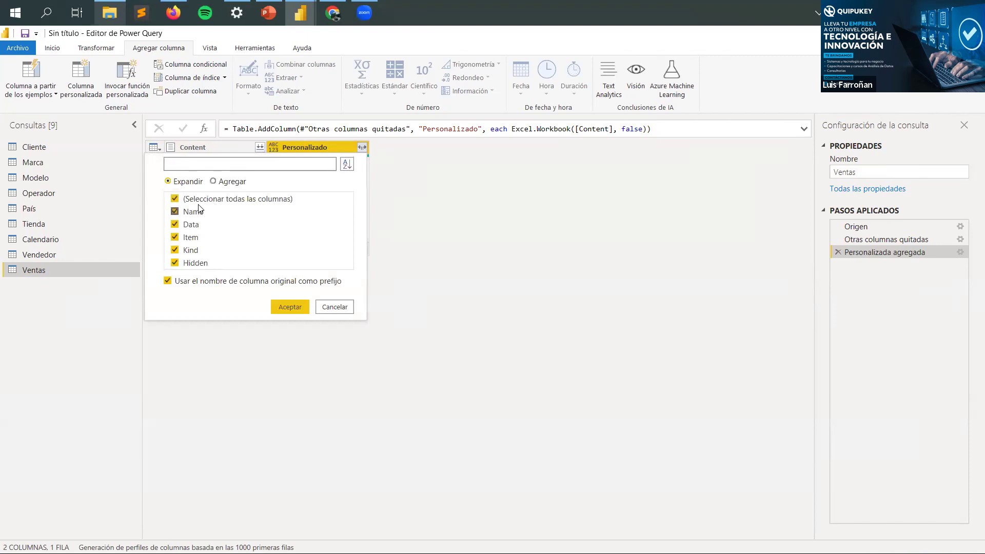
left_click(204, 202)
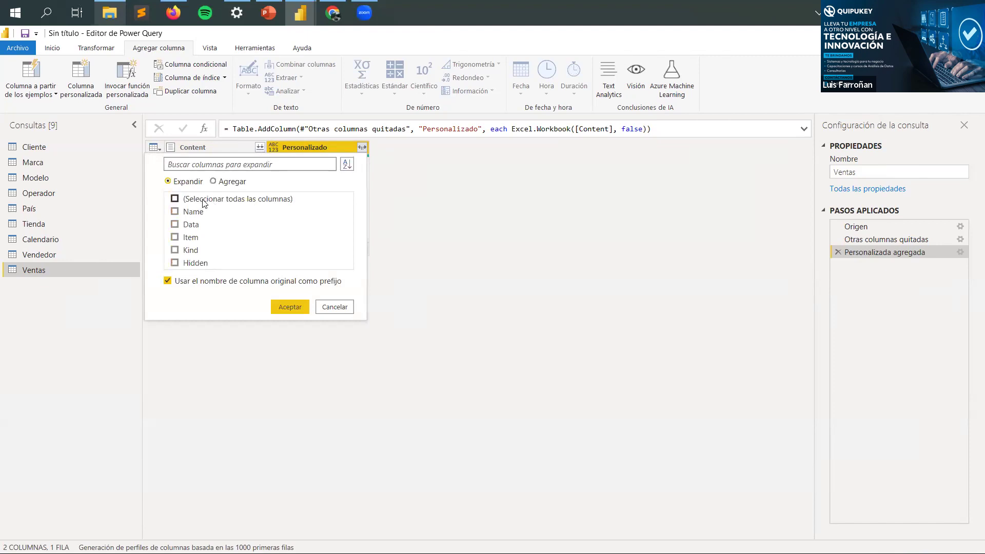
left_click(175, 226)
scroll(270, 264, "down", 1)
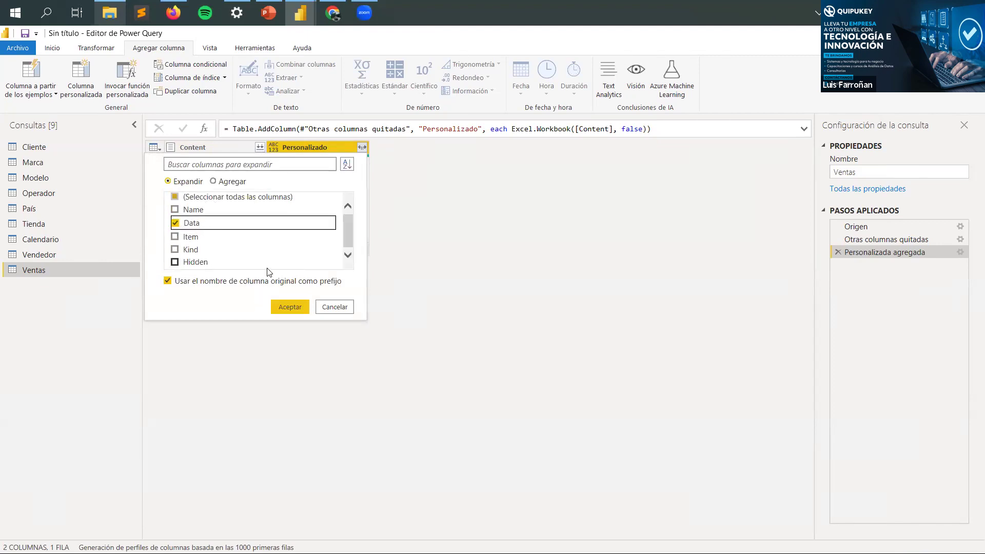
left_click(289, 307)
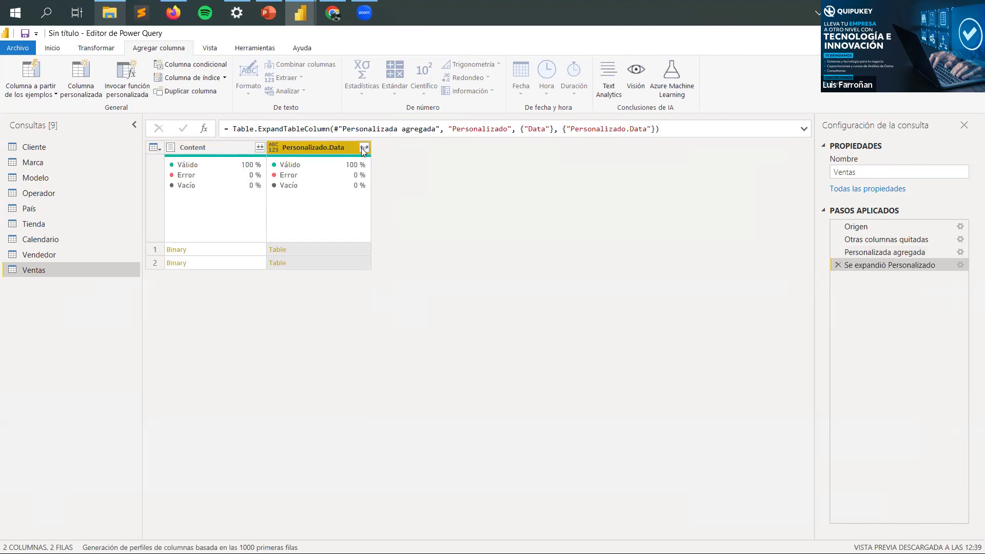
Step: Expand the Personalizado.Data column into all its columns, loading the complete column list and omitting the original column name as prefix
left_click(205, 147)
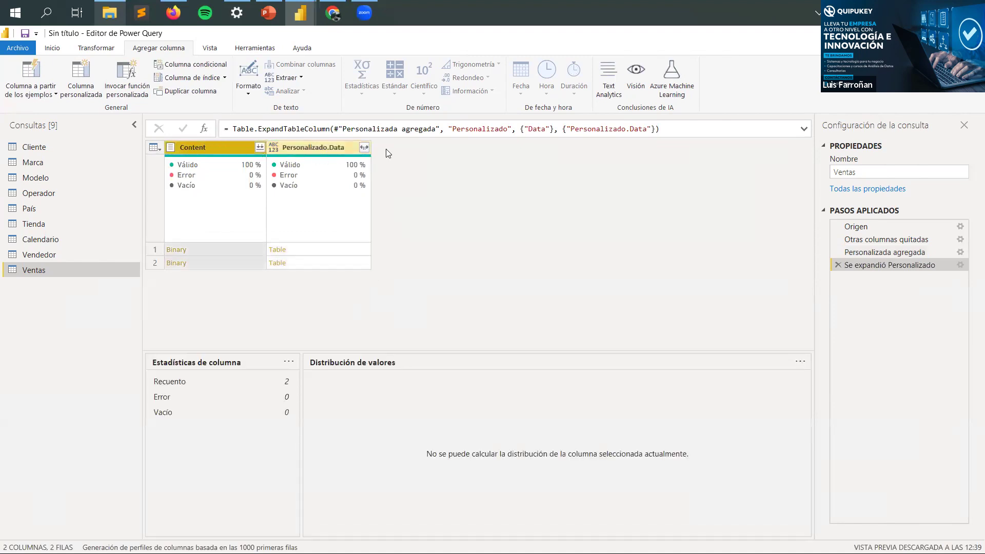
left_click(330, 149)
left_click(363, 147)
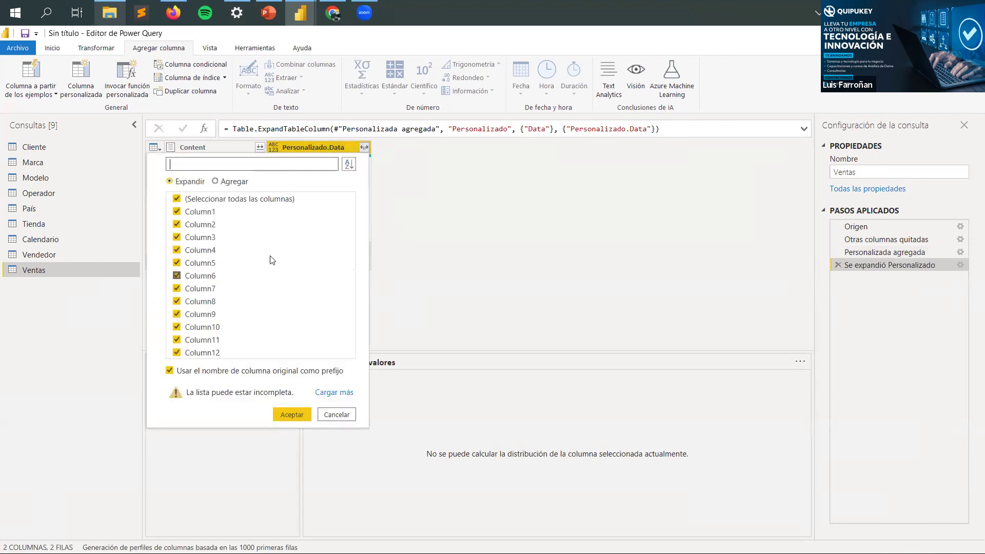
left_click(328, 395)
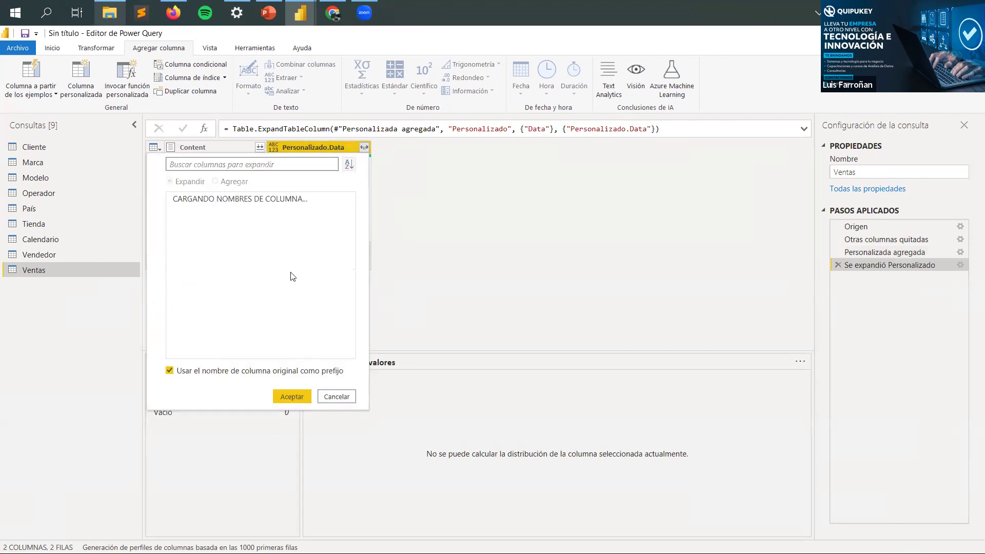
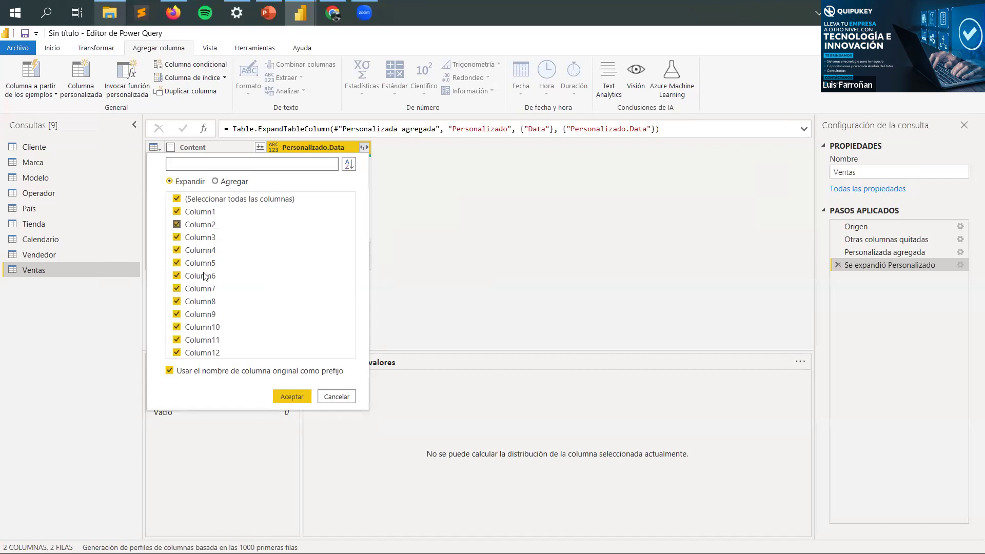
left_click(170, 371)
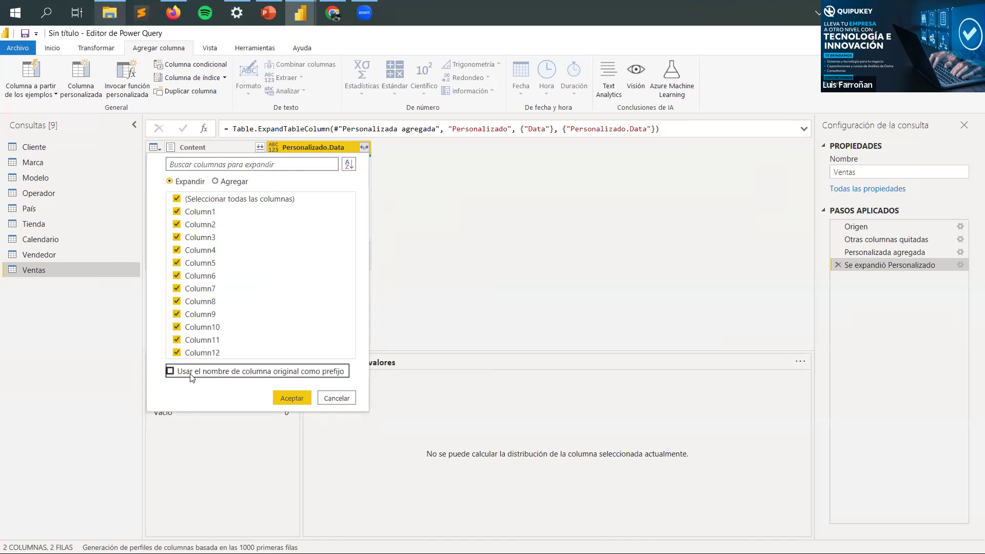
left_click(291, 398)
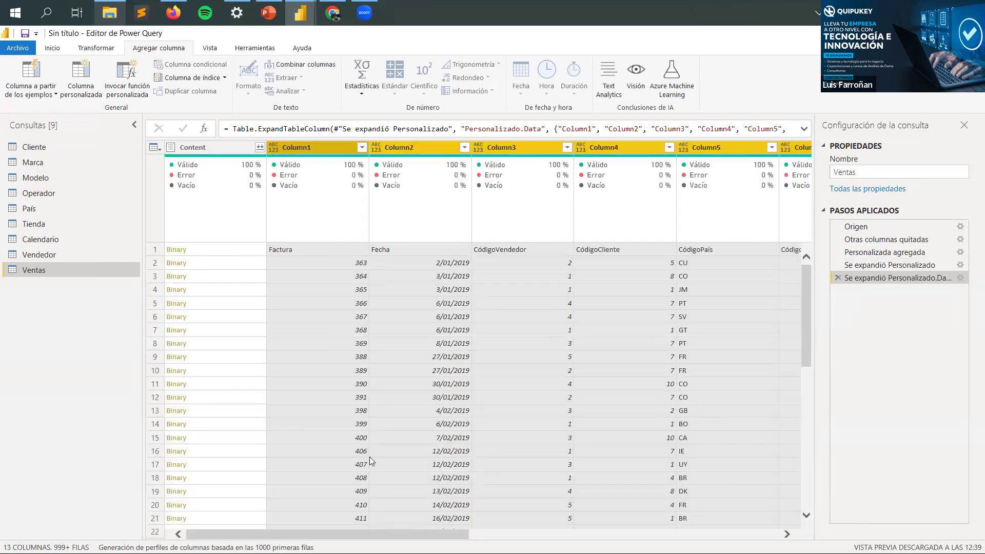
Step: Review the expanded columns and remove the Content column from the Ventas query
scroll(478, 385, "right", 10)
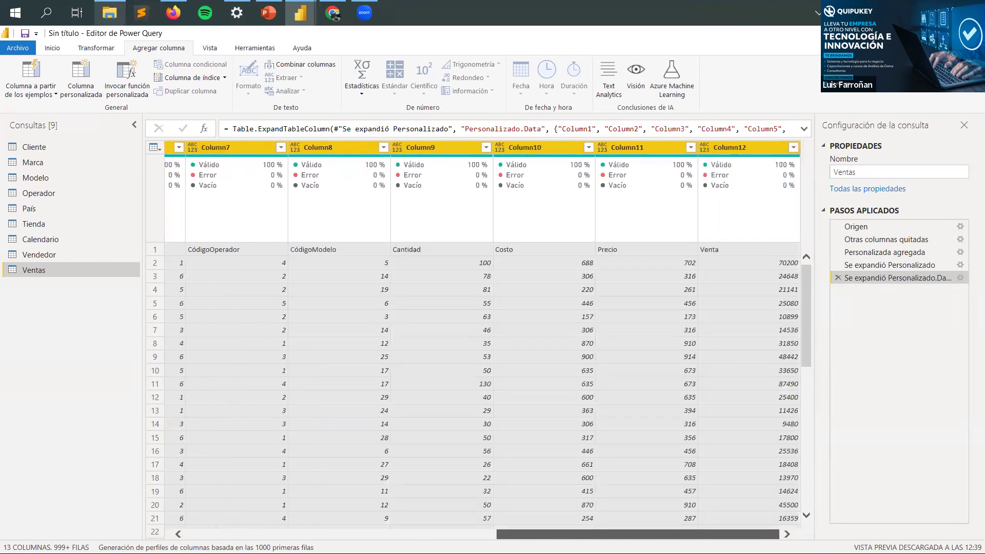
scroll(477, 385, "left", 10)
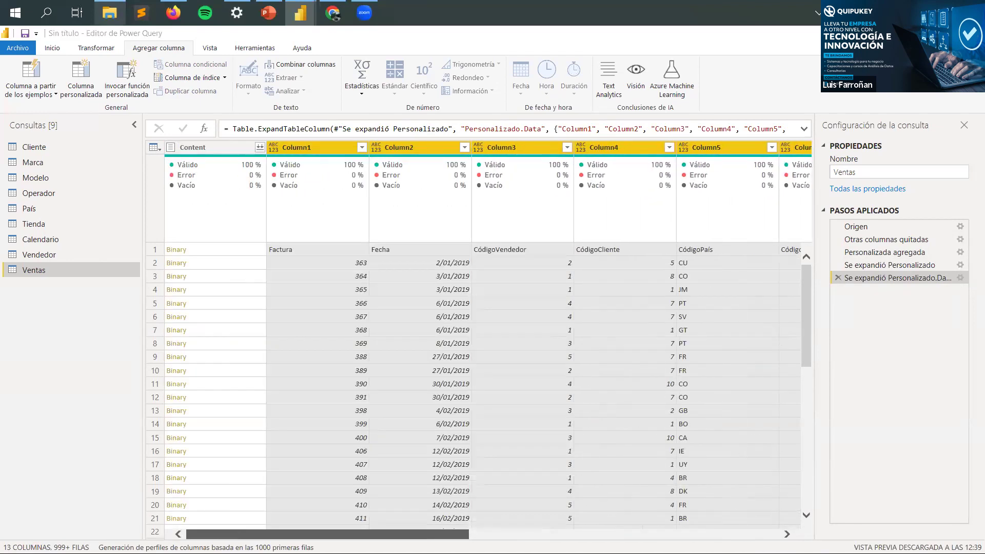
left_click(208, 150)
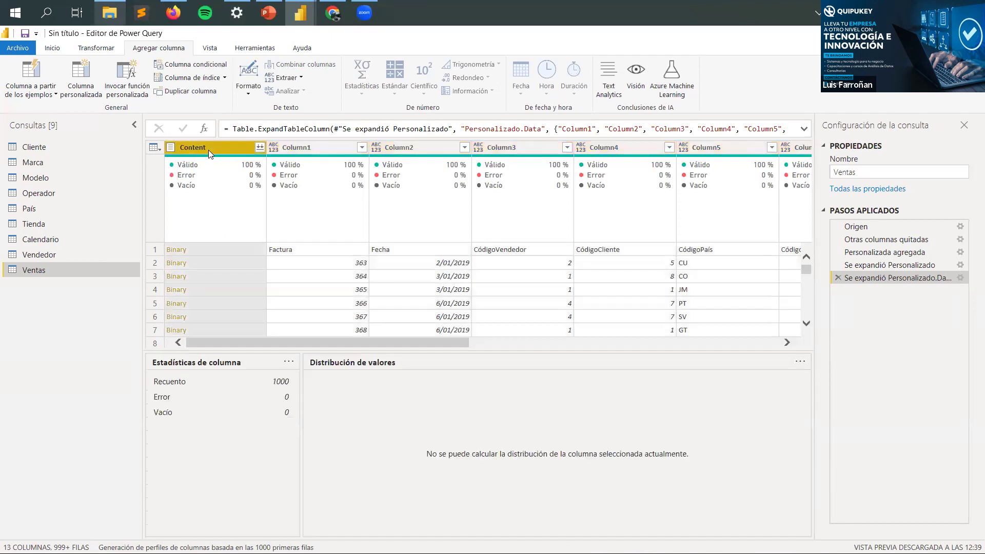
right_click(209, 149)
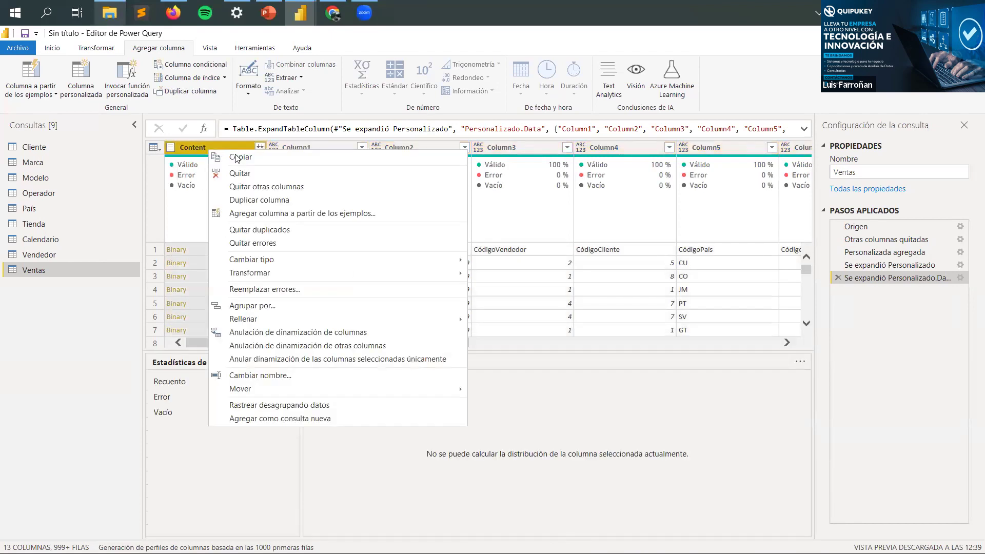
left_click(244, 175)
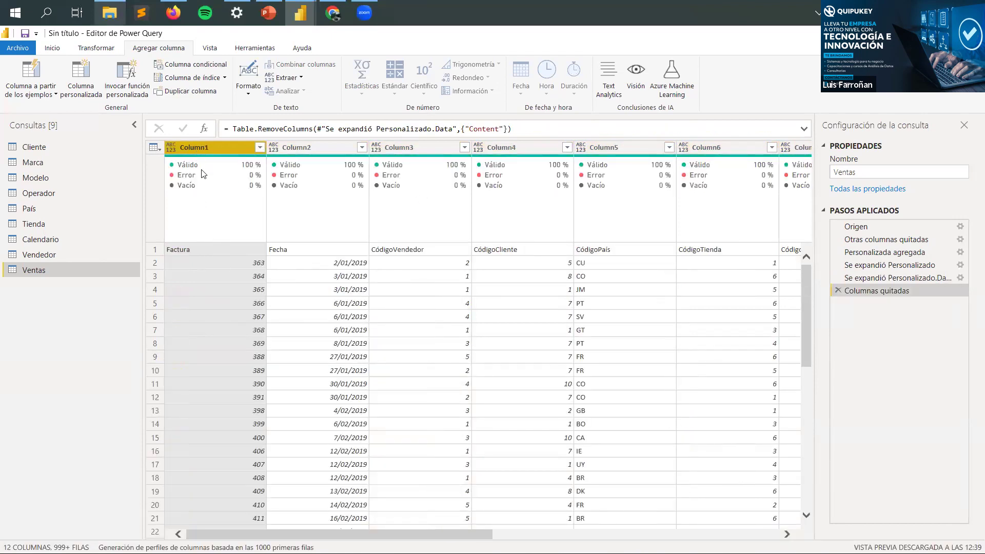
Step: Review the field names in the first row of the Ventas query and promote that row to column headers
left_click(183, 251)
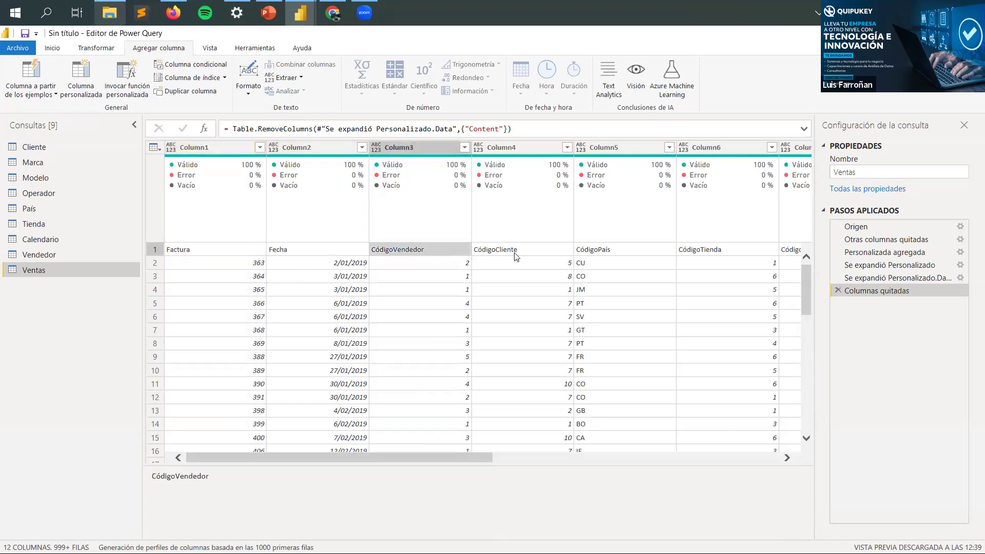
left_click(513, 256)
left_click(606, 251)
left_click_drag(473, 458, 788, 475)
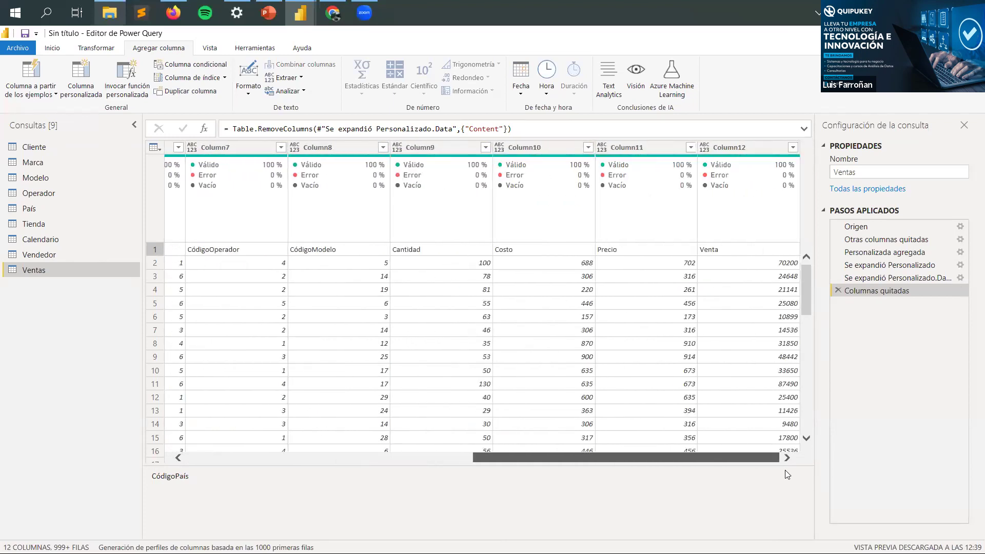
left_click_drag(559, 458, 228, 503)
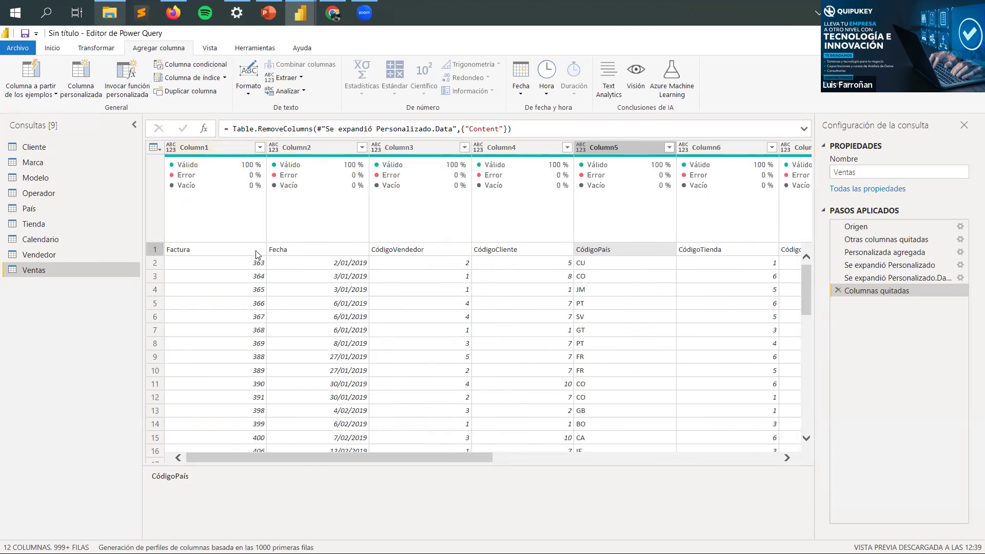
left_click(156, 250)
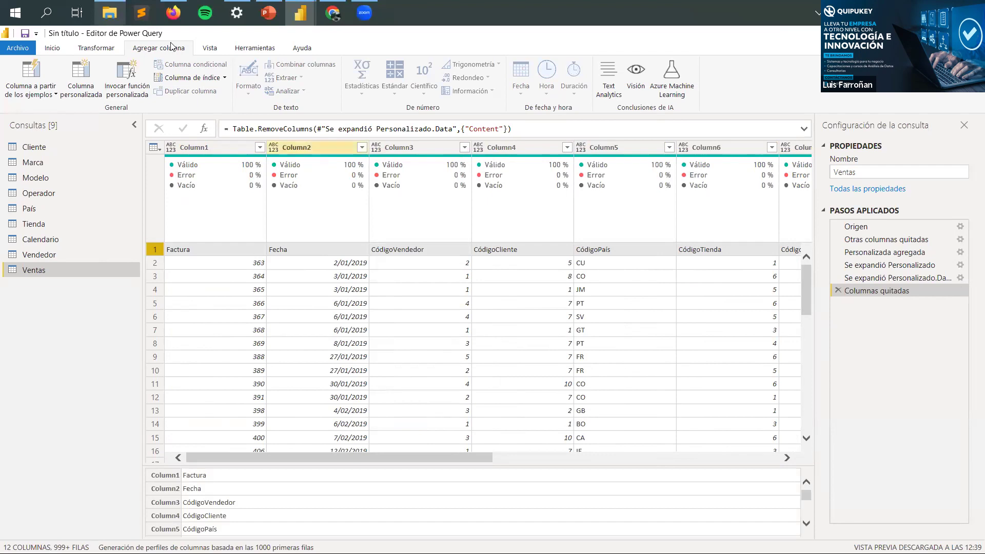
left_click(93, 51)
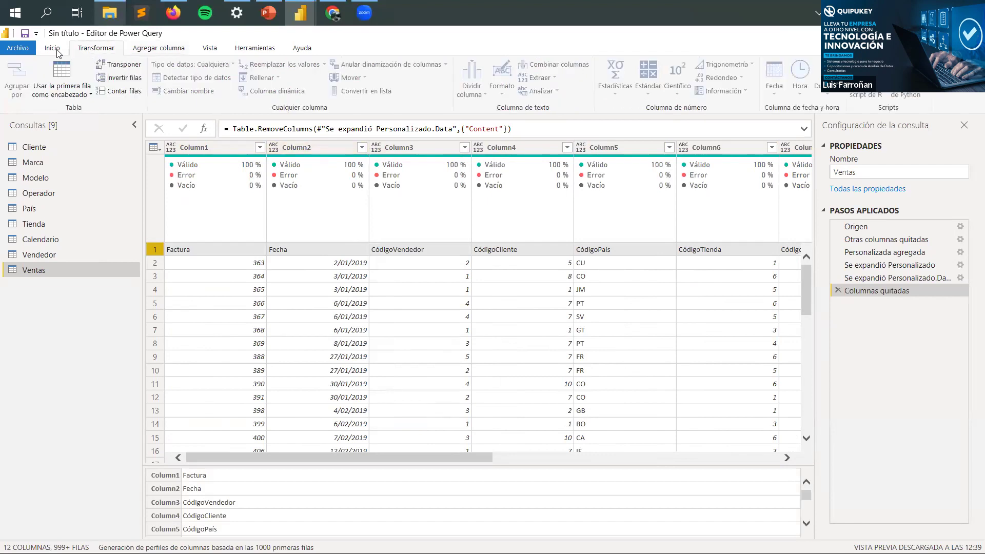
left_click(52, 49)
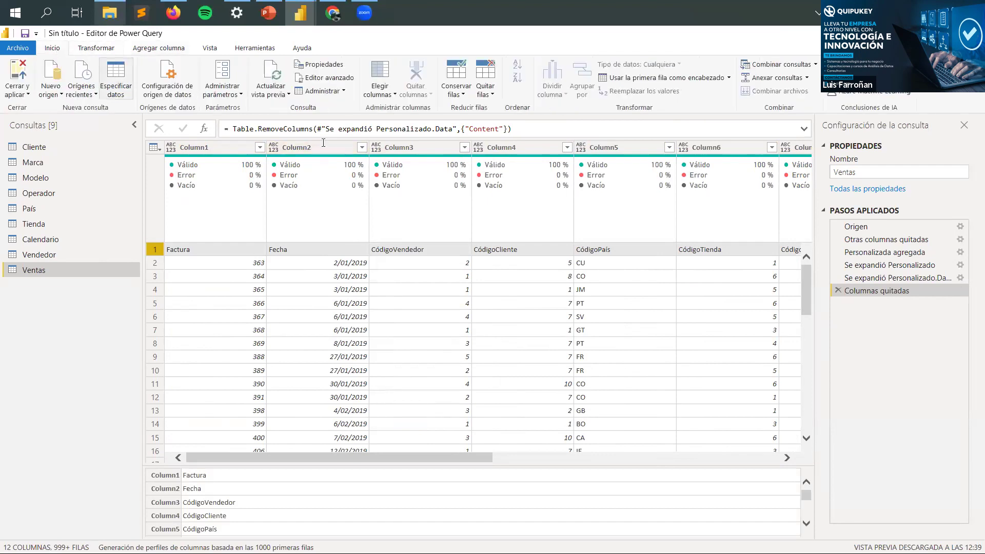
left_click(728, 77)
left_click(692, 93)
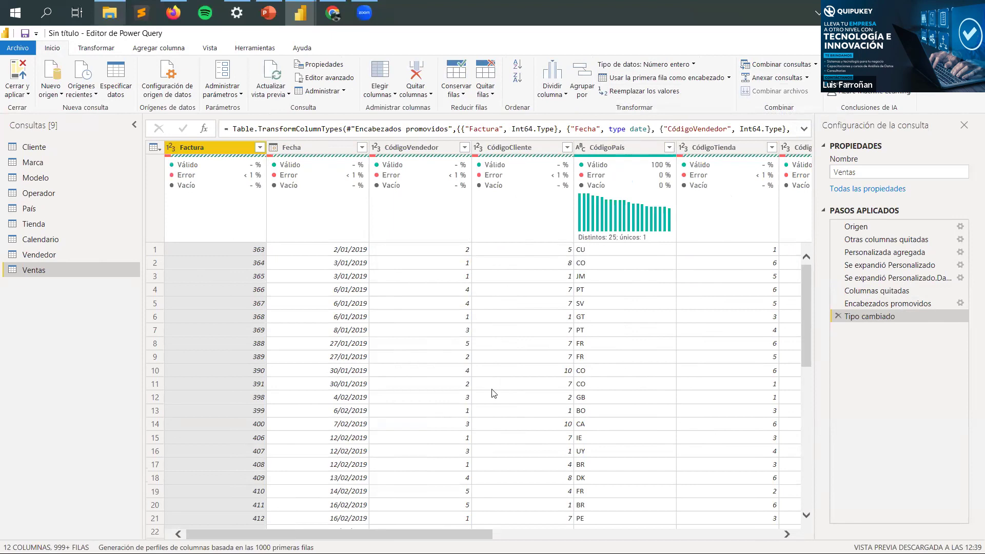
Step: Inspect the column quality errors of the Ventas query and delete its Tipo cambiado step
mouse_move(442, 531)
left_mouse_down()
mouse_move(727, 530)
mouse_move(442, 531)
left_mouse_up()
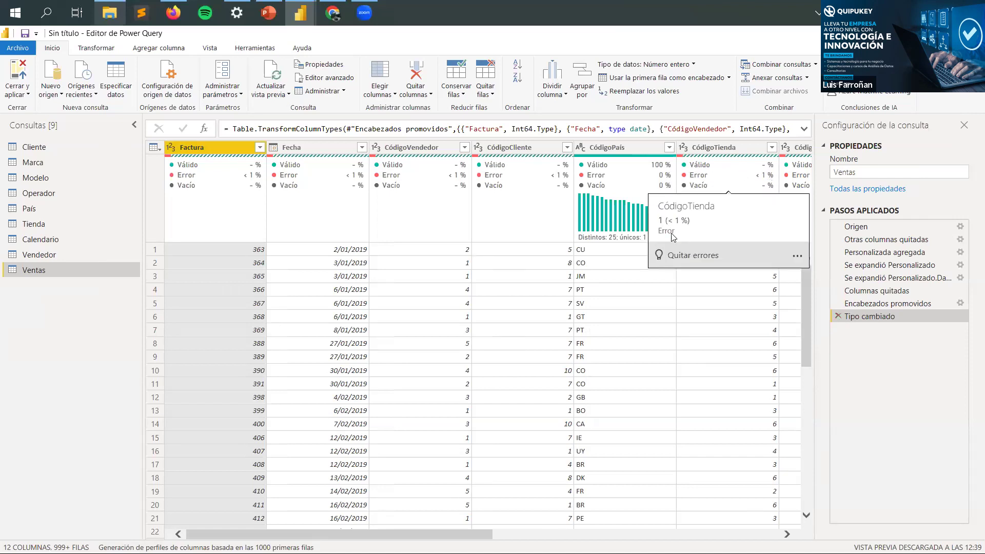
left_click(212, 47)
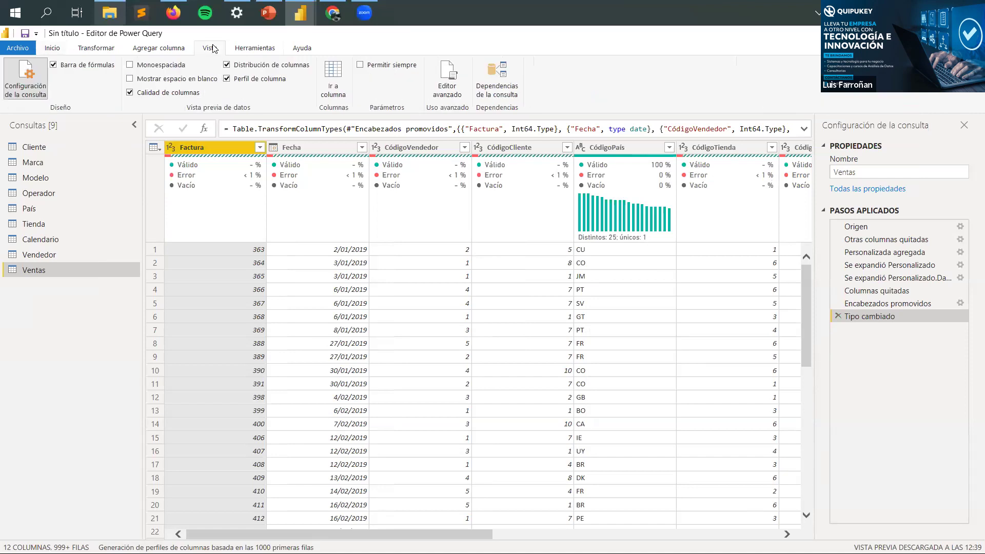
left_click(130, 93)
mouse_move(697, 171)
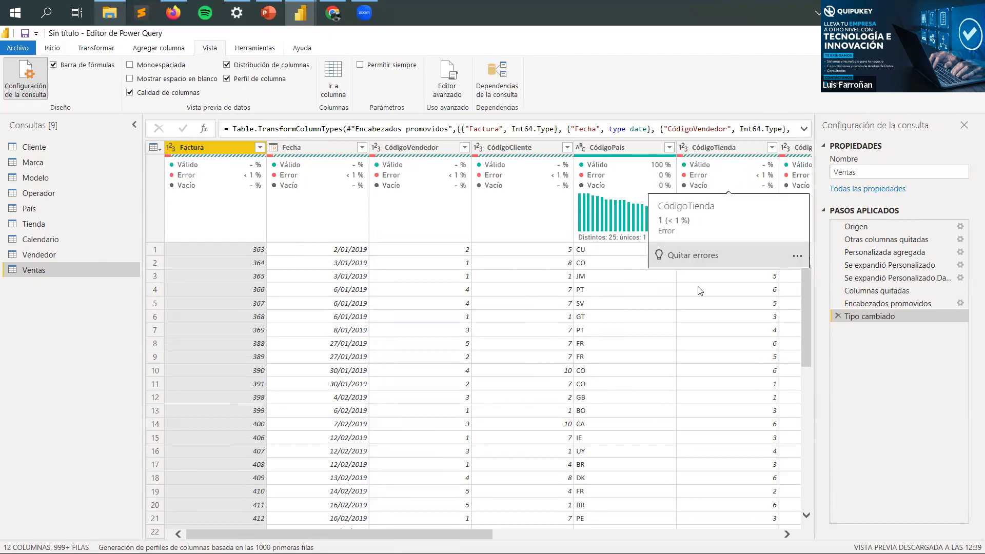
left_click(838, 317)
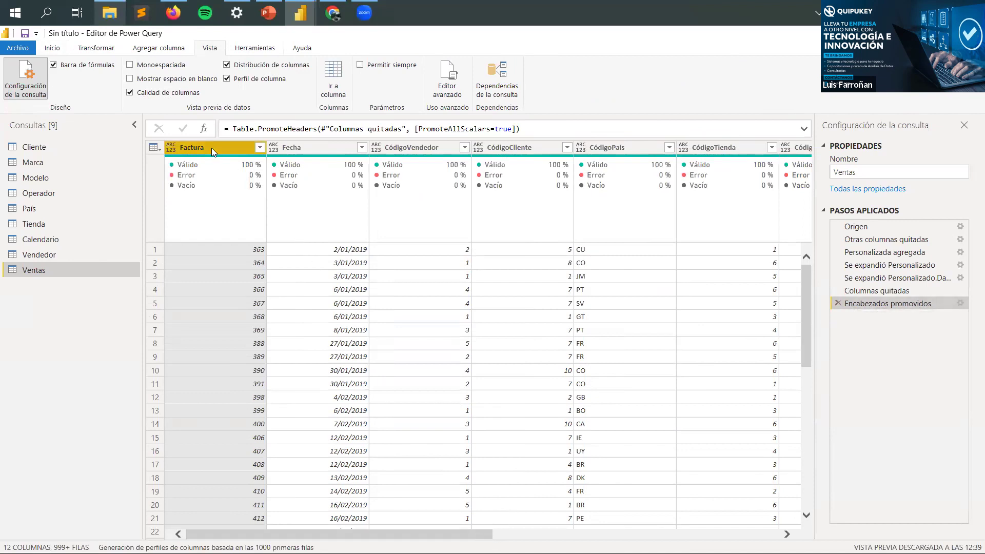
Step: Remove the Factura column from the Ventas query
mouse_move(208, 162)
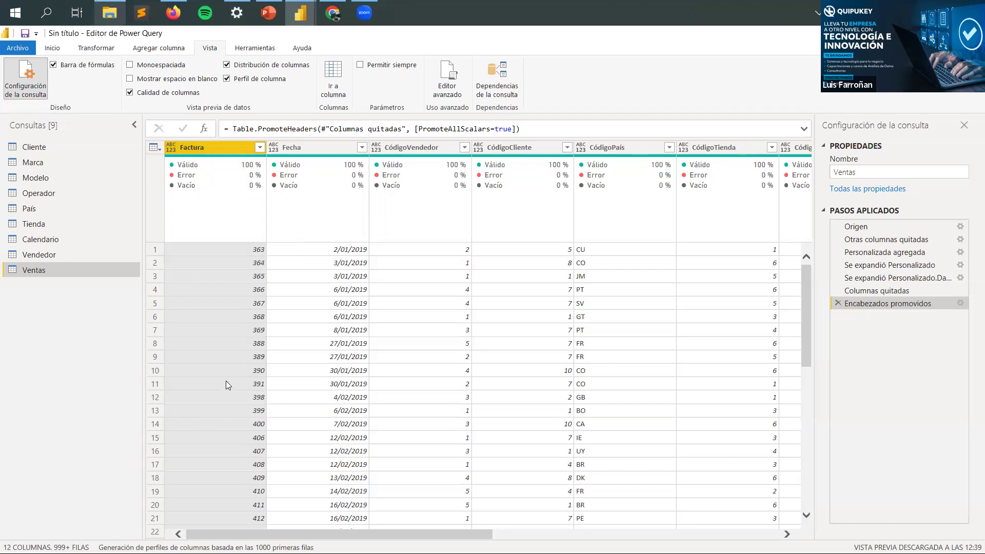
right_click(190, 149)
left_click(234, 175)
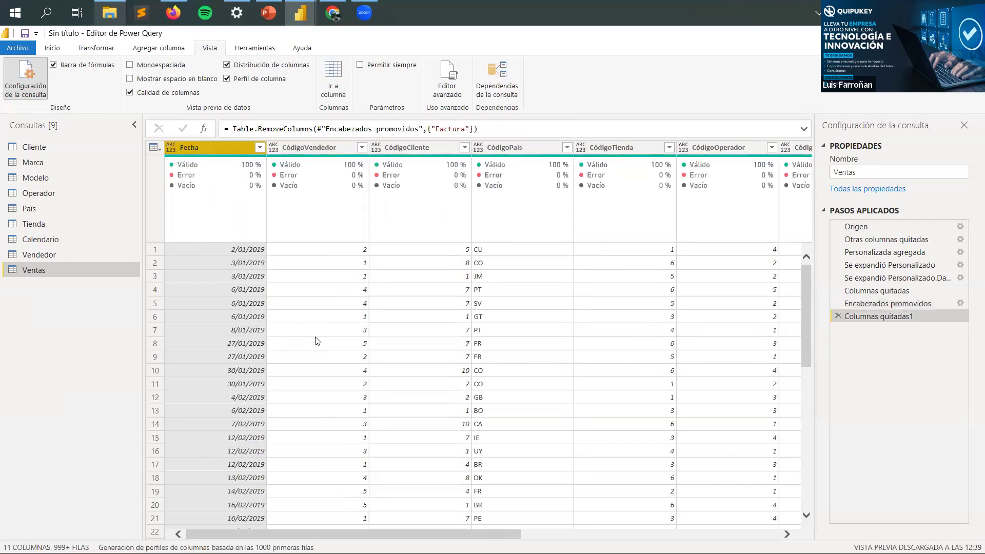
Step: Load all values of the CódigoVendedor column and filter out the rows containing the header text CódigoVendedor
left_click(305, 149)
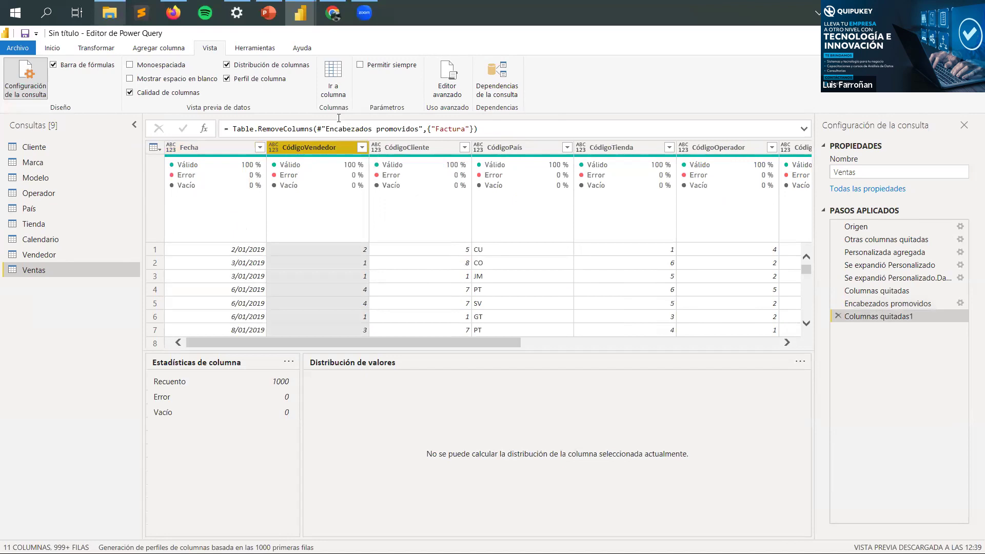
left_click(361, 149)
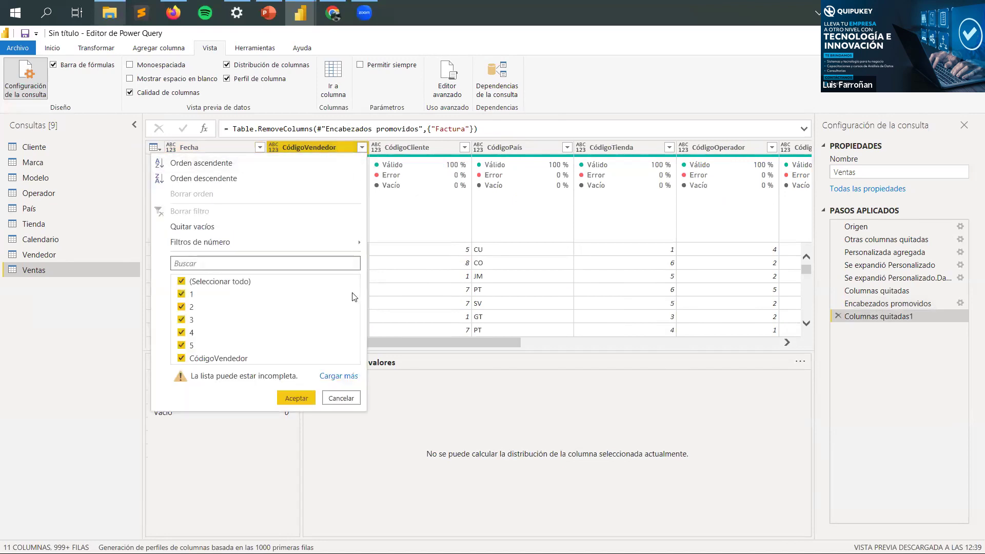
left_click(349, 380)
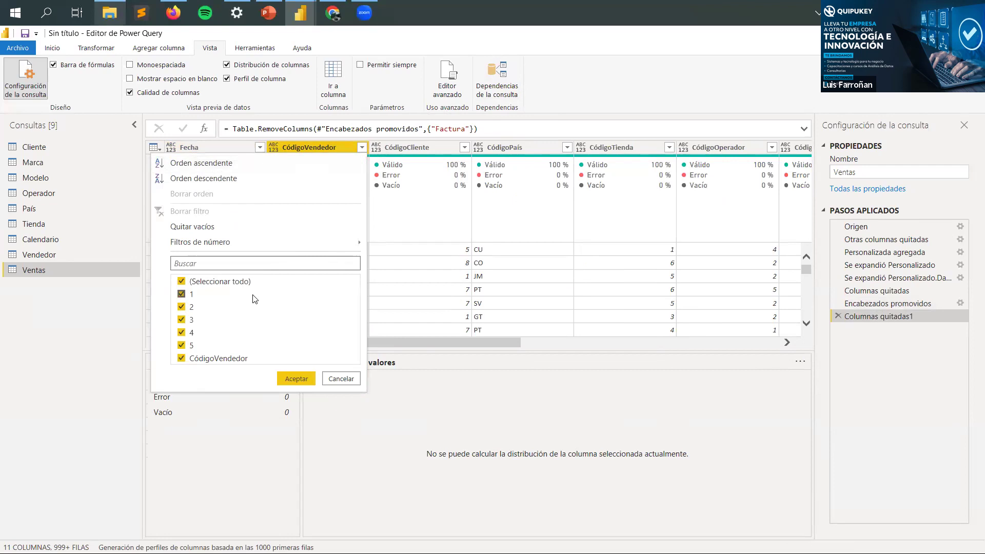
left_click(406, 177)
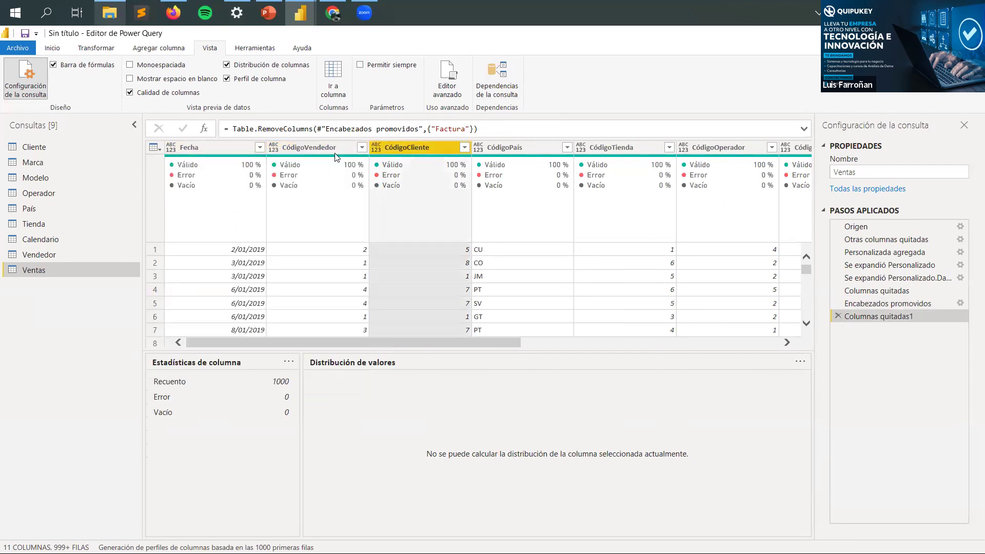
left_click(363, 148)
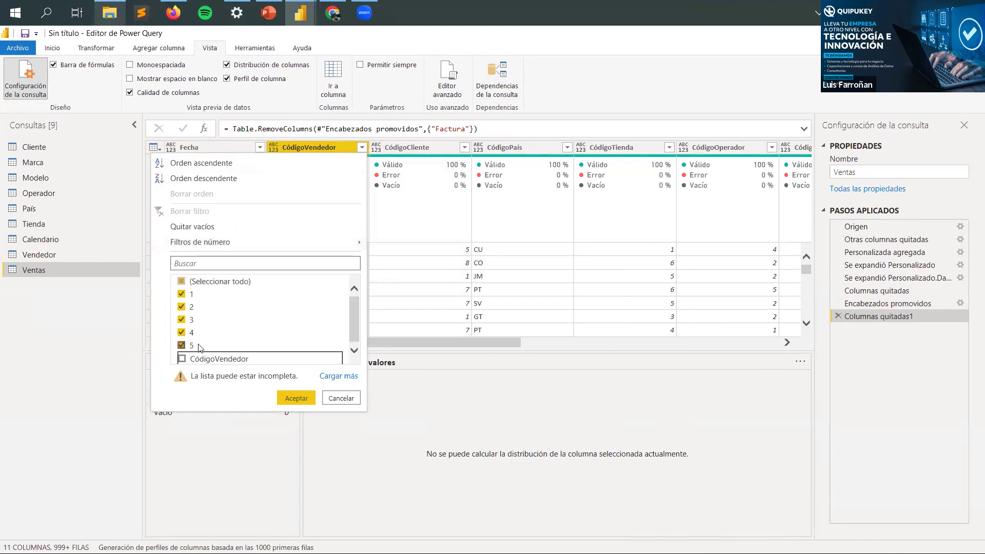
left_click(182, 358)
left_click(333, 376)
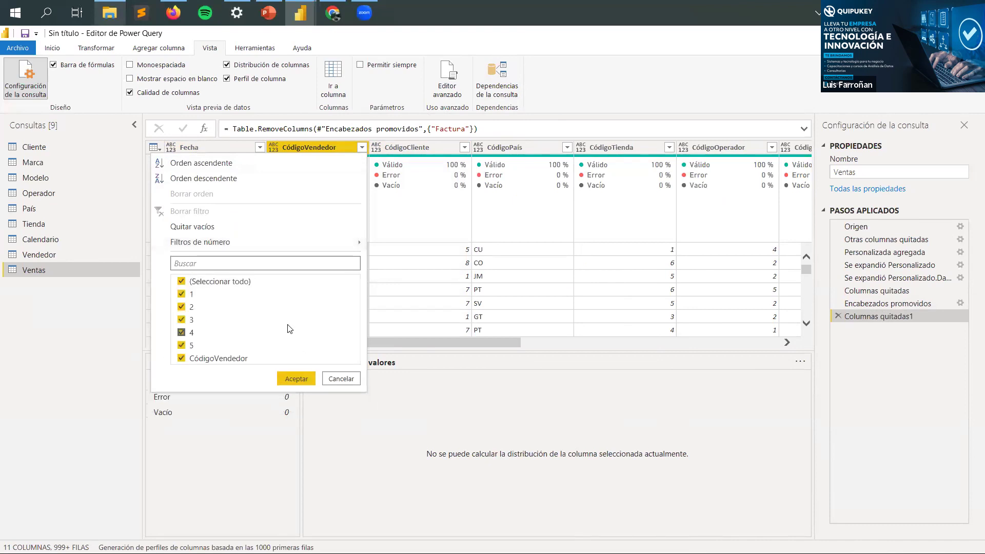
left_click(181, 358)
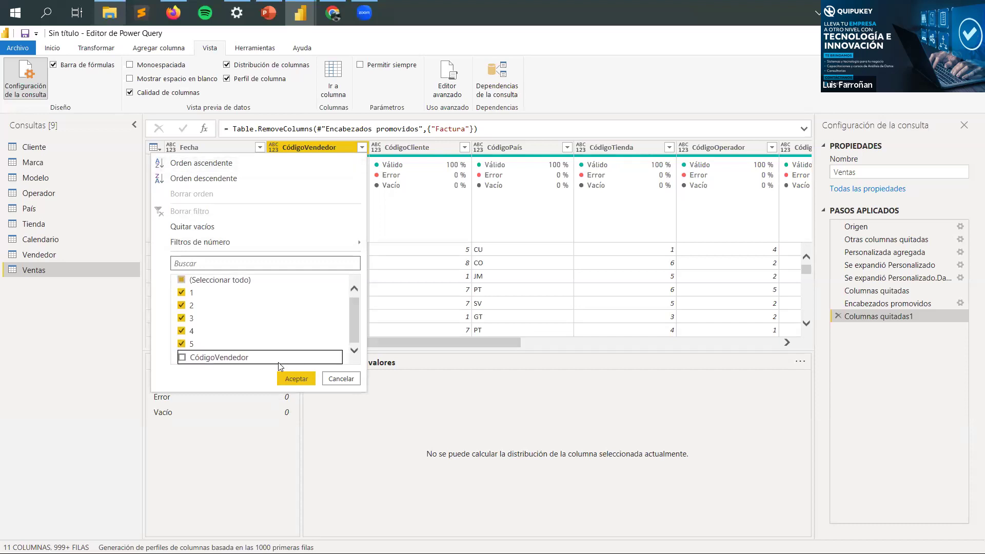
left_click(293, 376)
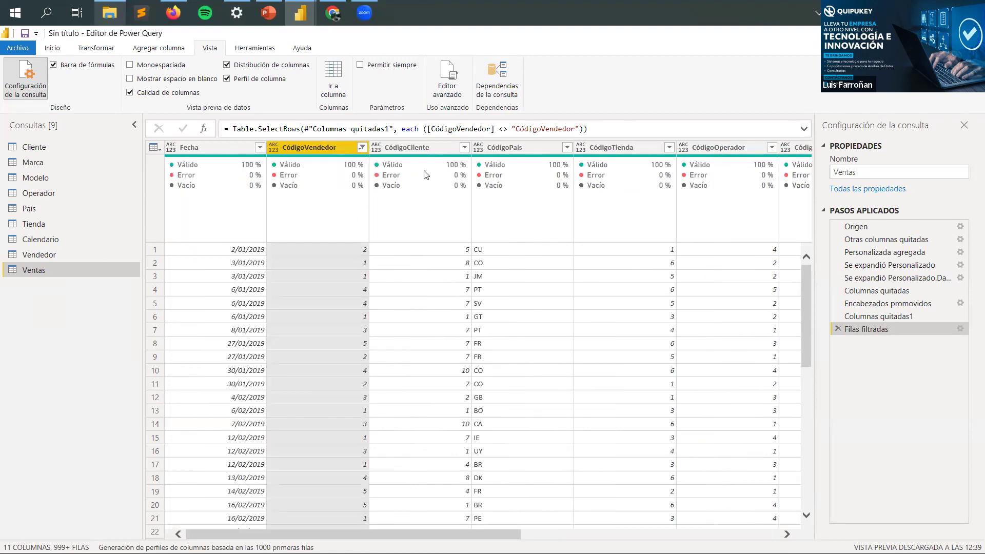
Step: Check the complete list of filter values in the CódigoCliente column for leftover header text
left_click(464, 147)
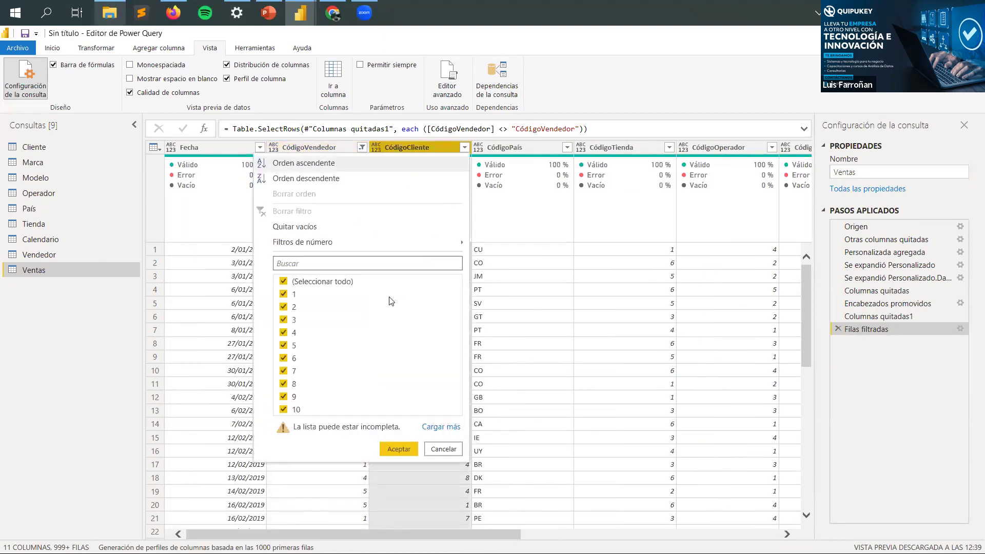
left_click(425, 428)
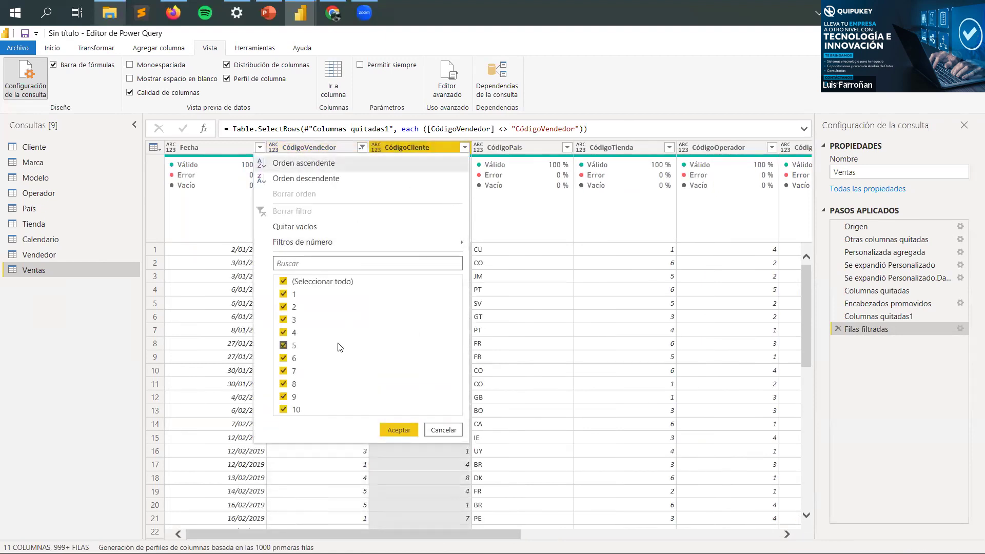
left_click(445, 430)
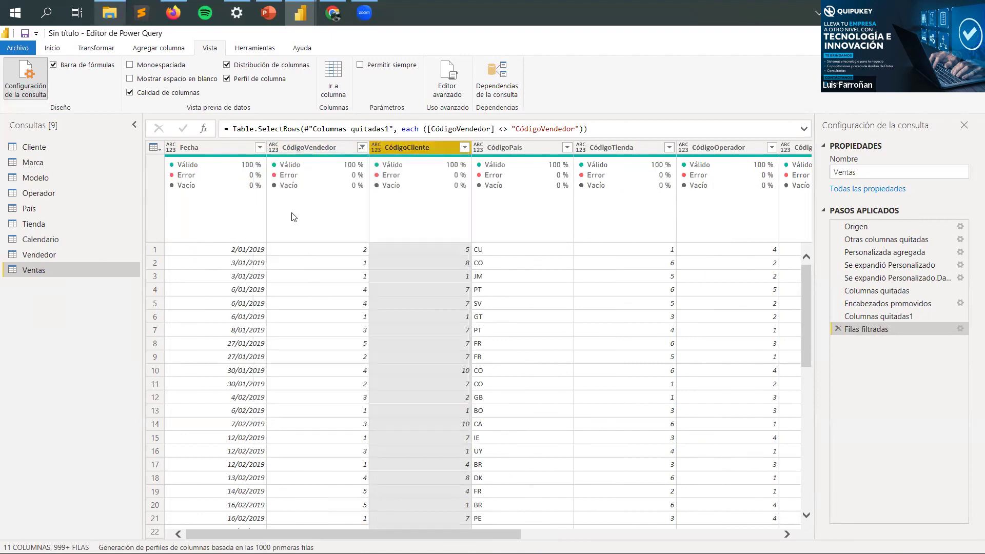
Step: Change the Fecha column of the Ventas query to the Fecha data type
left_click(236, 149)
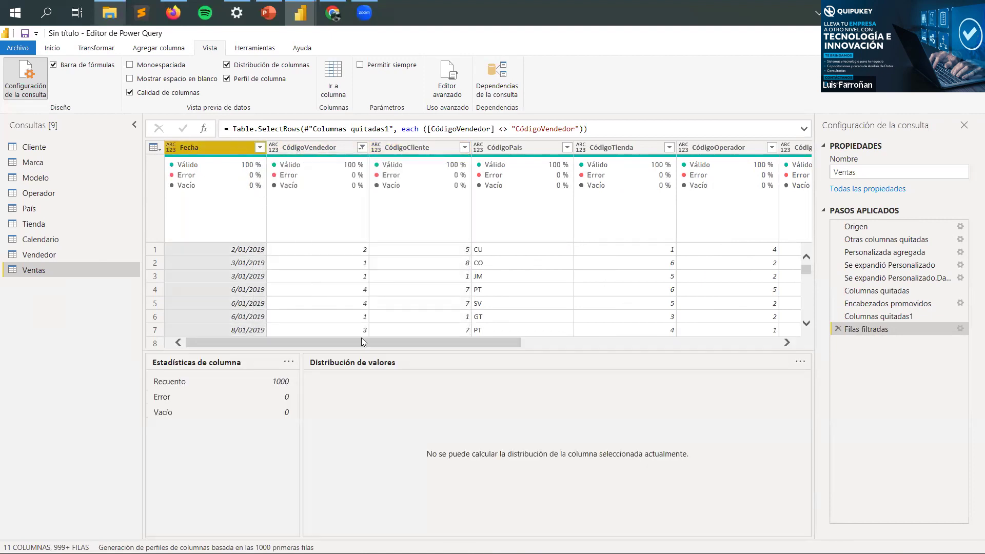
left_click(642, 343)
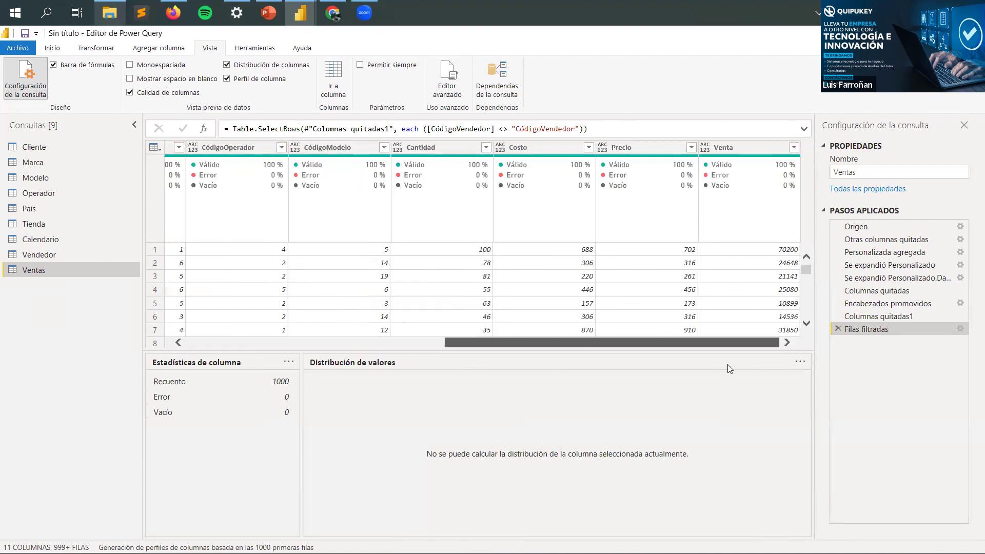
left_click(259, 342)
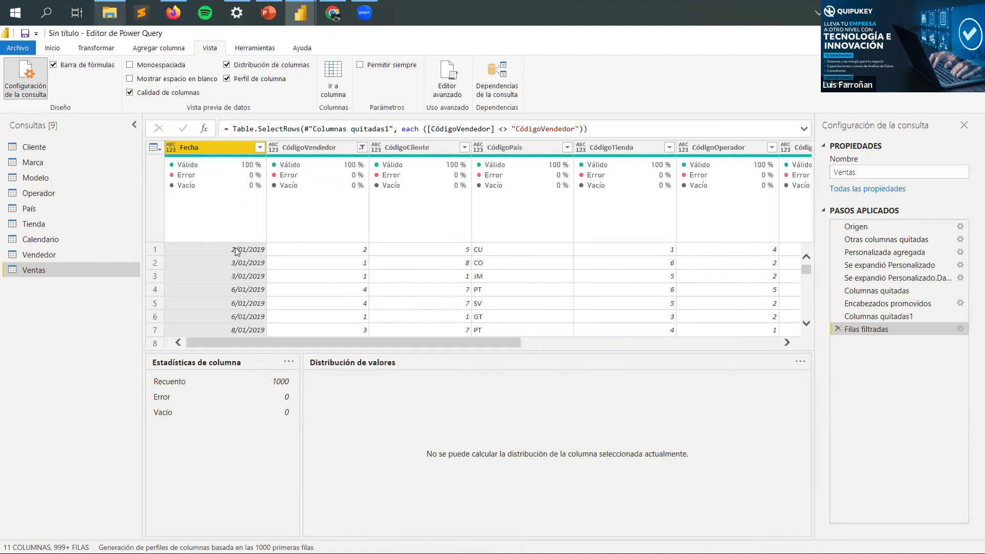
right_click(191, 148)
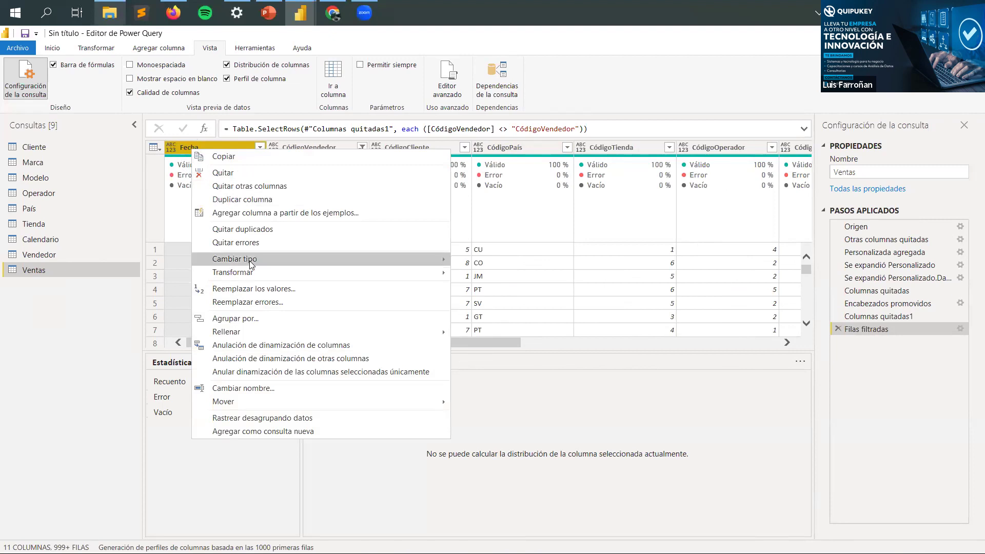
mouse_move(254, 260)
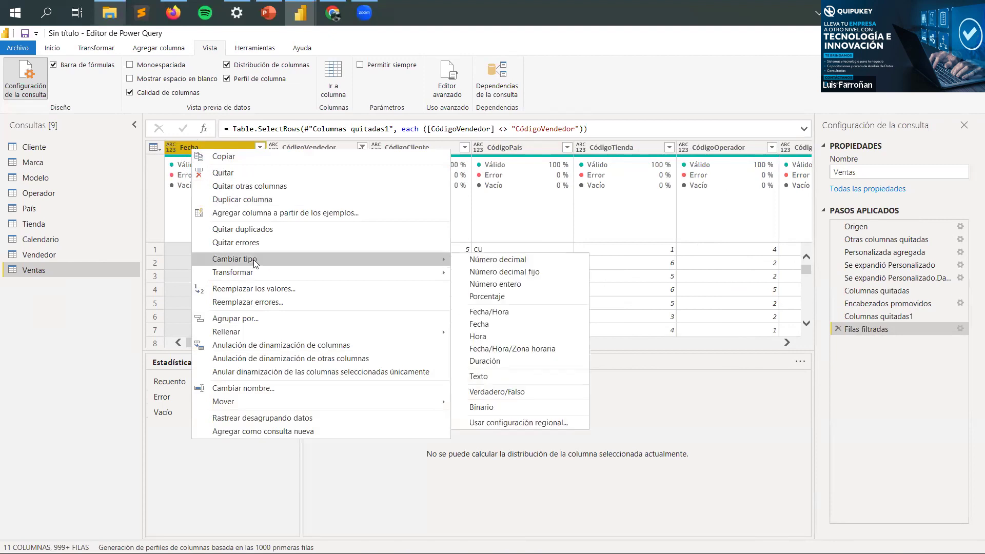
left_click(510, 331)
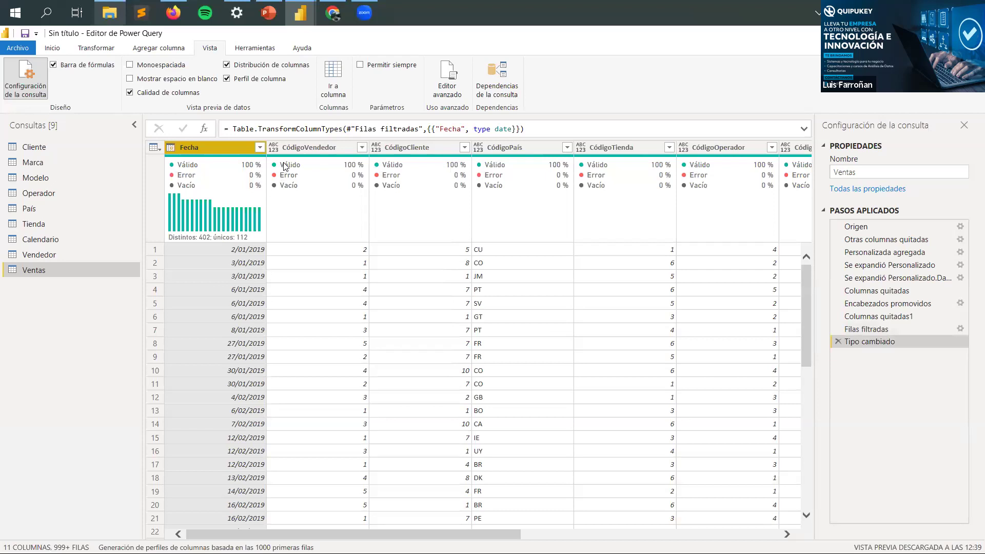
Step: Change the CódigoVendedor and CódigoCliente columns to the Número entero data type
left_click(291, 148)
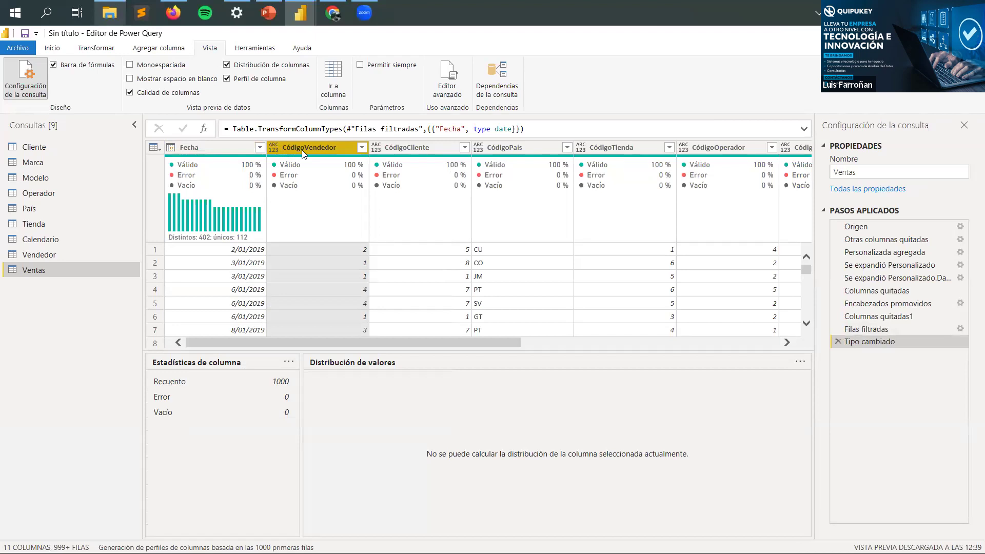
left_click(275, 150)
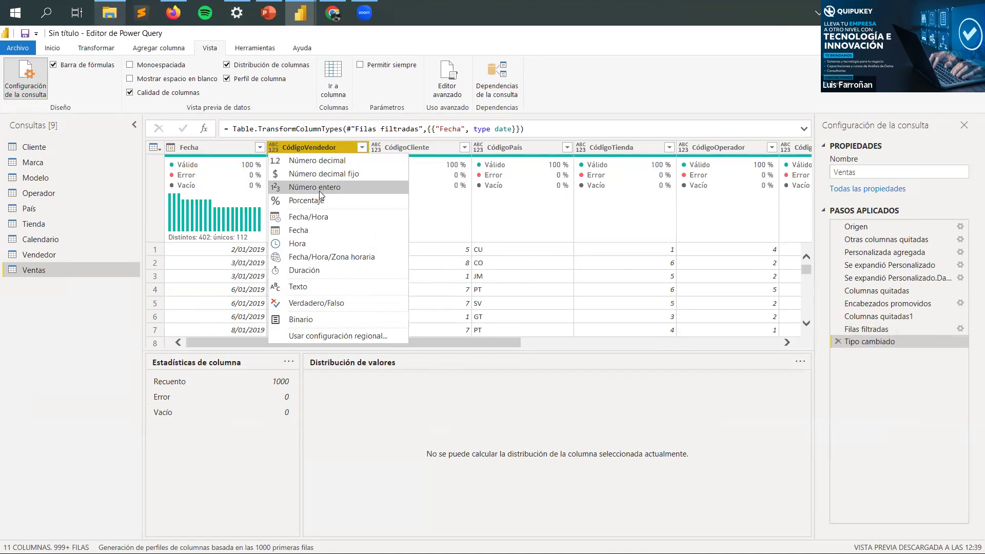
key("Escape")
left_click(410, 149)
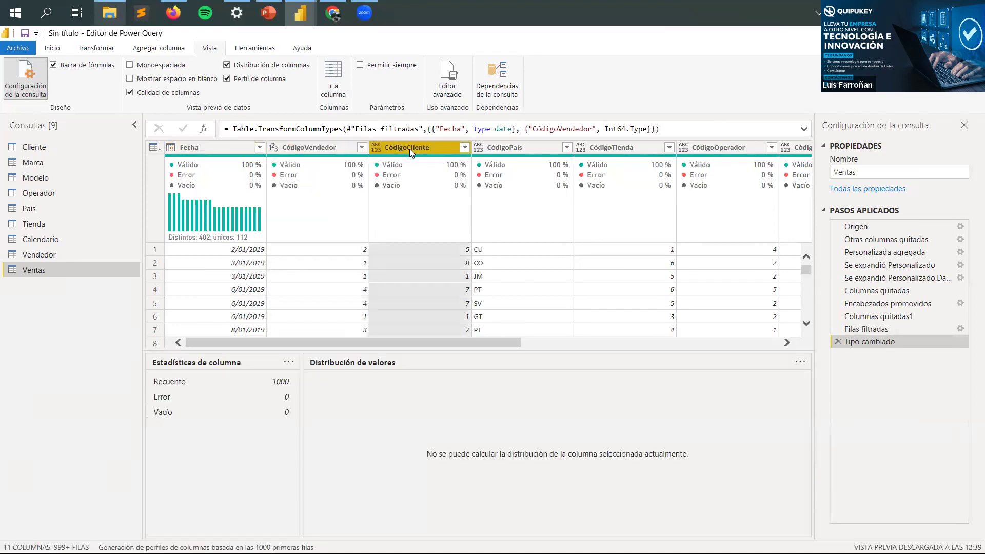
left_click(379, 148)
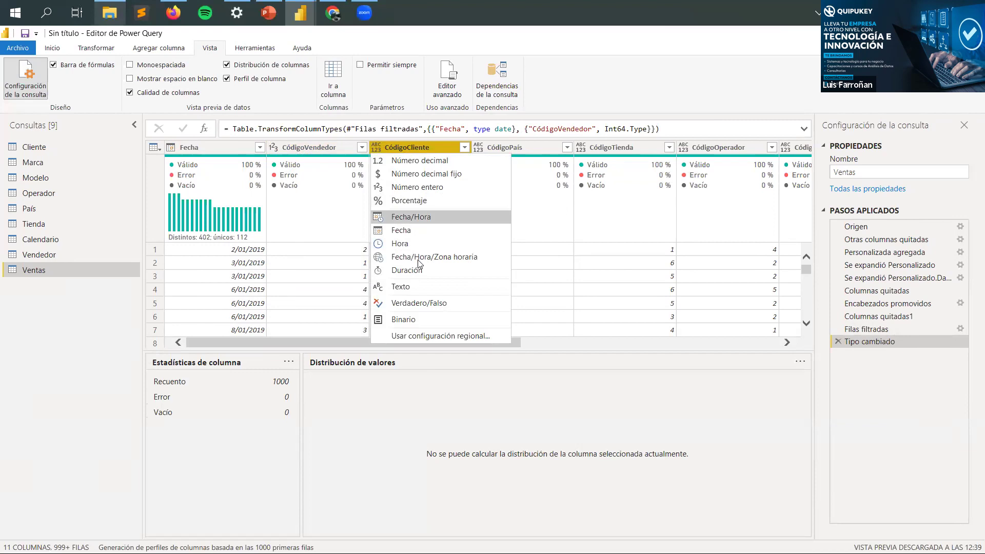
left_click(421, 188)
Step: Change the CódigoPaís column to the Texto data type
left_click(513, 147)
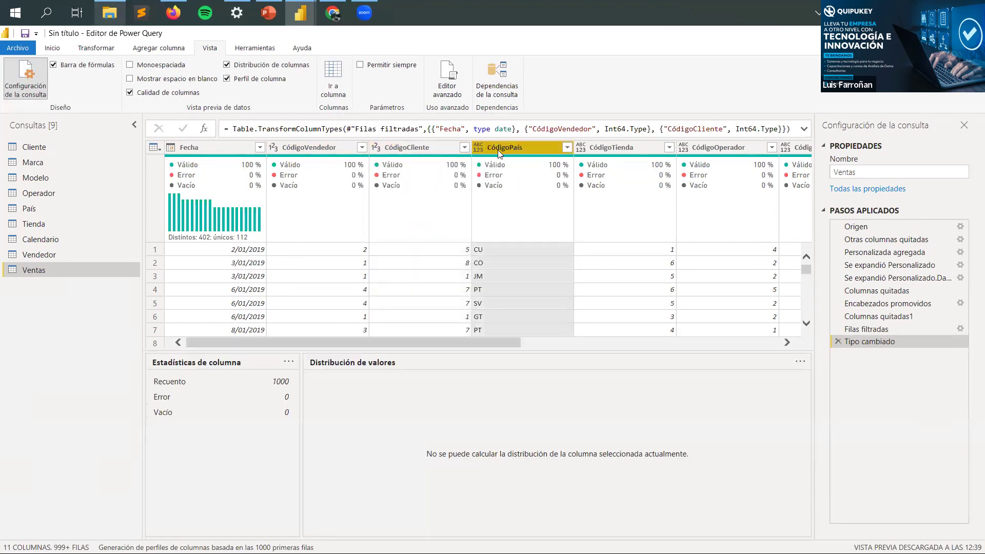
left_click(479, 147)
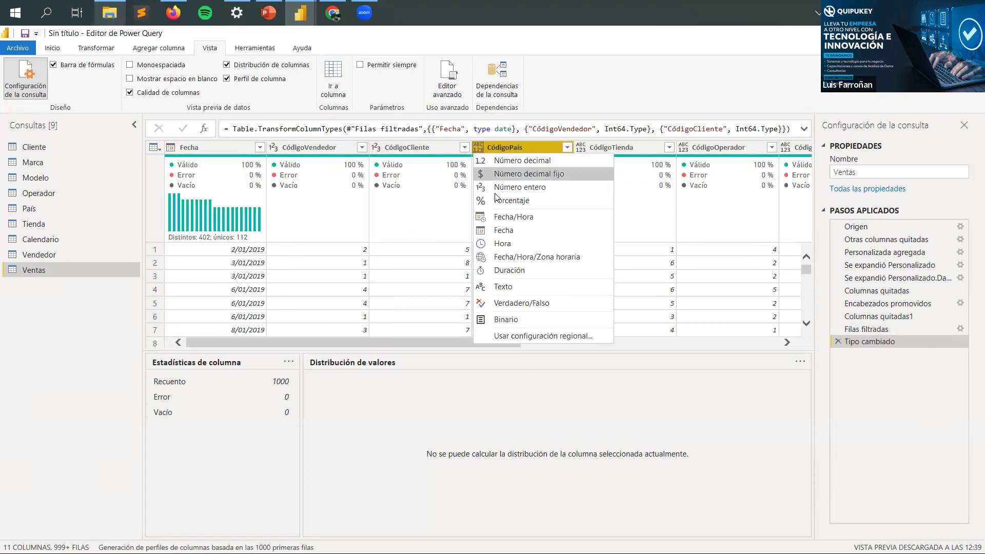
left_click(508, 286)
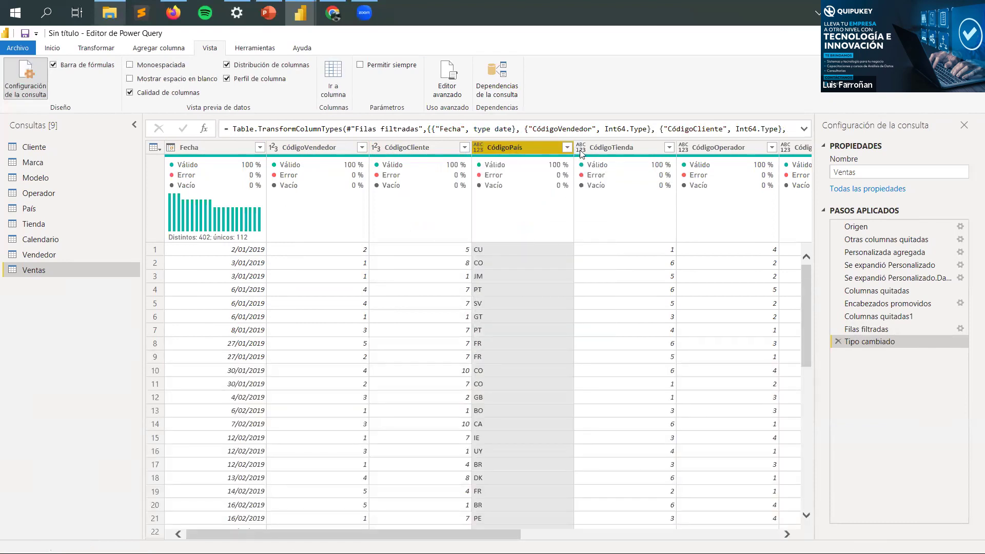
Step: Change the CódigoTienda, CódigoOperador, CódigoModelo and Cantidad columns together to the Número entero data type
left_click(592, 151)
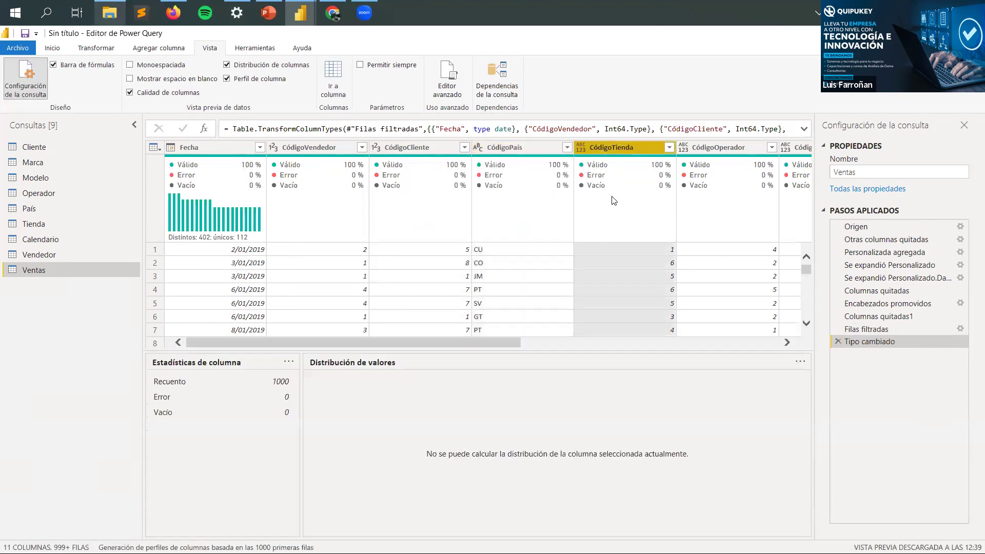
left_click(788, 342)
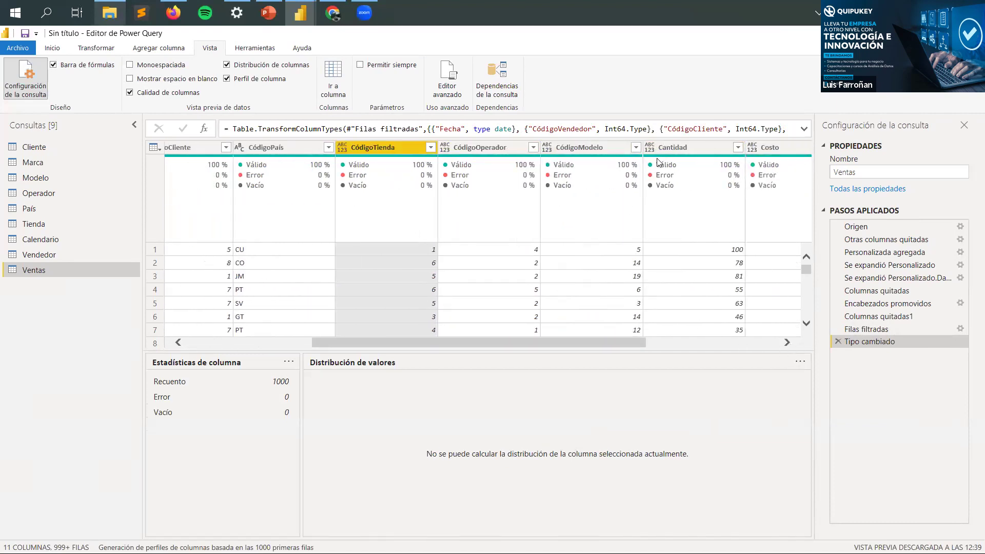
left_click(686, 149, "shift")
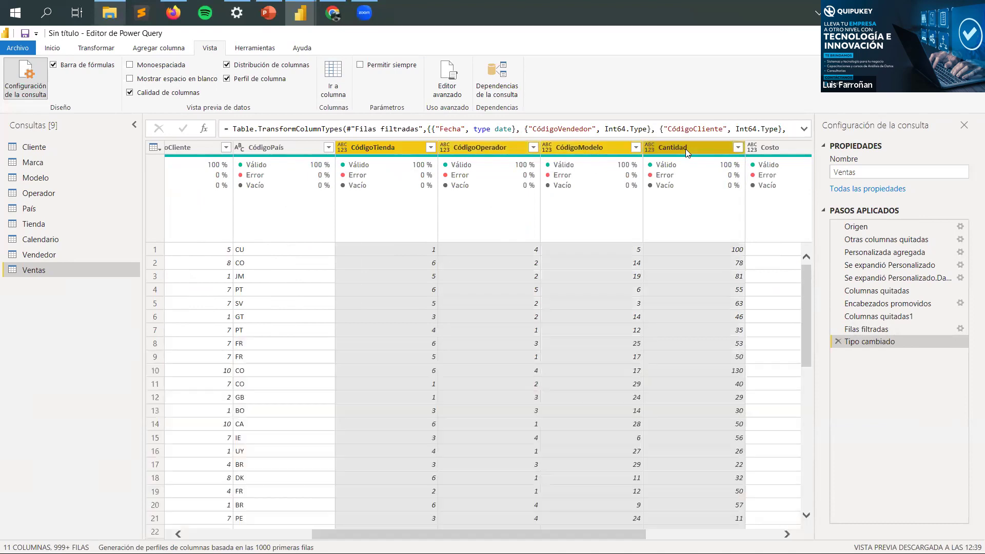
right_click(491, 153)
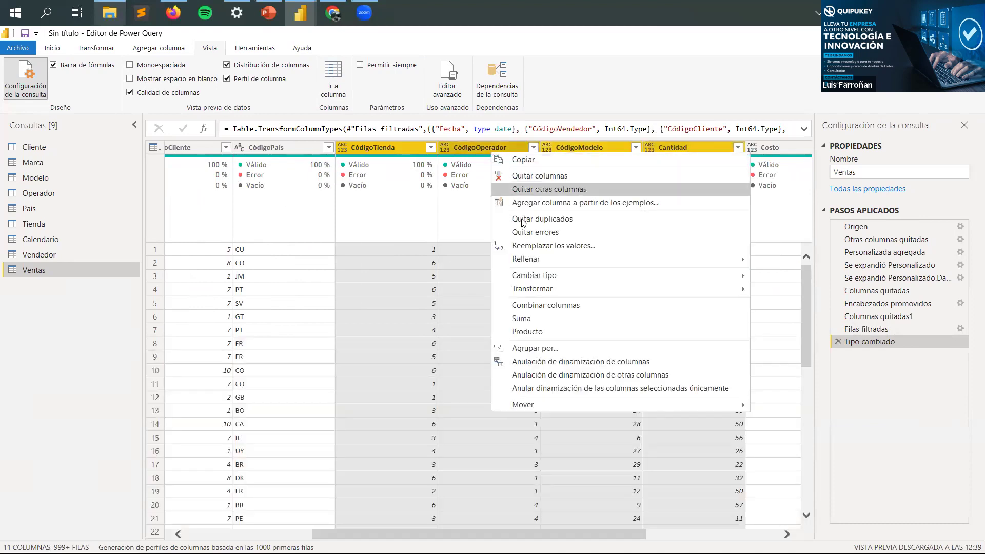
mouse_move(621, 277)
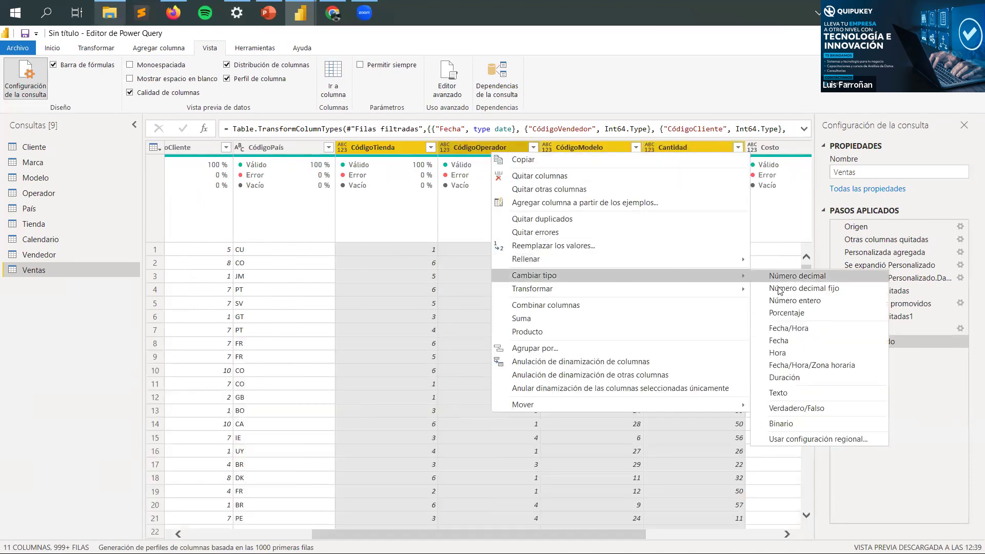
left_click(794, 300)
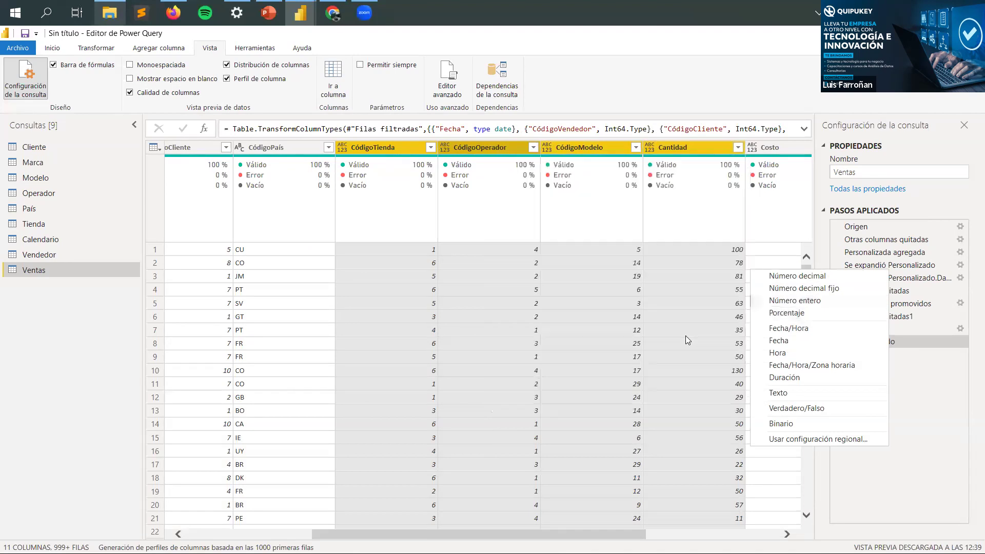
Step: Change the Costo, Precio and Venta columns together to the Número decimal data type and review the Ventas rows
left_click_drag(616, 533, 750, 534)
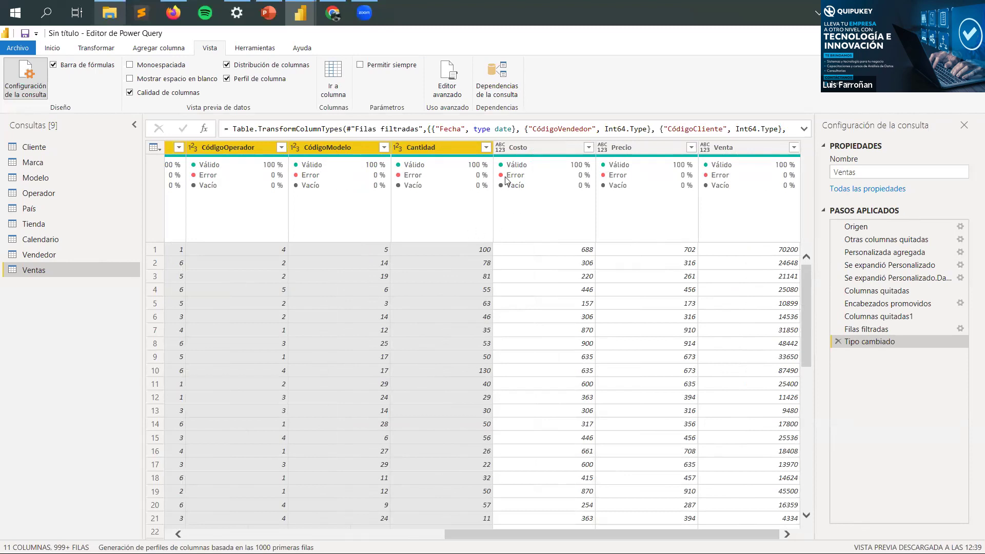
left_click(509, 149)
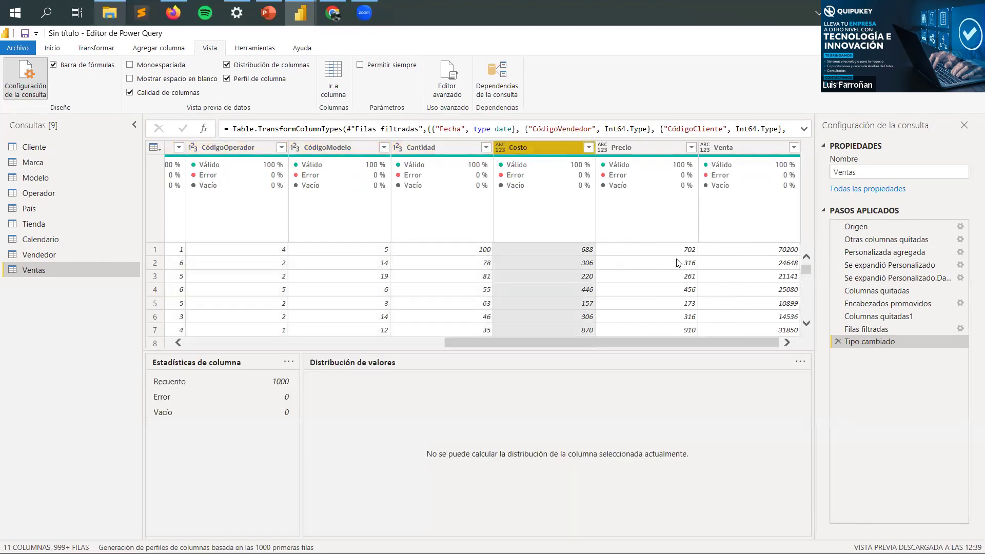
left_click(727, 149, "shift")
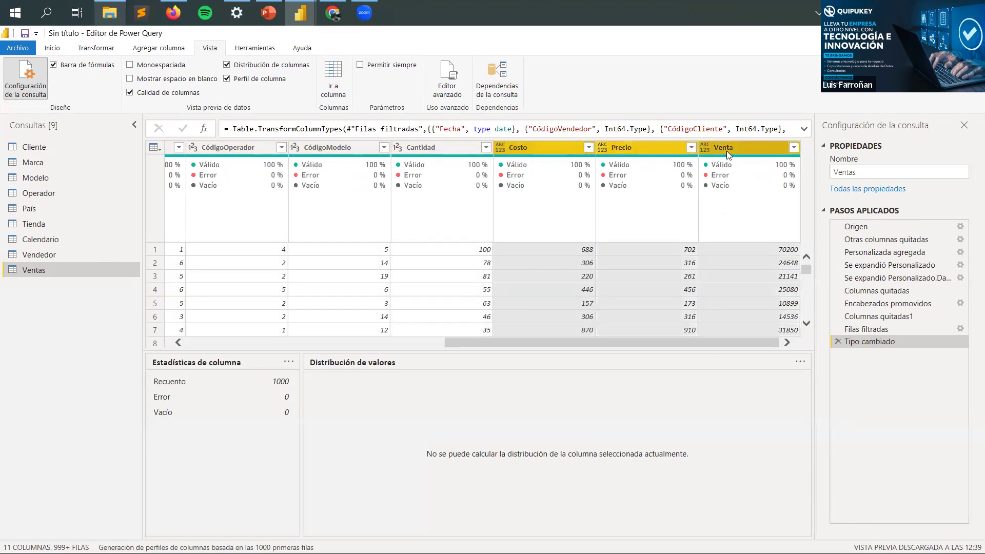
right_click(623, 148)
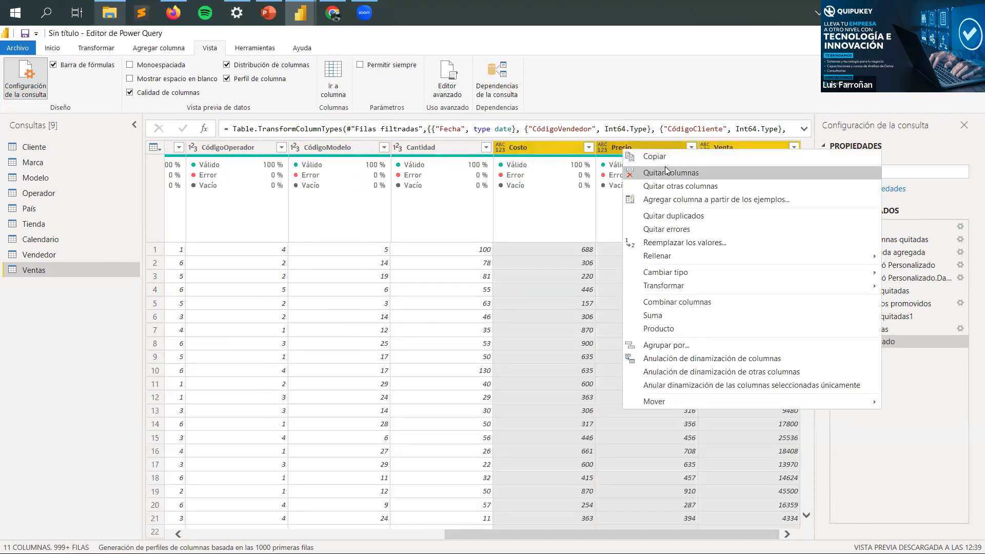
mouse_move(694, 267)
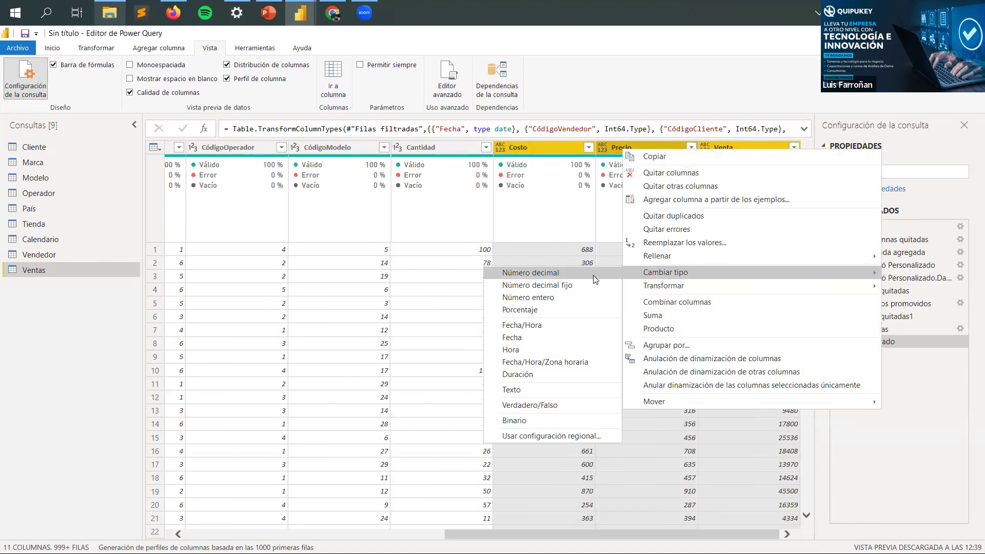
left_click(565, 277)
scroll(622, 456, "down", 5)
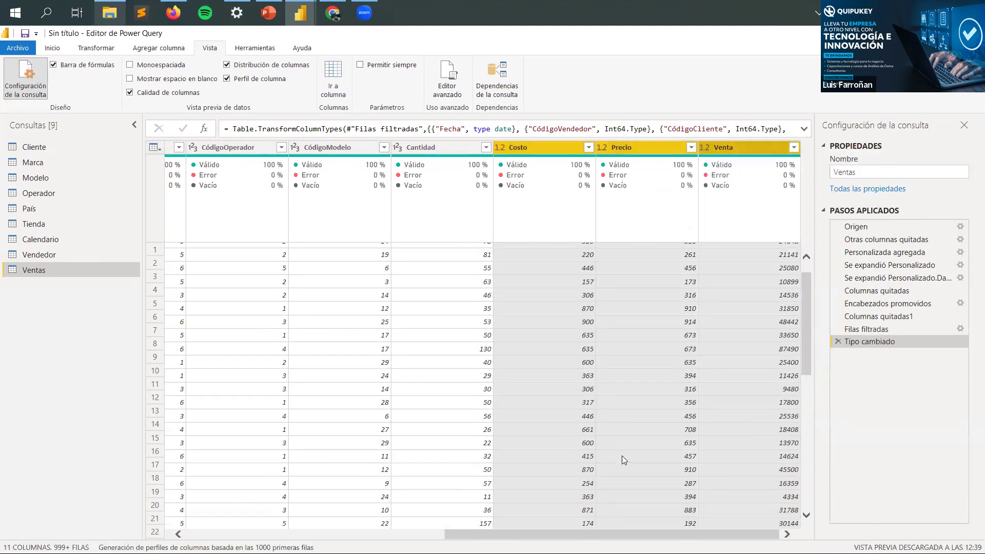
scroll(496, 480, "left", 10)
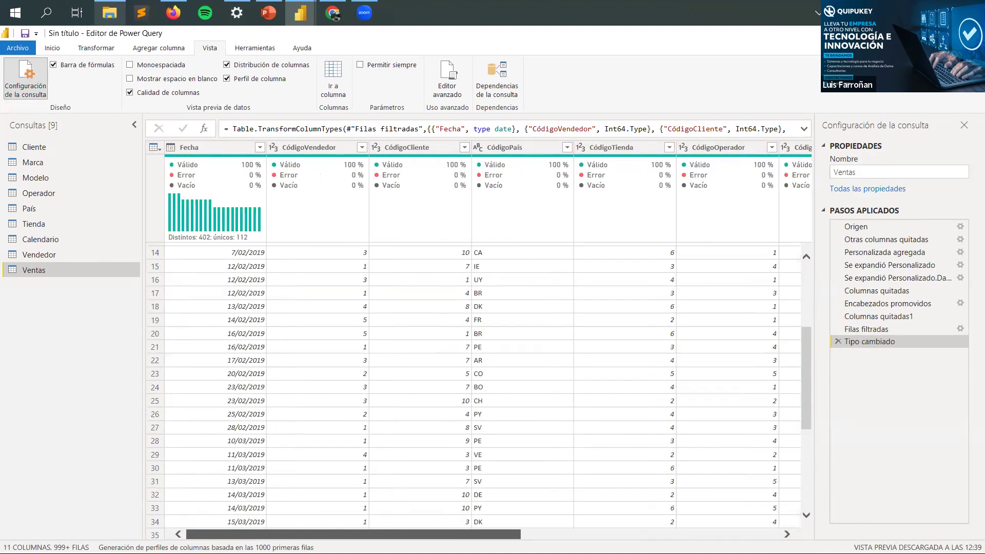
scroll(470, 323, "down", 20)
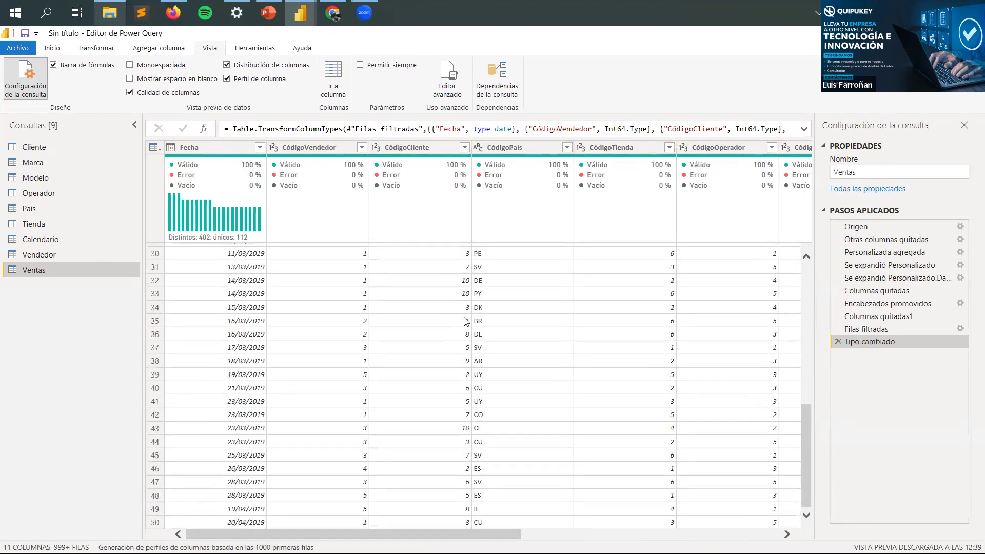
scroll(382, 310, "up", 20)
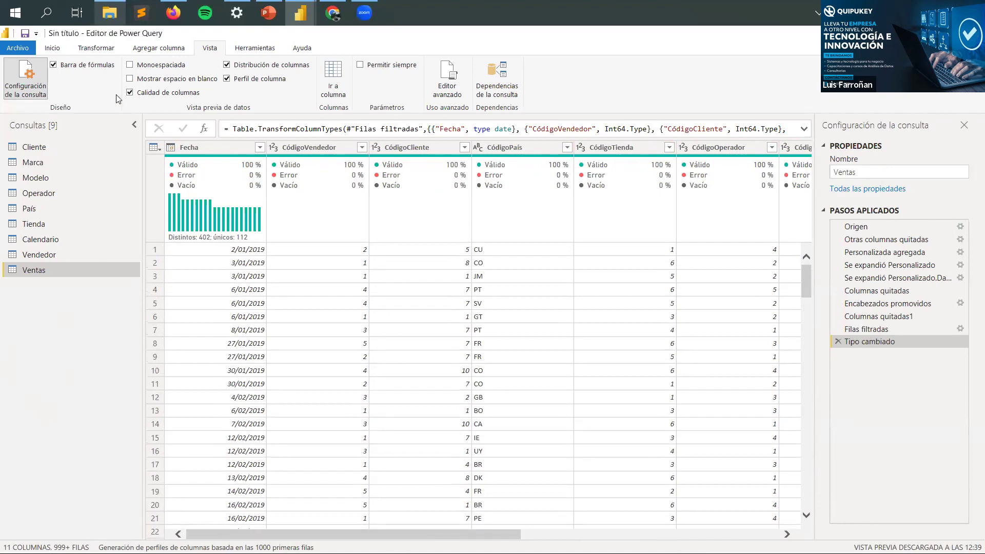
left_click(54, 48)
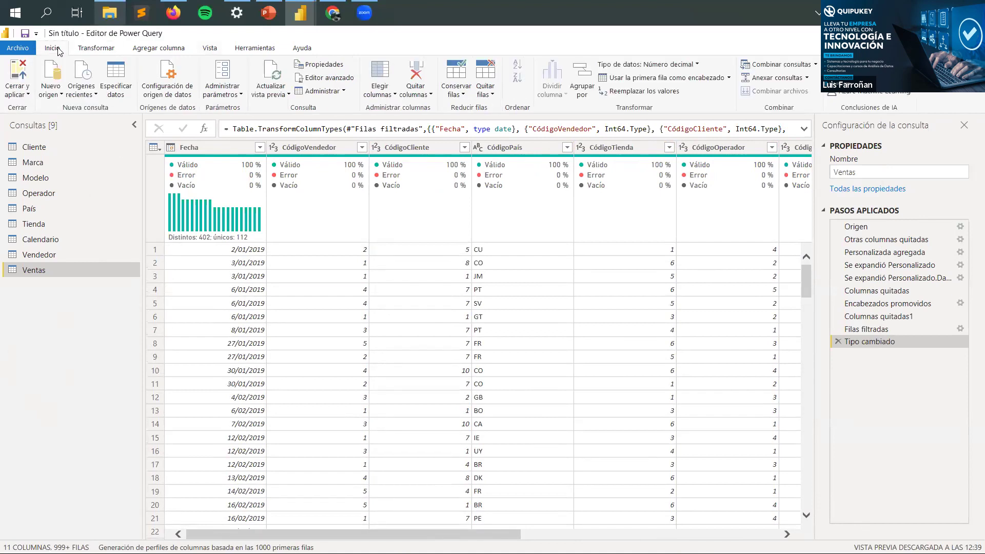
left_click(58, 95)
left_click(252, 262)
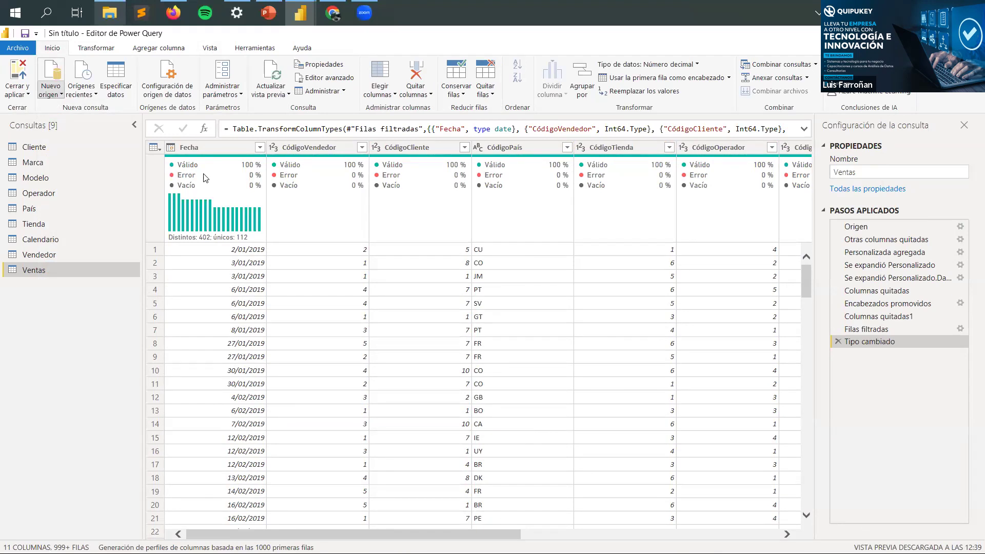
Step: Switch to File Explorer, check the files in the ProyeccionVentas folder and return to the Caso Práctico - CIP folder
left_click(112, 13)
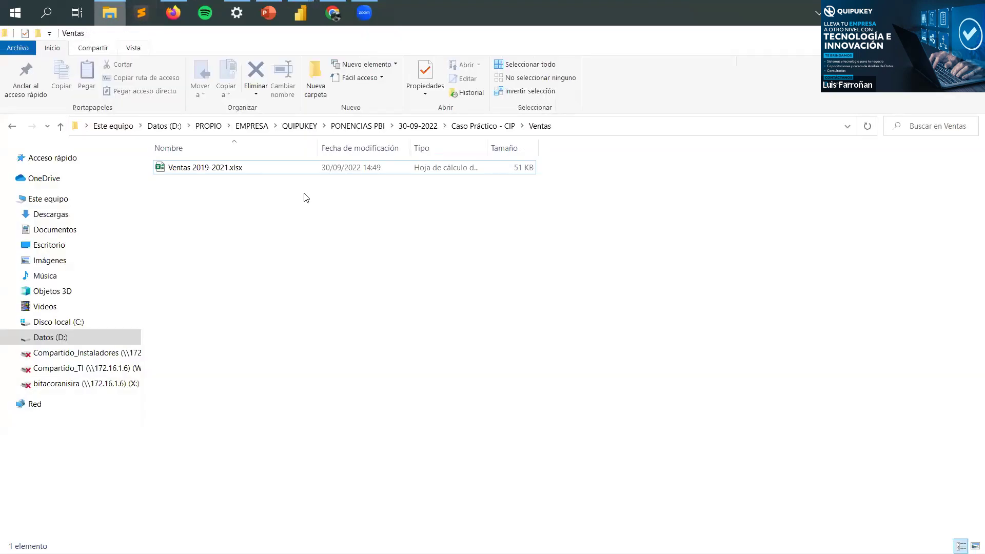
left_click(463, 128)
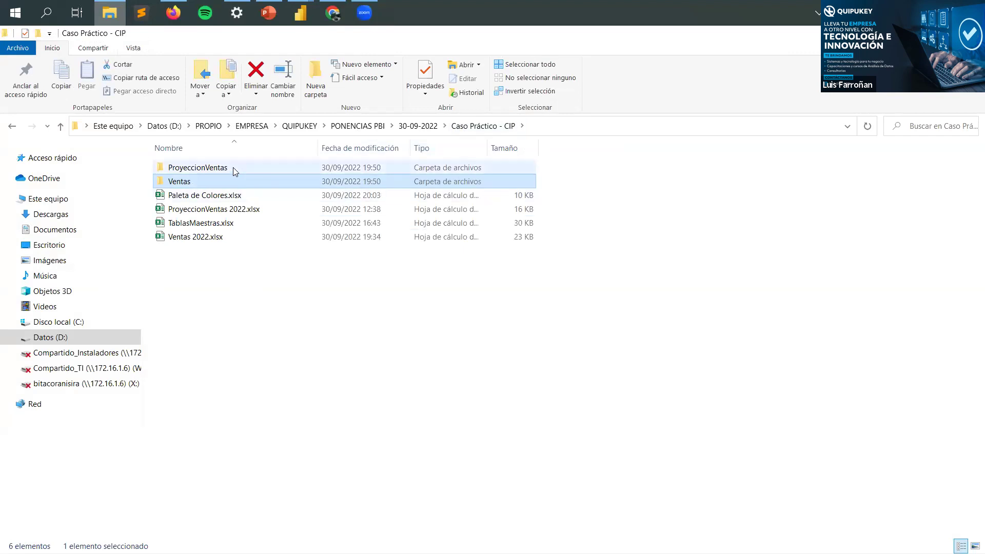
double_click(233, 169)
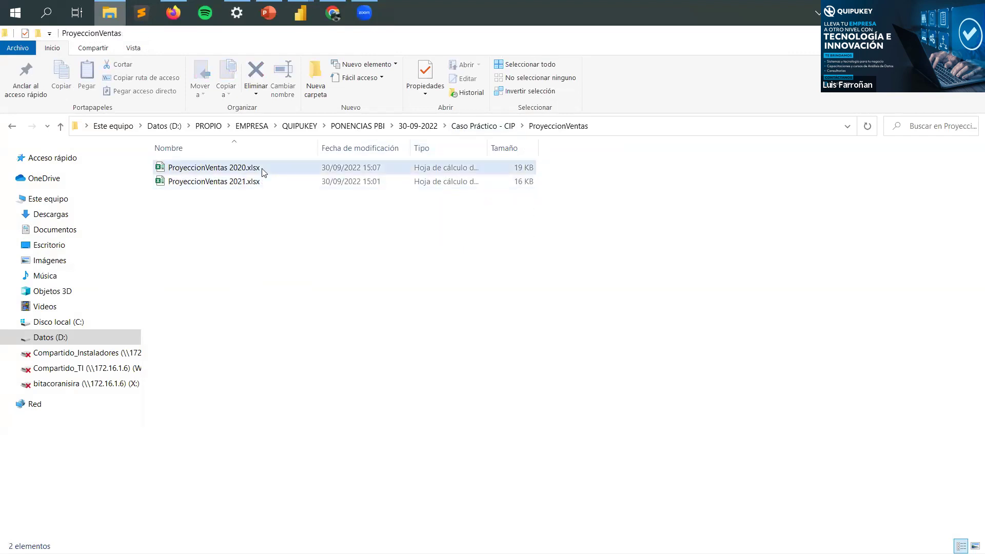
double_click(263, 171)
left_click(264, 182)
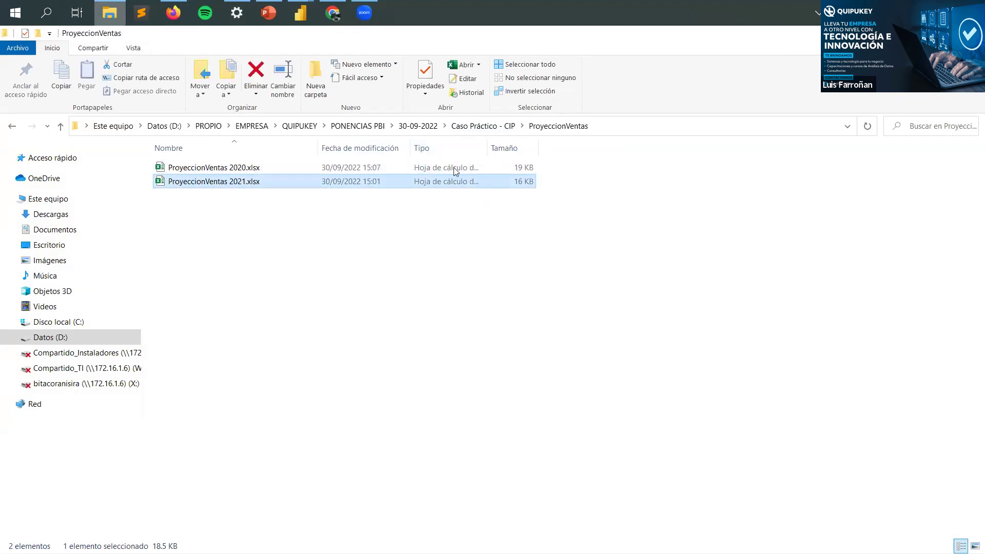
left_click(472, 128)
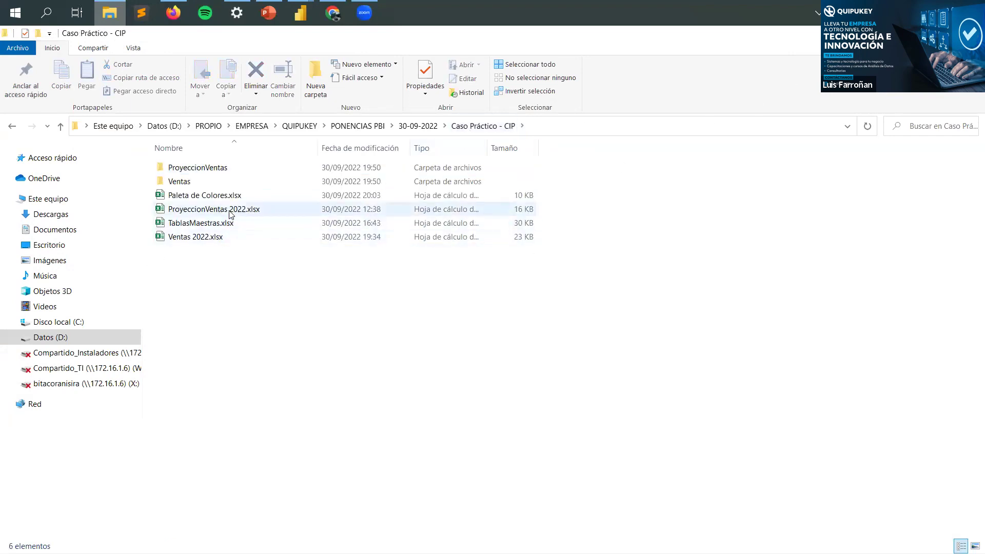
Step: Switch back to Power Query and start a new Carpeta connection from the Archivo data sources
left_click(264, 211)
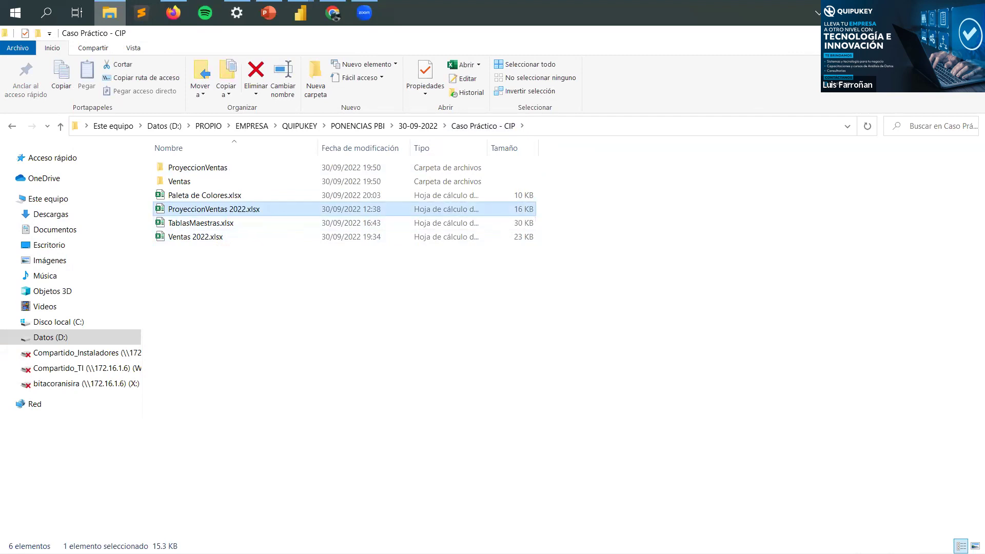
key("alt+Tab")
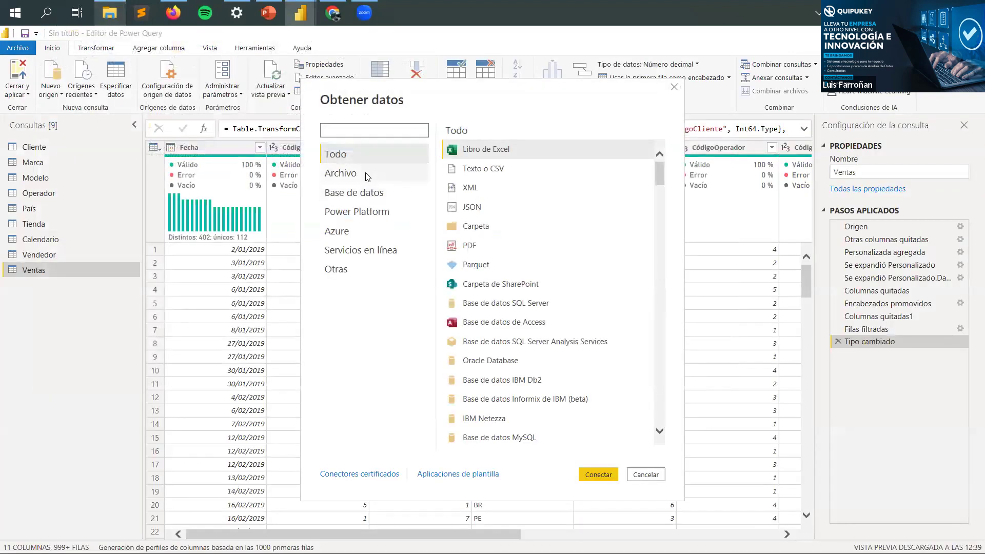
left_click(367, 175)
left_click(476, 227)
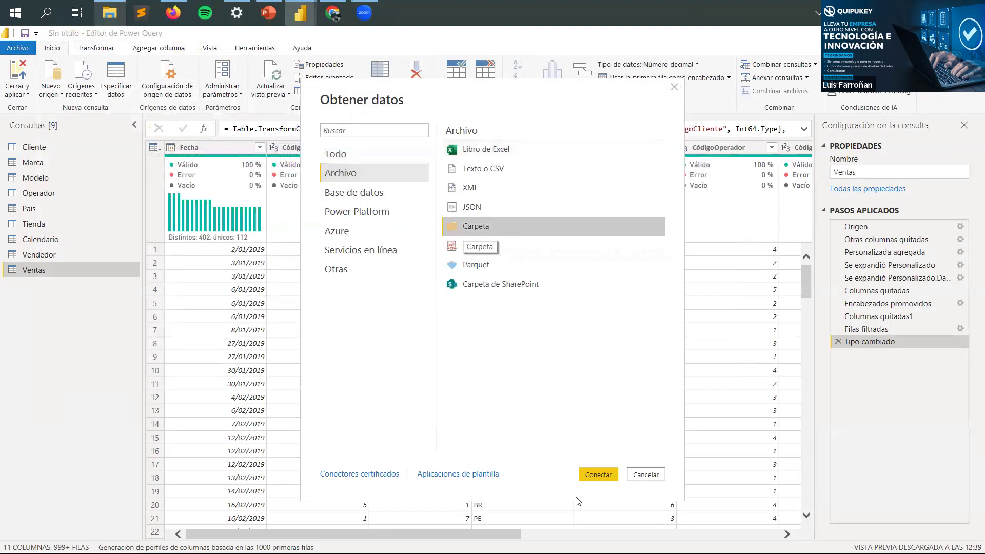
left_click(599, 474)
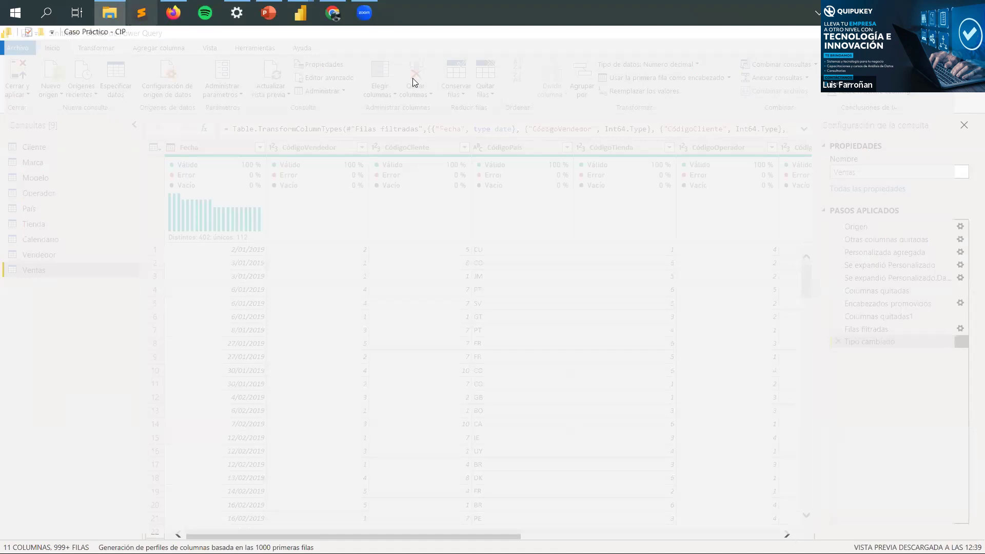
Step: Switch to File Explorer, open the ProyeccionVentas folder and copy its full path
left_click(332, 166)
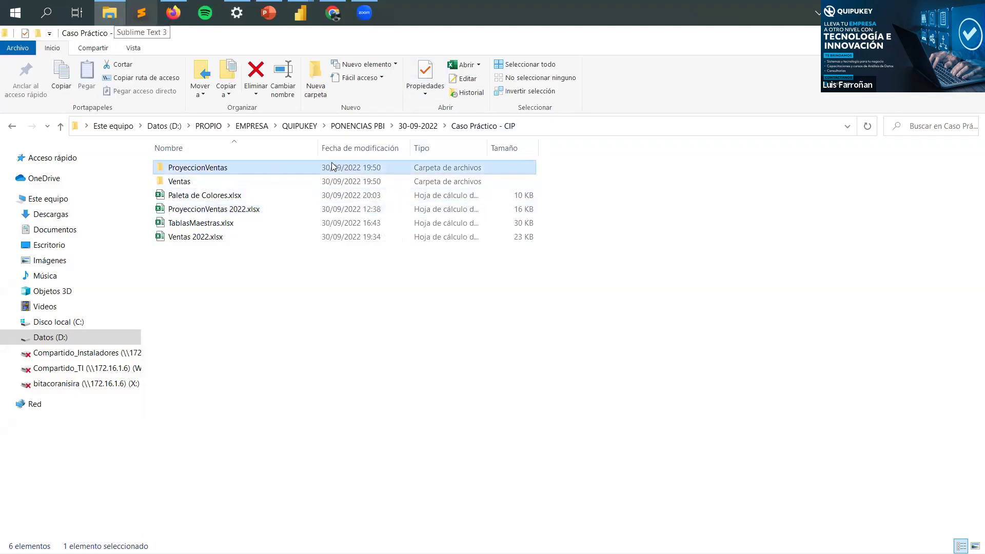
double_click(332, 166)
left_click(621, 126)
key("ctrl+c")
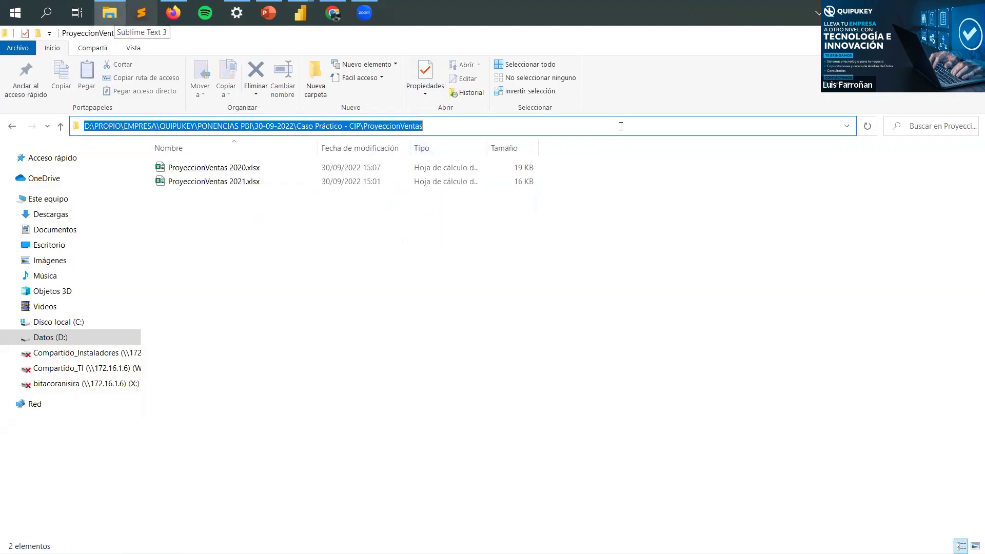
Step: Return to Power Query, enter the copied ProyeccionVentas path as the folder source and load its file list for transformation without combining
key("alt+Tab")
left_click(354, 278)
key("ctrl+v")
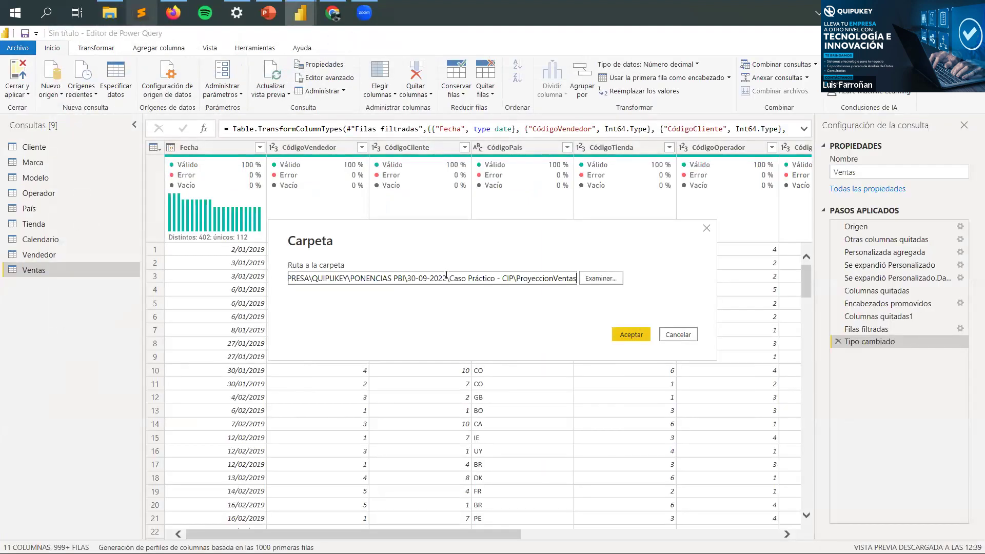
left_click(625, 336)
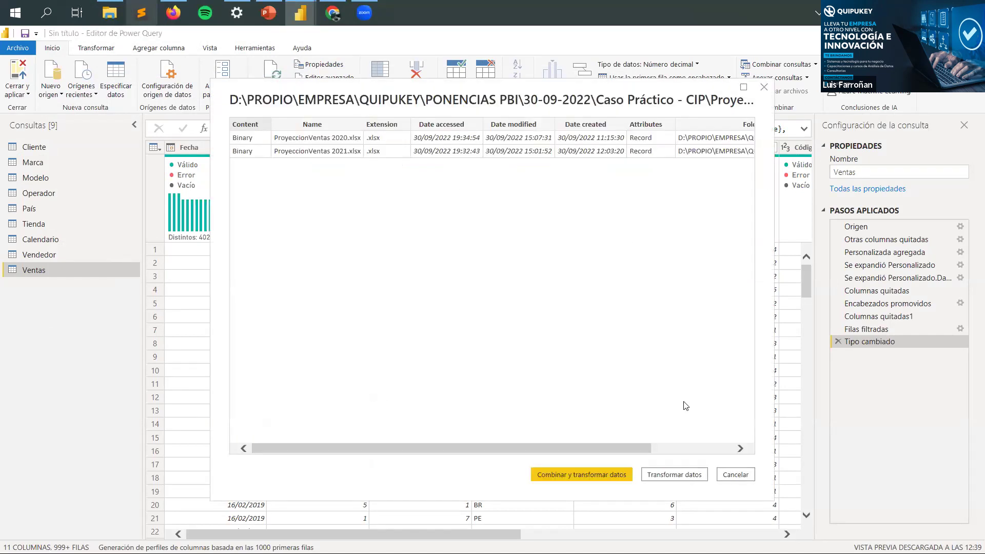
left_click(695, 479)
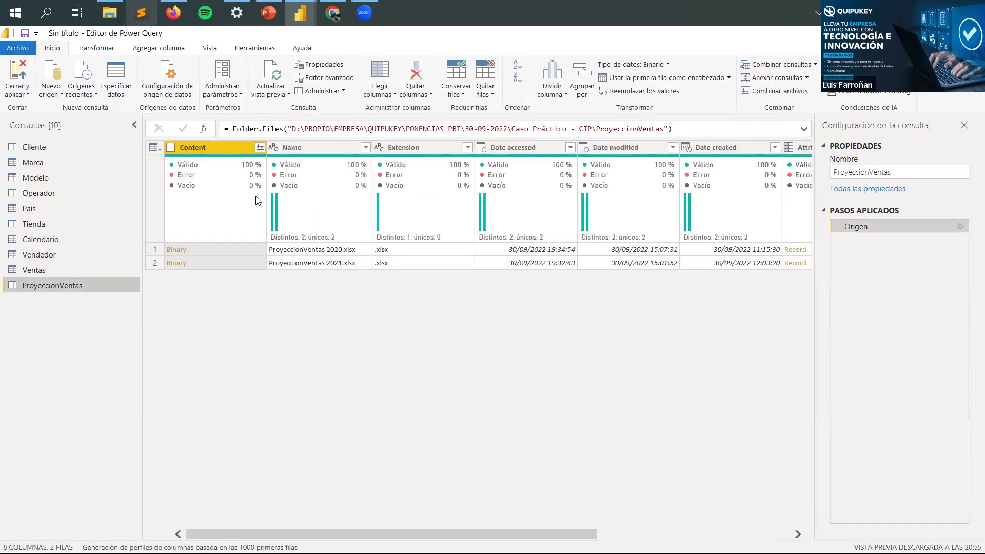
Step: Keep only the Content and Name columns in the ProyeccionVentas query, removing all other columns
right_click(222, 147)
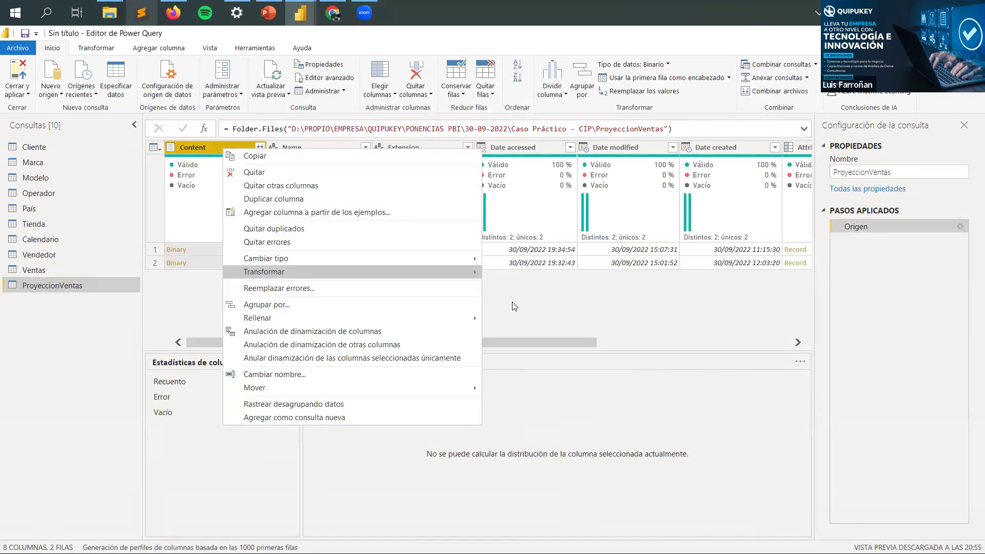
left_click(507, 342)
left_click_drag(507, 341, 468, 345)
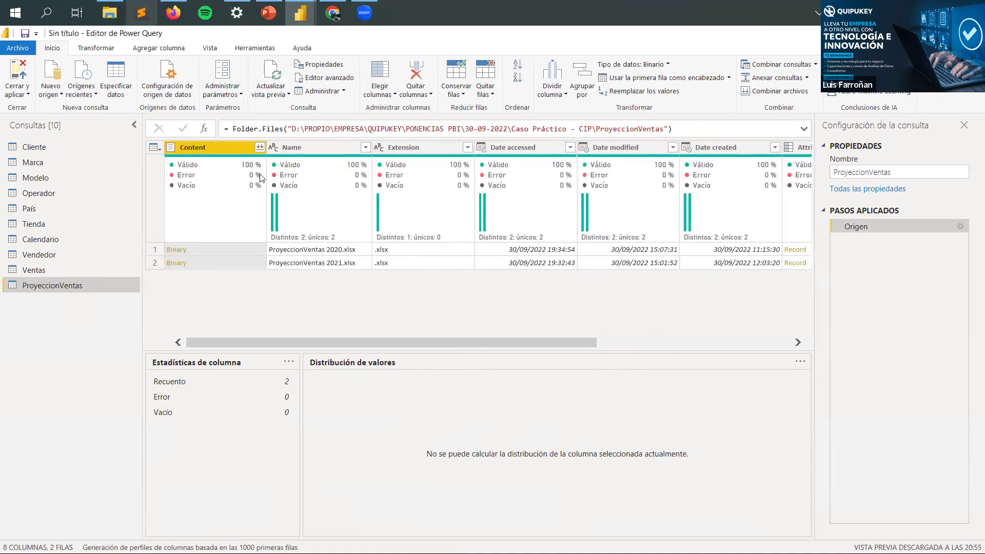
left_click(305, 147, "ctrl")
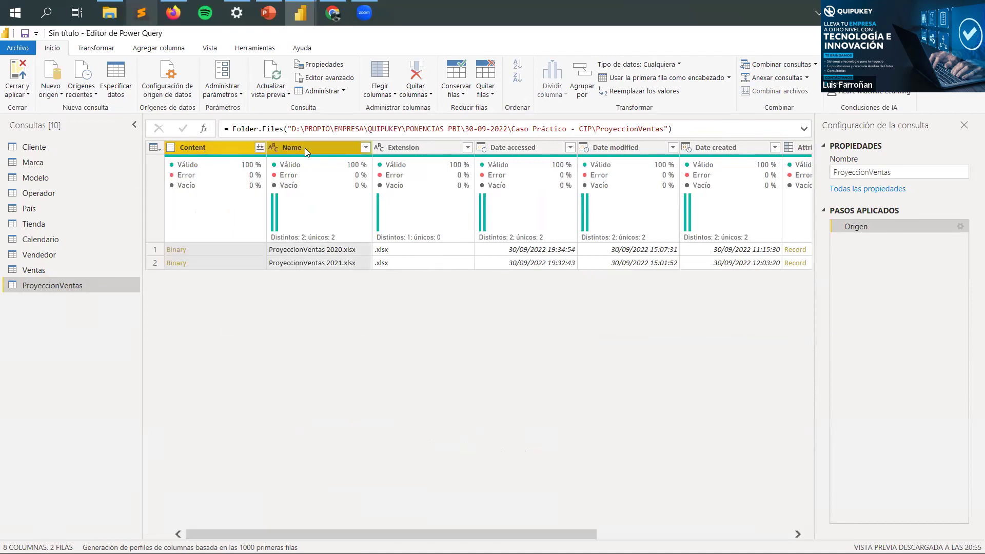
right_click(305, 148)
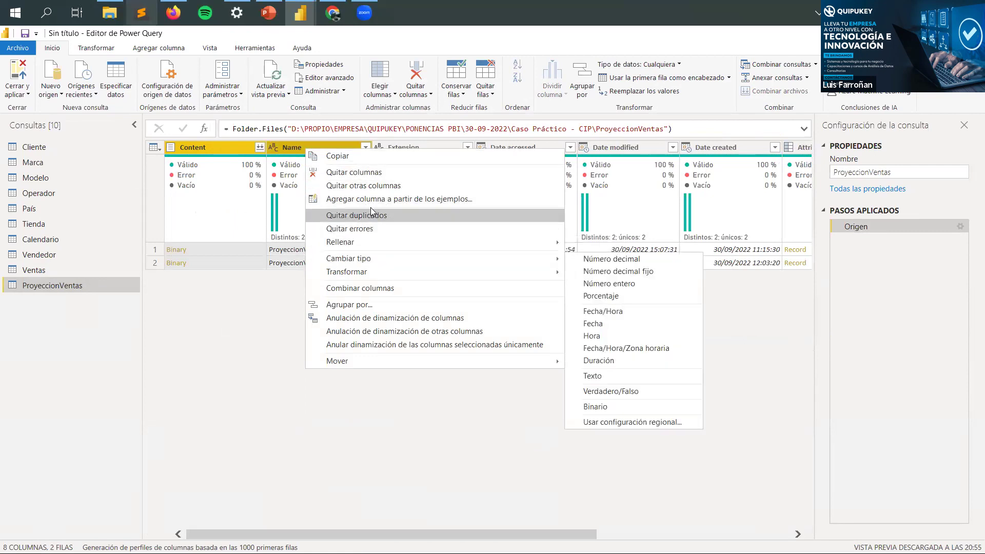
left_click(369, 186)
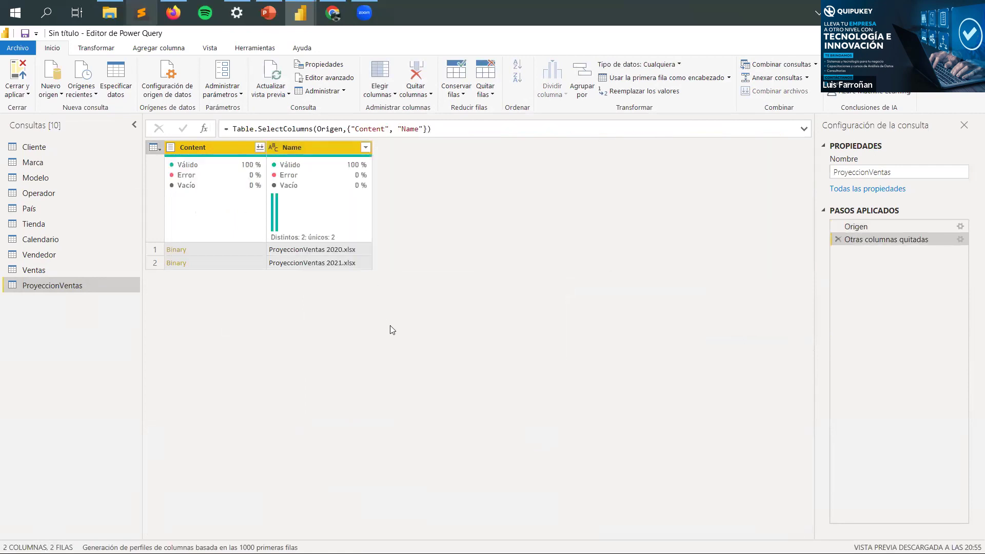
Step: Open ProyeccionVentas 2021.xlsx in Excel from File Explorer, examine its projection table's headers and rows, close it and return to Power Query
left_click(219, 150)
left_click(303, 147)
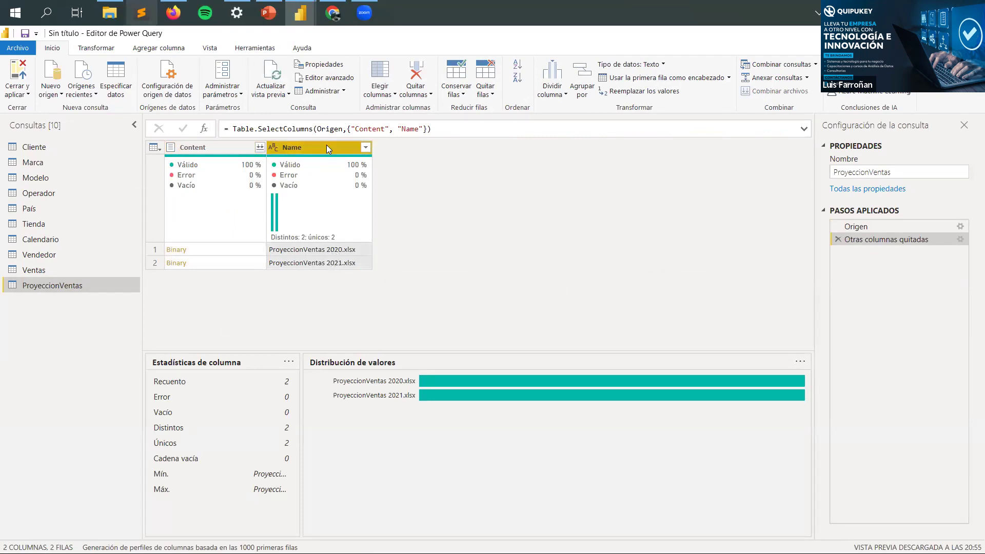
left_click(241, 148)
left_click(284, 150)
left_click(110, 12)
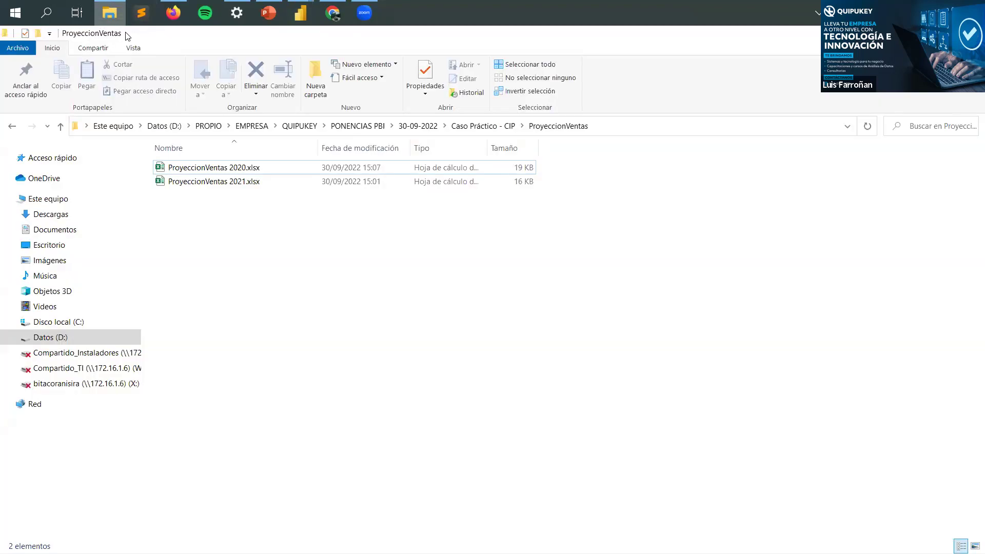
left_click(263, 182)
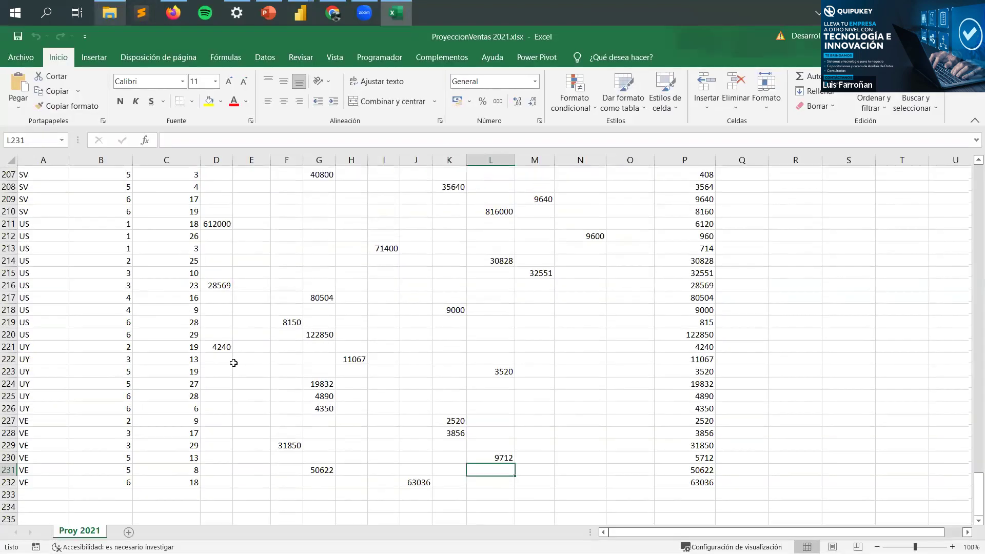
scroll(906, 454, "up", 8)
left_click(978, 462)
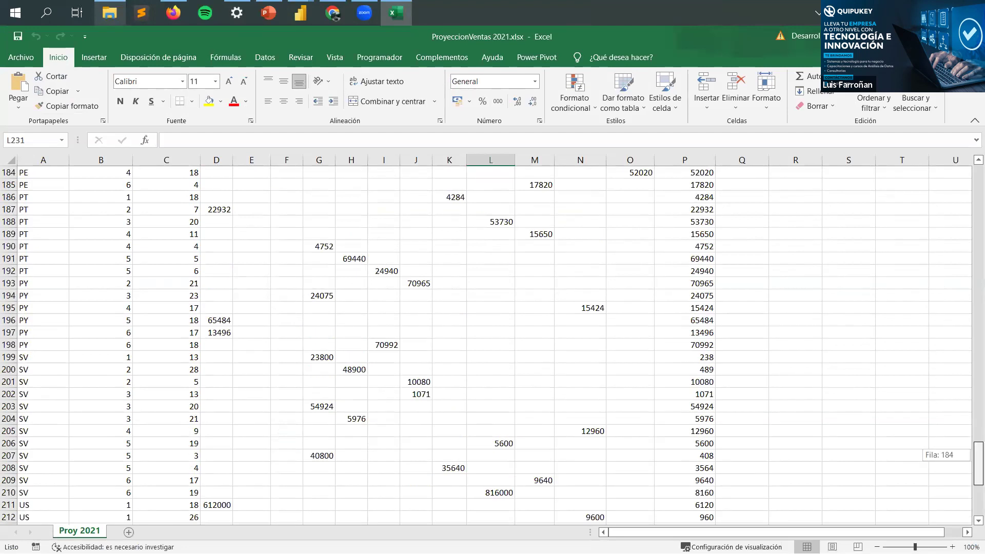
left_click_drag(968, 200, 973, 172)
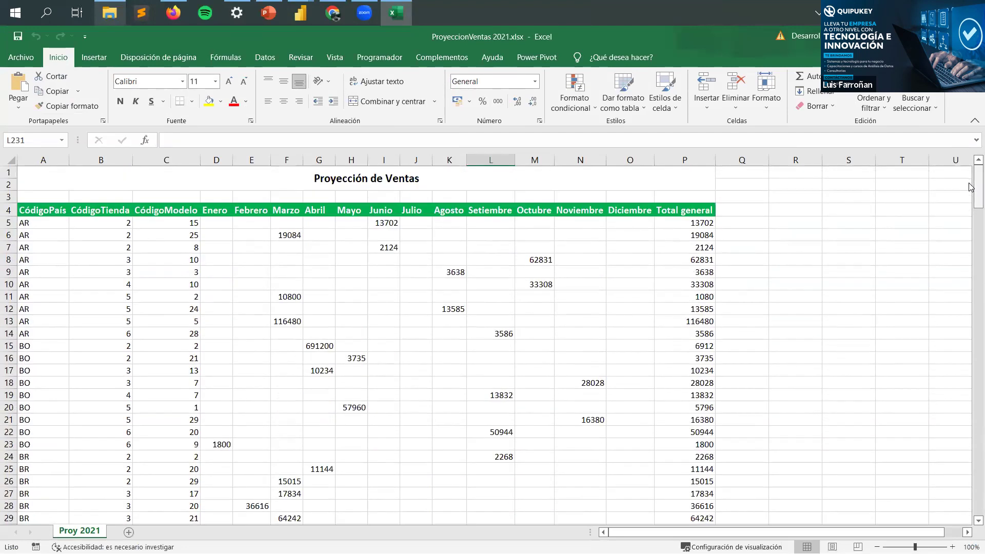
left_click(179, 222)
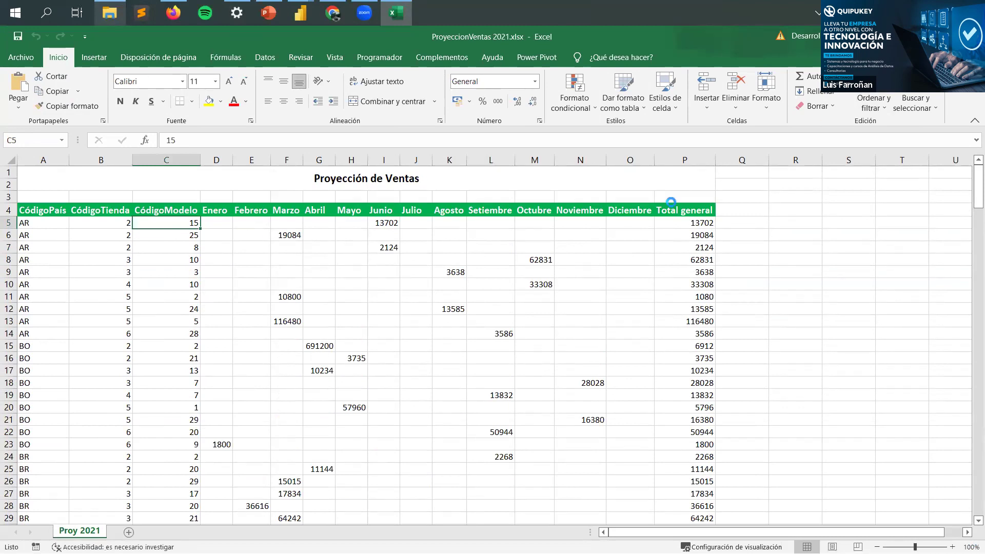
key("alt+F4")
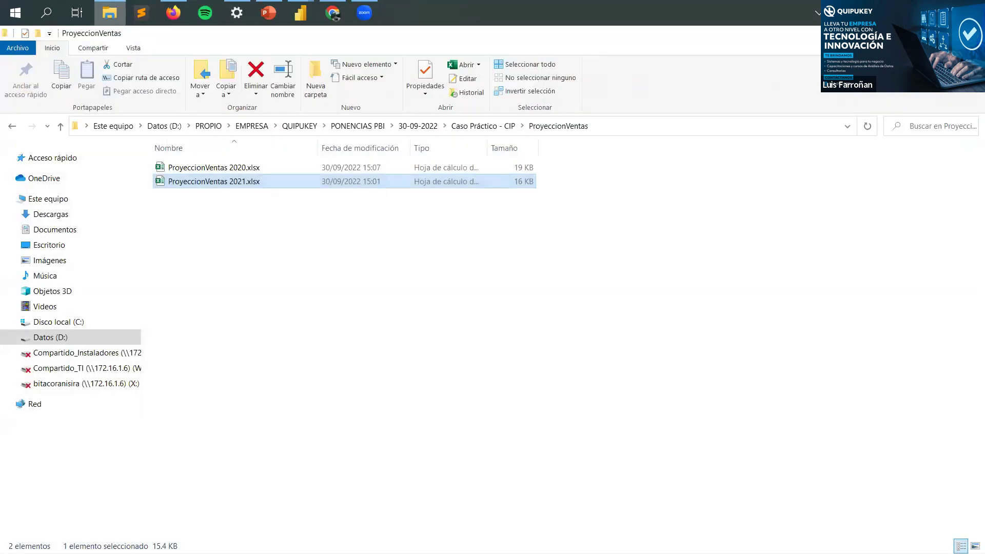
key("alt+Tab")
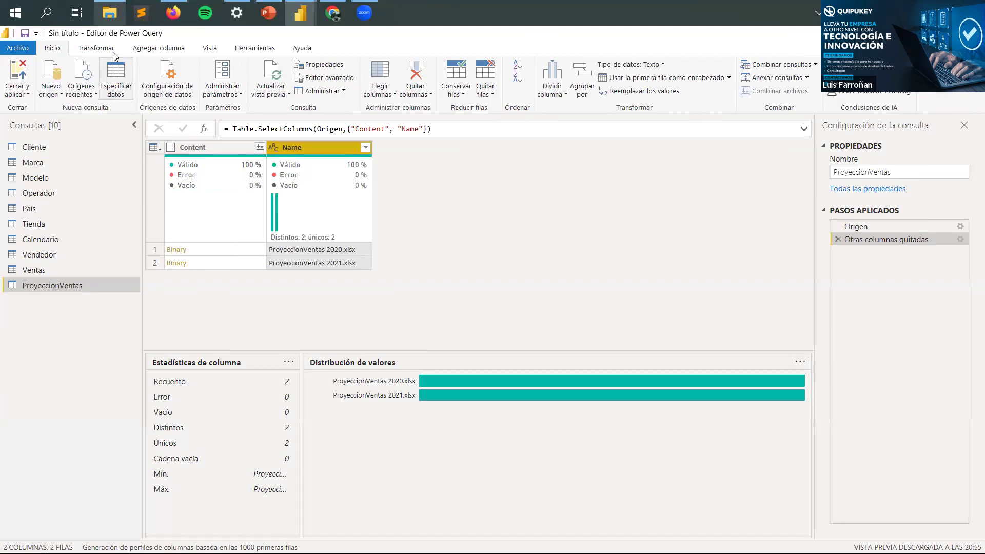
Step: Add a column from examples that extracts the year from the file name, giving 2020 as the example for the first row
left_click(149, 50)
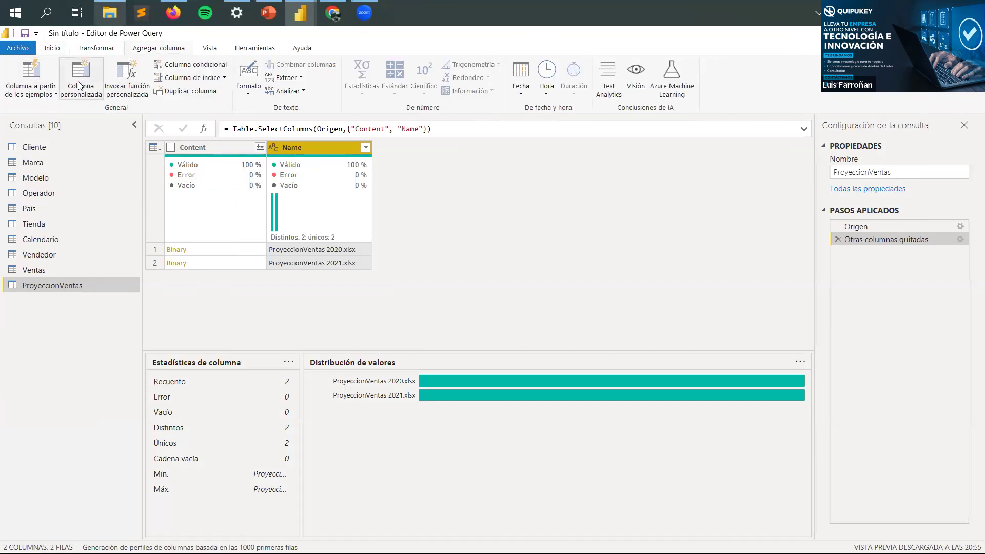
left_click(39, 75)
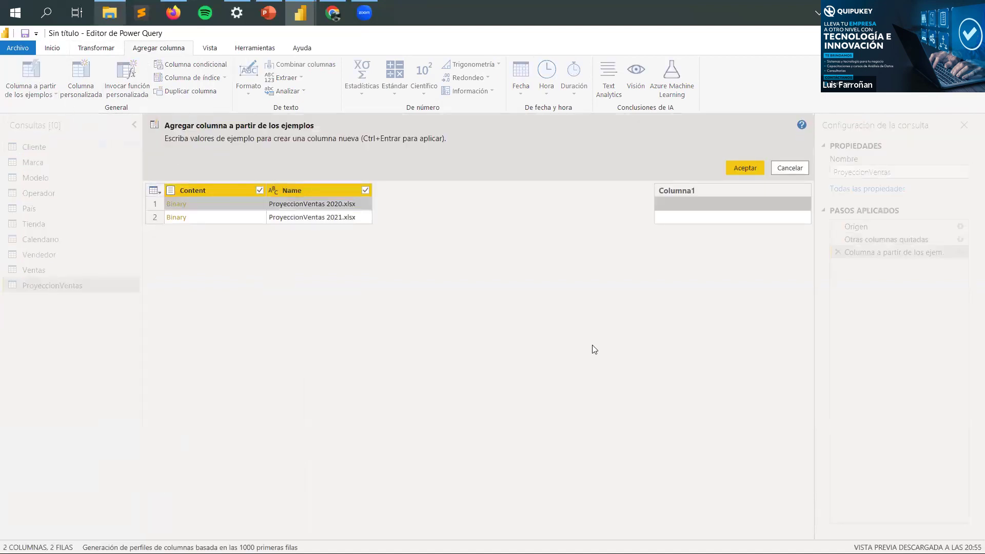
left_click(683, 205)
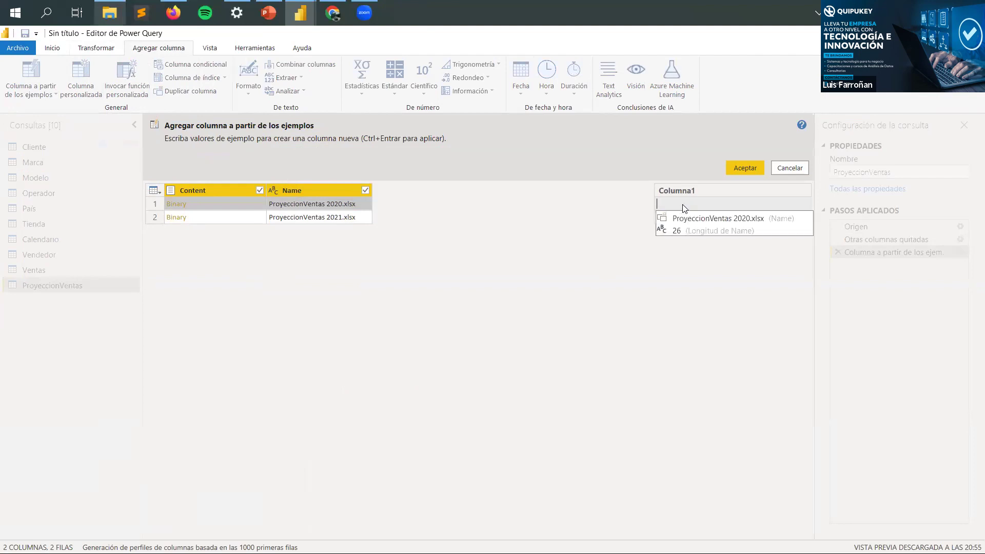
type("2020")
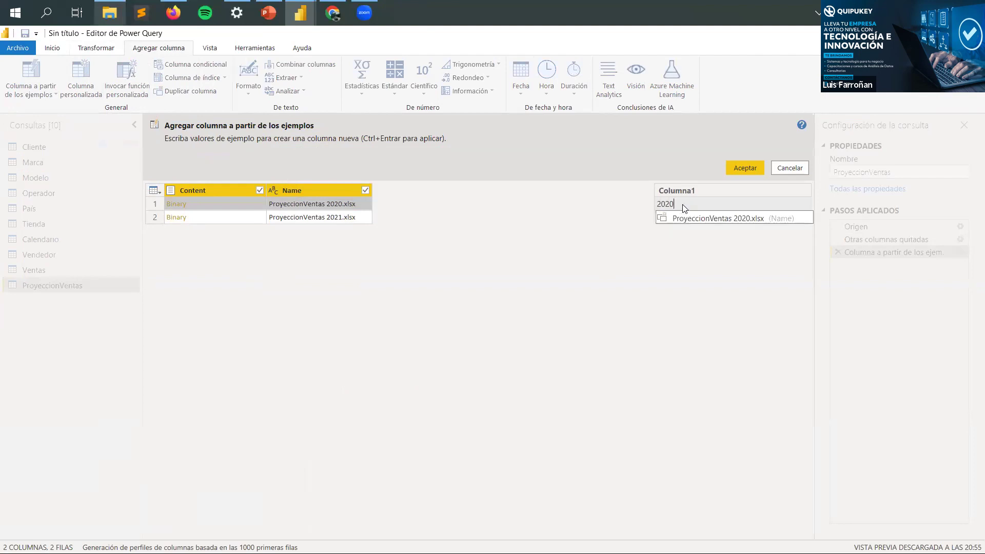
key("Return")
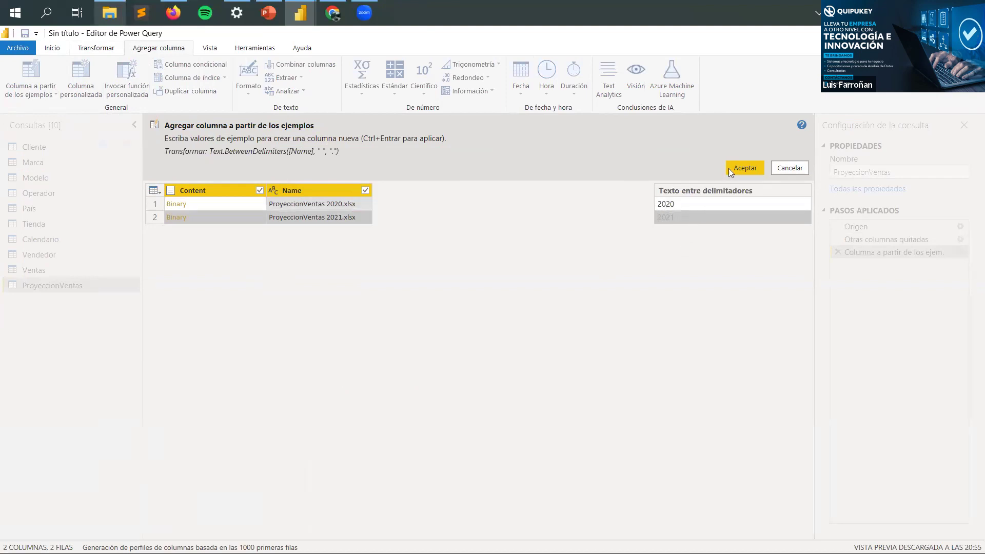
left_click(745, 169)
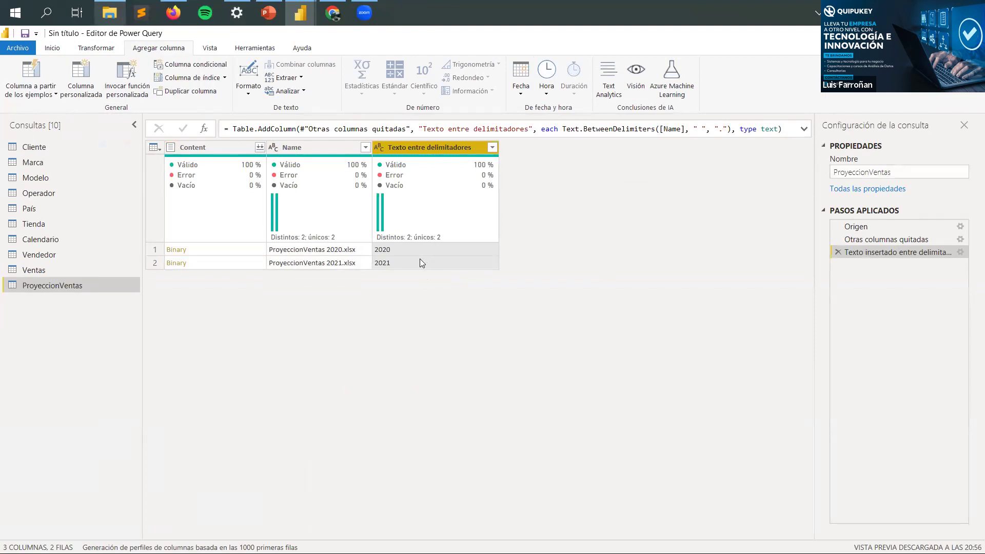
Step: Select the Name column in the ProyeccionVentas query
left_click(300, 148)
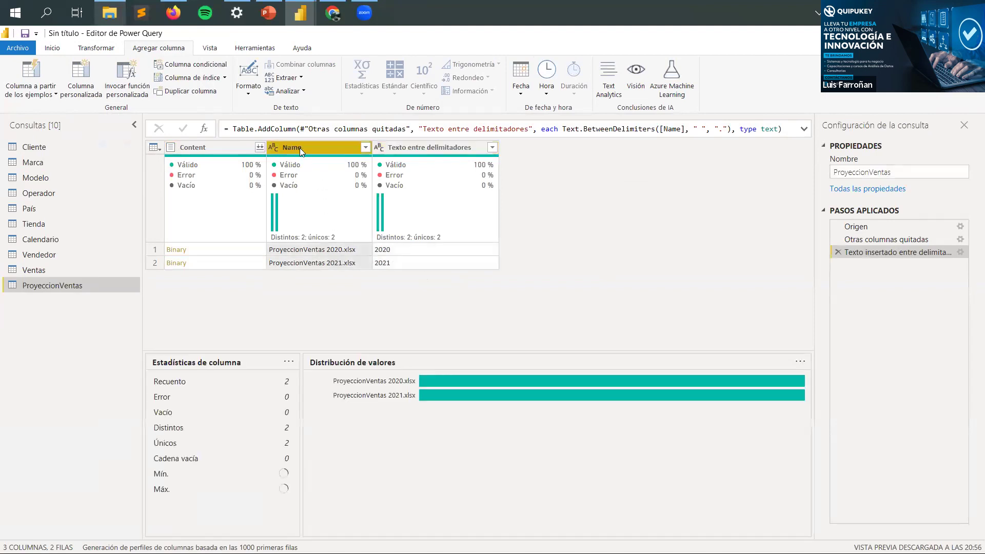
Step: Remove the Name column from the ProyeccionVentas query
right_click(300, 148)
left_click(308, 171)
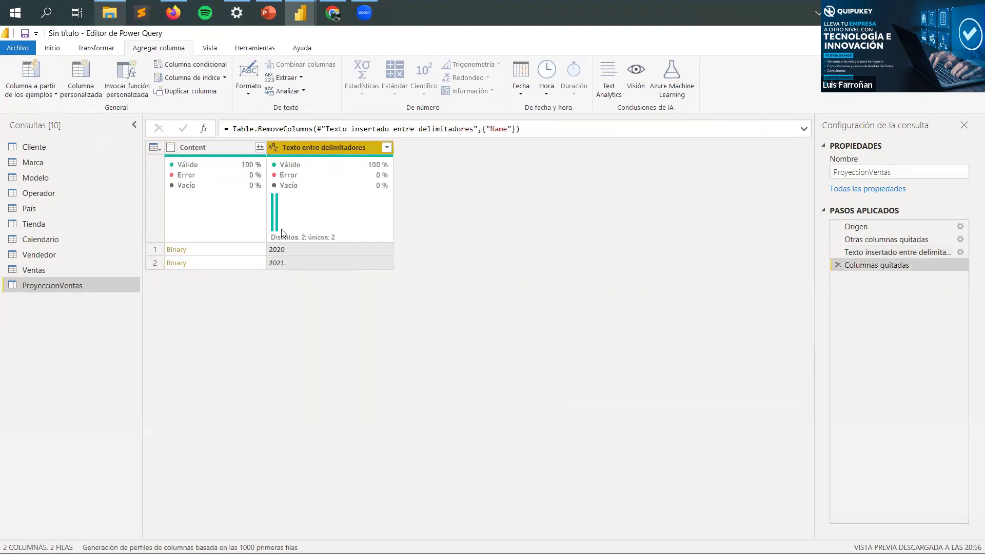
left_click(252, 150)
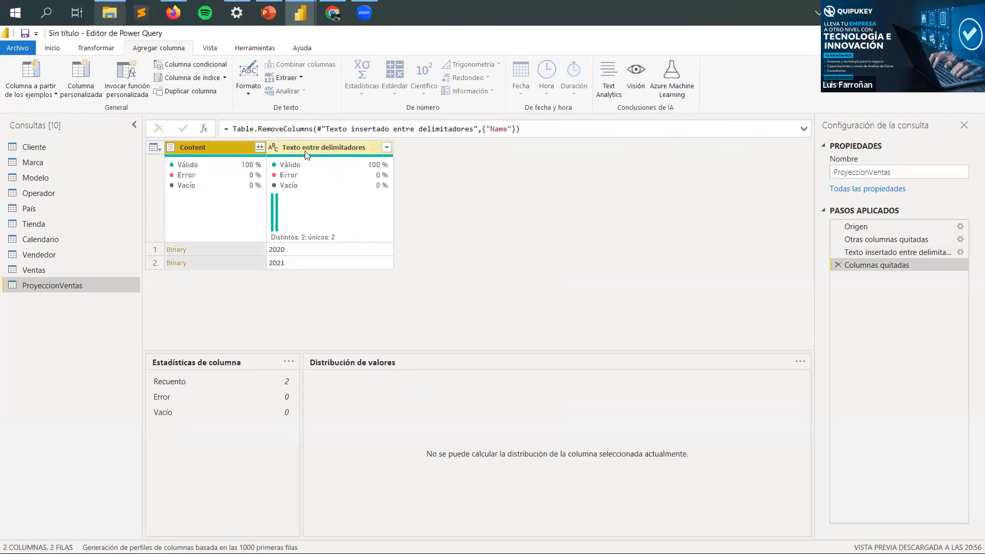
left_click(260, 148)
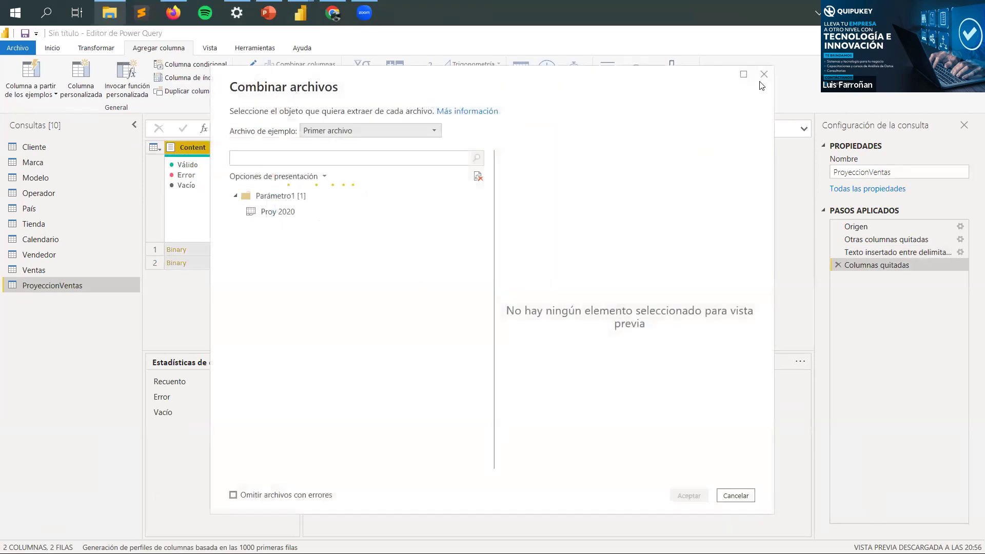
left_click(763, 75)
Step: Add a custom column with the default name Personalizado and the formula Excel.Workbook([Content], false)
mouse_move(301, 12)
left_click(380, 81)
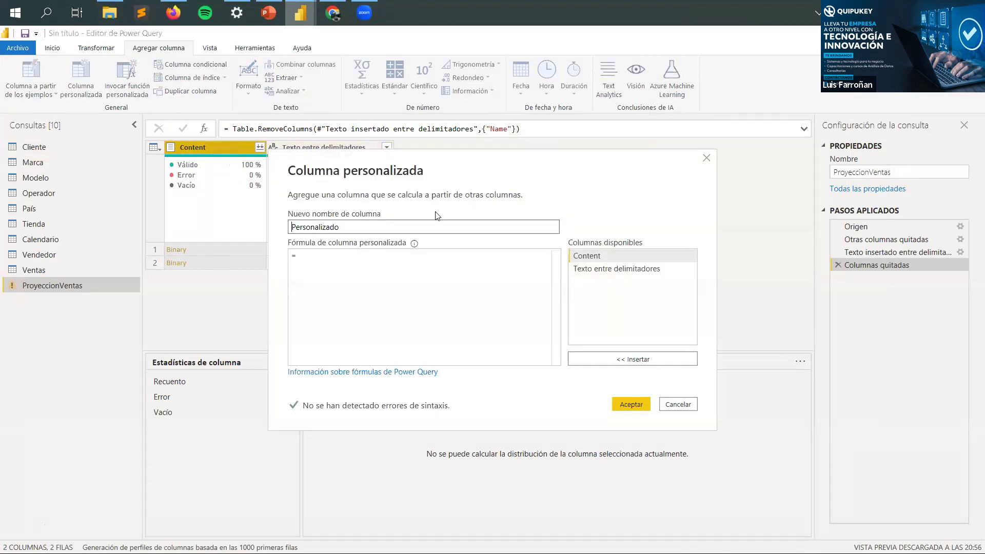
left_click(413, 256)
type("E")
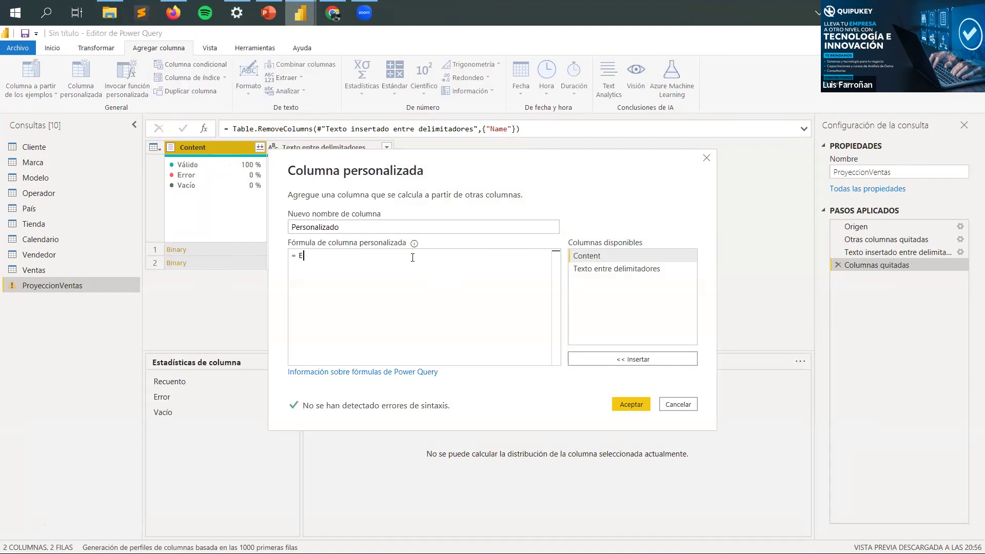
type("xc")
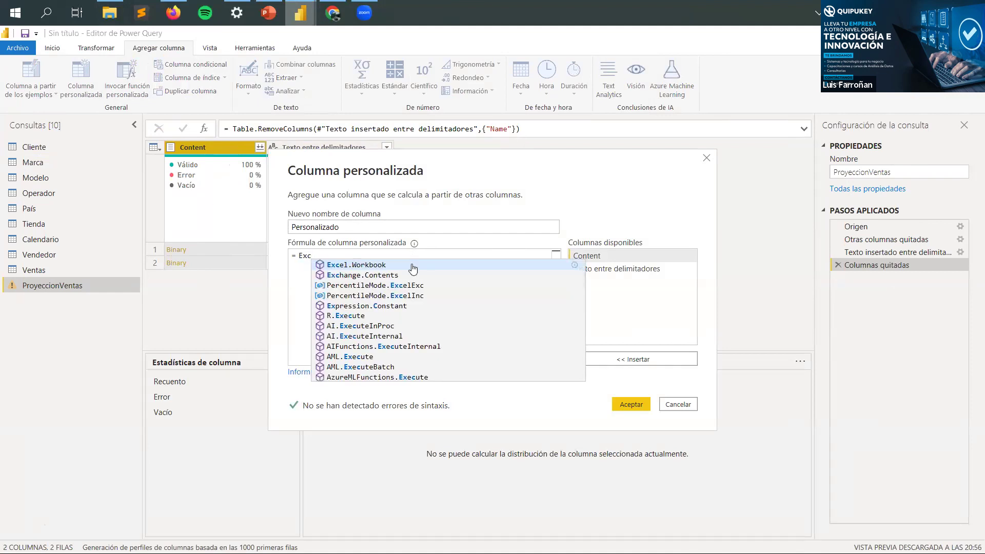
left_click(412, 266)
type("(")
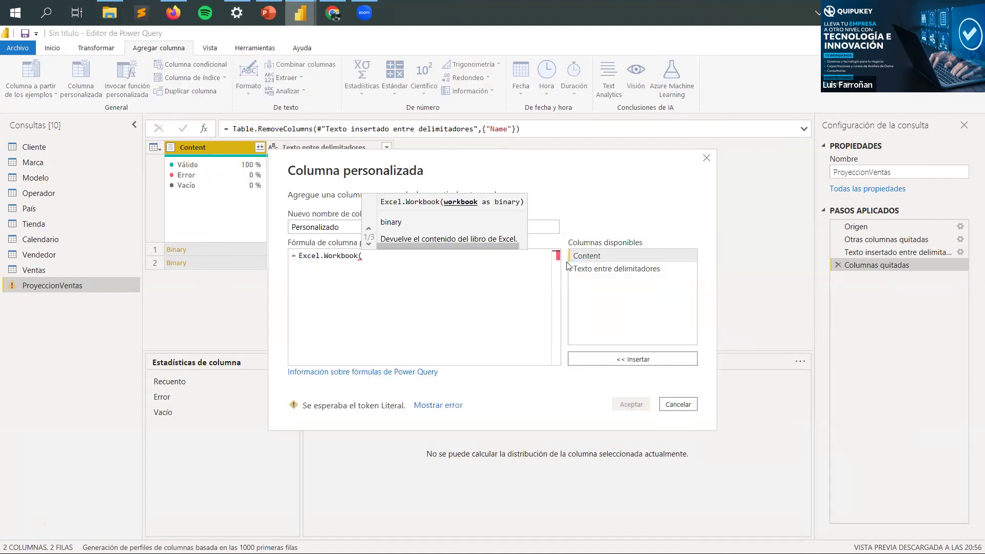
double_click(587, 255)
type(", false")
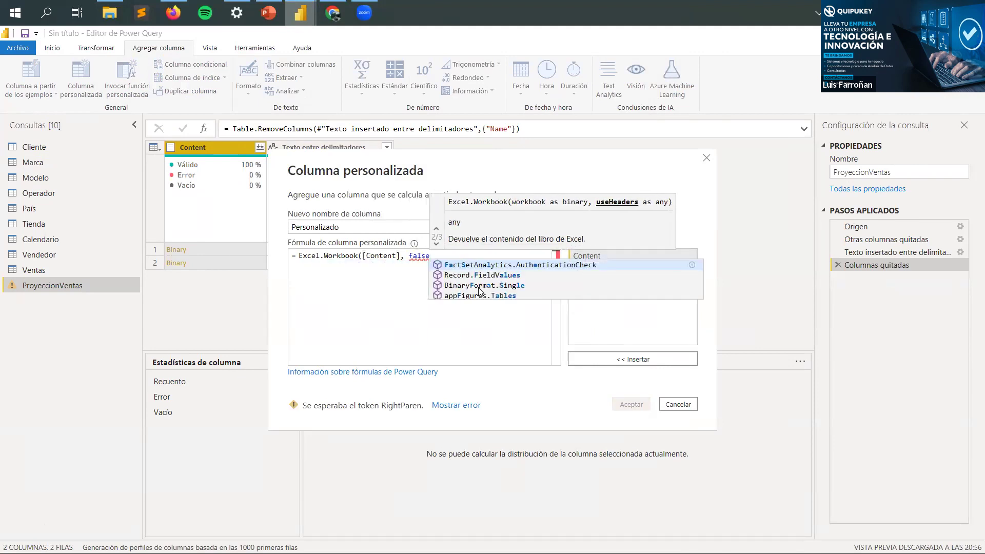
type(")")
left_click(638, 408)
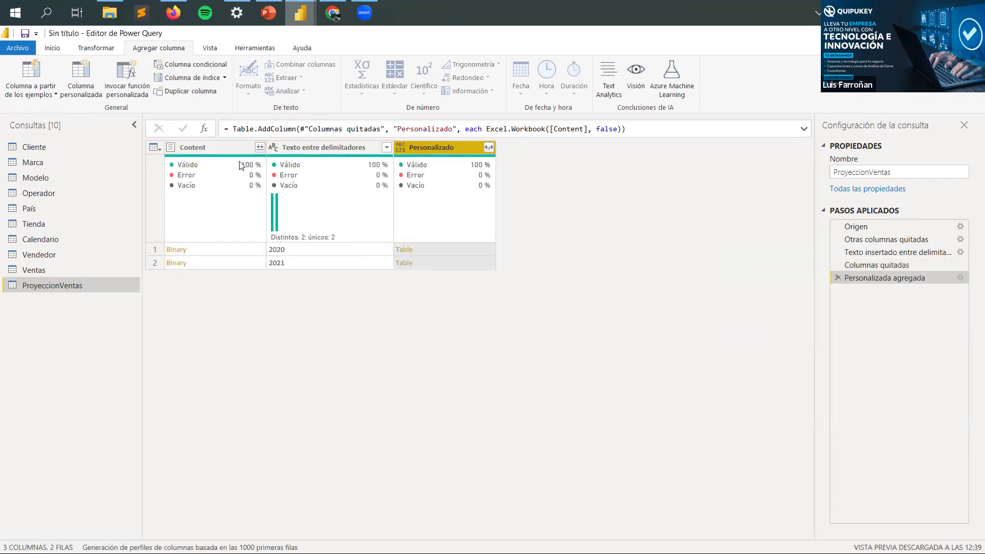
Step: Remove the Content column and expand Personalizado to only its Data field, without the original column name as prefix
right_click(217, 148)
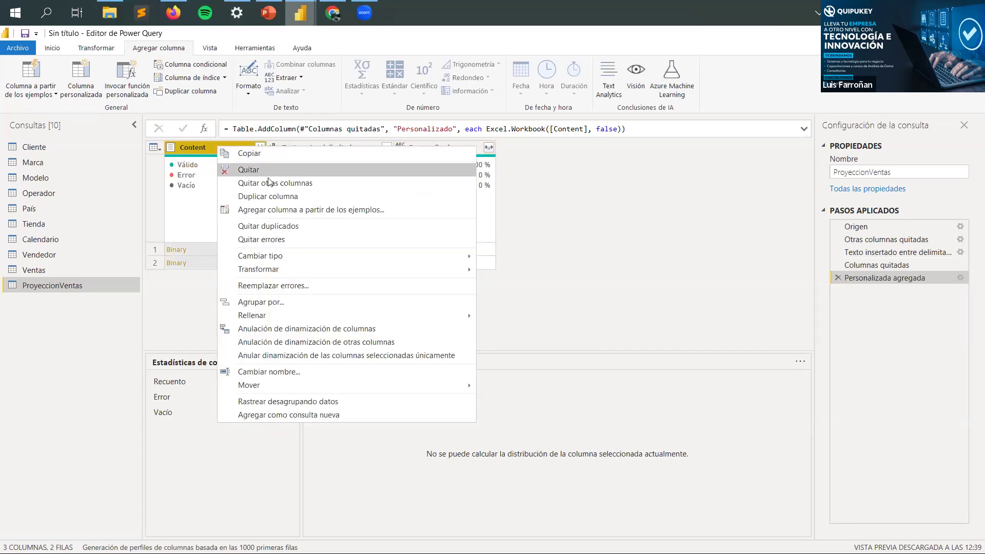
left_click(265, 172)
left_click(378, 146)
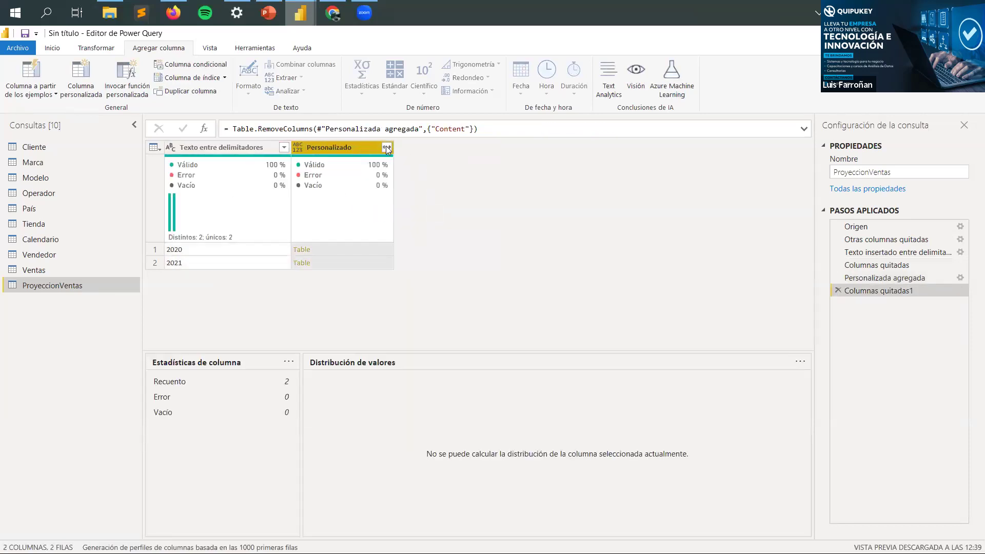
left_click(387, 148)
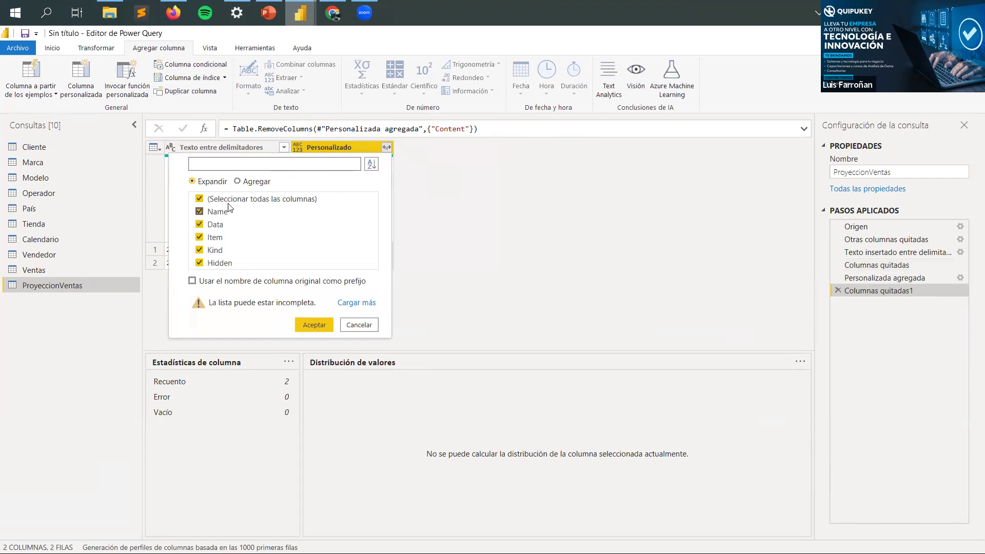
left_click(356, 302)
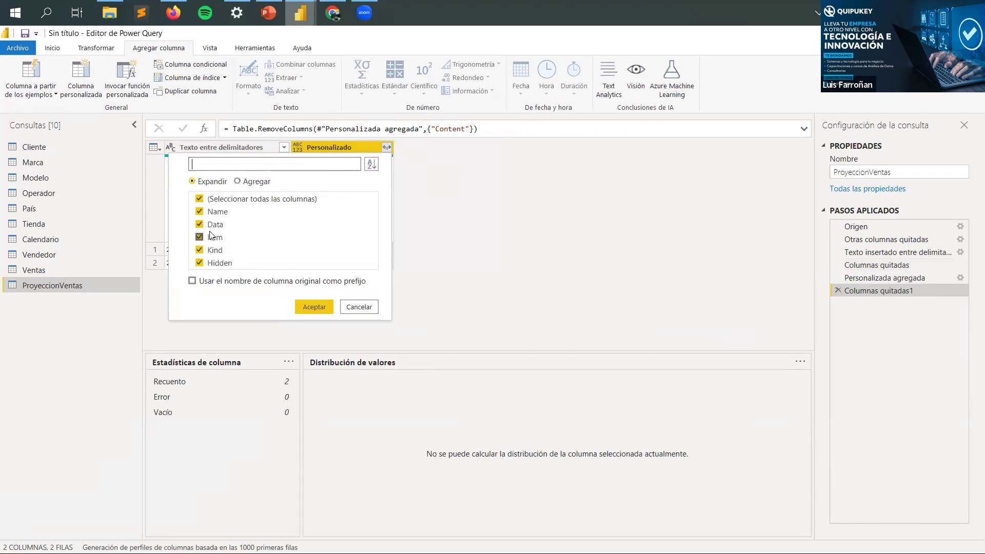
left_click(199, 199)
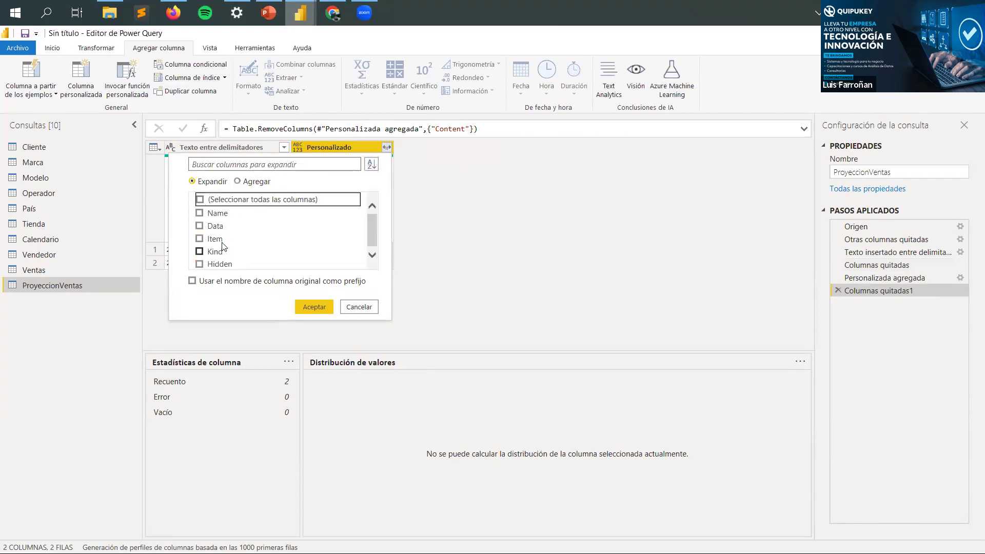
left_click(200, 225)
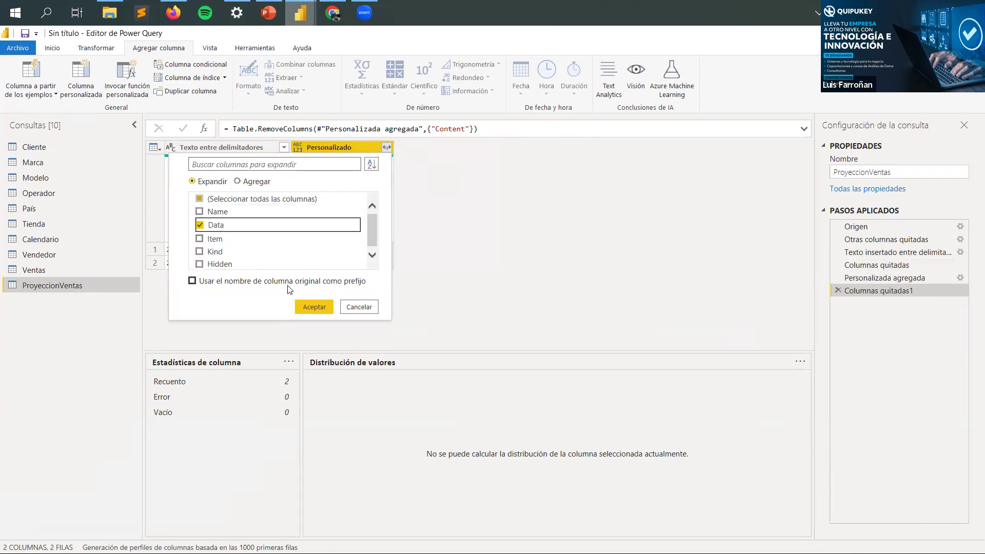
left_click(306, 308)
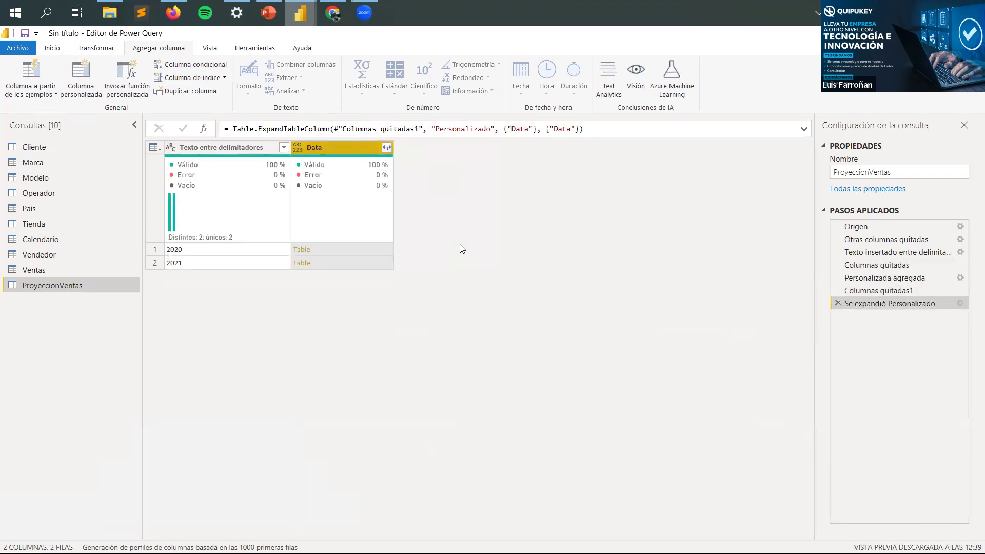
Step: Expand the Data column into all its fields, Column1 to Column16, without the original name as prefix
left_click(387, 147)
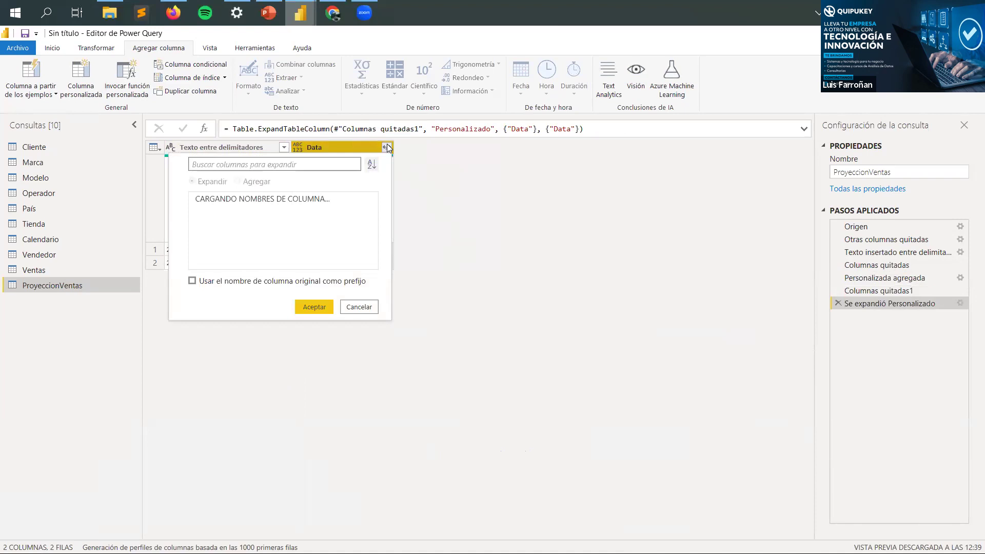
left_click(360, 444)
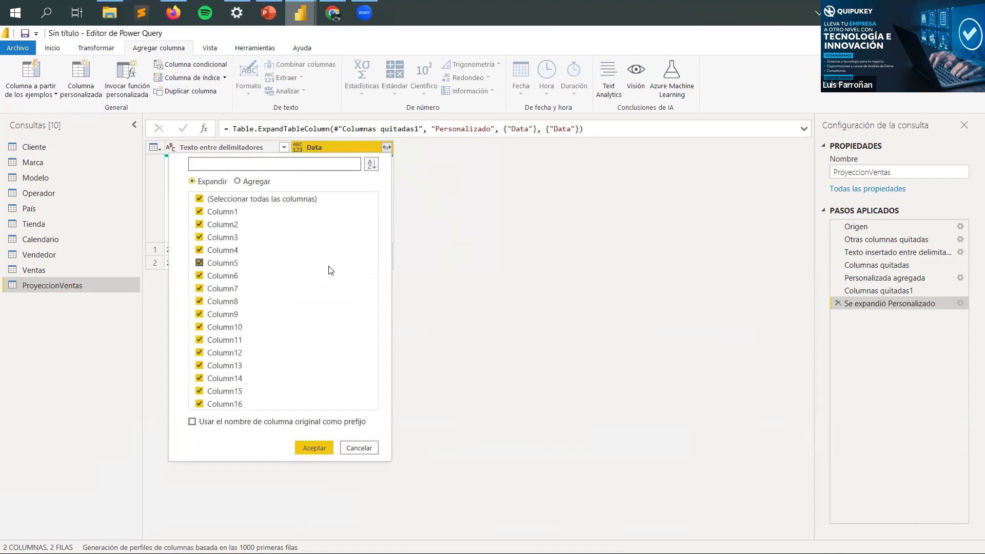
left_click(313, 448)
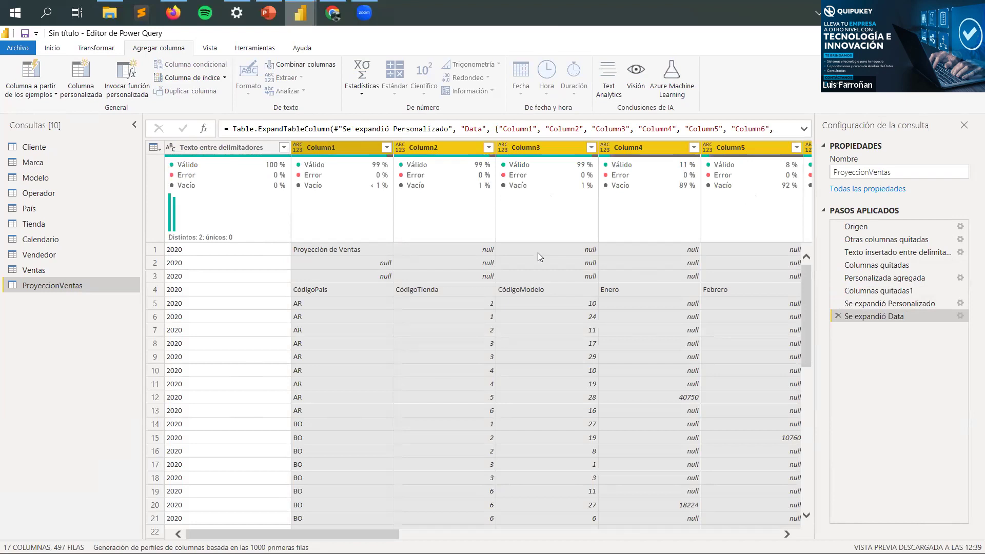
Step: Remove the top 3 rows above the CódigoPaís header row of the expanded table
left_click_drag(396, 534, 518, 534)
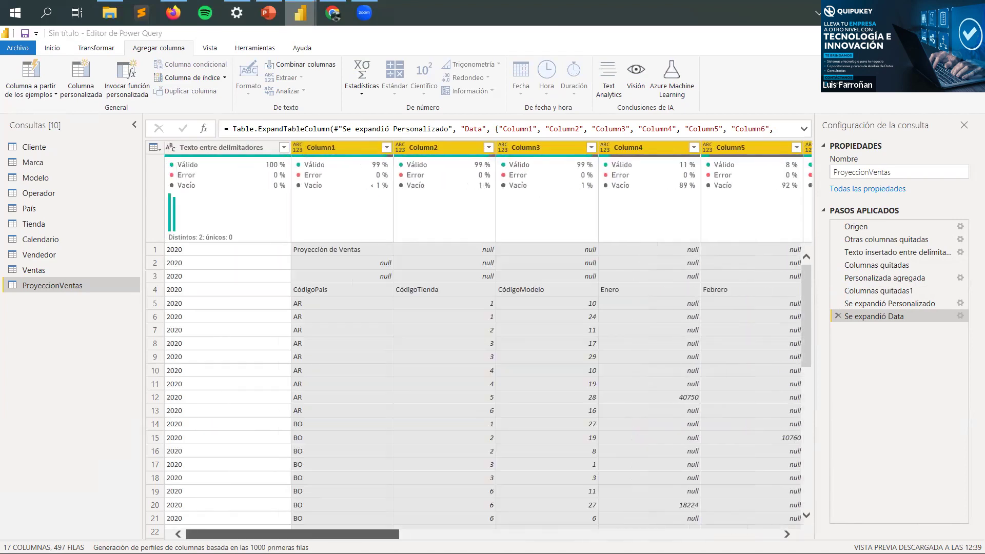
left_click(361, 254)
left_click(357, 265)
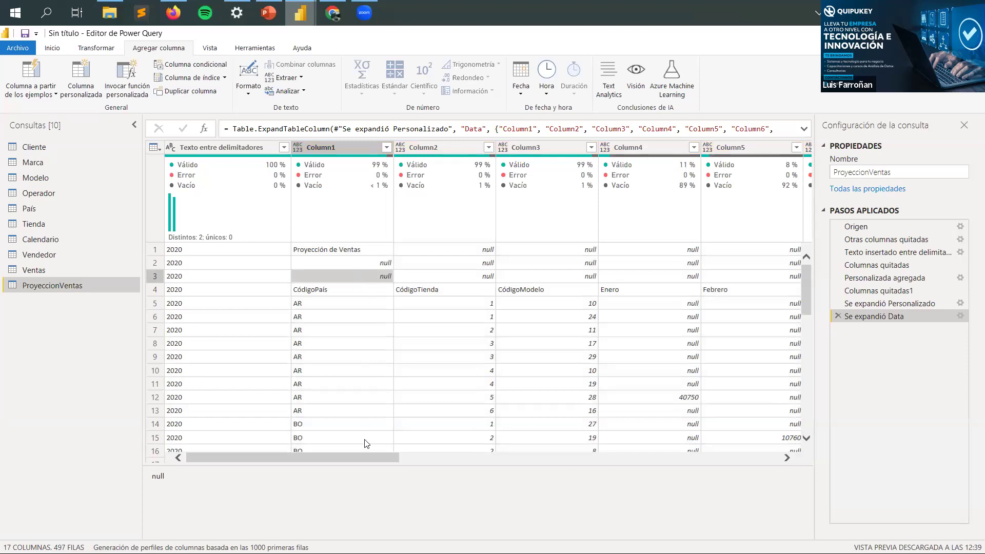
left_click_drag(372, 456, 422, 457)
left_click_drag(487, 459, 97, 453)
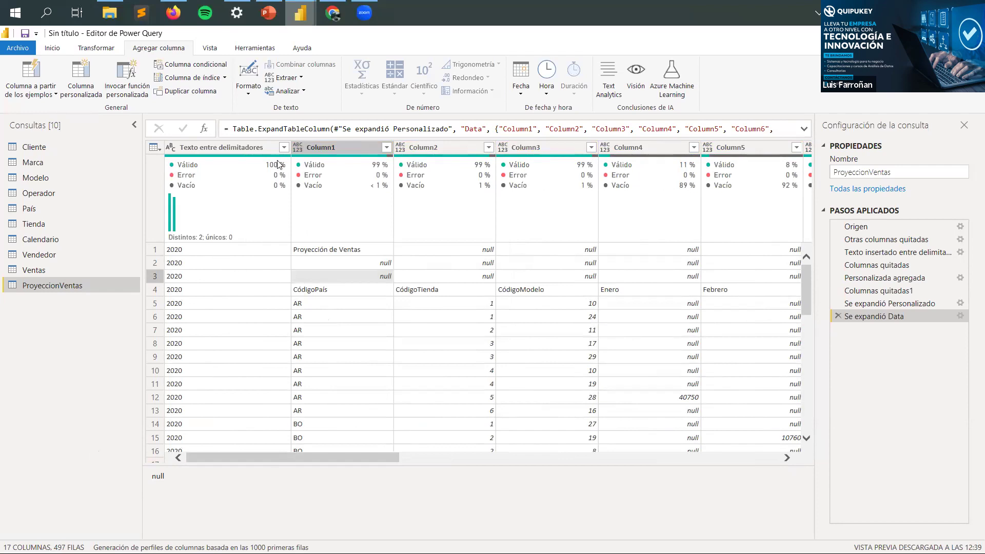
scroll(99, 78, "up", 2)
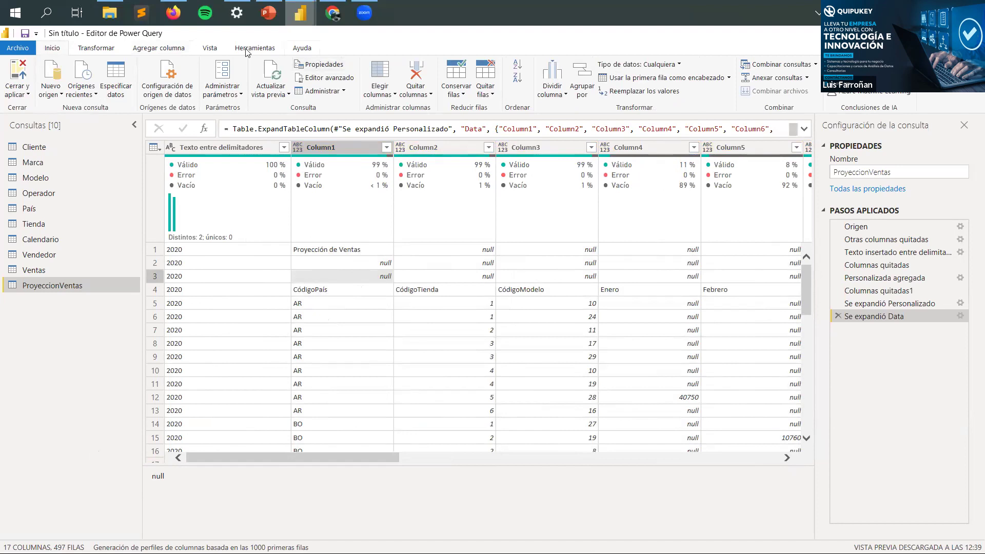
left_click(169, 52)
left_click(113, 49)
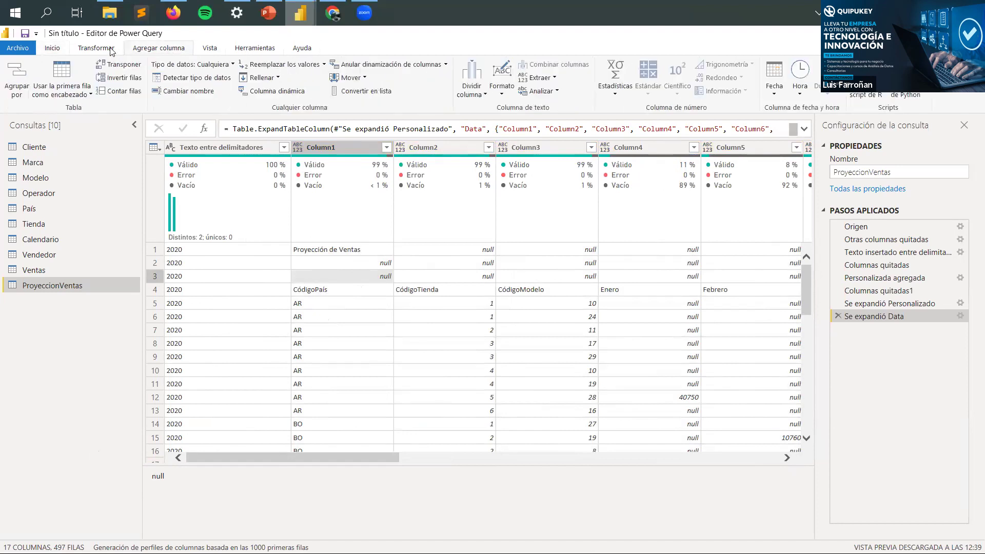
left_click(60, 50)
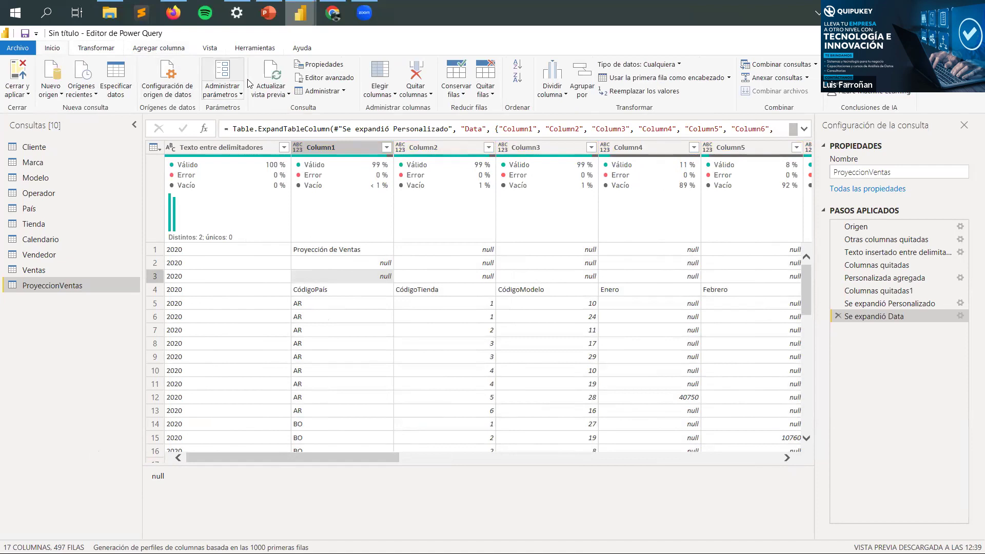
left_click(493, 96)
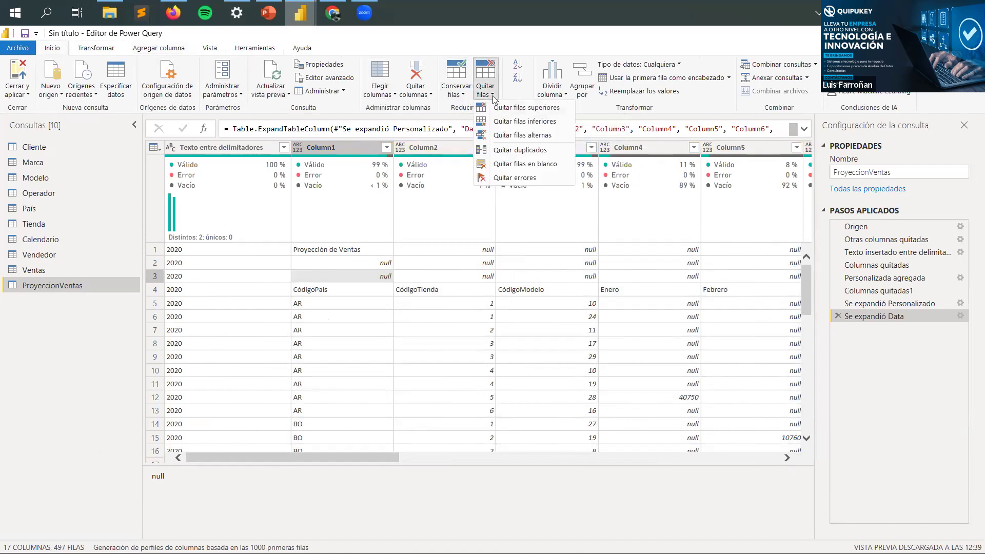
left_click(516, 109)
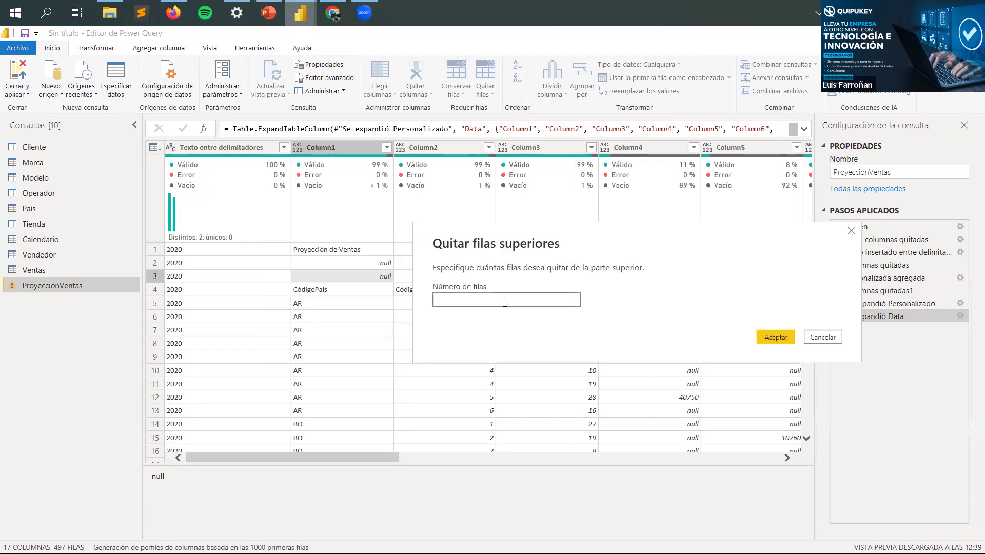
left_click(781, 338)
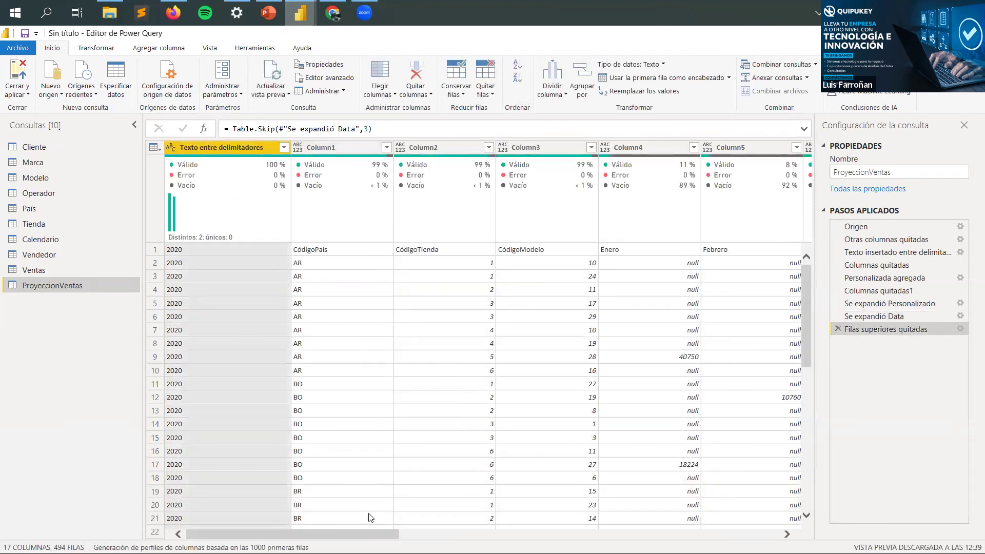
Step: Promote the first row to column headers and delete the automatic Tipo cambiado step from the applied steps
left_click_drag(372, 533, 751, 533)
left_click(728, 79)
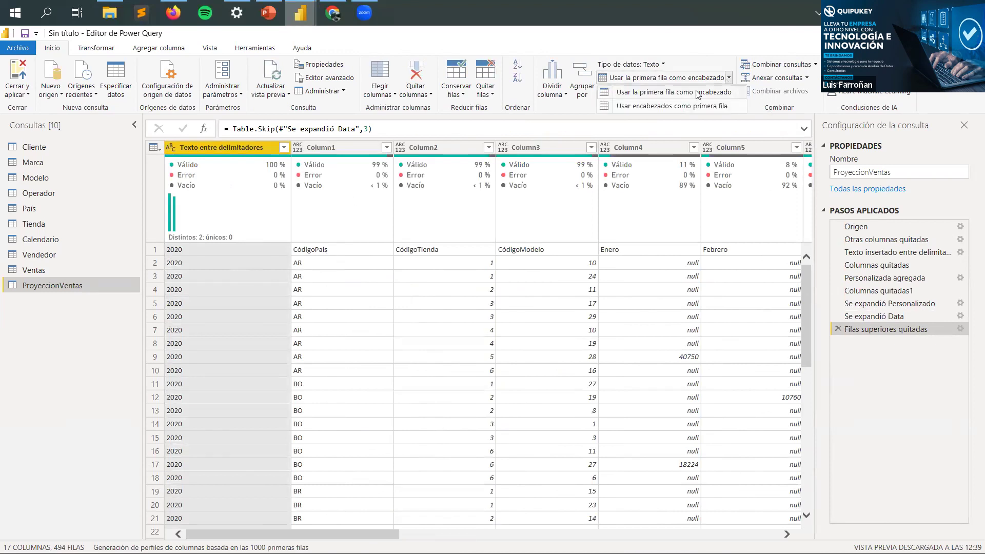
left_click(665, 93)
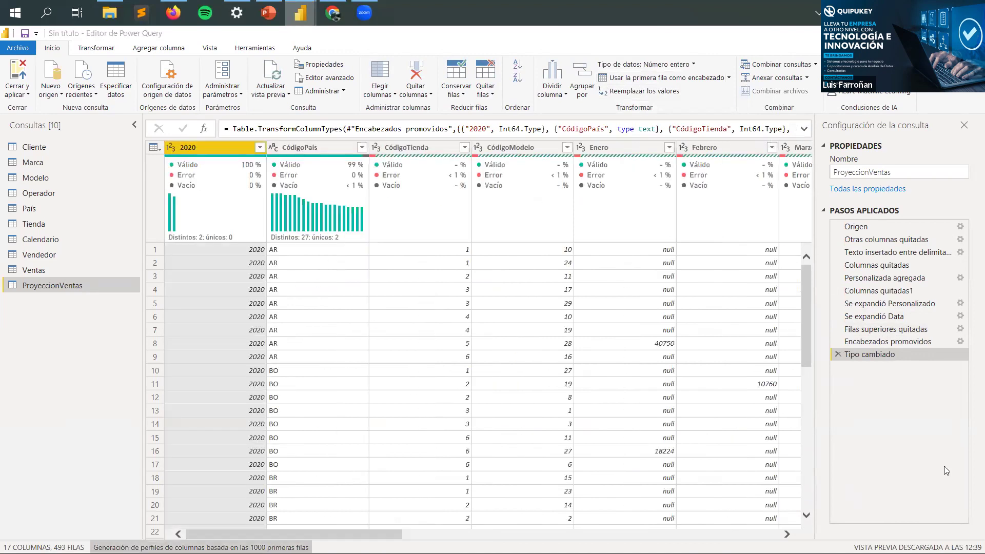
left_click(838, 354)
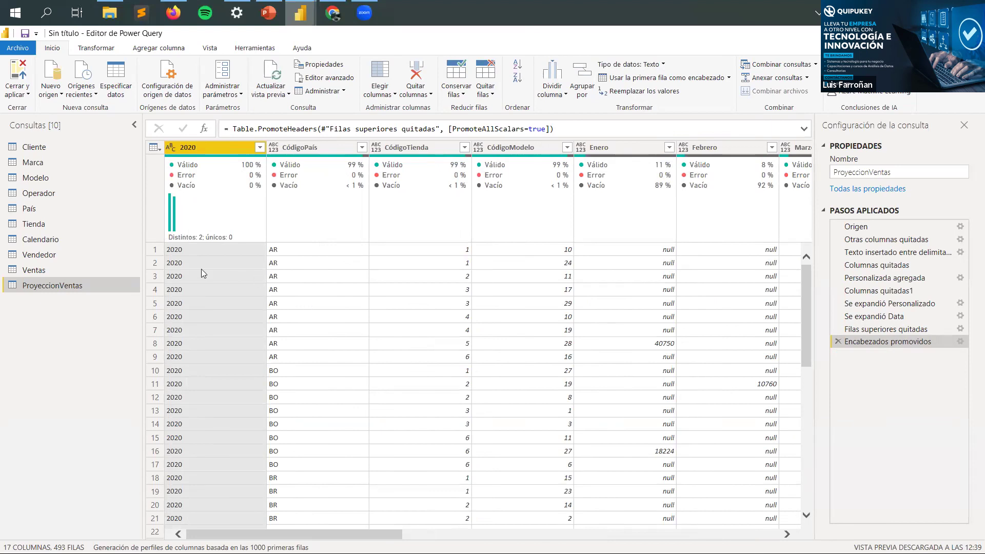
Step: Rename the 2020 column as Año
left_click(202, 148)
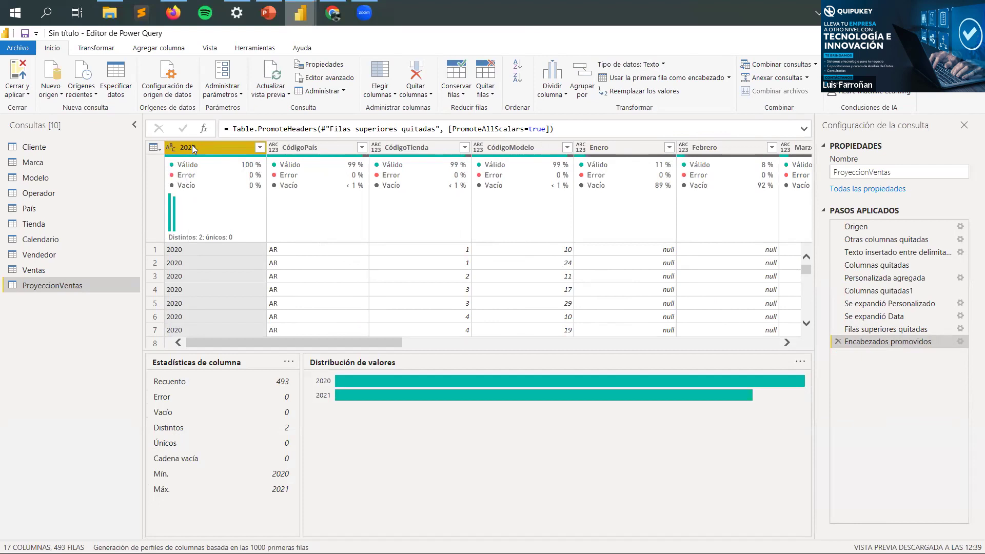
double_click(194, 148)
type("Año")
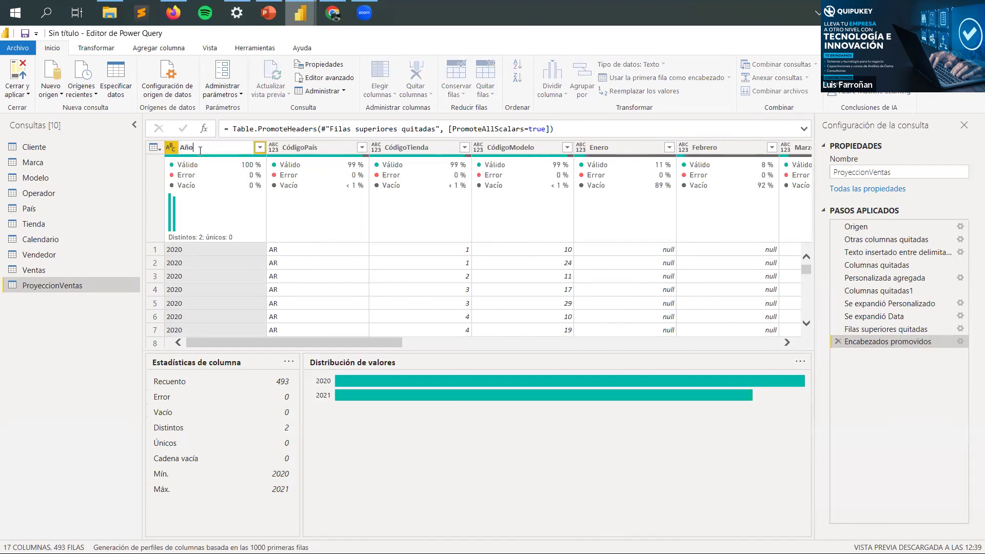
key("Return")
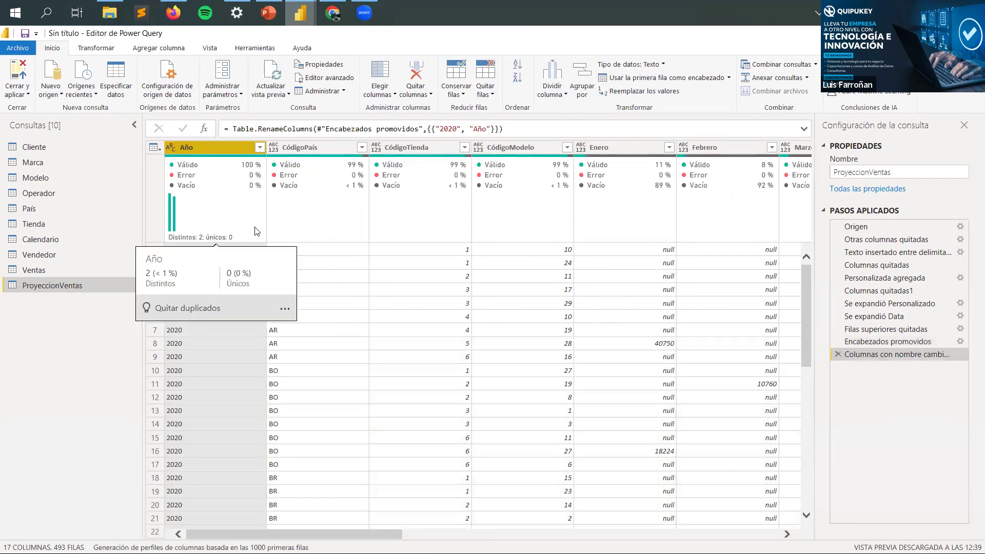
Step: Review the column profiles from CódigoPaís to Enero and the remaining columns of the ProyeccionVentas table
left_click(309, 149)
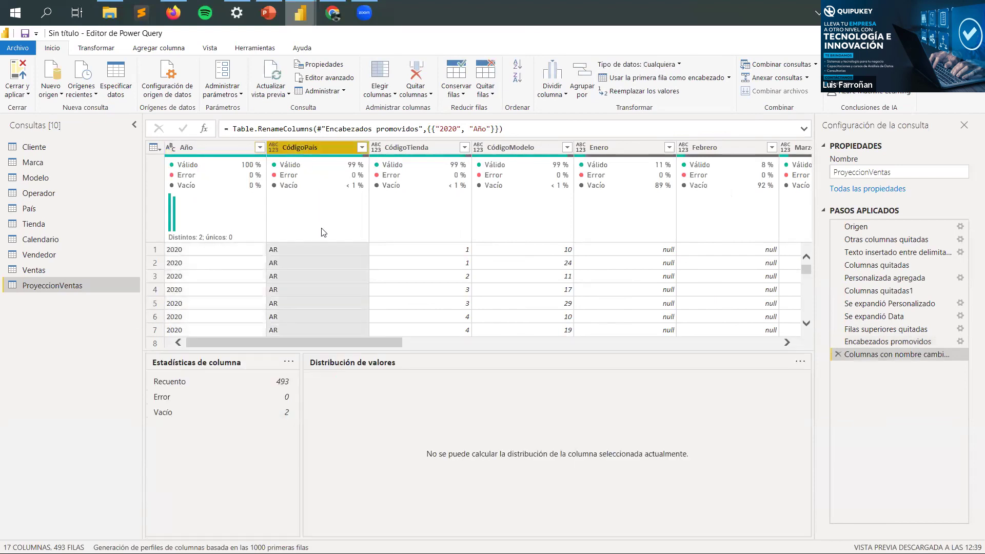
left_click(398, 147)
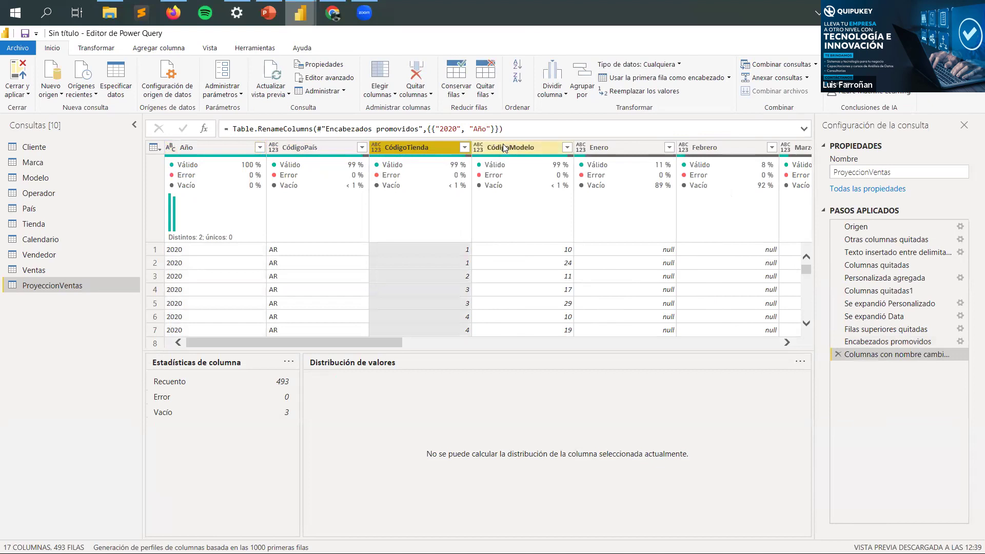
left_click(533, 147)
left_click(592, 150)
left_click_drag(377, 343, 795, 372)
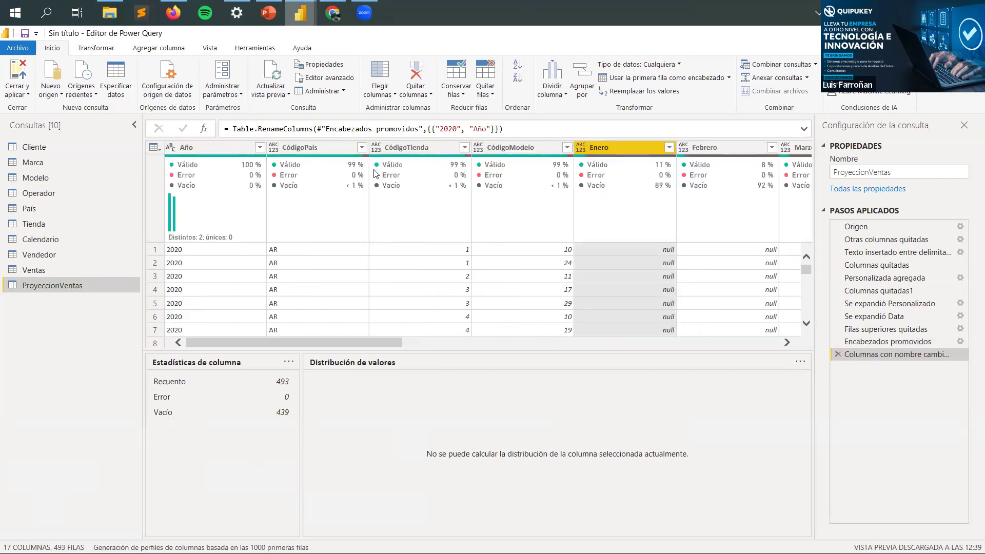
Step: Keep every column of the ProyeccionVentas query except Total general using Choose Columns
left_click(396, 96)
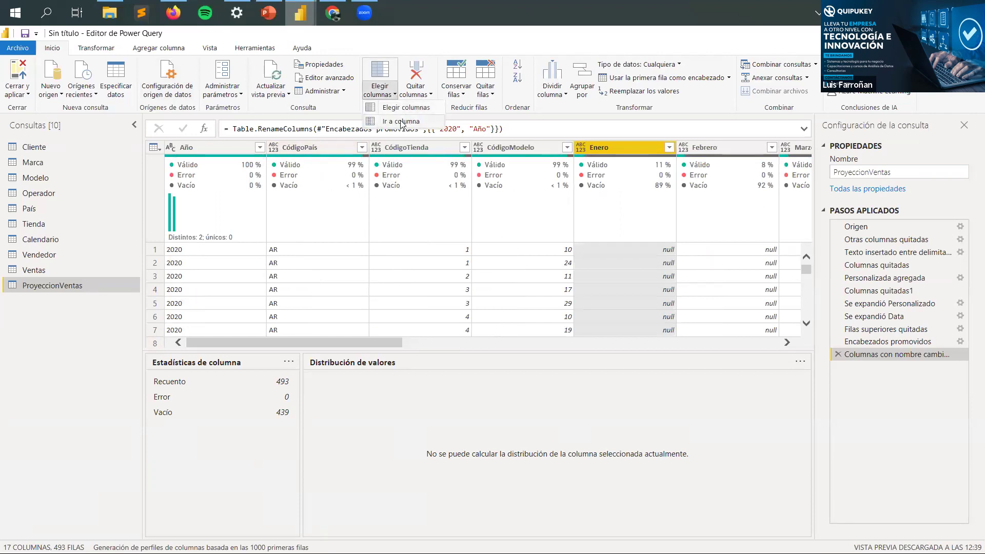
key("Escape")
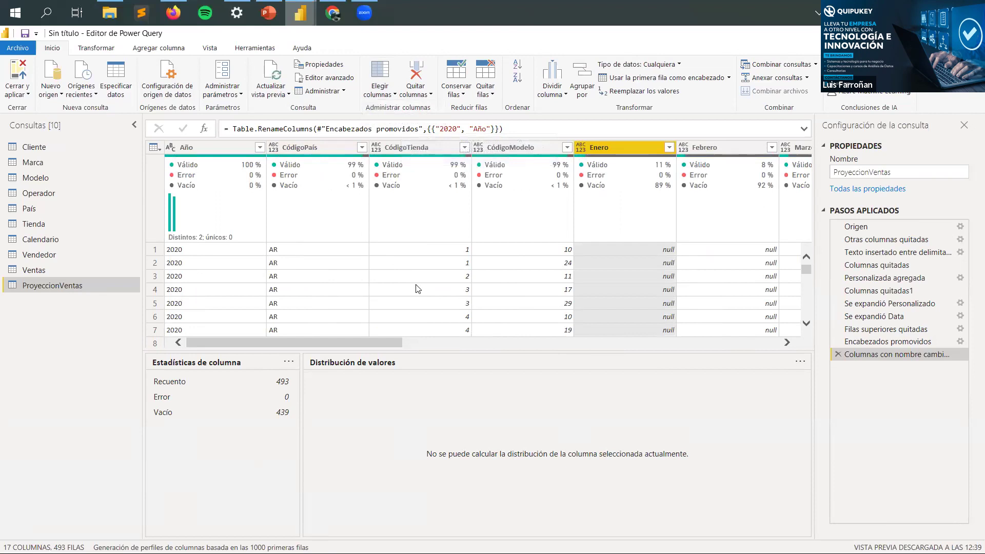
left_click(416, 289)
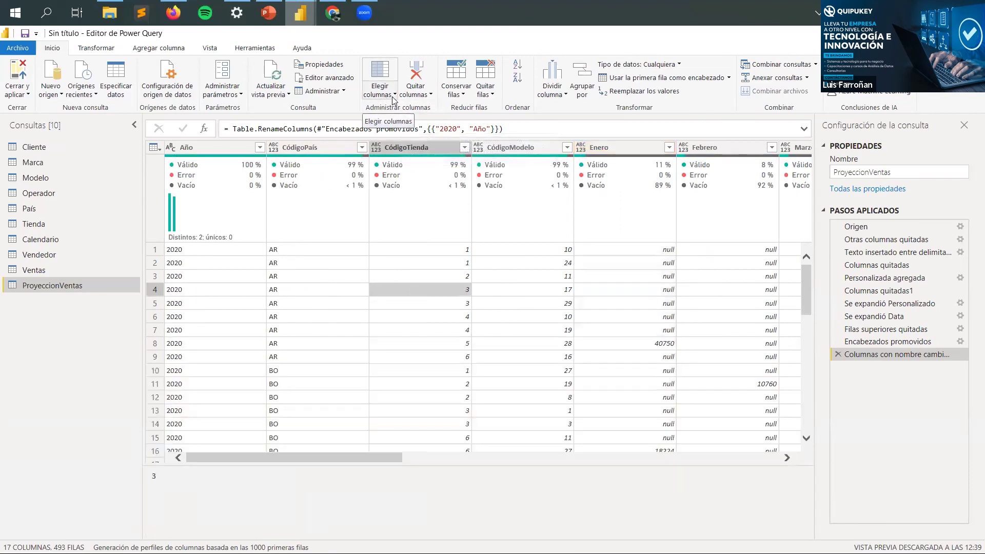
left_click(387, 95)
left_click(380, 84)
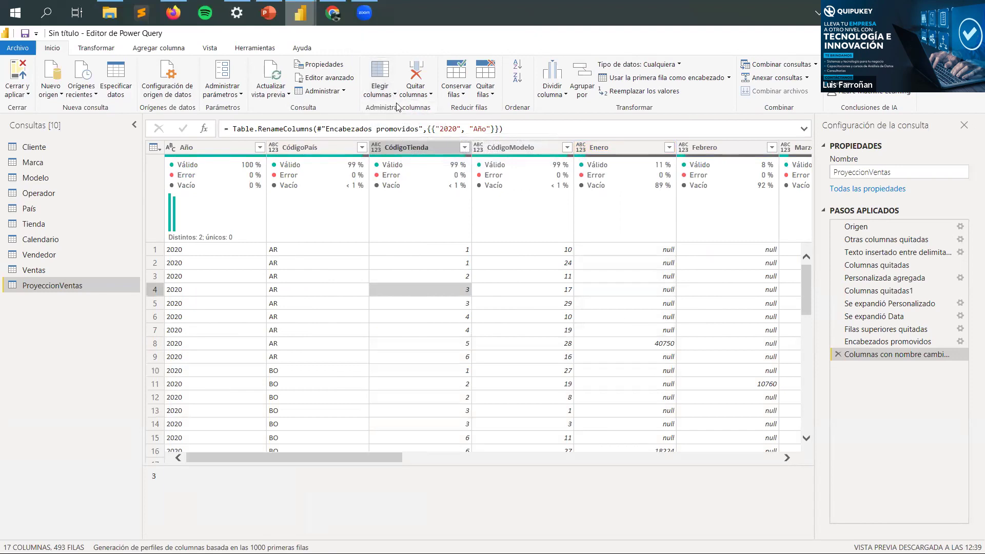
left_click(394, 96)
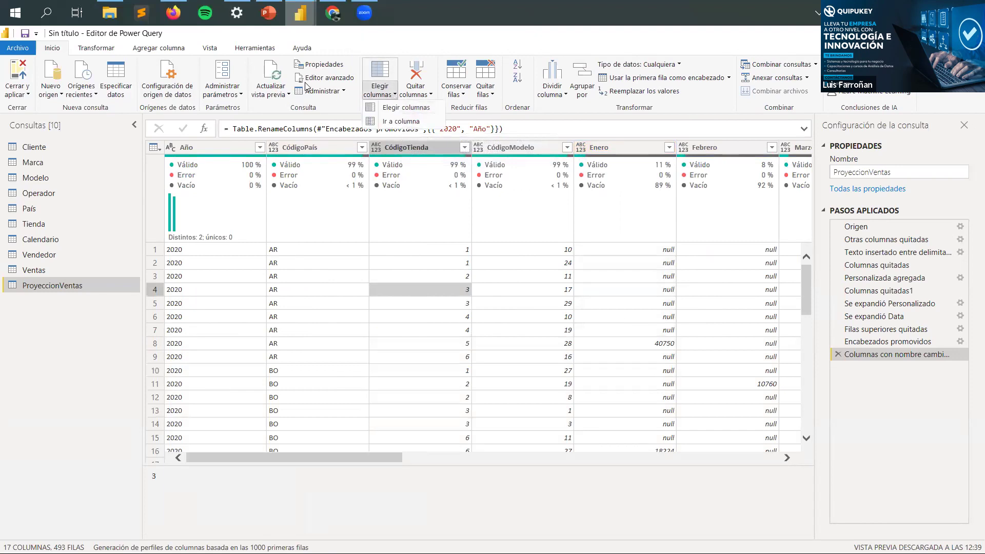
left_click(402, 109)
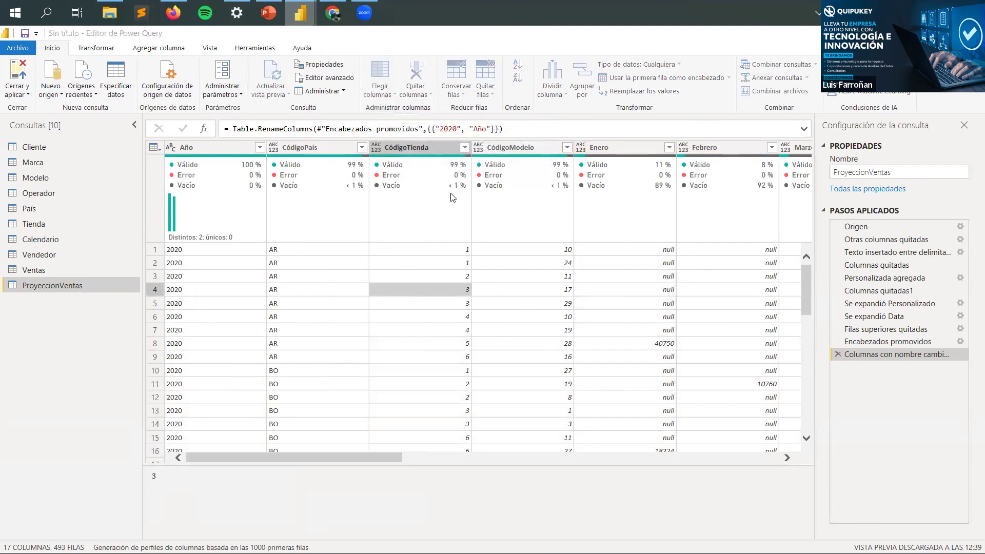
left_click(410, 394)
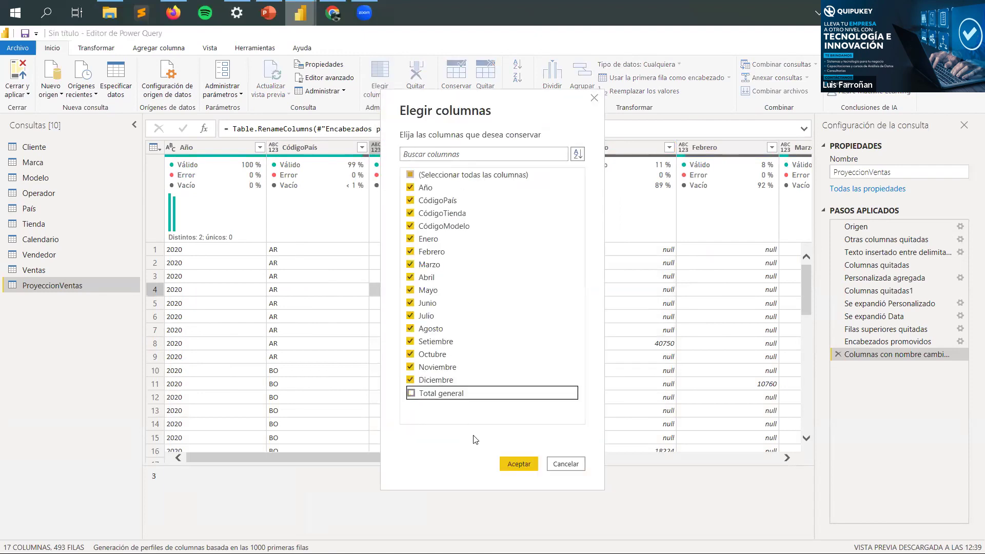
left_click(518, 464)
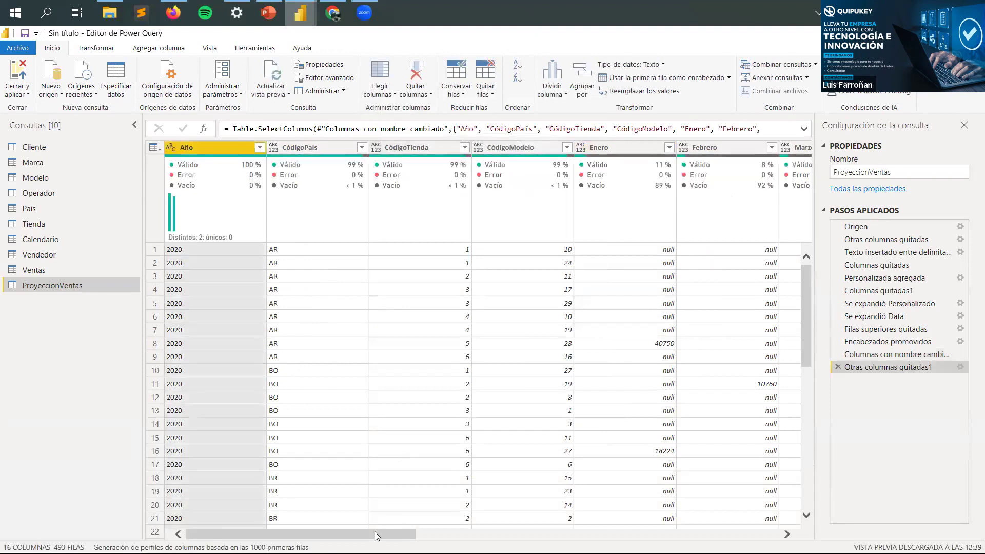
Step: Examine the month columns of the table, starting with Enero
left_click_drag(378, 534, 741, 534)
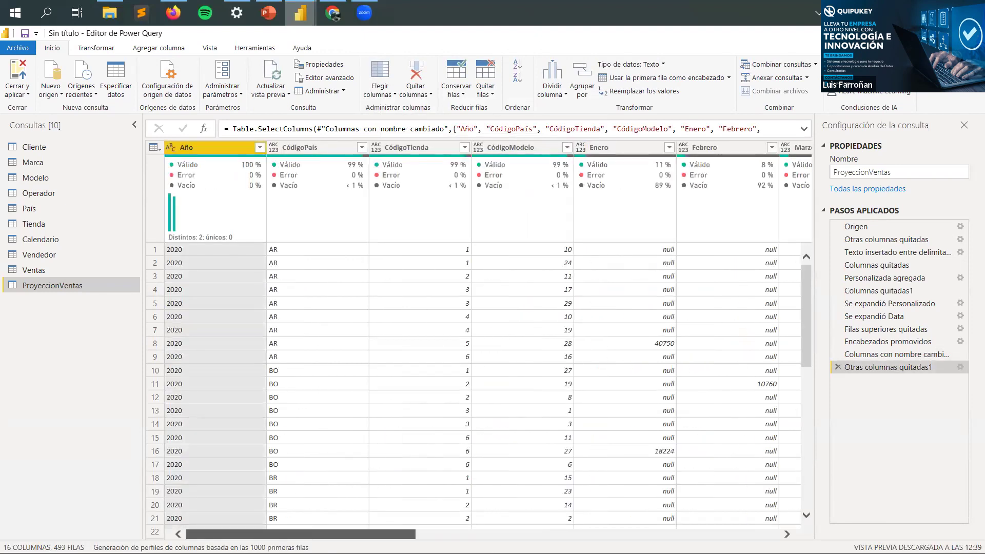
left_click(600, 153)
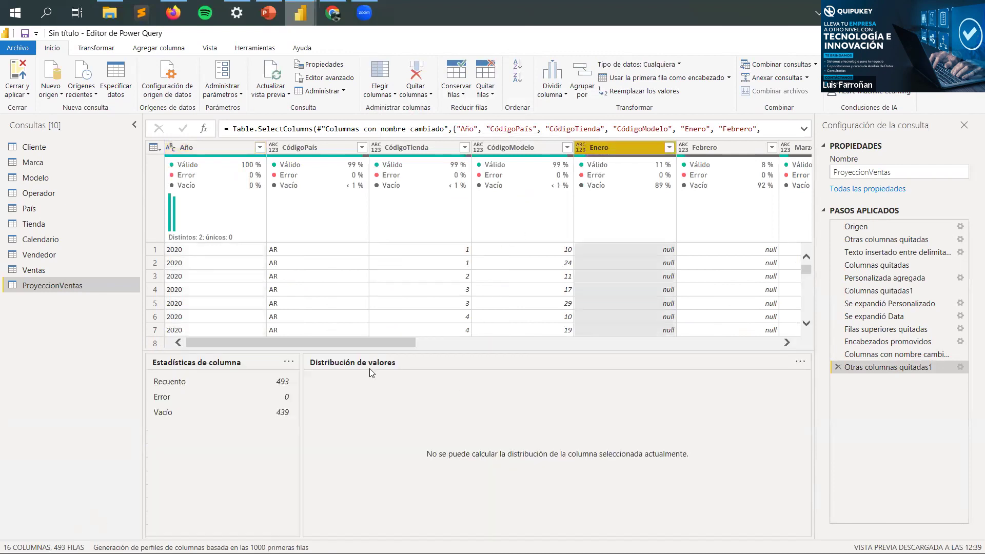
left_click_drag(378, 342, 799, 343)
left_click_drag(682, 339, 229, 338)
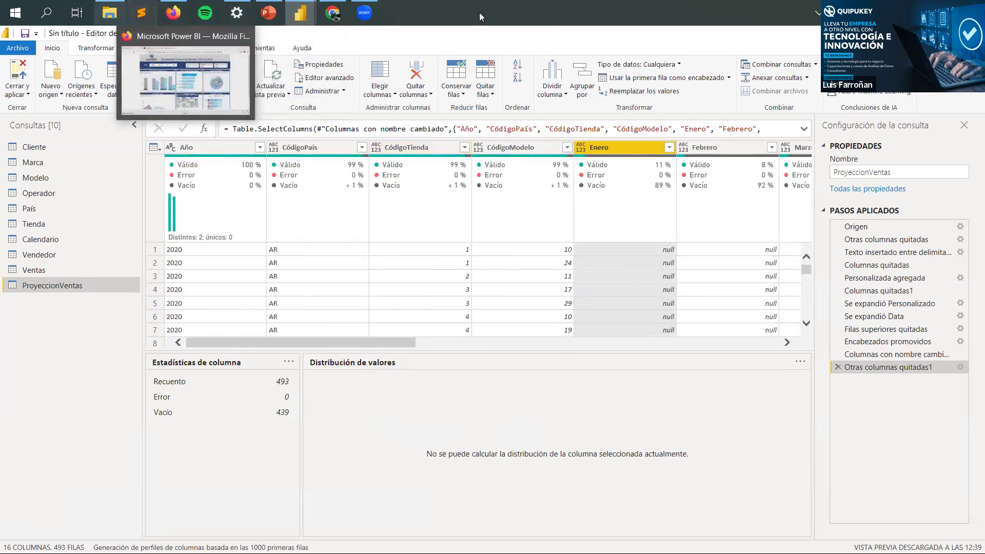
Step: Switch to Excel and create a blank workbook
key("super")
type("ex")
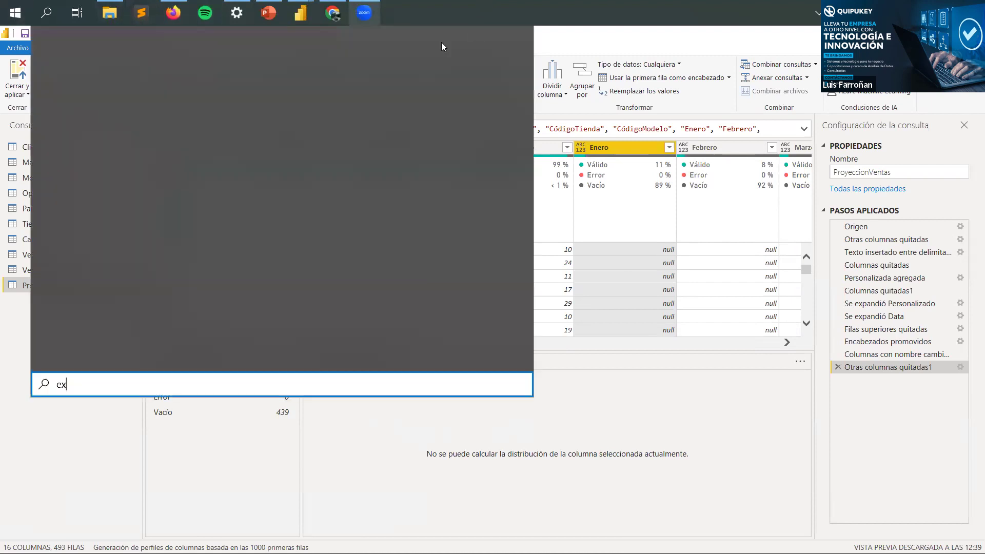
left_click(512, 40)
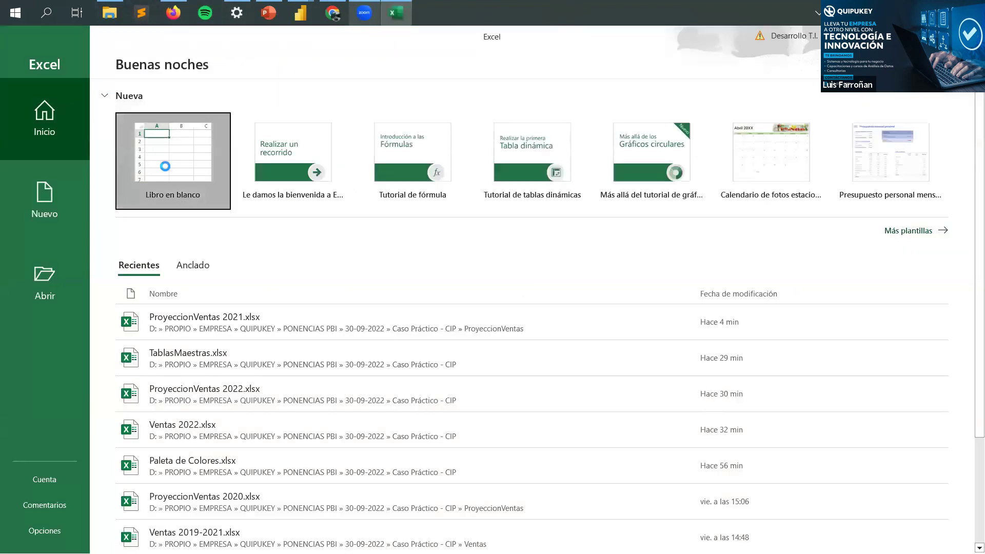
left_click(165, 166)
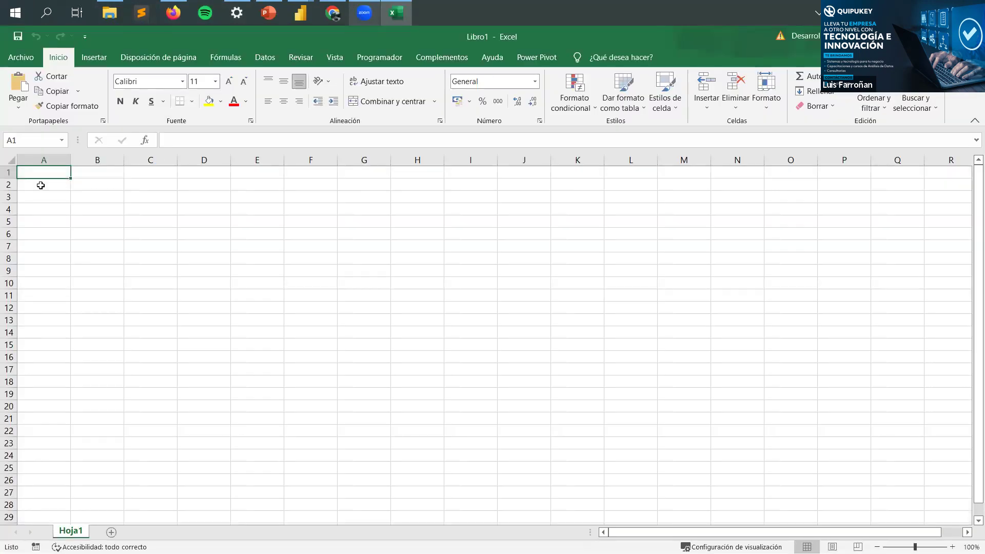
Step: Enter the headers mes and Valor proy in cells A1 and B1
type("mes")
key("Tab")
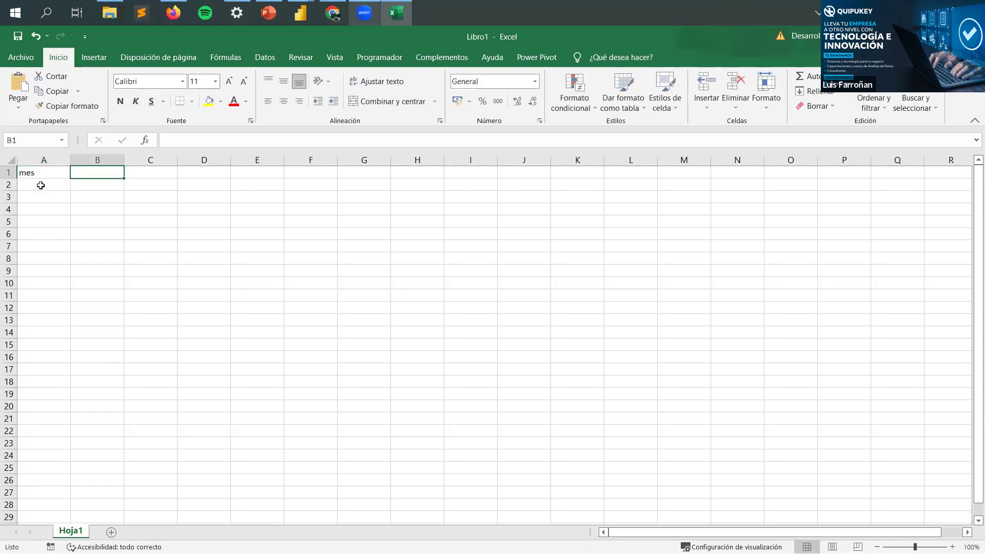
type("Valor pr")
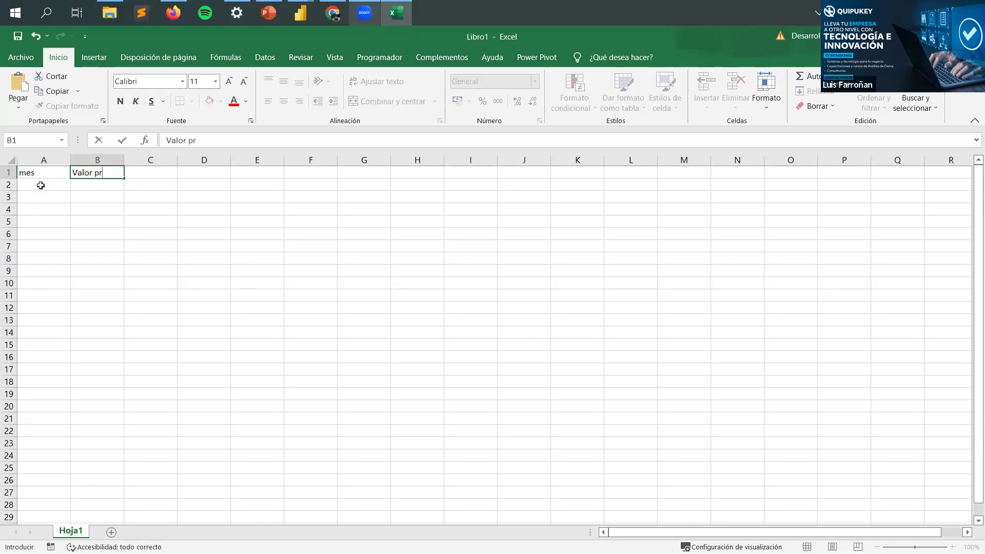
type("oy")
key("Return")
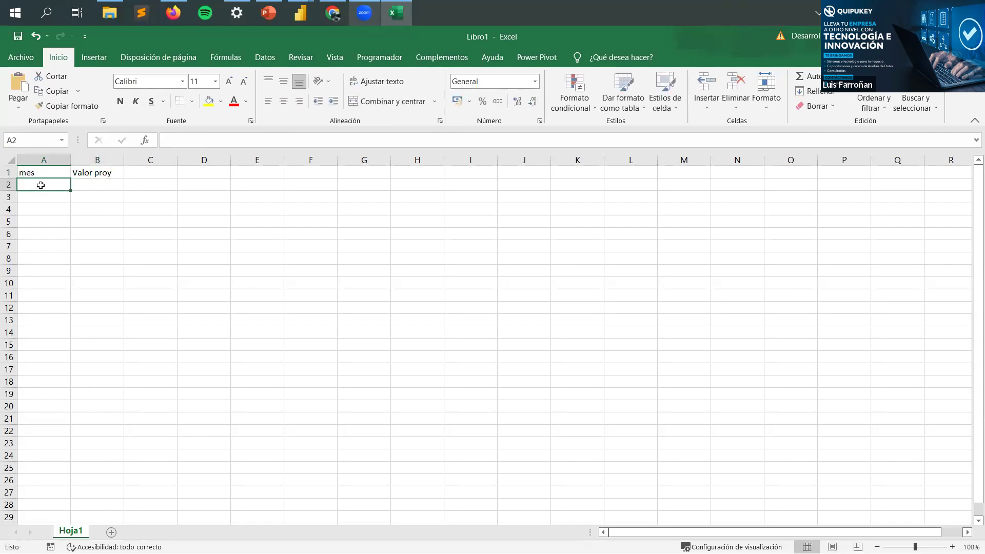
Step: Fill two sample rows below the headers: Enero with 2000 and Febrero with 2000
type("Enero")
key("Tab")
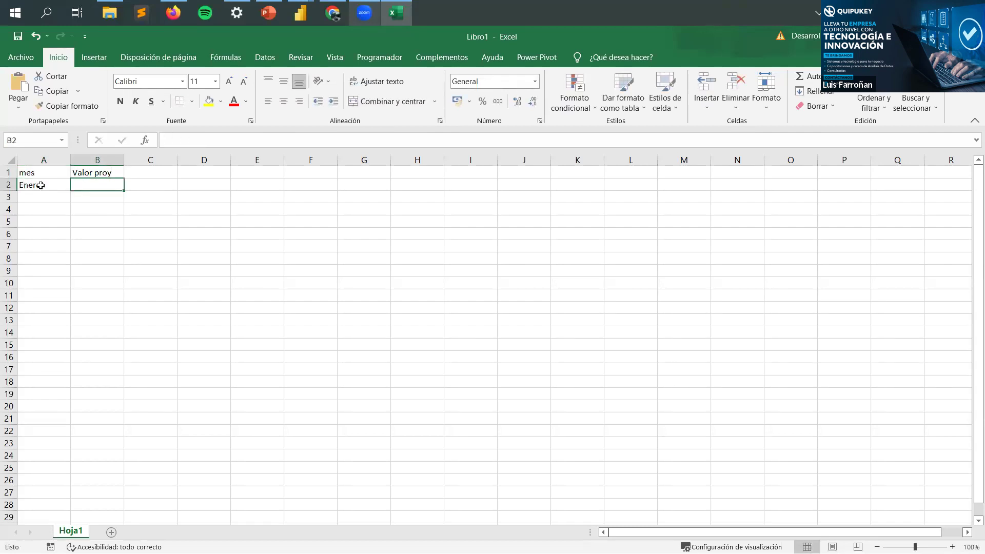
type("2000")
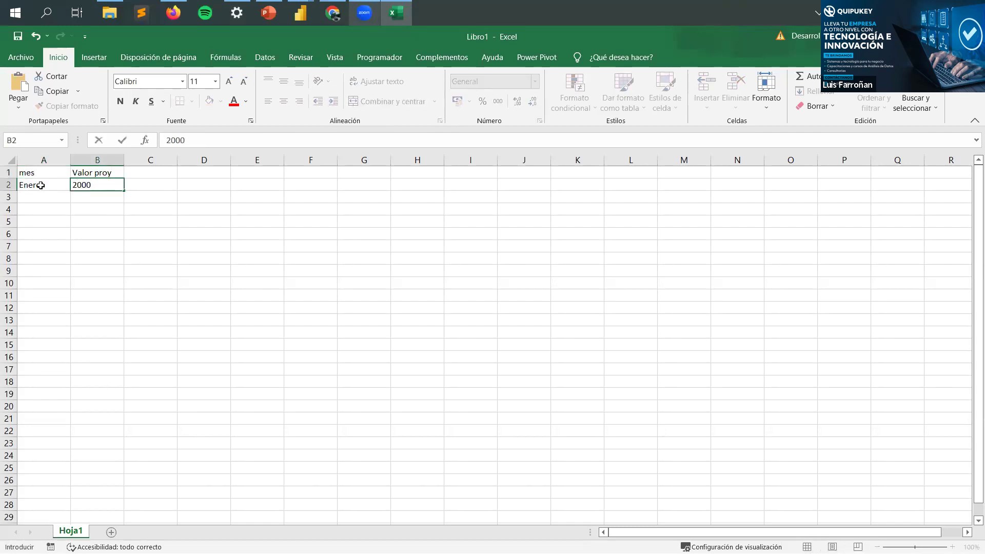
key("Return")
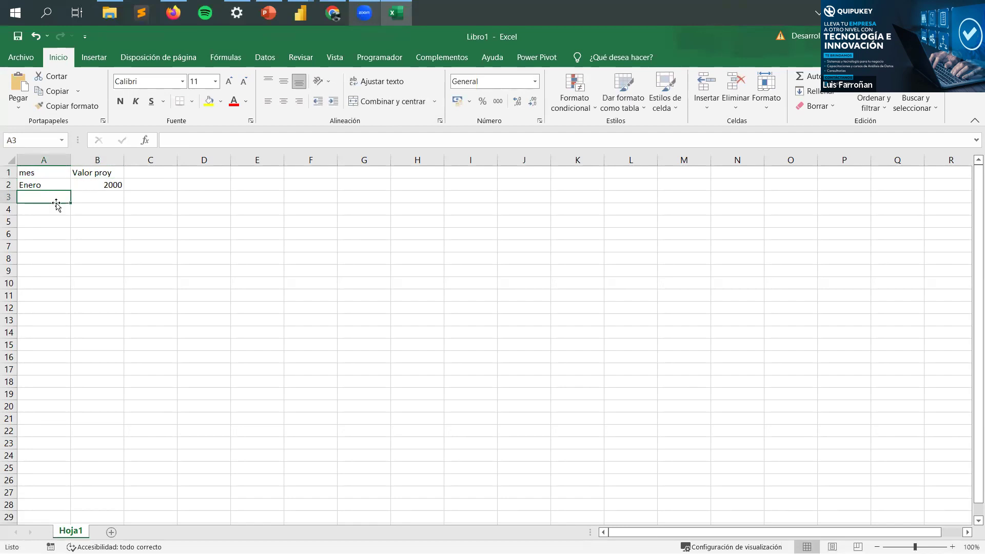
type("Febrero")
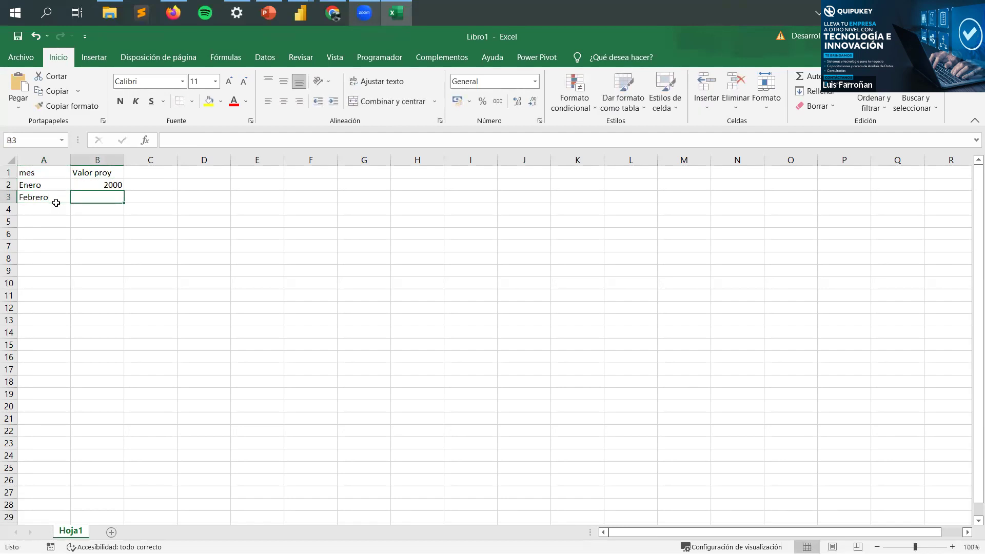
type("2000")
left_click(56, 205)
left_click(173, 197)
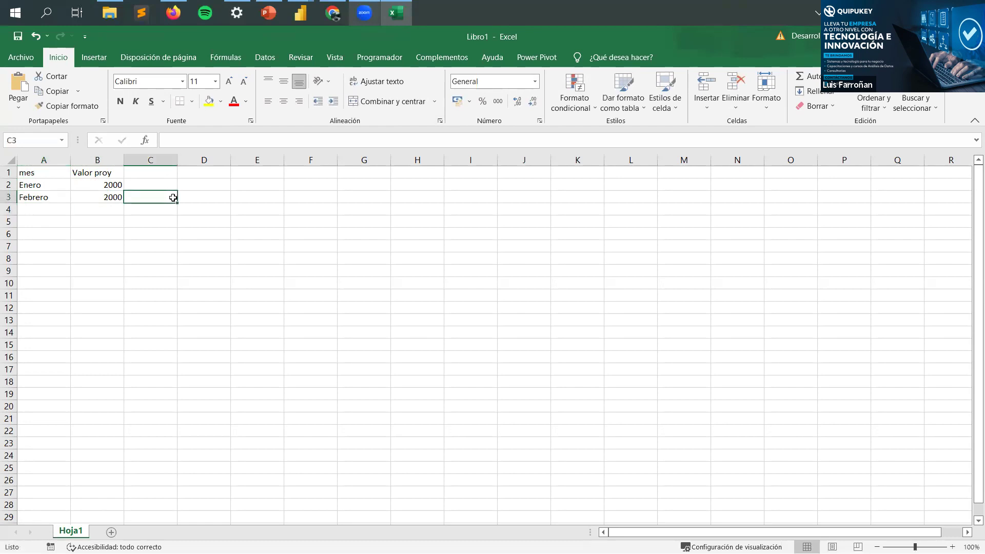
Step: Try to close the sample workbook, cancel the closing, and switch back to the Power Query Editor
key("ctrl+w")
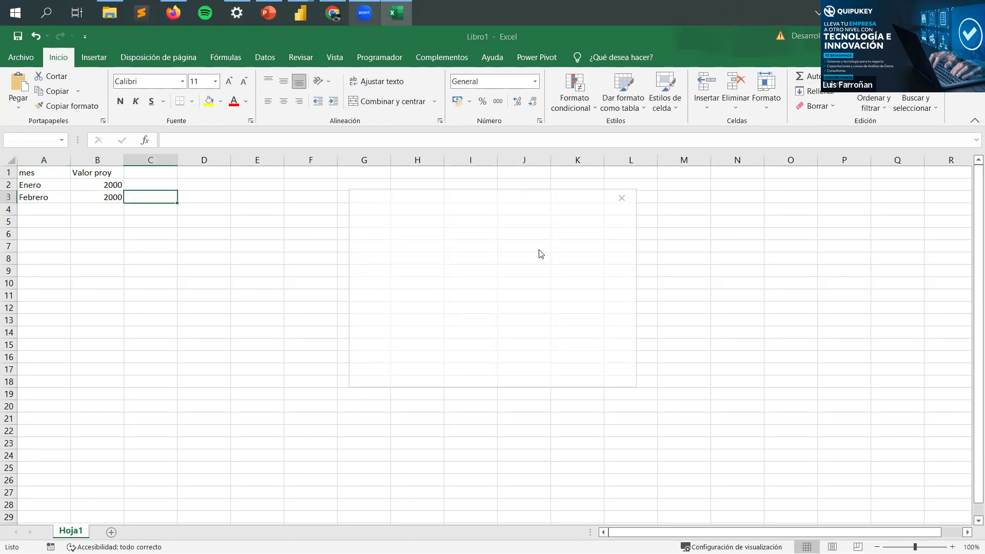
left_click(595, 365)
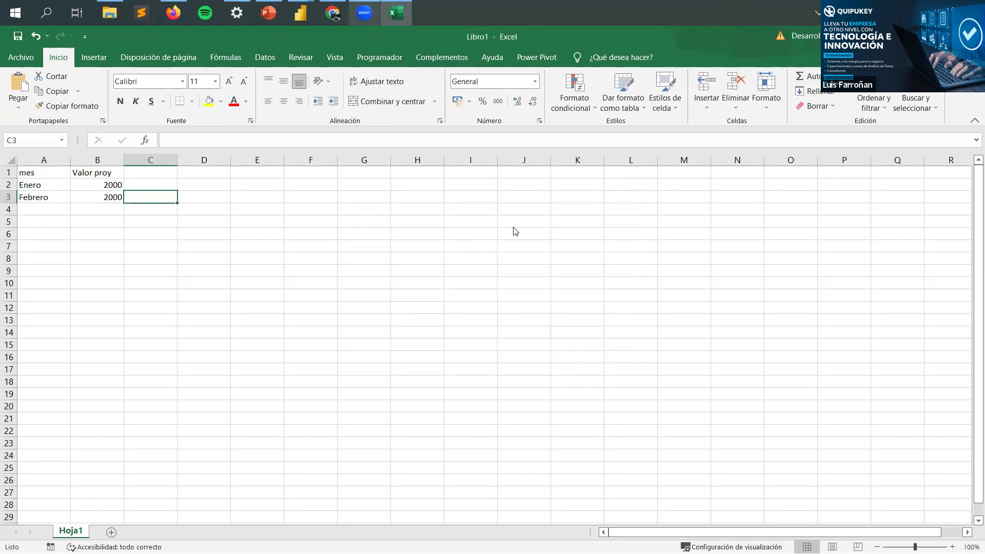
key("alt+Tab")
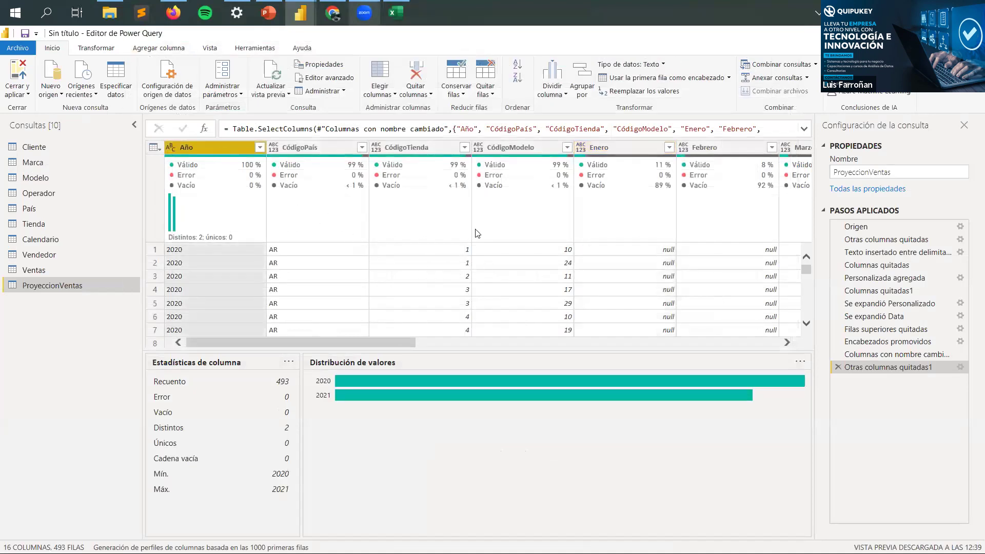
Step: Look over the unpivot options for the Enero column and the month columns through Diciembre
left_click(519, 149)
right_click(595, 148)
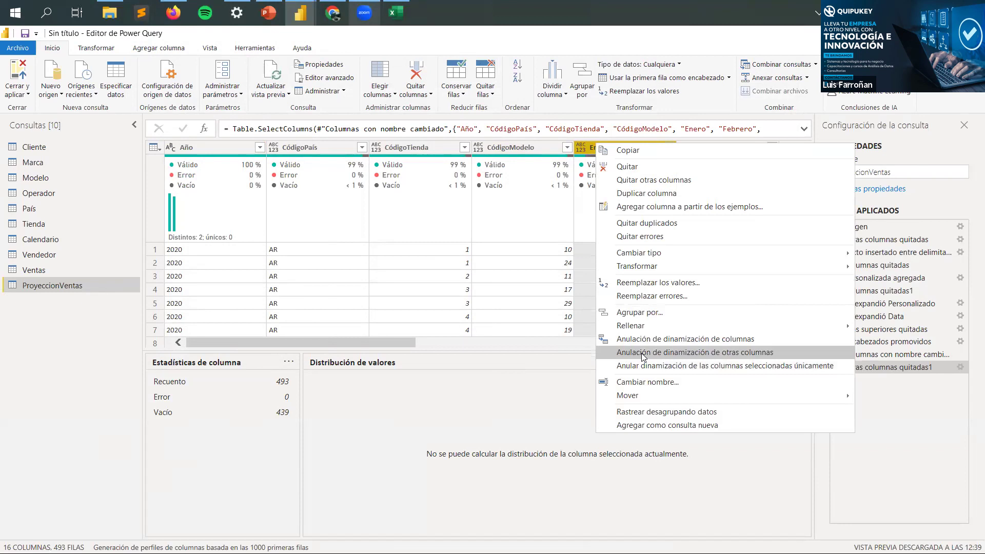
left_click(565, 265)
left_click_drag(408, 460, 795, 471)
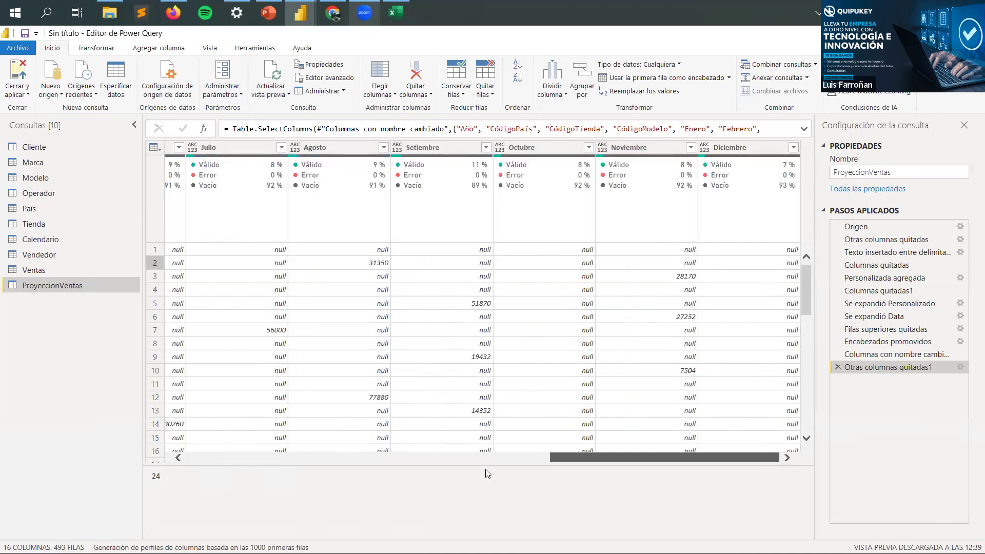
left_click_drag(488, 473, 308, 491)
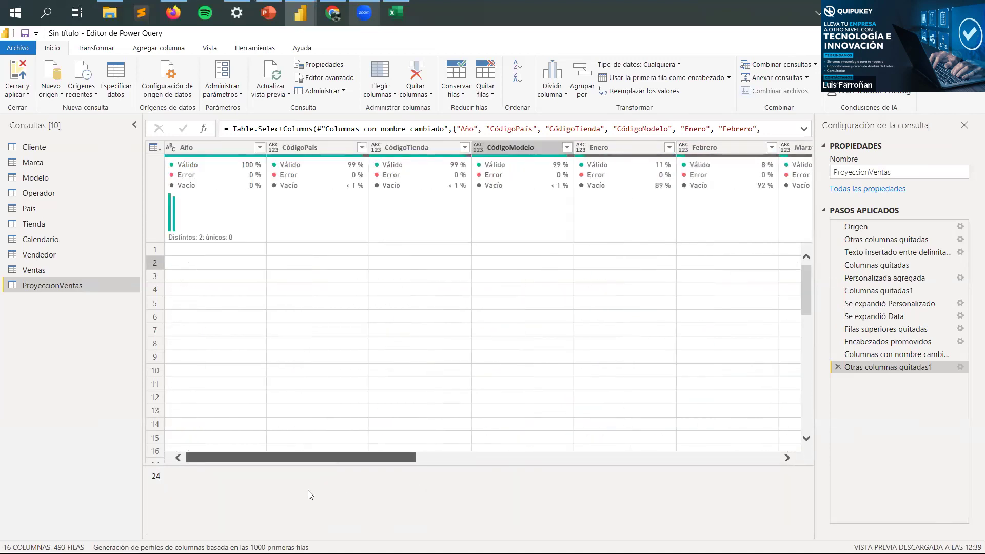
Step: Unpivot all columns other than Año, CódigoPaís, CódigoTienda and CódigoModelo in the ProyeccionVentas query
left_click(201, 150)
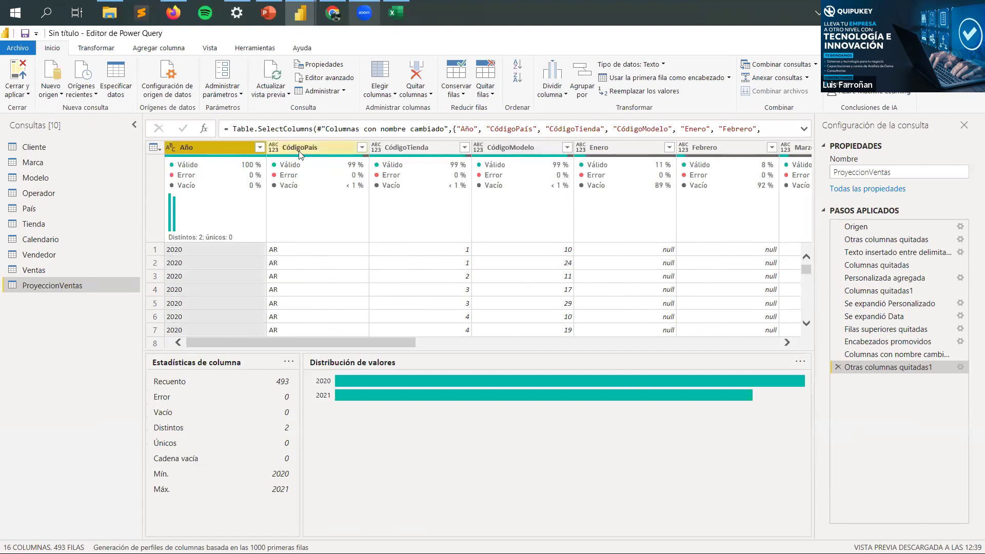
left_click(299, 151)
left_click(406, 148)
left_click(313, 149)
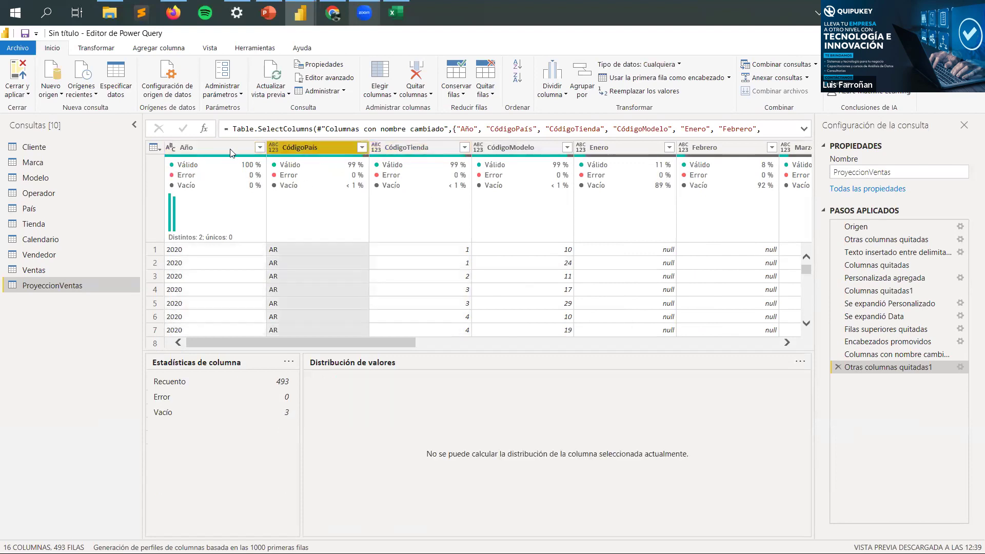
left_click(216, 150)
mouse_move(272, 164)
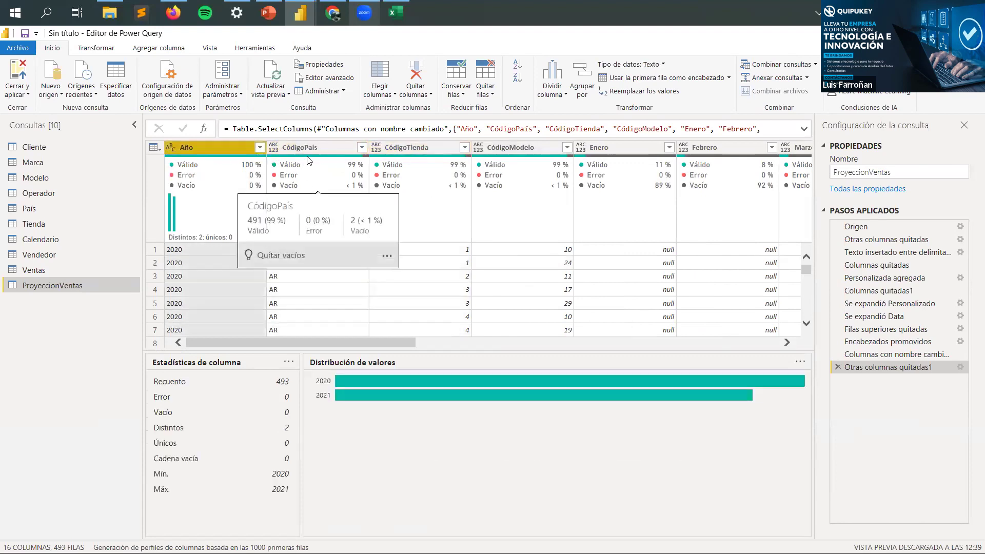
mouse_move(415, 159)
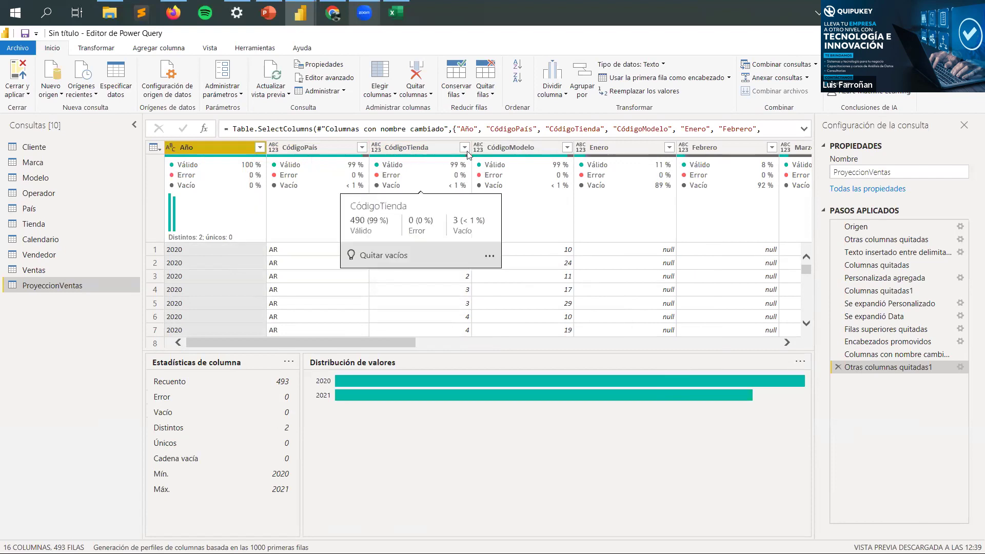
mouse_move(406, 342)
left_mouse_down()
mouse_move(789, 339)
mouse_move(395, 343)
left_mouse_up()
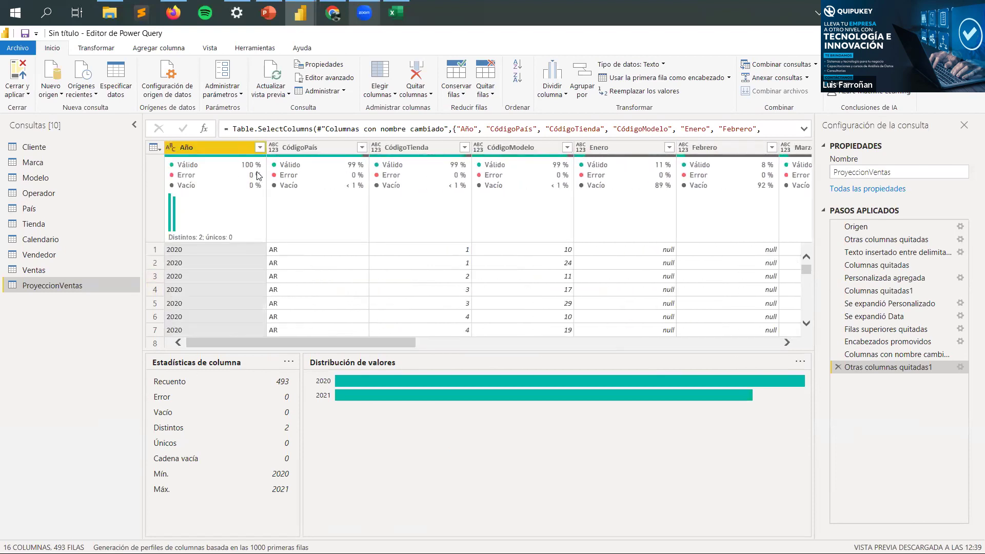
mouse_move(390, 180)
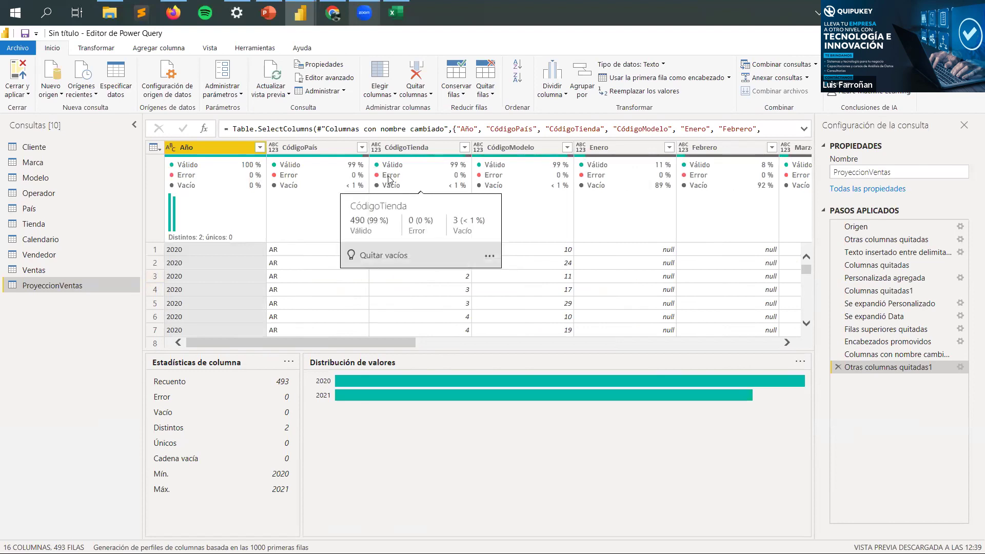
left_click(512, 149, "shift")
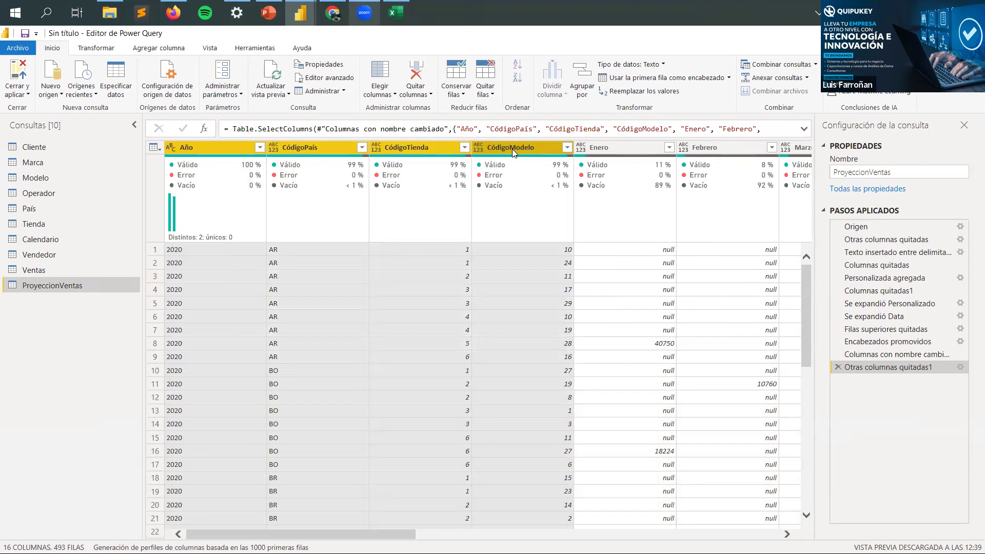
right_click(512, 149)
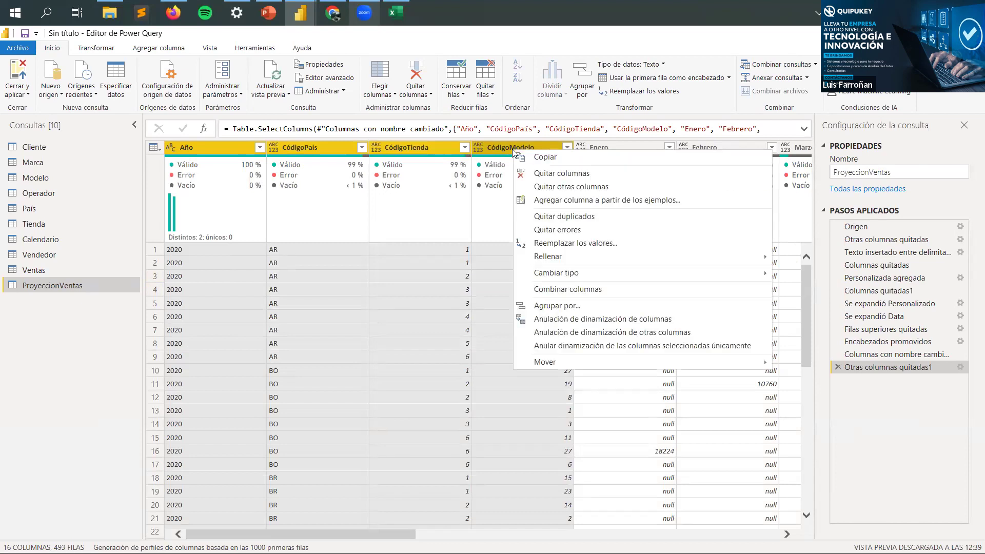
left_click(593, 332)
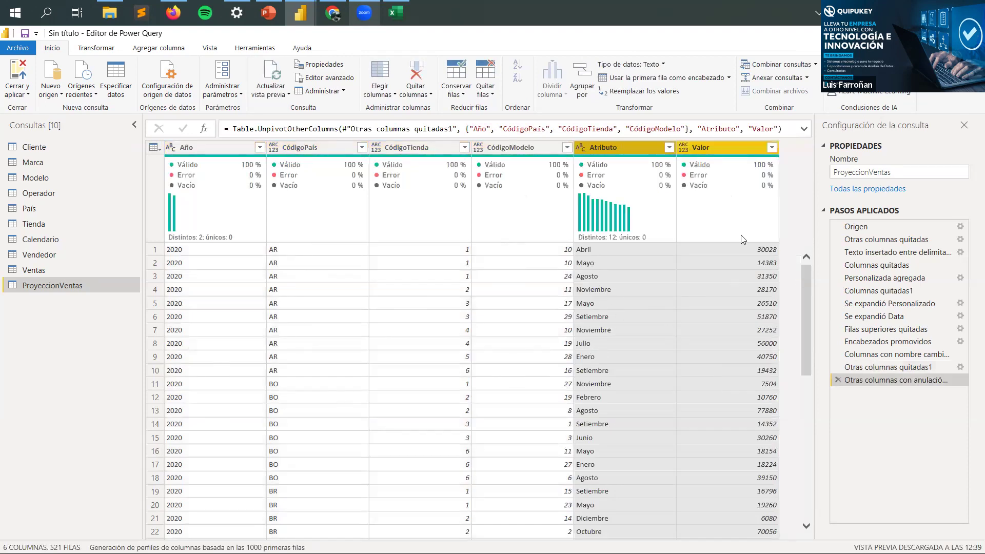
Step: Rename the unpivoted Atributo column to Mes and the Valor column to ProyeccionVenta
scroll(736, 315, "down", 6)
scroll(738, 343, "down", 11)
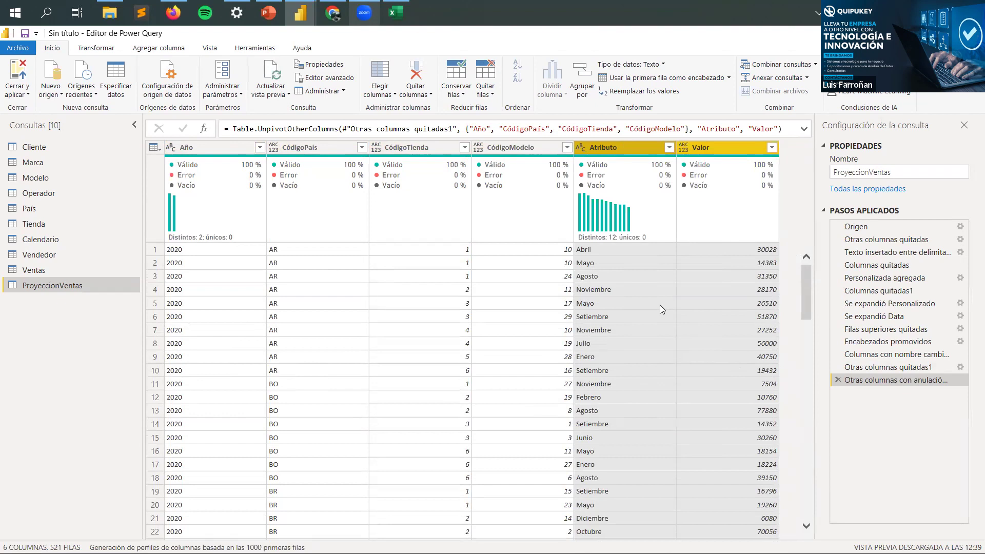
double_click(608, 148)
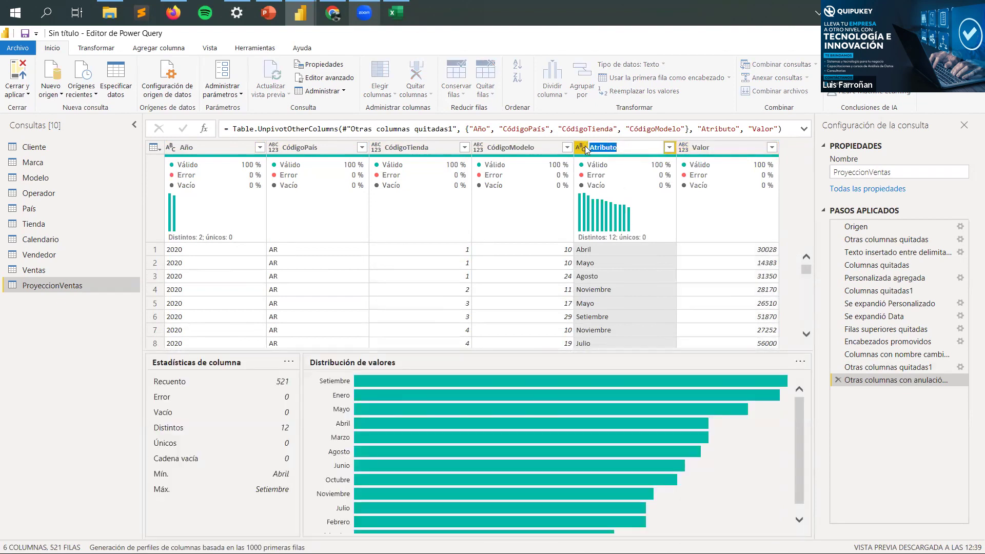
type("Mes")
double_click(717, 147)
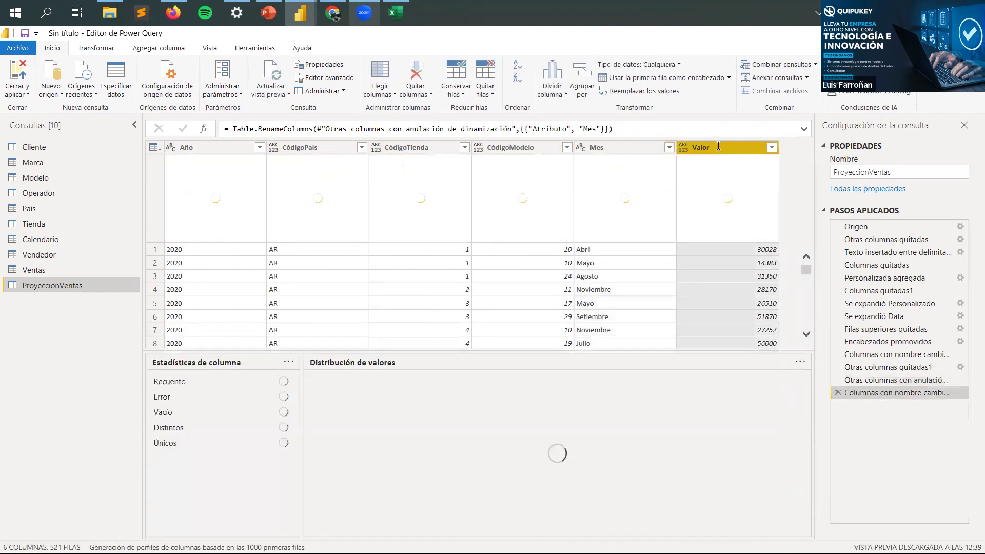
type("Proyeccion")
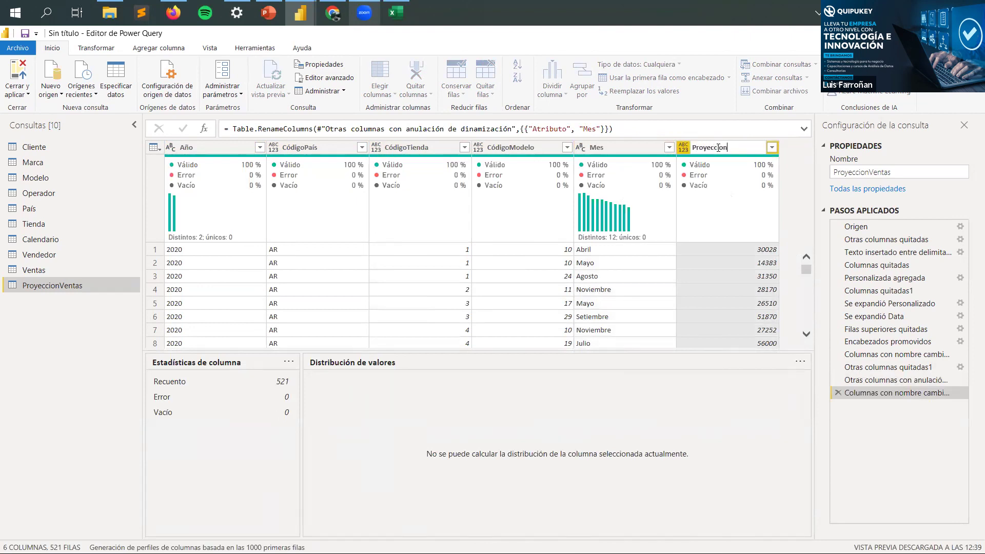
type("Venta")
key("Return")
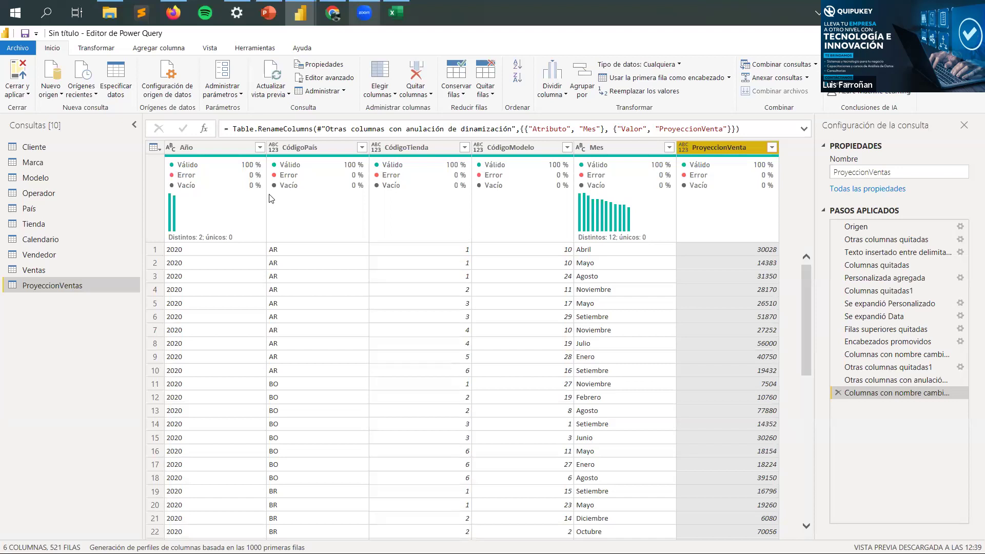
scroll(770, 320, "down", 18)
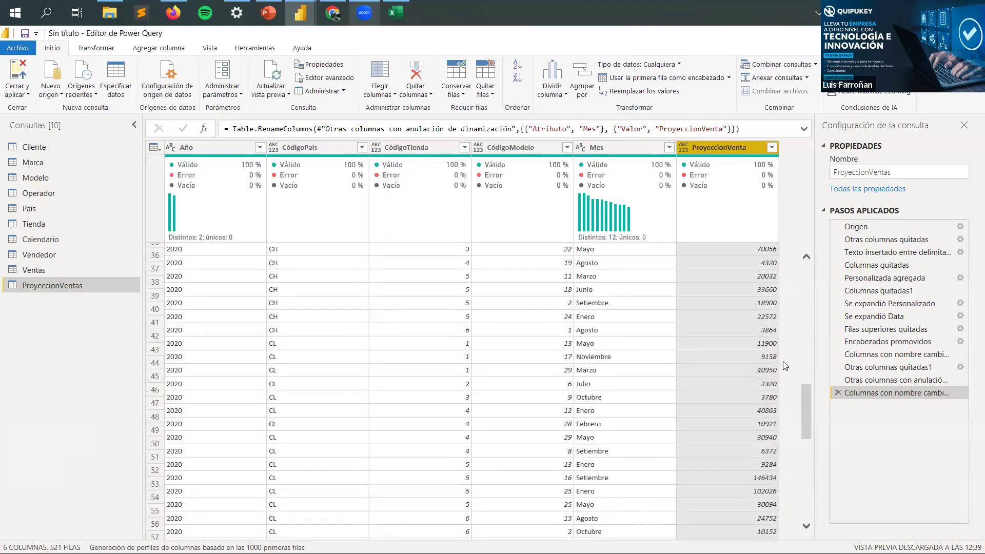
scroll(784, 365, "up", 18)
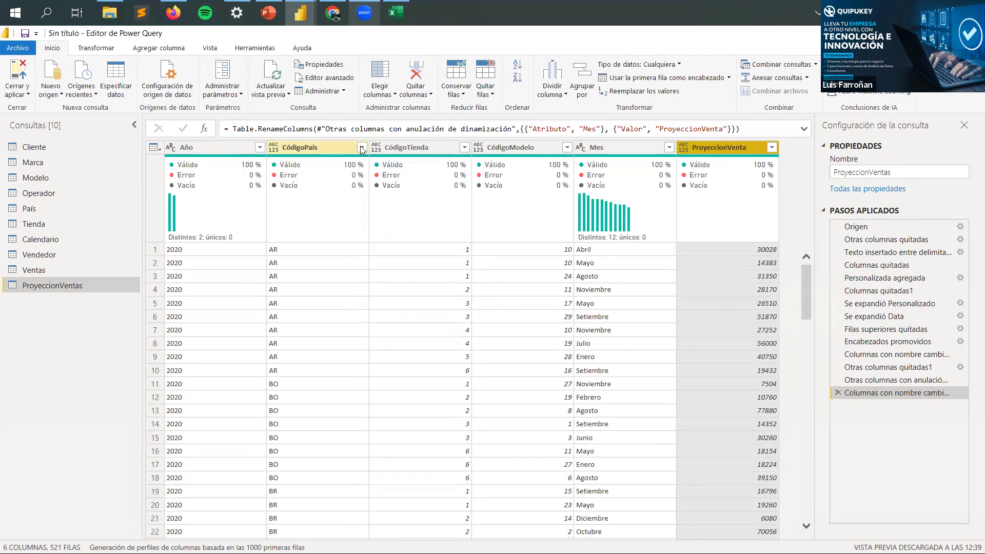
Step: Switch to the Excel sample workbook and duplicate the block A1:D3, headers included, directly below it from cell A4
left_click(395, 13)
left_click_drag(32, 174, 202, 206)
key("ctrl+c")
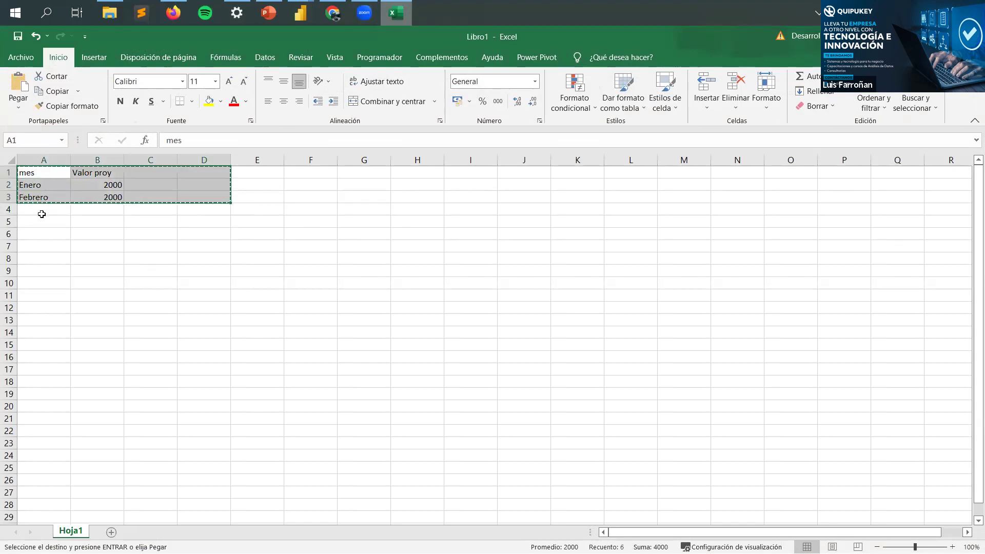
left_click(29, 211)
key("ctrl+v")
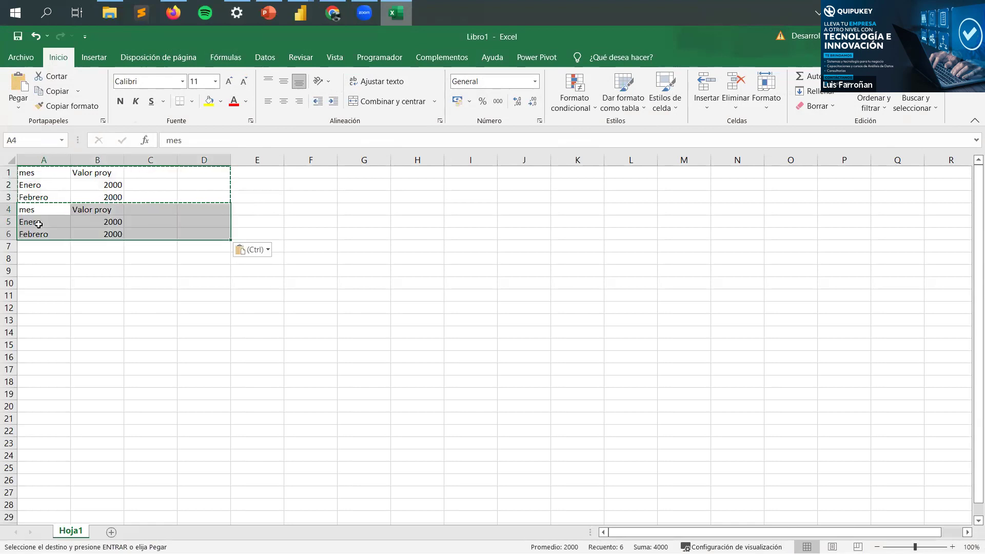
key("Escape")
left_click(97, 259)
Step: Compare the header in row 1 with the repeated header in row 4 of the sample sheet, and return to the Power Query Editor
left_click_drag(31, 174, 99, 170)
left_click(20, 171)
left_click(7, 172)
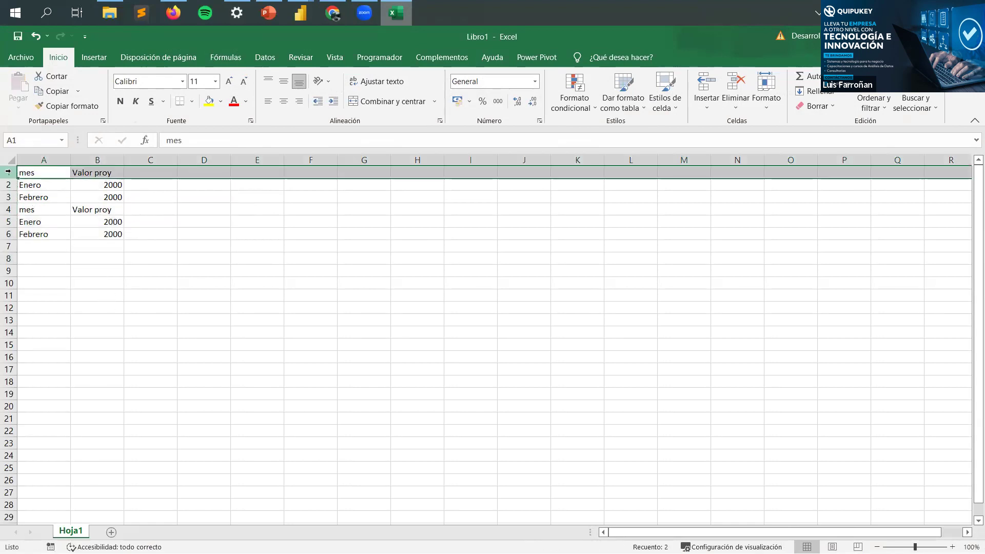
left_click(40, 172)
left_click_drag(91, 173, 39, 173)
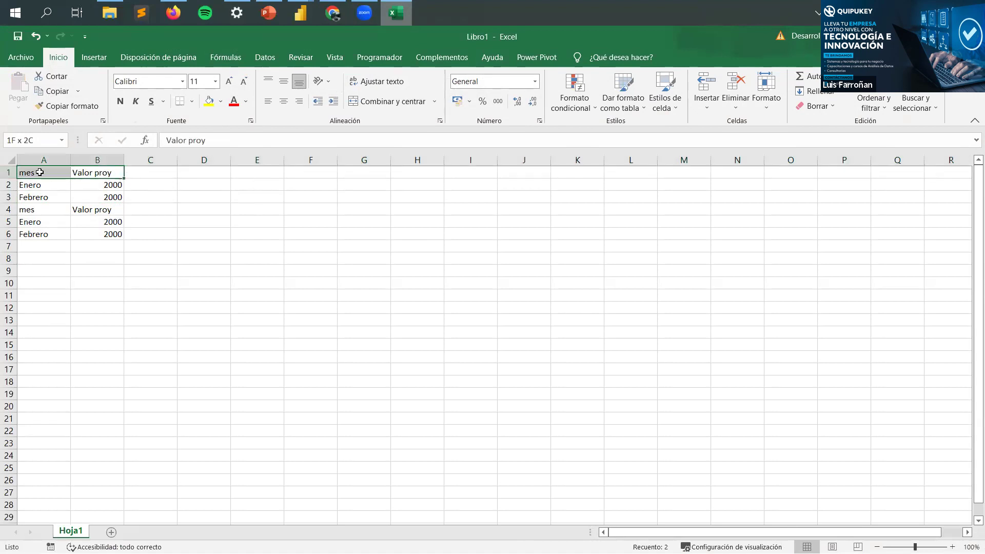
left_click(8, 172)
left_click(44, 172)
left_click(77, 171)
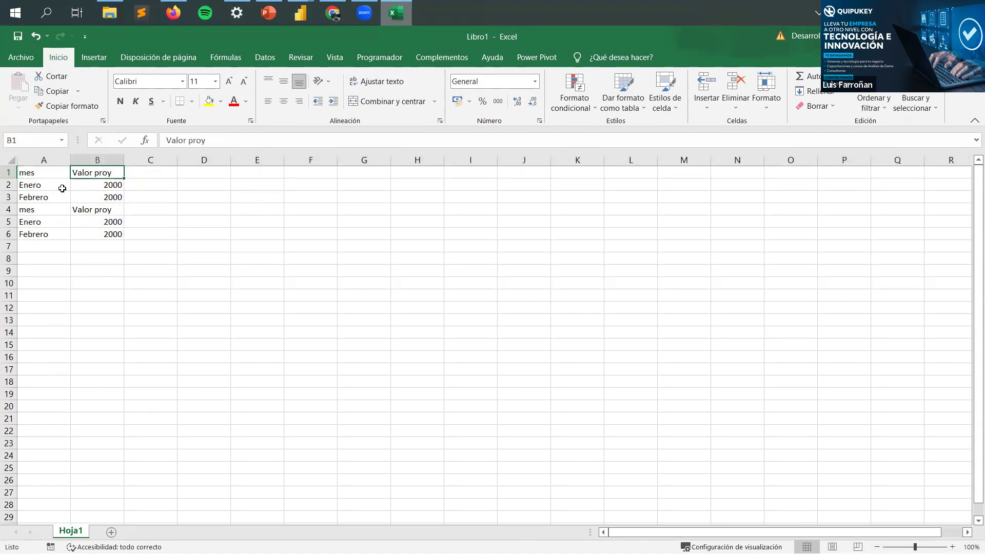
left_click(8, 209)
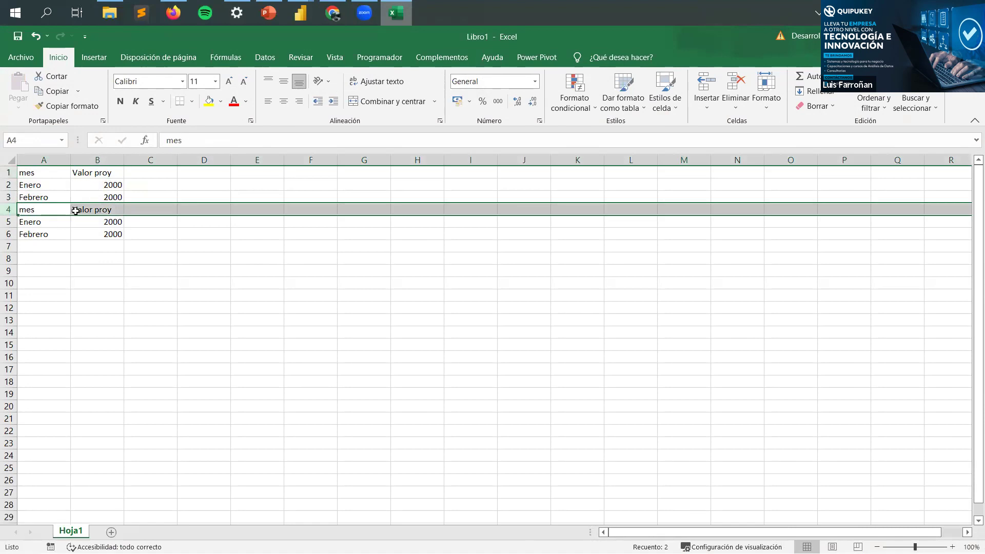
left_click(39, 210)
left_click(94, 210)
left_click(60, 210)
left_click(77, 209)
left_click(61, 210)
left_click(6, 211)
left_click_drag(36, 185, 150, 296)
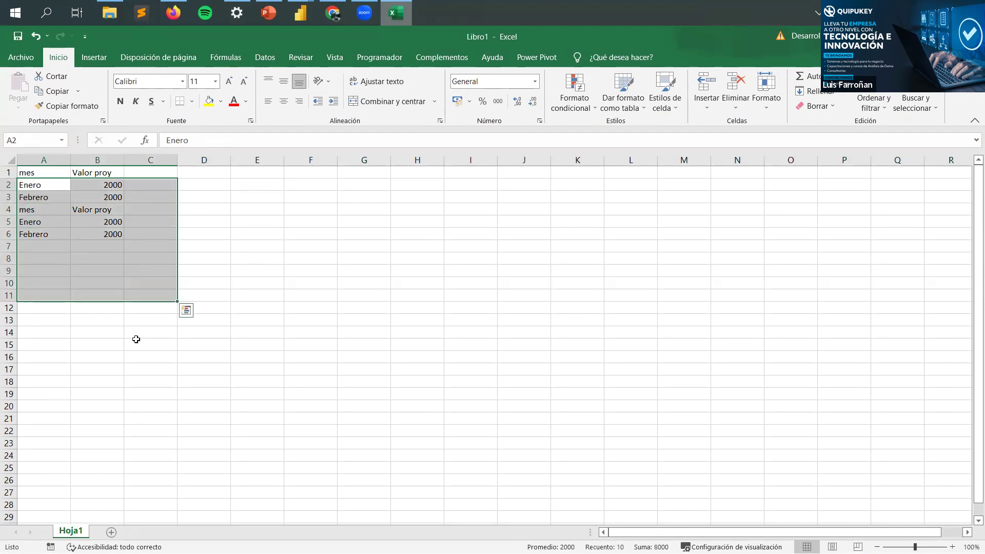
scroll(24, 204, "up", 3)
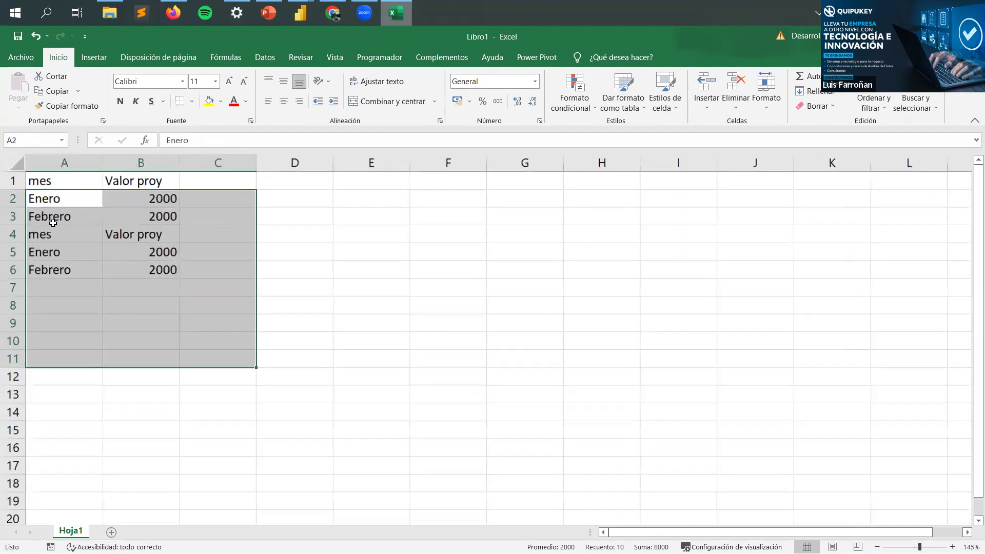
left_click(21, 235)
left_click(11, 234)
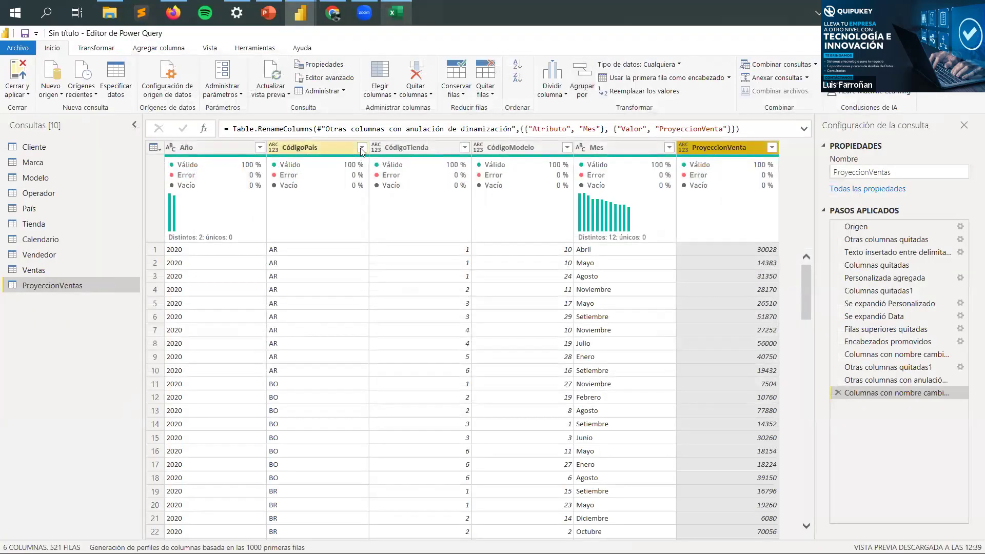
Step: Filter the CódigoPaís column to exclude the repeated header value CódigoPaís
left_click(362, 148)
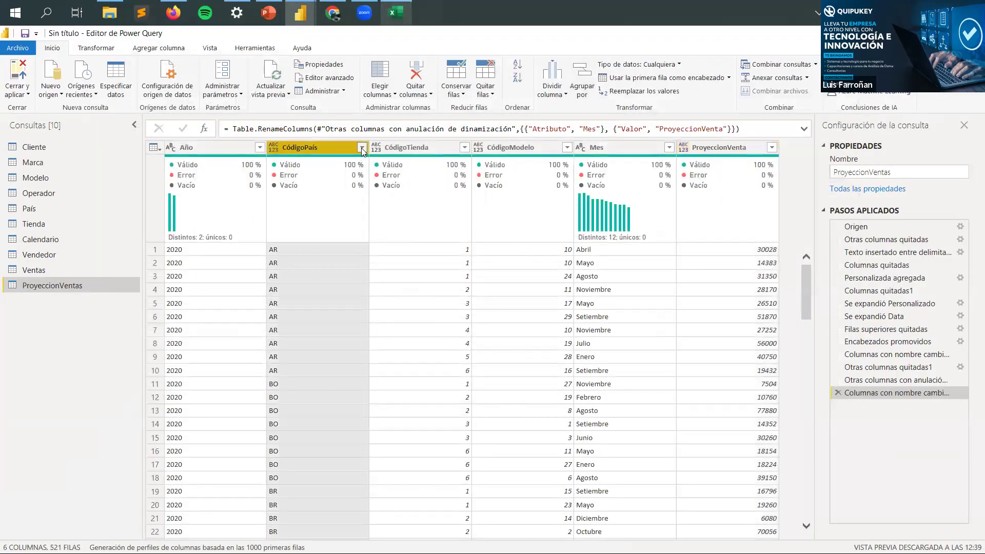
left_click(363, 149)
scroll(274, 327, "down", 2)
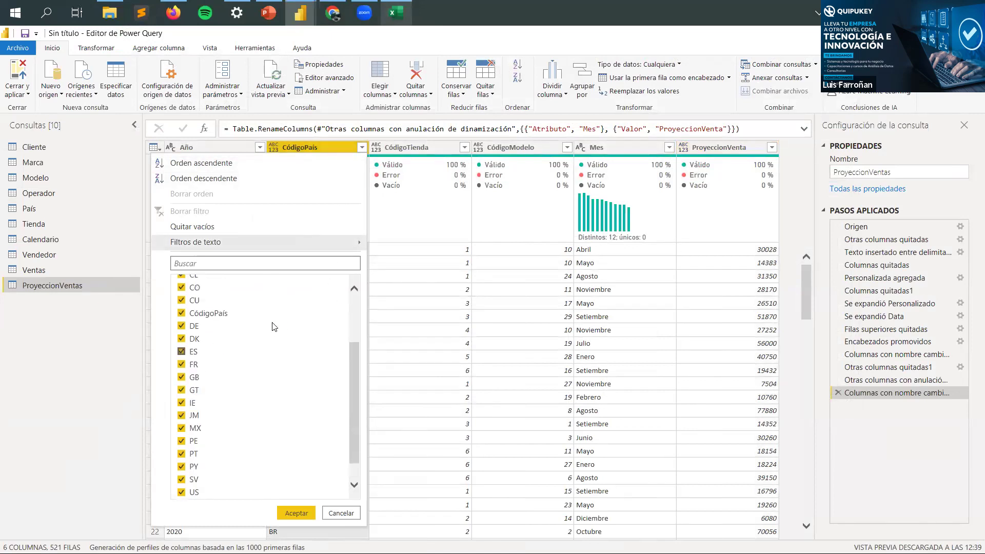
scroll(275, 326, "up", 2)
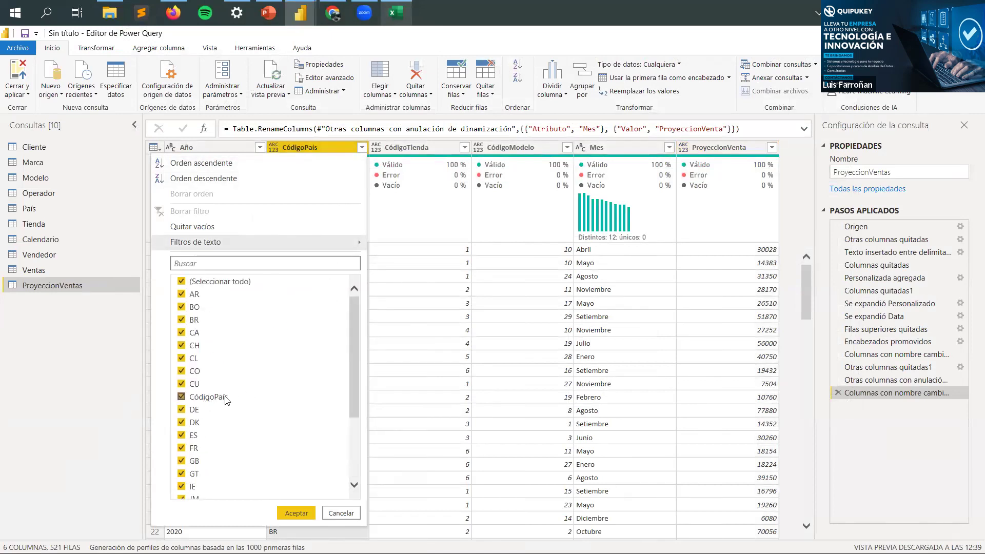
scroll(223, 399, "down", 3)
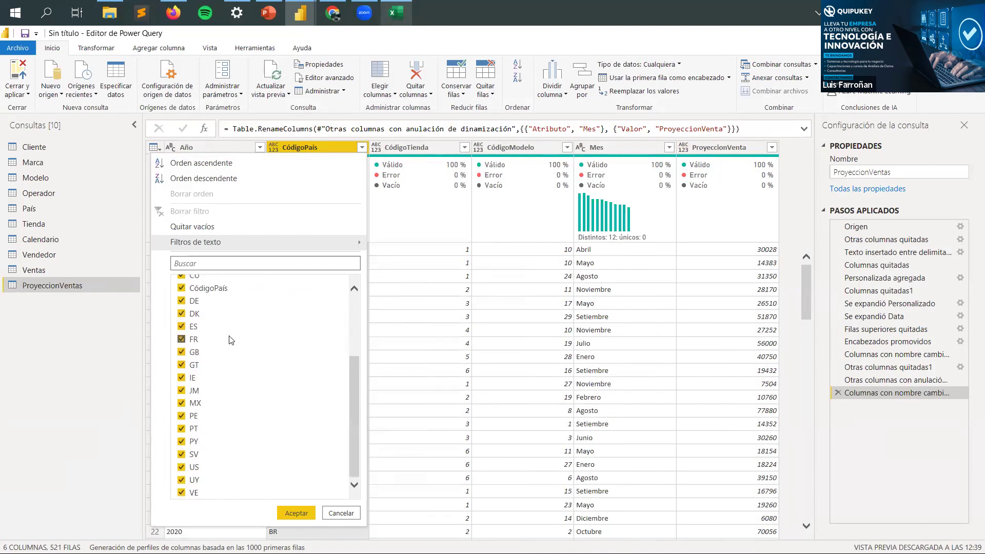
scroll(229, 341, "up", 3)
scroll(231, 340, "down", 3)
scroll(213, 300, "up", 3)
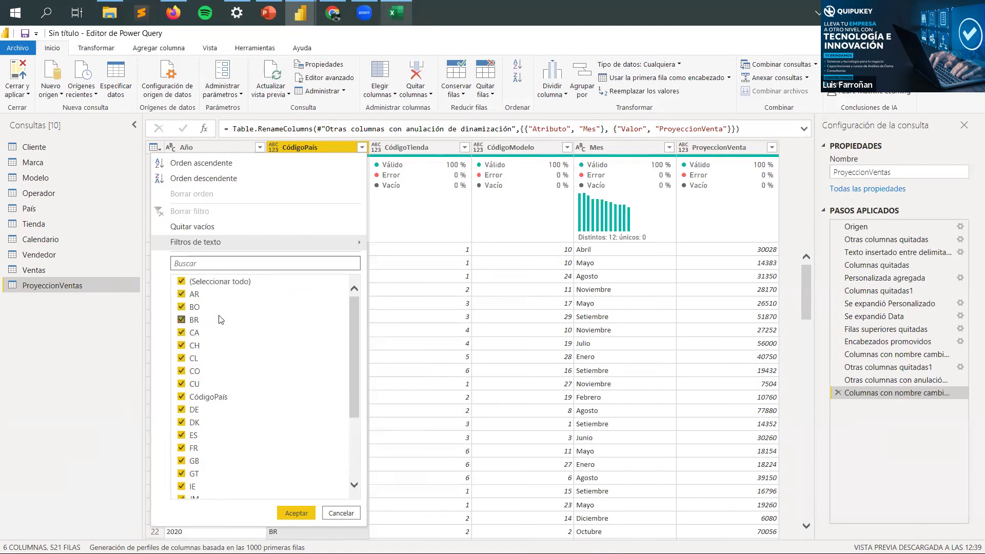
left_click(181, 397)
left_click(297, 513)
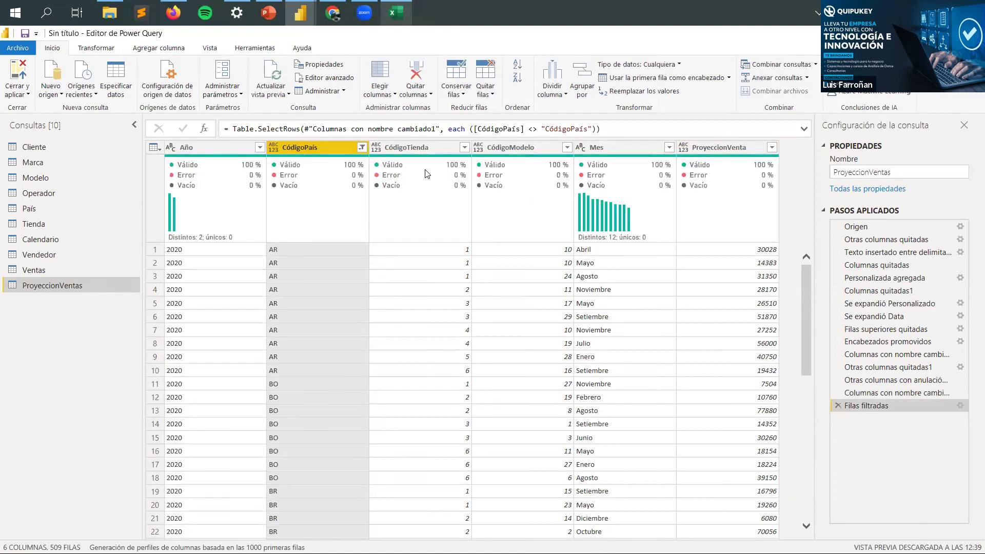
Step: Check the filter values of the CódigoTienda and CódigoModelo columns for leftover header text
left_click(464, 148)
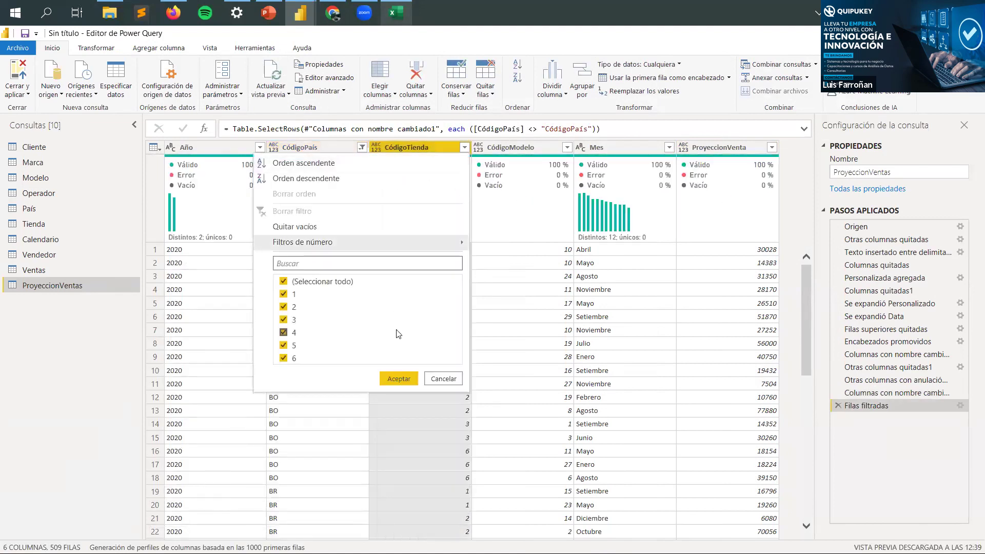
left_click(567, 148)
left_click(567, 148)
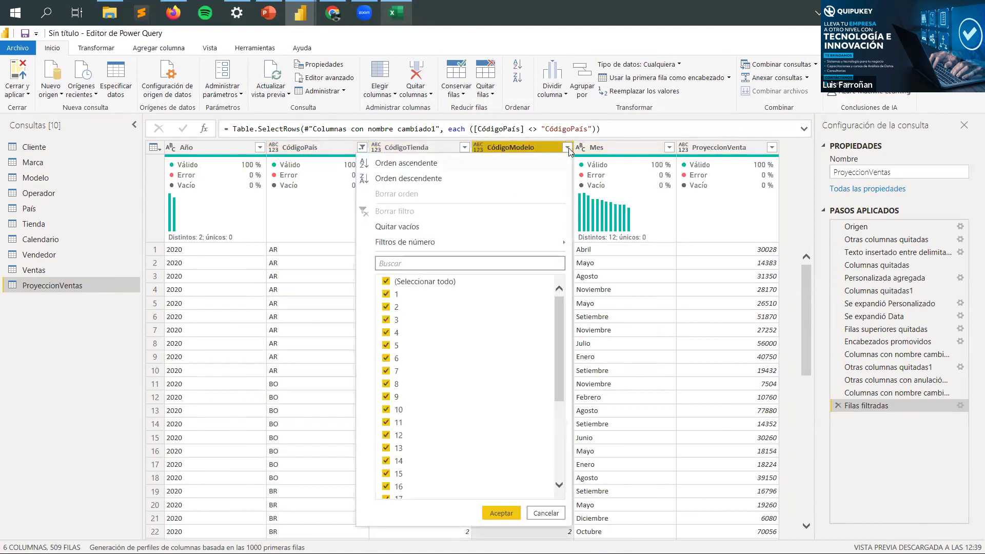
scroll(543, 313, "down", 4)
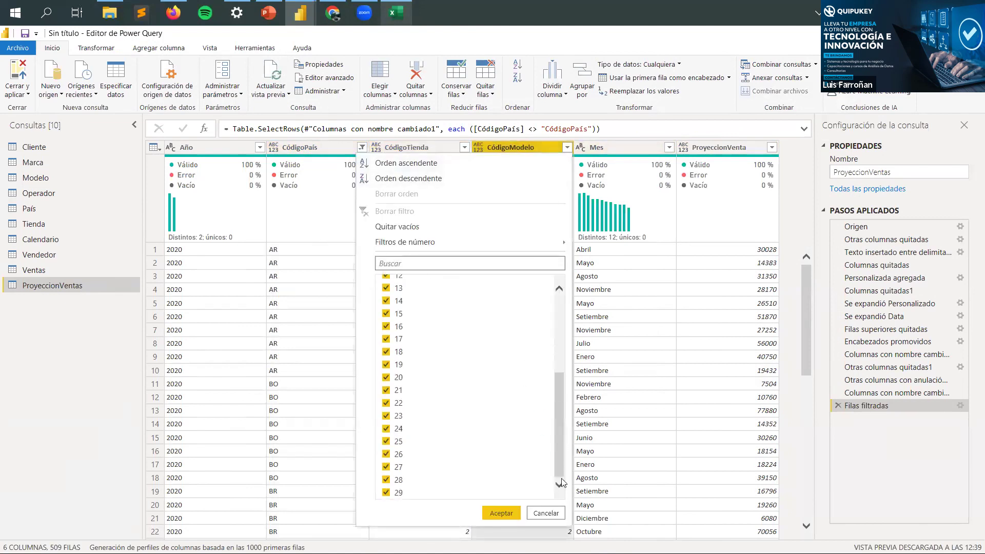
left_click(261, 233)
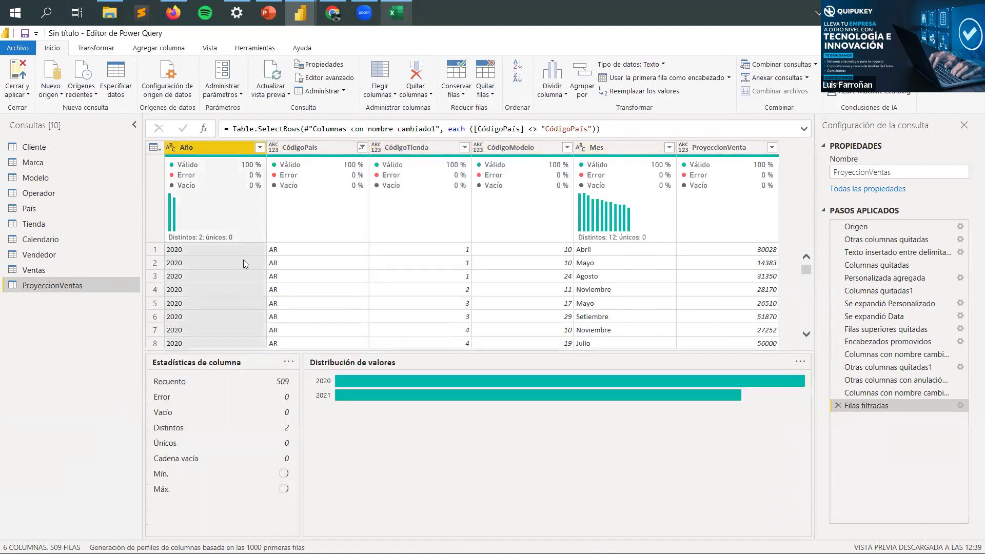
Step: Review the column profiles of Año and CódigoPaís in the ProyeccionVentas query
left_click(169, 151)
left_click(345, 202)
left_click(333, 270)
left_click(279, 147)
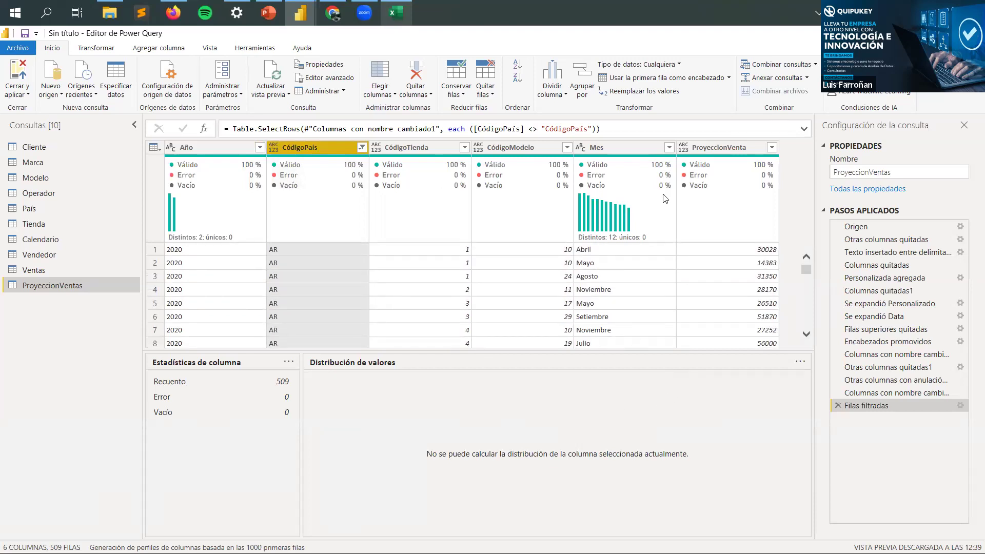
left_click(230, 150)
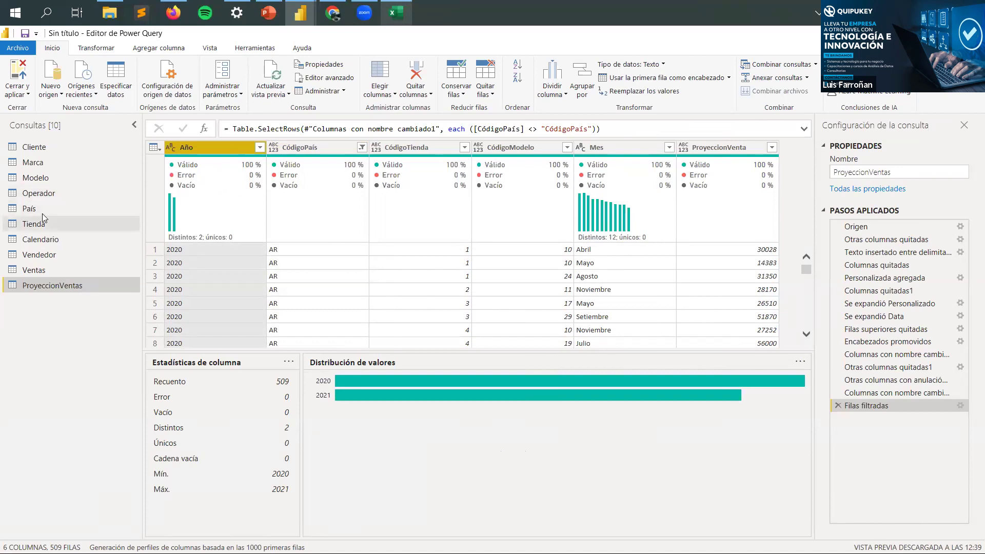
Step: Inspect the Fecha column of the Calendario query and compare it with the Año and Mes columns in ProyeccionVentas
left_click(42, 238)
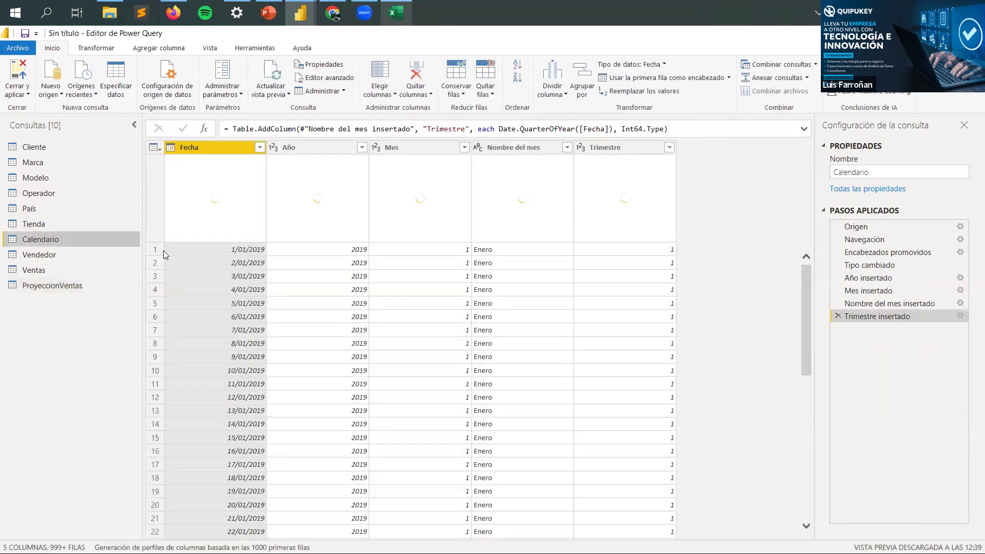
left_click(211, 146)
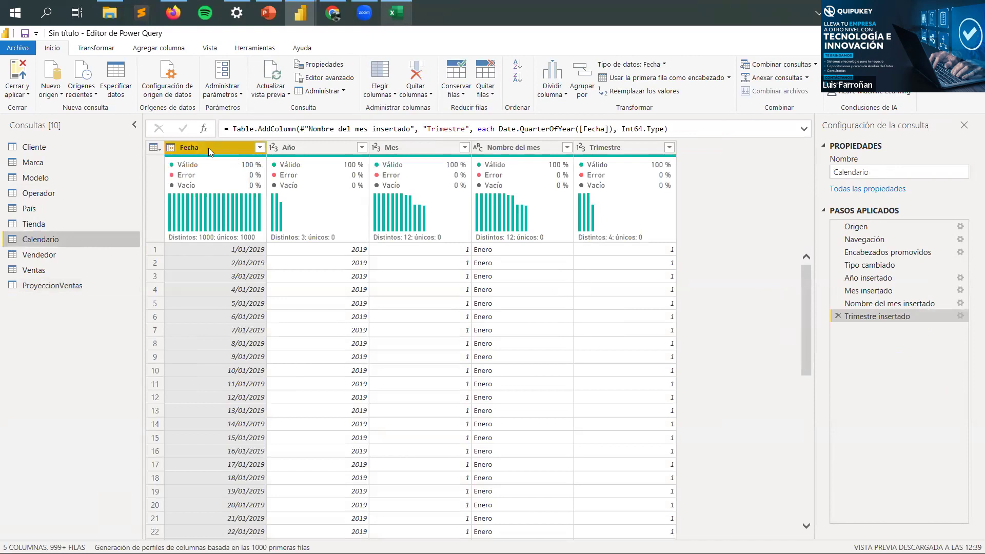
left_click(63, 287)
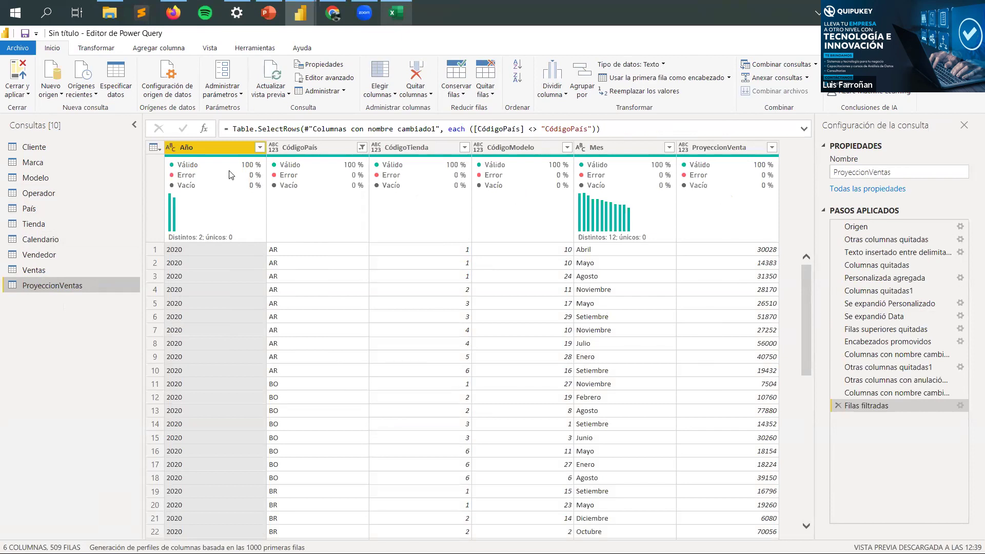
mouse_move(229, 175)
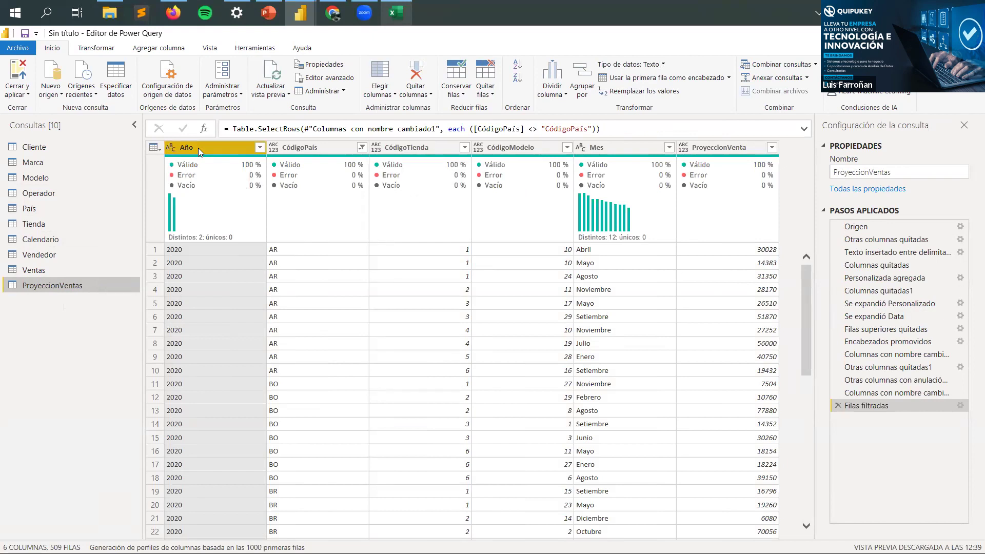
left_click(616, 148)
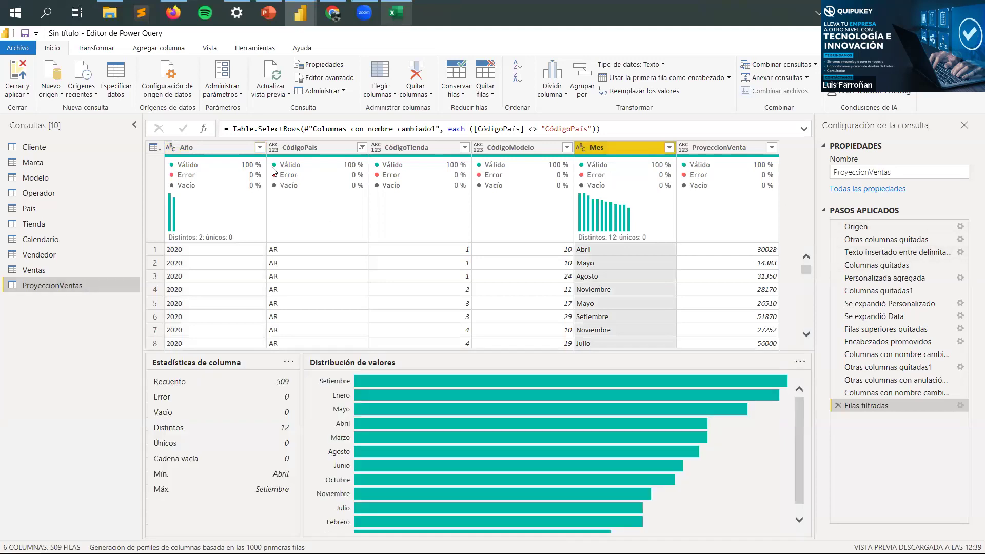
Step: Start a custom column in the ProyeccionVentas query and name it Fecha
scroll(154, 53, "down", 2)
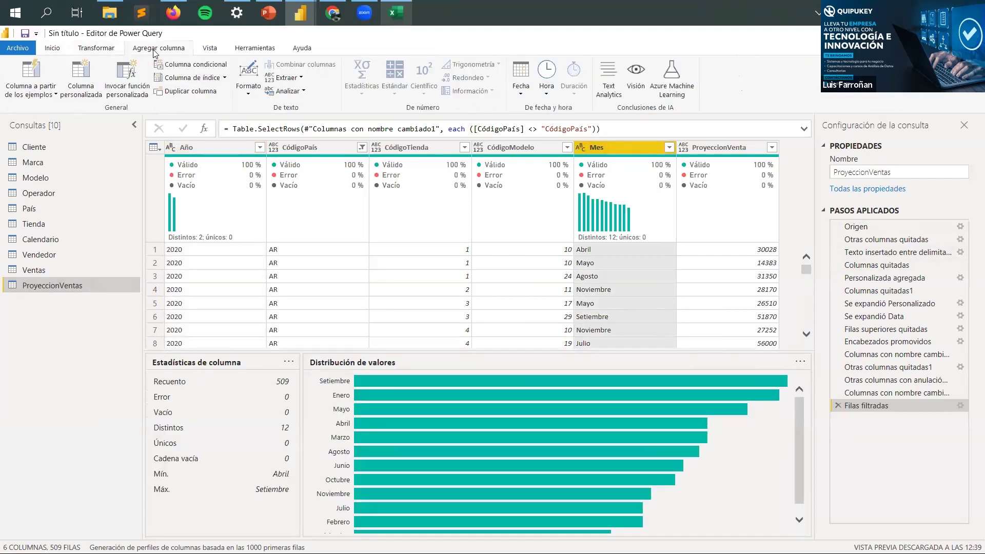
left_click(226, 132)
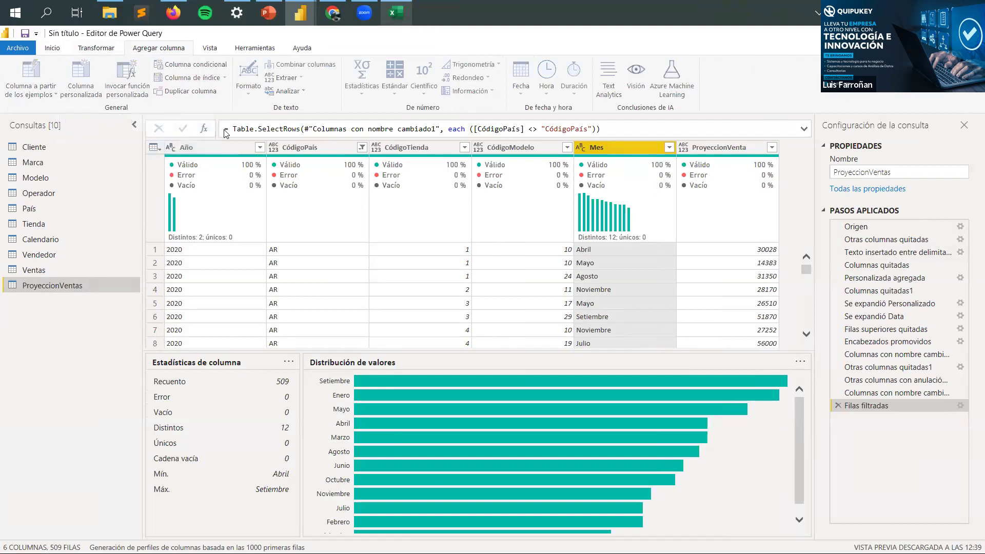
left_click_drag(446, 165, 541, 237)
double_click(463, 290)
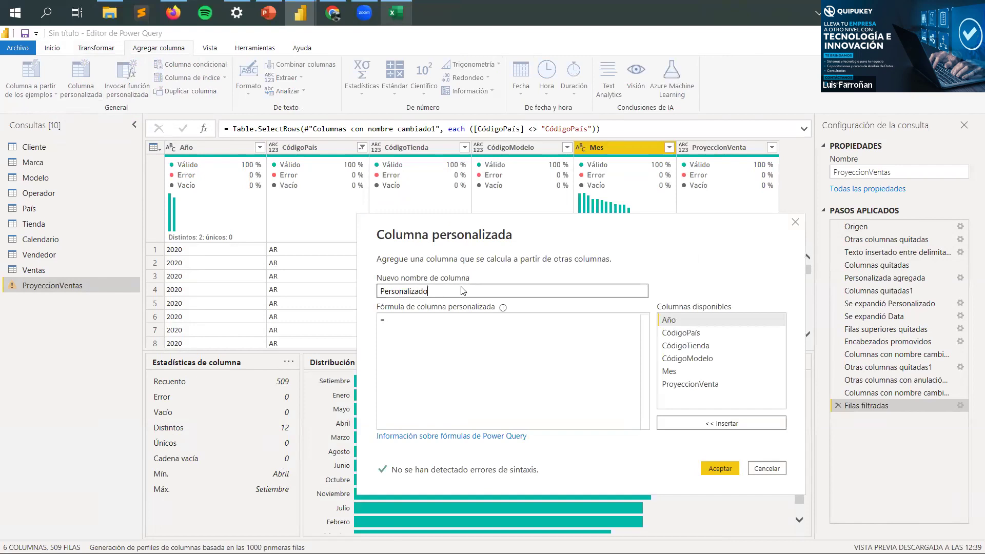
type("fecha")
key("BackSpace")
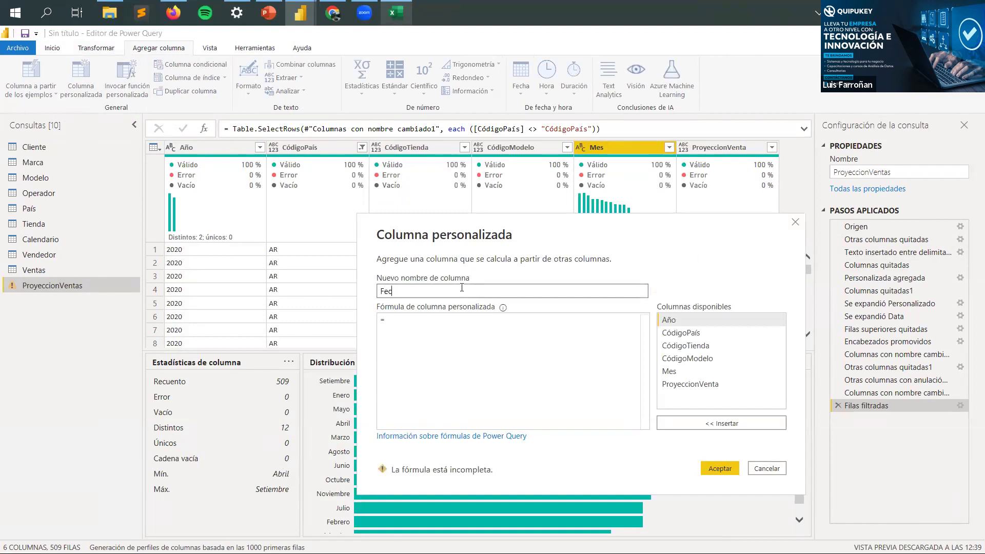
Step: Enter the formula "1/" & [Mes] & "/" & [Año] for the Fecha custom column and add it to the query
left_click(452, 319)
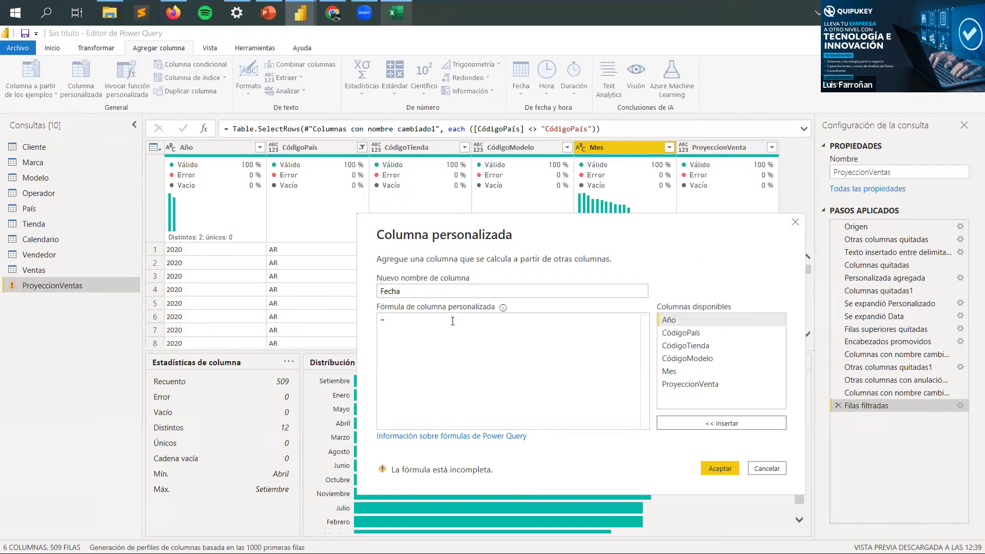
type("\"\"")
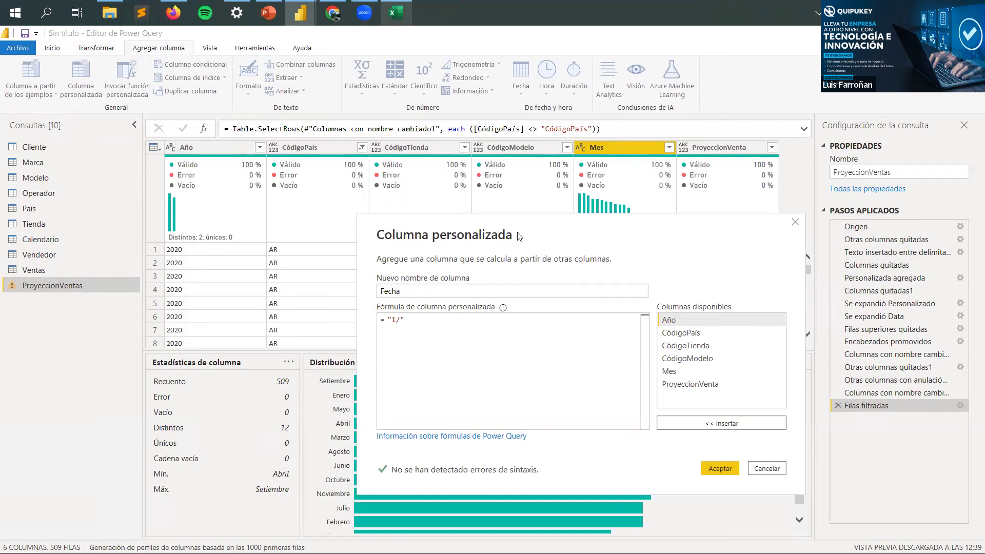
left_click_drag(522, 232, 489, 258)
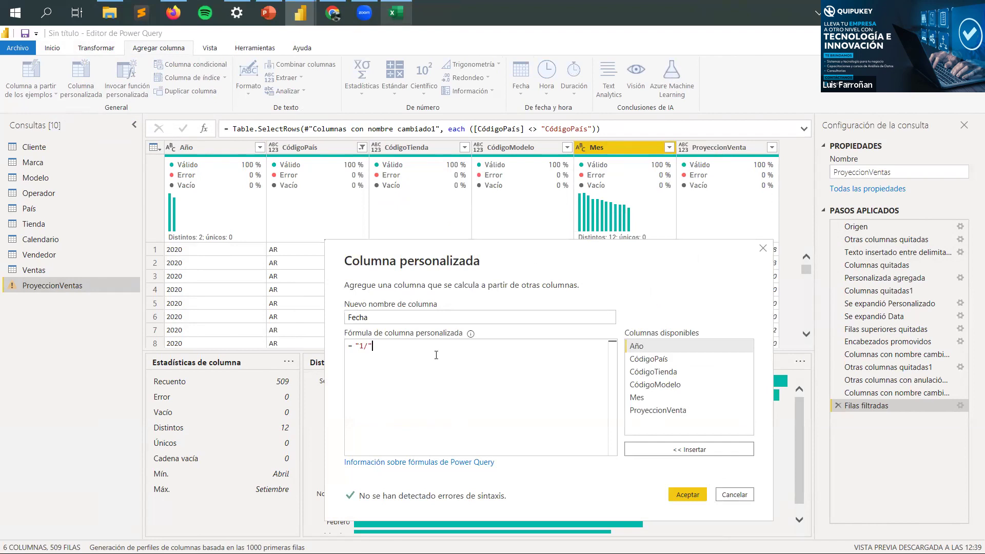
type("&")
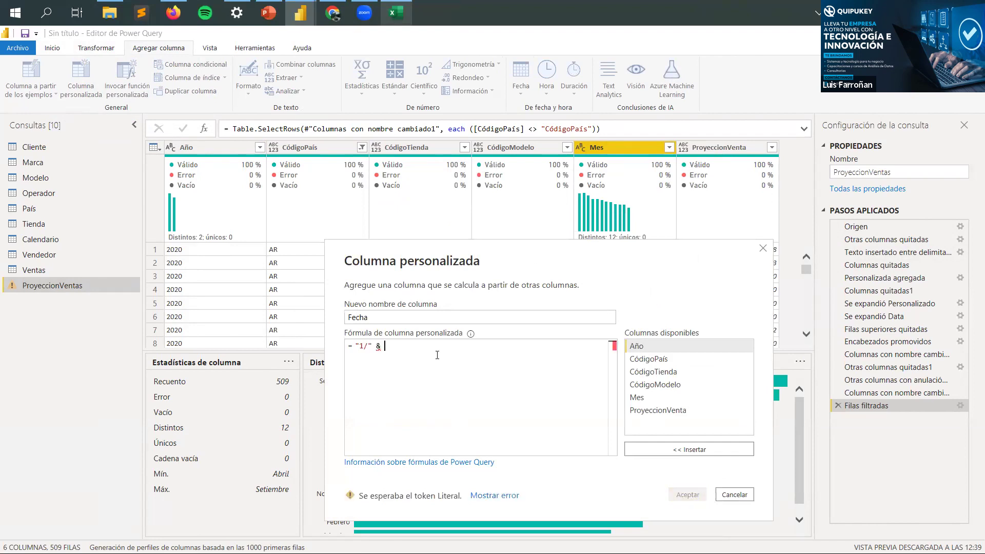
double_click(643, 396)
type("& ")
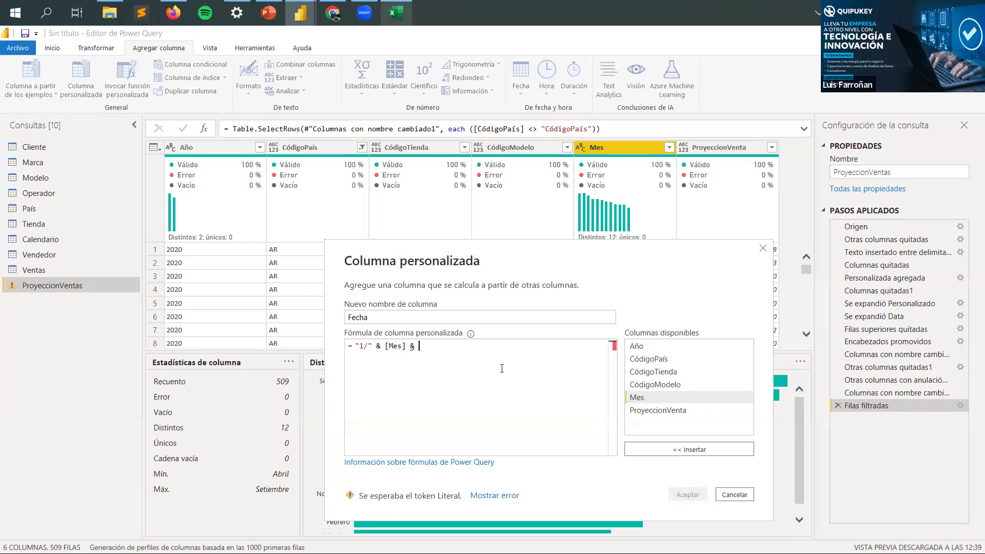
type("\"/\"")
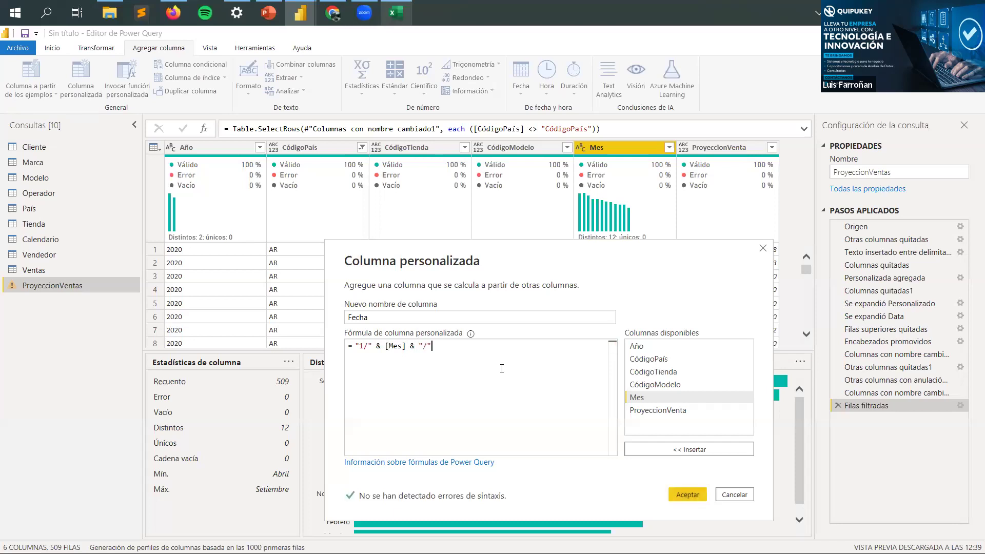
type(" &")
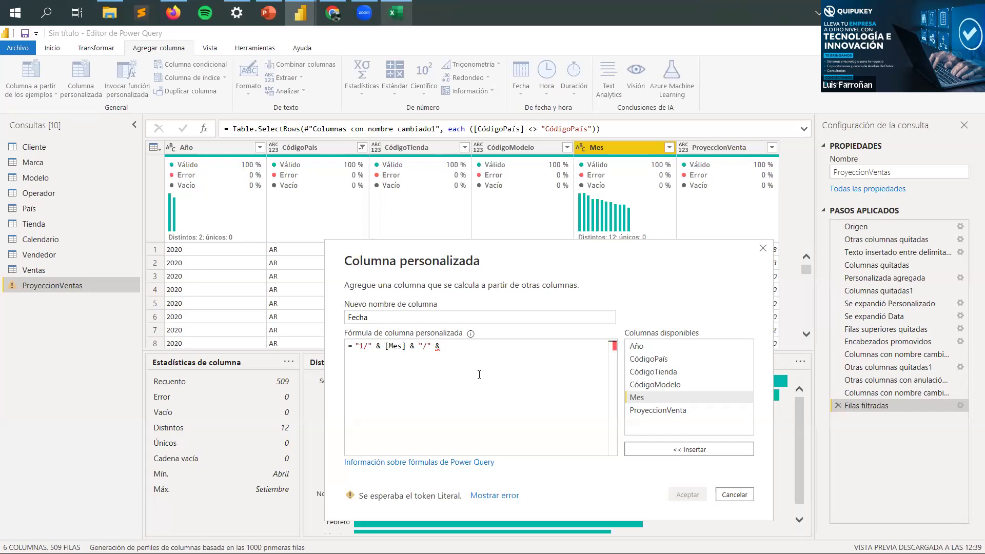
double_click(658, 348)
left_click(360, 347)
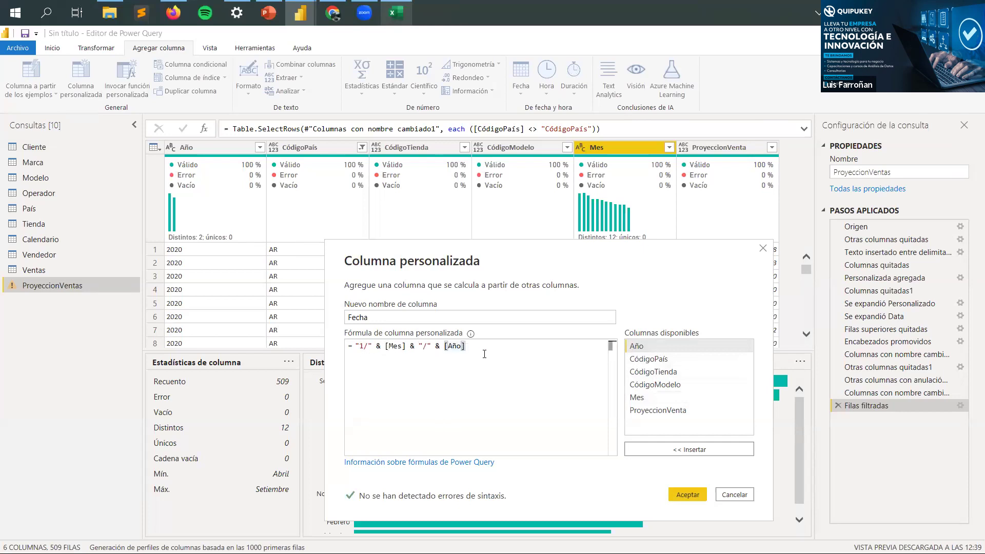
left_click(688, 495)
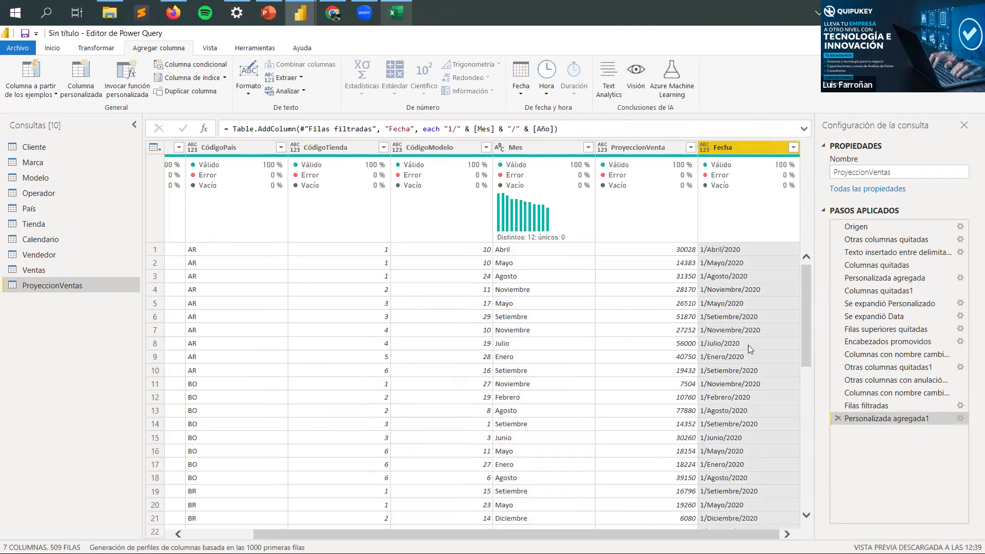
Step: Look over the text values in the new Fecha column and change its data type to Fecha
scroll(749, 349, "down", 5)
scroll(750, 348, "up", 5)
left_click(705, 150)
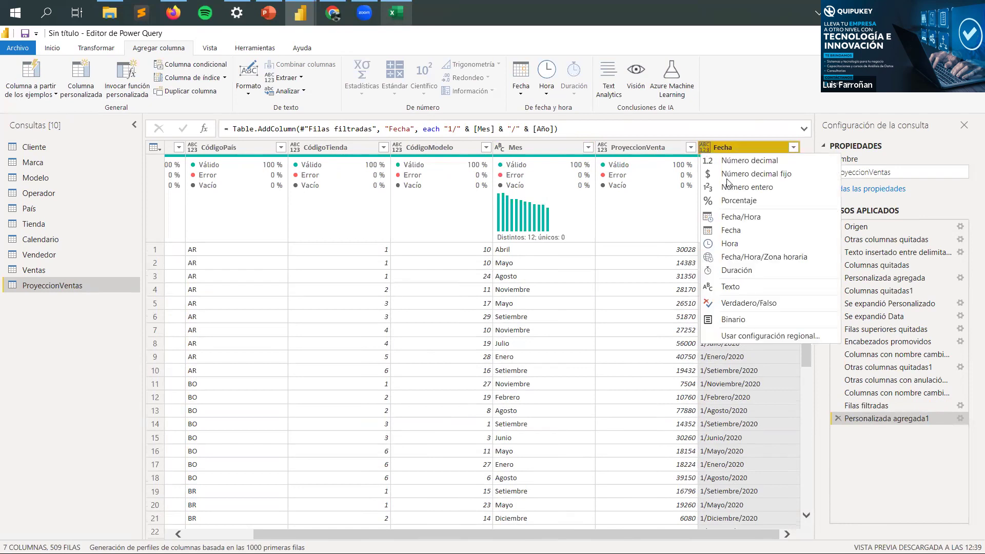
left_click(738, 230)
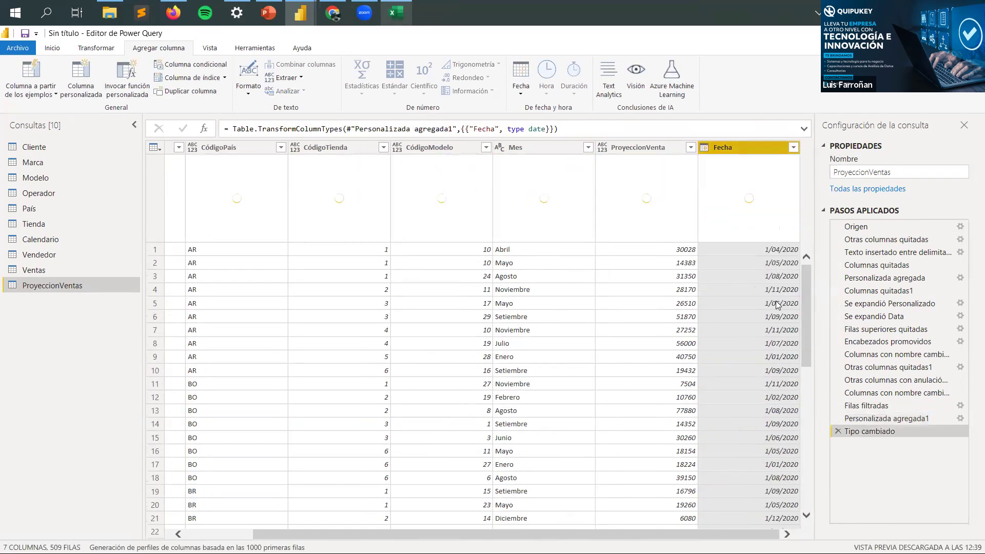
Step: Examine the converted Fecha values down the rows and compare them with the Año and Mes columns
scroll(776, 306, "down", 4)
scroll(775, 462, "up", 4)
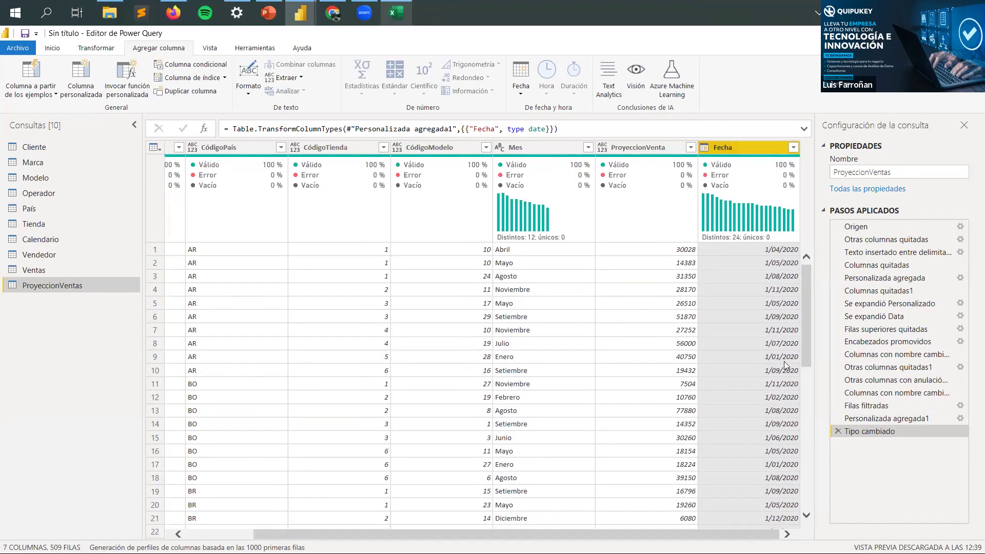
scroll(784, 362, "down", 4)
scroll(784, 361, "down", 15)
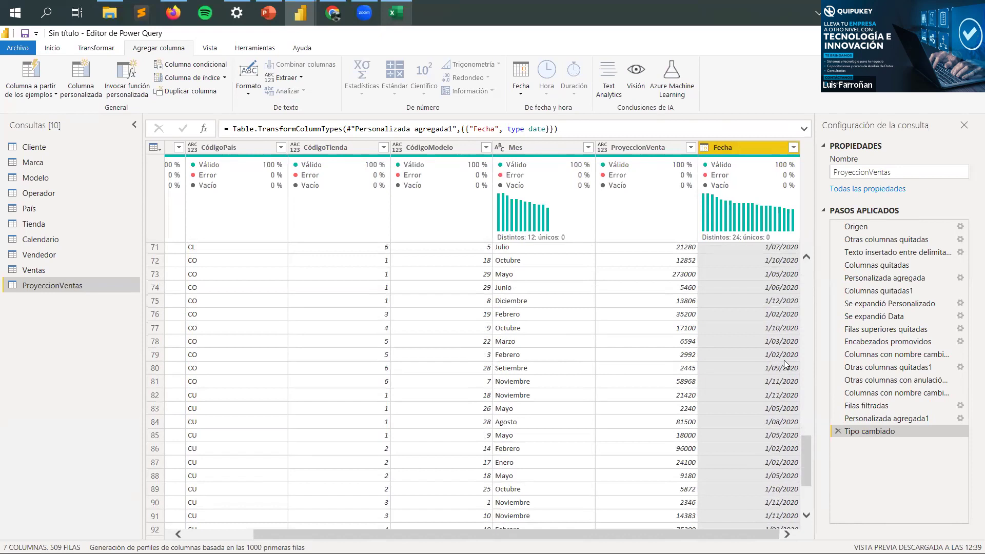
scroll(784, 361, "up", 15)
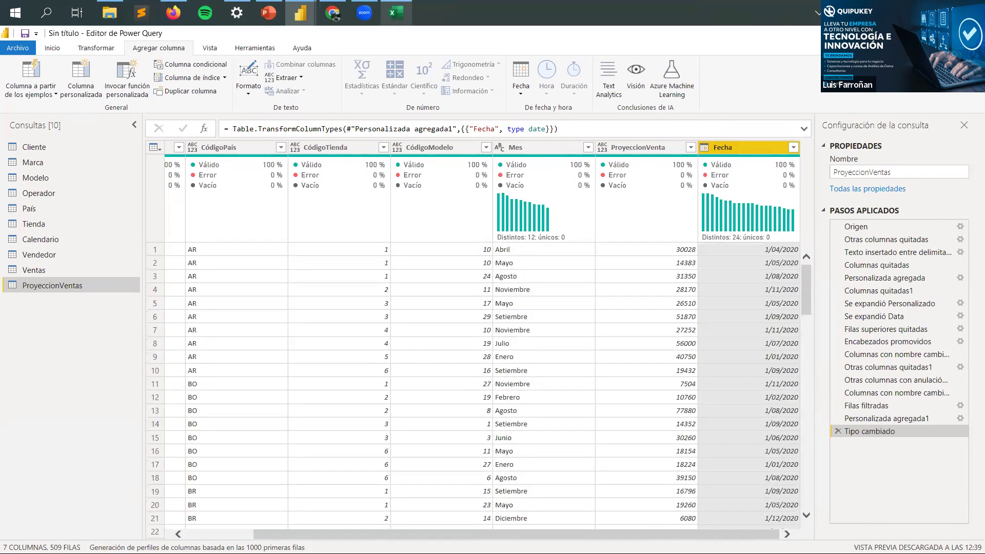
scroll(784, 361, "left", 3)
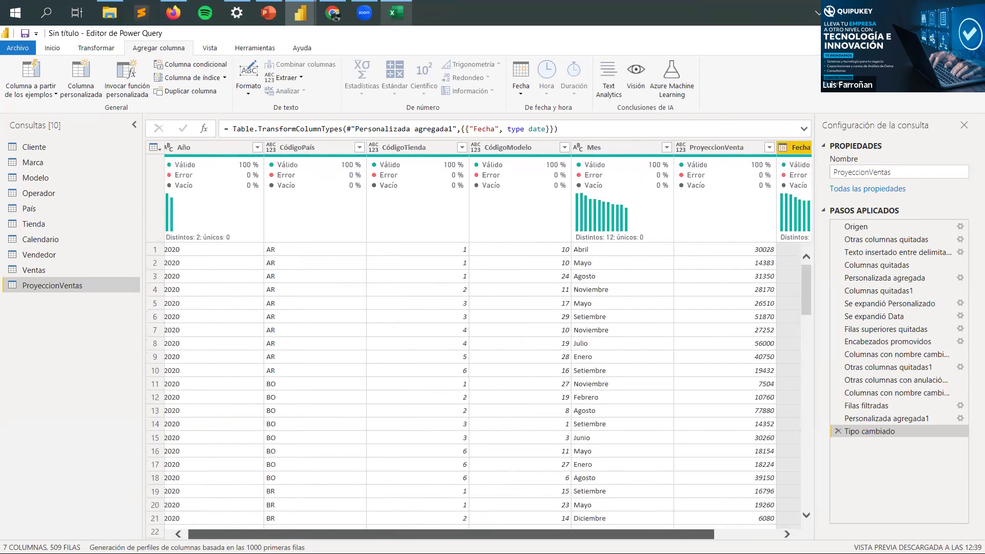
scroll(784, 362, "right", 2)
scroll(784, 361, "left", 2)
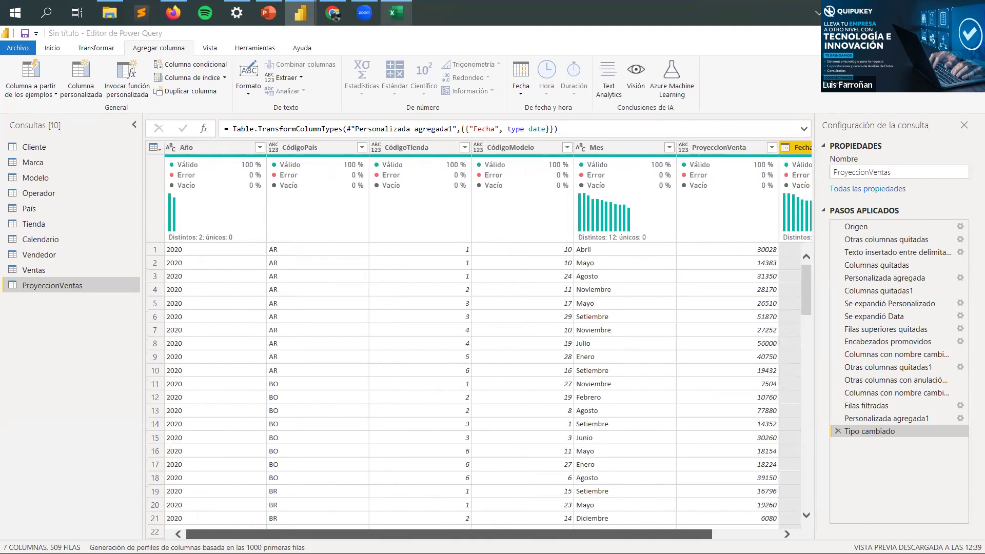
scroll(784, 361, "right", 2)
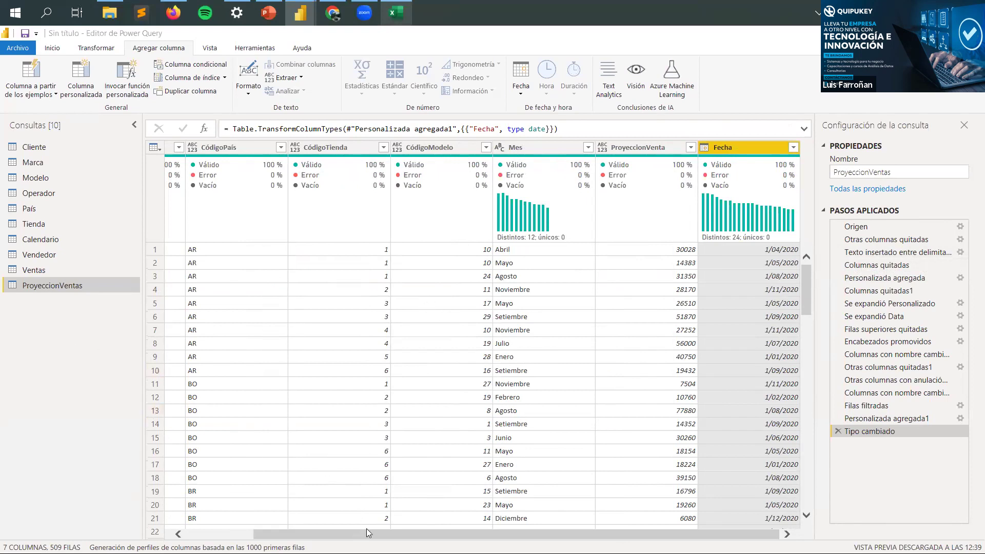
Step: Remove the Año and Mes columns from the ProyeccionVentas query
scroll(367, 532, "left", 3)
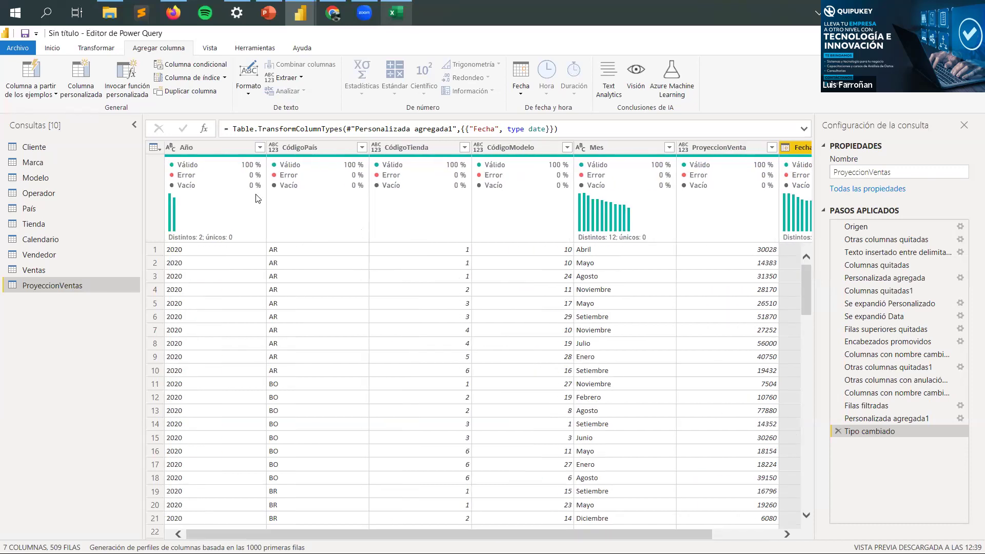
left_click(214, 147)
right_click(213, 147)
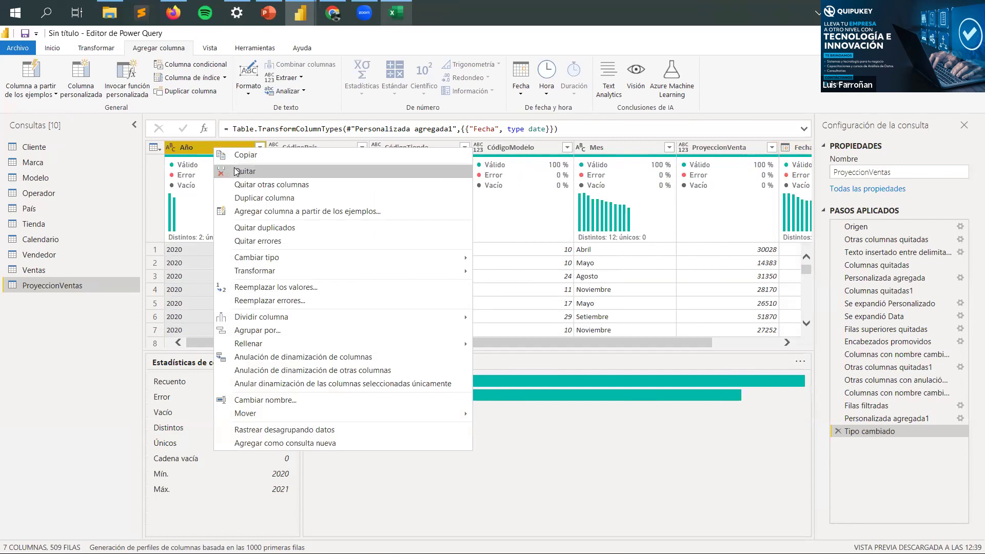
left_click(249, 173)
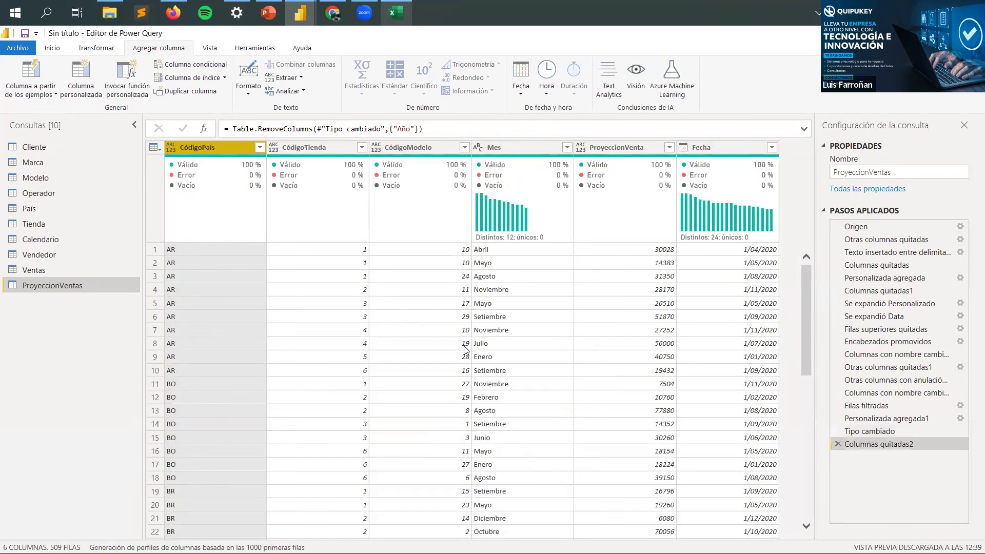
left_click(504, 147)
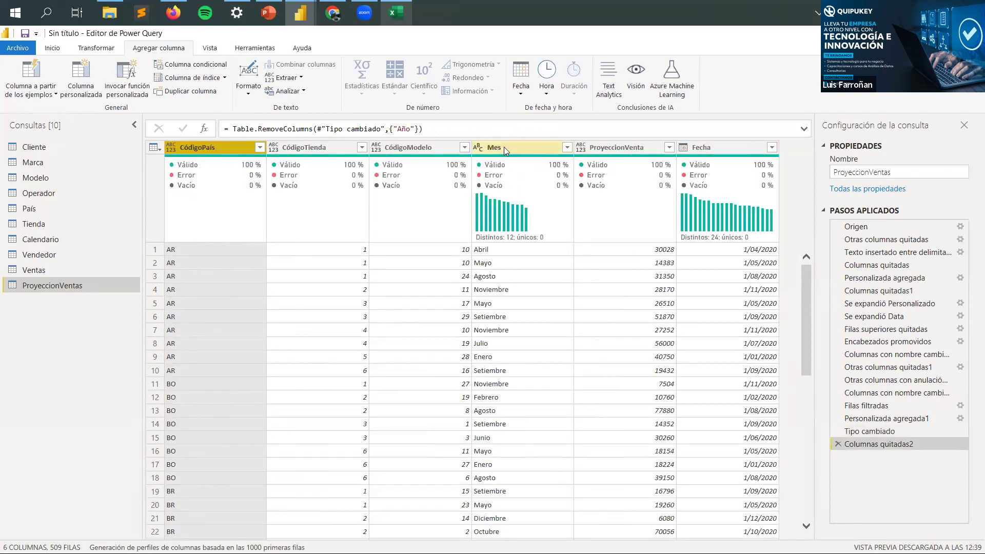
right_click(505, 146)
left_click(547, 175)
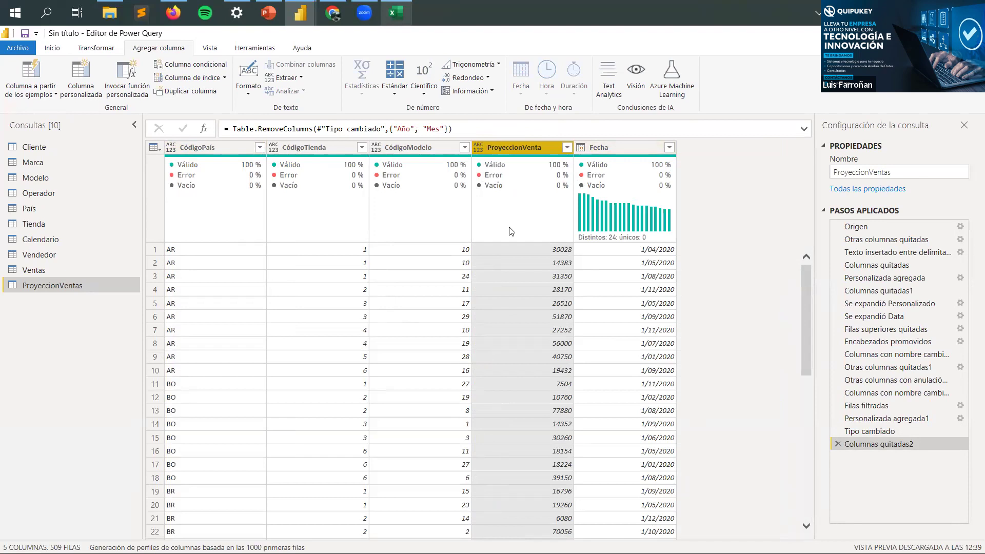
Step: Move the Fecha column to the first position, ahead of CódigoPaís, and select the CódigoPaís column
left_click_drag(625, 154, 197, 152)
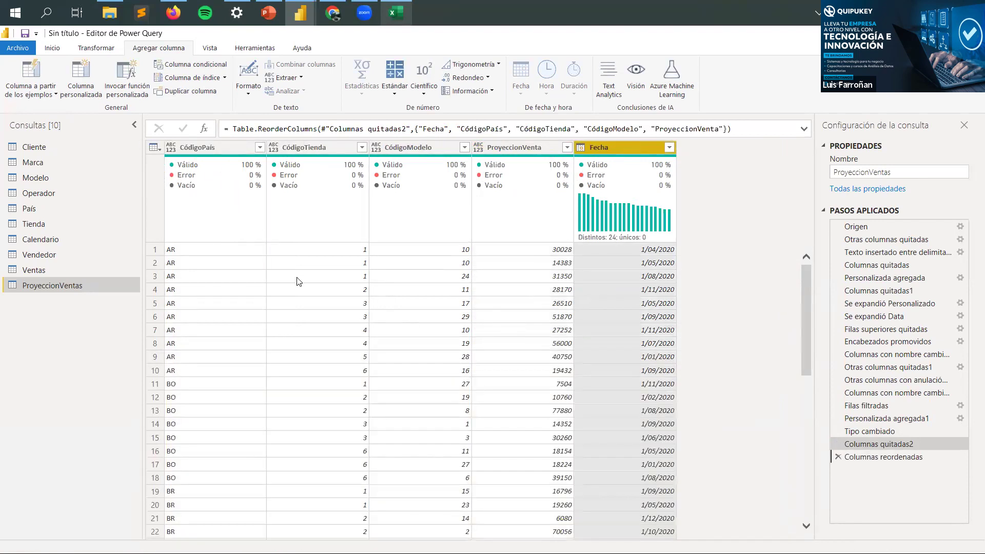
left_click(304, 148)
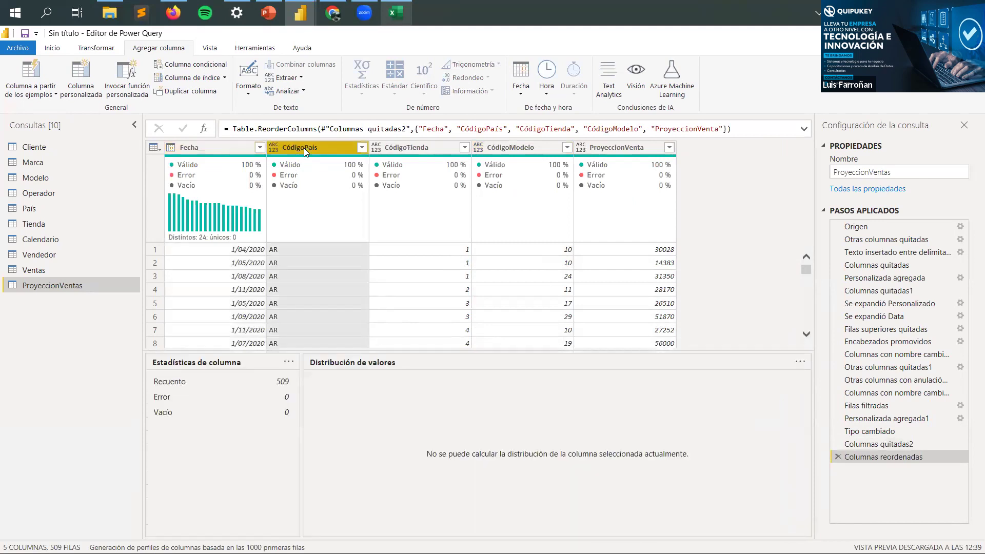
Step: Change the data type of CódigoPaís to Texto and of CódigoTienda to Número entero
left_click(272, 147)
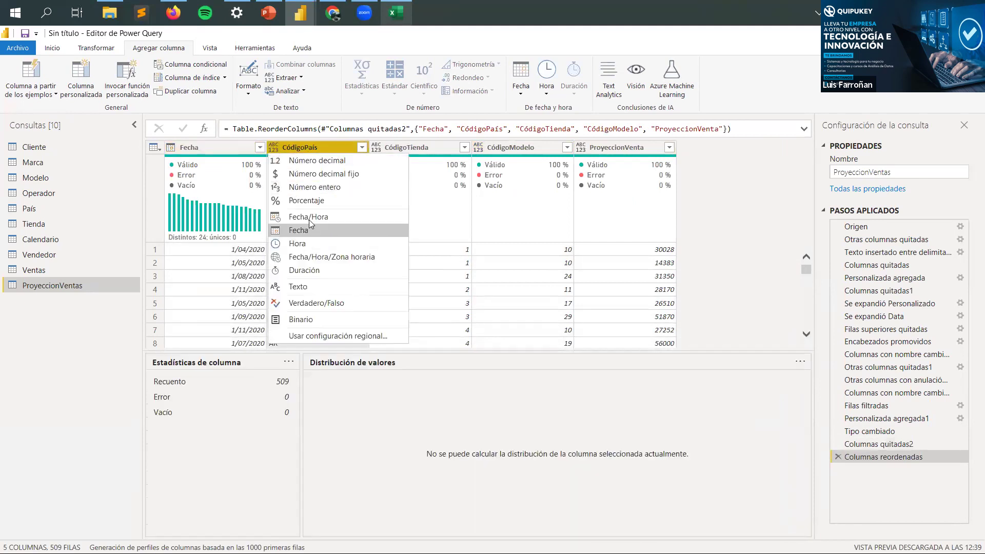
left_click(324, 286)
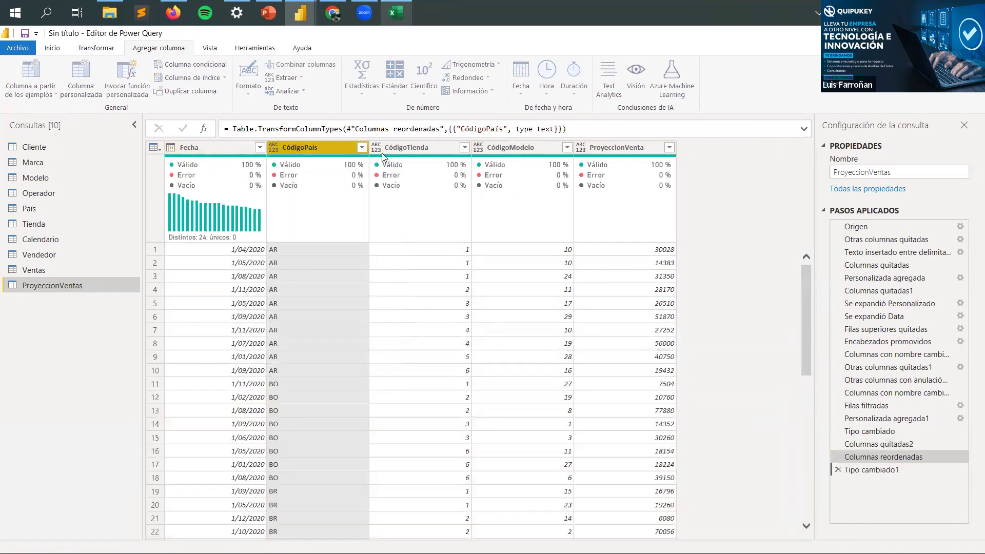
left_click(377, 148)
left_click(417, 187)
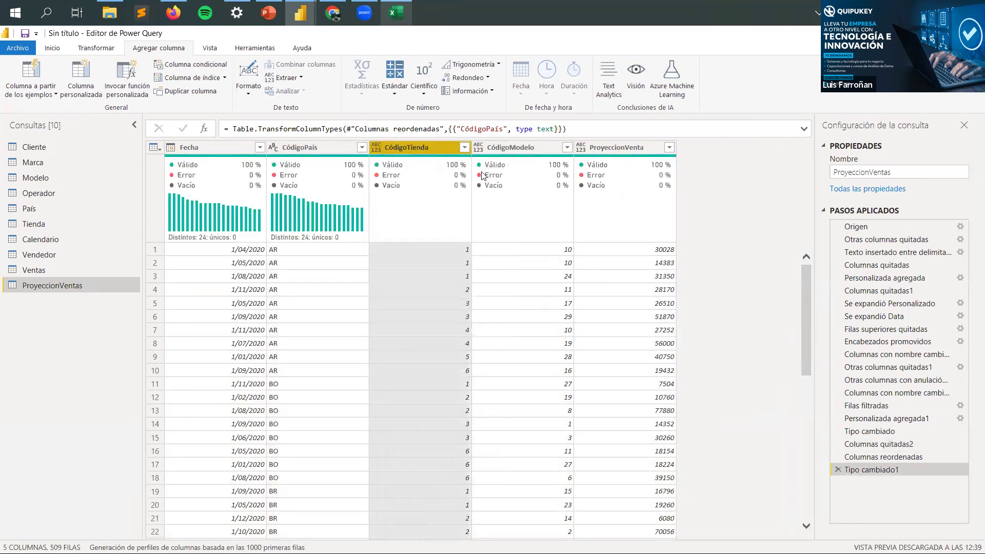
Step: Change the data type of CódigoModelo to Número entero and of ProyeccionVenta to Número decimal
left_click(479, 148)
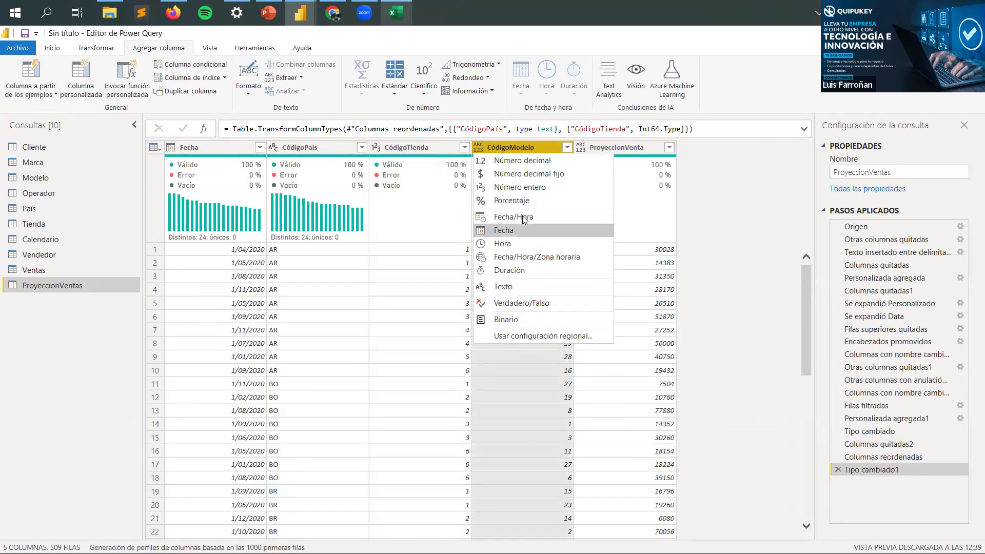
left_click(541, 187)
left_click(583, 148)
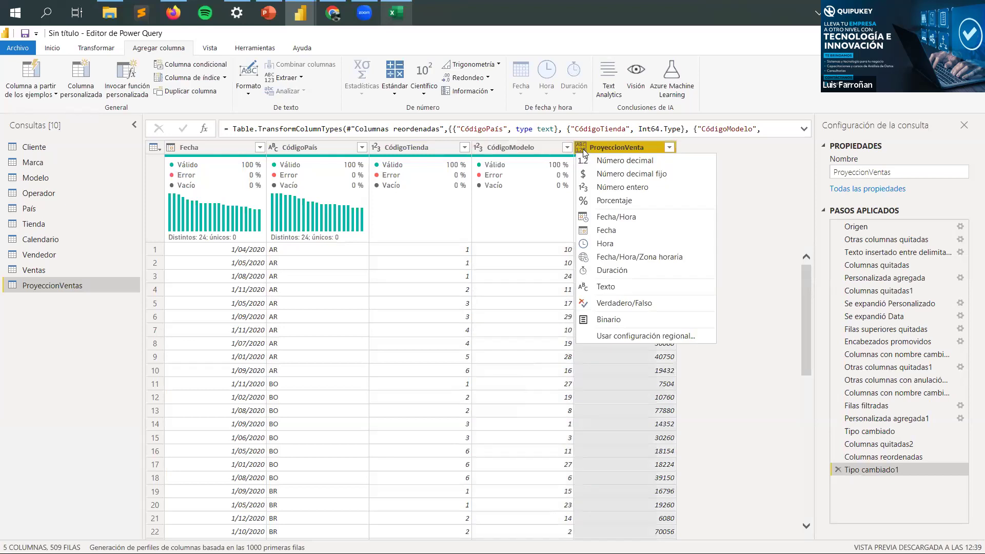
left_click(623, 160)
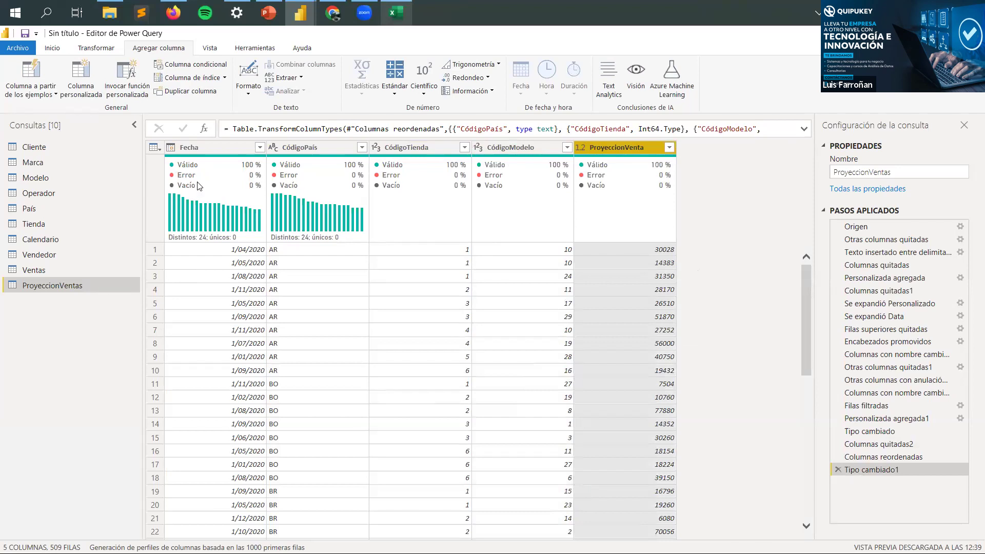
Step: Look over the ProyeccionVentas rows and review its applied steps from Origen to Filas superiores quitadas, returning to Tipo cambiado1
mouse_move(319, 184)
scroll(721, 243, "down", 6)
scroll(721, 244, "up", 5)
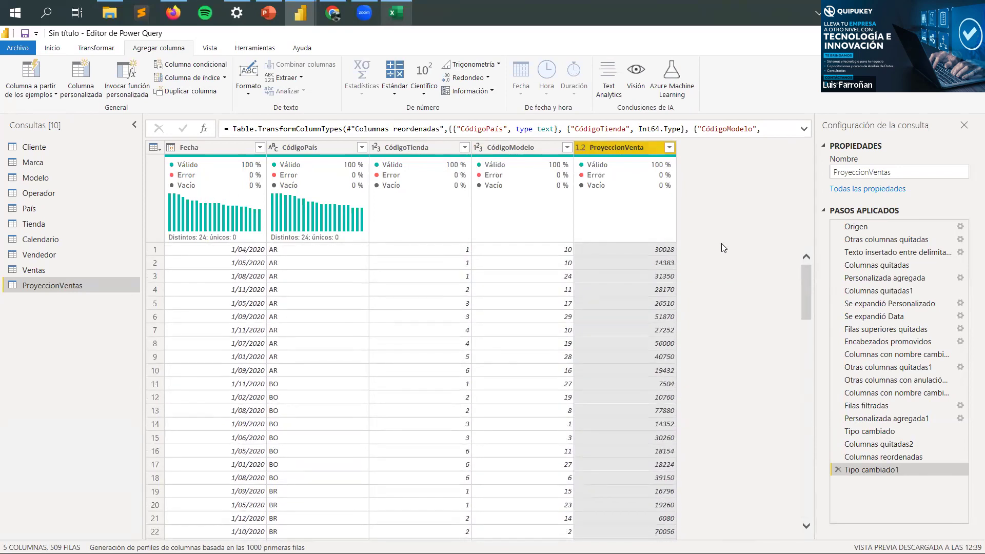
left_click(867, 228)
left_click(884, 241)
left_click(893, 252)
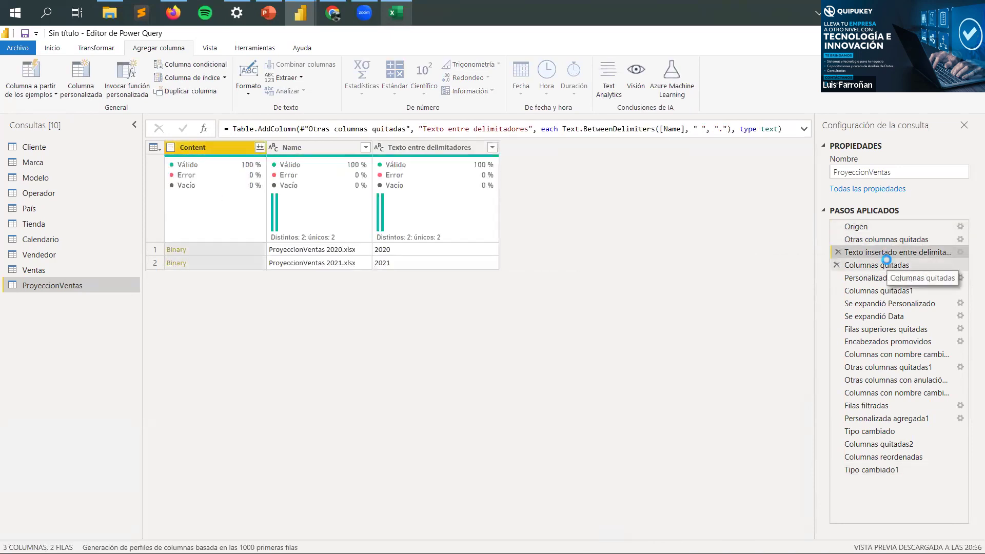
left_click(896, 278)
left_click(893, 291)
left_click(892, 304)
left_click(894, 316)
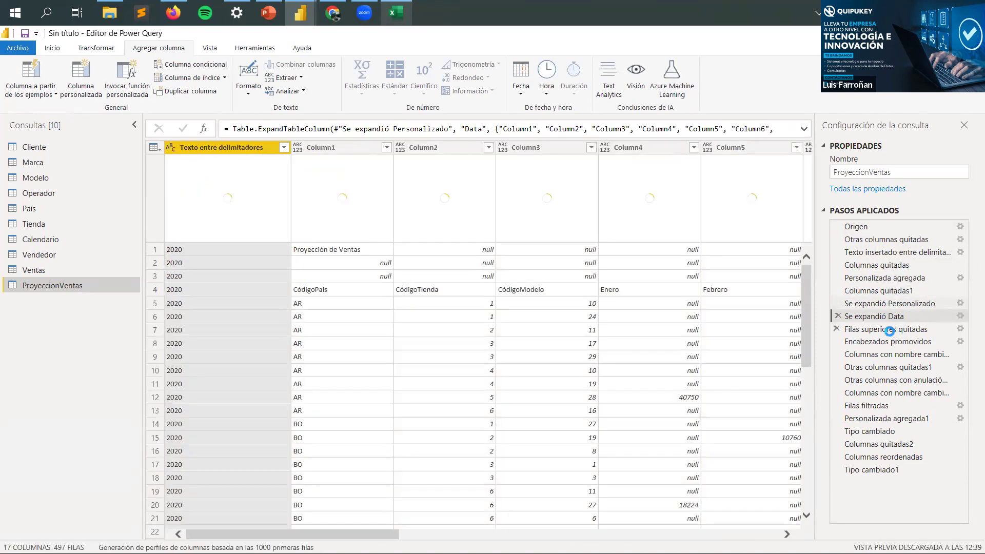
left_click(892, 330)
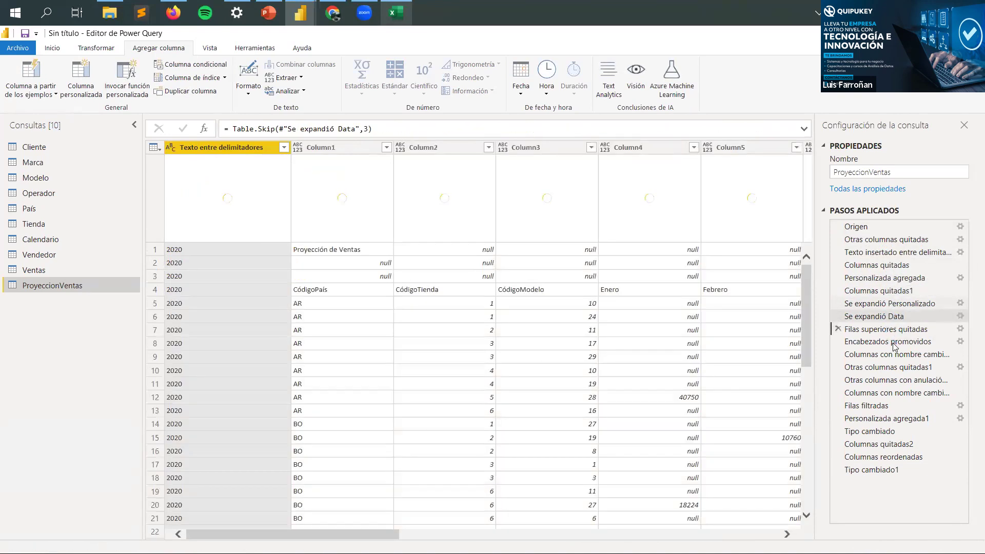
left_click(894, 470)
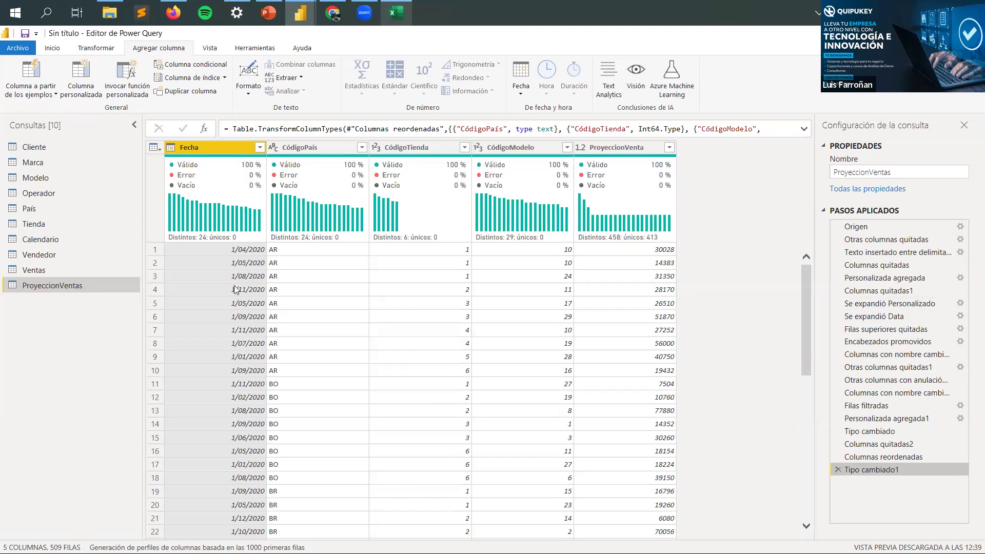
Step: Glance at the Ventas and Vendedor queries, and close the query editor applying all pending changes to the model
left_click(75, 270)
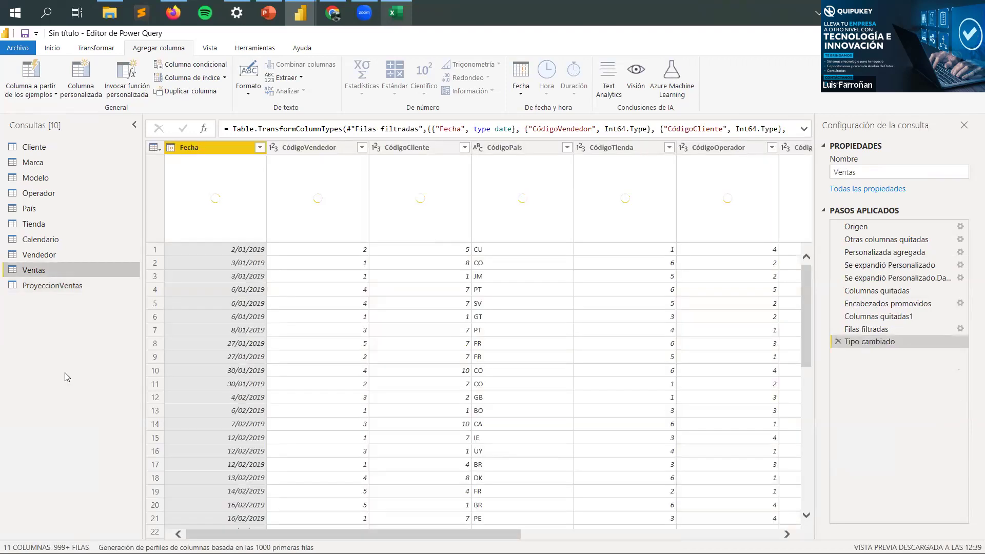
left_click(31, 255)
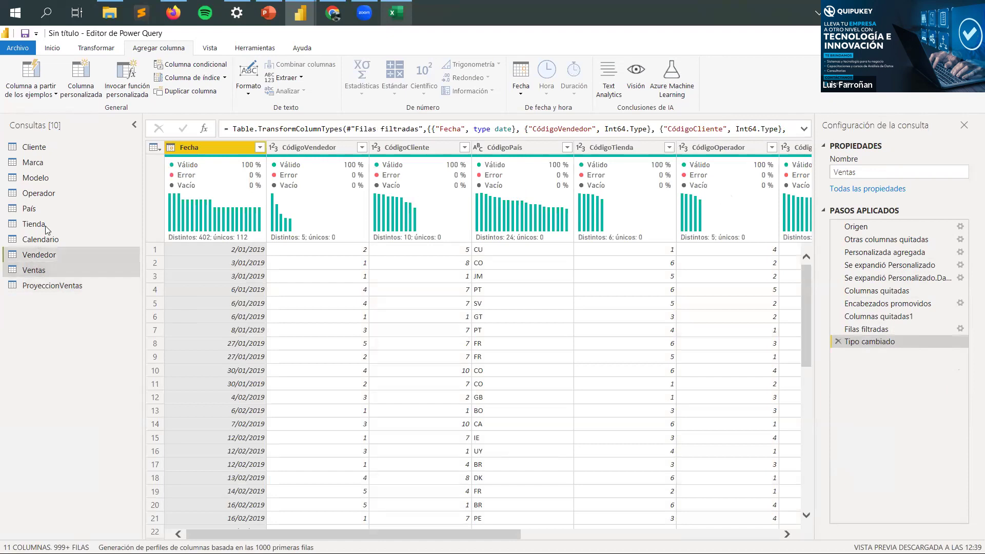
left_click(54, 51)
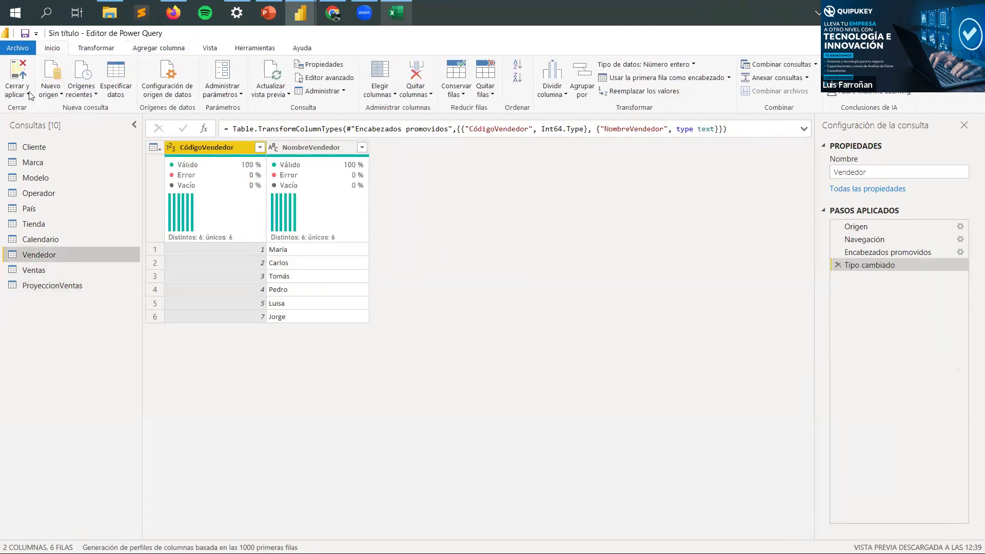
left_click(18, 93)
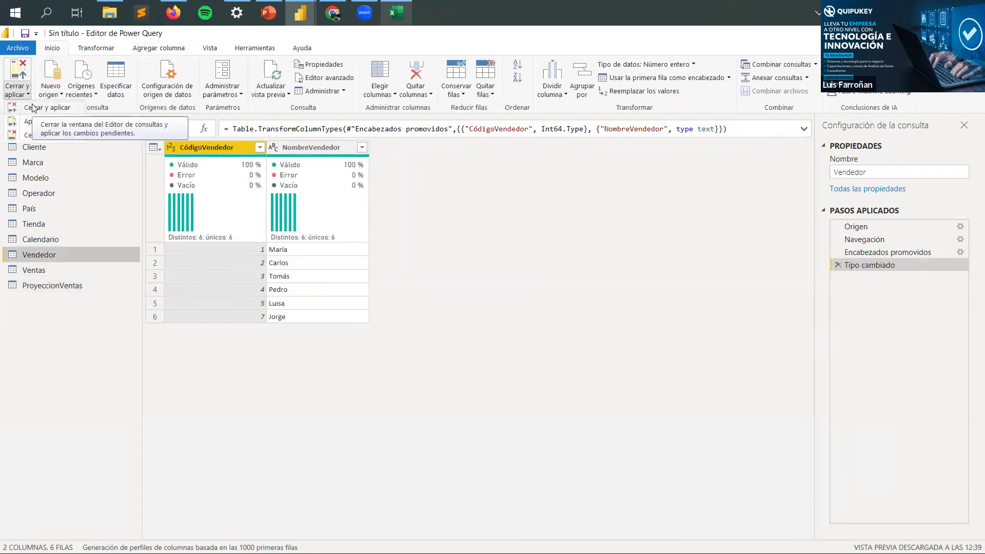
left_click(611, 268)
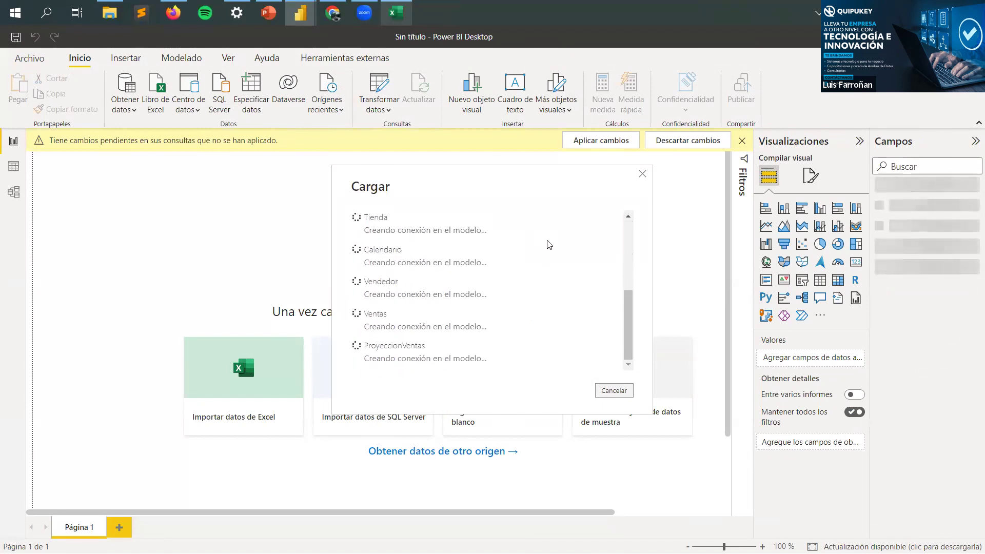
Step: Examine the loading progress of each table, from Cliente to ProyeccionVentas
scroll(549, 245, "up", 1)
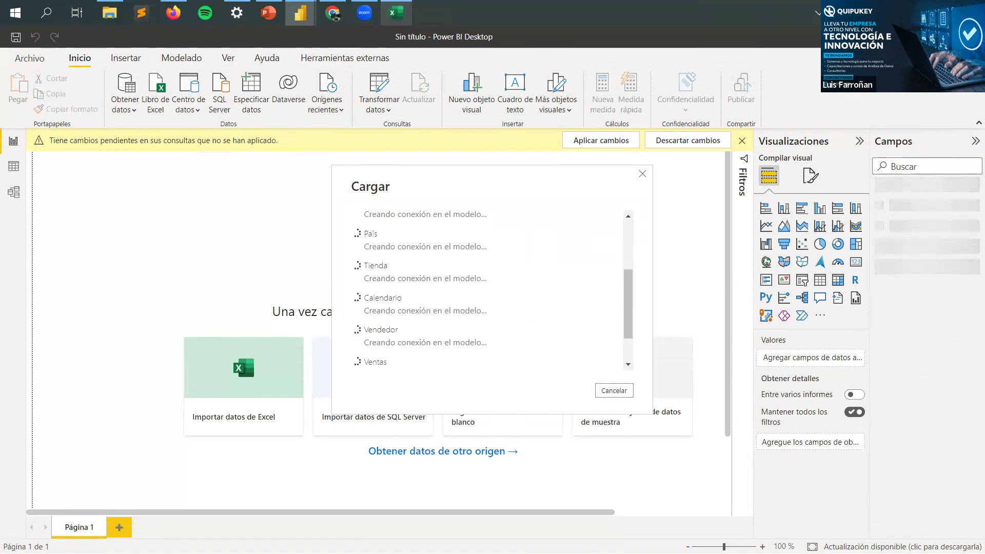
scroll(570, 282, "down", 1)
scroll(572, 282, "up", 3)
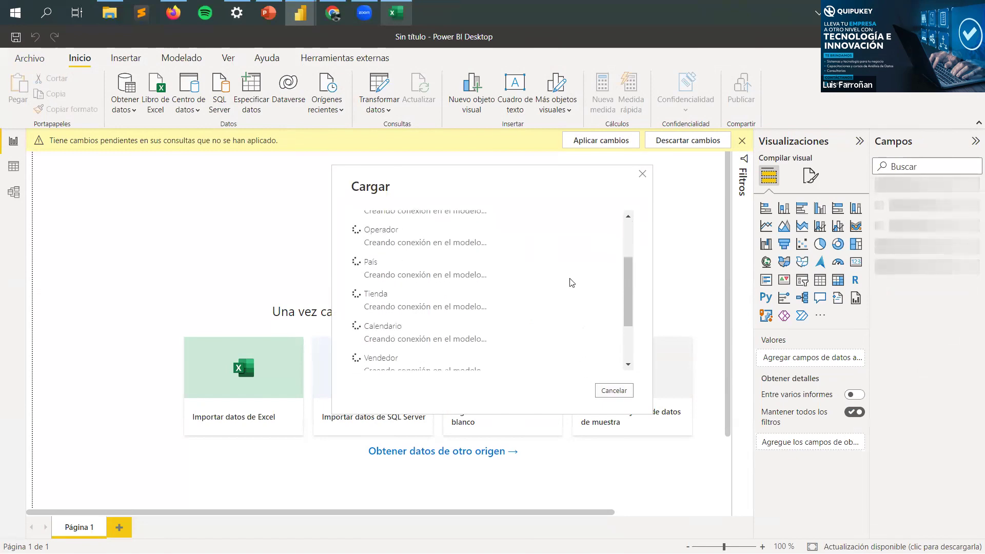
scroll(572, 283, "down", 3)
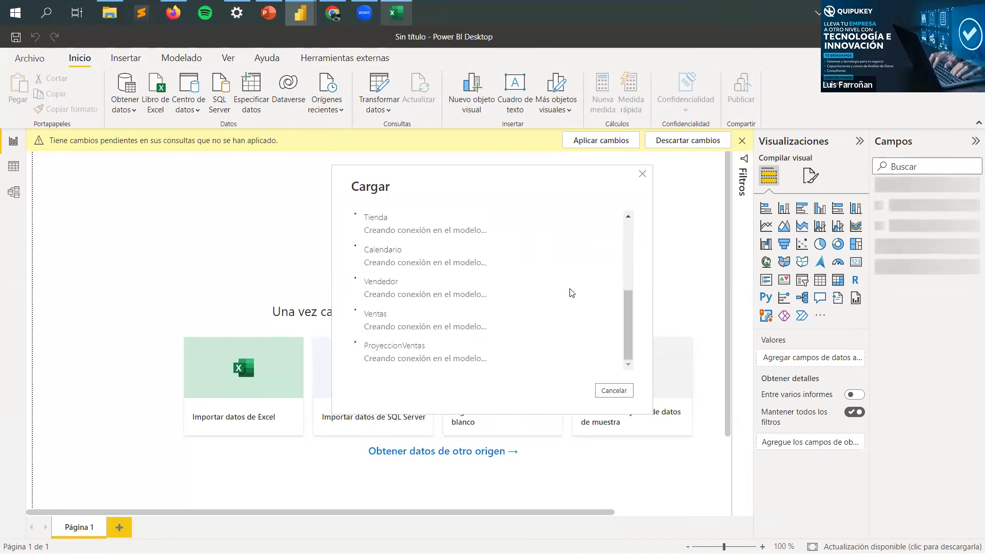
scroll(571, 293, "up", 5)
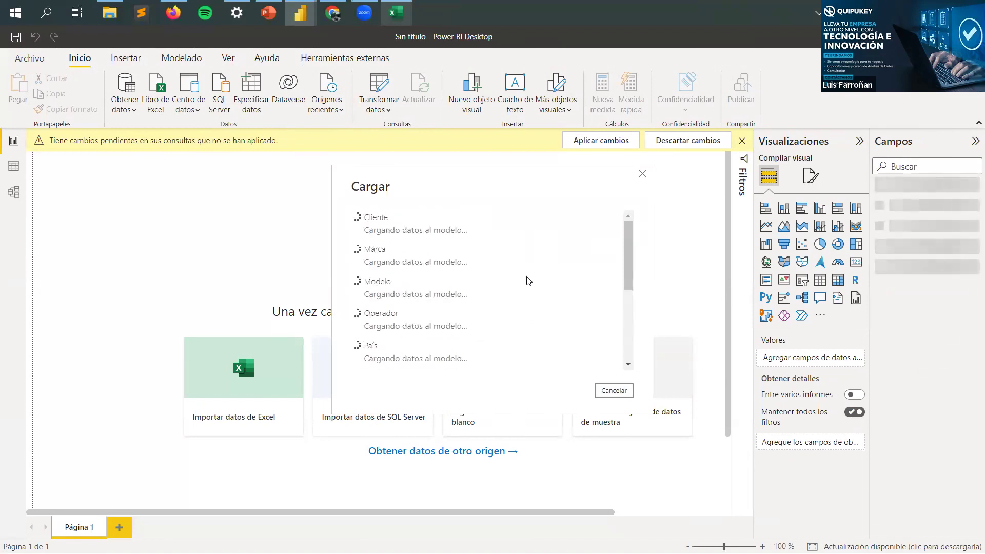
scroll(510, 263, "down", 3)
scroll(509, 263, "up", 4)
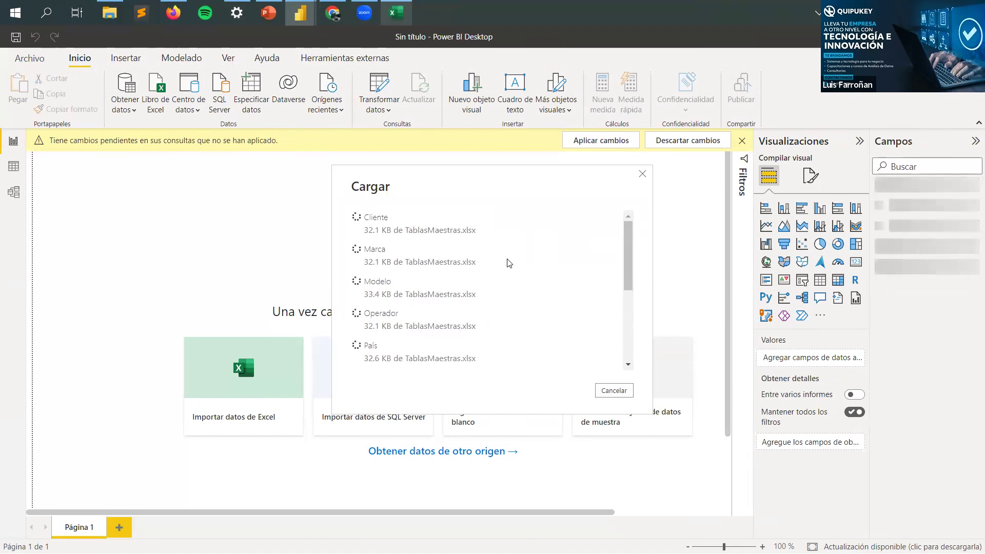
scroll(508, 265, "down", 5)
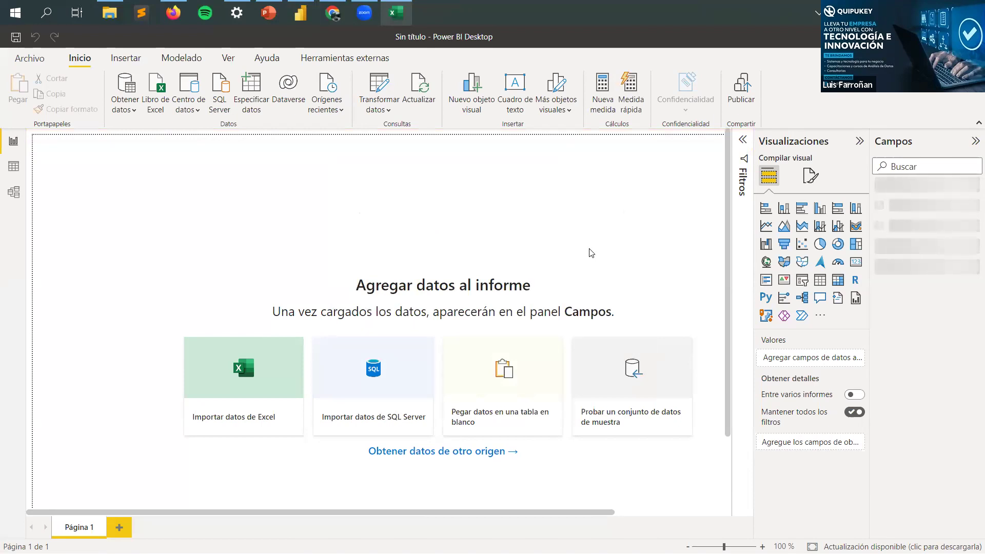
Step: Collapse the ribbon to its compact layout, and briefly hide and restore the Visualizaciones pane
left_click(979, 124)
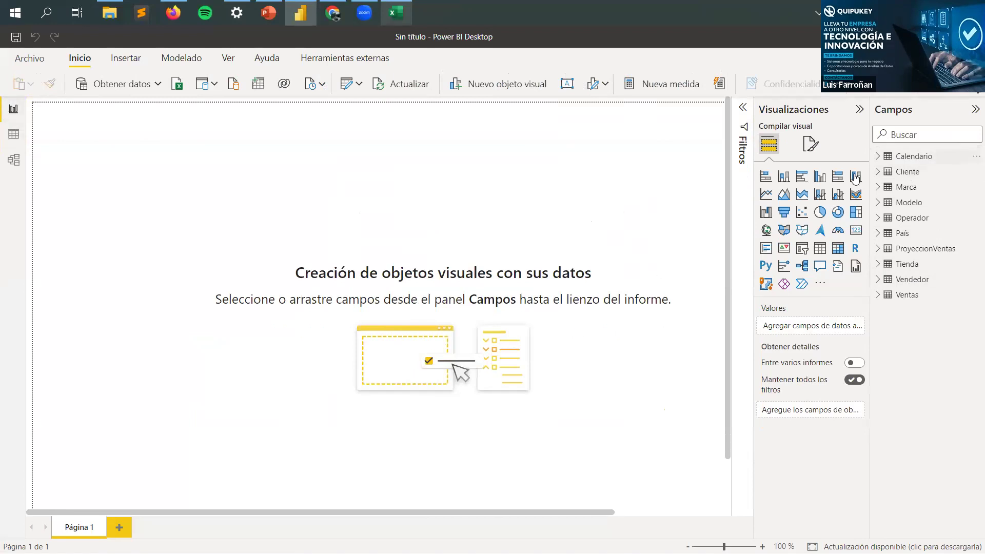
left_click(859, 110)
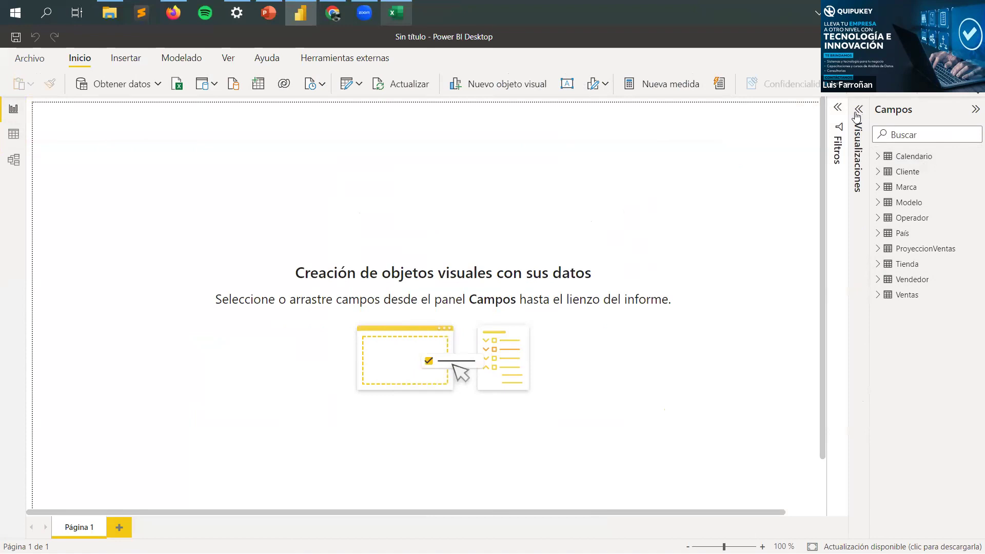
left_click(858, 119)
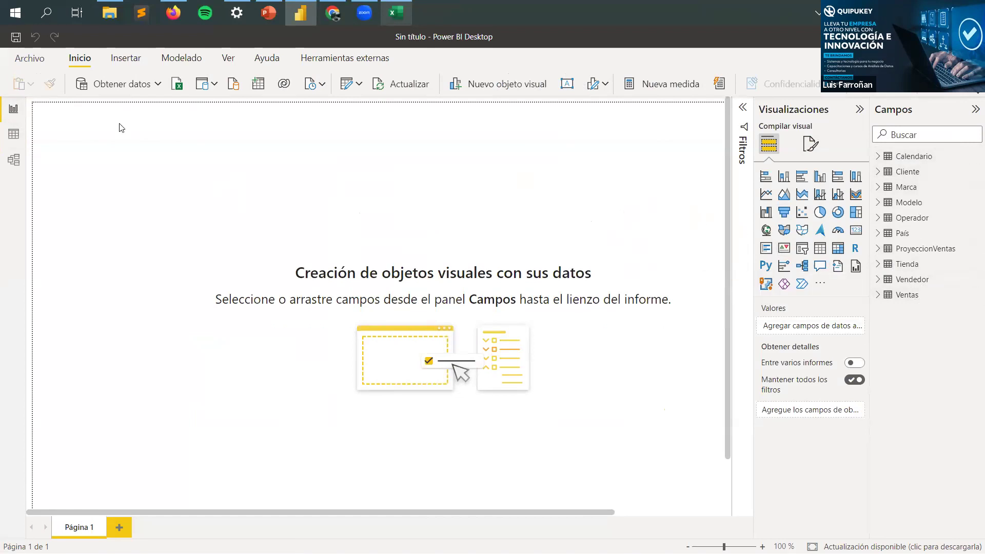
Step: Look through the loaded data of the Calendario, Cliente, Marca, Modelo, Operador and País tables
left_click(13, 136)
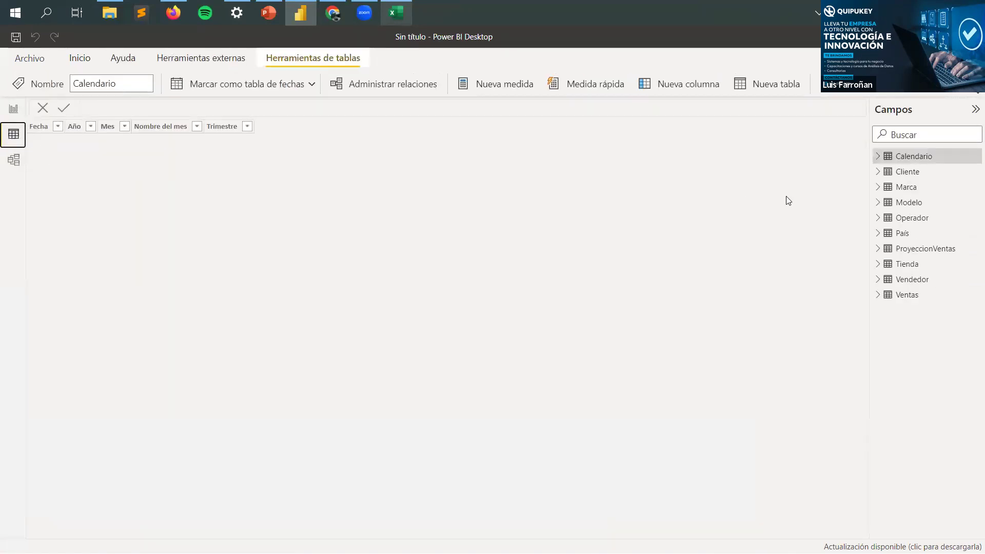
left_click(902, 176)
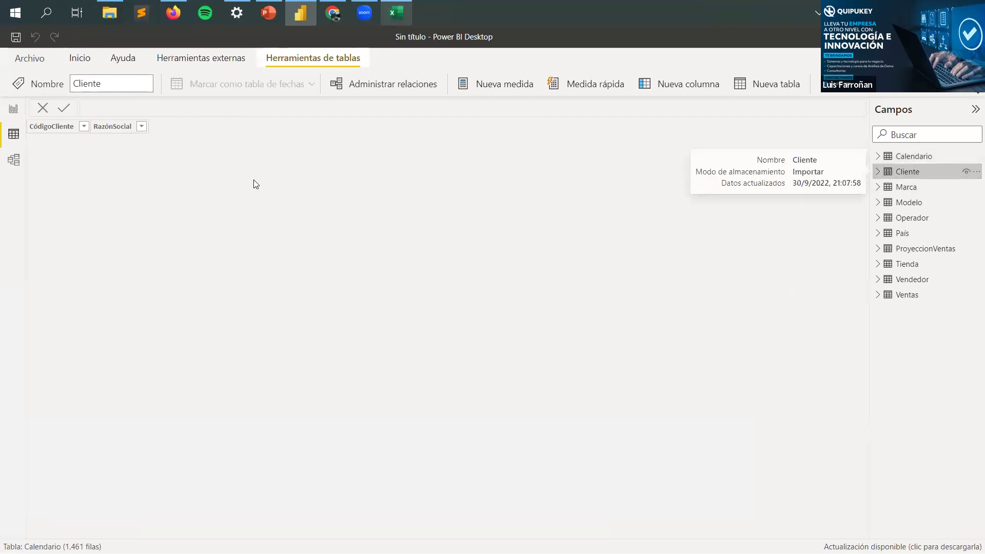
left_click(921, 159)
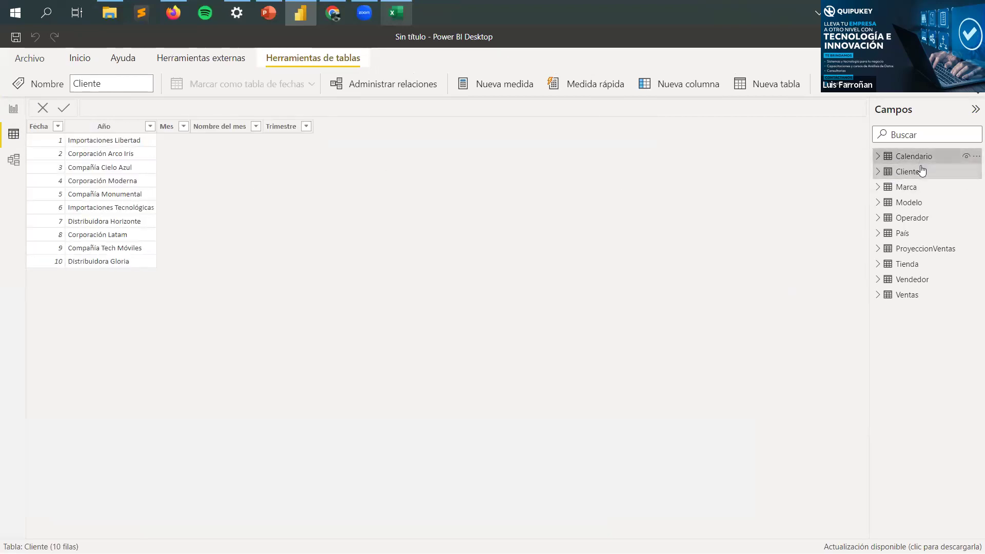
left_click(920, 189)
left_click(922, 204)
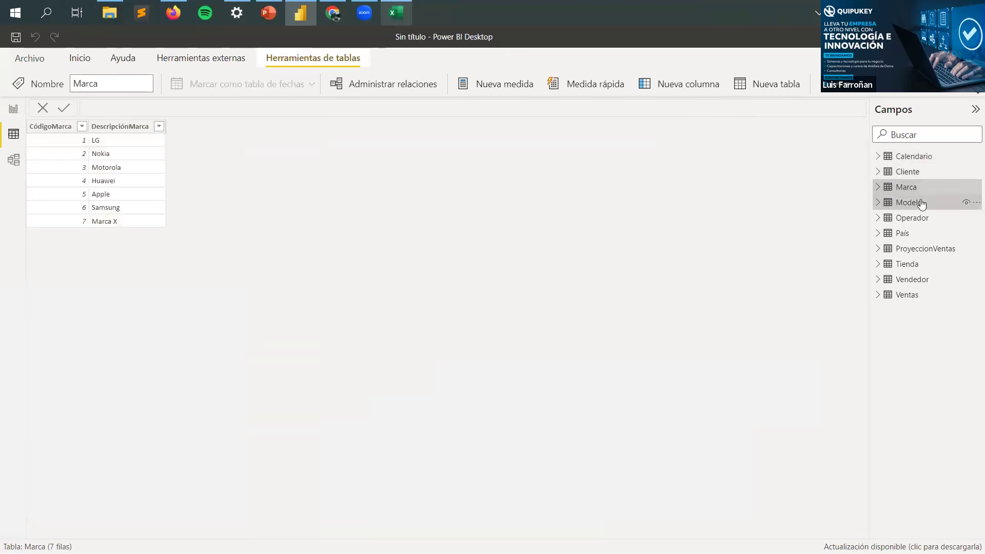
left_click(919, 219)
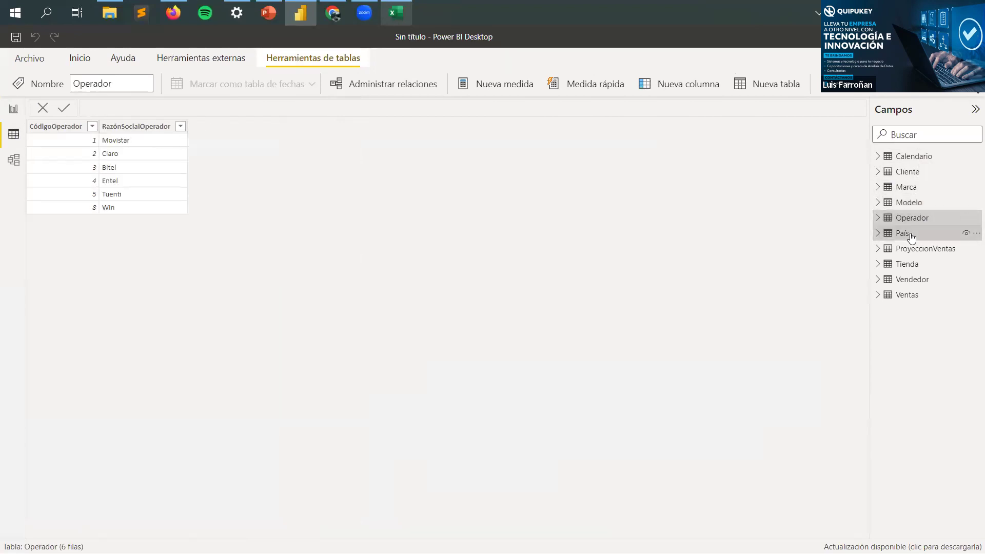
left_click(907, 235)
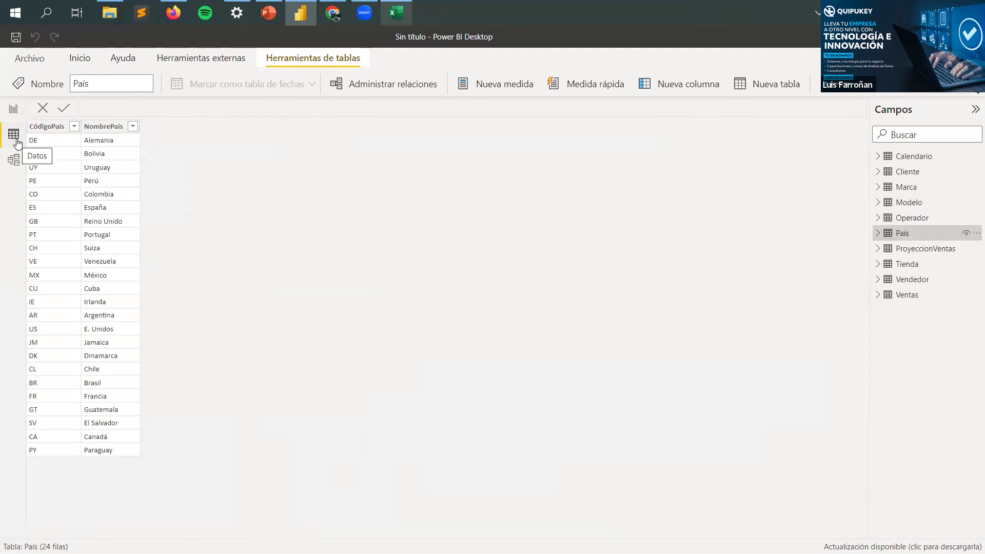
Step: In the model diagram, move the Calendario table closer below ProyeccionVentas, and collapse the Propiedades and Campos panes
left_click(15, 163)
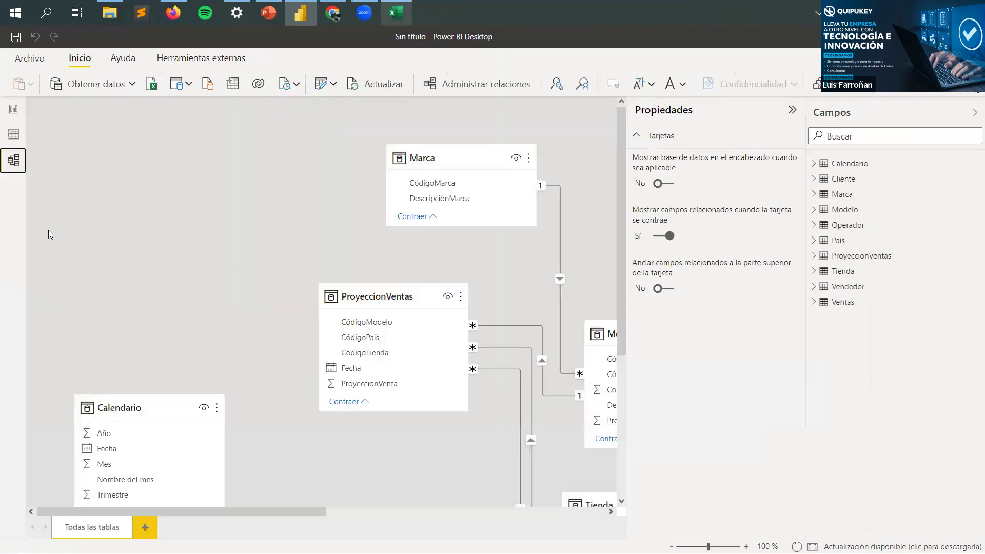
scroll(208, 301, "down", 3)
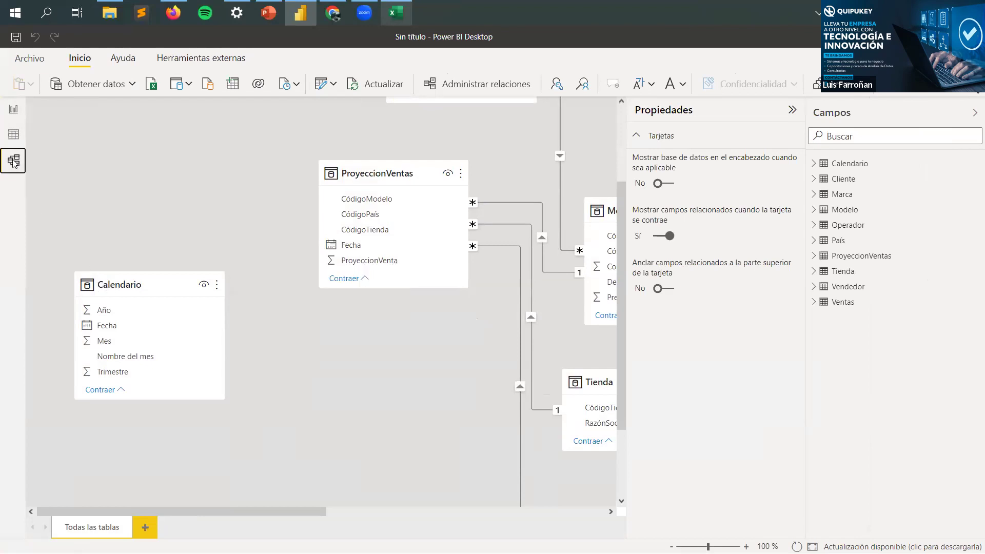
left_click_drag(148, 282, 223, 341)
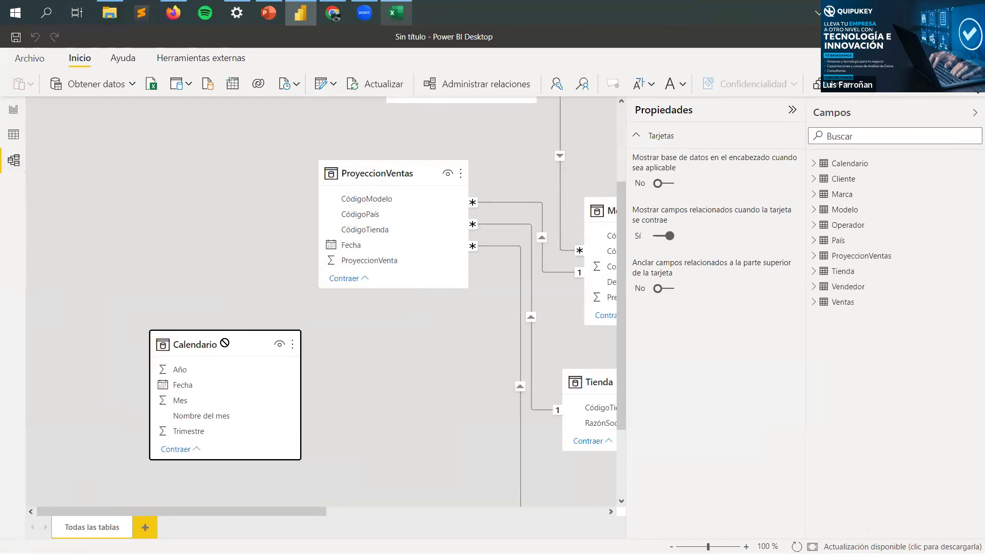
left_click(792, 110)
left_click(975, 112)
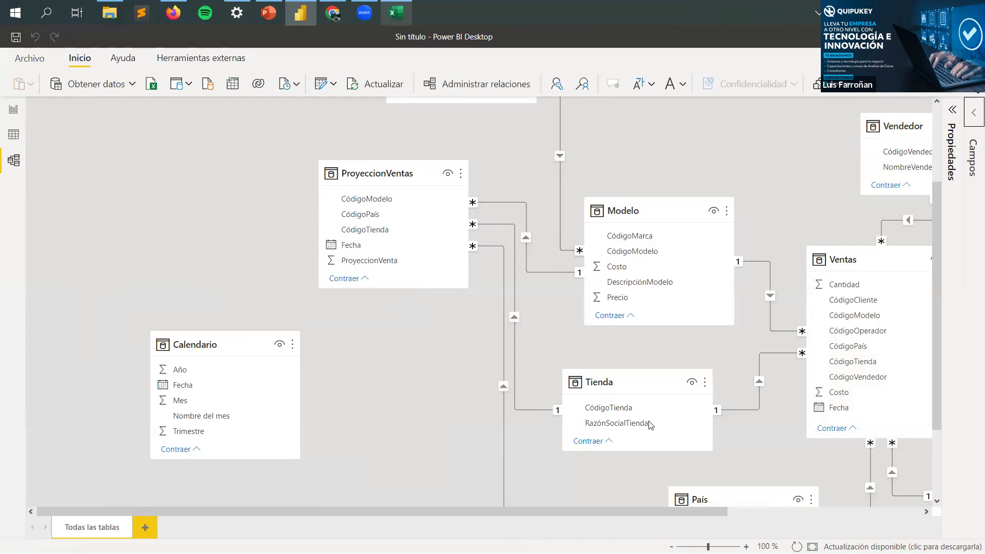
Step: Move the Calendario table into the free space between the Marca and Vendedor tables
left_click_drag(615, 513, 810, 513)
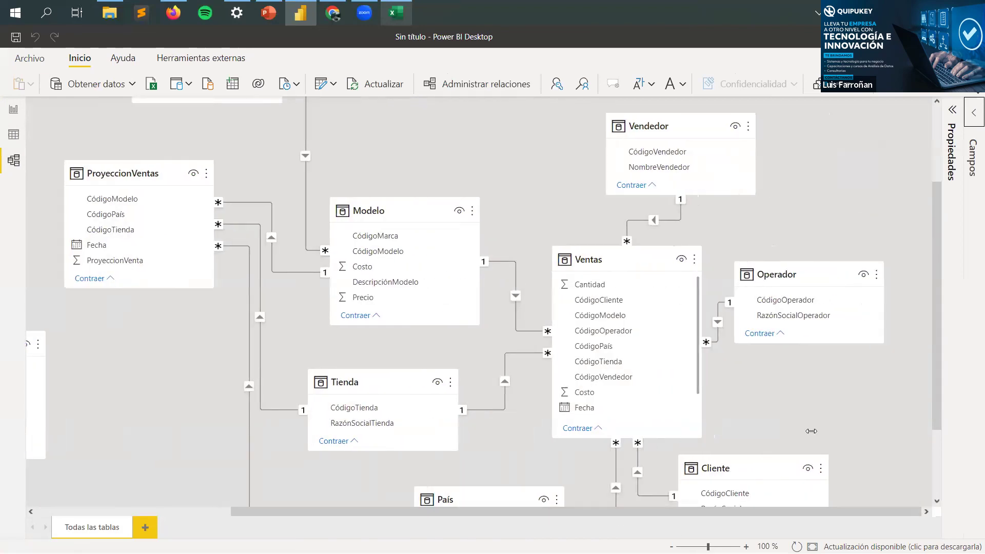
scroll(811, 425, "up", 2)
scroll(368, 292, "down", 2)
left_click_drag(248, 509, 77, 511)
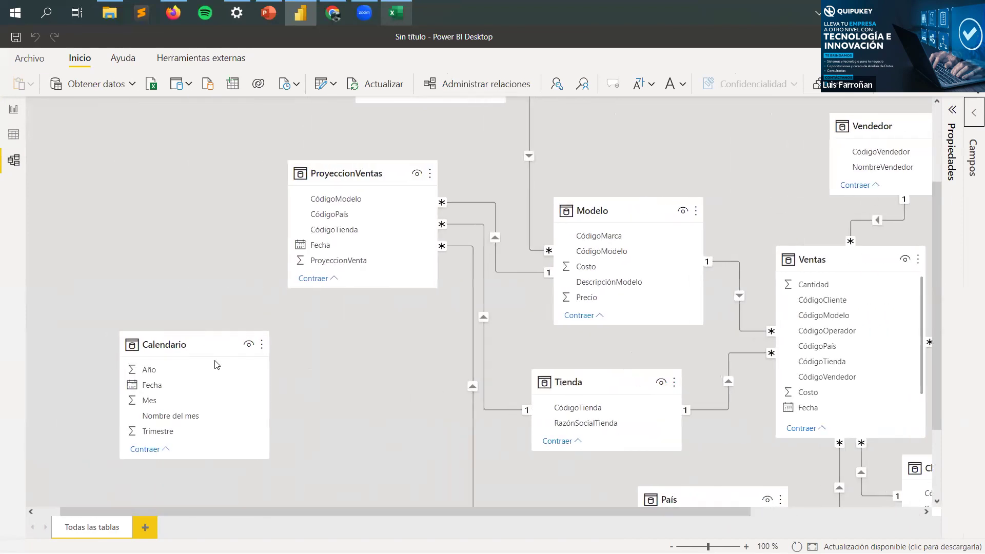
left_click_drag(191, 343, 707, 132)
scroll(627, 343, "up", 3)
left_click_drag(405, 511, 573, 511)
left_click_drag(469, 246, 459, 149)
left_click(780, 171)
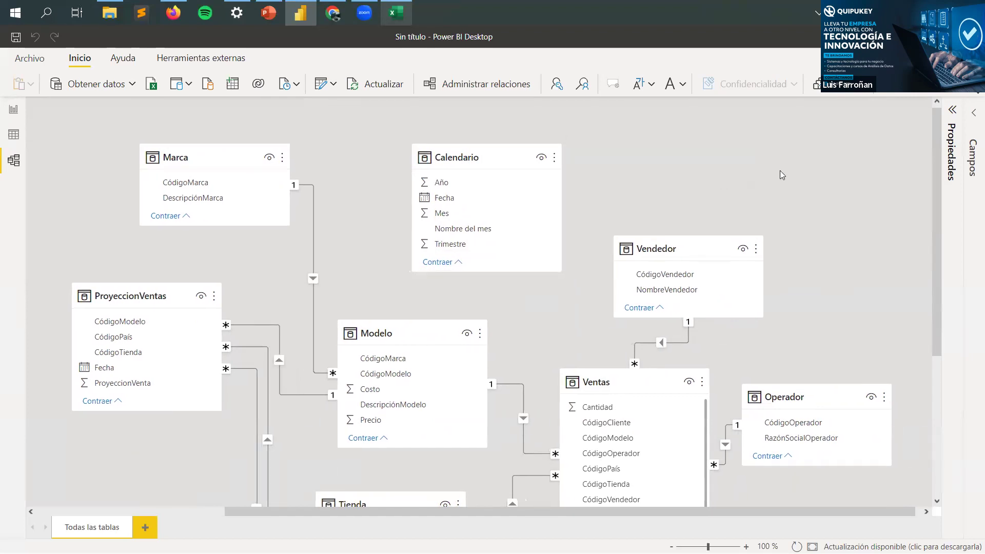
Step: Look over the existing relationships across the model diagram, from Marca and Calendario down to País and Cliente
scroll(512, 348, "down", 3)
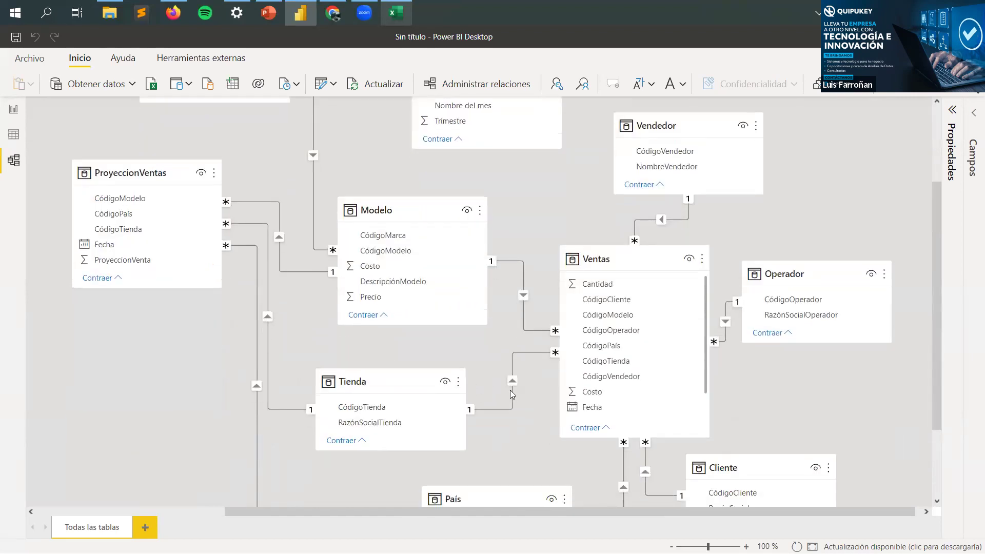
scroll(526, 273, "up", 3)
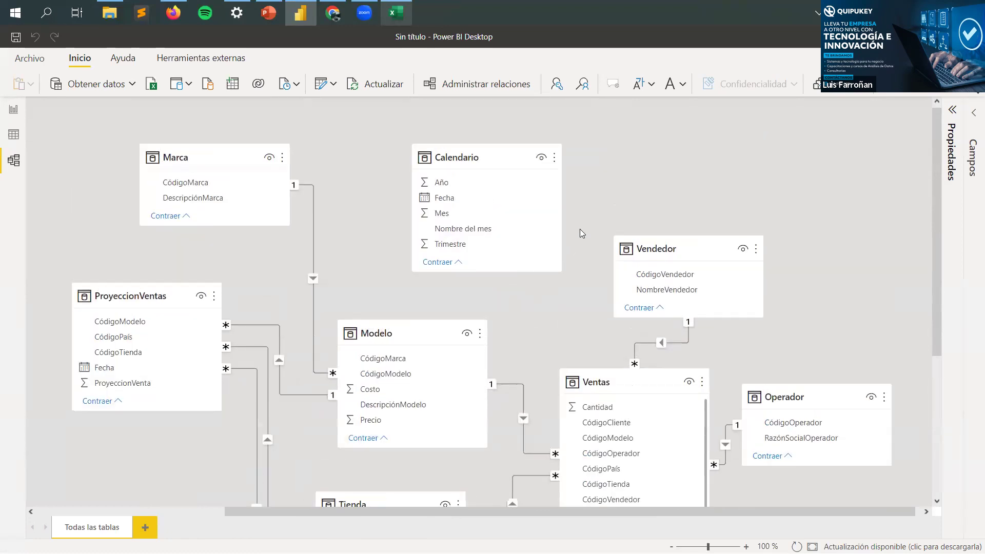
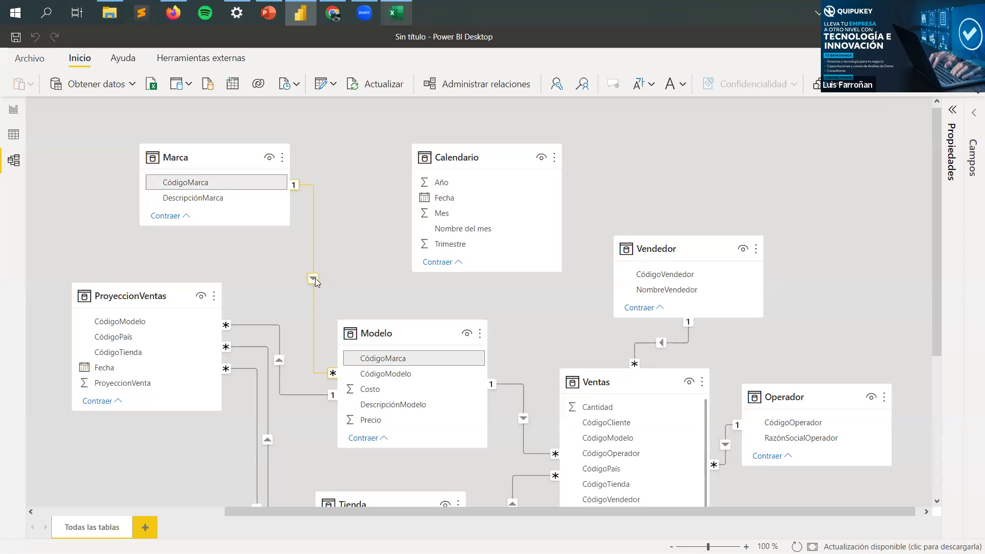
mouse_move(470, 150)
left_mouse_down()
mouse_move(450, 150)
mouse_move(492, 150)
mouse_move(470, 150)
left_mouse_up()
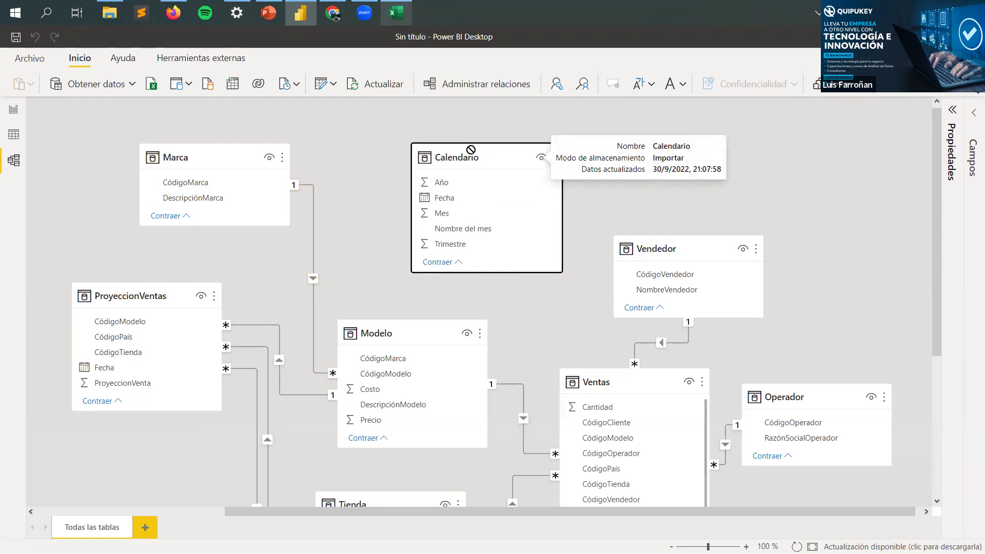
scroll(523, 306, "down", 5)
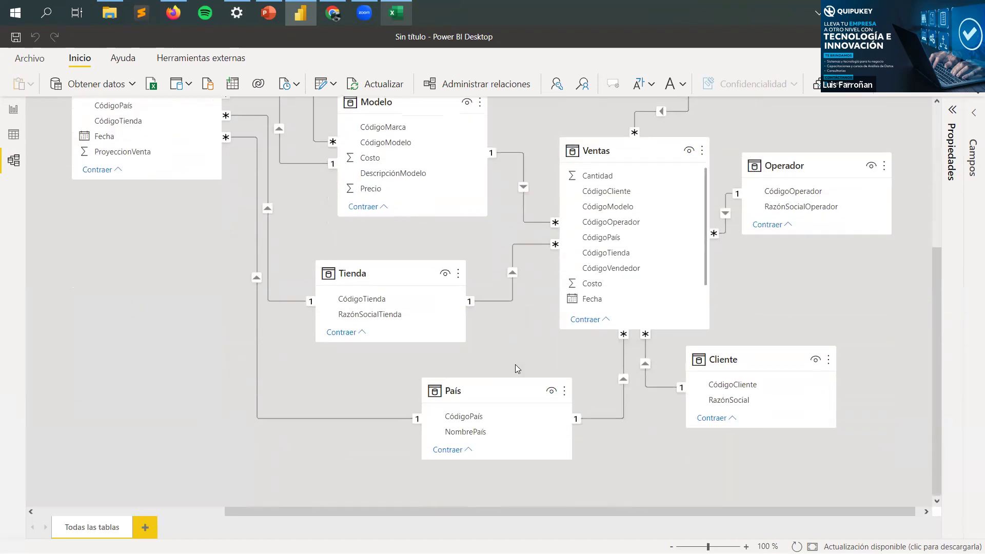
scroll(755, 313, "up", 5)
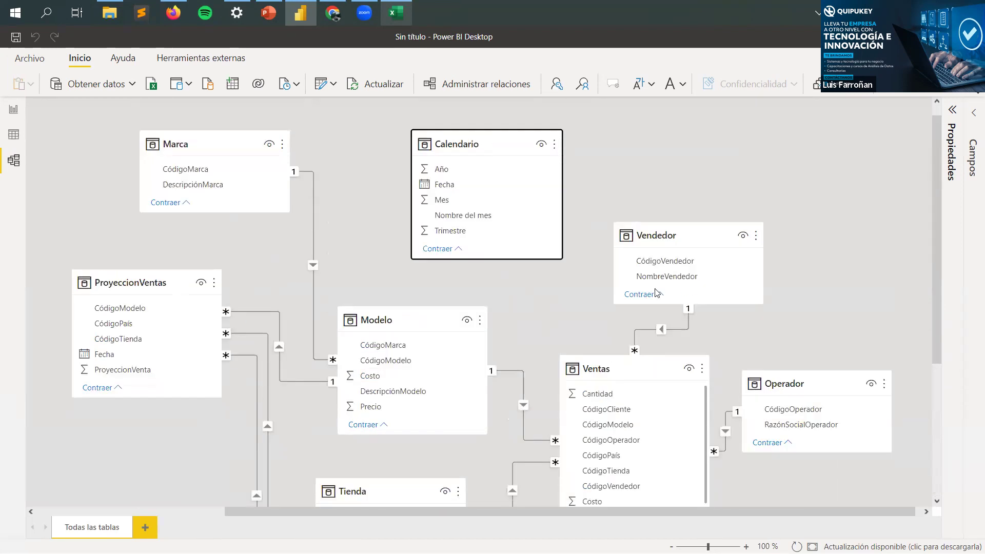
mouse_move(473, 154)
left_mouse_down()
mouse_move(503, 161)
mouse_move(488, 147)
left_mouse_up()
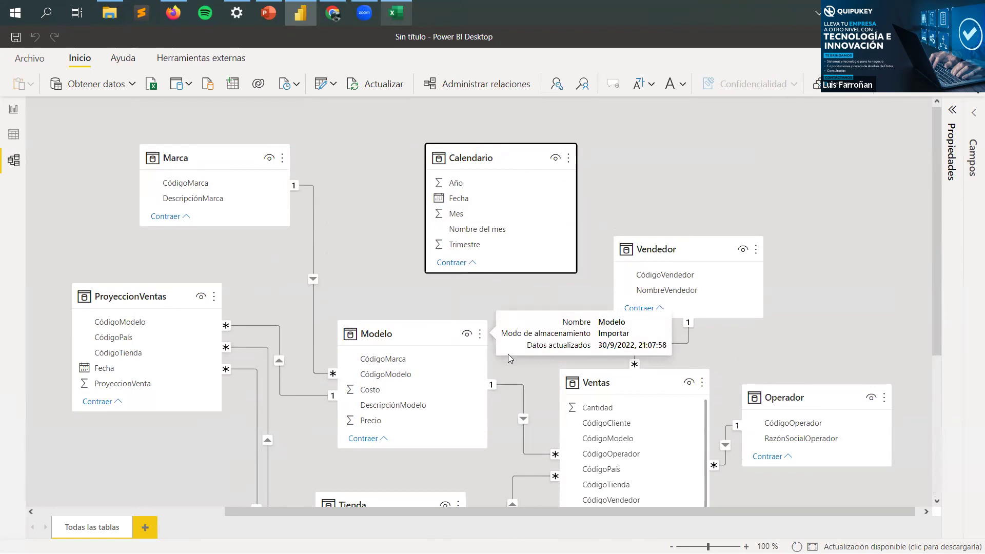
scroll(510, 357, "down", 3)
scroll(491, 368, "up", 3)
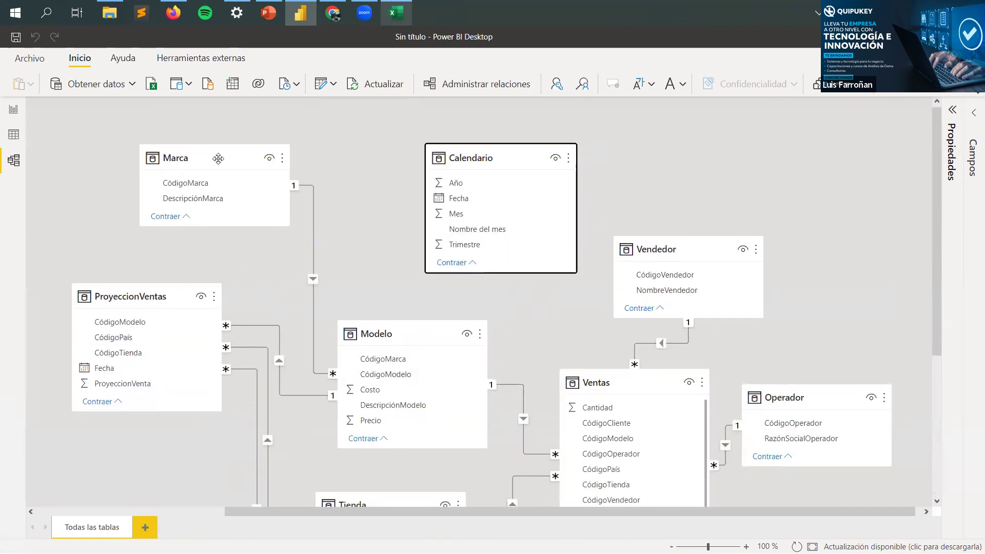
Step: Shift Marca outward, place Modelo below it, and move ProyeccionVentas inward toward Ventas
left_click_drag(219, 159, 148, 159)
left_click_drag(385, 338, 93, 426)
left_click_drag(145, 301, 311, 278)
scroll(428, 358, "down", 3)
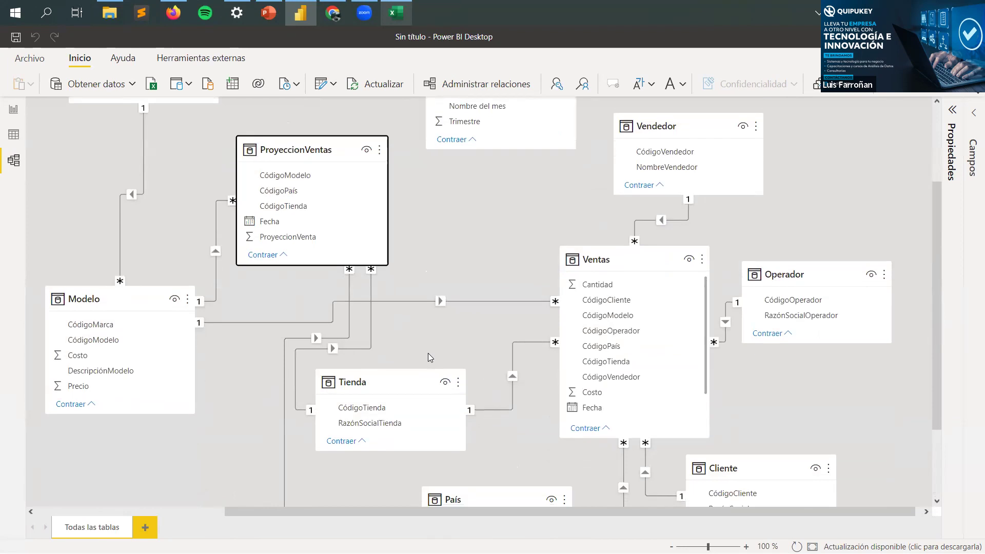
Step: Lower the Tienda table, bring Ventas closer to ProyeccionVentas, and move Vendedor outward to leave space around Calendario
left_click_drag(428, 379, 422, 491)
left_click_drag(600, 265, 435, 196)
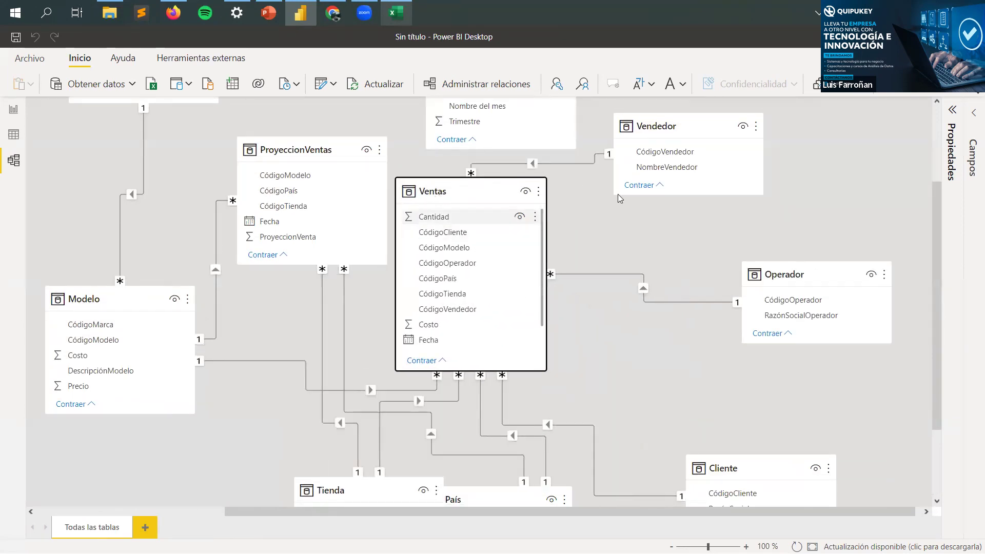
left_click_drag(738, 132, 813, 139)
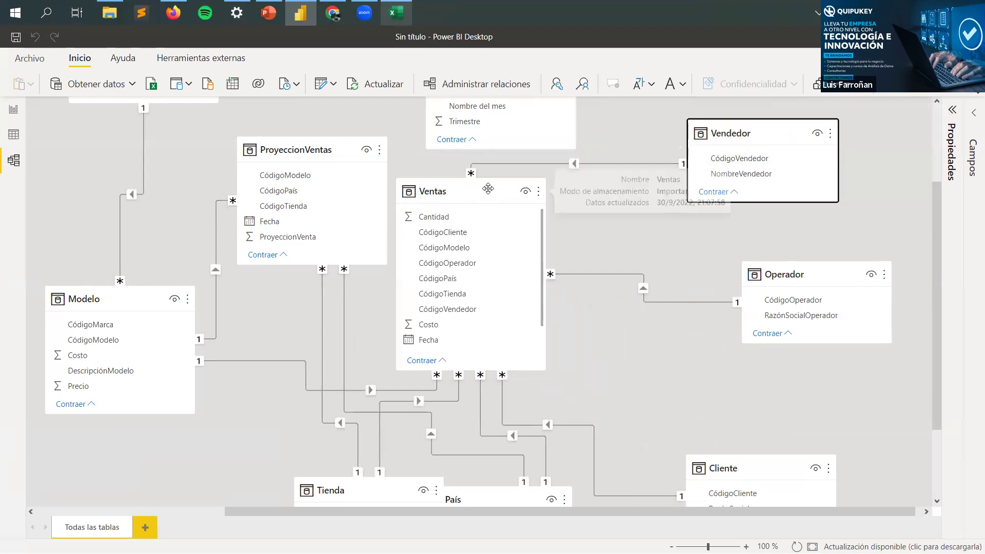
left_click_drag(488, 192, 573, 199)
left_click_drag(326, 161, 327, 185)
left_click(666, 241)
scroll(666, 241, "up", 2)
scroll(656, 311, "up", 2)
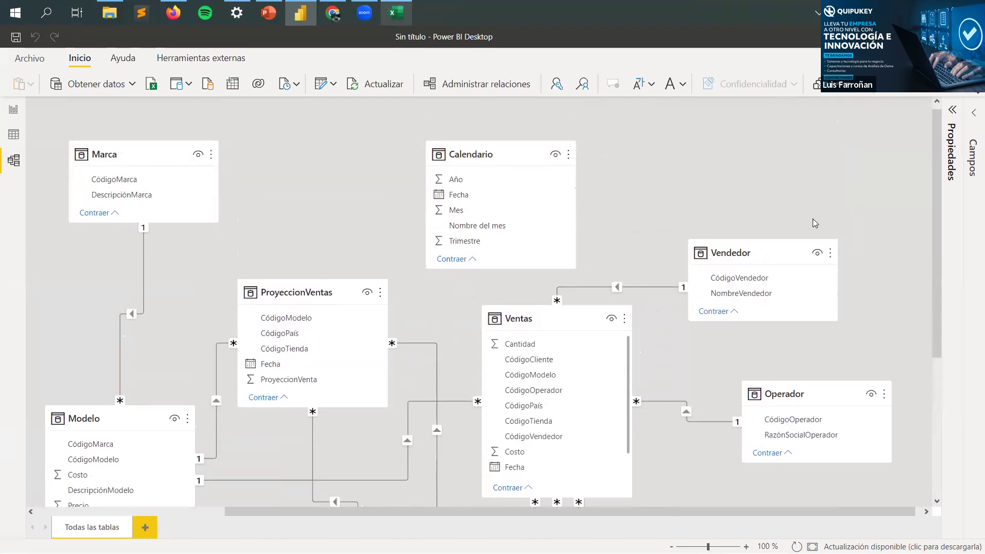
Step: Adjust the positions of Calendario and ProyeccionVentas so they sit clear of each other above Ventas
left_click_drag(528, 156, 506, 155)
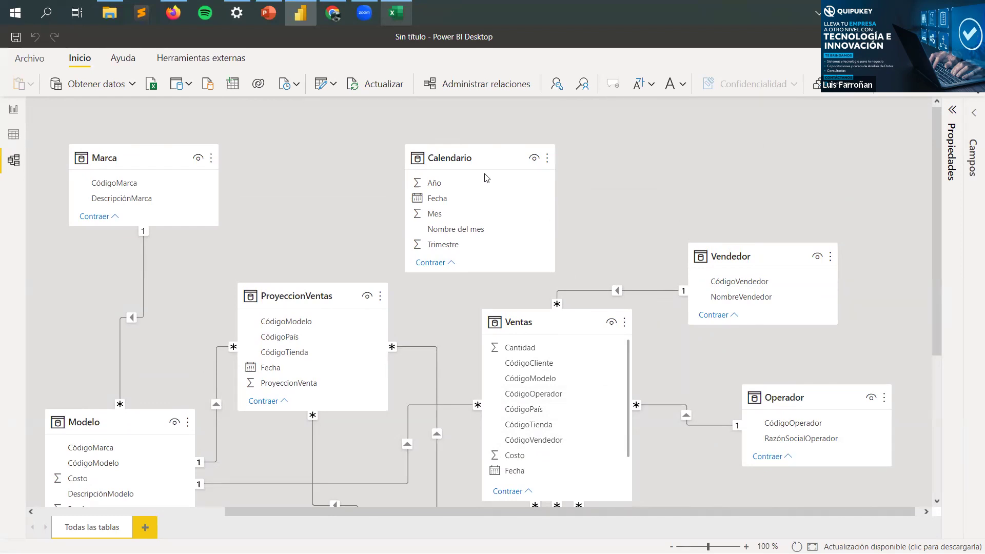
left_click(468, 160)
mouse_move(468, 160)
left_mouse_down()
mouse_move(485, 160)
mouse_move(472, 159)
left_mouse_up()
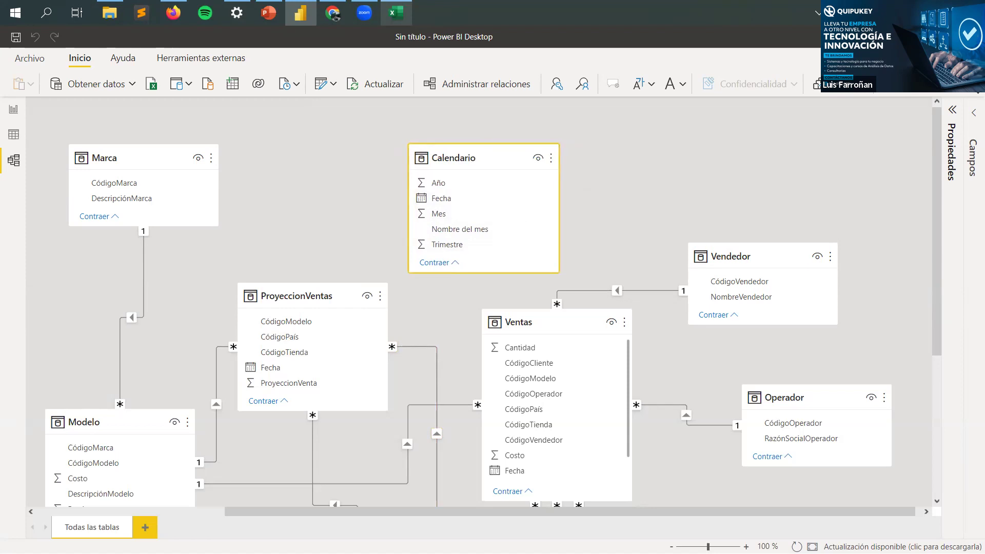
mouse_move(305, 299)
left_mouse_down()
mouse_move(291, 295)
mouse_move(290, 305)
left_mouse_up()
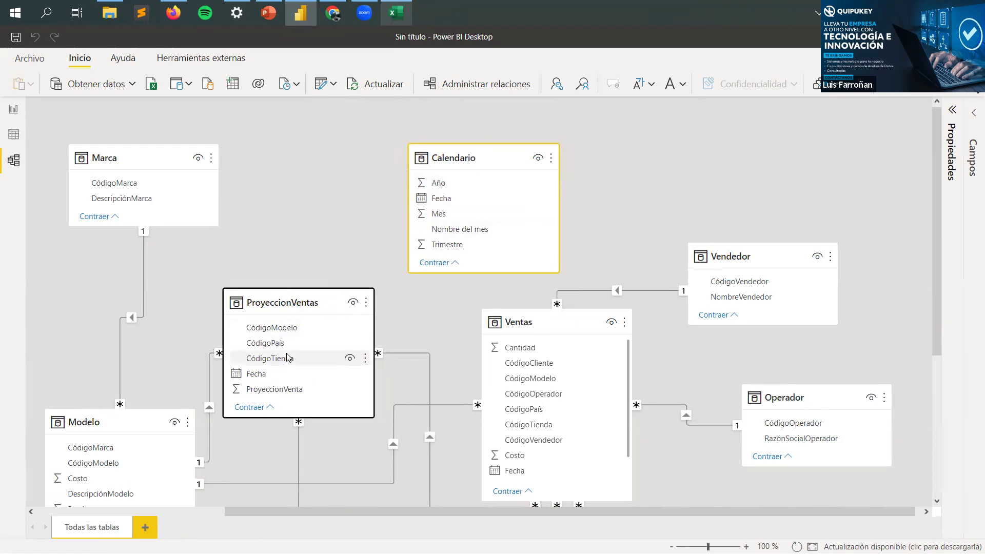
left_click_drag(291, 305, 288, 286)
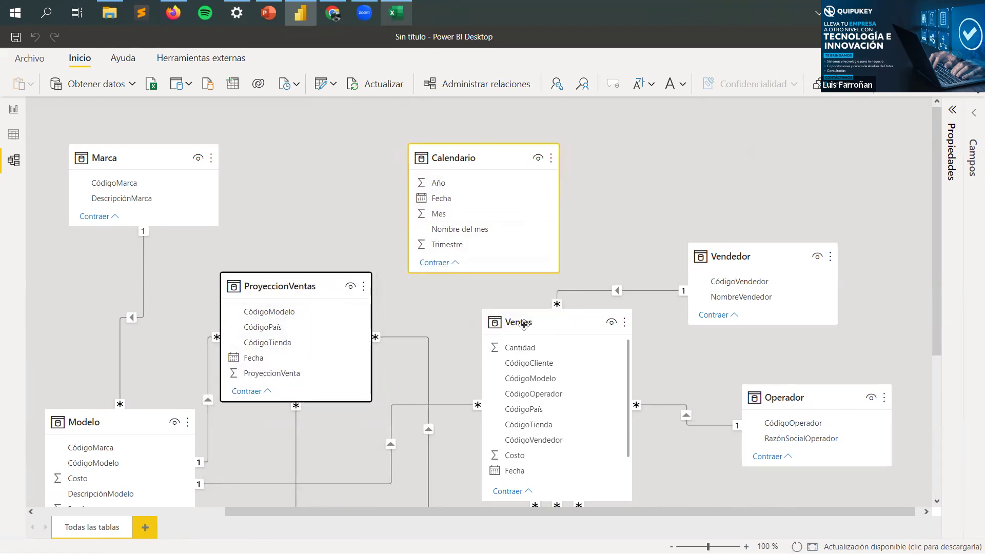
Step: Separate the overlapping Tienda and País tables in the lower part of the model diagram
scroll(523, 324, "down", 3)
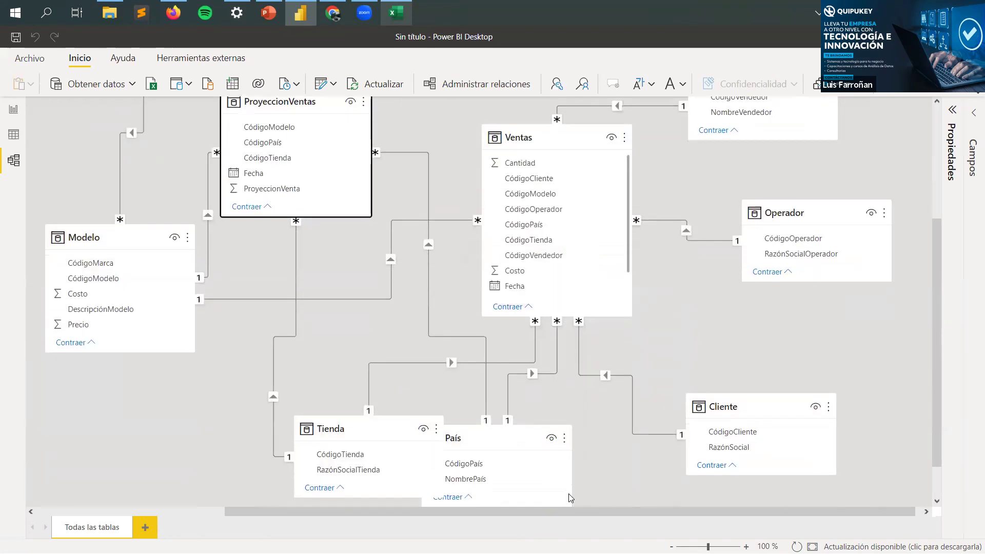
left_click_drag(366, 436, 289, 430)
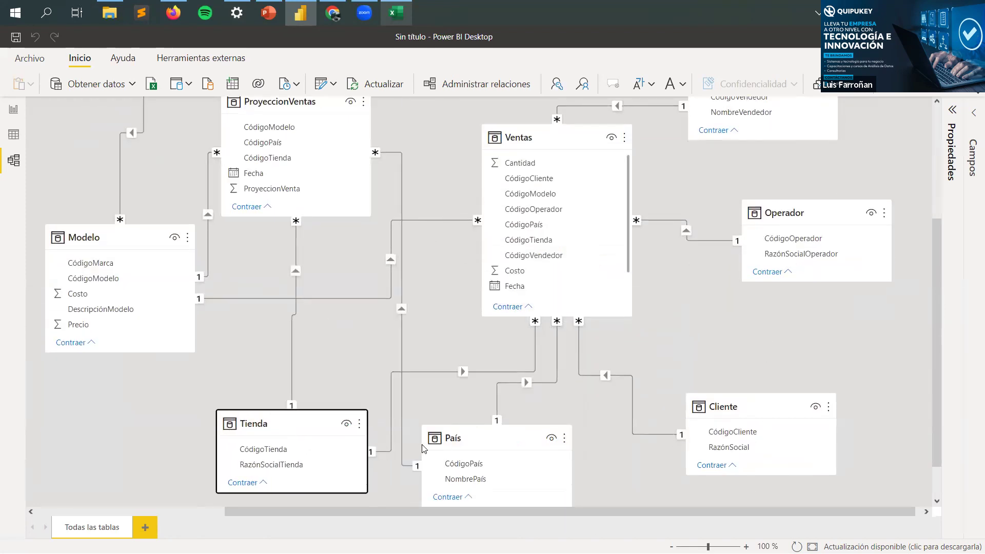
left_click_drag(428, 429, 443, 431)
scroll(439, 341, "up", 3)
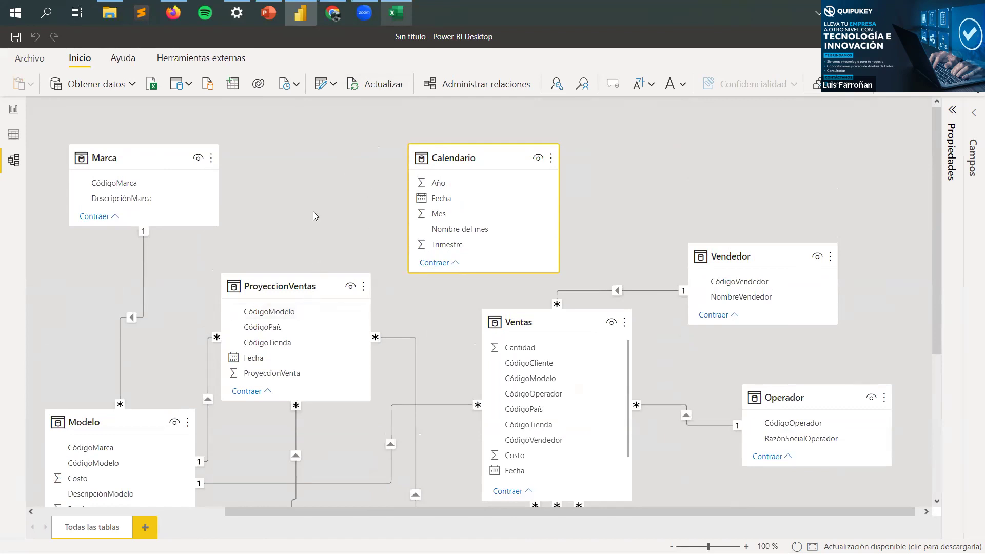
Step: Relate the Fecha field of Calendario to the Fecha fields of ProyeccionVentas and Ventas, moving ProyeccionVentas aside for space
left_click(470, 200)
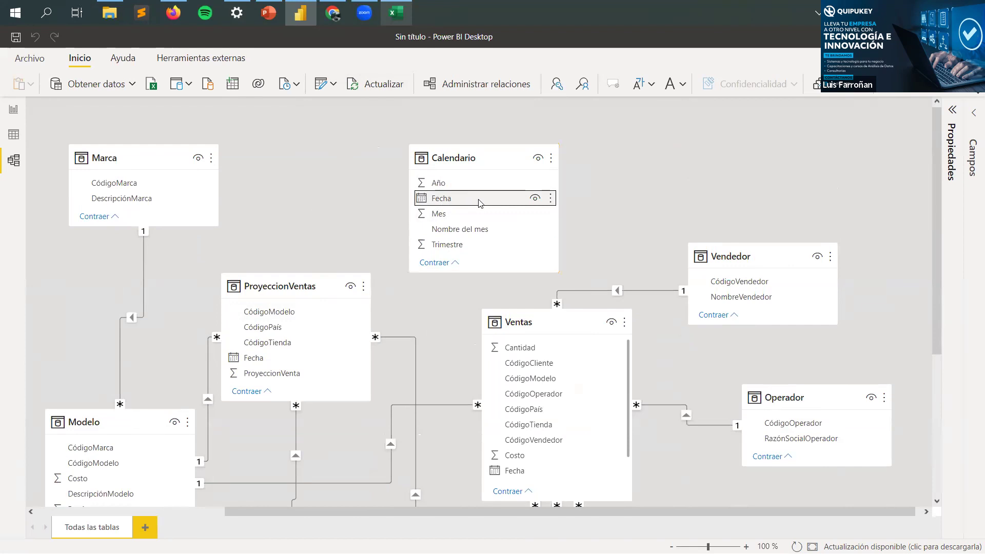
left_click_drag(480, 204, 298, 361)
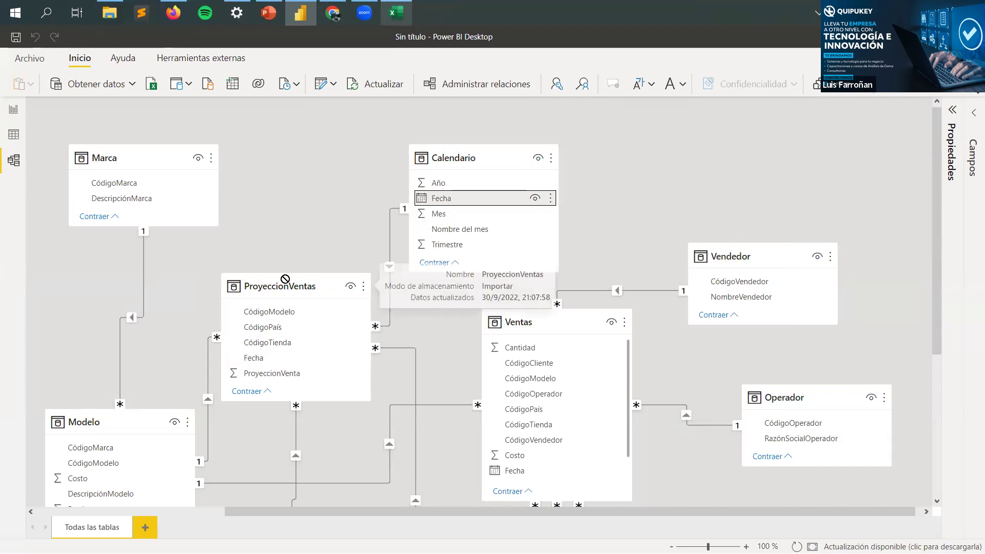
left_click_drag(285, 278, 239, 269)
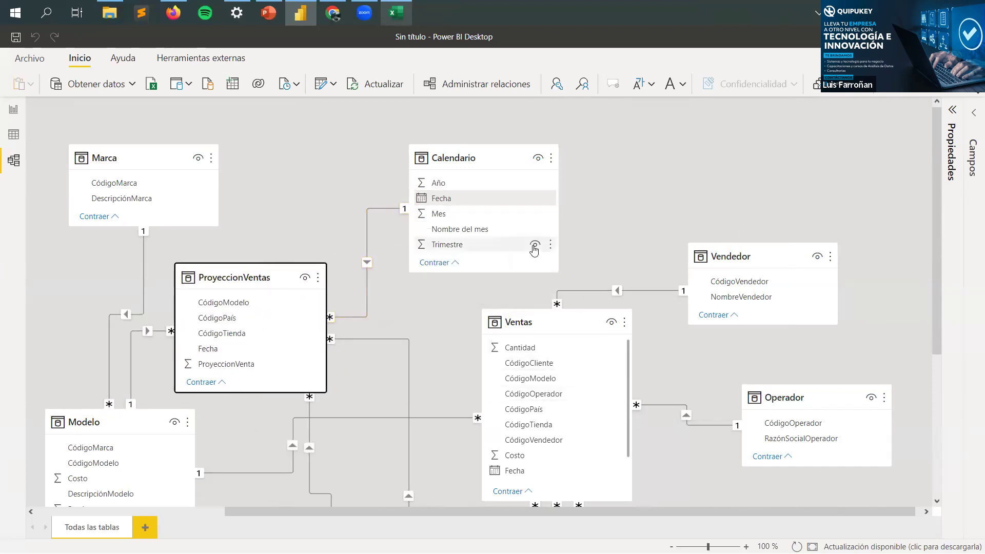
left_click_drag(532, 198, 564, 471)
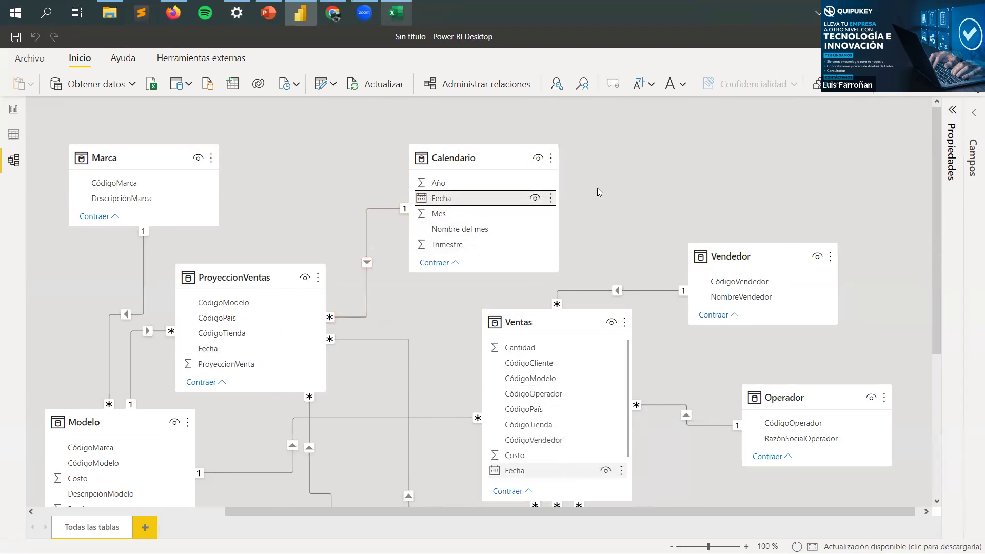
Step: Align ProyeccionVentas and Ventas on either side of Calendario, with Vendedor moved outward beside Ventas
left_click_drag(776, 245, 838, 229)
left_click_drag(543, 314, 640, 166)
left_click_drag(205, 280, 259, 150)
scroll(406, 330, "down", 1)
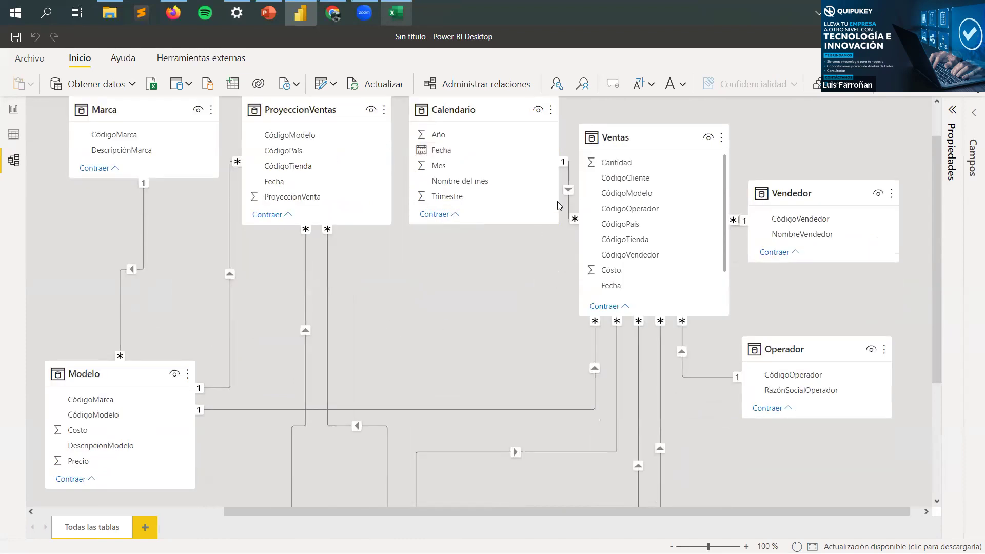
scroll(607, 231, "up", 1)
left_click_drag(642, 186, 641, 157)
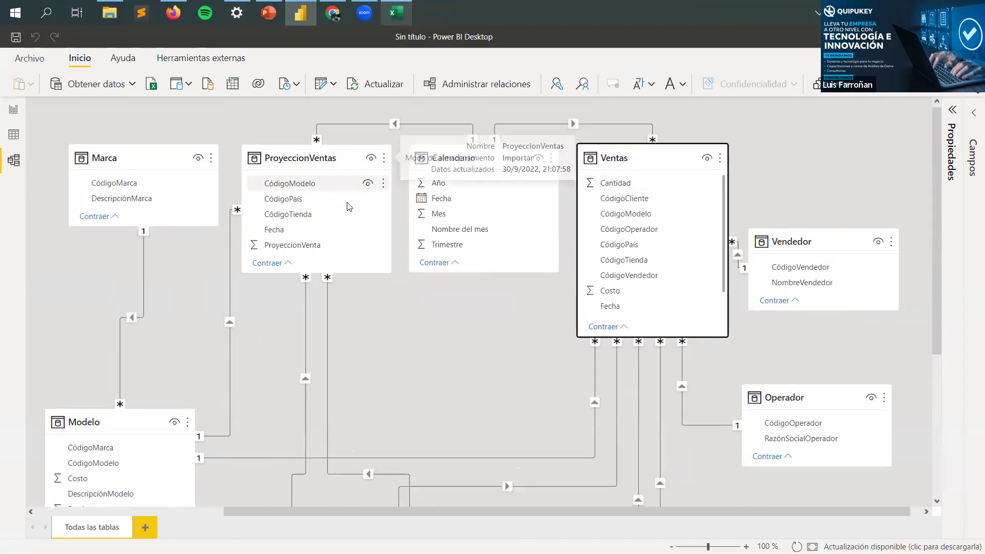
left_click(448, 359)
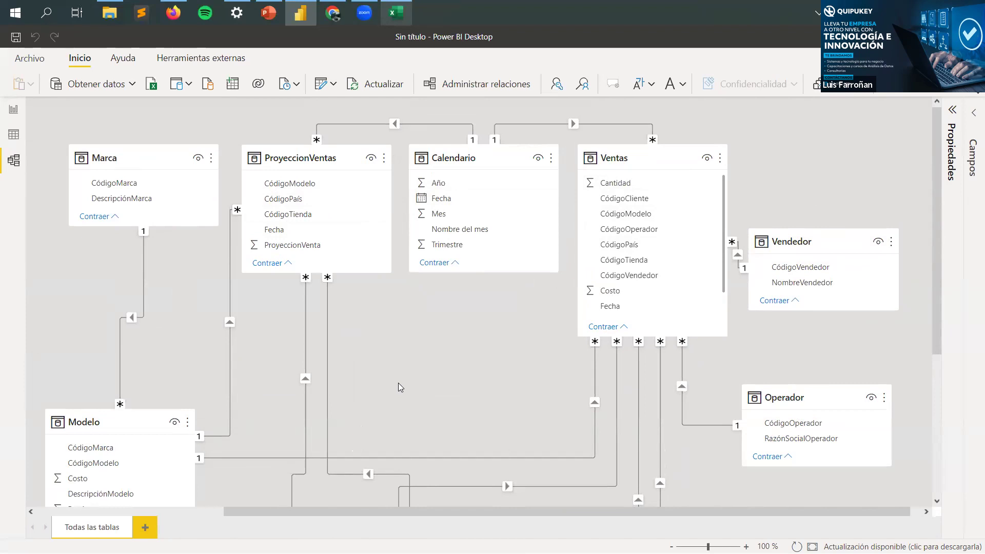
Step: Move Modelo, Tienda, País and Cliente up closer to ProyeccionVentas and Ventas, and open the report view
scroll(254, 385, "down", 5)
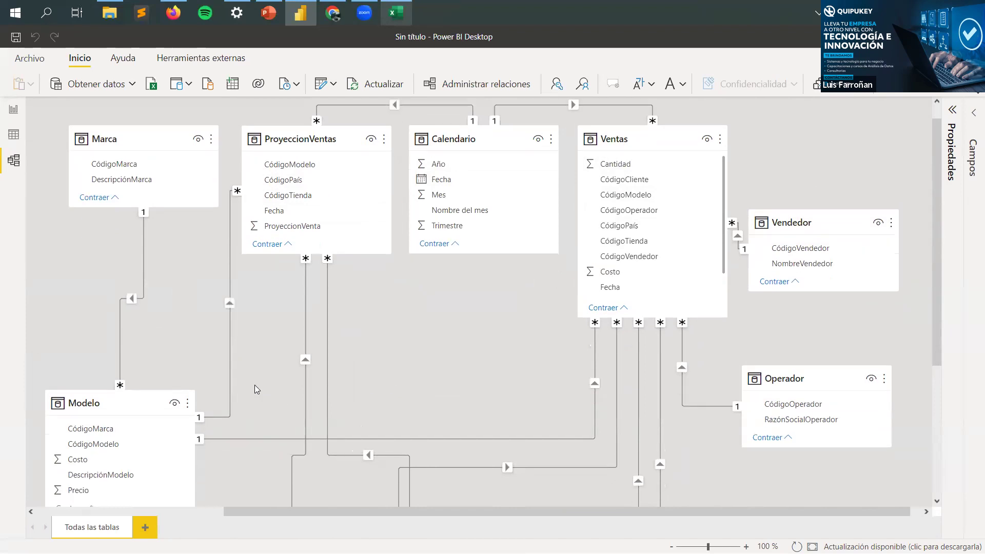
left_click_drag(175, 287, 252, 232)
scroll(249, 380, "up", 5)
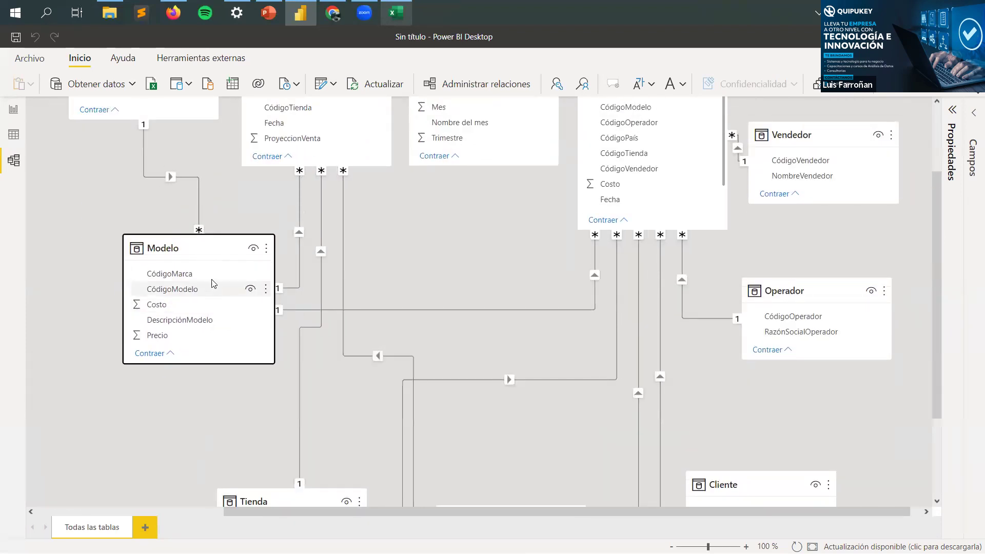
scroll(326, 445, "down", 5)
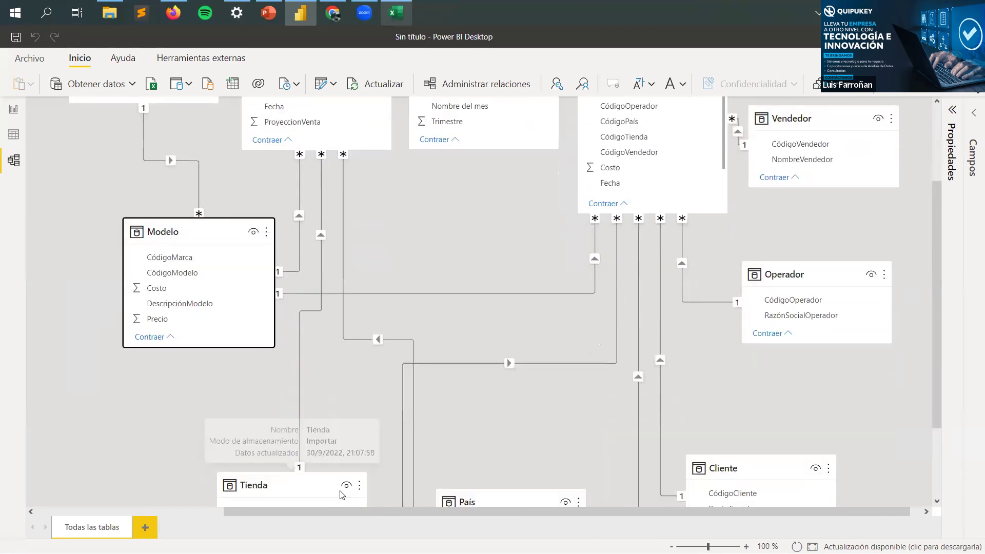
left_click_drag(299, 482, 359, 347)
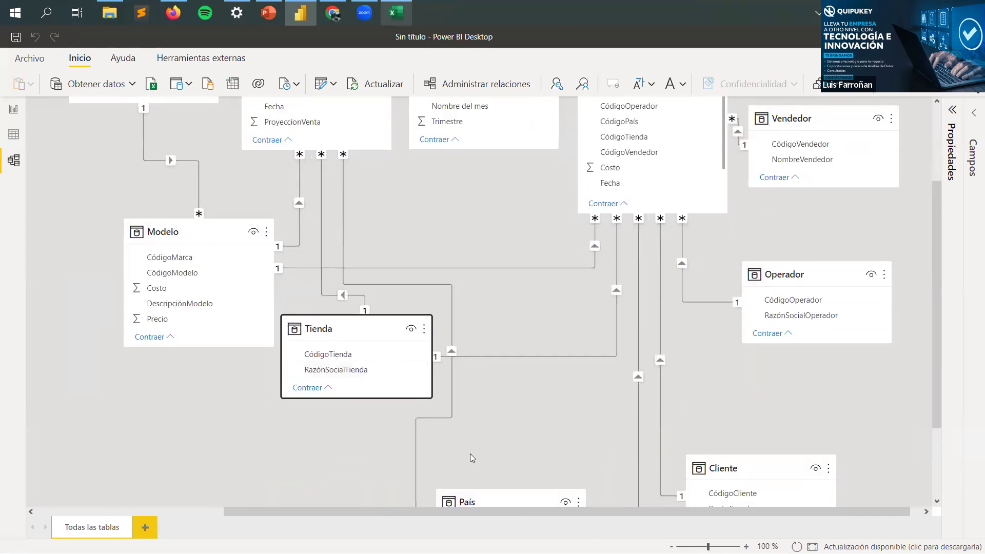
left_click_drag(547, 365, 547, 360)
left_click_drag(724, 469, 734, 387)
scroll(734, 388, "up", 5)
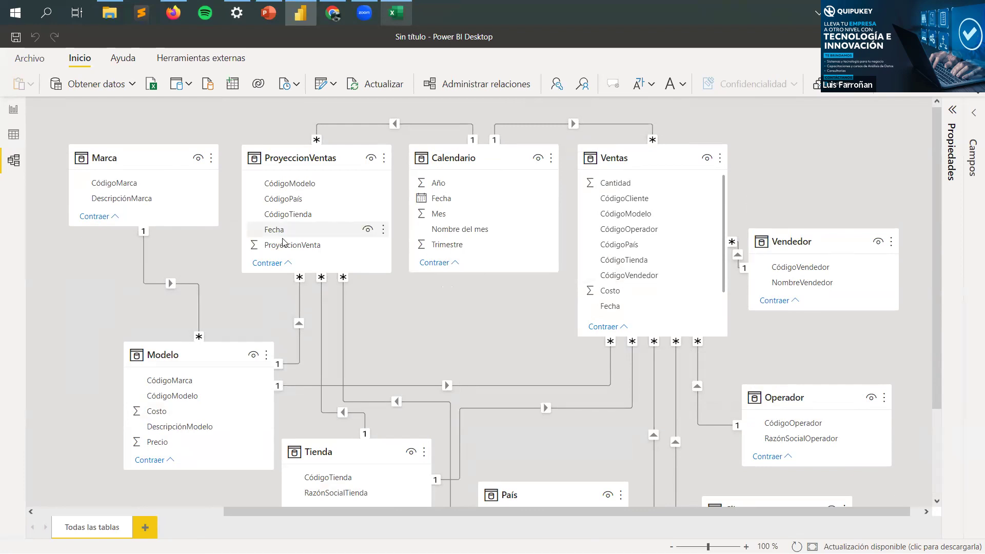
left_click(12, 117)
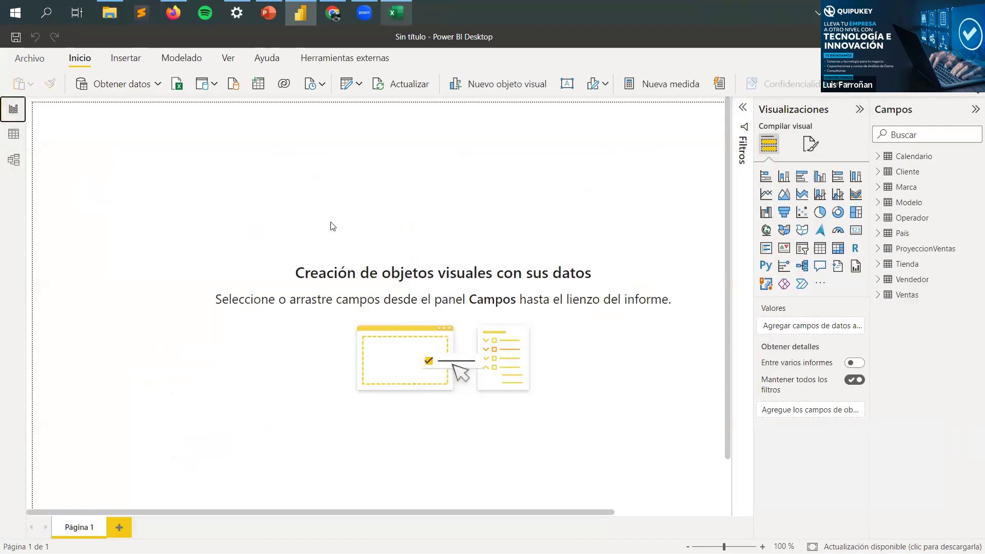
left_click(860, 110)
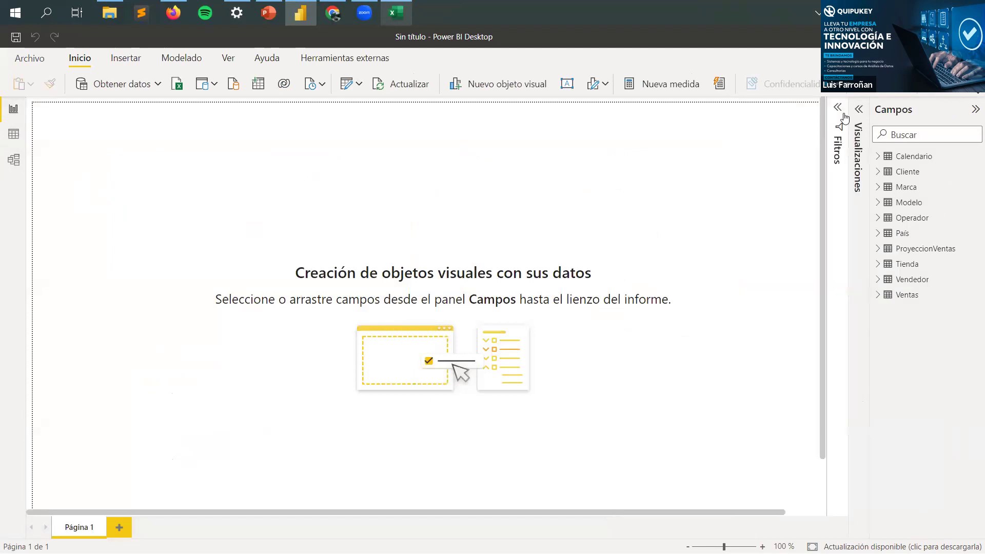
left_click(856, 117)
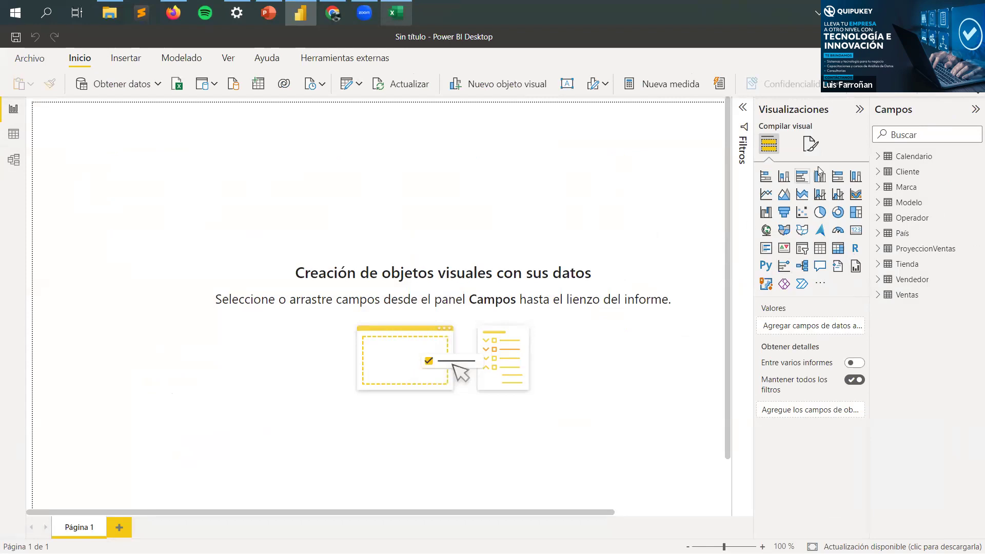
left_click(859, 110)
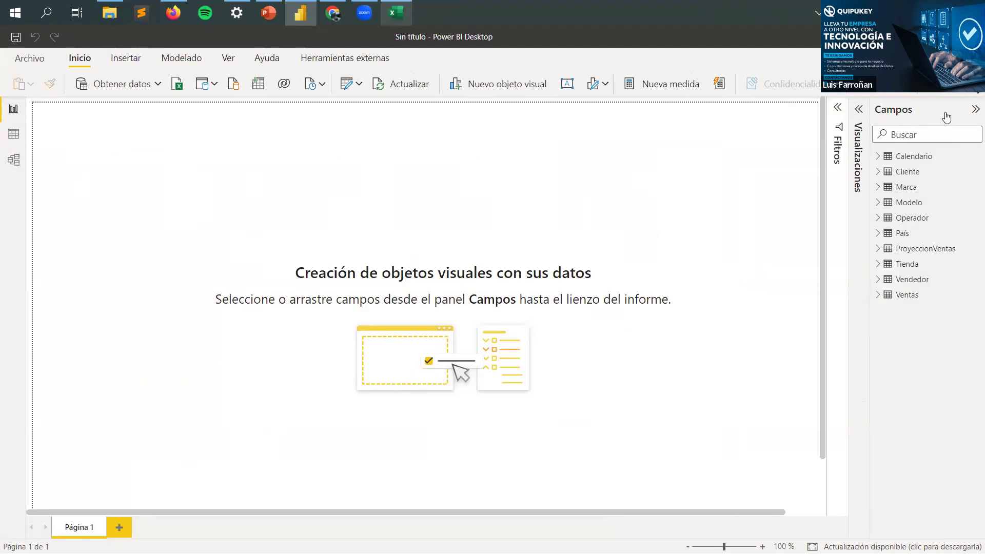
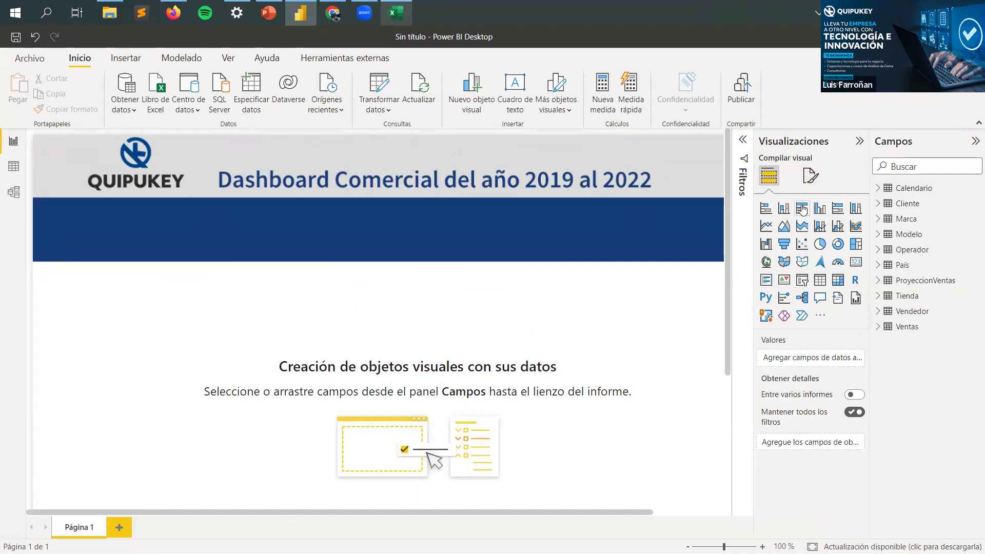
Step: Add a slicer in the blue band under the Quipukey logo, shrink it to fit, and assign it Año from Calendario
left_click(803, 281)
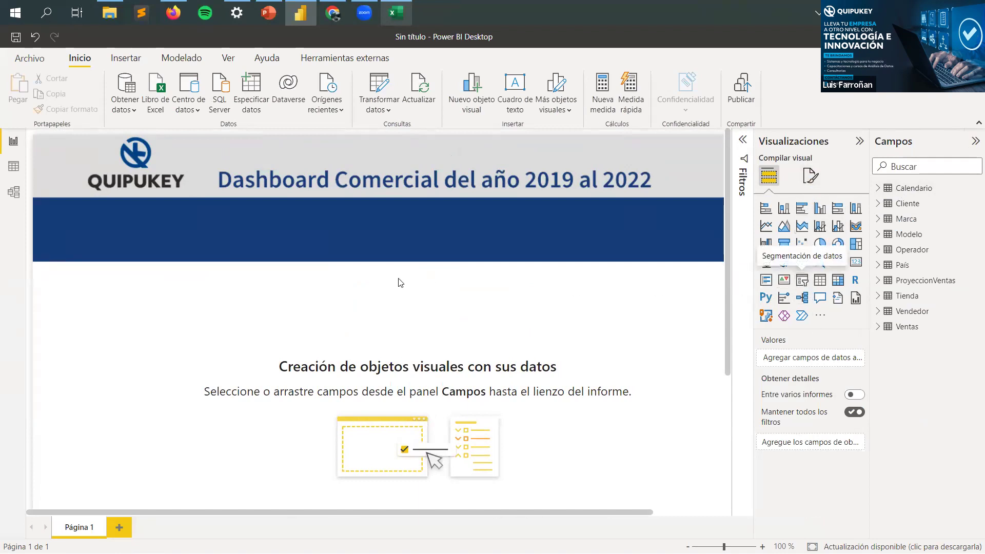
left_click_drag(128, 183, 128, 269)
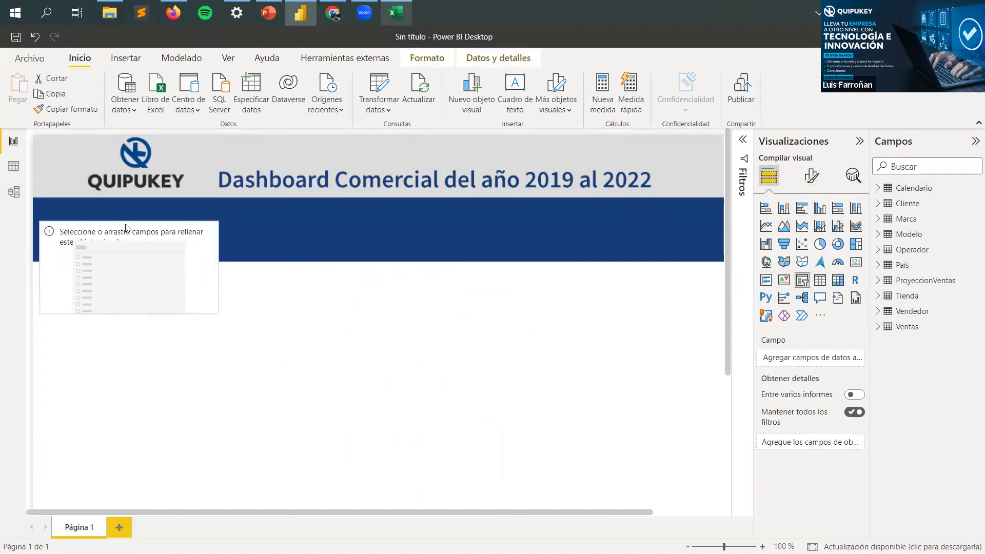
left_click_drag(130, 312, 166, 224)
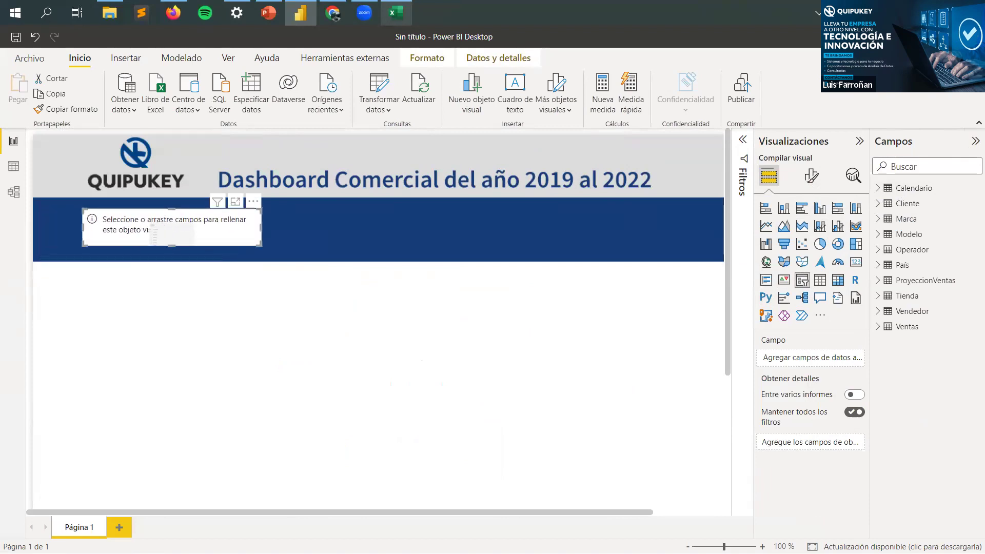
left_click(881, 190)
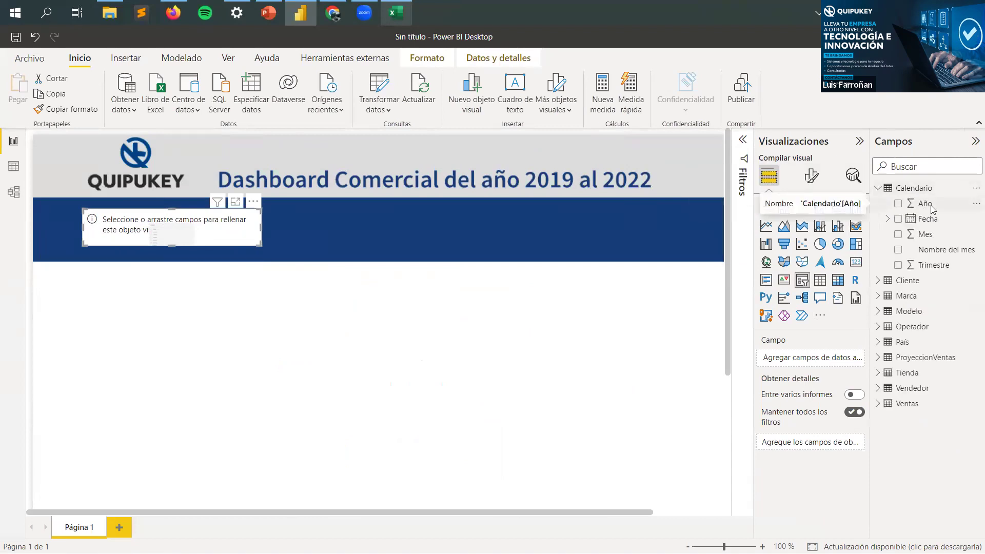
left_click_drag(926, 204, 838, 358)
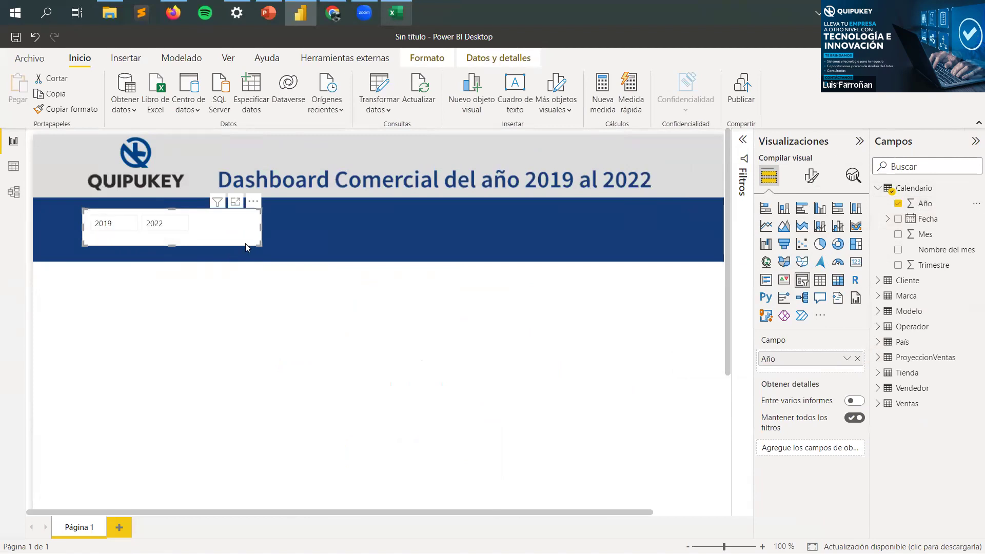
Step: Enlarge the Año slicer in width and height and change its style from a range to Lista
left_click_drag(261, 227, 323, 234)
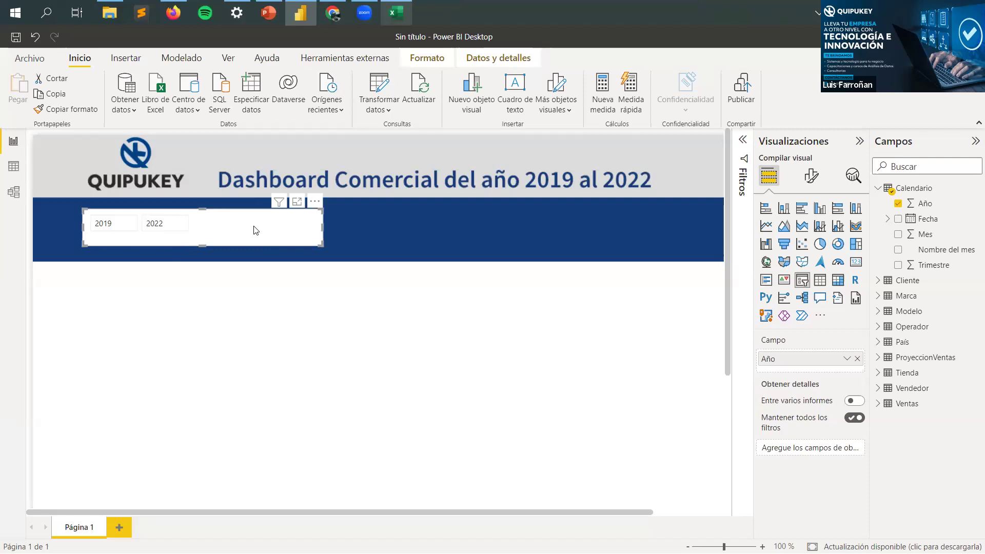
left_click_drag(205, 241, 209, 288)
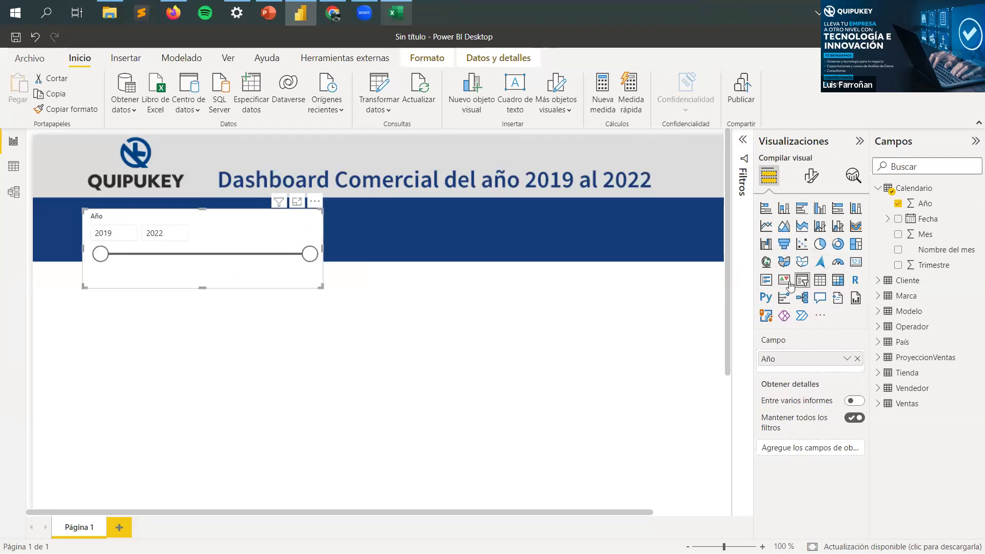
left_click(314, 201)
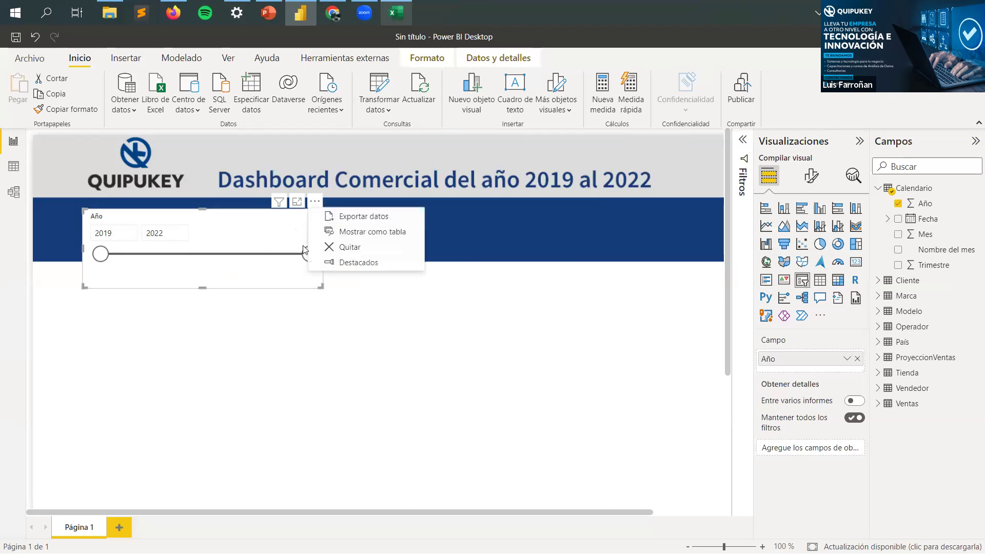
left_click(231, 229)
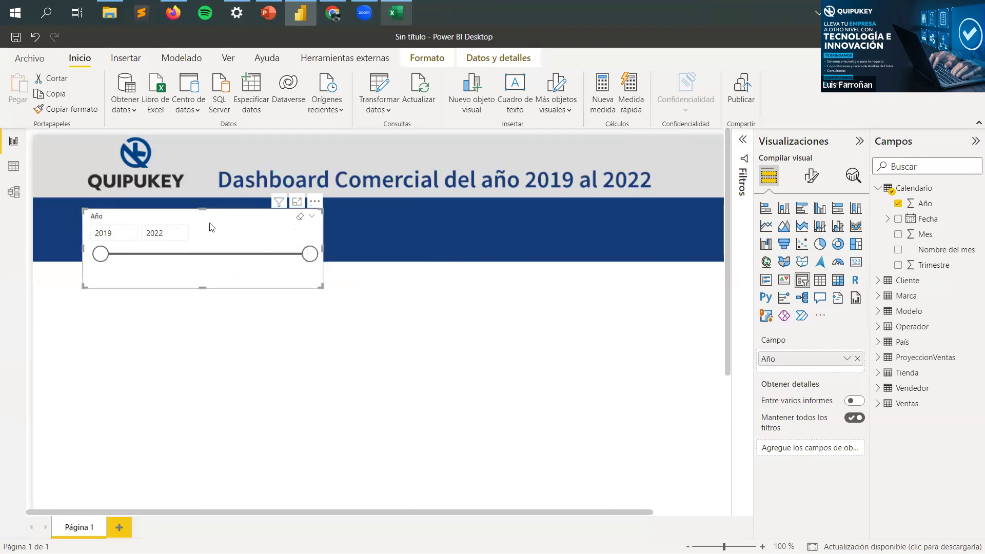
left_click(312, 218)
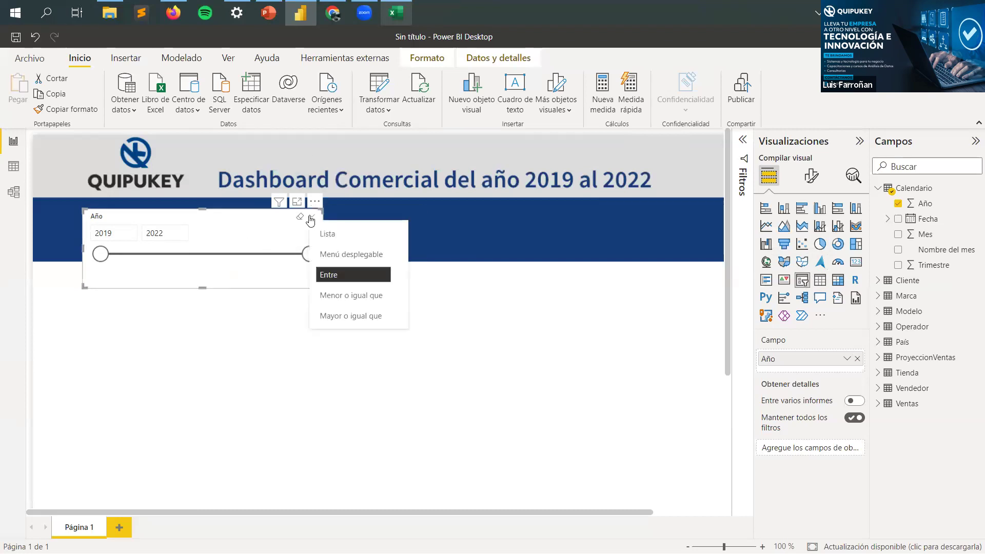
left_click(349, 240)
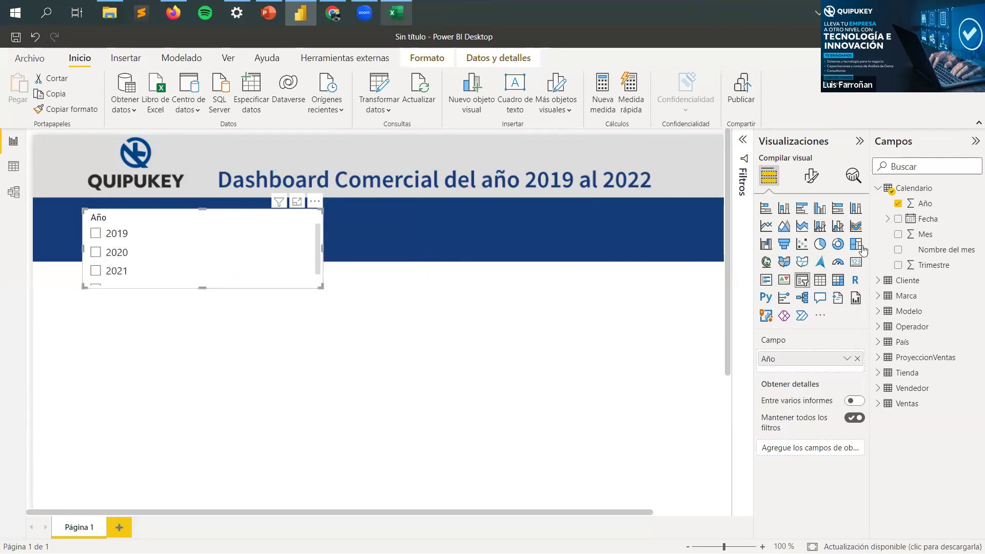
Step: Set the Año slicer's orientation to Horizontal and resize it so the years fit in a single row inside the blue band
left_click(808, 181)
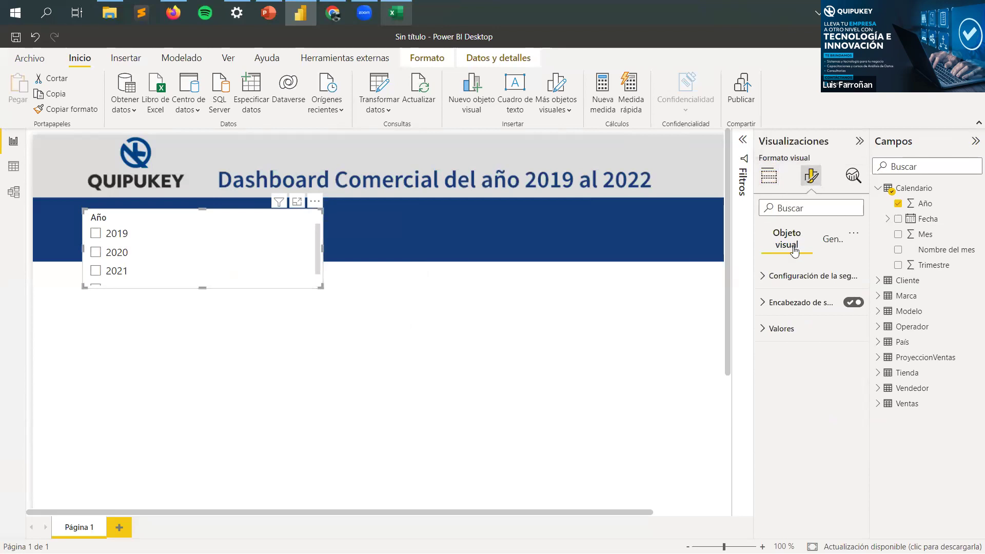
left_click(797, 302)
left_click(797, 302)
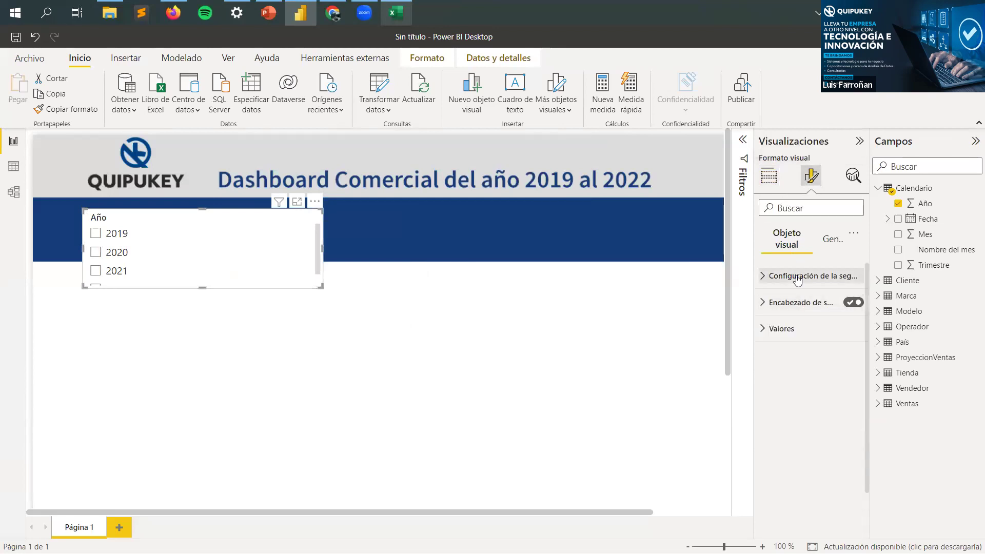
left_click(798, 276)
left_click(814, 336)
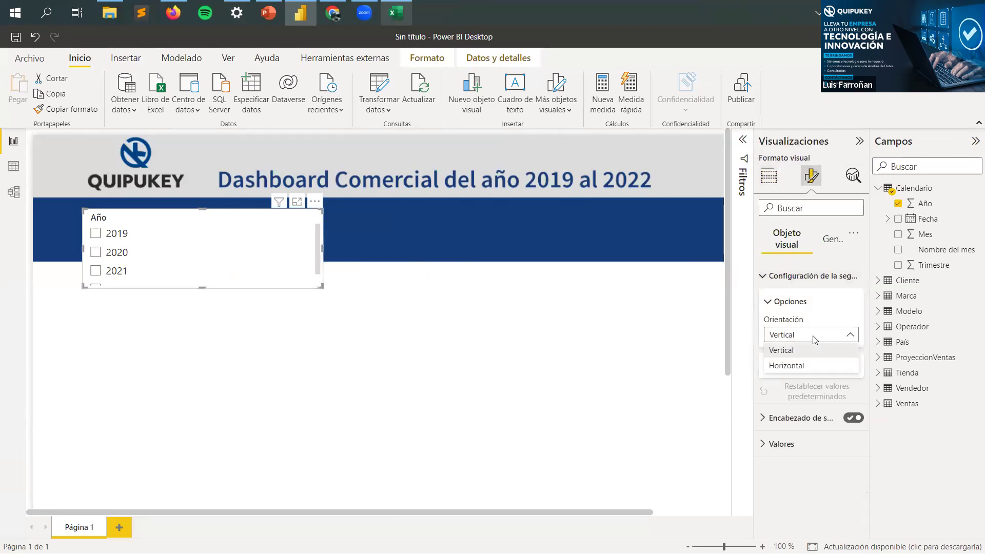
left_click(804, 366)
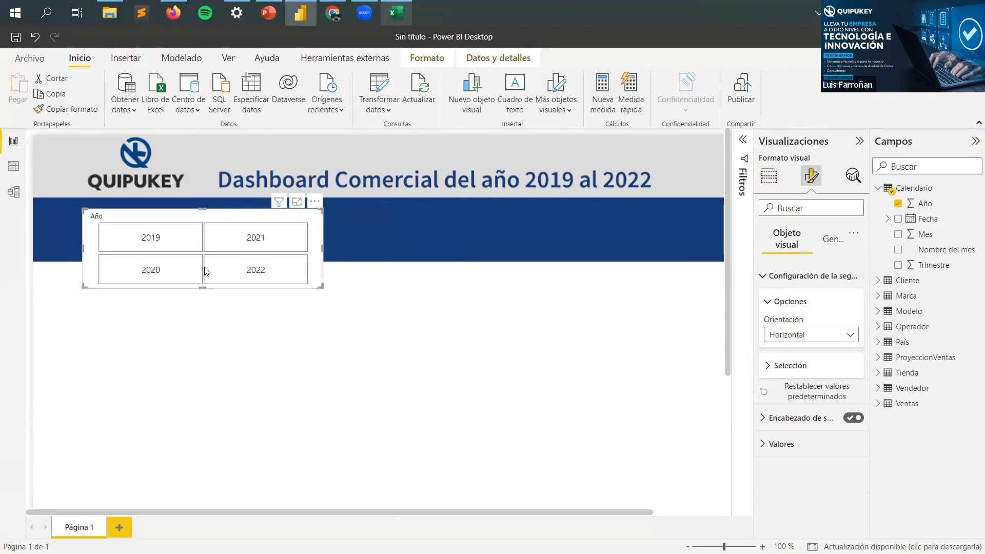
left_click_drag(203, 288, 205, 242)
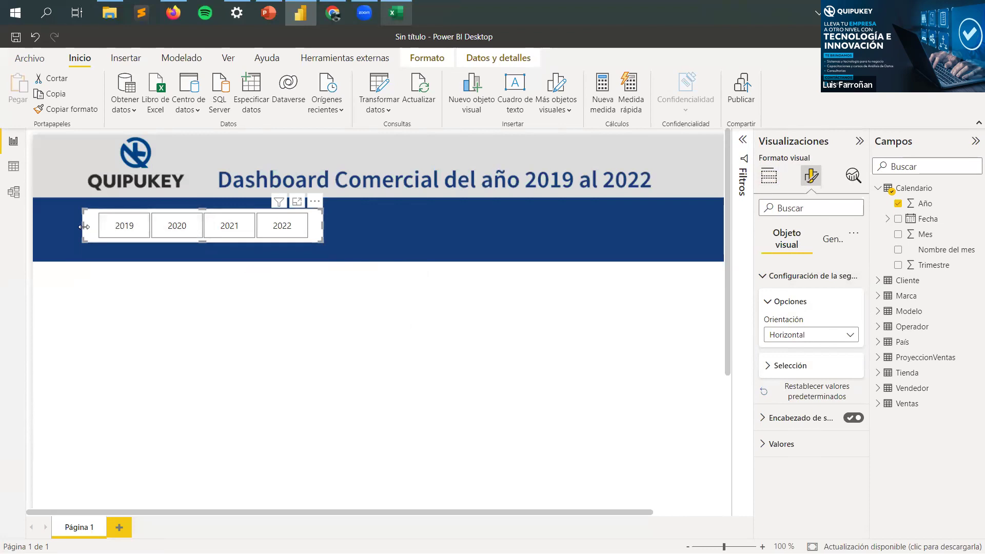
left_click_drag(92, 229, 97, 232)
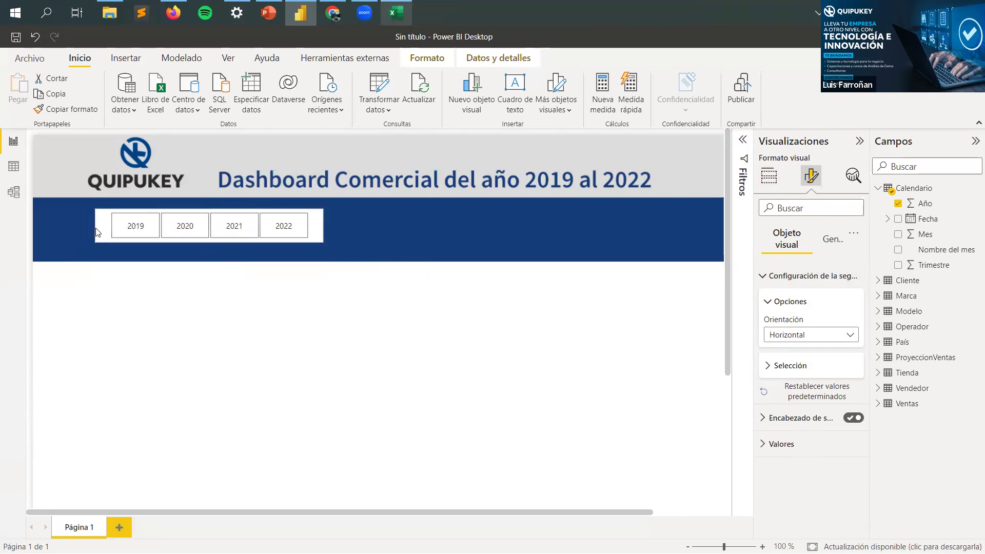
Step: Turn off the Año slicer's background (Fondo) in its general effects
left_click(808, 276)
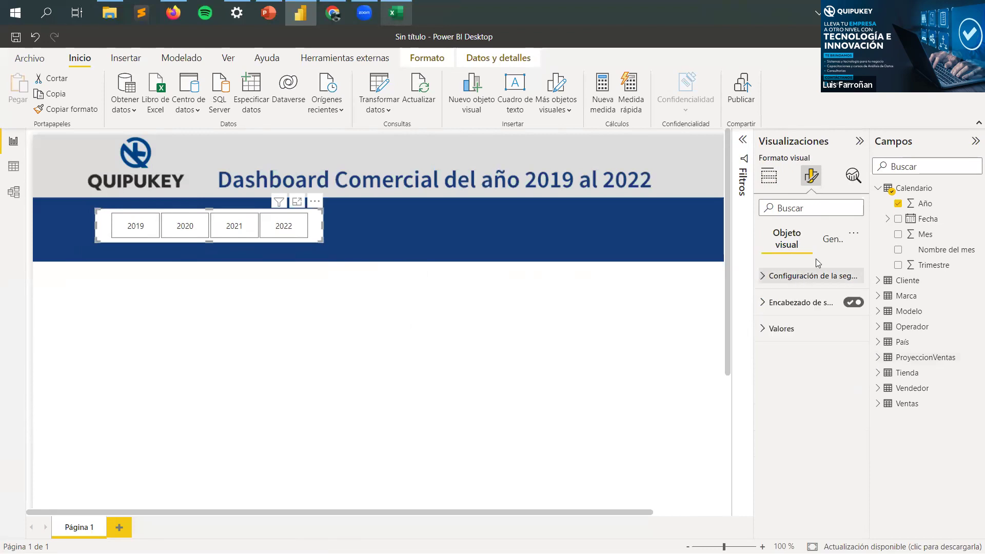
left_click(826, 240)
left_click(784, 329)
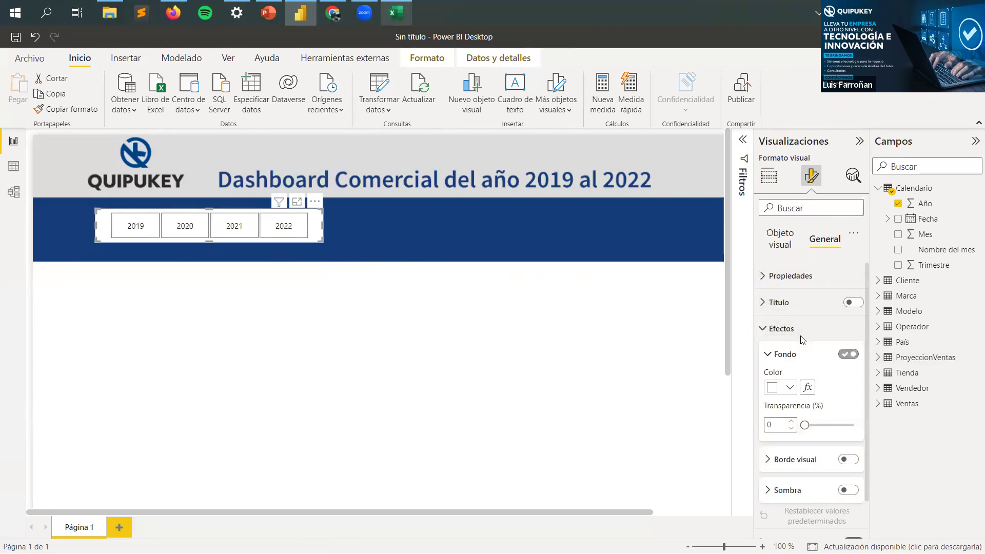
left_click(841, 354)
left_click(768, 332)
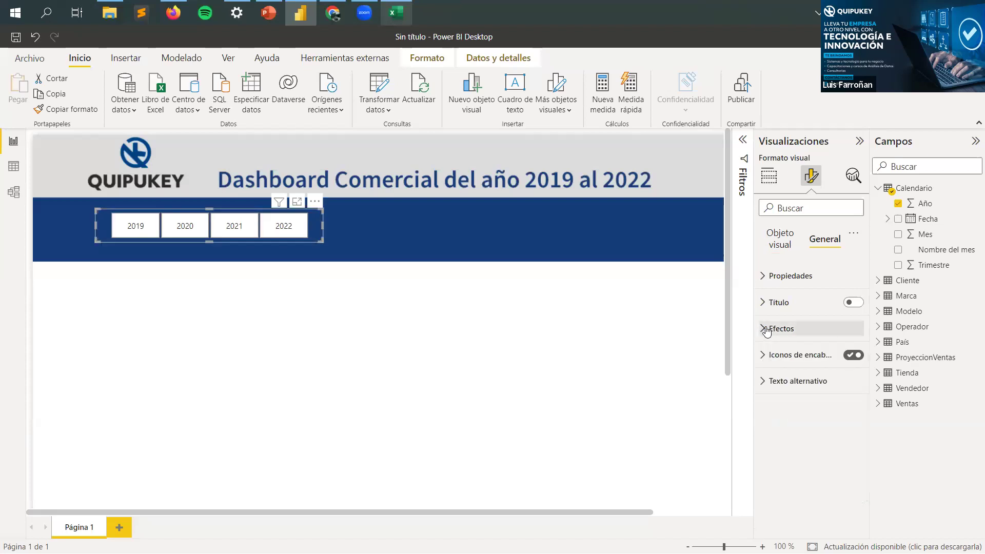
left_click(768, 332)
left_click(775, 361)
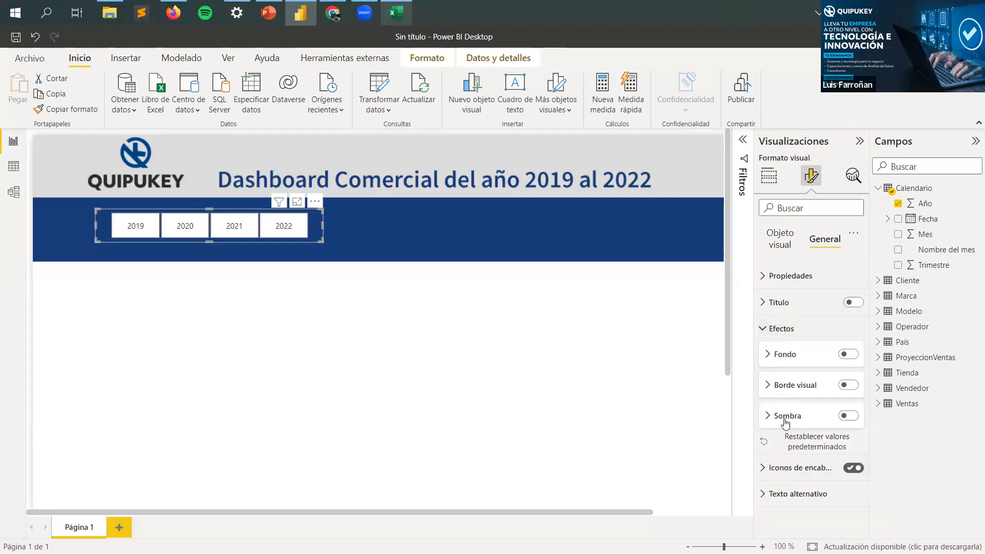
left_click(811, 390)
left_click(824, 389)
left_click(803, 416)
left_click(802, 415)
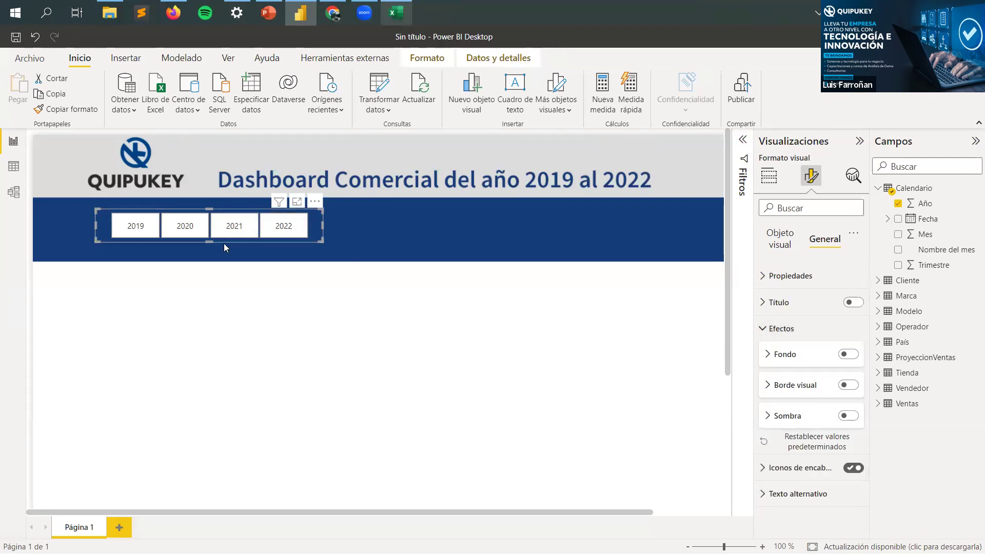
Step: Insert a text box, shrink it to a small label, and place it in the blue band just before the 2019 slicer option
left_click(160, 260)
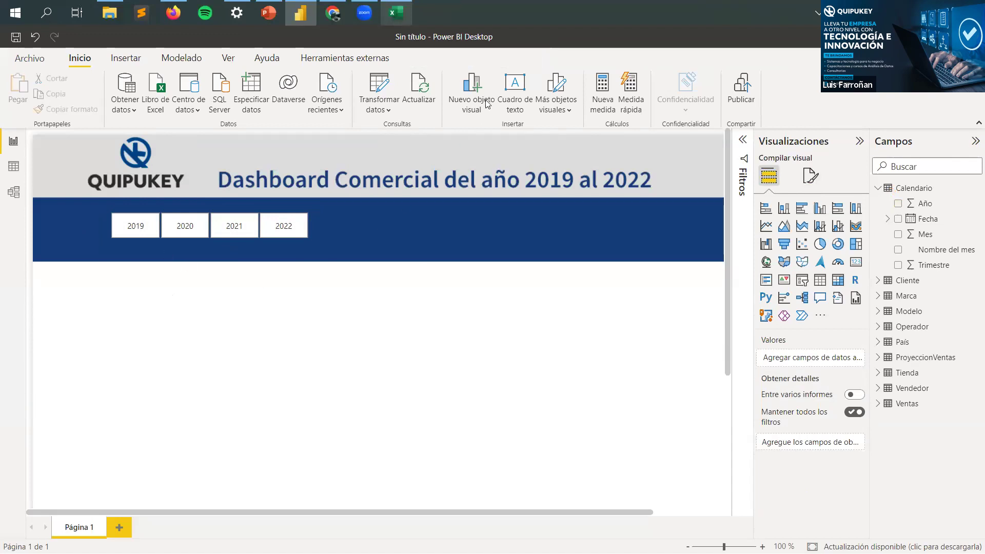
left_click(515, 93)
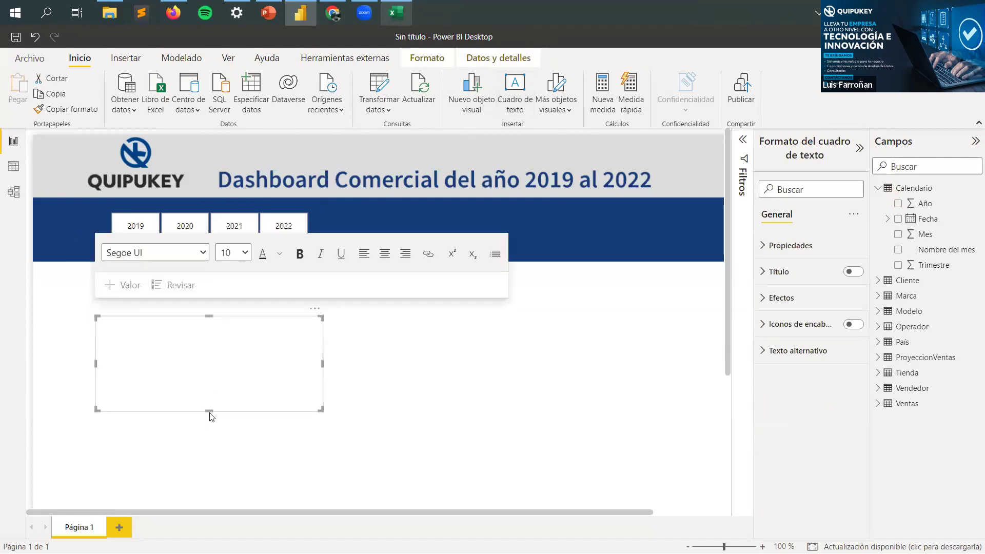
left_click(228, 321)
left_click_drag(227, 321, 171, 226)
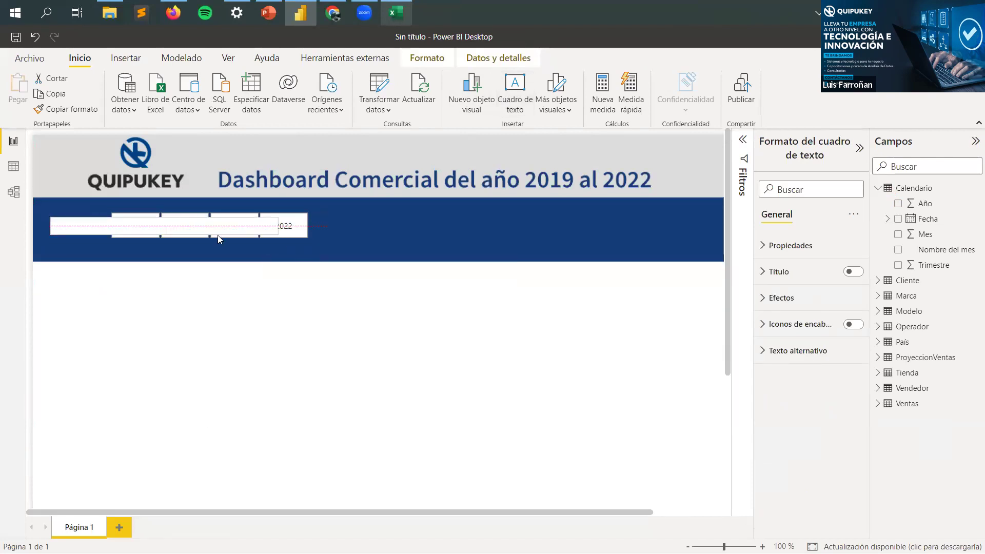
left_click_drag(155, 235, 94, 229)
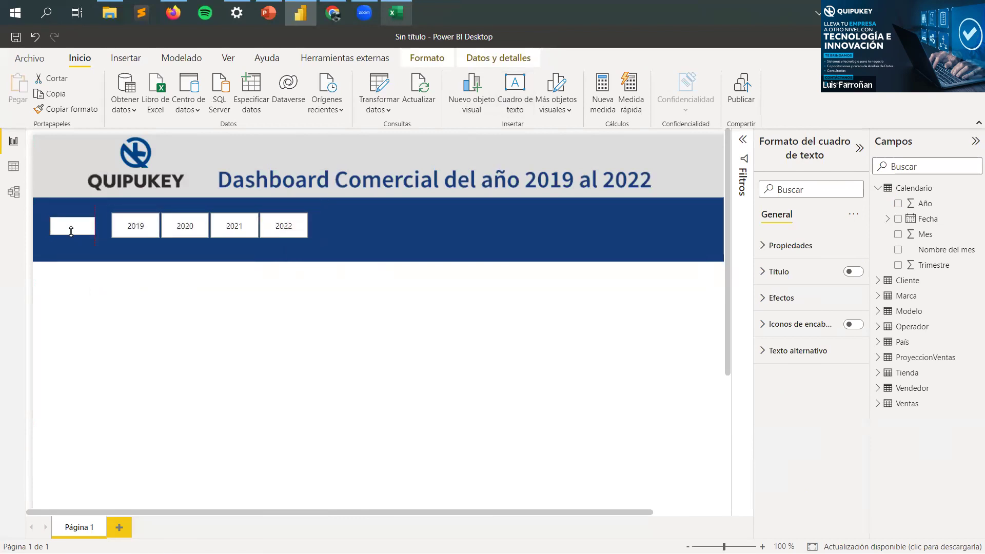
Step: Enter "Año:" in the small text box and make it bold in Segoe UI
left_click(70, 231)
key("ctrl+l")
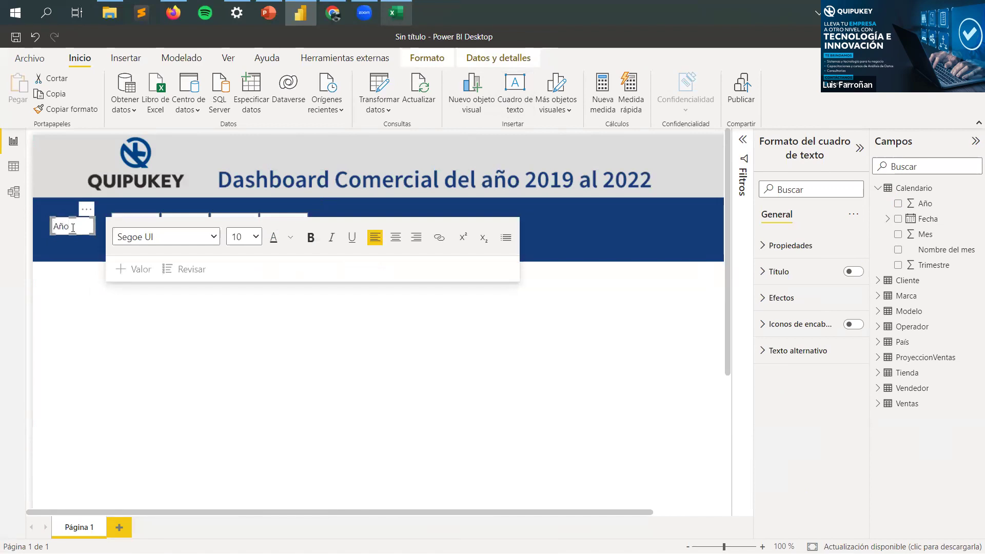
left_click_drag(74, 227, 50, 225)
left_click(214, 237)
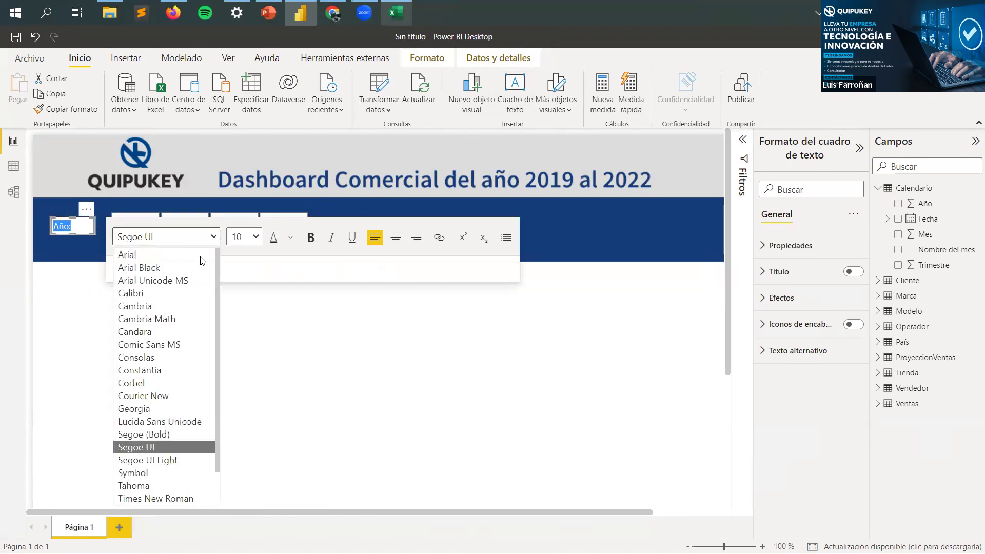
left_click(173, 445)
left_click(311, 245)
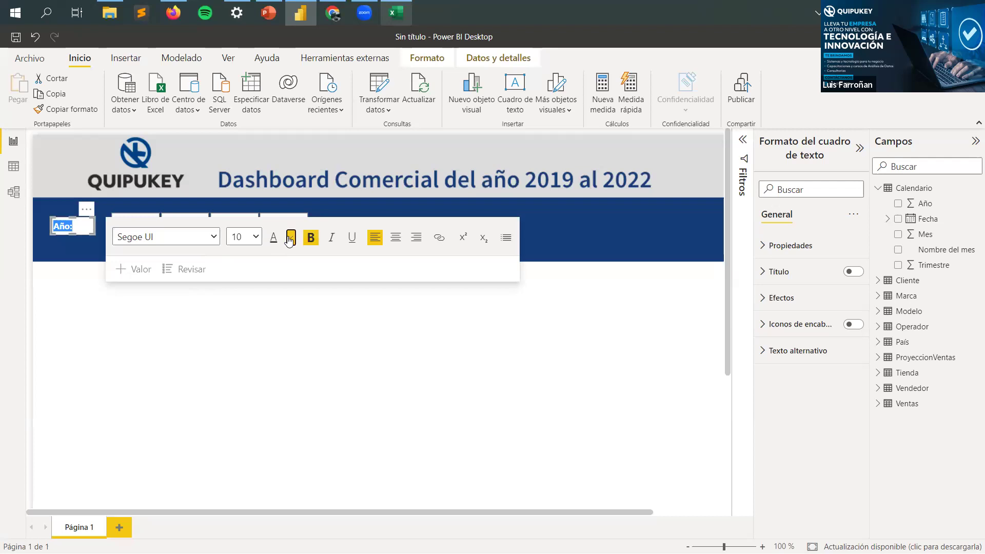
left_click(291, 237)
left_click(76, 224)
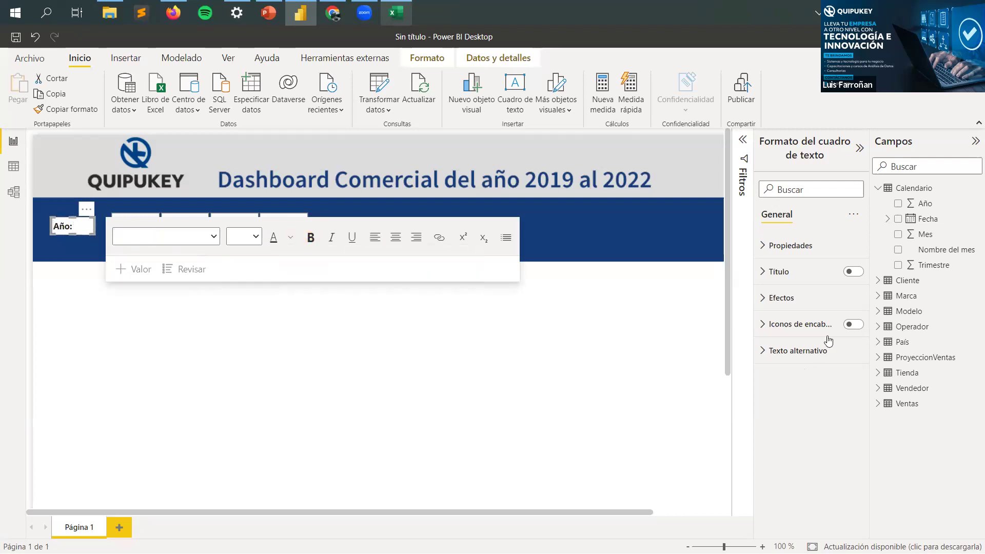
left_click(775, 274)
left_click(774, 274)
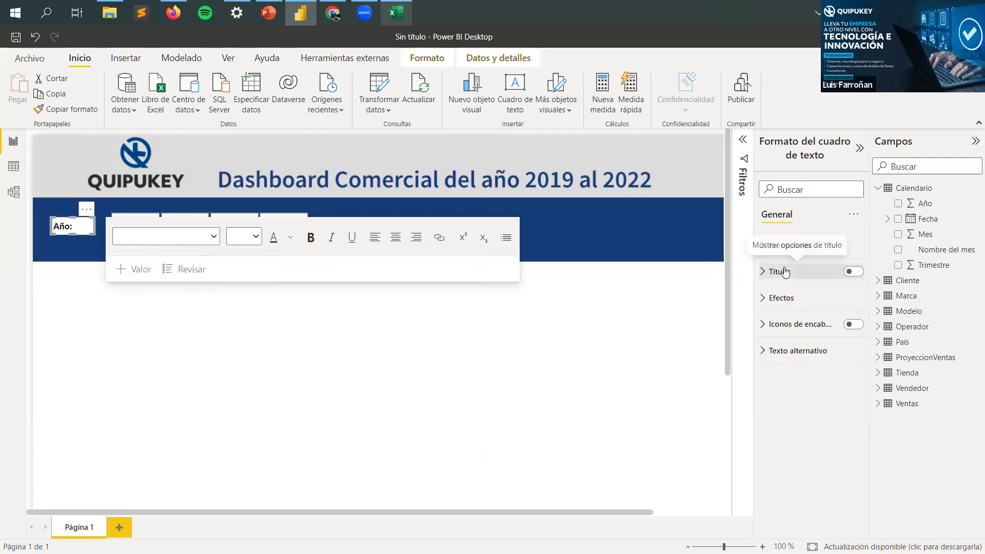
Step: Turn off the background (Fondo) of the "Año:" text box in its effects
left_click(82, 231)
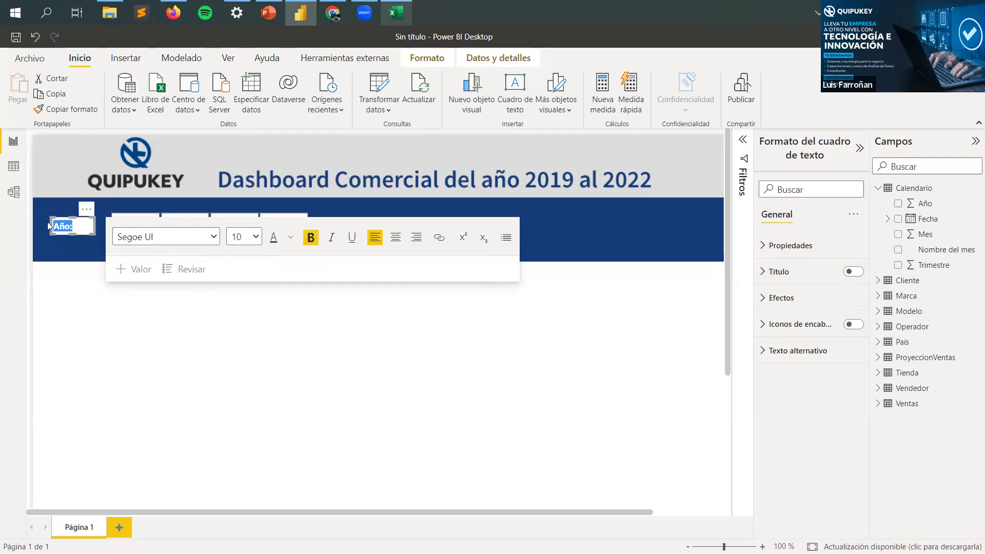
left_click(789, 245)
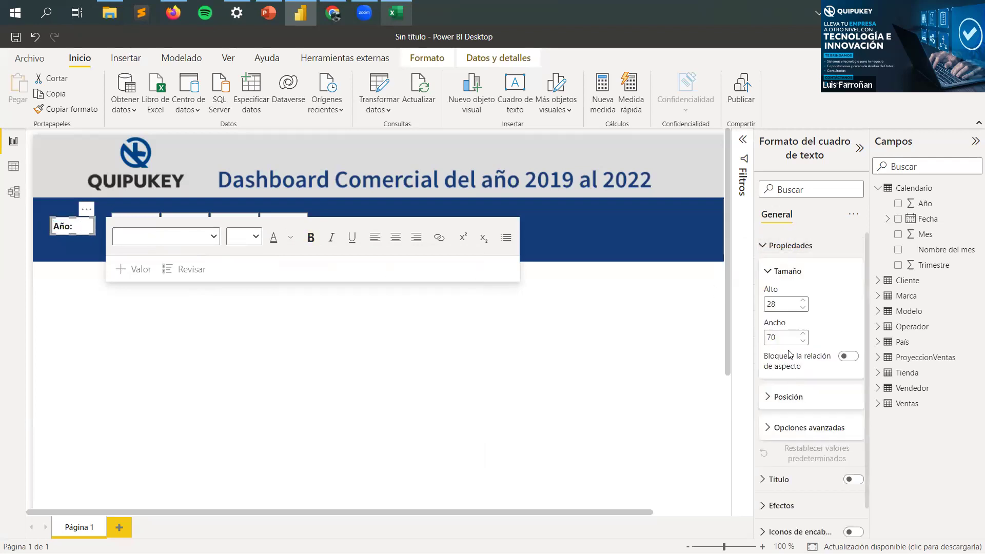
left_click(780, 246)
left_click(792, 298)
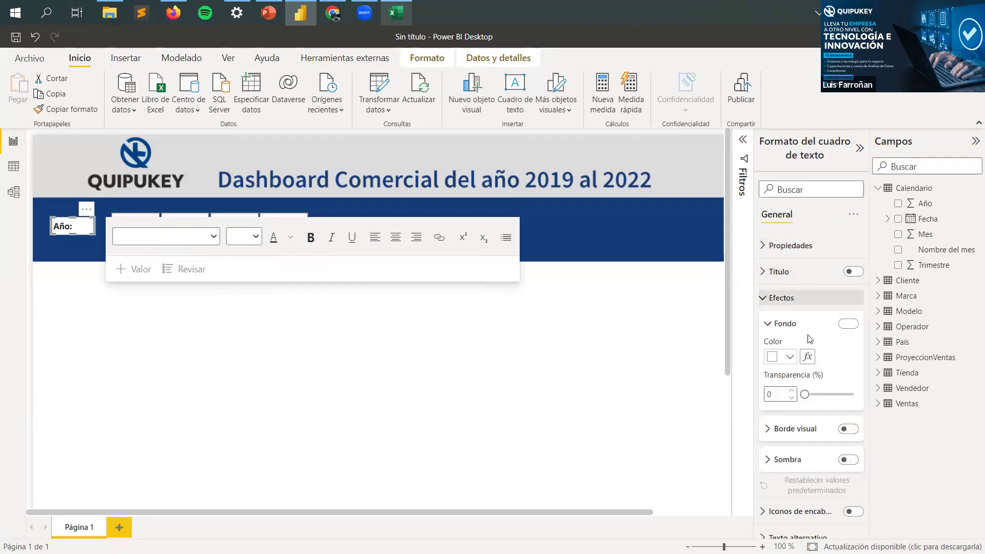
left_click(842, 328)
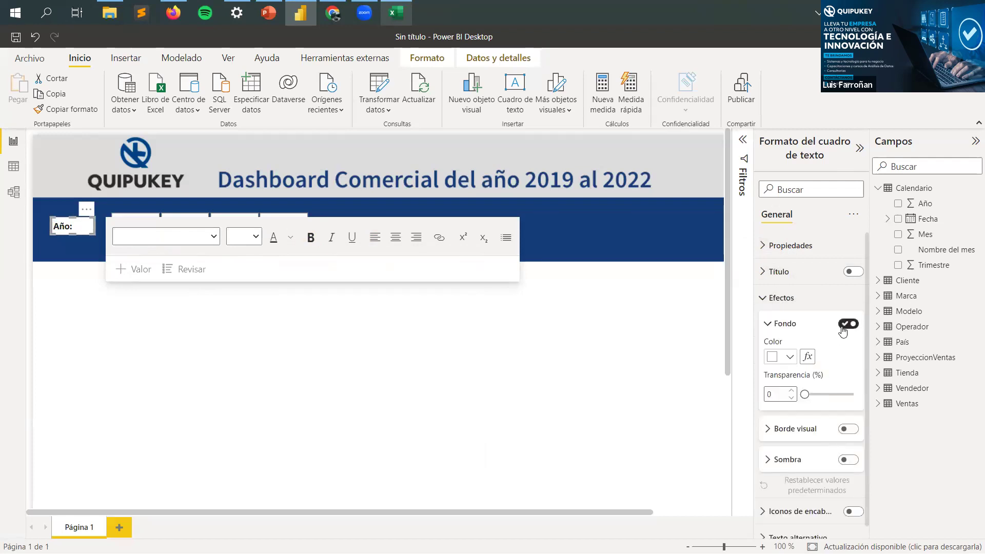
left_click(842, 331)
Step: Change the font colour of the "Año:" label text to white
left_click_drag(77, 226, 46, 223)
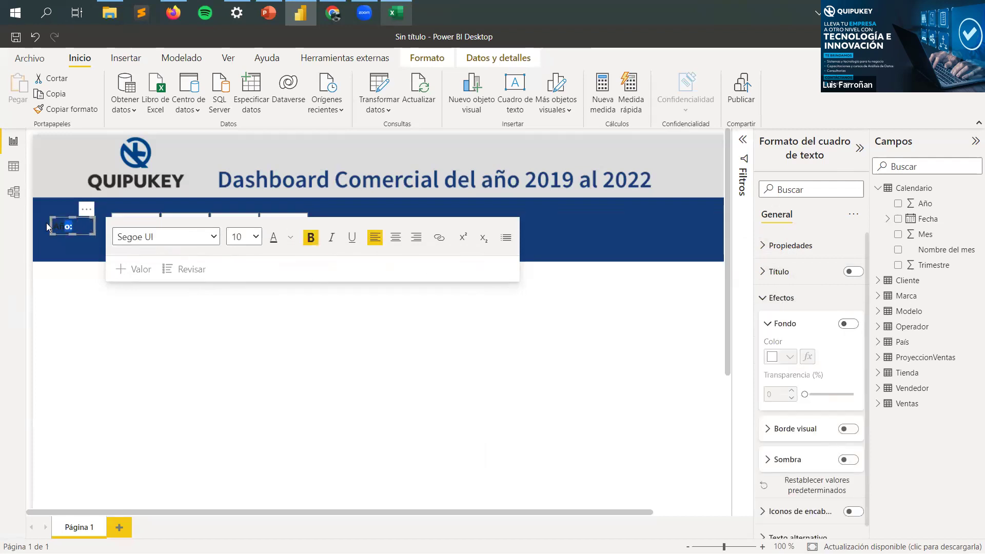
triple_click(56, 228)
left_click(290, 237)
left_click(302, 283)
left_click(154, 385)
Step: Set the font size of the "Año:" label text to 11
triple_click(66, 230)
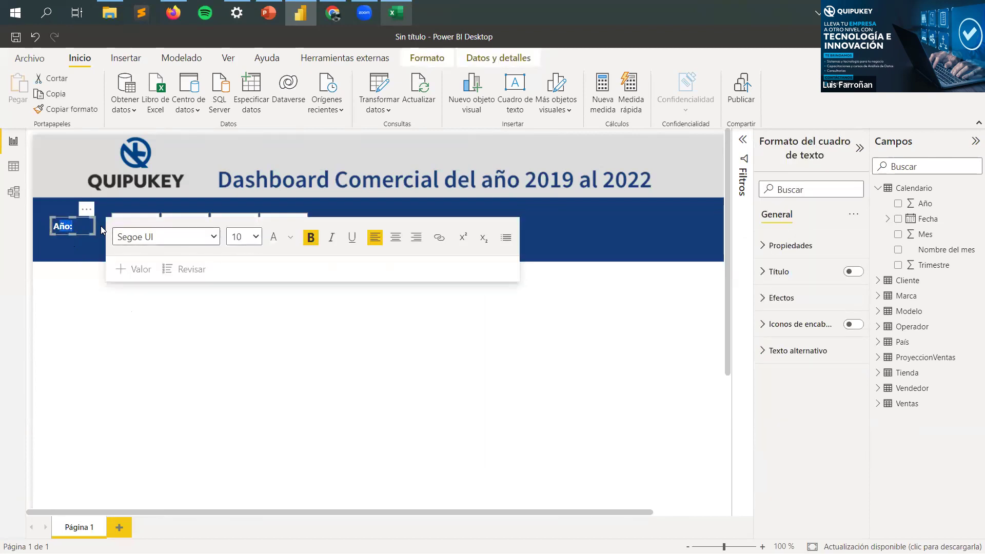
left_click(256, 238)
left_click(242, 330)
left_click(255, 238)
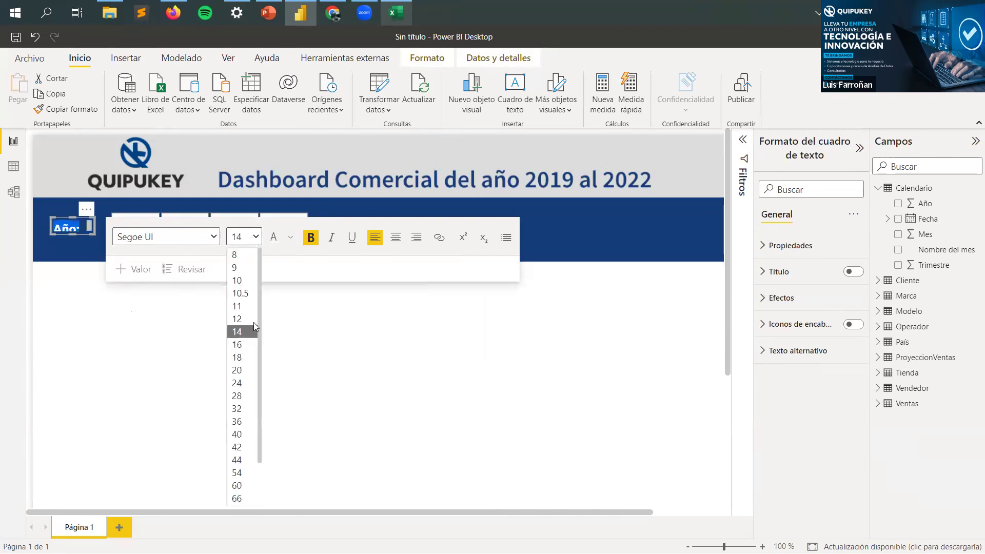
left_click(239, 307)
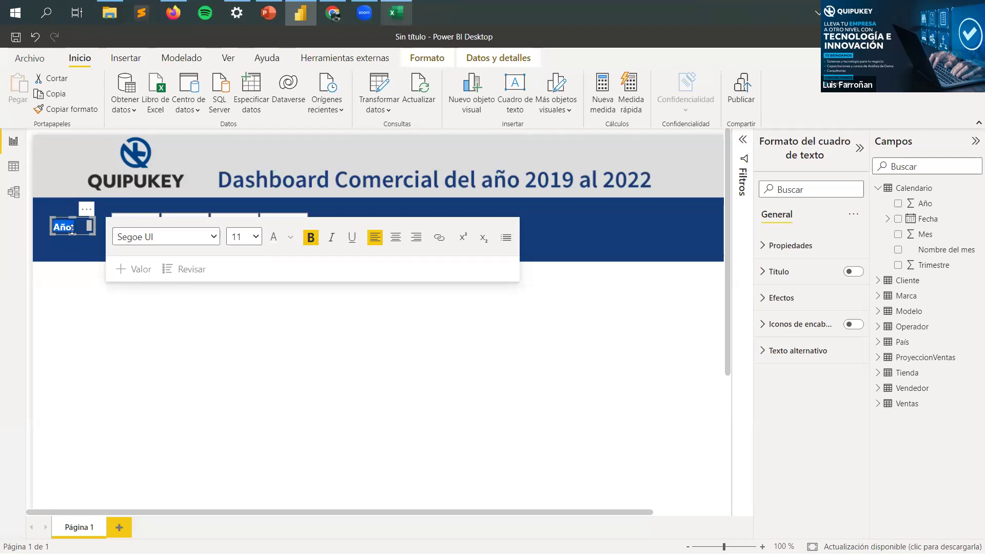
left_click(85, 244)
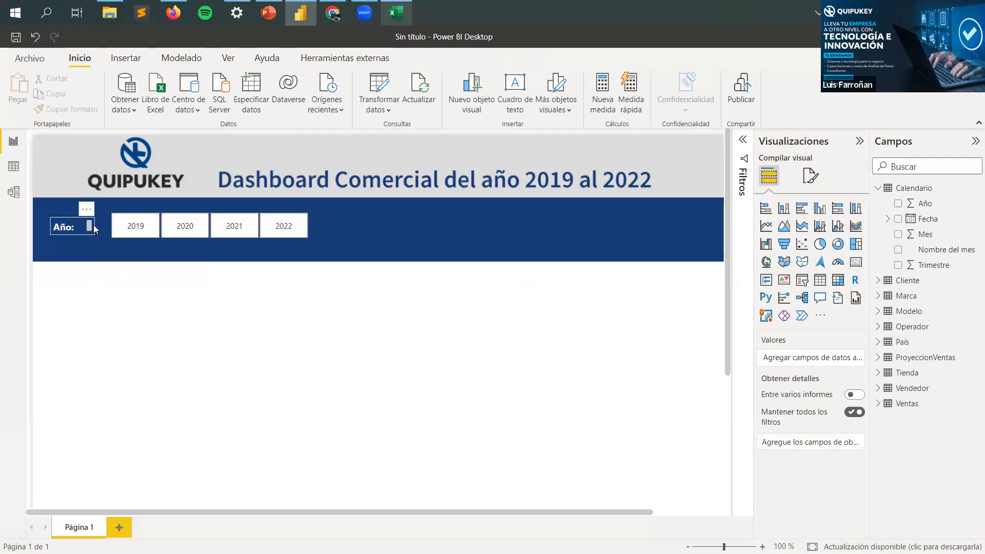
Step: Make the "Año:" text box slightly taller so its text fits, and shift it up in line with the year slicer
left_click(82, 211)
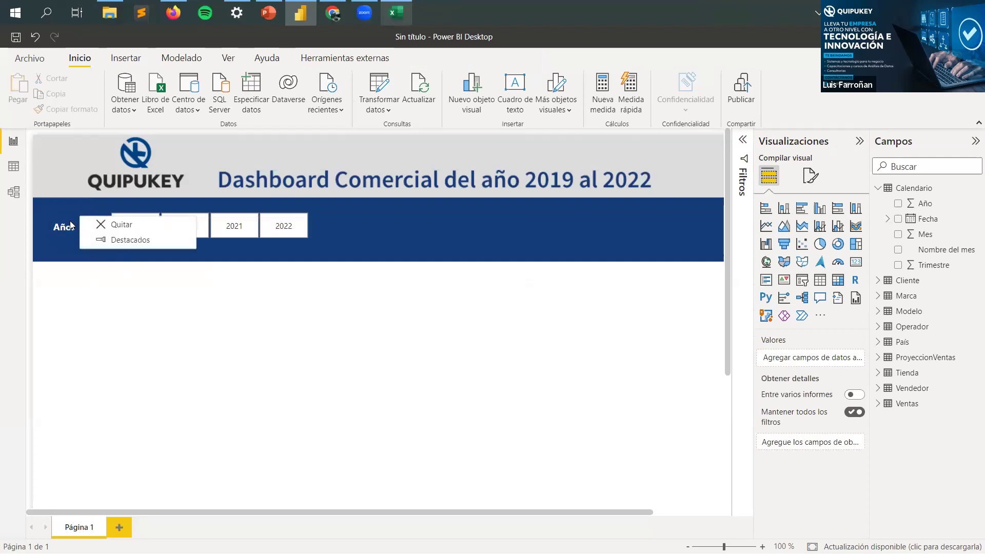
left_click(294, 385)
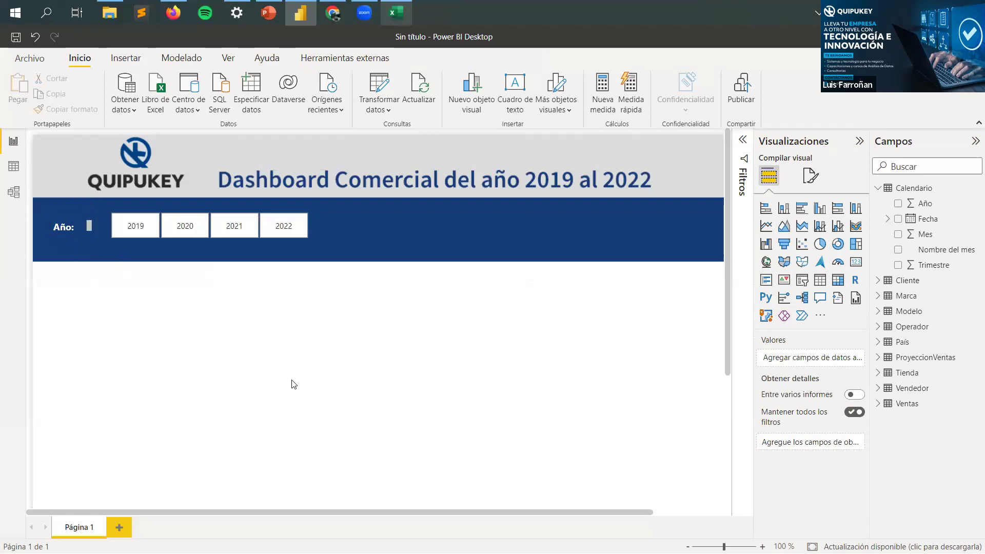
left_click(70, 231)
left_click(70, 238)
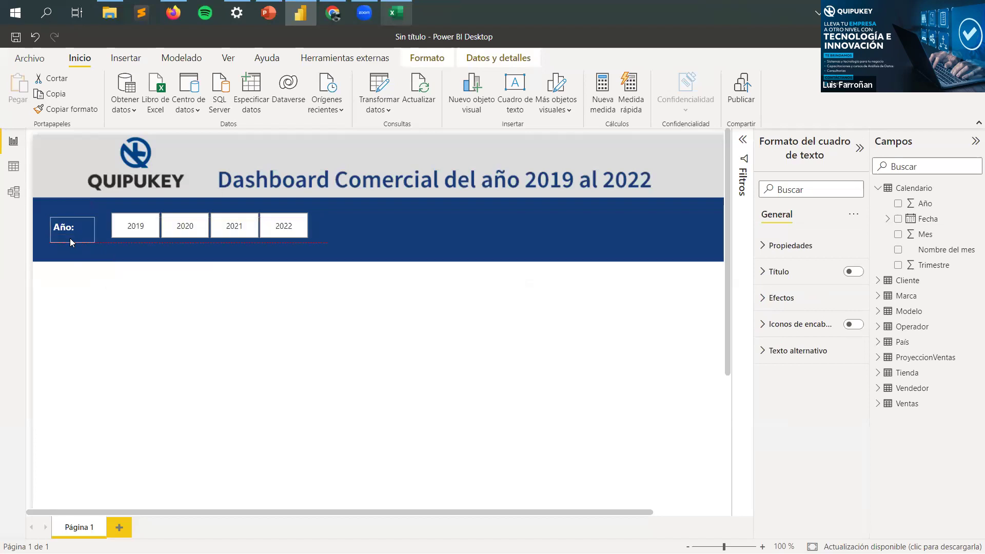
left_click(66, 223)
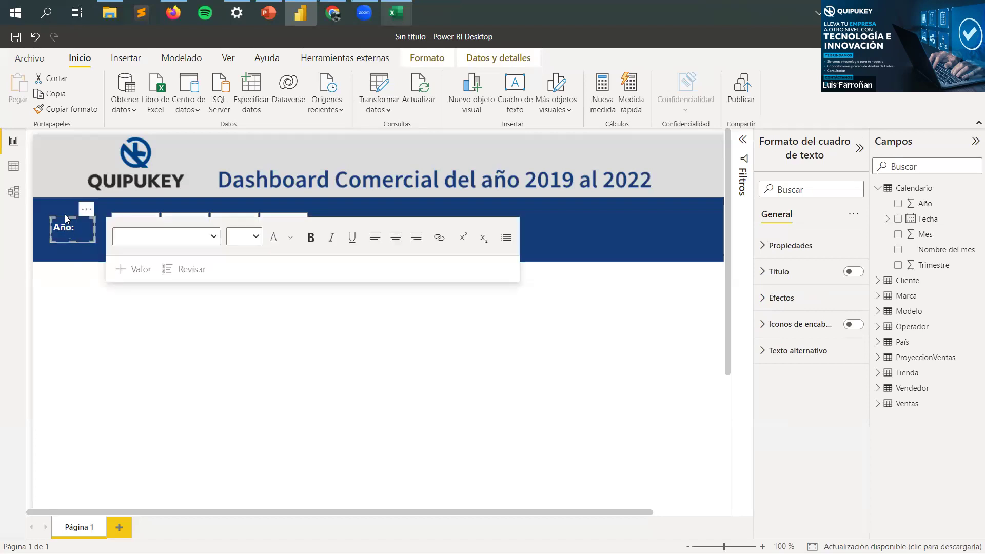
left_click_drag(65, 218, 65, 216)
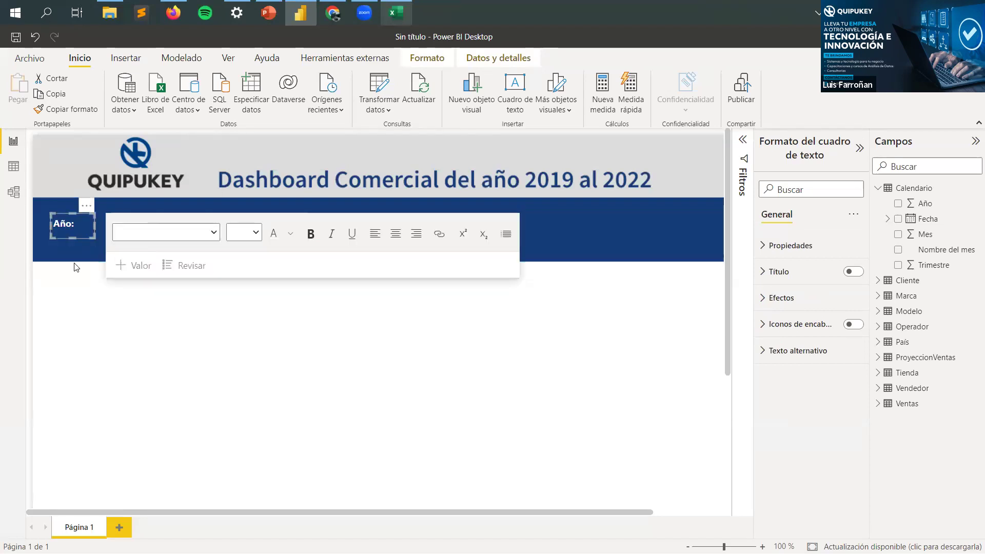
left_click(387, 424)
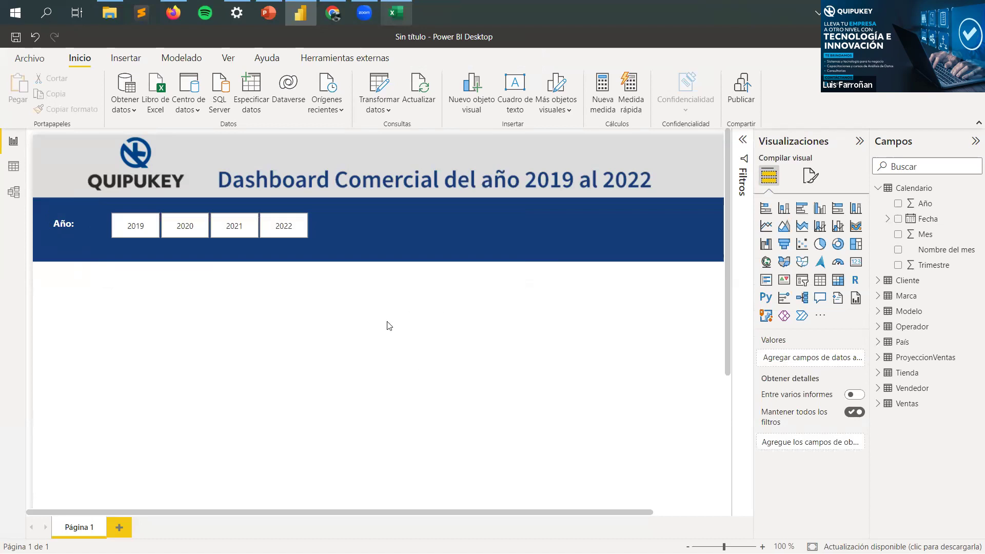
Step: Save the report in the 30-09-2022 folder as "Dashboard Comercial 30-09-2022 V2"
left_click(29, 58)
left_click(576, 223)
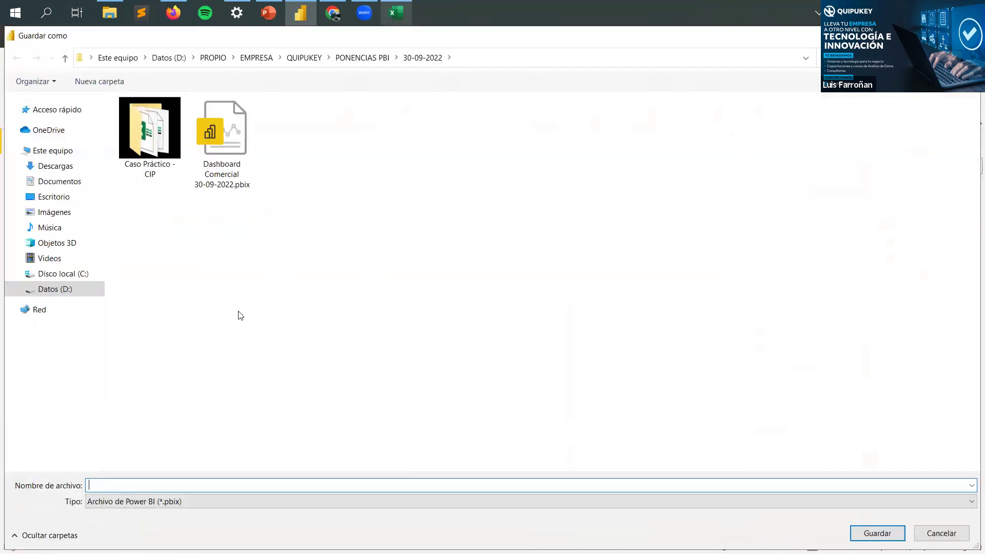
left_click(239, 177)
left_click(196, 485)
left_click(201, 501)
left_click(201, 510)
left_click(205, 488)
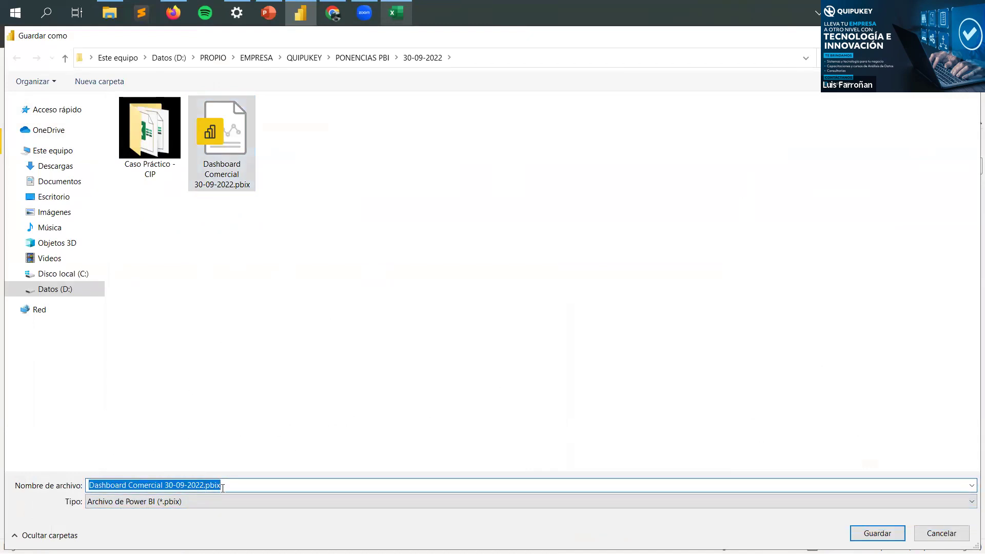
left_click(205, 488)
left_click_drag(237, 485, 203, 485)
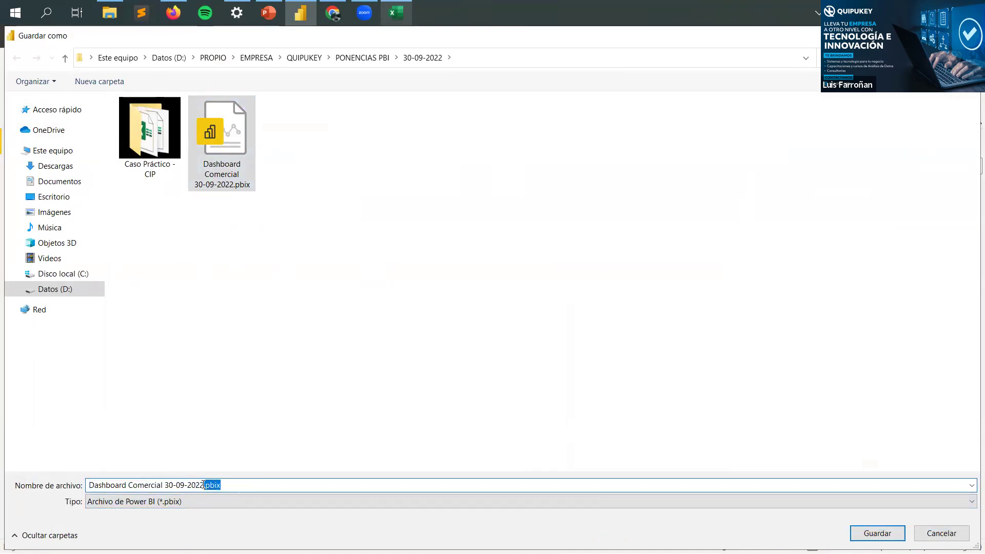
key("Delete")
type("V2")
key("Return")
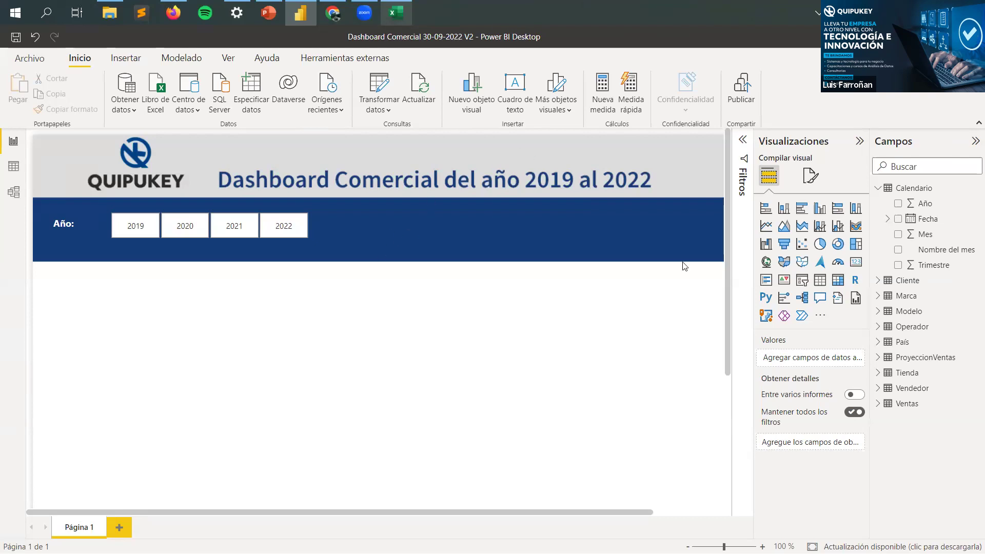
Step: Insert a new slicer and place it in the blue band, beyond the 2022 option of the year slicer
left_click(809, 176)
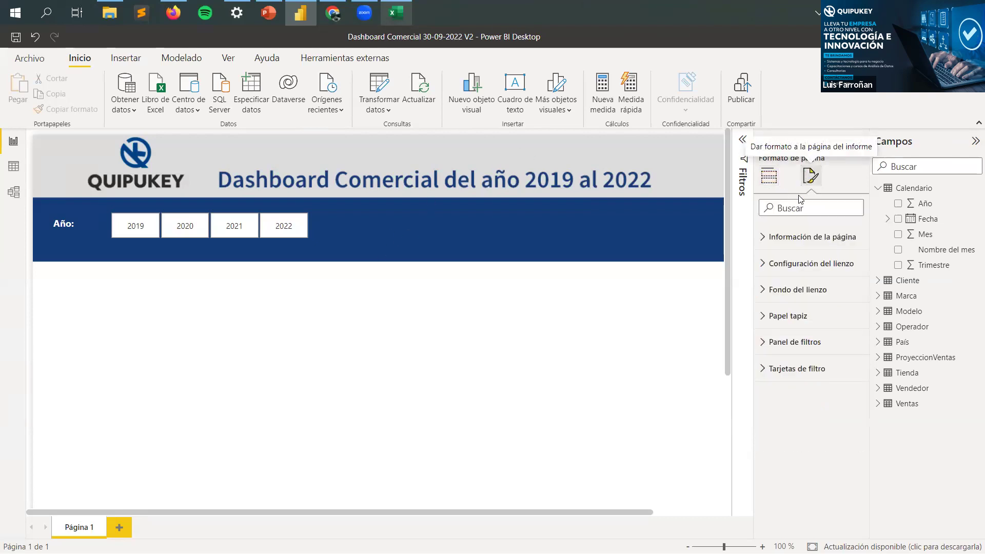
left_click(771, 186)
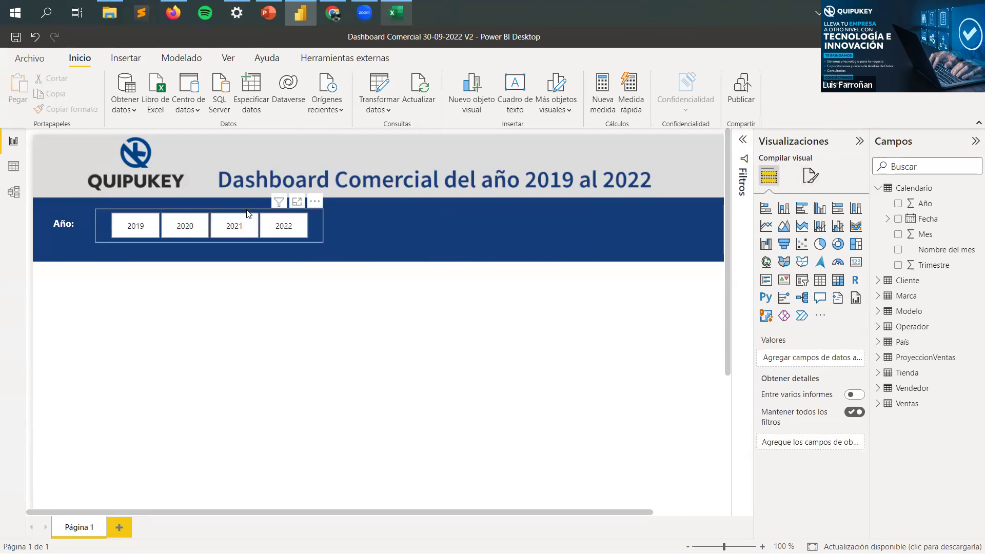
left_click(802, 280)
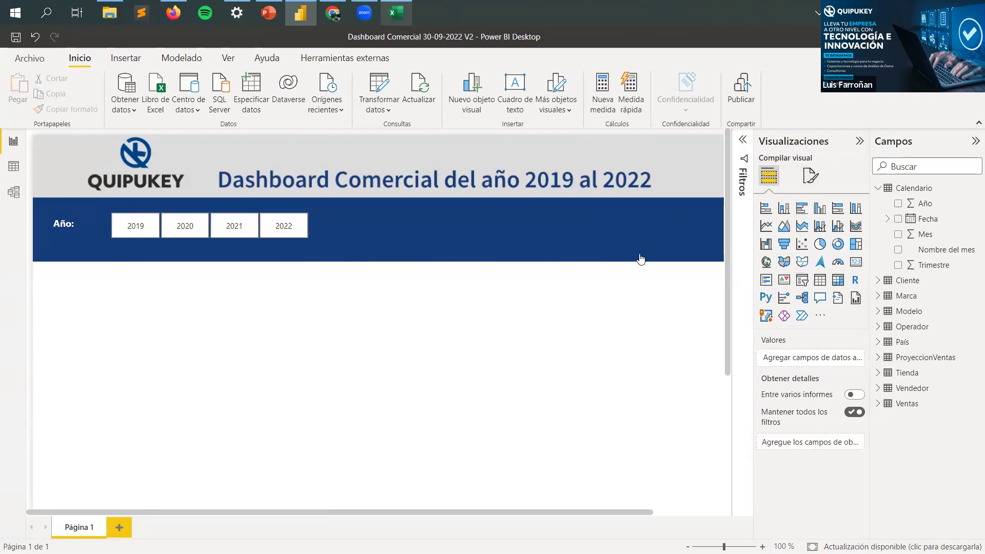
left_click_drag(242, 331, 513, 229)
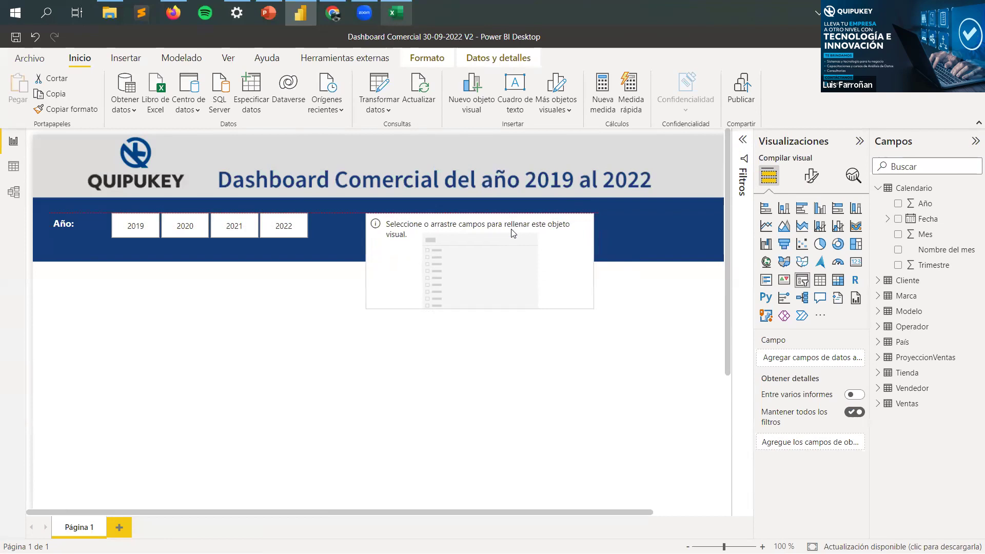
Step: Assign NombrePaís from the País table to the new slicer and switch it to a dropdown list
left_click(878, 189)
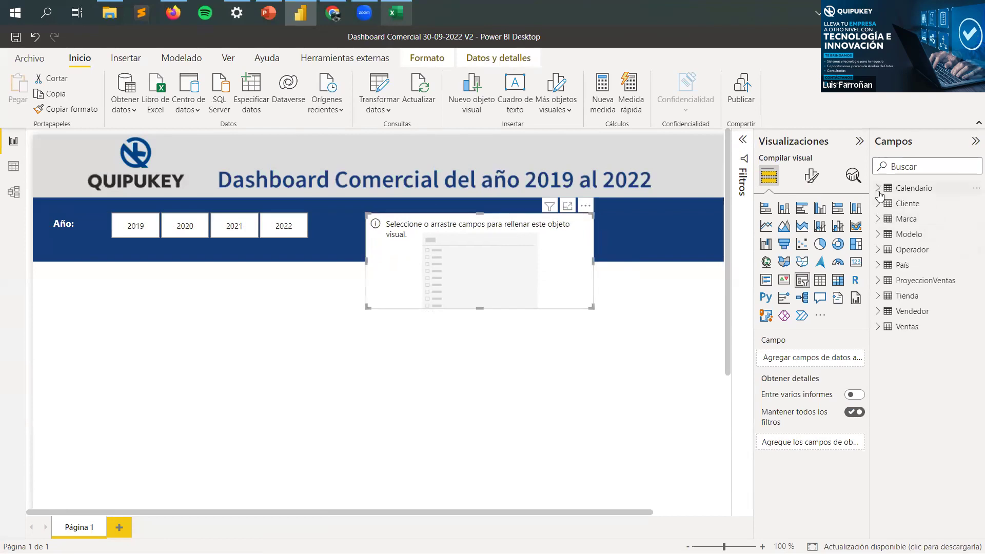
left_click(878, 265)
left_click_drag(908, 308, 836, 360)
left_click(581, 222)
left_click(540, 262)
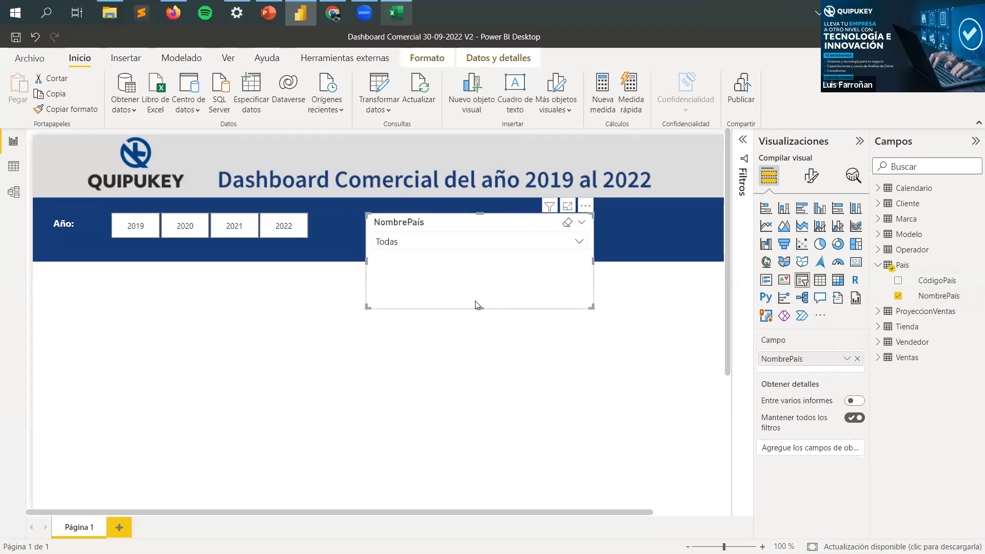
Step: Reduce the height and width of the NombrePaís slicer so it fits inside the blue band
left_click_drag(479, 307, 465, 220)
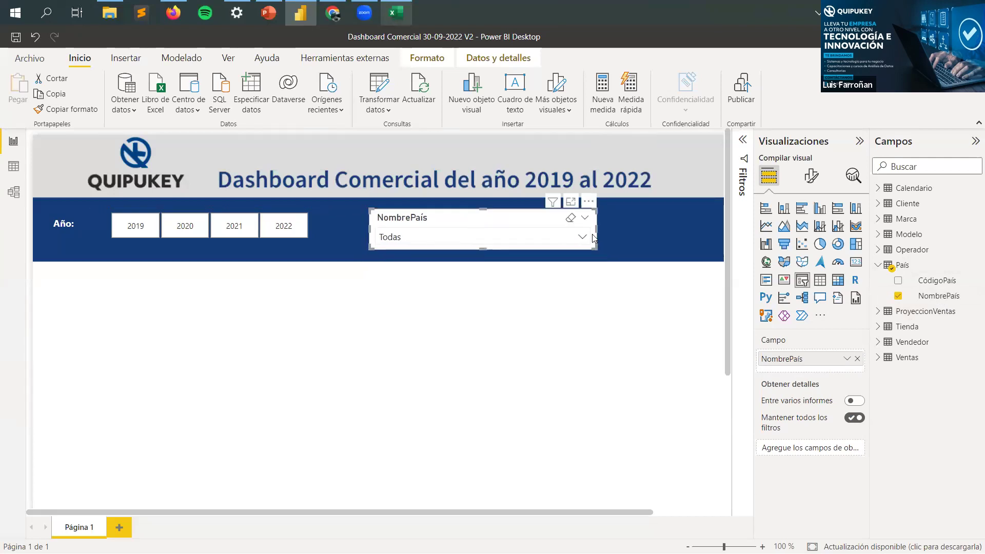
left_click_drag(595, 229, 508, 229)
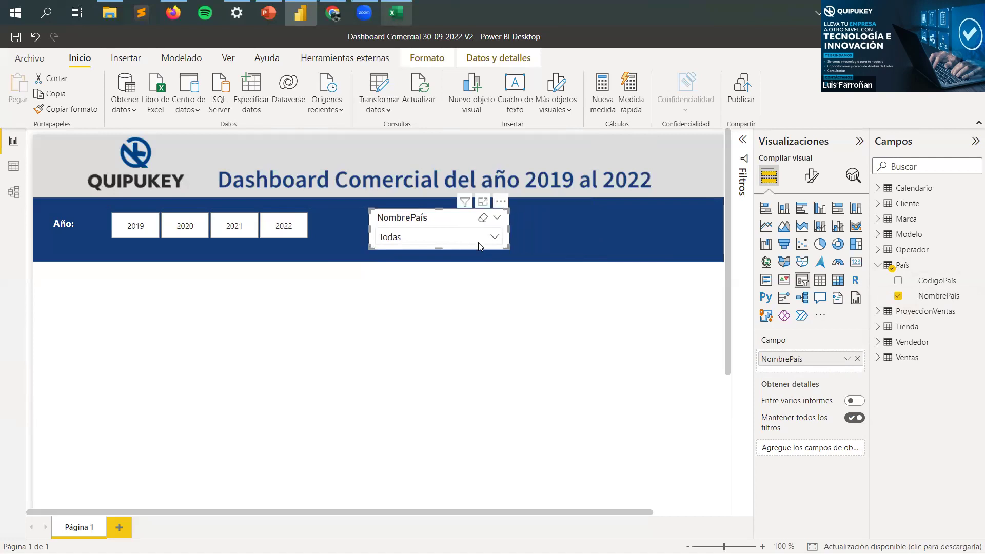
left_click_drag(439, 248, 439, 246)
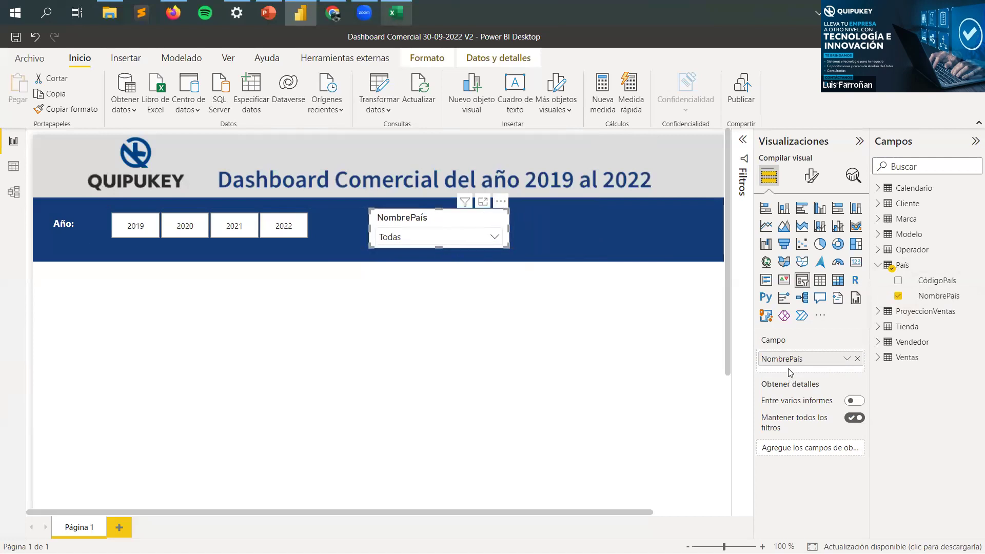
Step: Try to rename the slicer's NombrePaís field as "País" for this visual
left_click(847, 360)
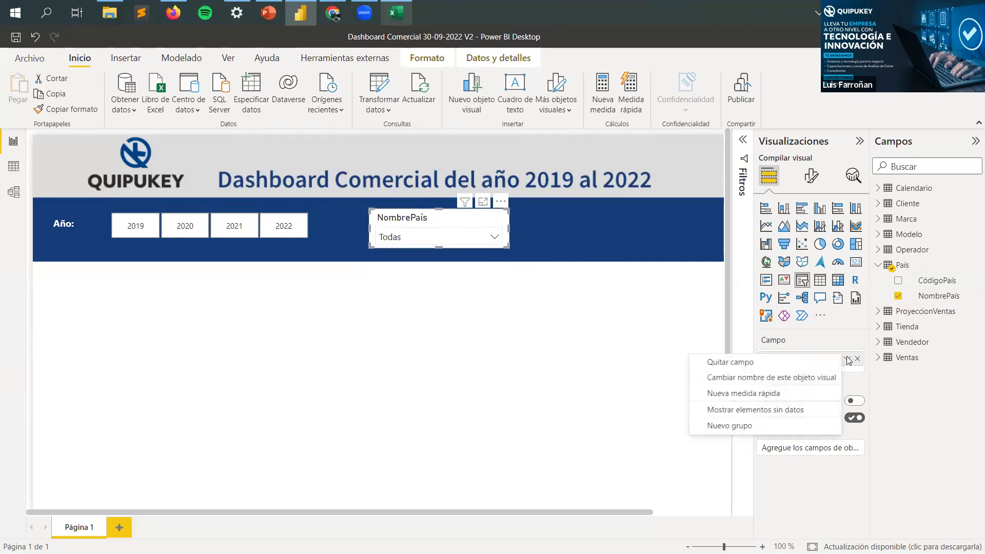
left_click(801, 378)
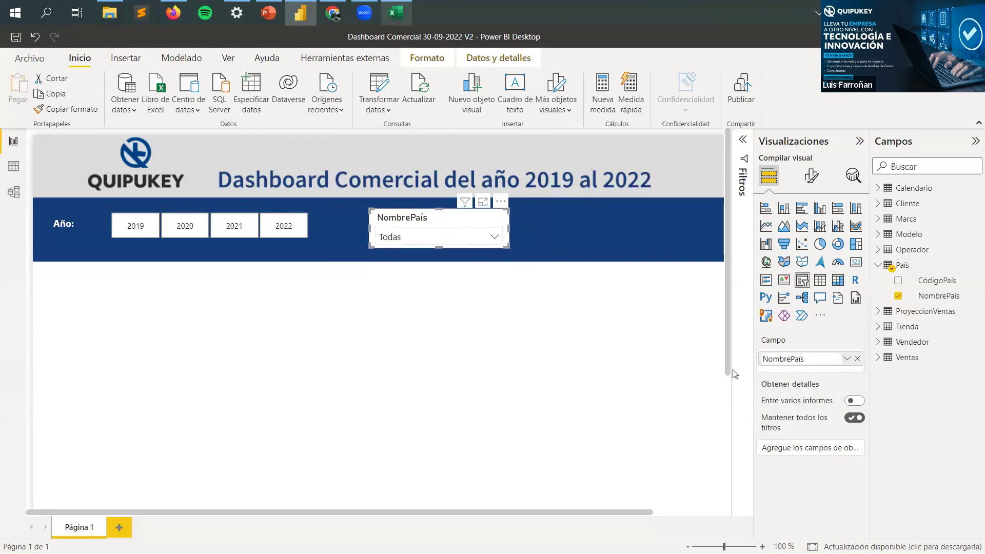
left_click(792, 359)
key("BackSpace")
key("BackSpace")
key("BackSpace")
key("BackSpace")
key("BackSpace")
key("BackSpace")
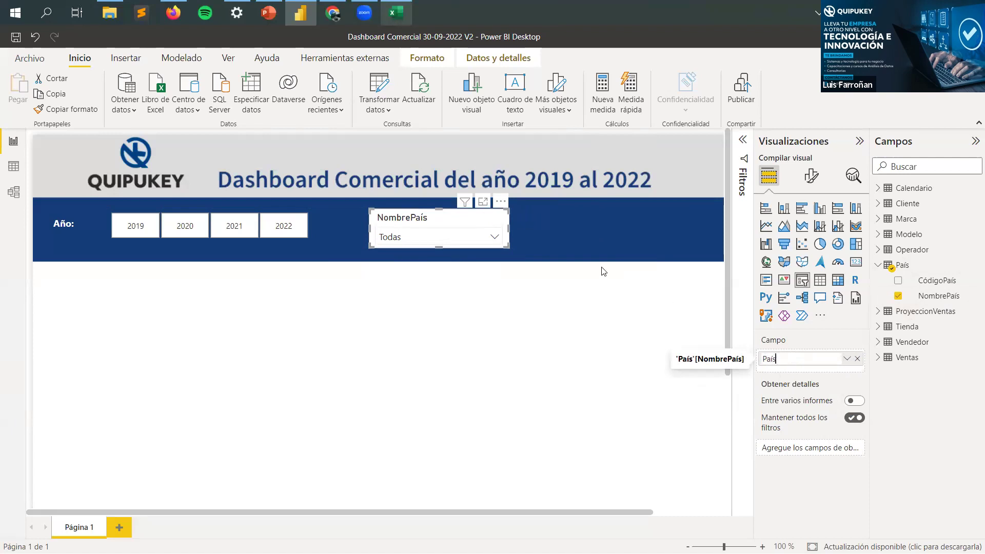
left_click(604, 271)
Step: Move the NombrePaís slicer slightly so it is vertically centred with the year slicer
left_click(457, 221)
left_click_drag(441, 220, 445, 218)
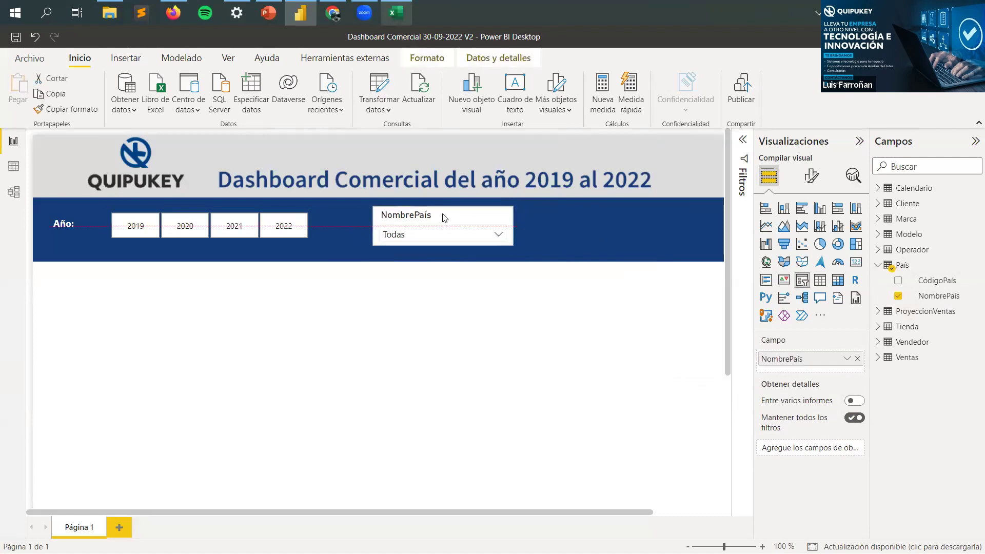
left_click(596, 240)
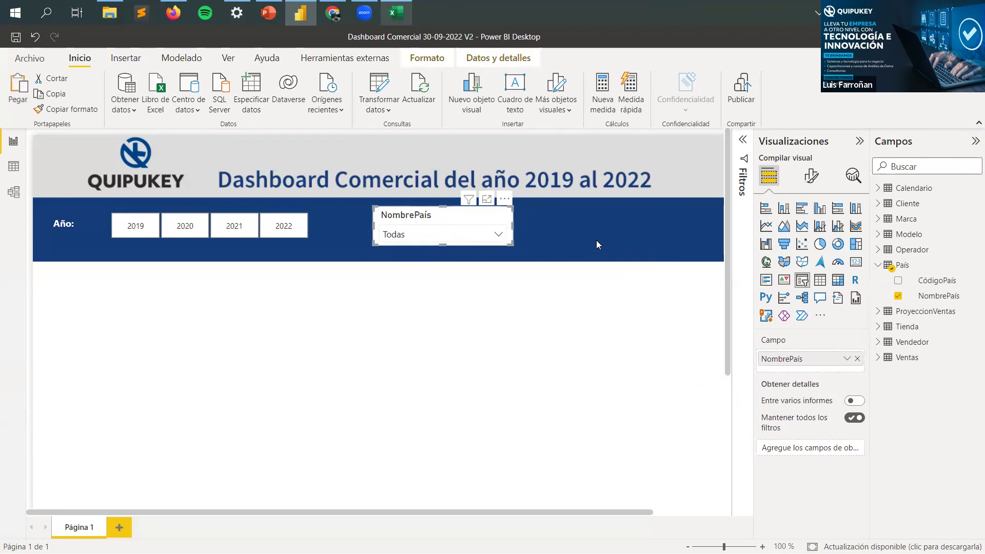
Step: Duplicate the NombrePaís slicer and place the copy beside the original in the blue band
left_click(451, 222)
key("ctrl+c")
key("ctrl+v")
left_click_drag(451, 225, 592, 222)
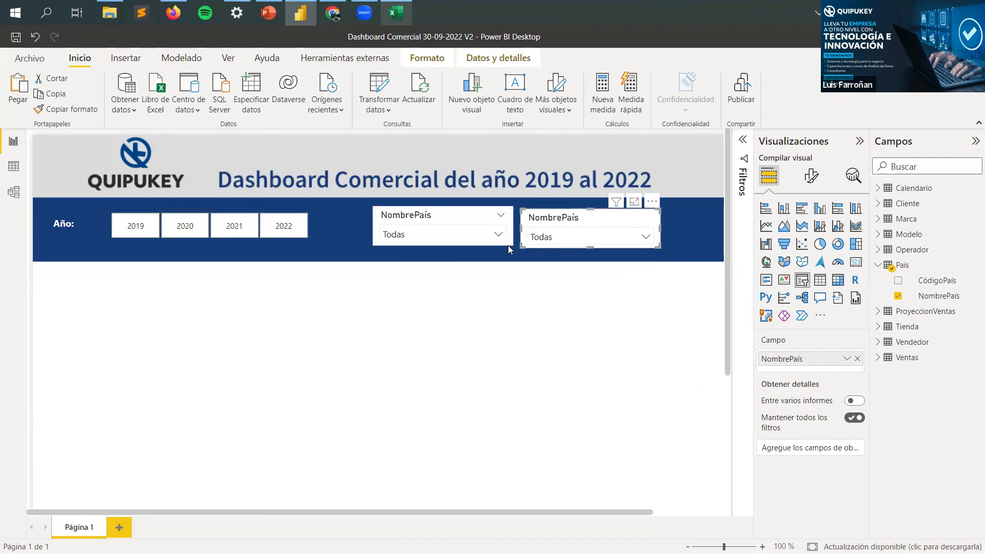
left_click(596, 509)
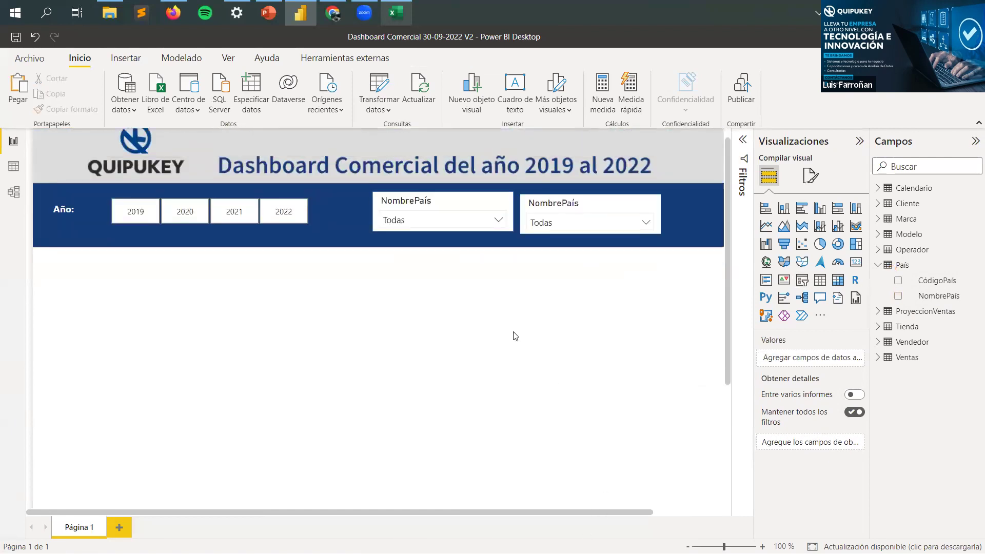
Step: Narrow both NombrePaís slicers to the same width and line up the copy close beside the original in the blue band
left_click(471, 229)
left_click(469, 218)
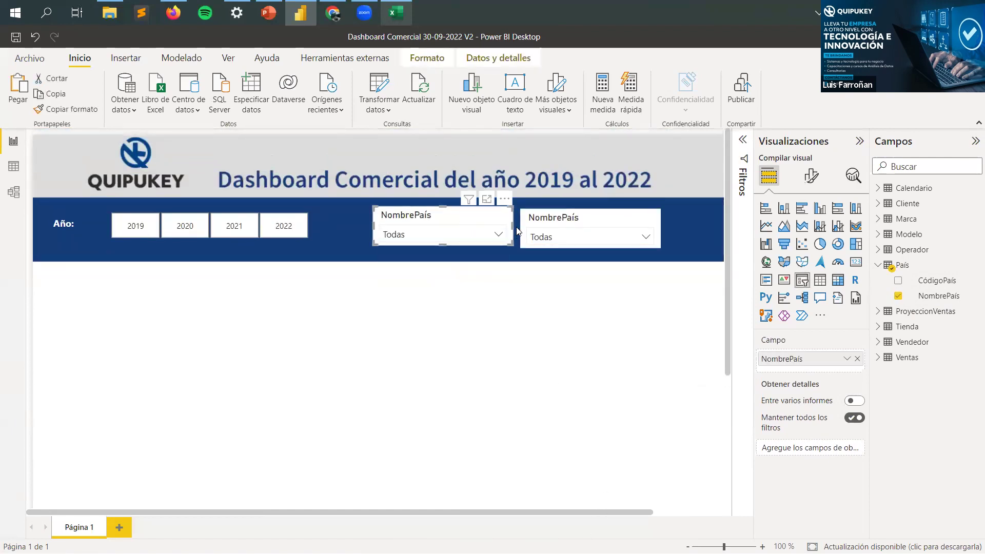
left_click_drag(514, 228, 481, 221)
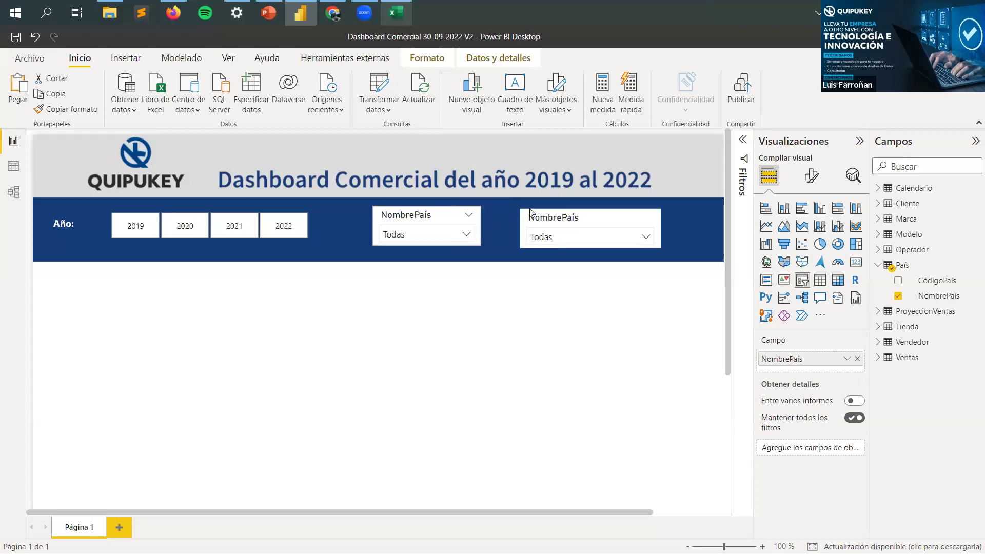
left_click_drag(562, 220, 530, 218)
left_click_drag(630, 222, 585, 225)
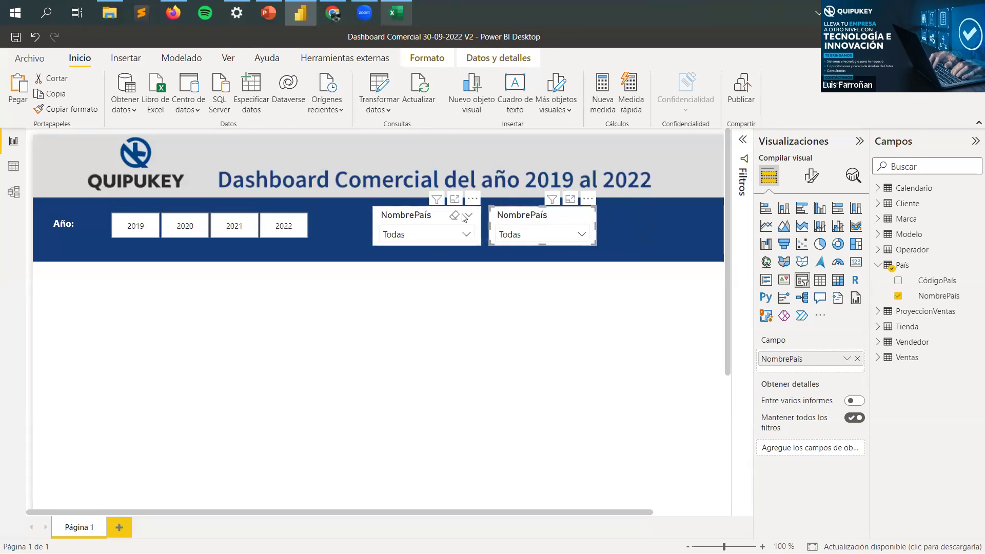
Step: Replace the NombrePaís field of the copied slicer with RazónSocialOperador from the Operador table
left_click(857, 358)
left_click(879, 265)
left_click(879, 250)
left_click_drag(937, 283, 836, 365)
Step: Try to shorten the slicer's RazónSocialOperador field name to "Operador" for this visual
left_click(848, 359)
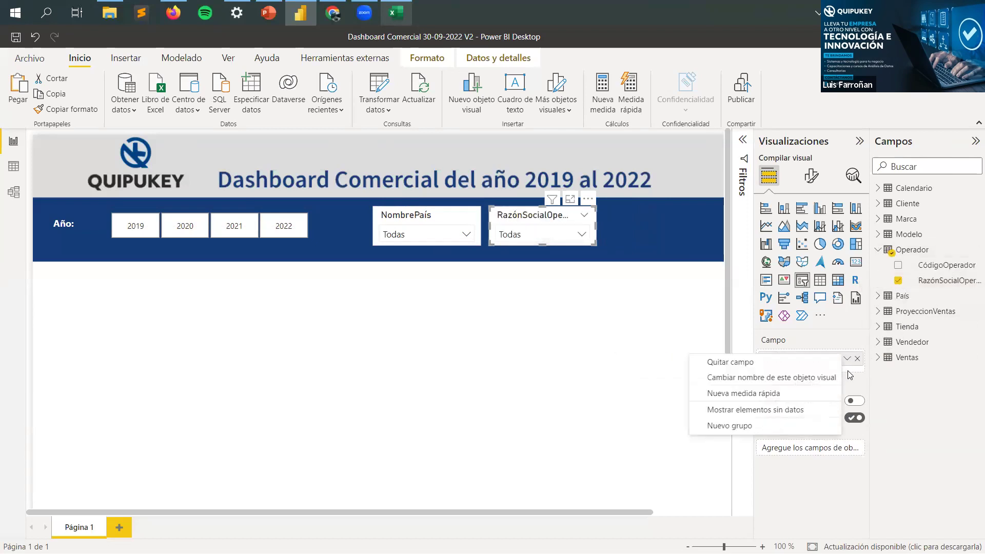
left_click(800, 376)
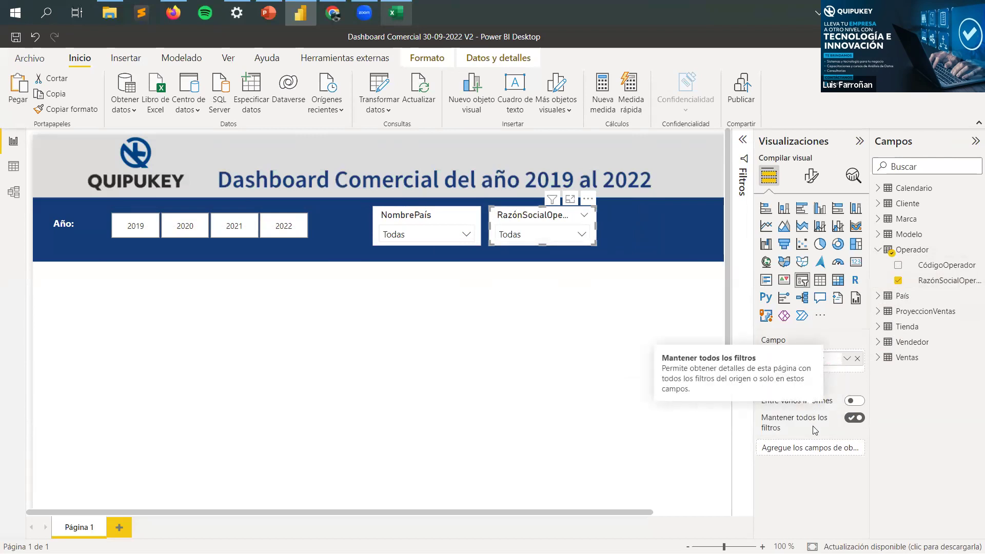
key("Return")
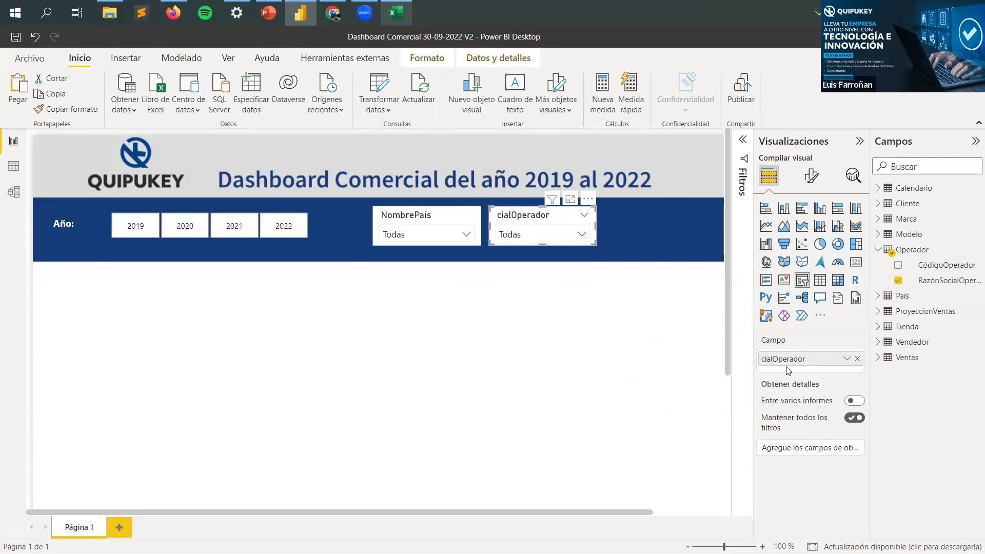
left_click(847, 359)
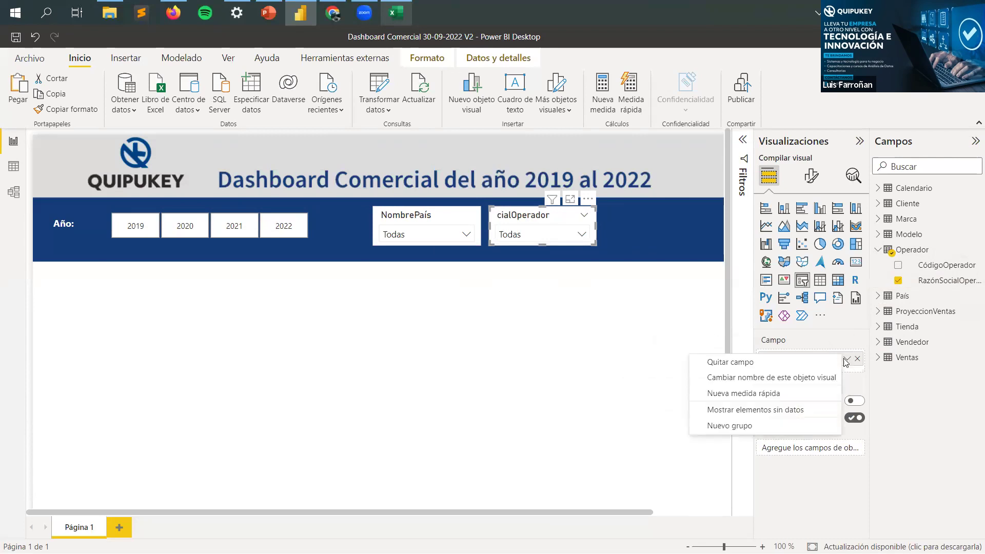
left_click(809, 377)
left_click(777, 360)
key("BackSpace")
key("BackSpace")
key("BackSpace")
key("BackSpace")
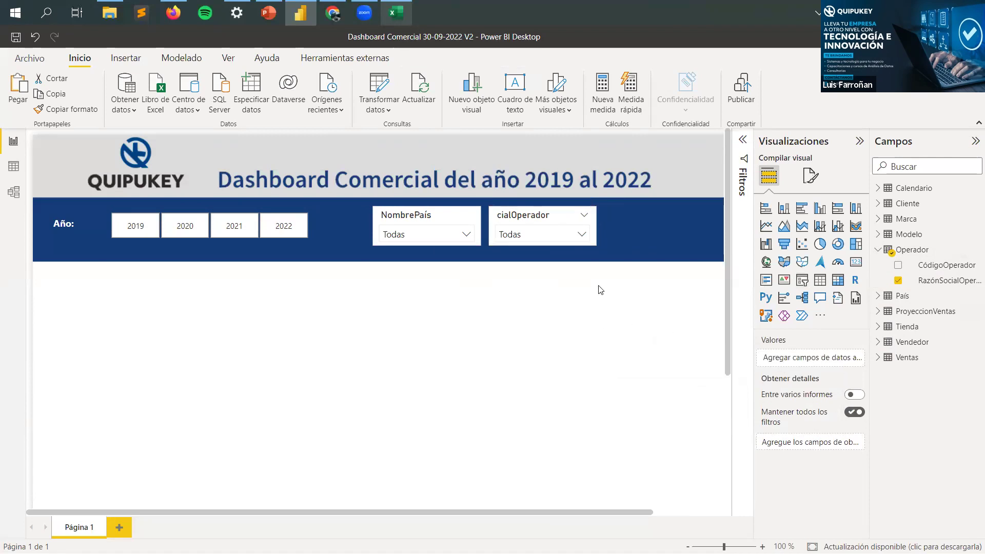
key("Escape")
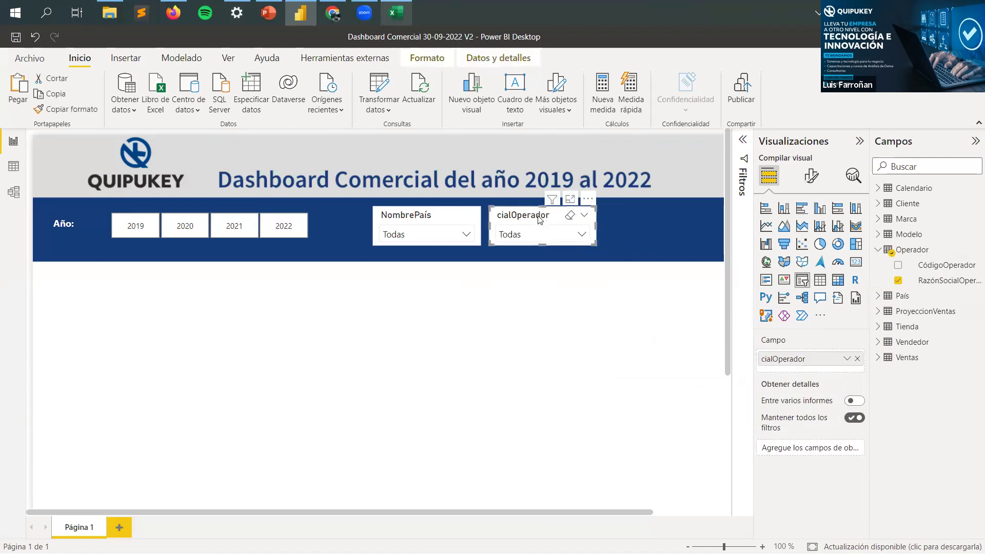
Step: Remove the misnamed cialOperador field from the second slicer and add RazónSocialOperador to it again
left_click(847, 359)
left_click(826, 362)
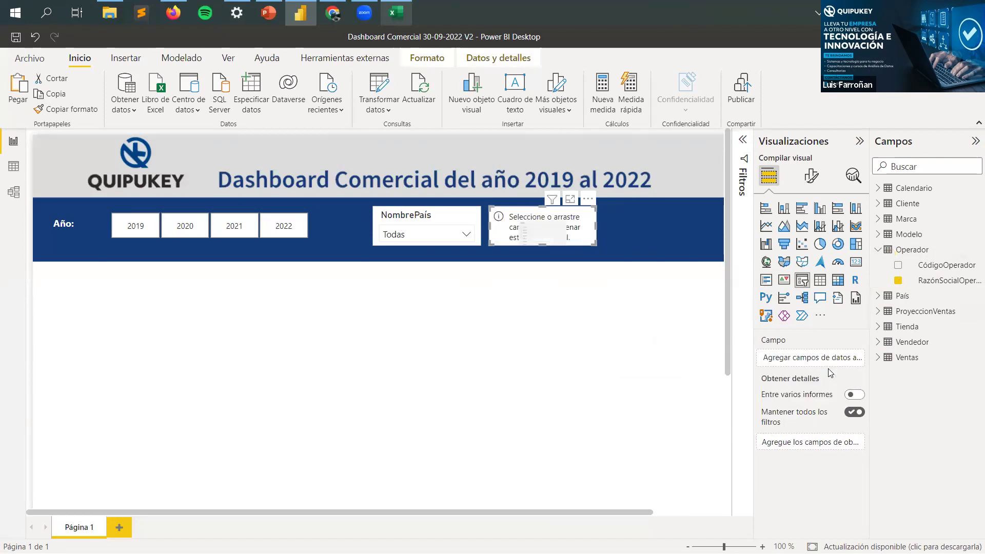
left_click_drag(942, 280, 834, 357)
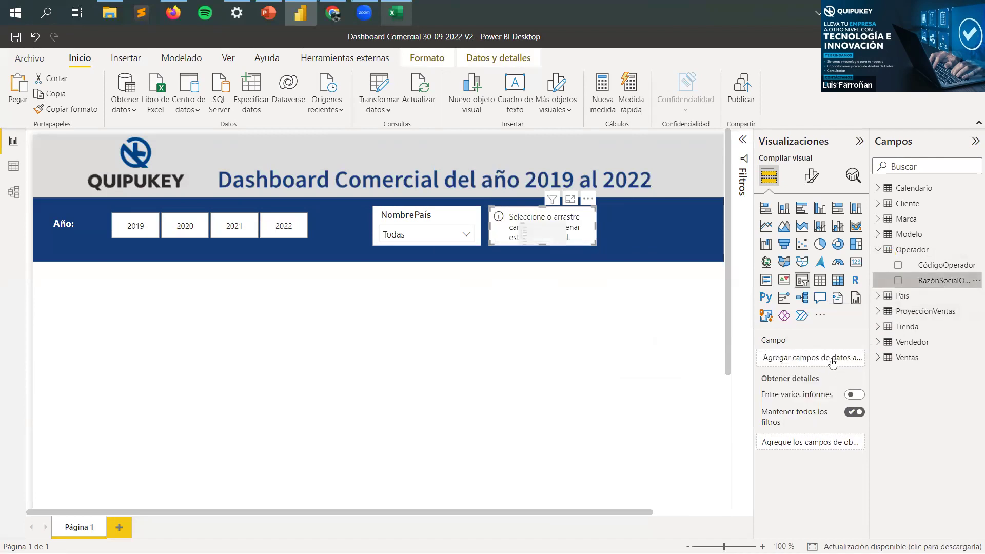
Step: Rename the slicer's RazónSocialOperador field as "Operador" for this visual and check the slicer's option list
left_click(847, 359)
left_click(824, 378)
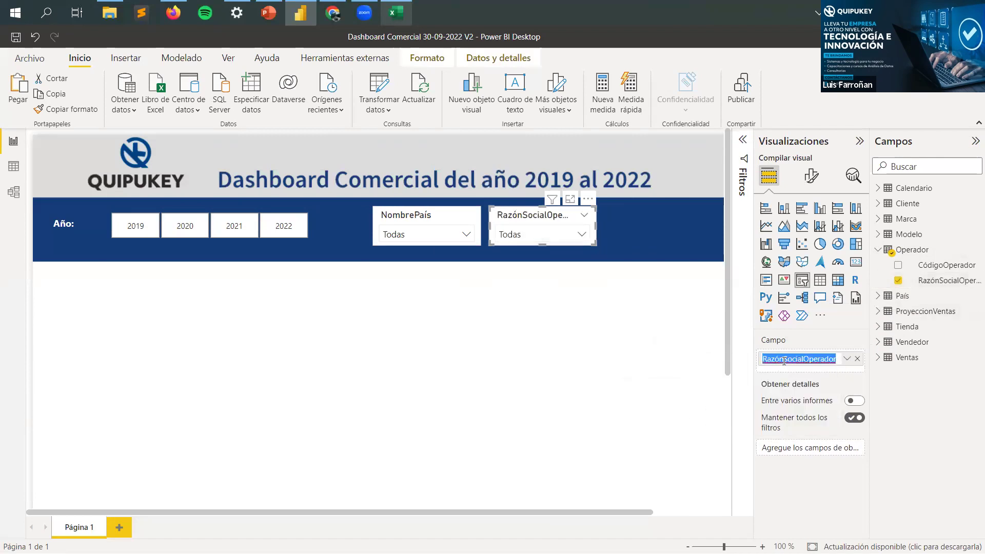
left_click_drag(799, 359, 754, 356)
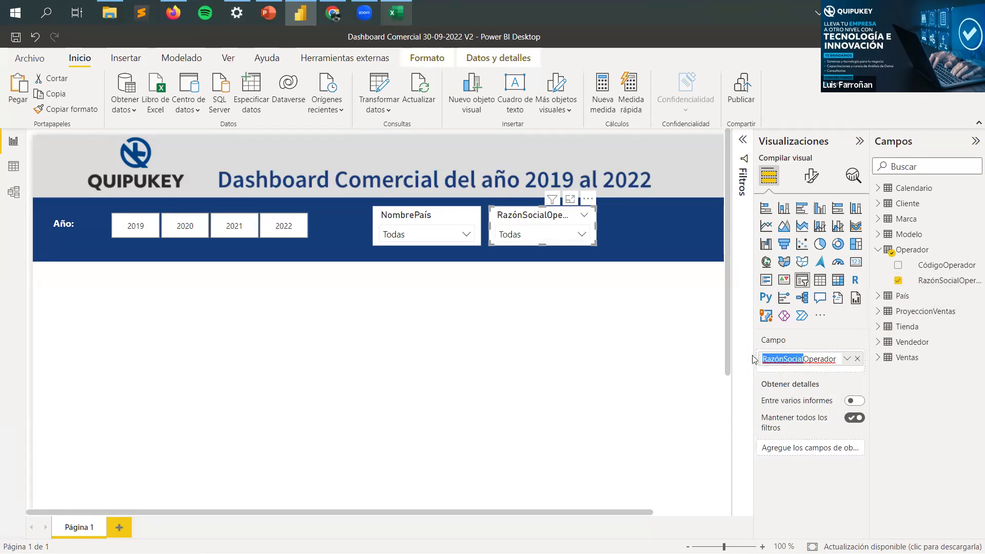
key("BackSpace")
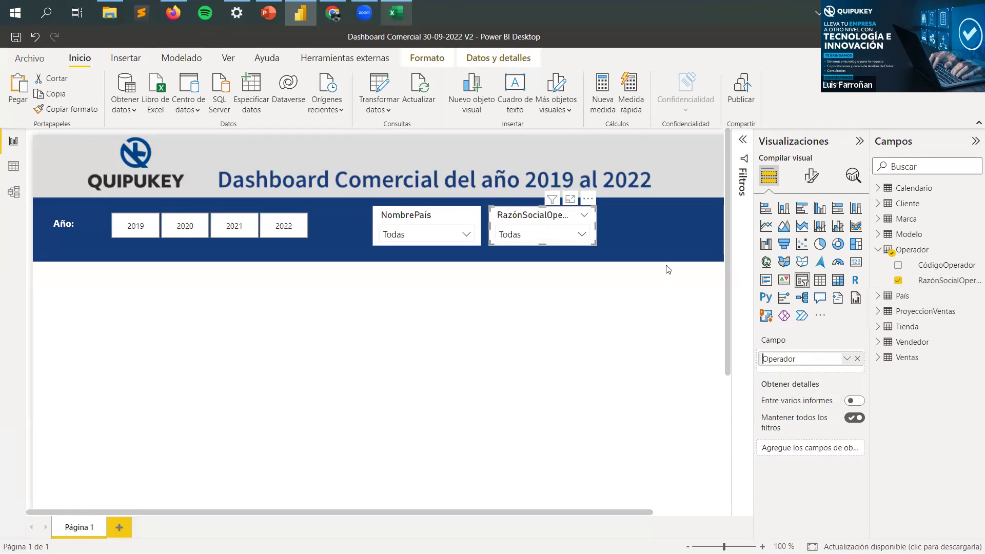
key("Return")
left_click(617, 223)
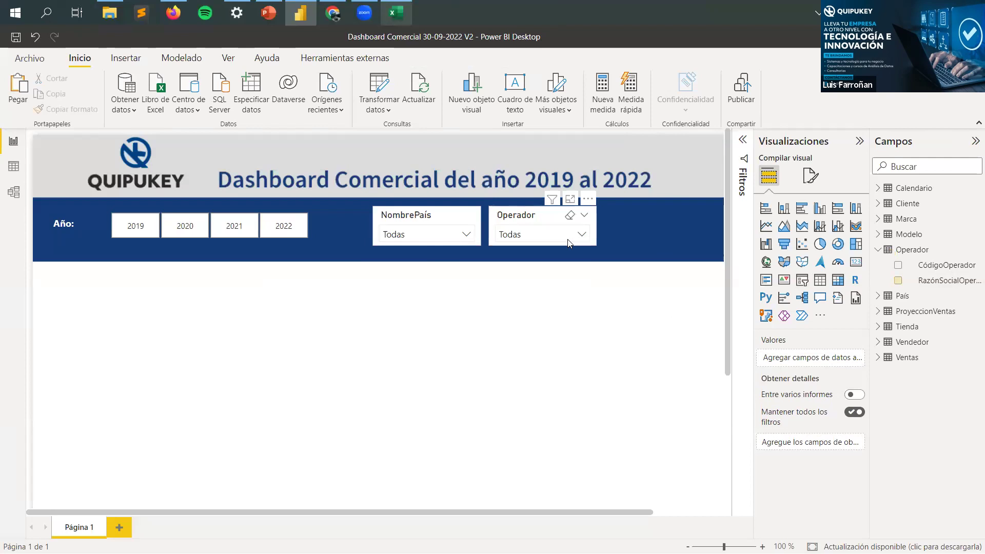
left_click(562, 237)
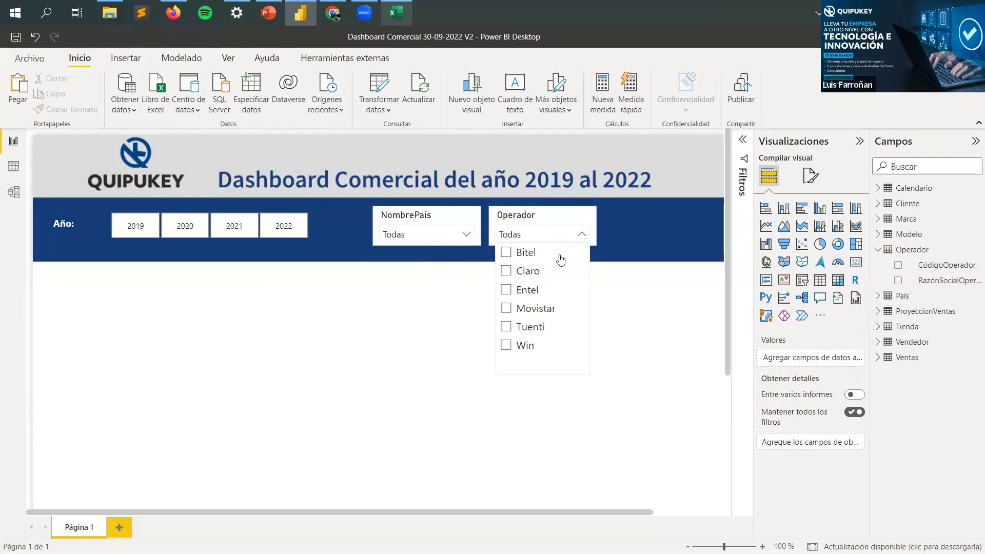
left_click(628, 243)
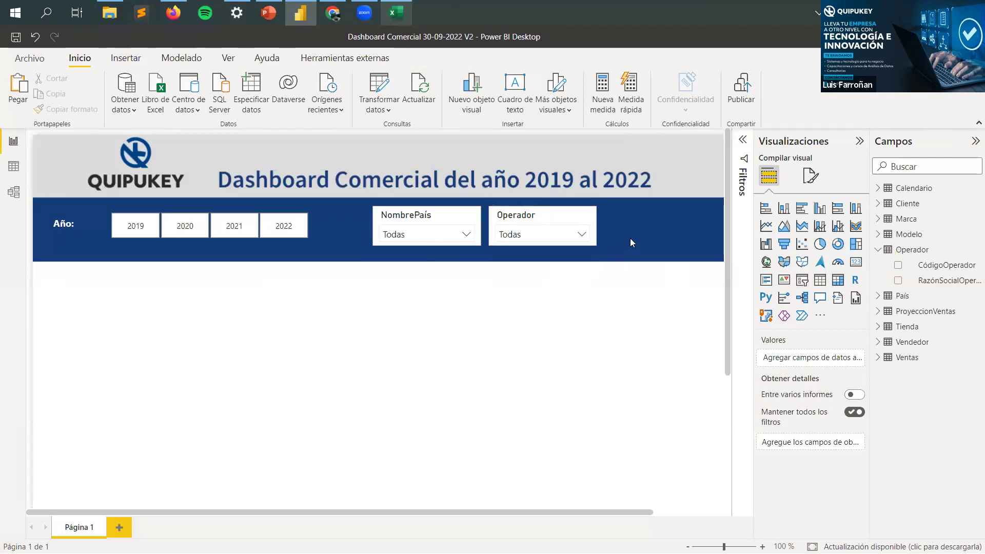
Step: Duplicate the Operador slicer and place the copy beside it at the end of the slicer row
left_click(525, 213)
left_click(662, 264)
left_click(495, 215)
key("ctrl+c")
key("ctrl+v")
left_click_drag(495, 215, 608, 215)
Step: Replace the field of the third slicer with RazónSocialTienda from the Tienda table
left_click(857, 359)
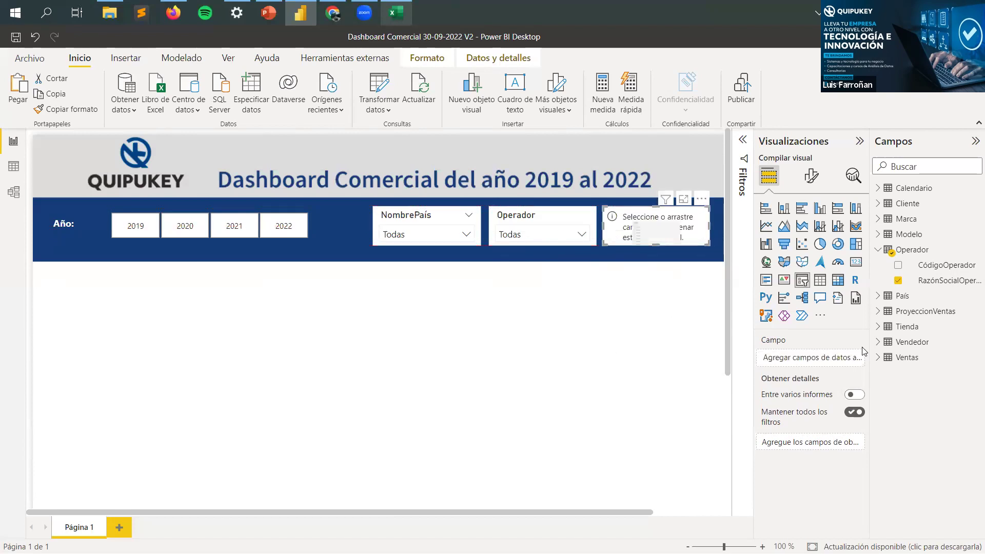
left_click(878, 249)
left_click(878, 297)
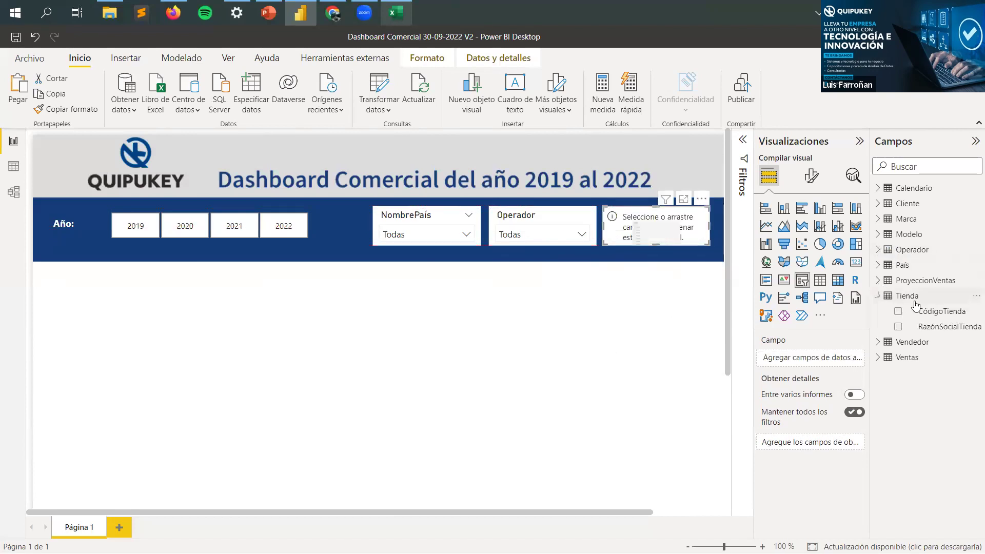
left_click_drag(934, 327, 829, 358)
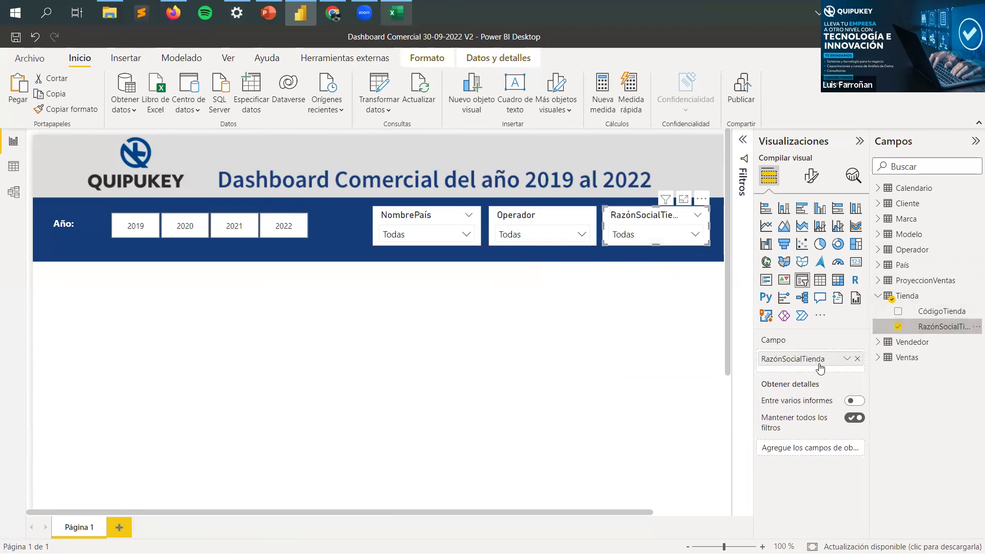
Step: Rename the third slicer's RazónSocialTienda field as "Tienda" for this visual
left_click(848, 358)
left_click(805, 377)
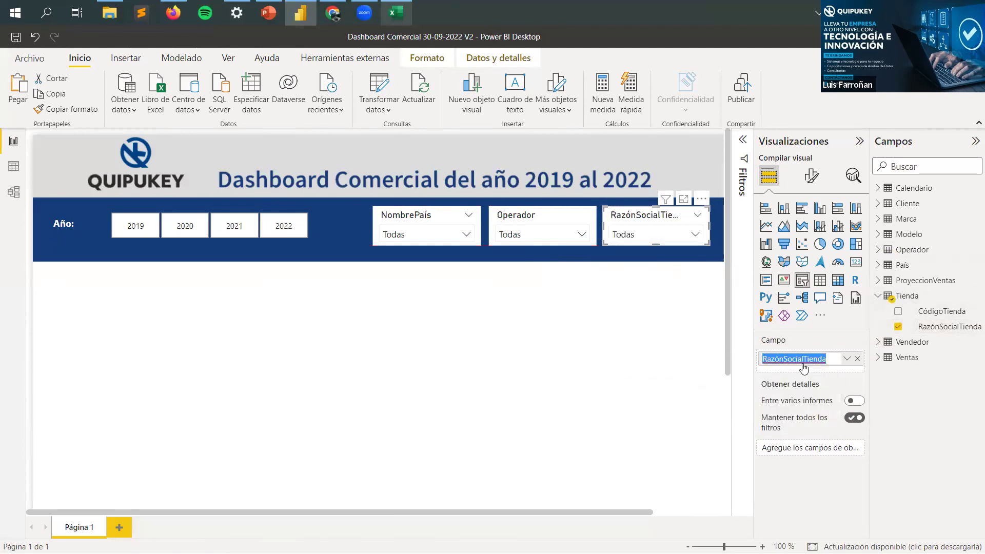
left_click(803, 359)
left_click_drag(804, 359, 744, 361)
key("BackSpace")
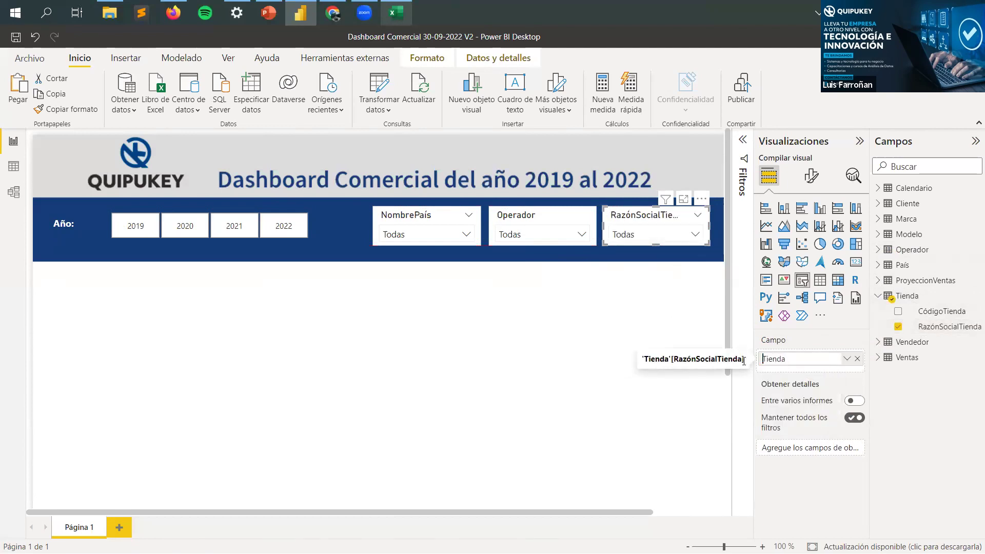
key("Return")
left_click(675, 298)
Step: Examine the option lists of the Tienda, Operador and NombrePaís slicers
left_click(677, 238)
left_click(677, 236)
left_click(521, 235)
left_click(426, 235)
left_click(316, 331)
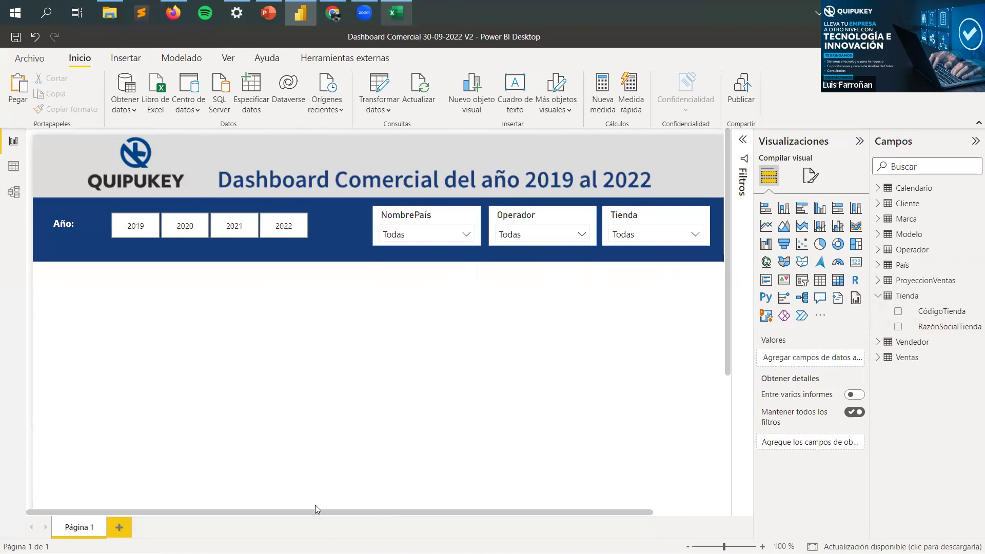
scroll(328, 462, "down", 5)
scroll(329, 359, "up", 5)
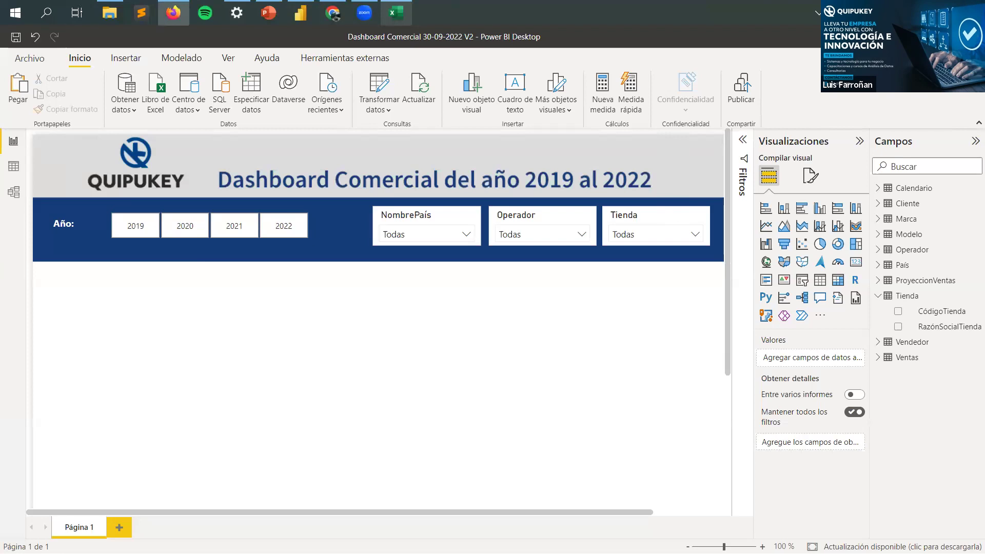
left_click(324, 365)
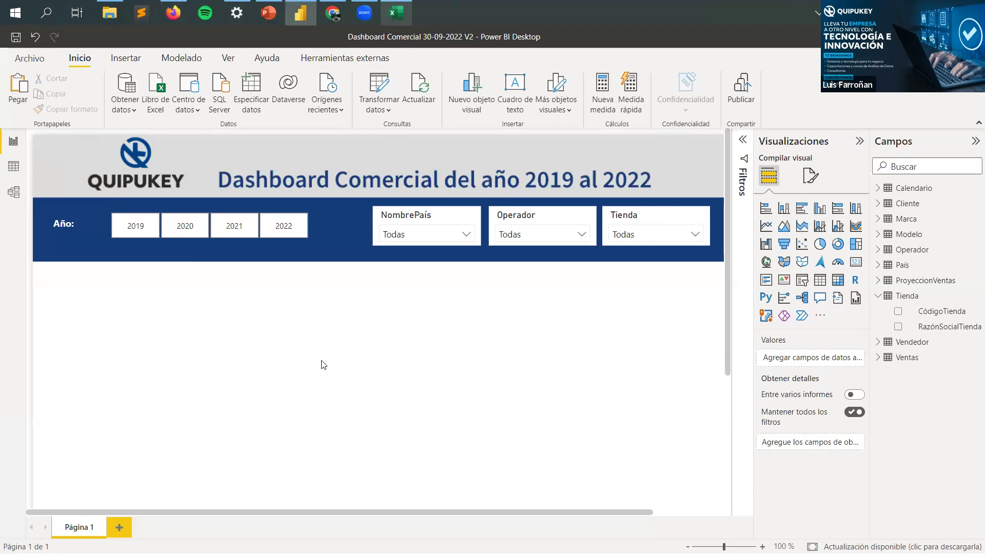
Step: Insert an empty clustered column chart and position it just below the blue band at the page's left edge
left_click(878, 296)
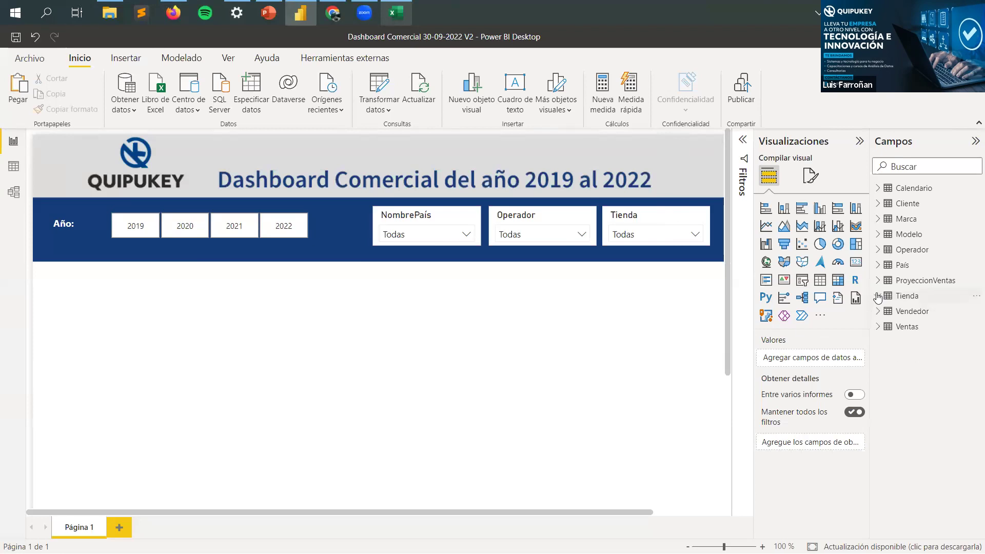
left_click(819, 207)
left_click_drag(135, 327, 99, 286)
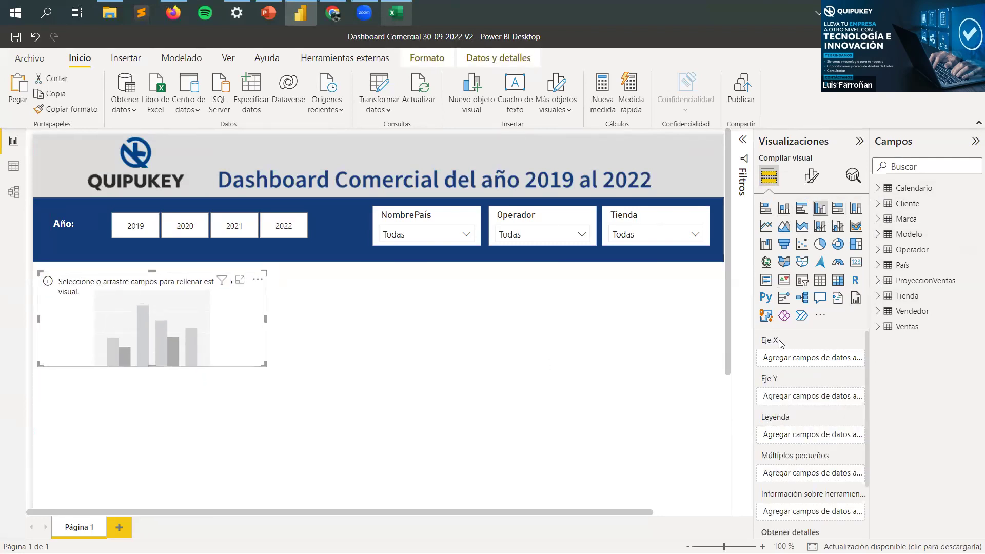
left_click(881, 188)
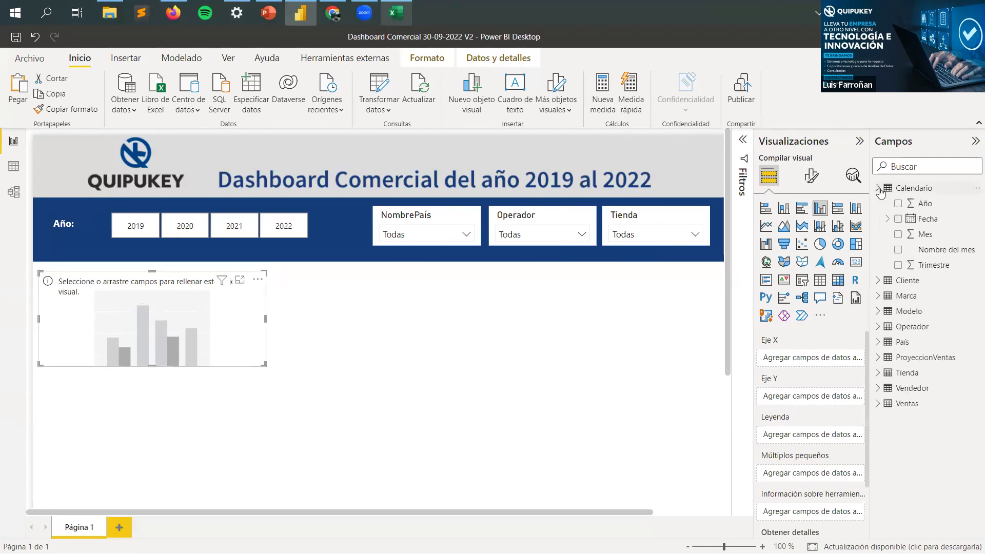
left_click(881, 188)
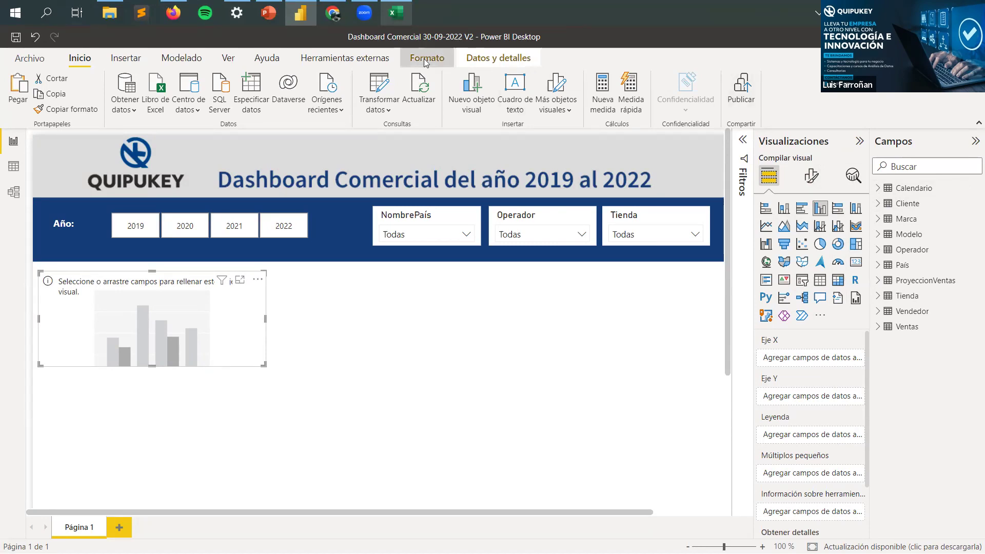
left_click(308, 59)
left_click(228, 58)
left_click(181, 58)
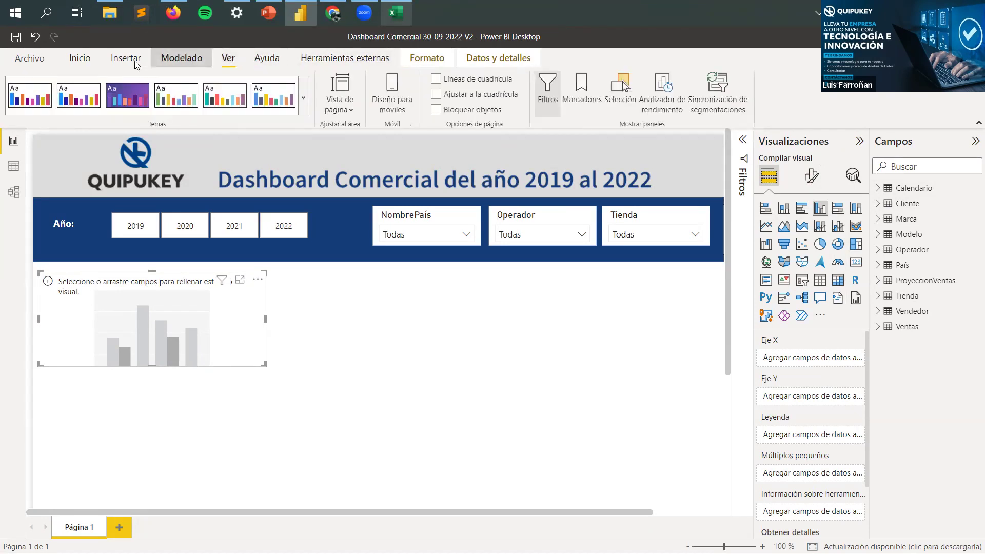
left_click(126, 58)
left_click(79, 58)
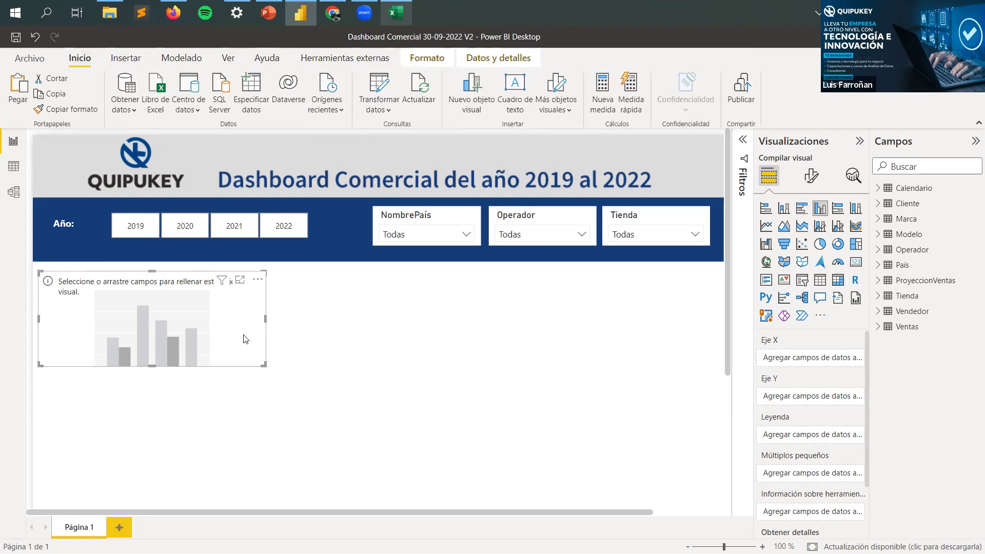
left_click(324, 334)
left_click(254, 326)
Step: Switch to the Excel workbook and enter the formula =hoy() in cell D3
left_click(396, 13)
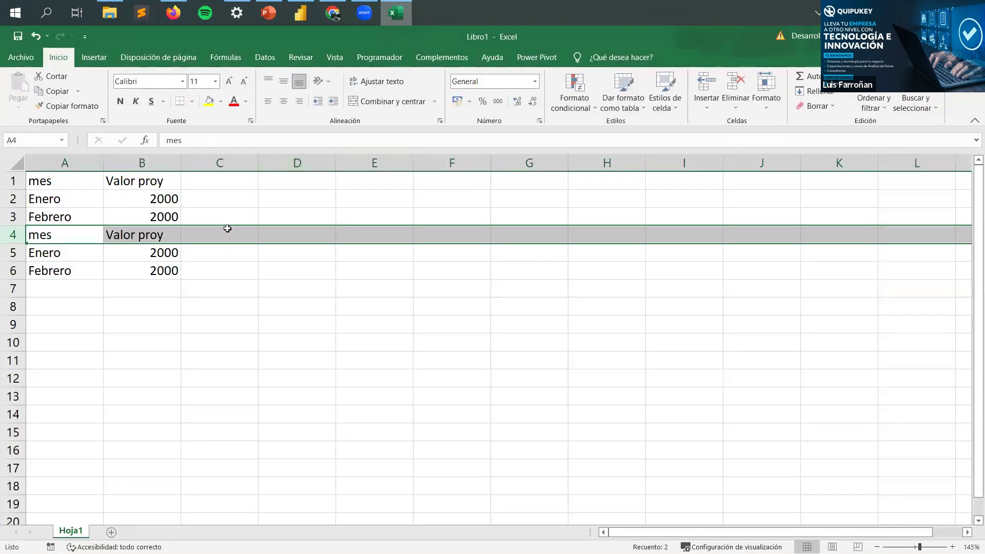
left_click(287, 219)
type("=")
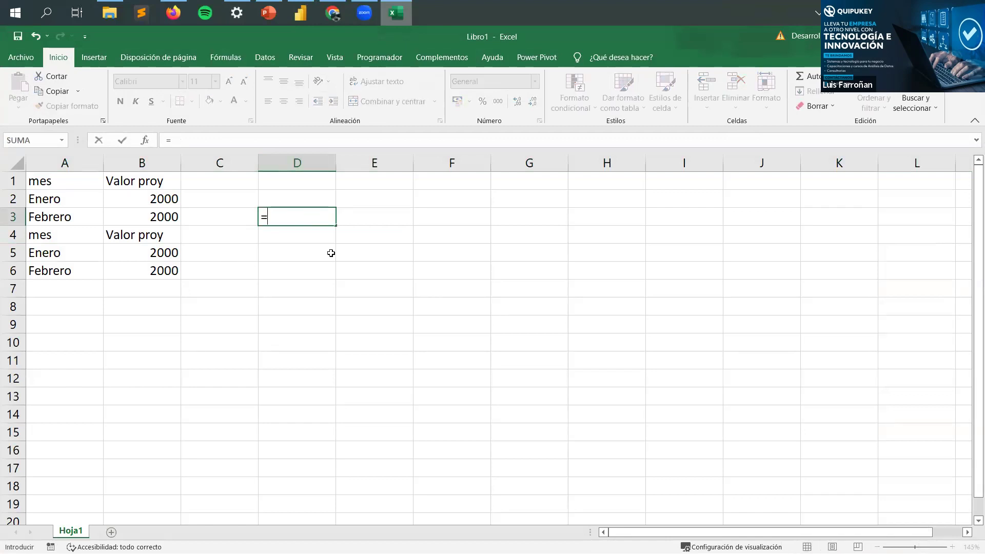
type("a")
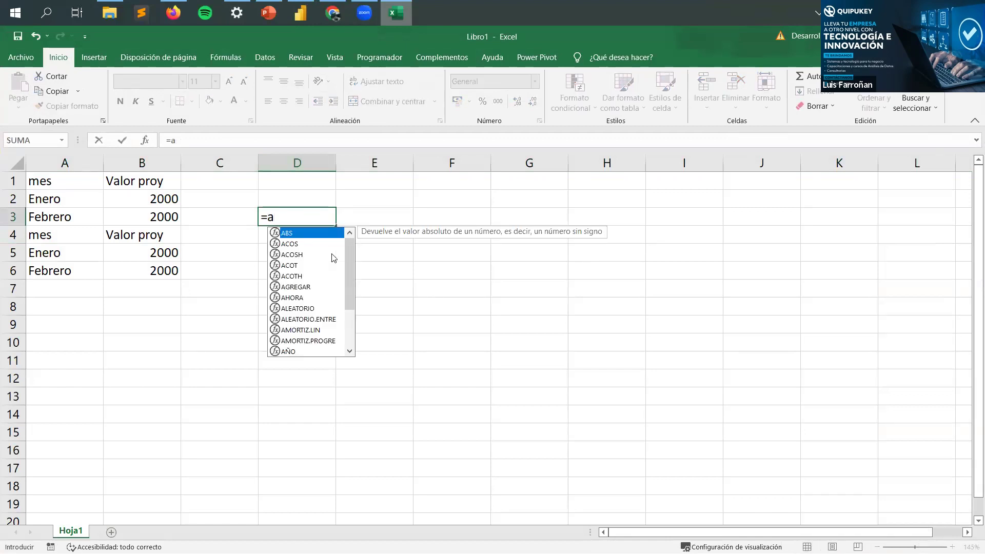
key("BackSpace")
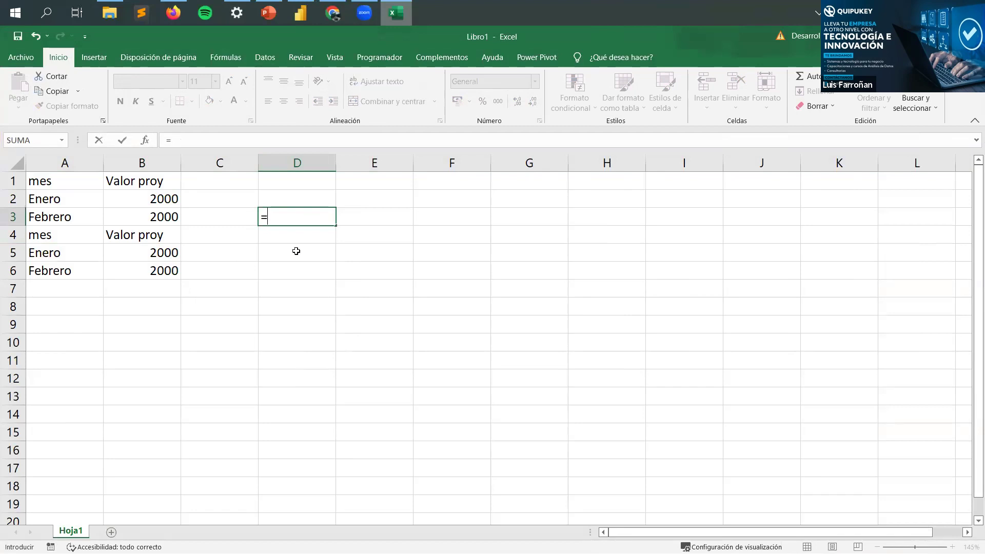
type("hoy()")
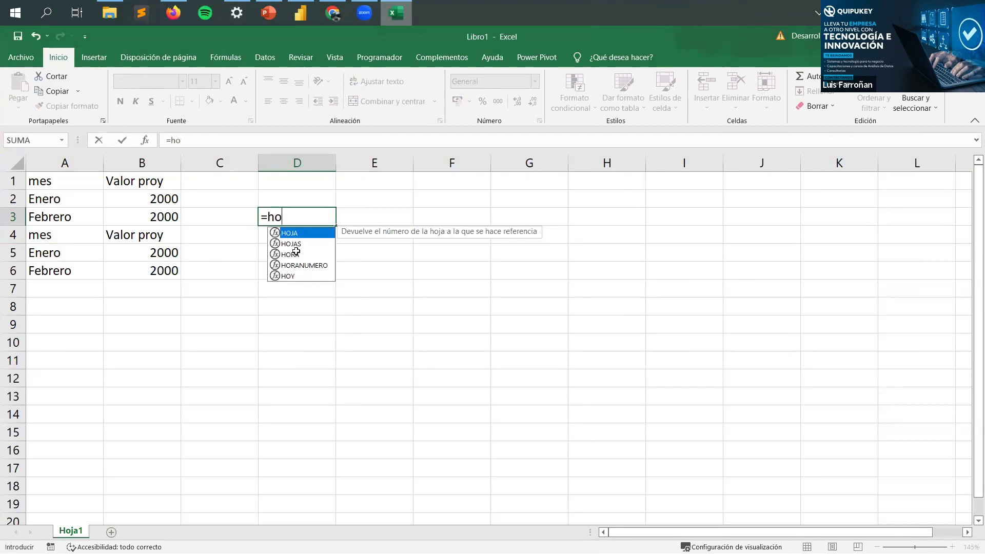
key("Return")
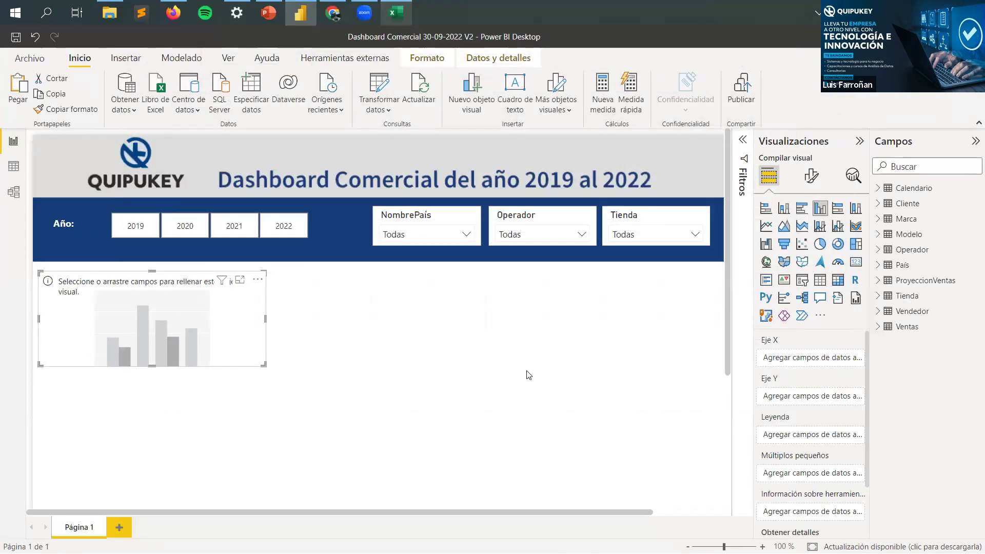
Step: Return to the Power BI report and make the empty clustered column chart taller by extending its lower edge
left_click(529, 375)
left_click(237, 322)
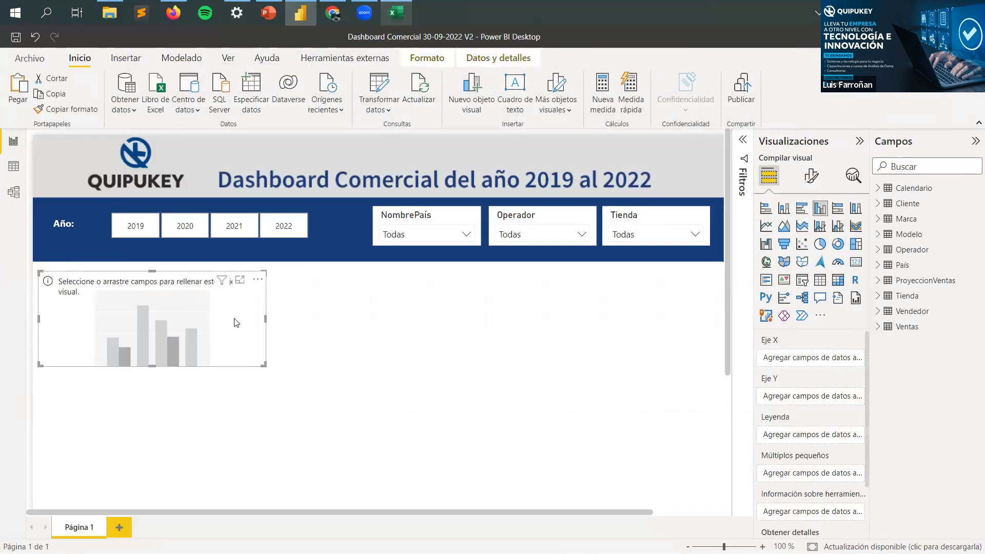
left_click_drag(150, 365, 150, 397)
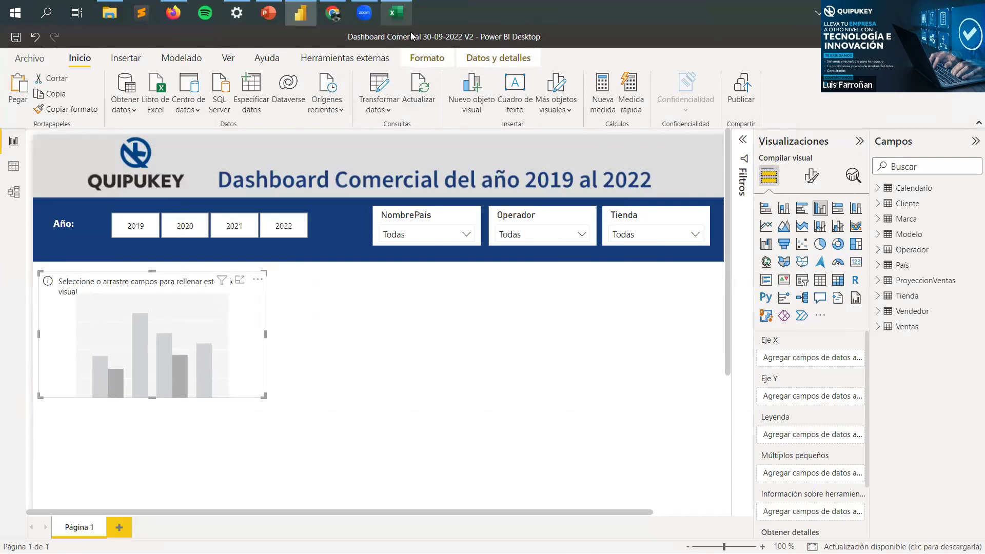
Step: Create an empty table named "Medidas" and load it into the Power BI model
left_click(396, 13)
left_click(396, 13)
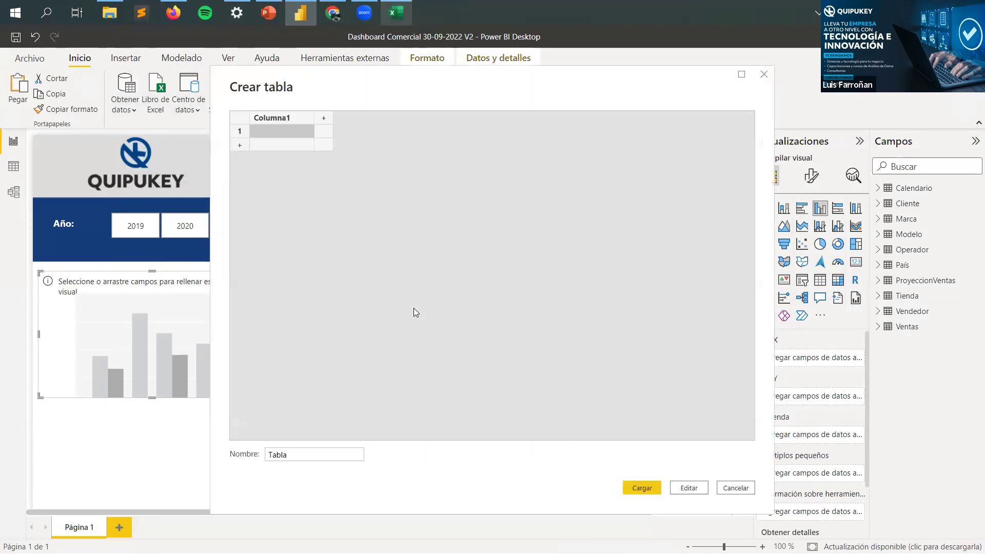
double_click(309, 453)
type("Medidas")
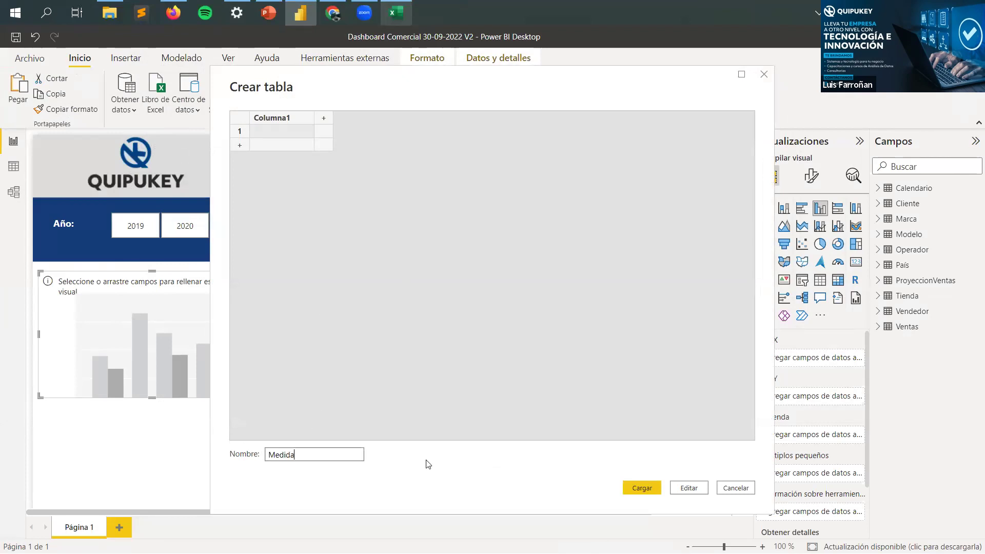
left_click(641, 488)
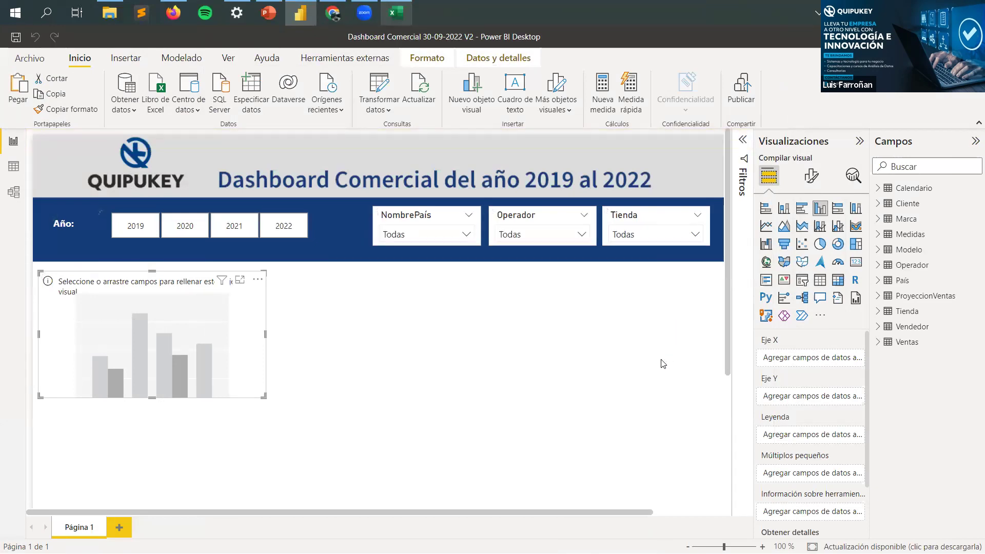
Step: Start a new measure in the Medidas table and name it "Ventas"
left_click(886, 240)
left_click(974, 234)
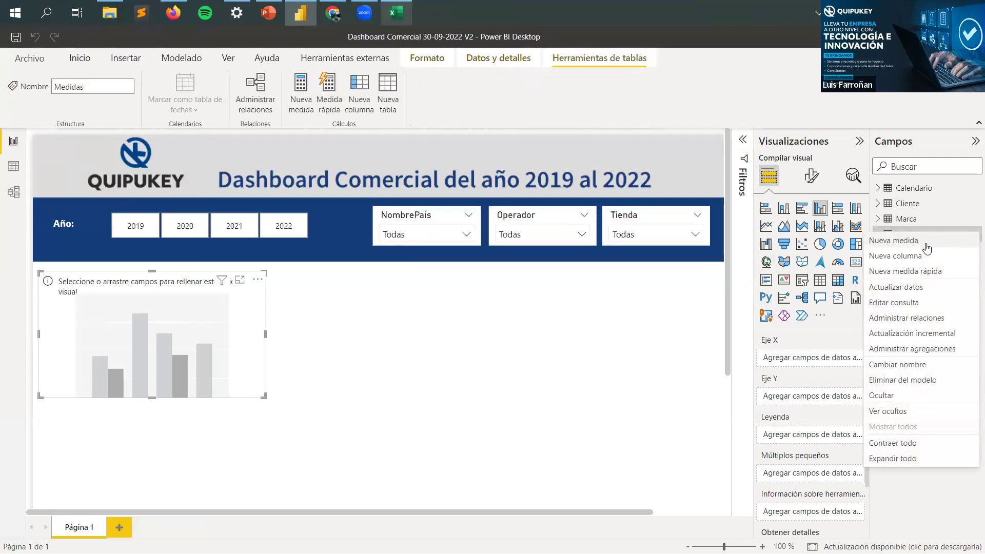
key("Escape")
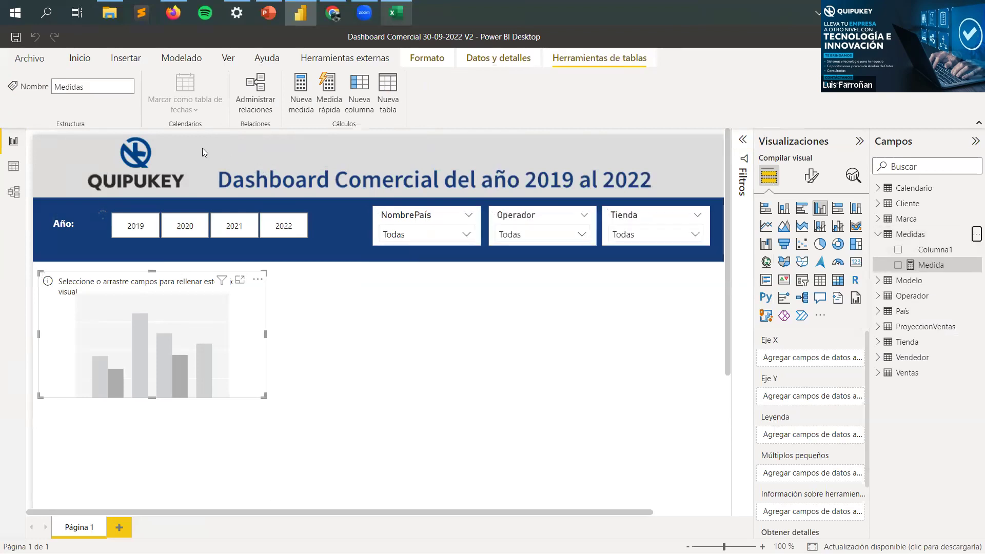
type("venta")
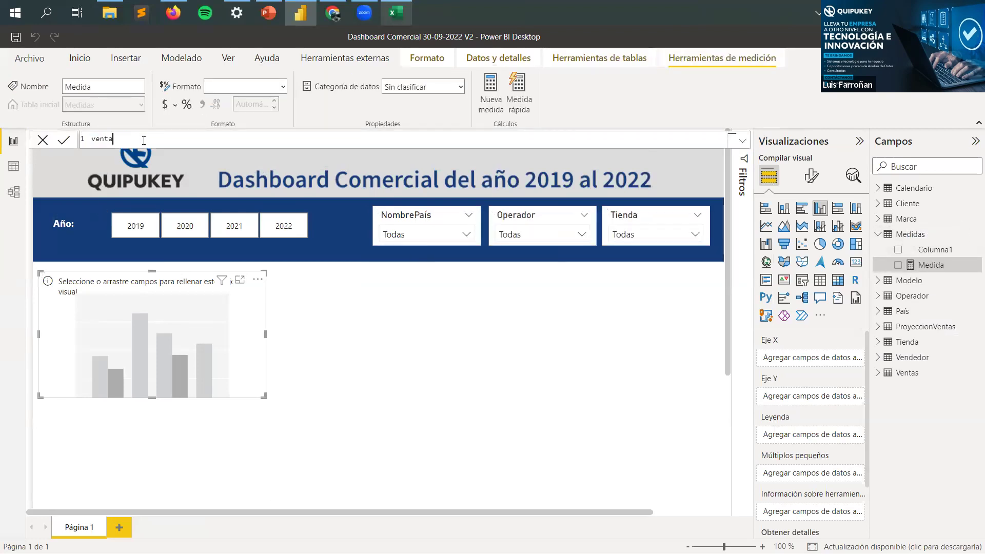
key("BackSpace")
key("BackSpace")
key("BackSpace")
type("ventas =")
left_click_drag(94, 138, 89, 139)
type("Ventas")
Step: Define the Ventas measure as SUM(Ventas[Venta])
key("Tab")
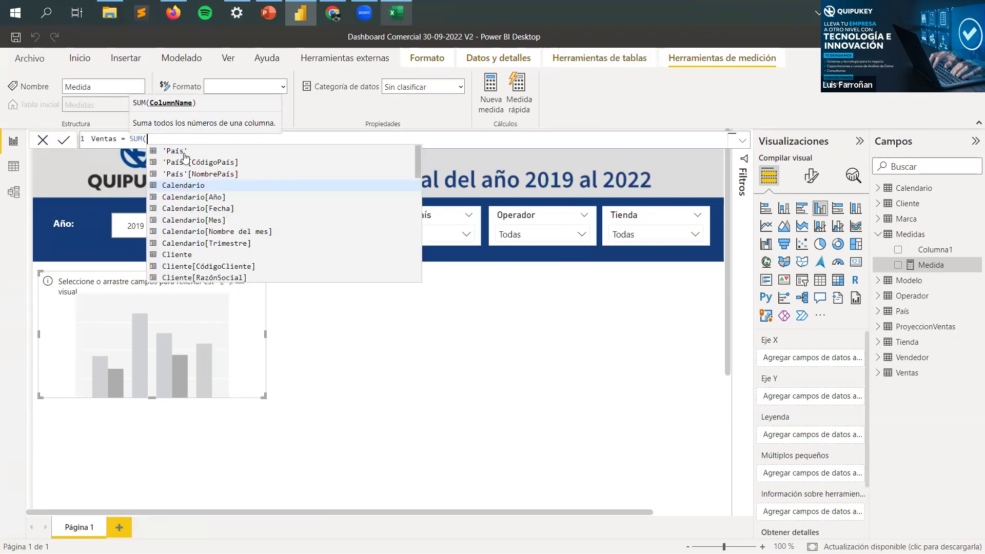
type("VENTAS")
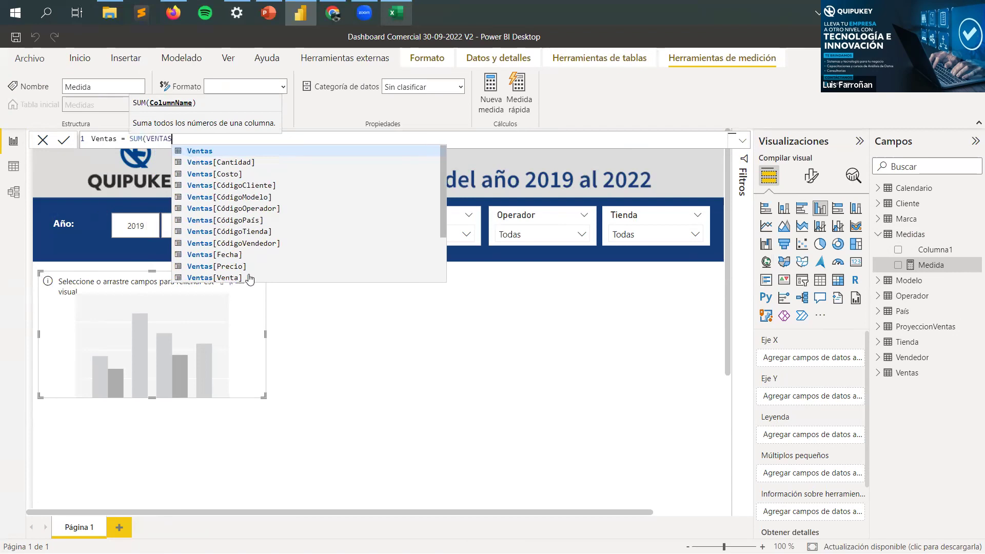
left_click(250, 278)
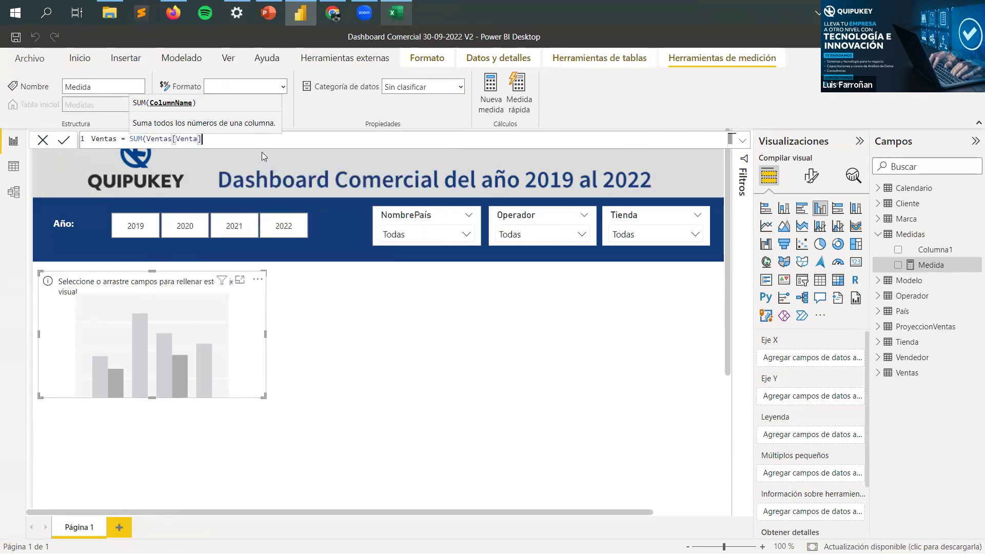
type(")")
key("Return")
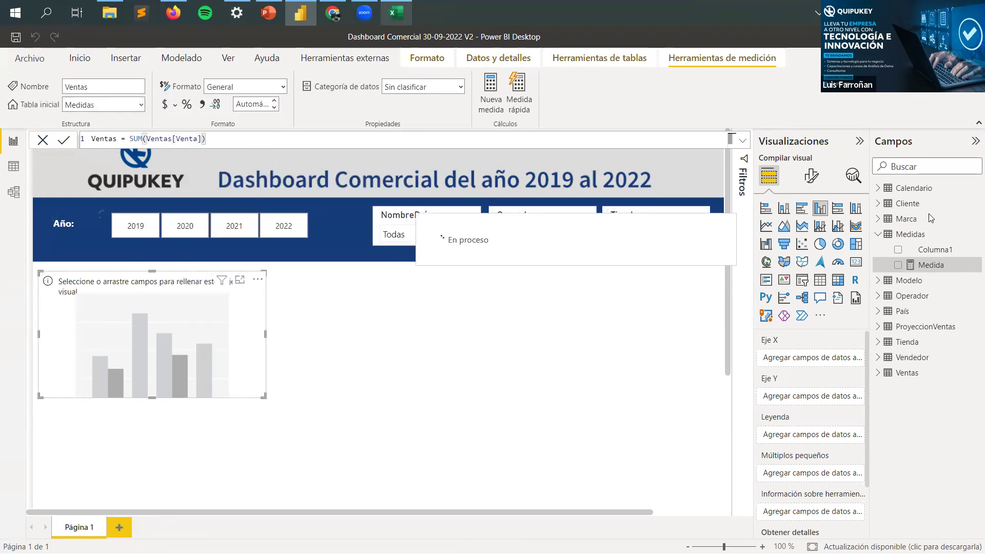
Step: Add a second measure to the Medidas table: Proy. Ventas = SUM(ProyeccionVentas[ProyeccionVenta])
left_click(973, 236)
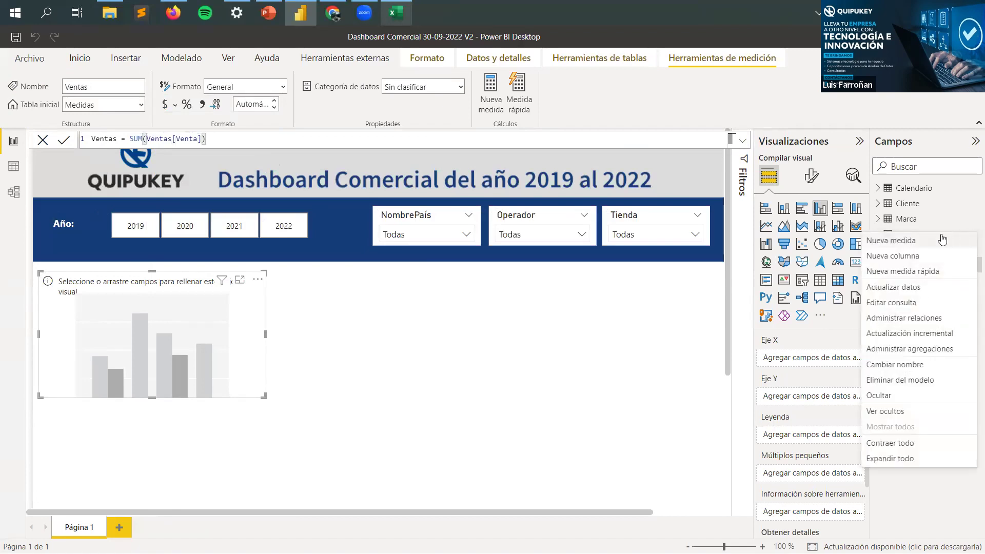
key("Escape")
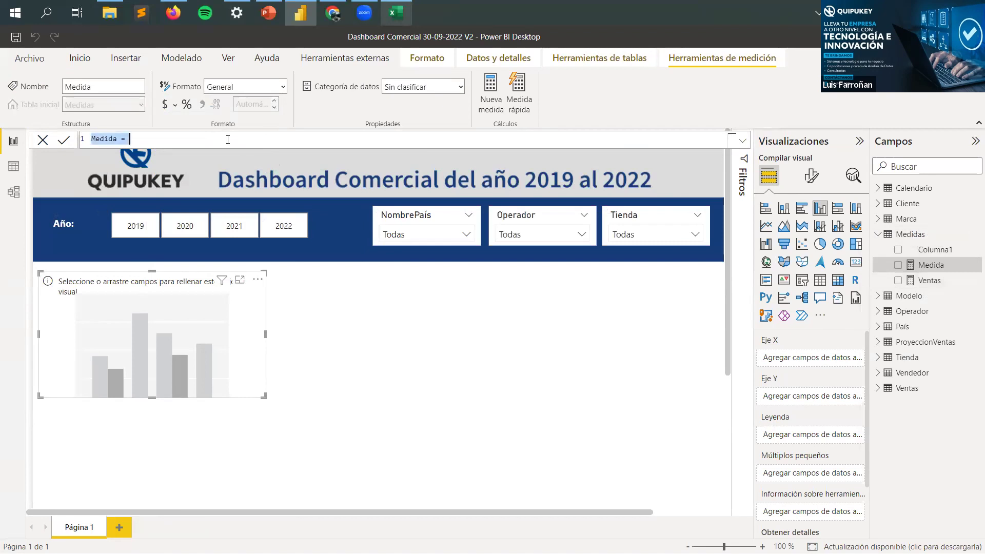
type("Proyecció")
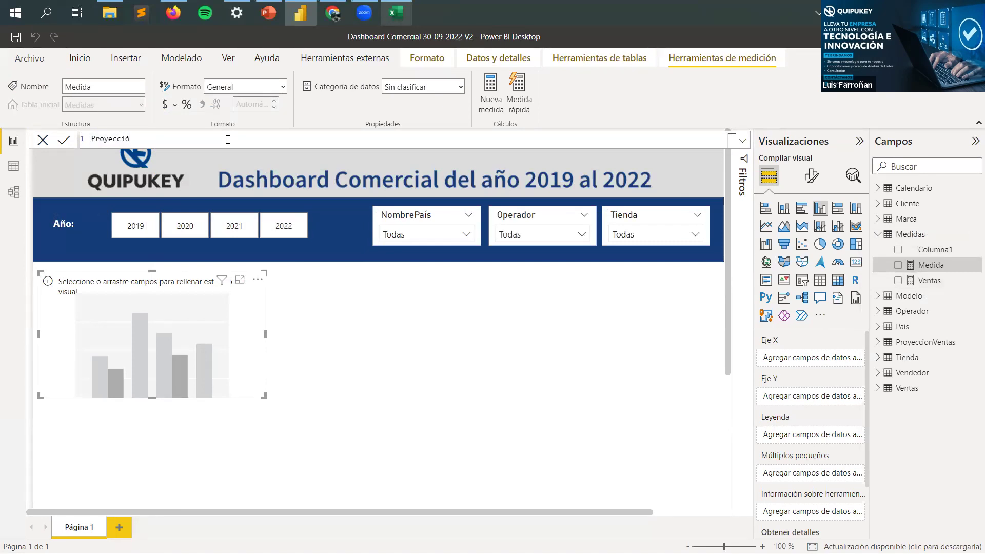
key("BackSpace")
key("BackSpace")
key("BackSpace")
key("BackSpace")
key("BackSpace")
type(". Ventas = SUM(")
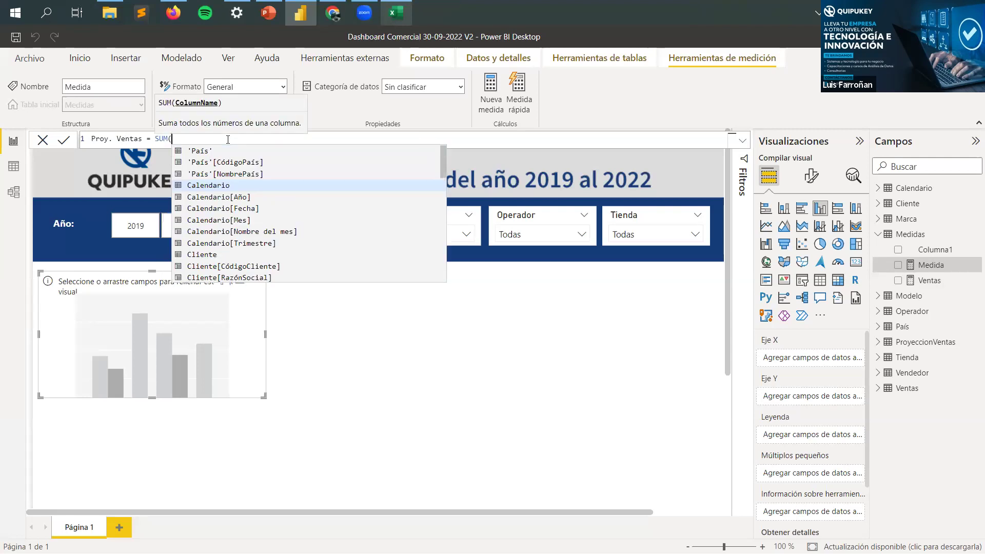
type("PROYE")
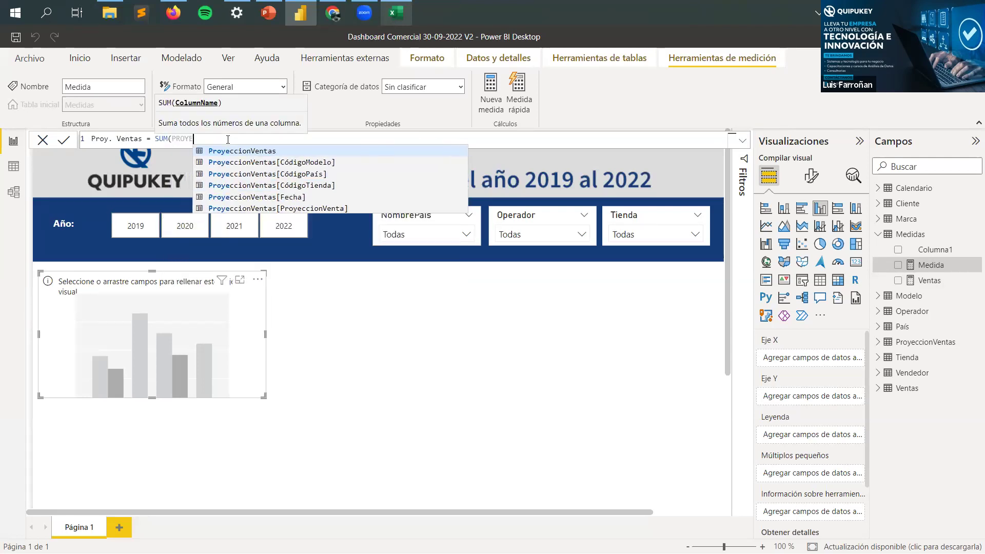
left_click(297, 209)
type(")")
key("Return")
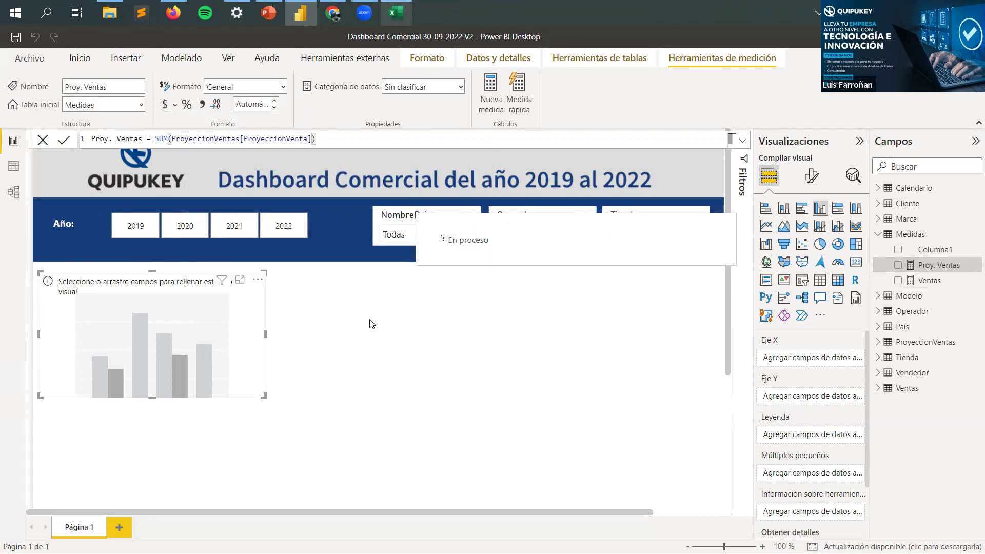
Step: Delete the placeholder column Columna1 from the Medidas table
left_click(973, 253)
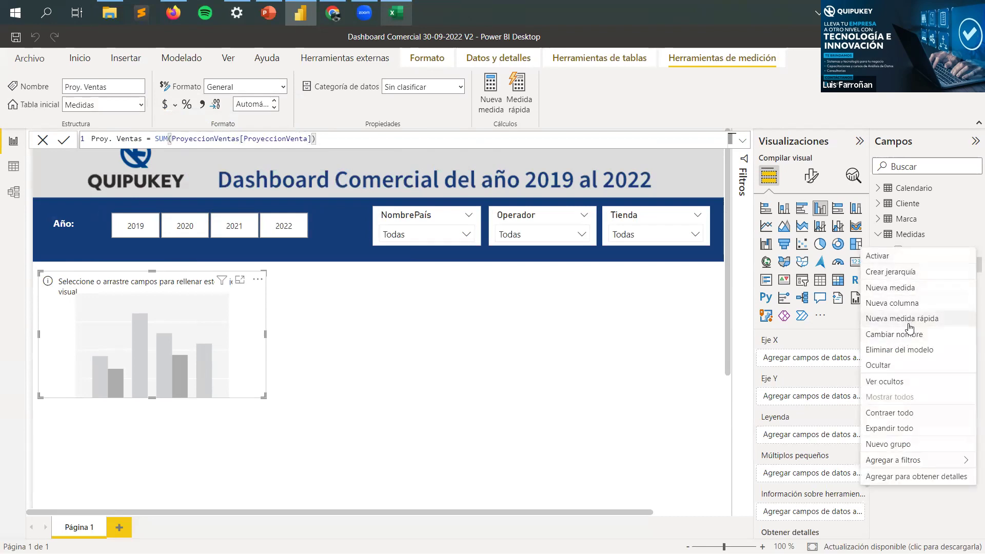
left_click(908, 350)
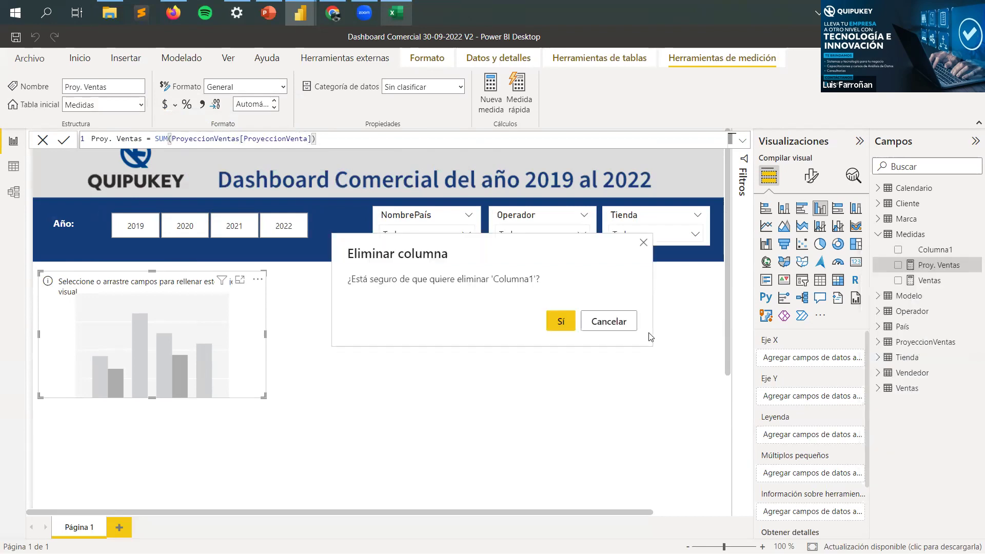
left_click(561, 321)
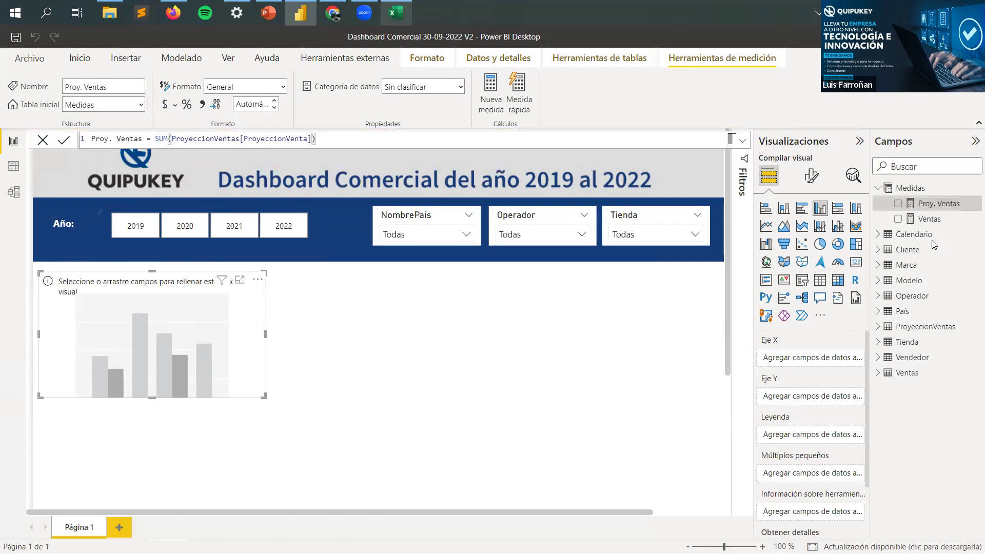
Step: Leave the Medidas table expanded and extend the empty column chart's lower edge a little further down the page
left_click(878, 189)
left_click(878, 189)
left_click(879, 190)
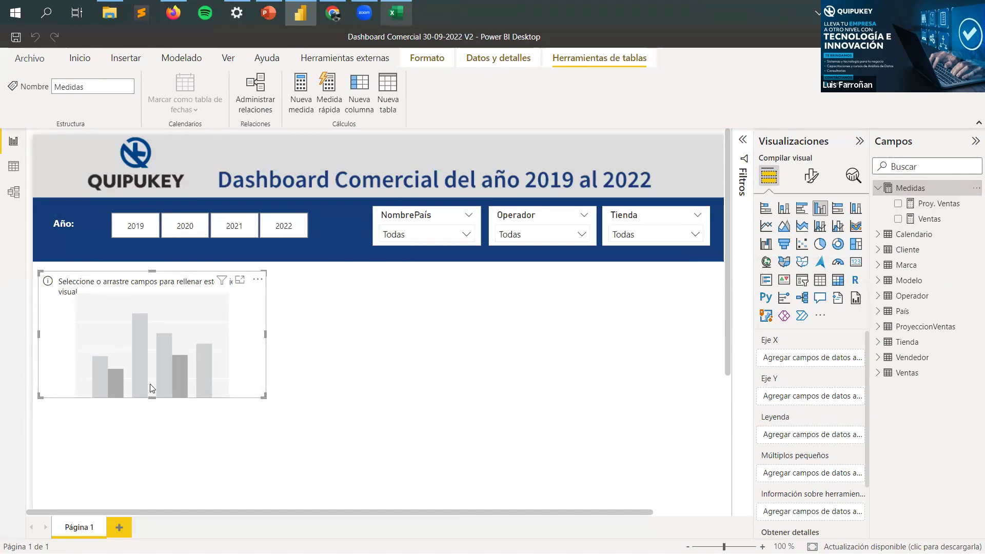
left_click_drag(152, 398, 153, 422)
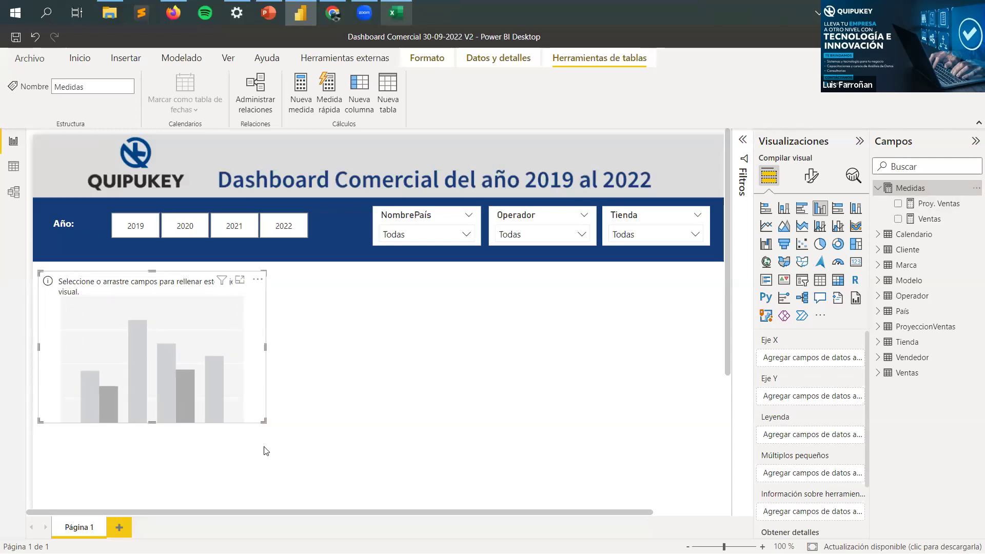
Step: Fill the empty column chart with Año from Calendario on the X axis and the Ventas and Proy. Ventas measures on the Y axis
left_click(878, 235)
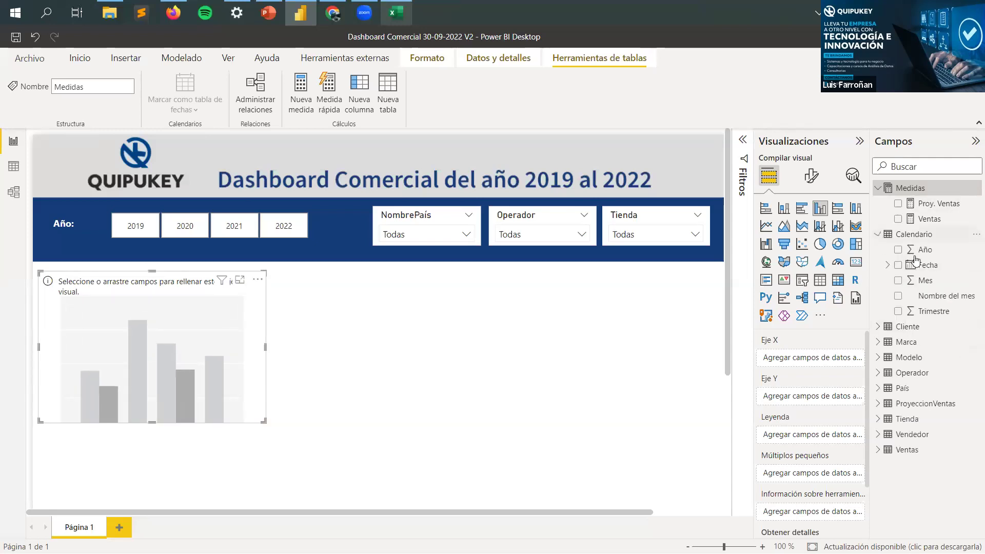
left_click_drag(922, 255, 814, 358)
left_click_drag(941, 215, 827, 404)
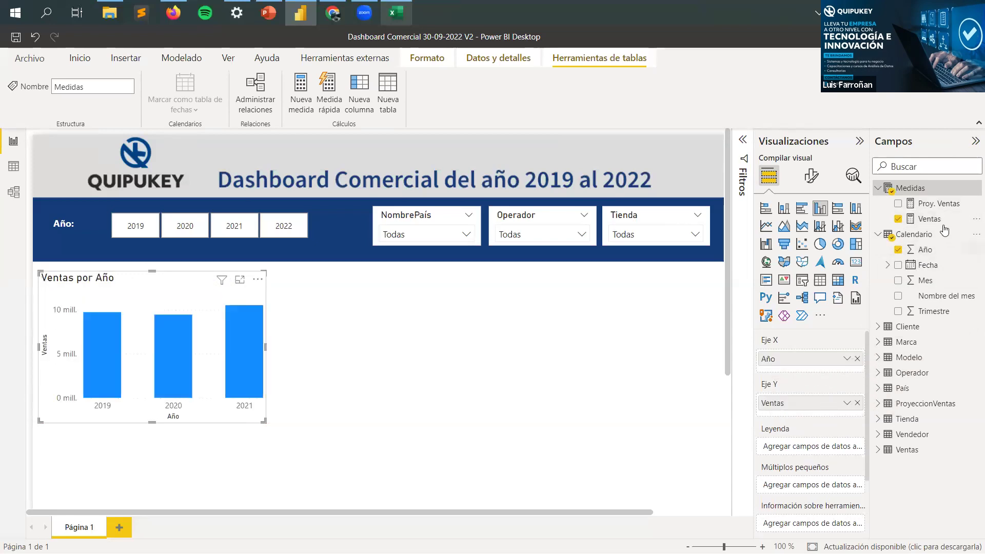
left_click_drag(935, 204, 835, 405)
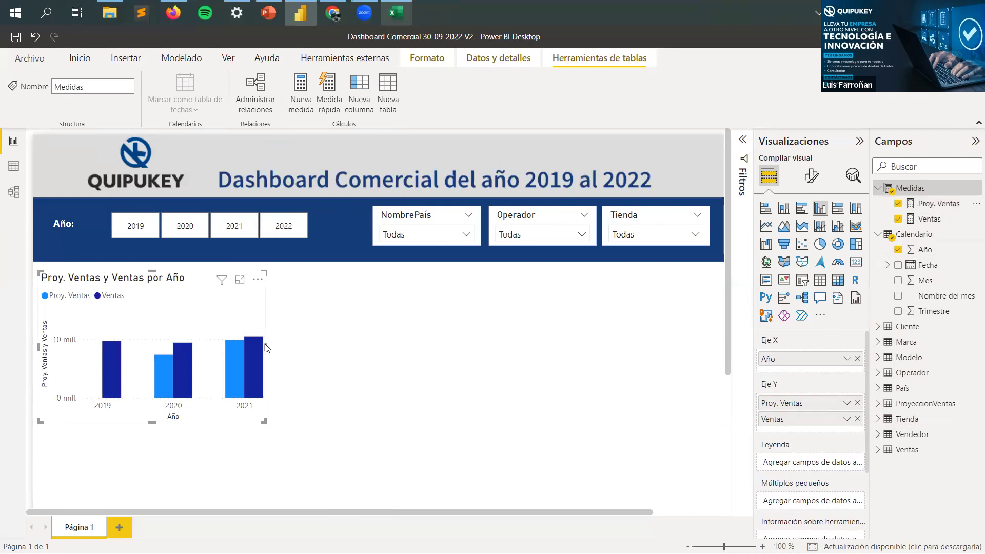
Step: Enlarge the sales chart by widening it and extending its lower edge
left_click_drag(267, 347, 340, 347)
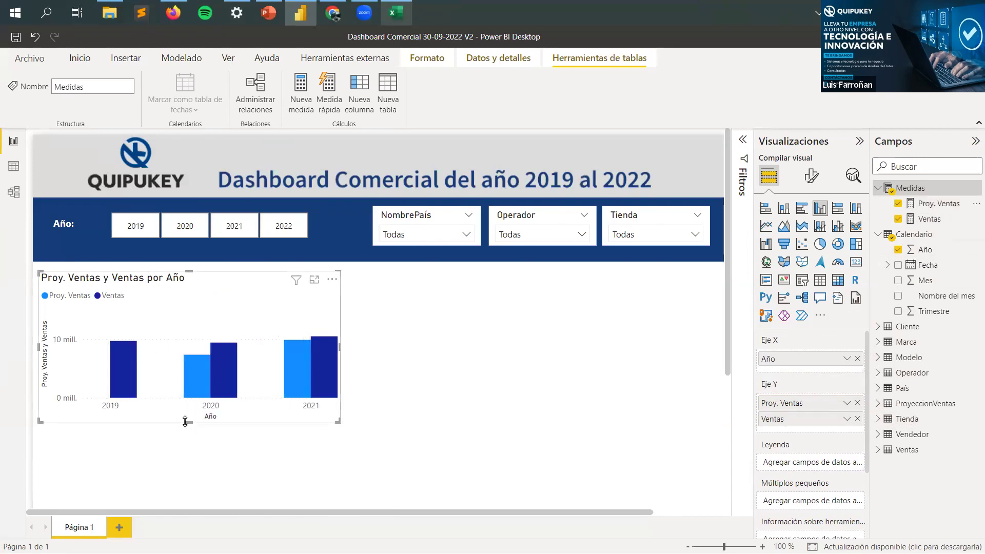
left_click_drag(185, 422, 188, 449)
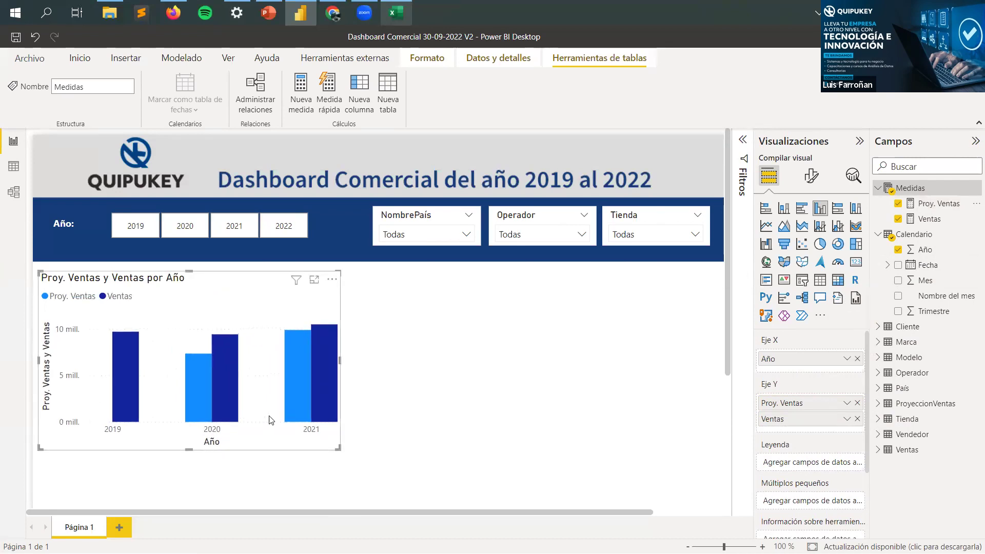
scroll(271, 420, "down", 3)
scroll(321, 409, "up", 2)
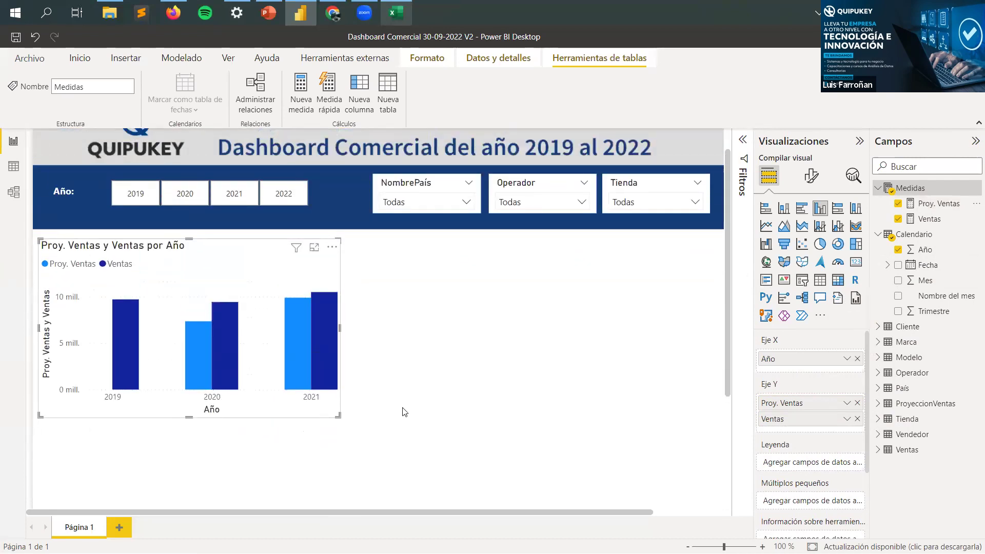
Step: Turn on data labels for all series of the sales chart
left_click(812, 180)
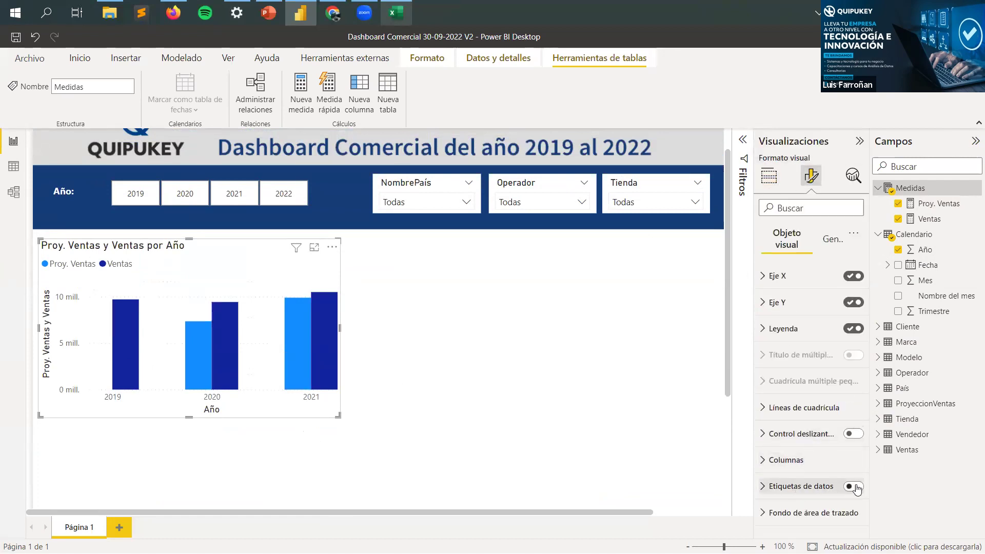
left_click(769, 179)
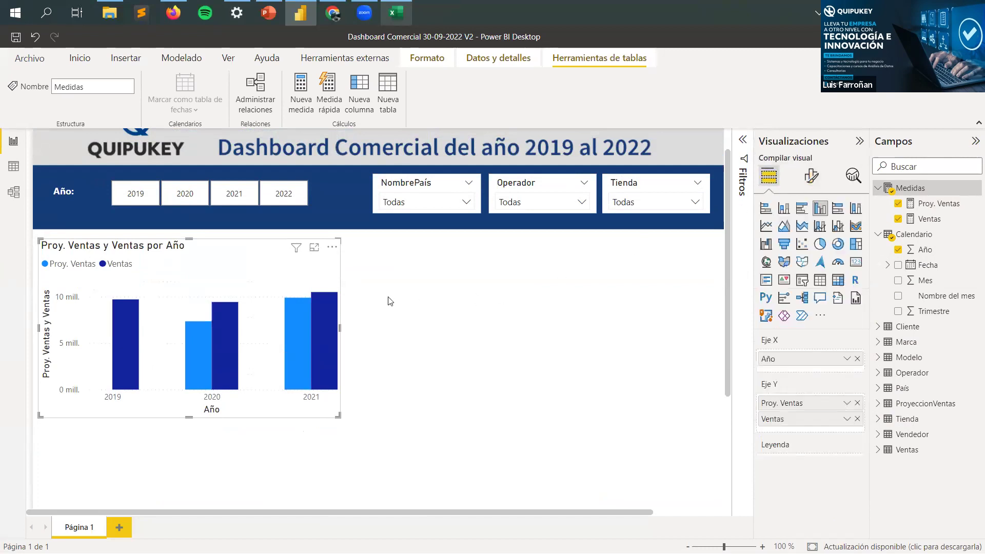
left_click(811, 177)
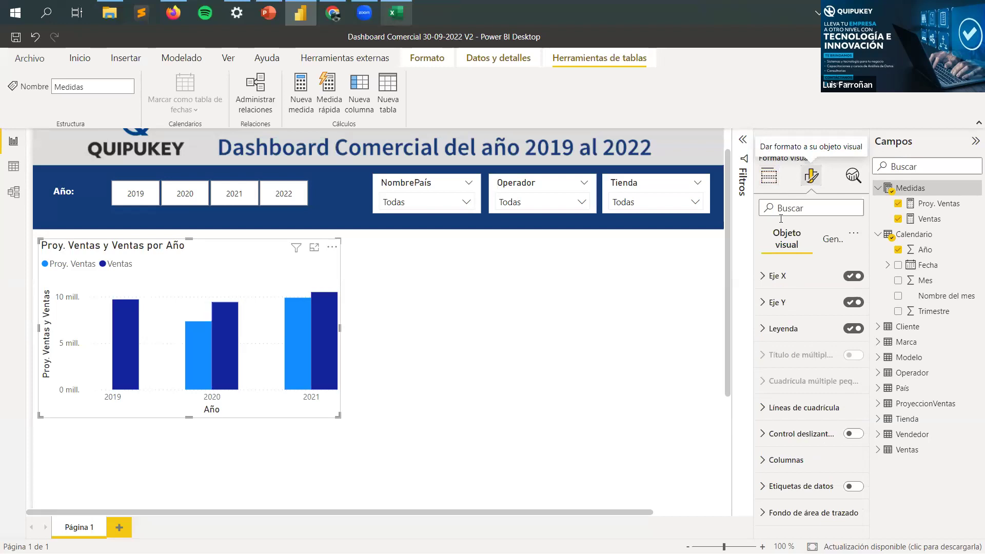
left_click(795, 490)
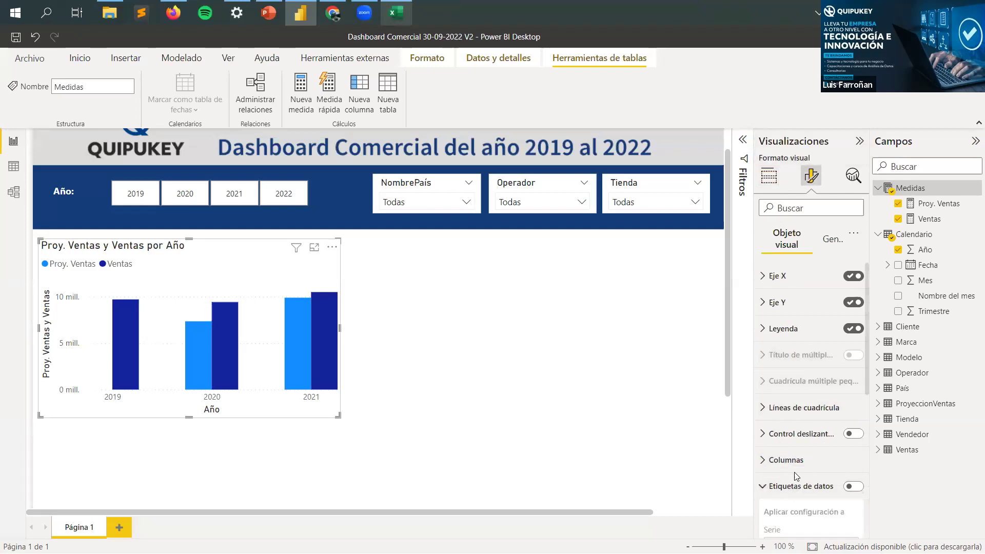
left_click(853, 362)
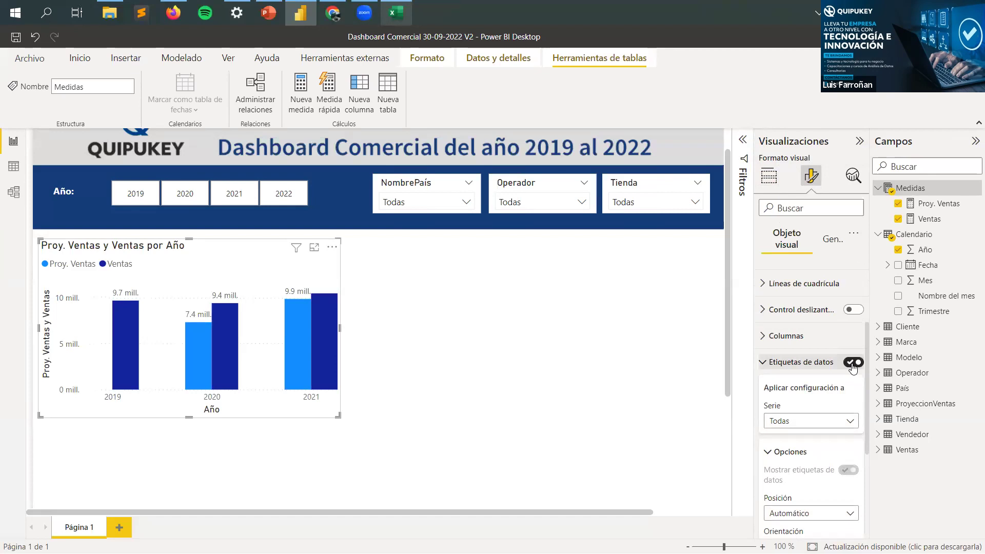
left_click(785, 369)
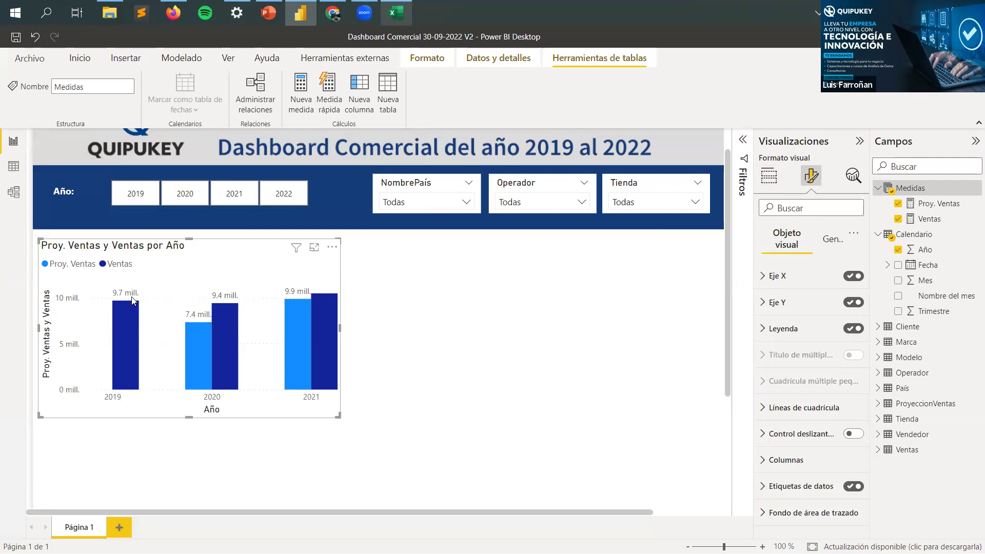
Step: Turn off the Y axis title of the sales chart
left_click(830, 241)
left_click(794, 246)
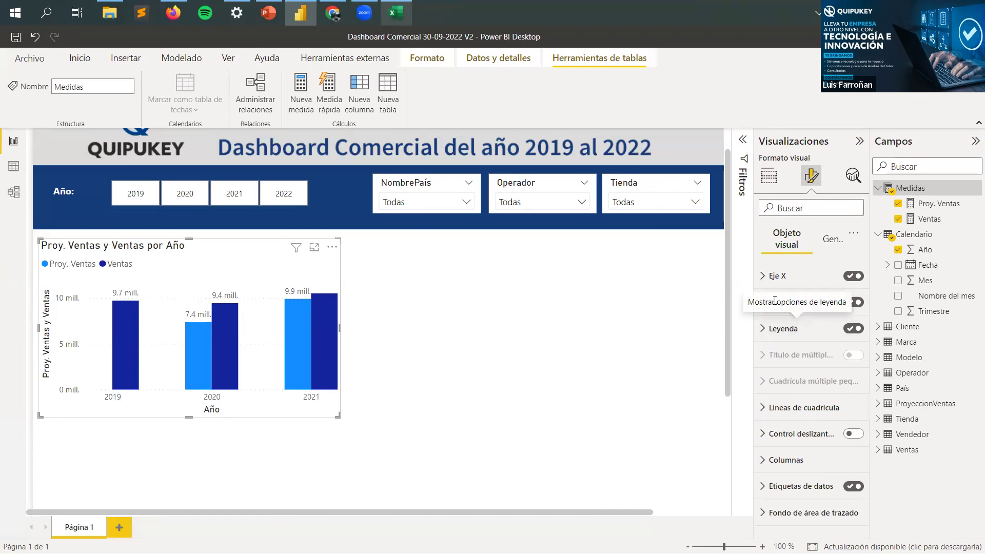
left_click(805, 304)
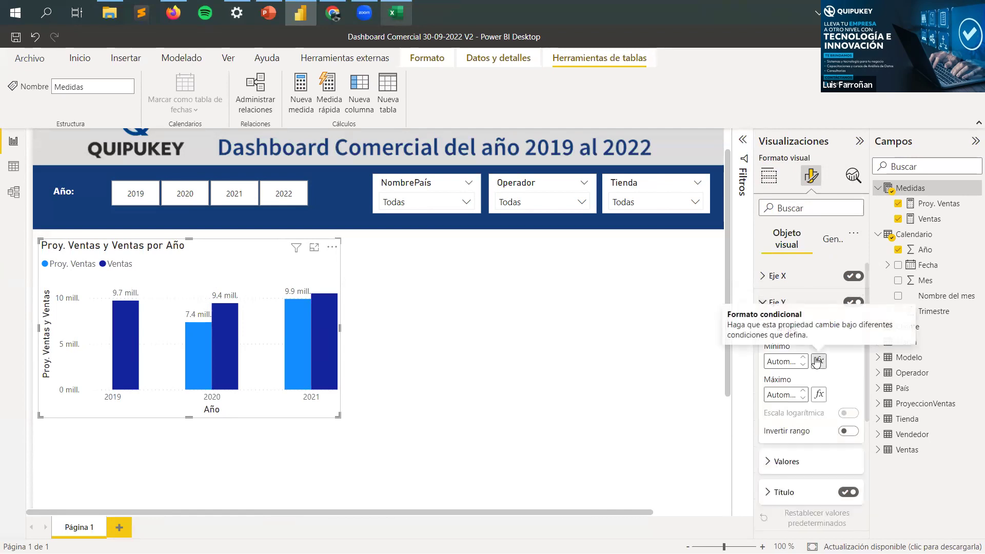
scroll(817, 370, "down", 1)
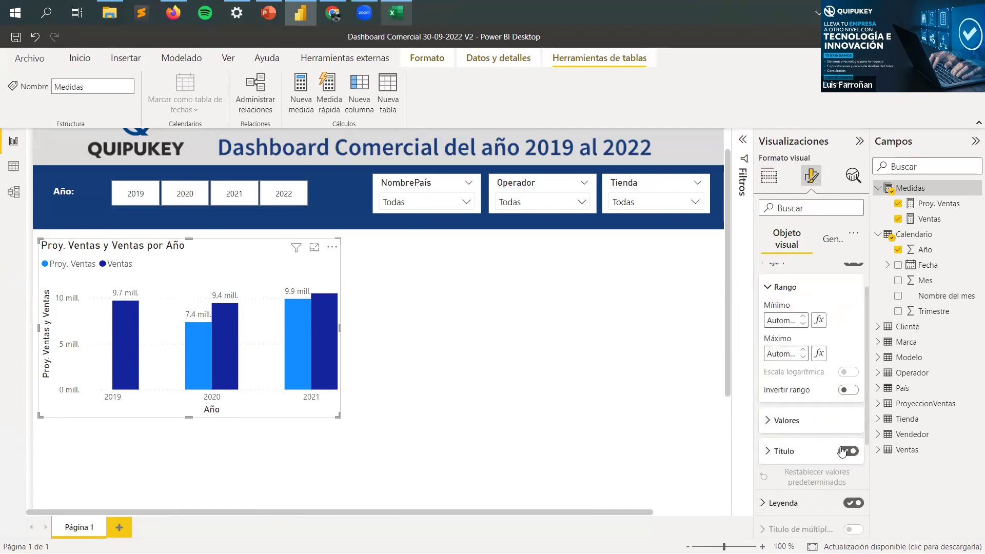
left_click(846, 451)
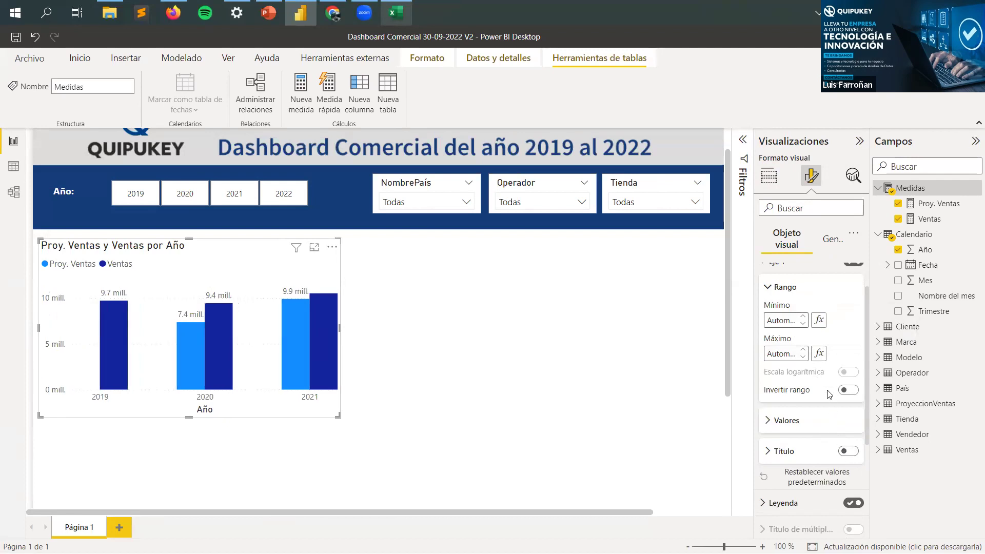
Step: Turn off the X axis title of the sales chart
scroll(830, 395, "up", 1)
left_click(777, 276)
scroll(816, 385, "down", 2)
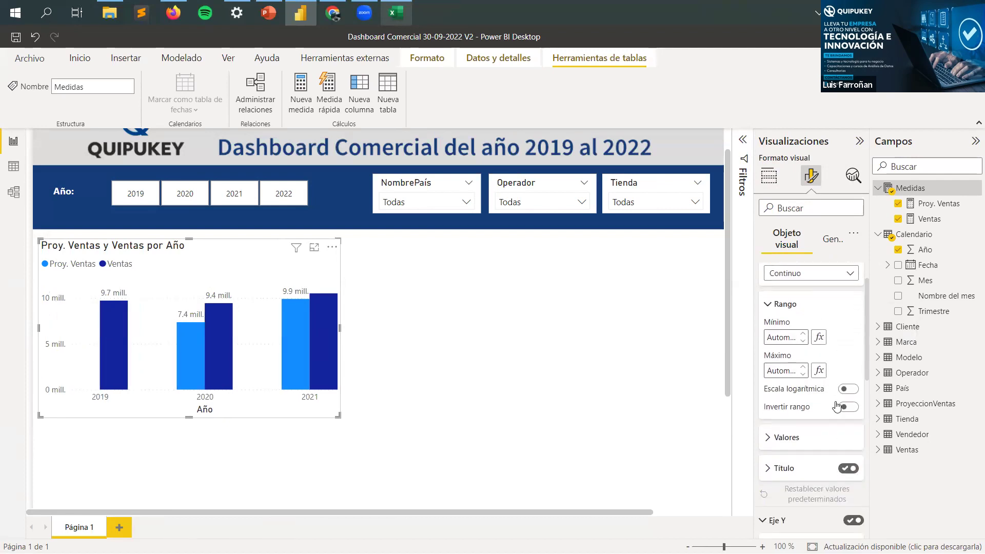
left_click(849, 469)
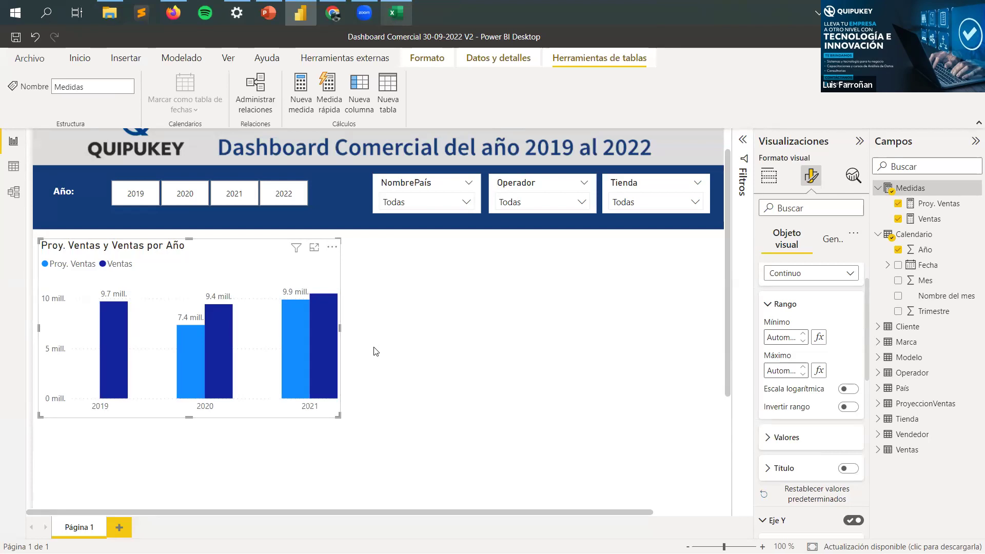
Step: Switch to Excel and close the Libro1 workbook
left_click(399, 18)
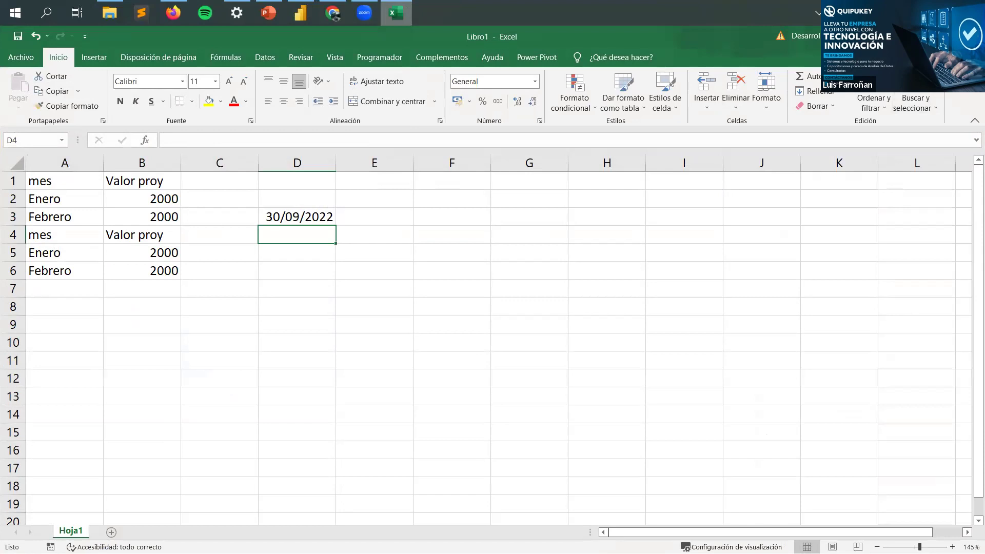
key("alt+F4")
left_click(536, 366)
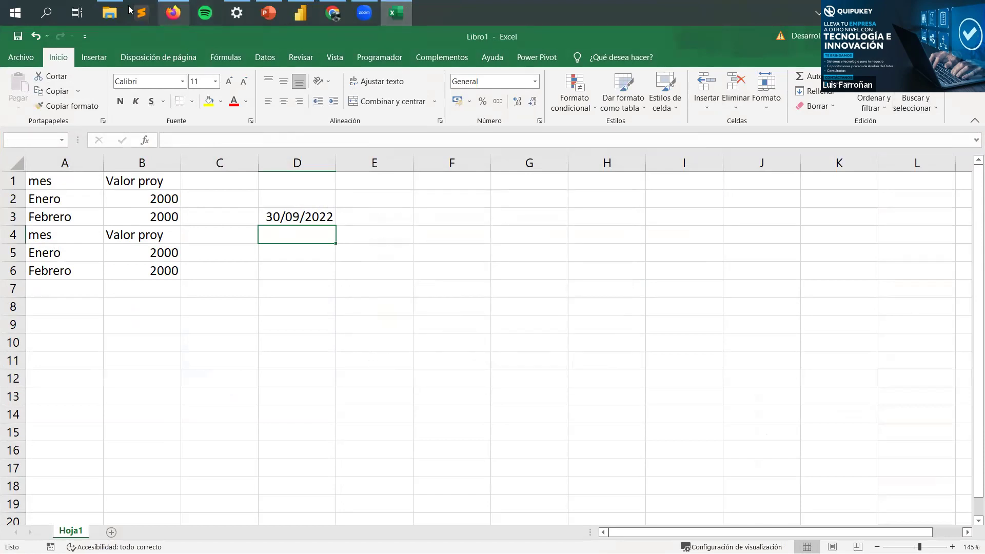
Step: Open Paleta de Colores.xlsx from the Caso Práctico - CIP folder and copy the colour code #293F76 from cell B2
key("alt+Tab")
left_click(465, 128)
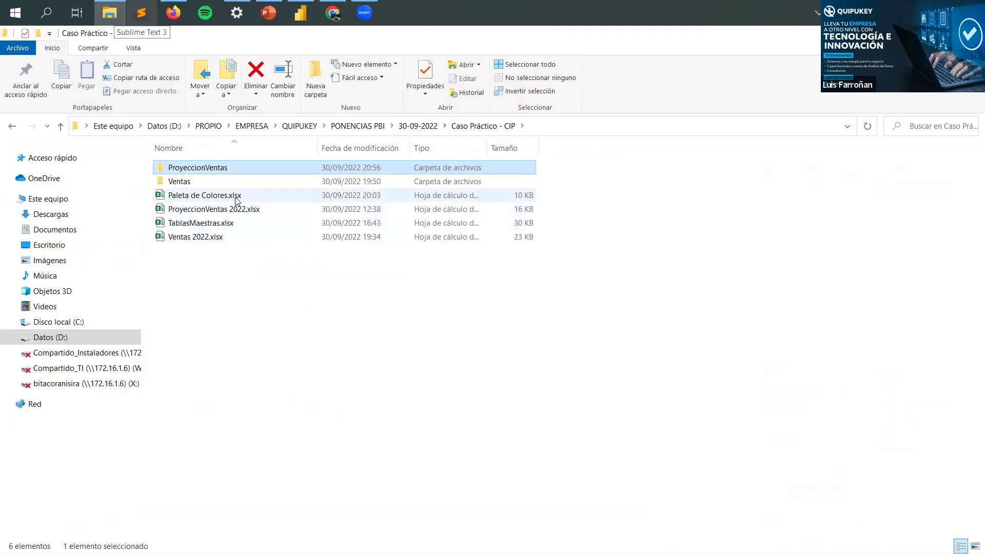
double_click(232, 195)
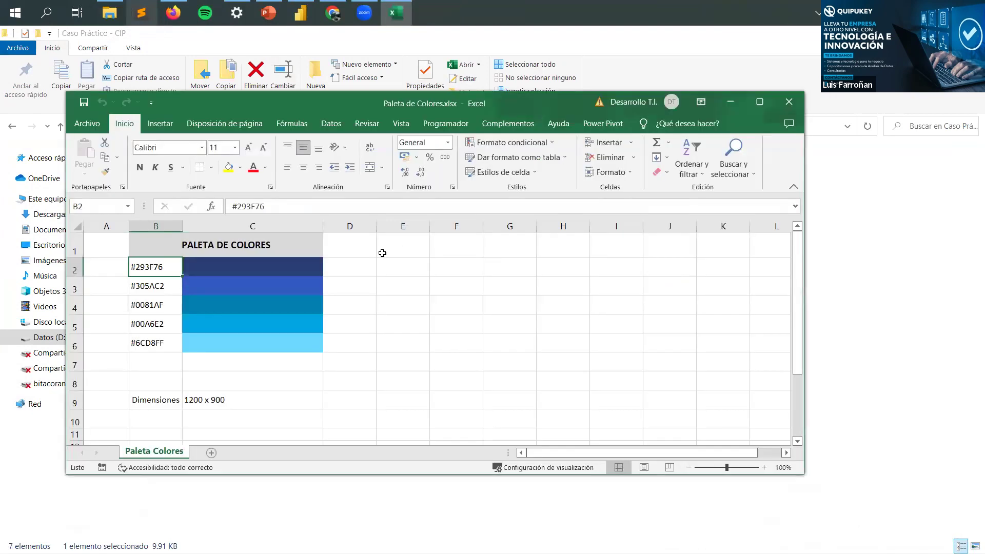
left_click(205, 291)
left_click(162, 268)
left_click_drag(264, 206, 229, 206)
left_click(399, 11)
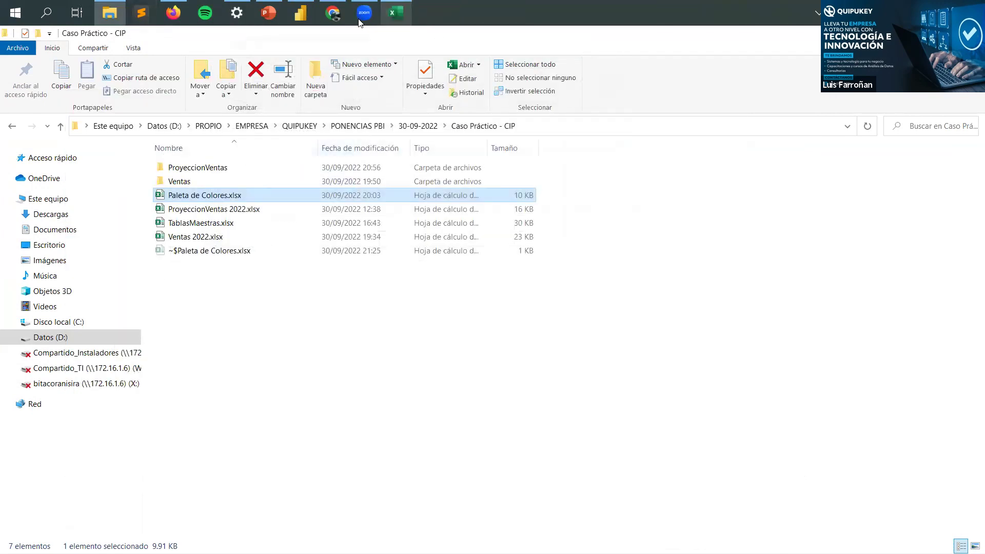
Step: Switch back to Power BI Desktop, collapse the axis settings and expand the column colour options of the sales chart
left_click(300, 12)
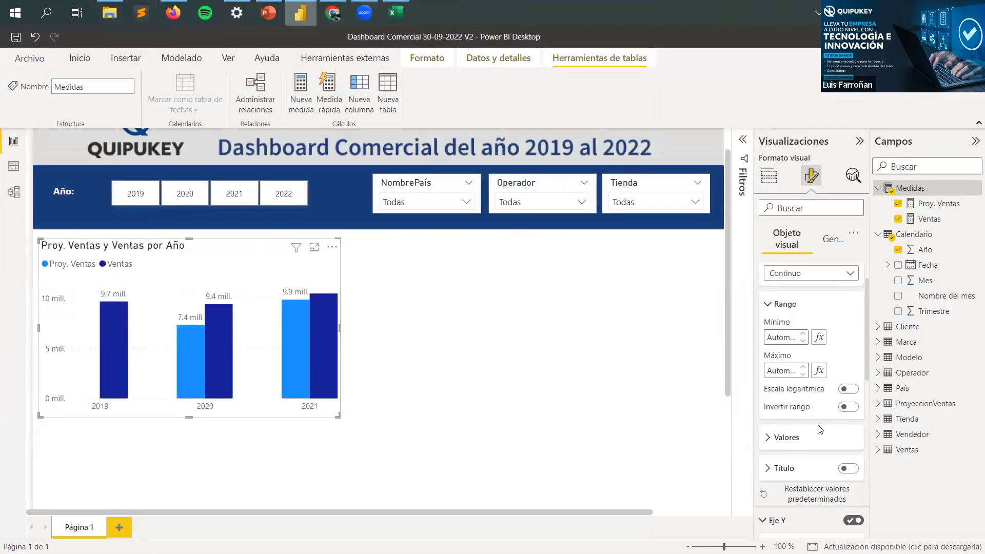
left_click(785, 304)
scroll(842, 370, "up", 1)
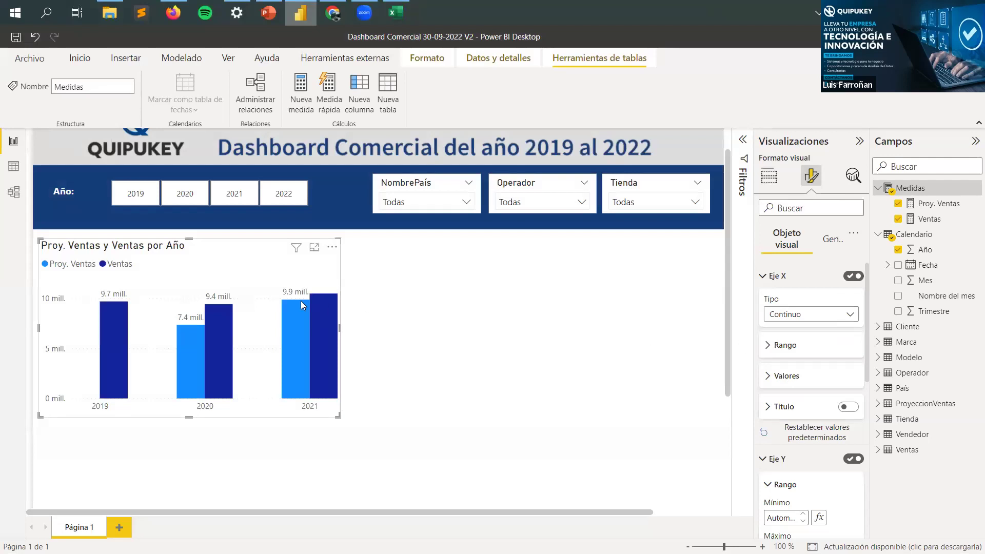
left_click(777, 280)
left_click(768, 306)
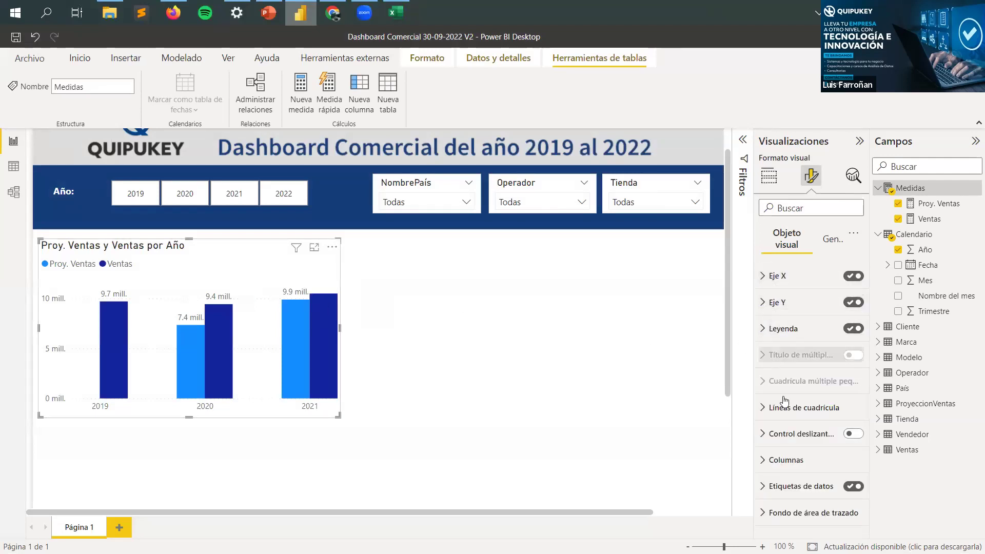
left_click(777, 460)
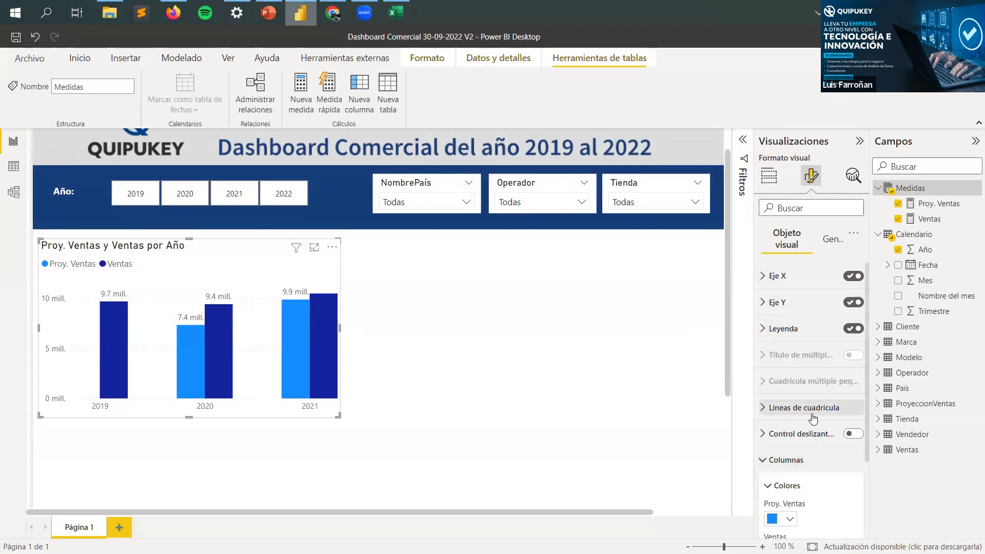
scroll(777, 436, "down", 2)
left_click(788, 439)
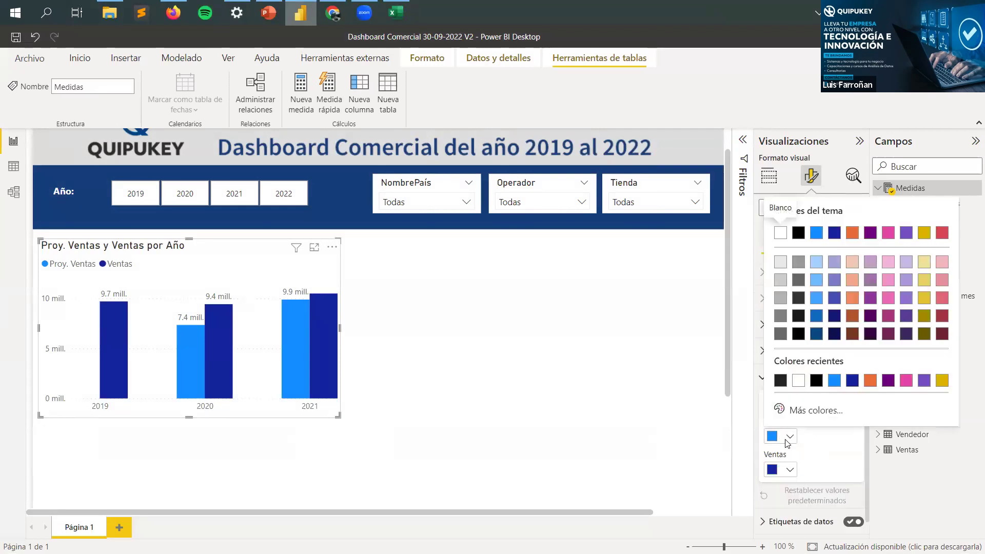
left_click(790, 471)
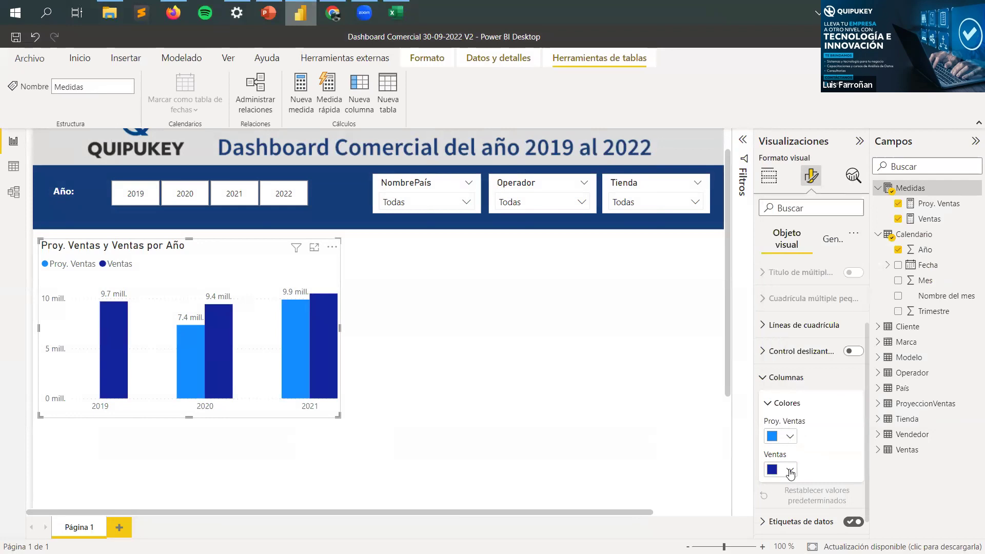
left_click(790, 471)
left_click(803, 444)
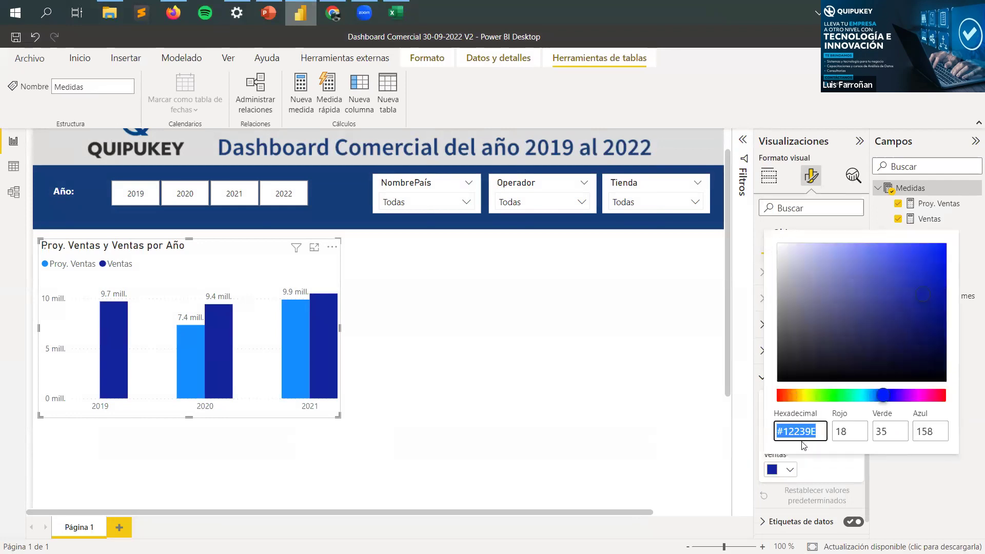
left_click(821, 473)
left_click(791, 470)
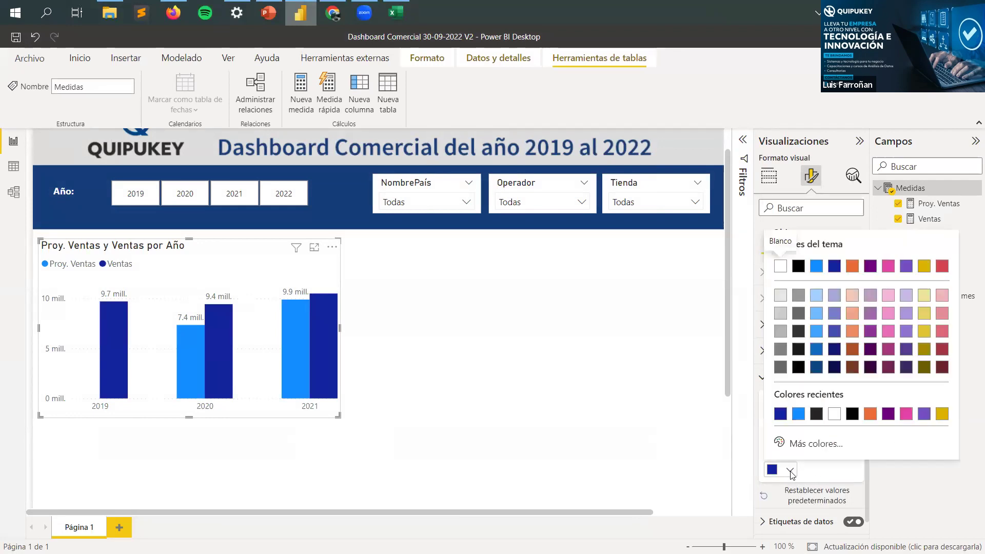
left_click(816, 477)
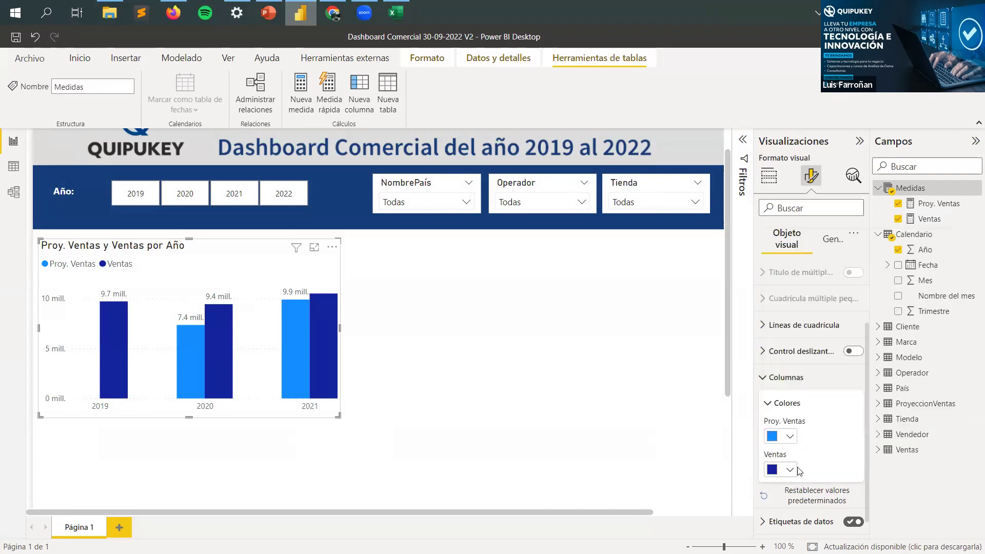
Step: Set the Ventas column colour to the custom hexadecimal value #293F76
left_click(793, 471)
left_click(814, 444)
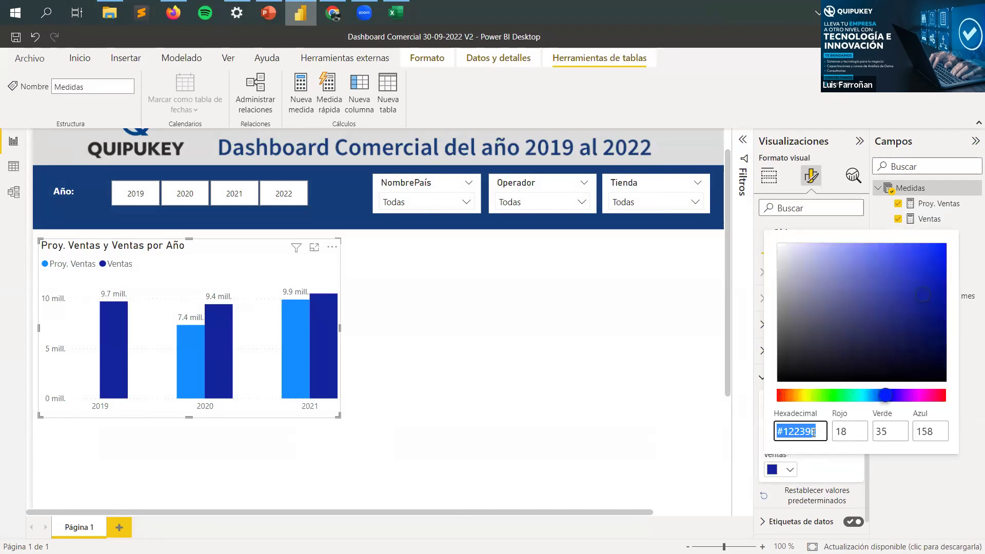
left_click(816, 431)
left_click_drag(816, 431, 775, 431)
type("#293F76")
left_click(822, 468)
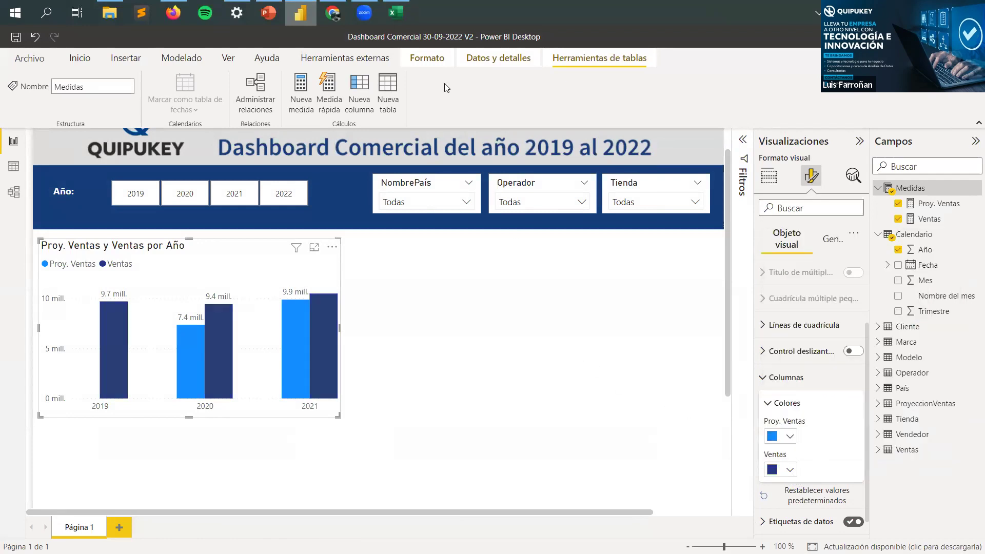
Step: Switch to the Paleta de Colores workbook in Excel and copy the colour code #00A6E2 from cell B5
left_click(401, 5)
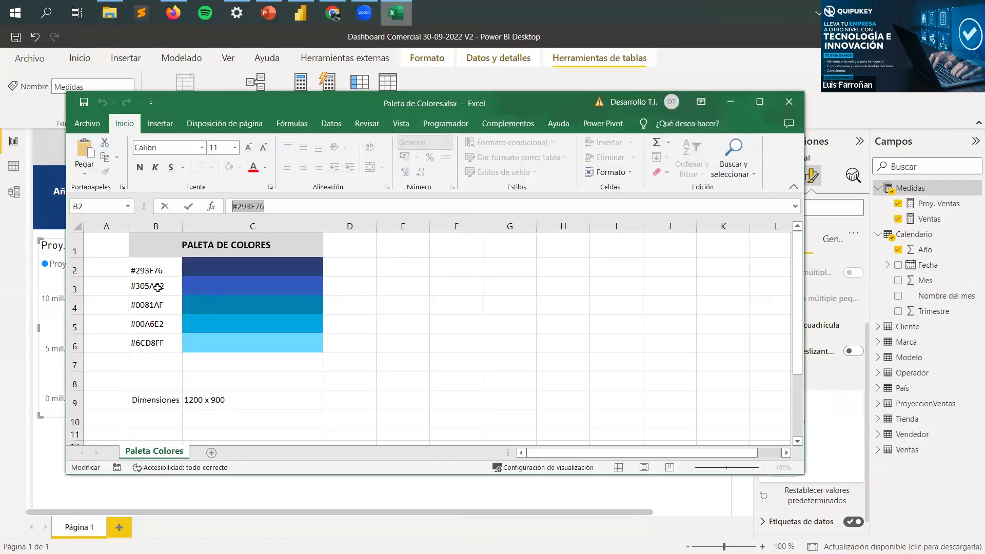
left_click(157, 322)
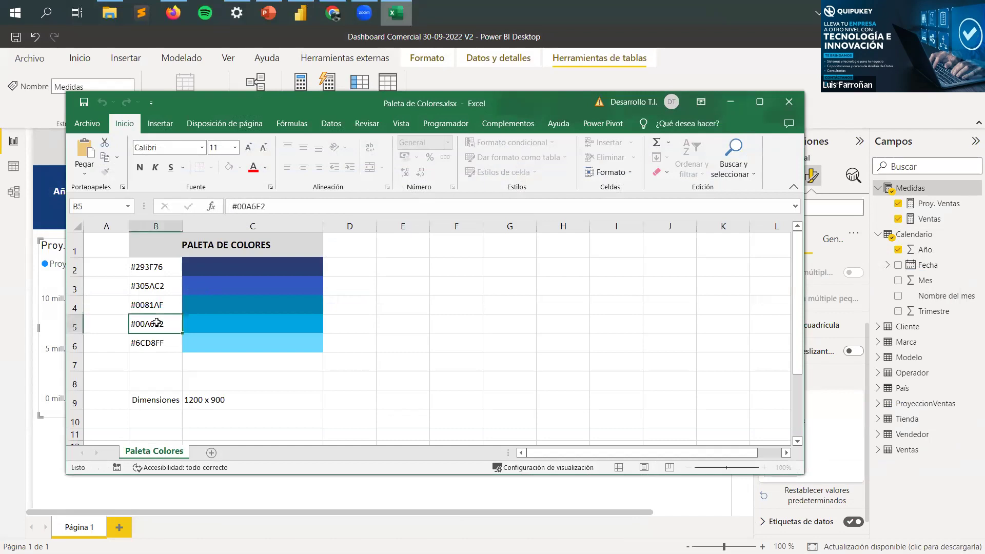
double_click(239, 207)
key("ctrl+c")
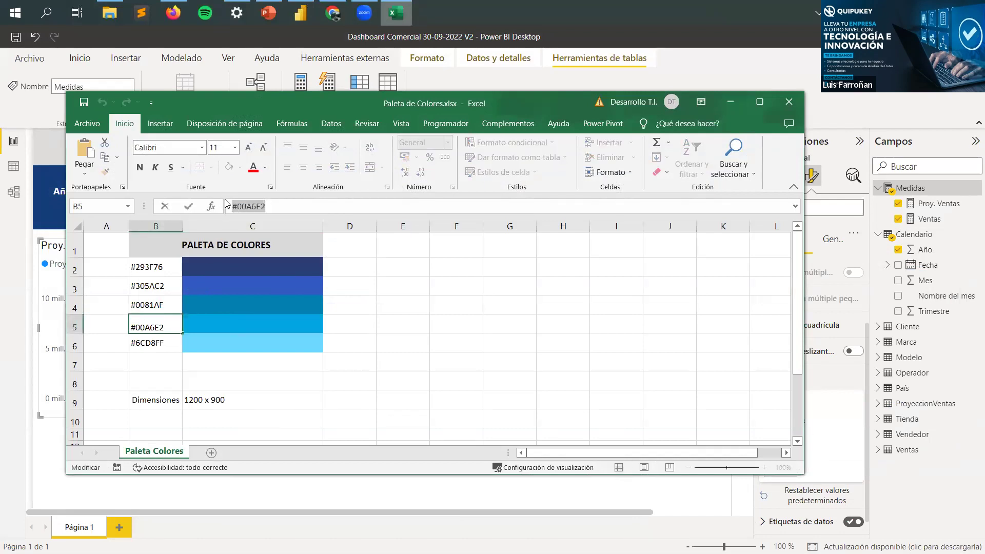
Step: Return to Power BI Desktop and set the Proy. Ventas column colour to the custom hexadecimal value #00A6E2
left_click(396, 20)
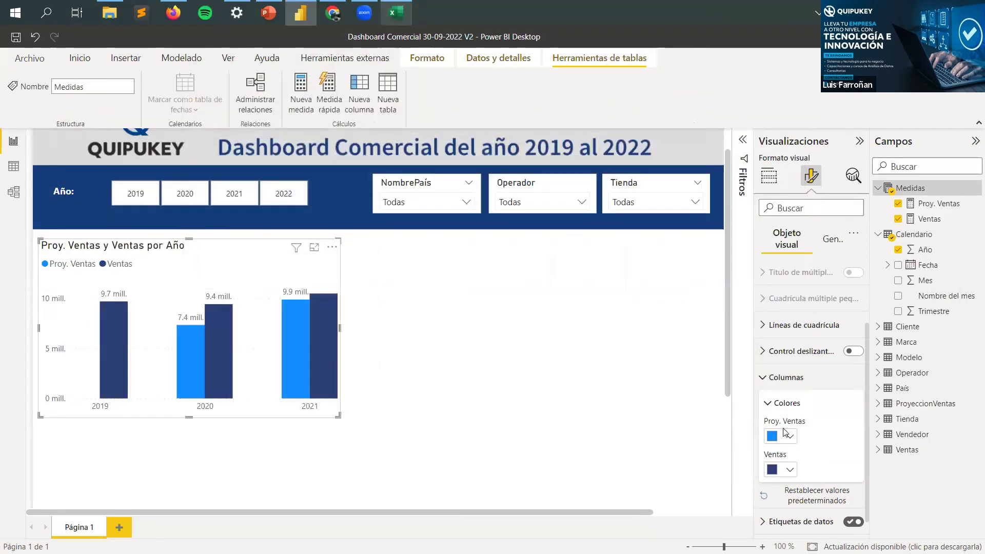
left_click(784, 436)
left_click(791, 410)
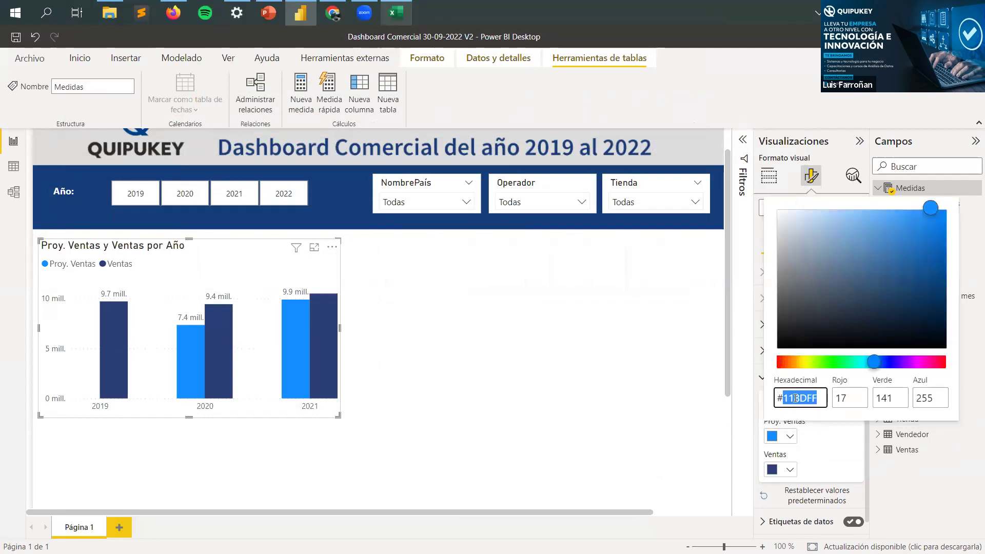
key("ctrl+v")
left_click(810, 440)
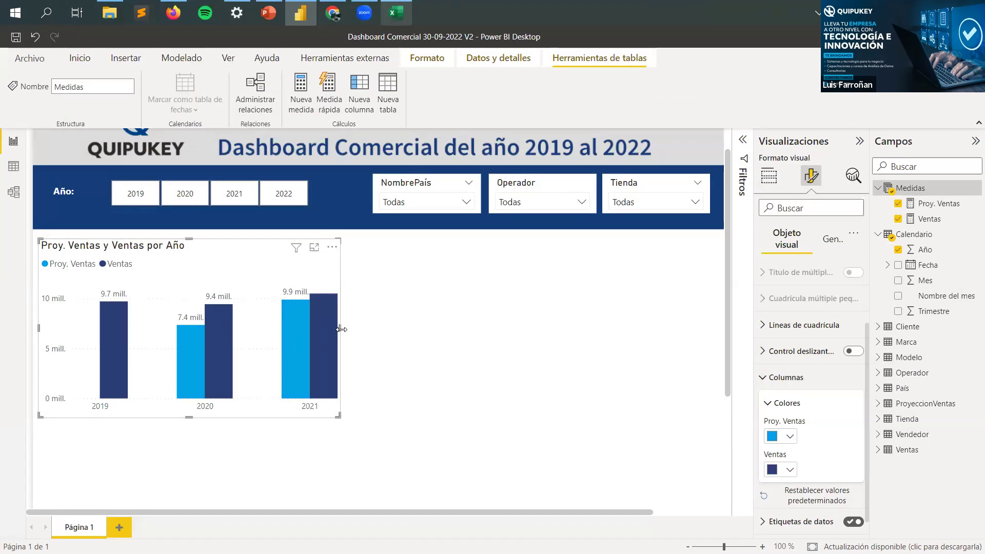
Step: Narrow the sales and projected sales column chart slightly from its outer edge
left_click_drag(333, 331, 330, 329)
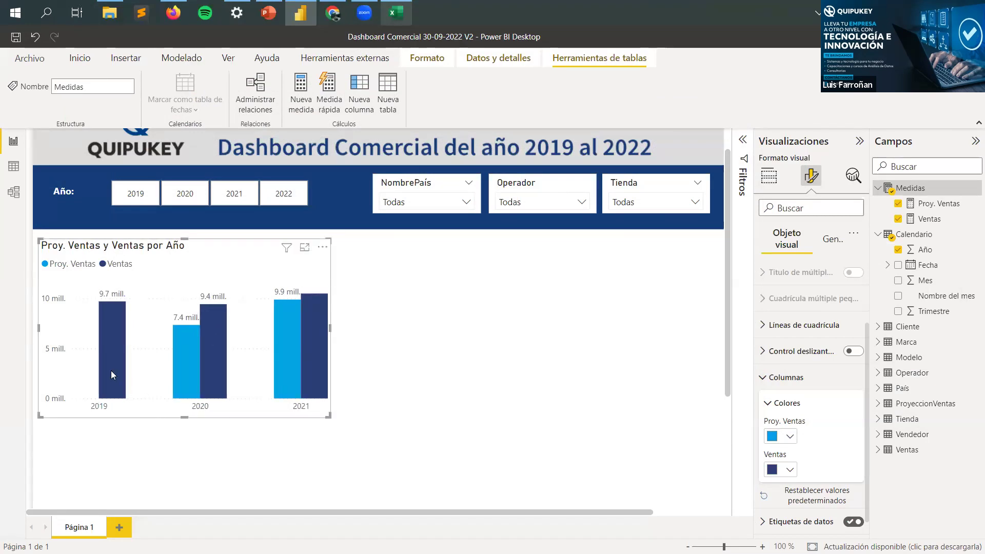
left_click(429, 333)
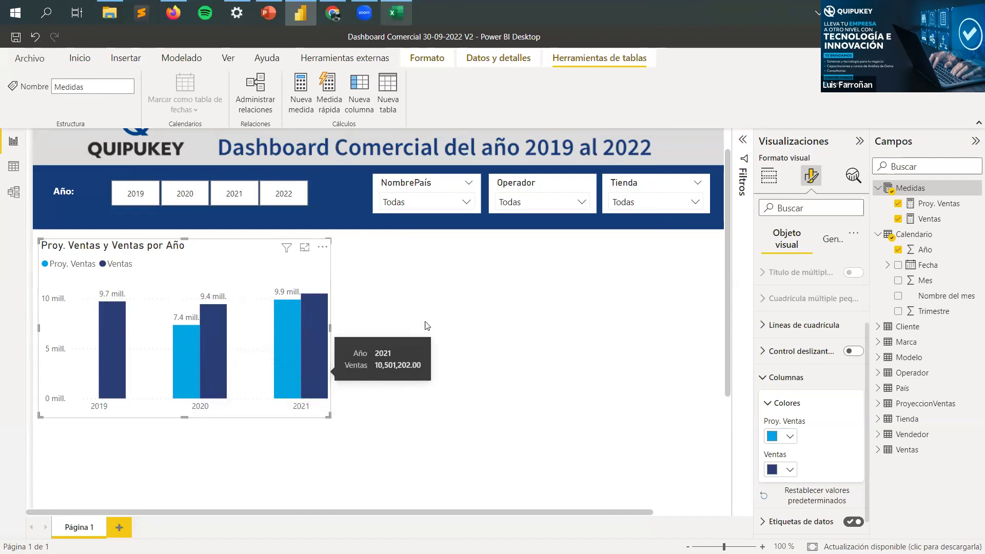
left_click(190, 247)
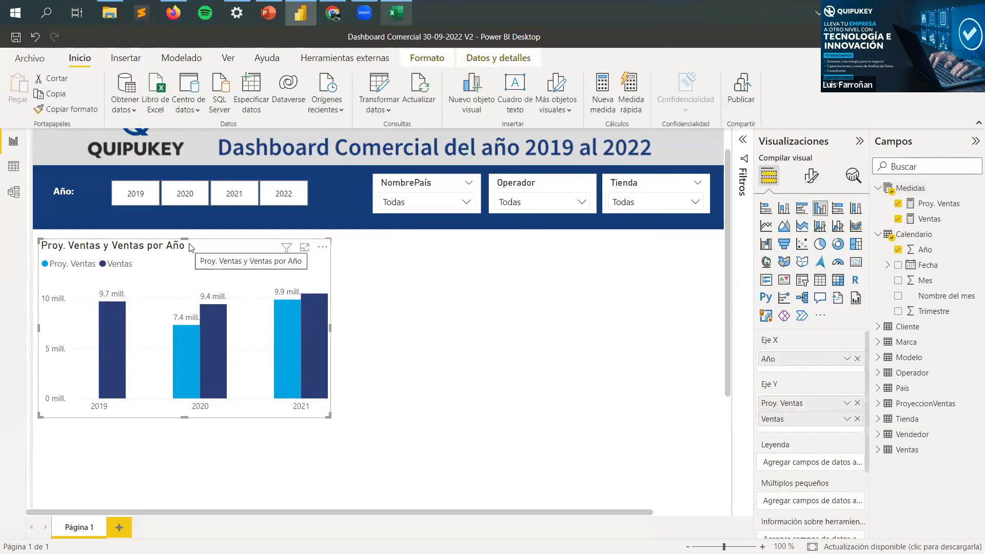
left_click(374, 271)
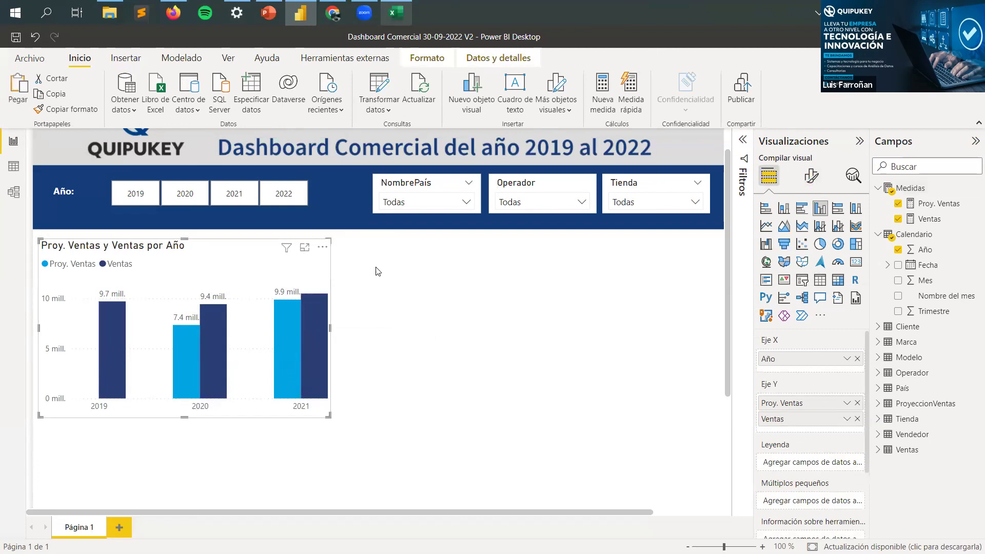
Step: Duplicate the sales and projected sales chart and place the copy beside the original
left_click(172, 259)
key("ctrl+c")
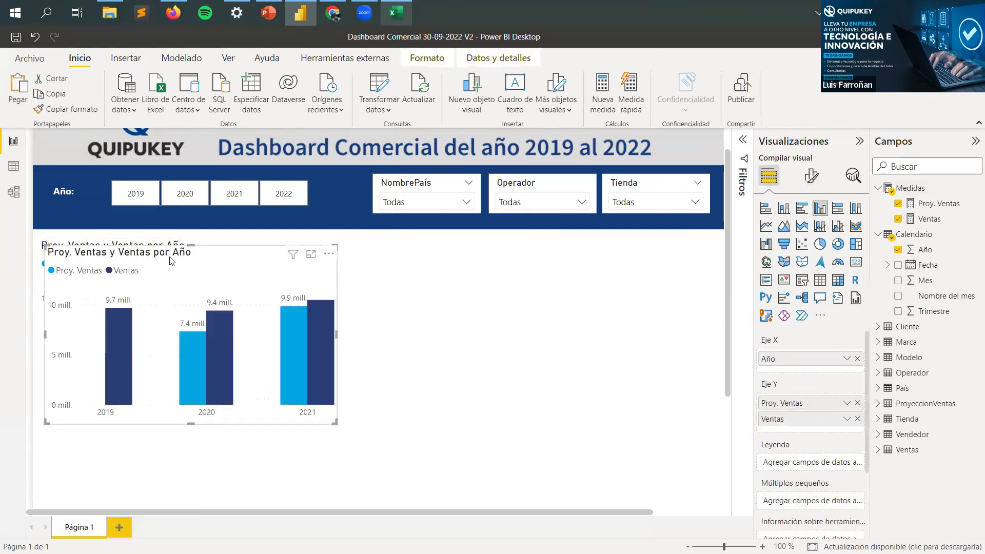
key("ctrl+v")
Step: Turn on the shadow effect (Sombra) for the original sales and projected sales chart
left_click(267, 247)
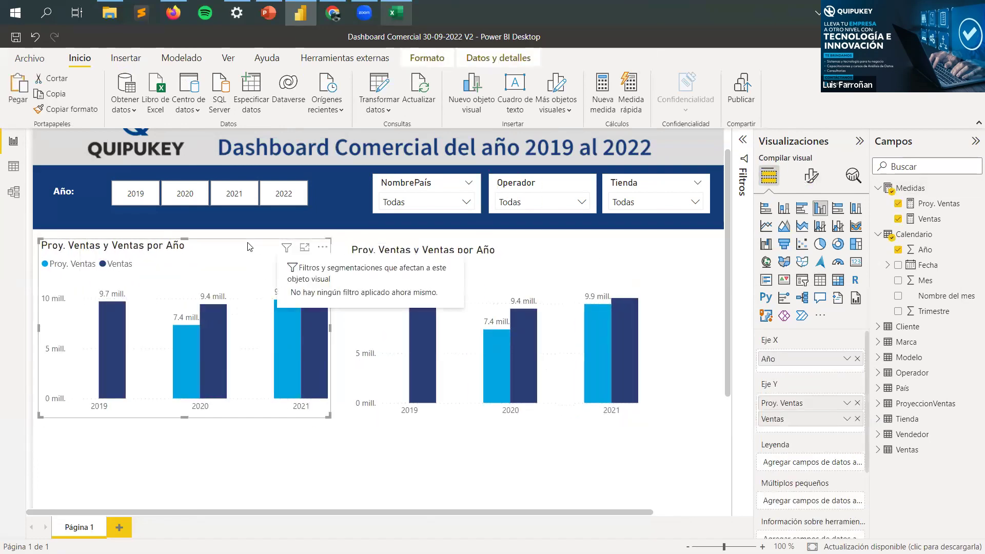
left_click(811, 177)
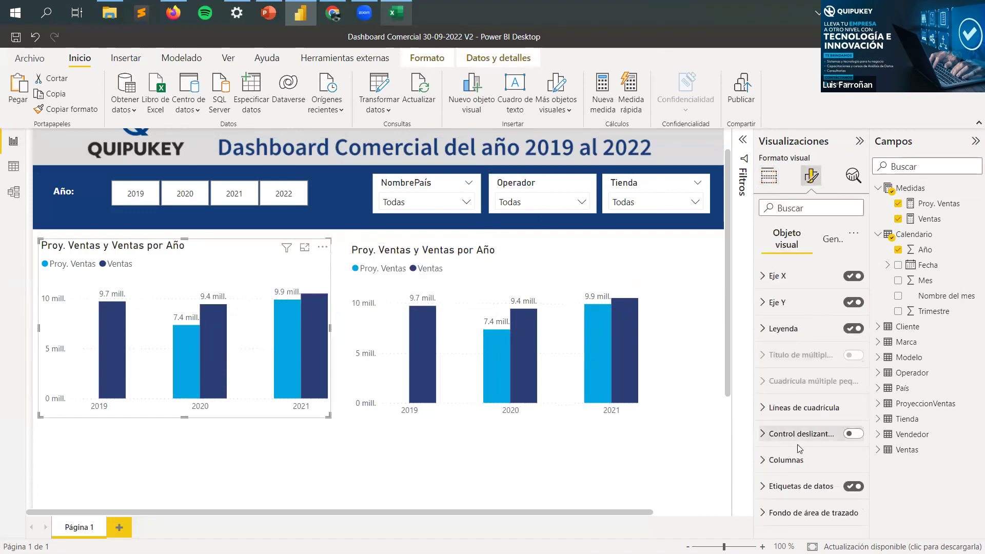
left_click(830, 241)
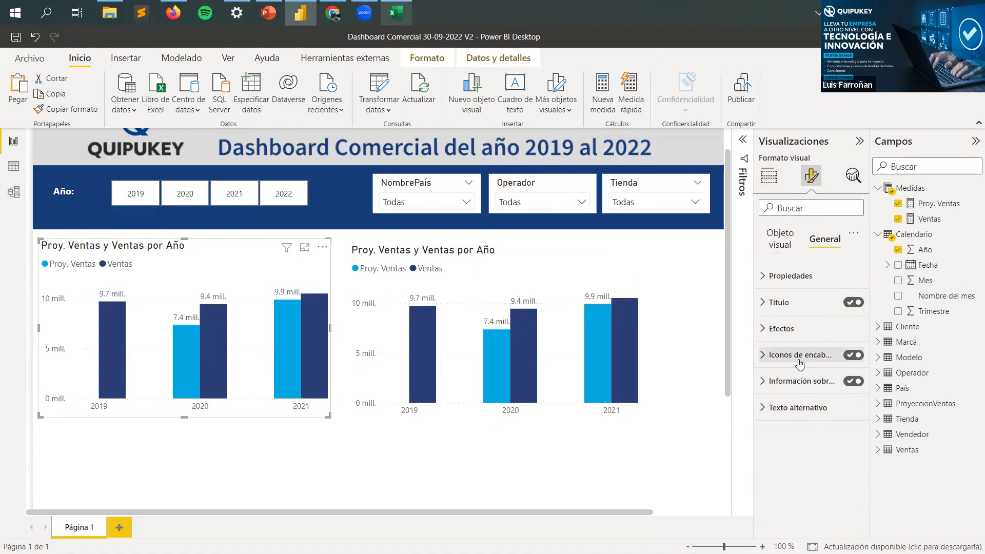
left_click(795, 331)
left_click(847, 490)
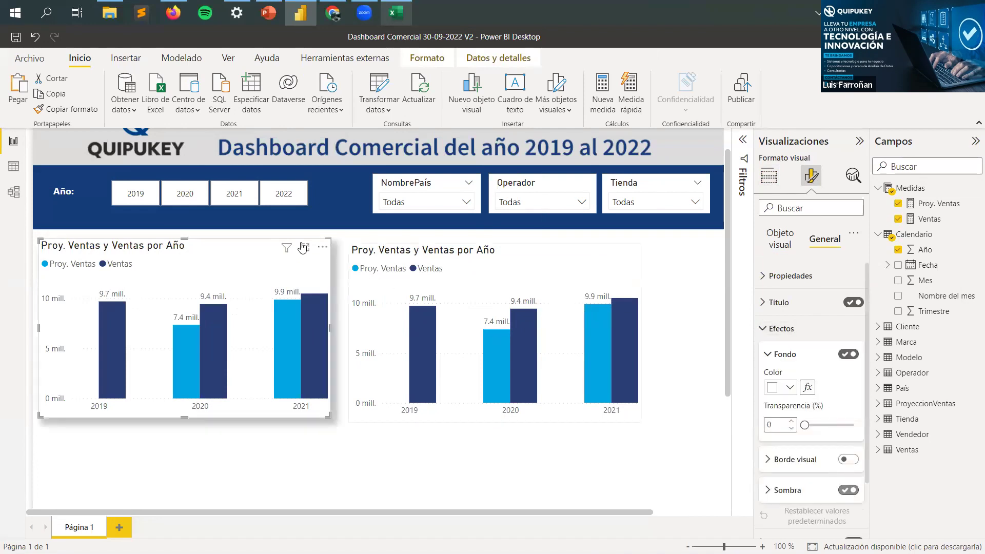
Step: Narrow the original chart further and move the copy next to it, aligned with its upper edge
left_click_drag(330, 328, 307, 328)
left_click(422, 252)
left_click_drag(422, 251, 393, 250)
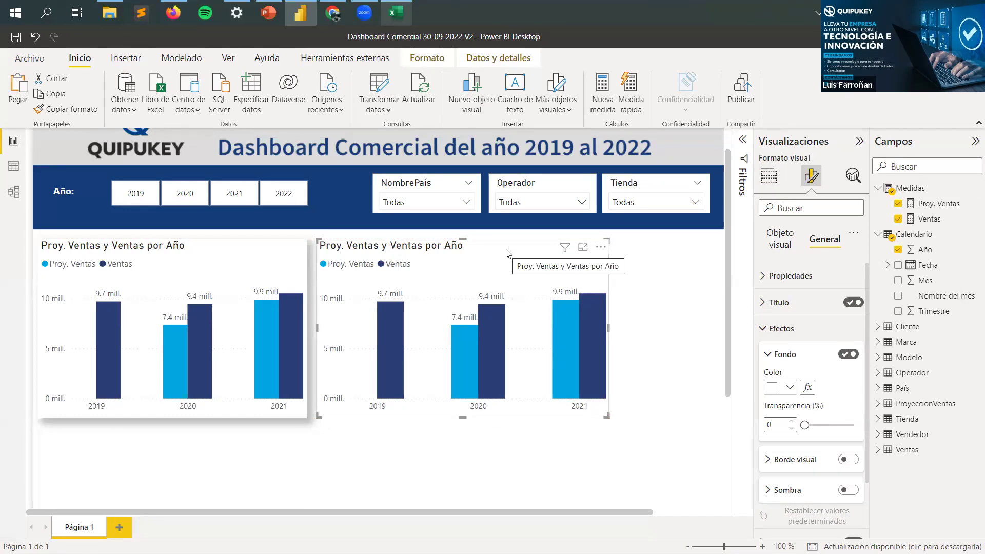
Step: Remove the Proy. Ventas, Ventas and Año fields from the copied chart
left_click(781, 328)
left_click(781, 239)
left_click(769, 177)
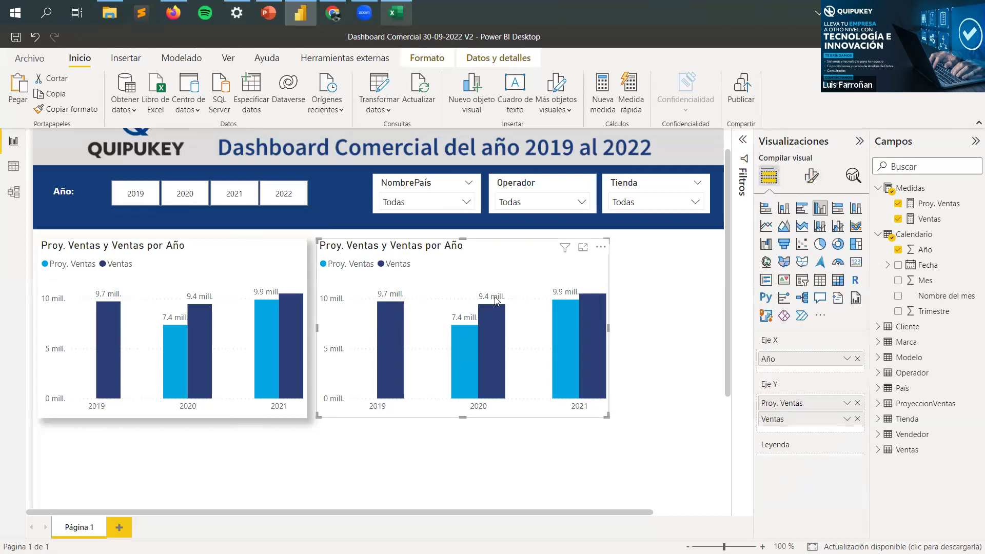
left_click(857, 404)
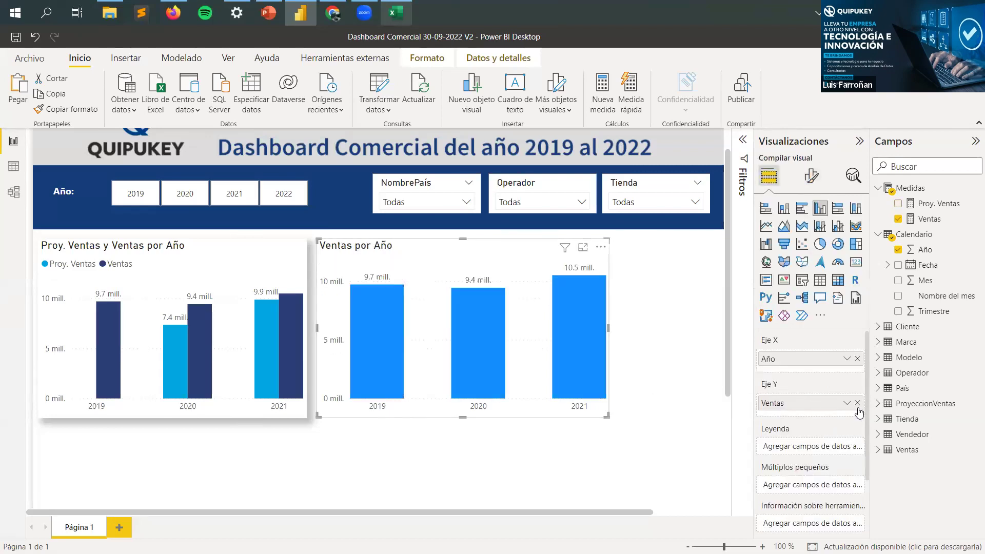
left_click(857, 403)
left_click(857, 360)
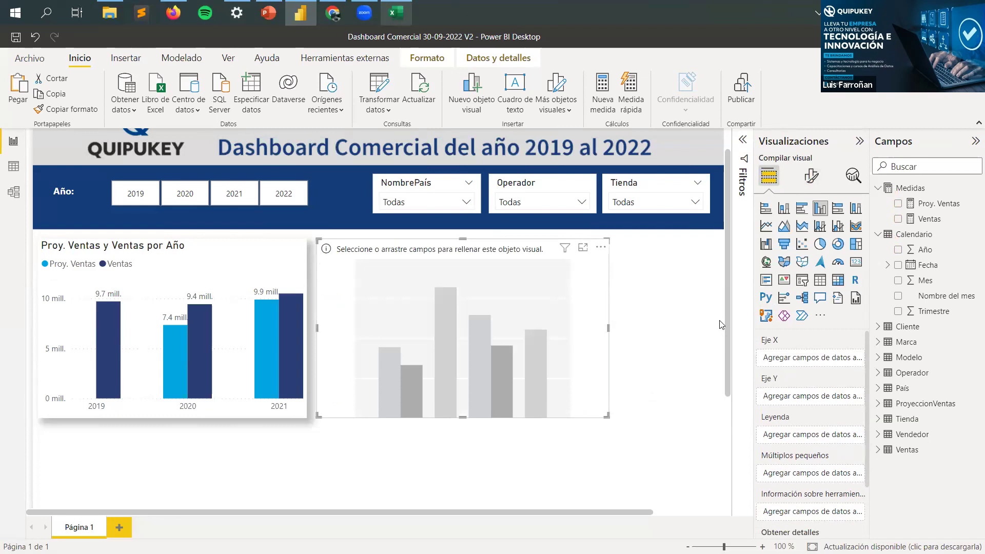
Step: Convert the emptied chart to a clustered bar chart with NombrePaís on the Y axis and Ventas on the X axis
left_click(802, 208)
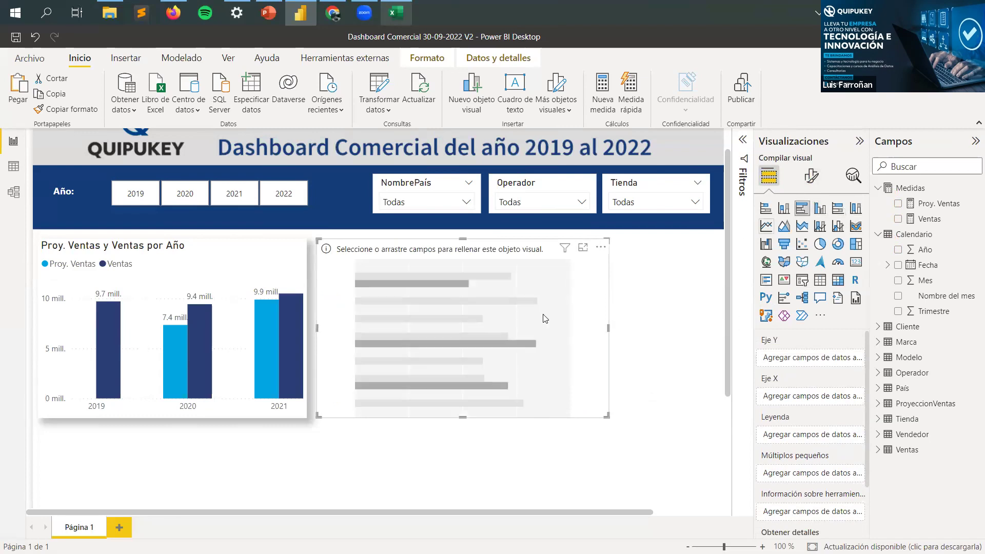
left_click(877, 390)
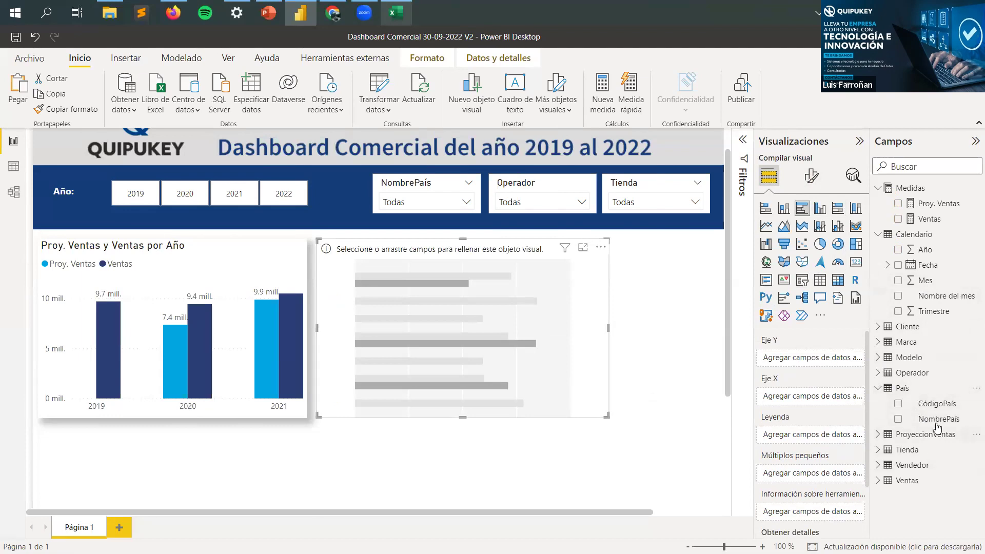
left_click_drag(938, 425, 830, 369)
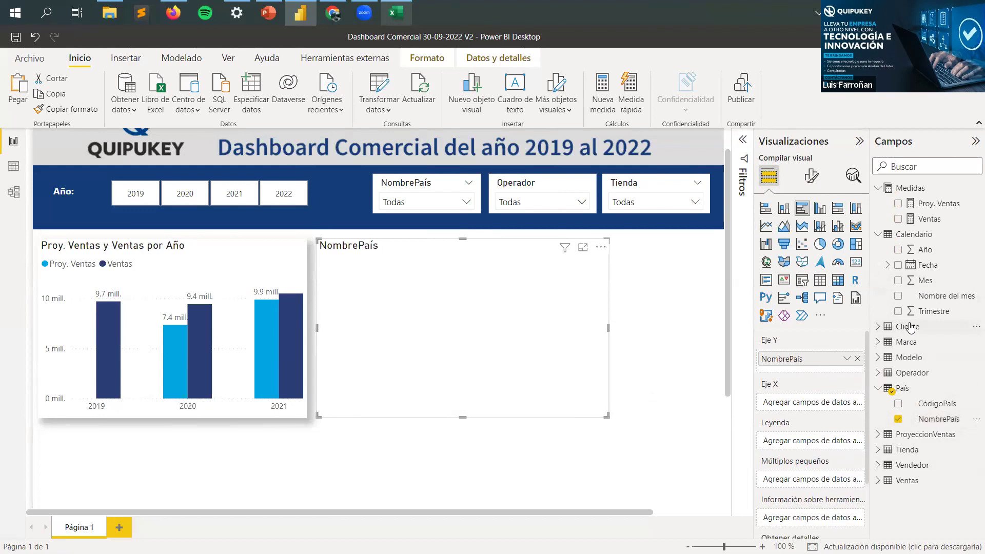
left_click_drag(939, 219, 837, 403)
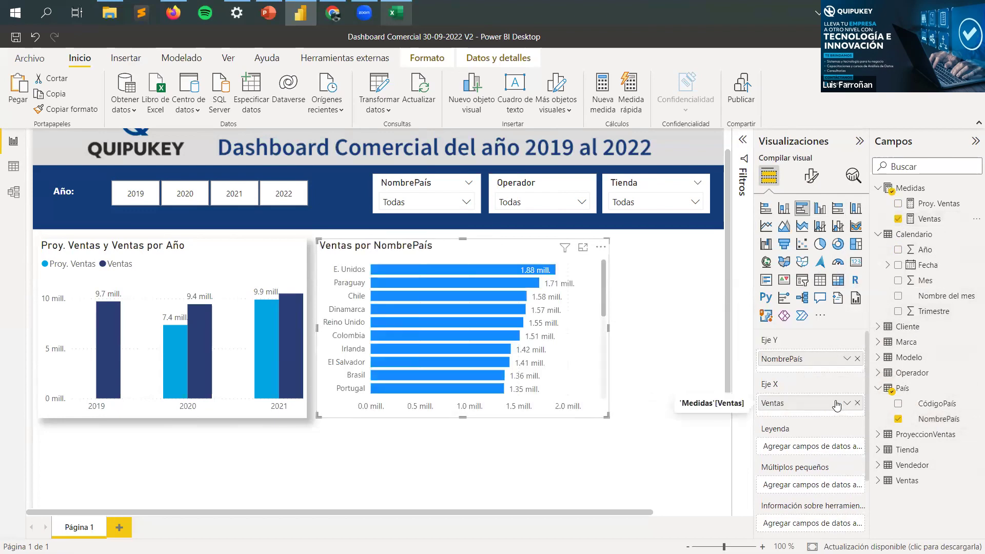
Step: Review the countries in the new bar chart and narrow it to about the width of the sales-by-year chart
scroll(518, 352, "down", 3)
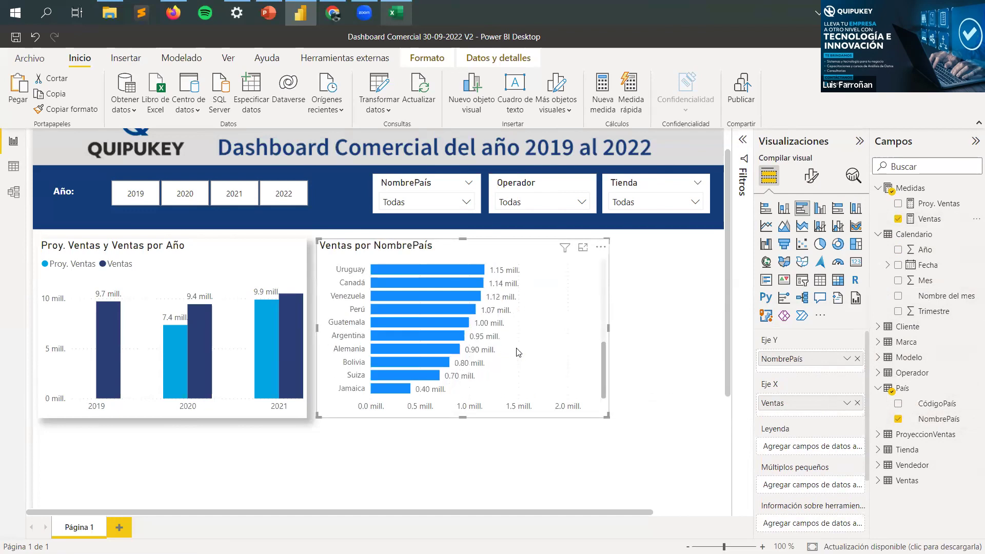
scroll(518, 353, "up", 3)
scroll(518, 353, "down", 3)
scroll(518, 353, "up", 3)
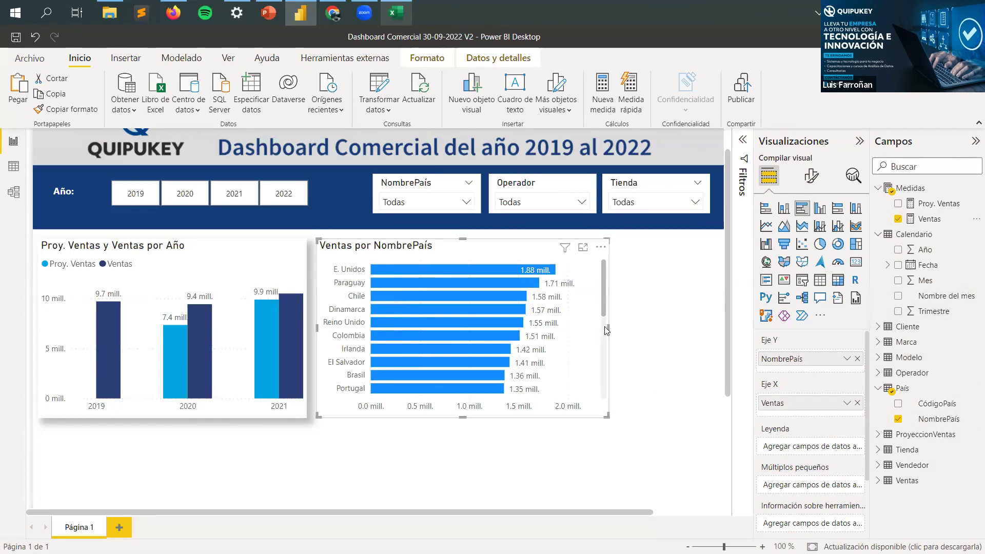
left_click_drag(607, 326, 554, 363)
left_click_drag(615, 512, 687, 513)
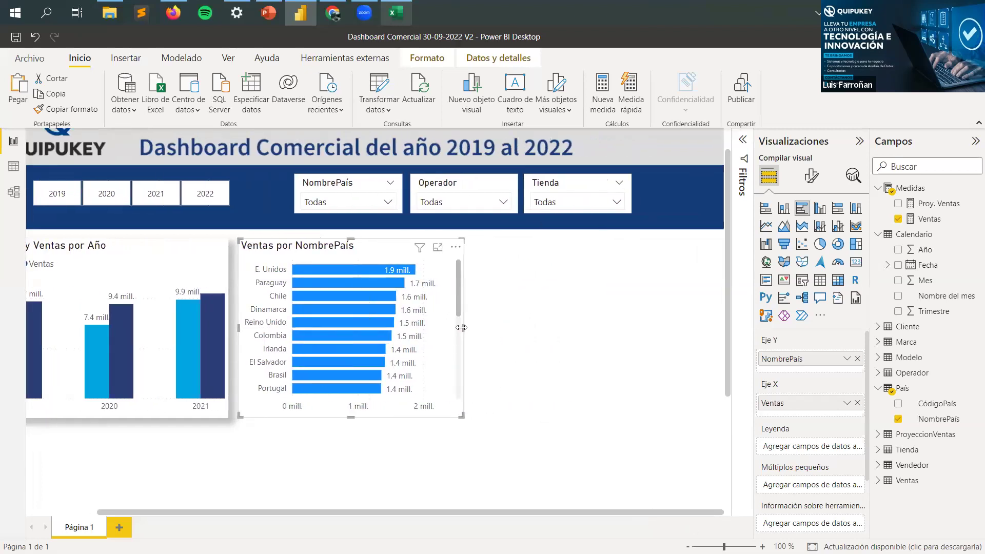
left_click_drag(487, 335, 506, 332)
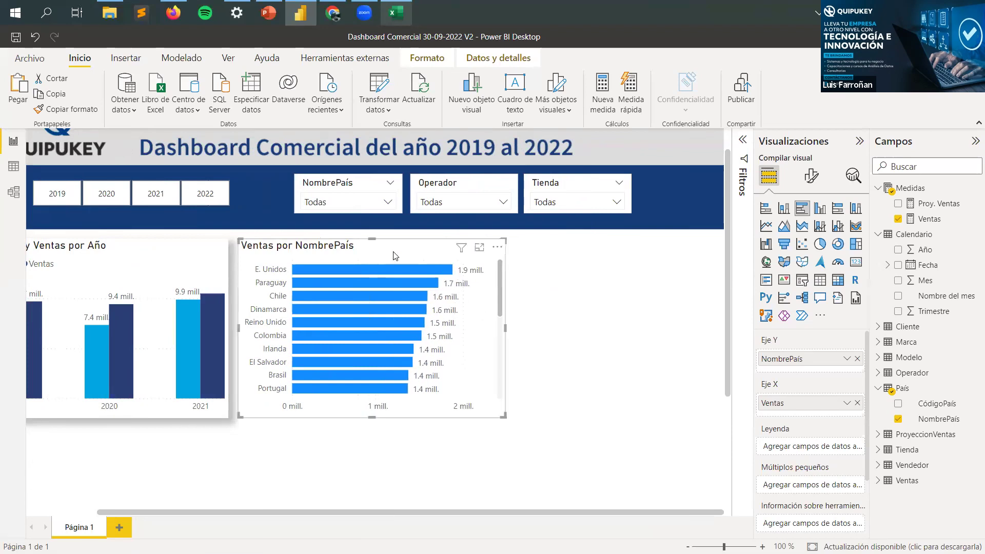
Step: Open the filters of the country bar chart and set the NombrePaís filter type to Top N
left_click(747, 144)
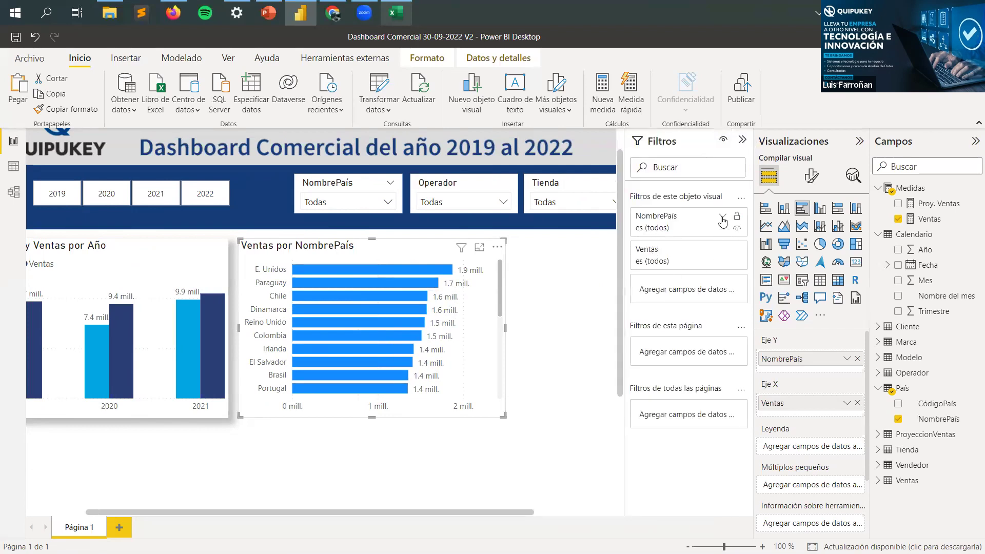
left_click(722, 219)
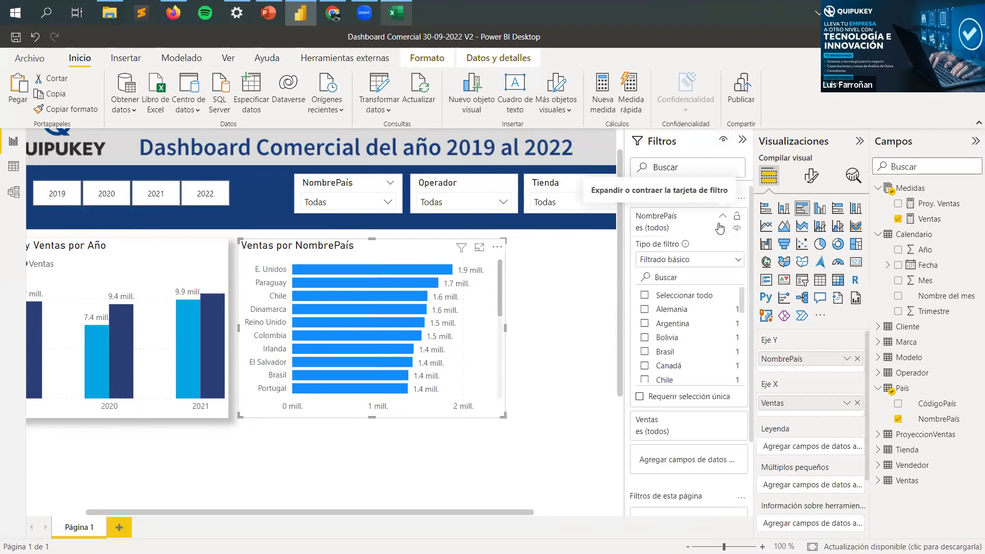
left_click(710, 260)
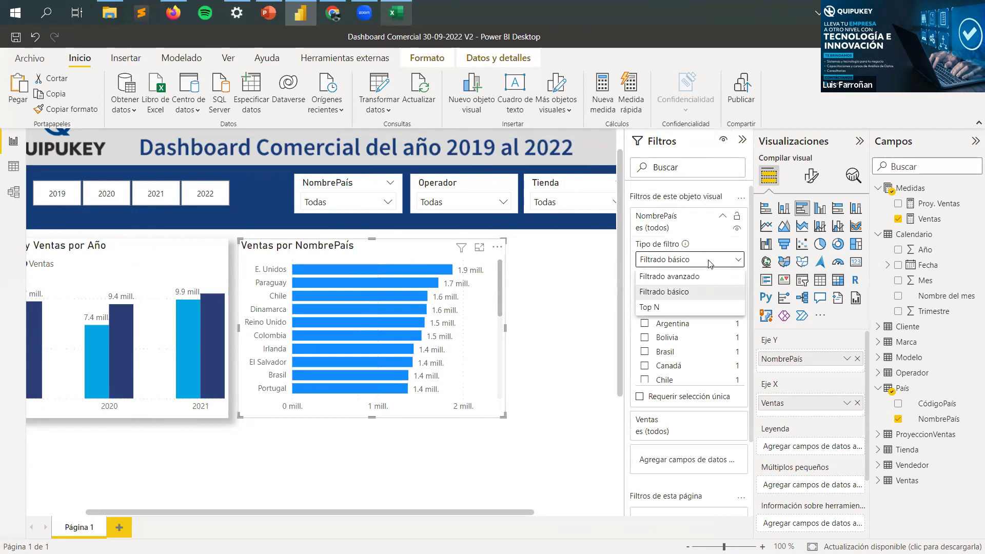
left_click(664, 216)
left_click(721, 219)
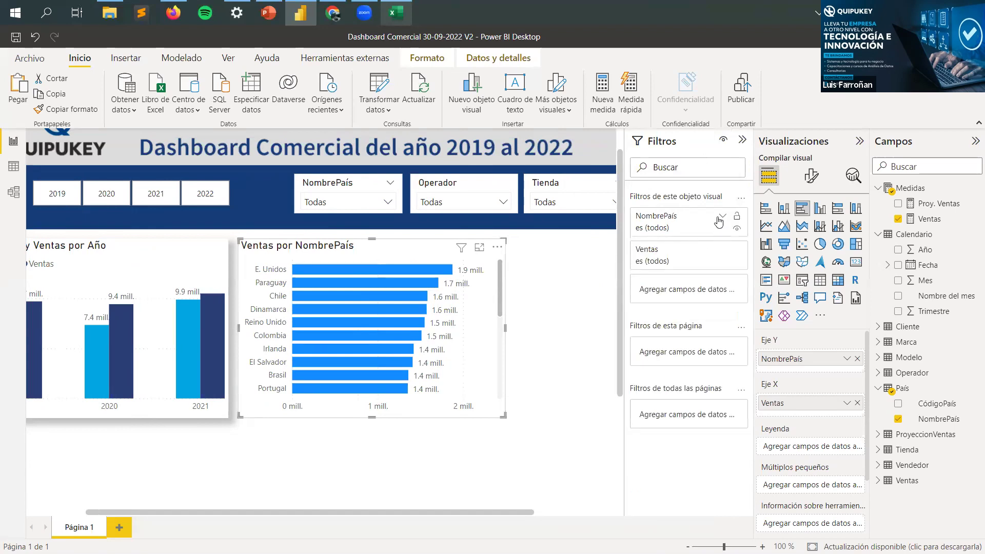
left_click(722, 218)
left_click(673, 260)
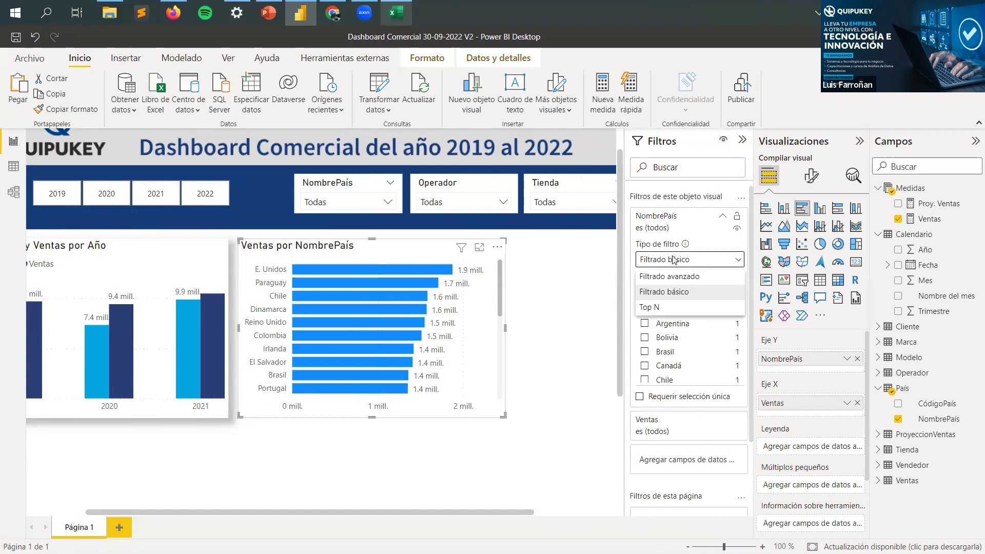
left_click(657, 307)
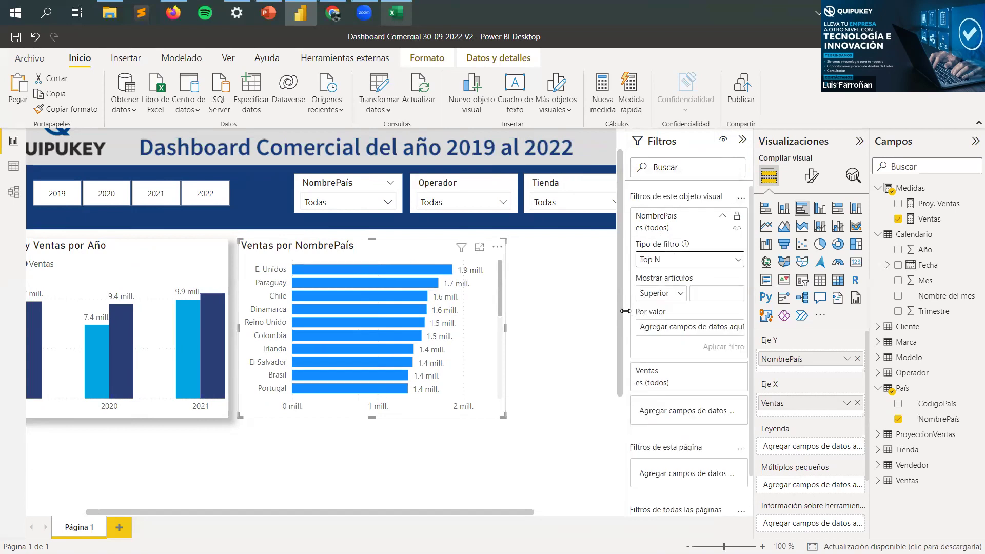
Step: Set the NombrePaís Top N filter to show the Superior 5 items
left_click(679, 296)
left_click(679, 296)
left_click(679, 296)
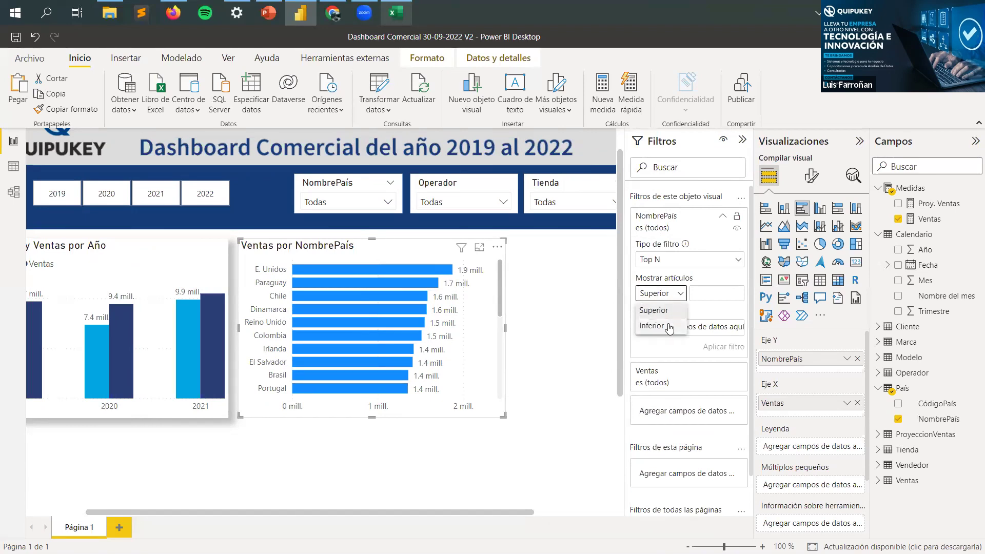
left_click(707, 293)
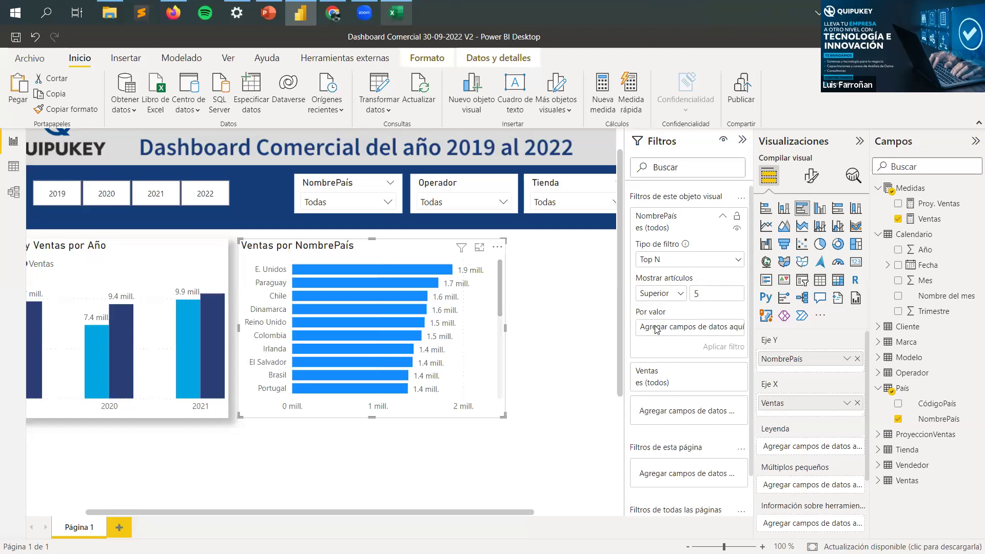
Step: Rank the NombrePaís Top N filter by the Ventas measure and apply it to the country bar chart
left_click_drag(929, 219, 695, 334)
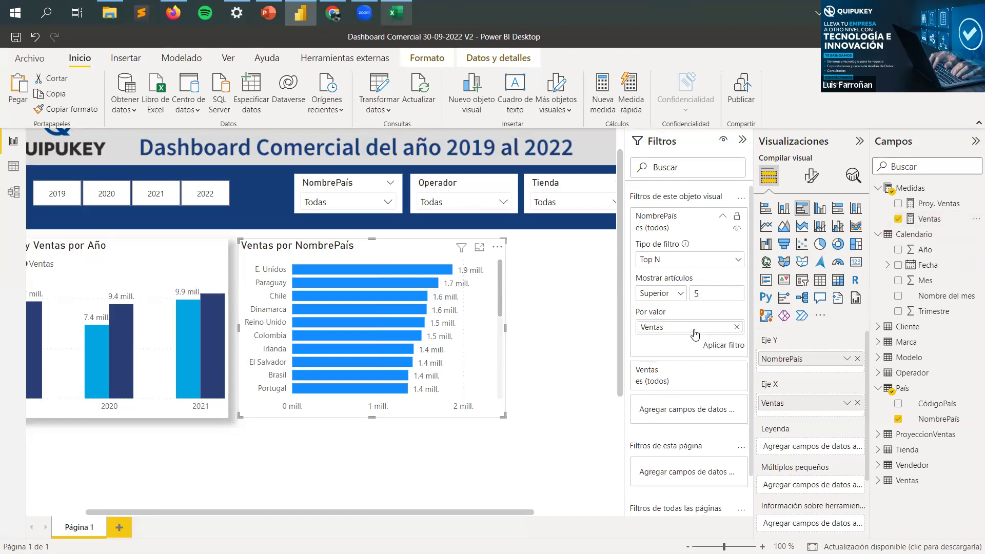
left_click(726, 346)
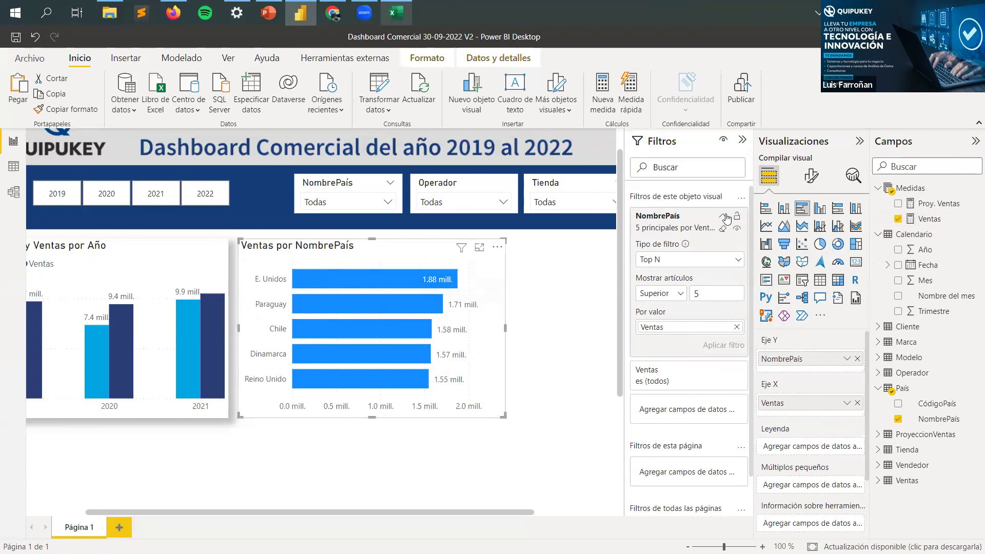
left_click(724, 216)
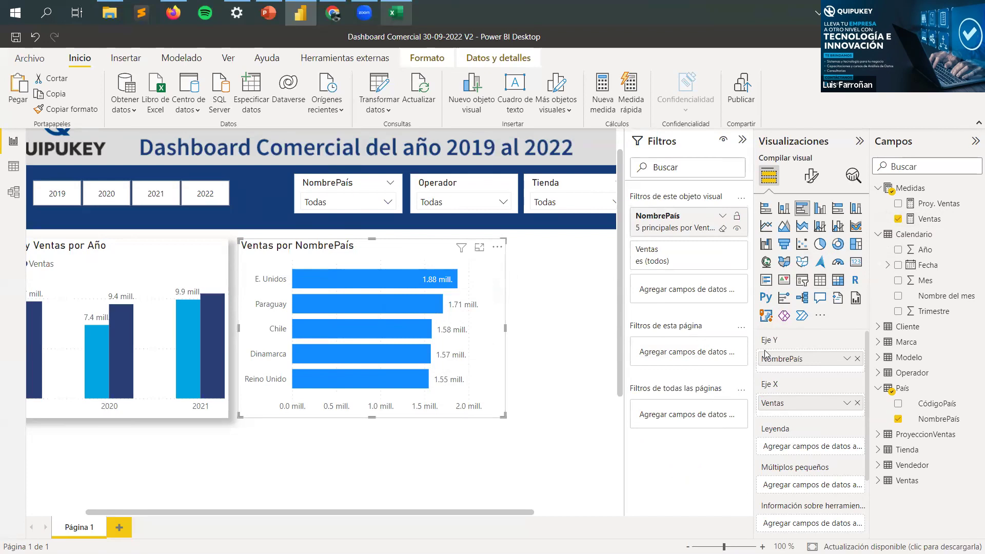
Step: Recolour the country chart's bars with the palette's light blue used for Proy. Ventas in the yearly chart
left_click(811, 175)
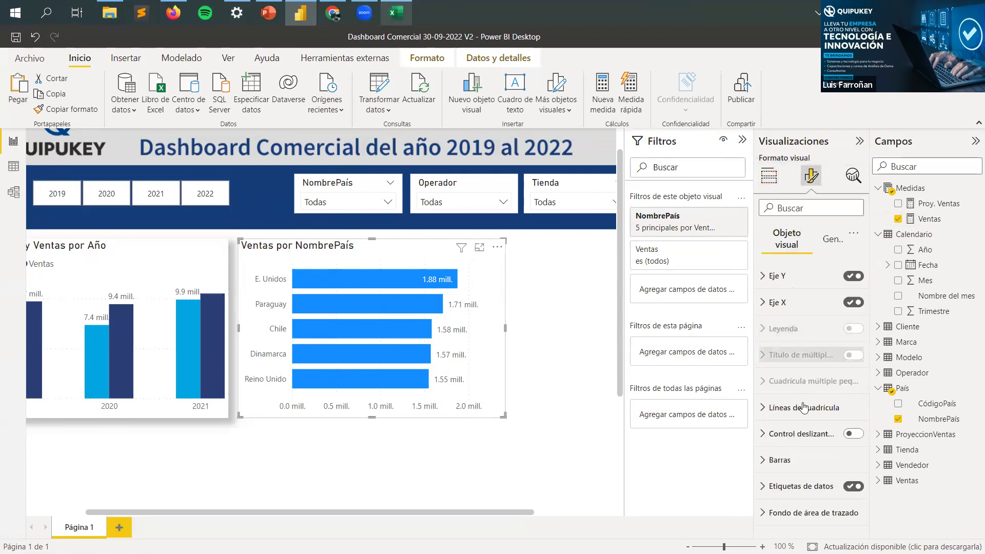
left_click(800, 458)
left_click(796, 403)
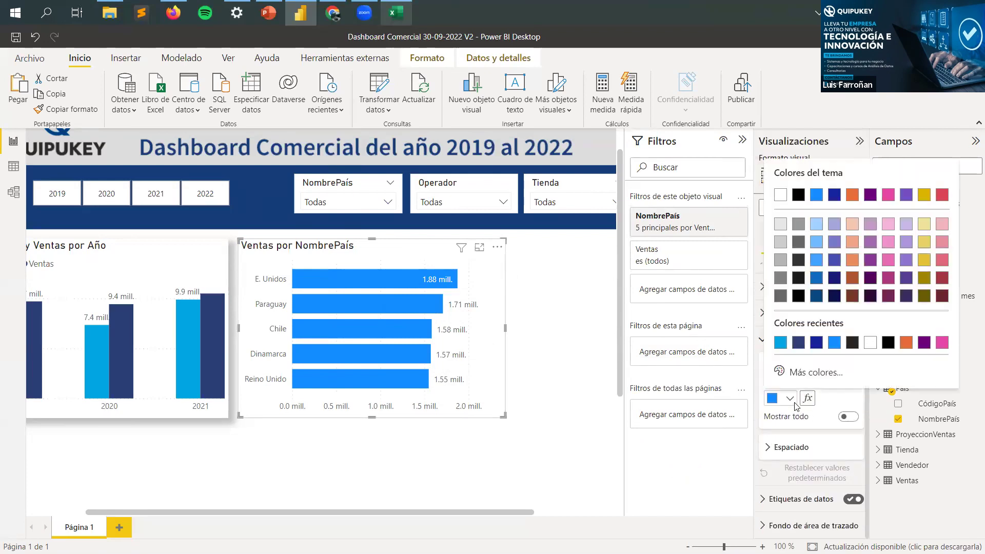
left_click(773, 354)
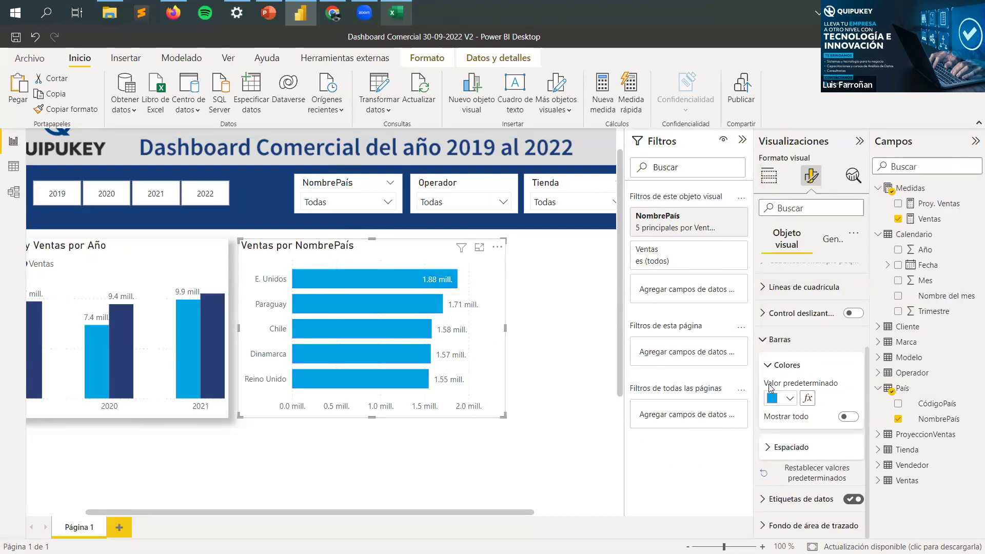
left_click(786, 364)
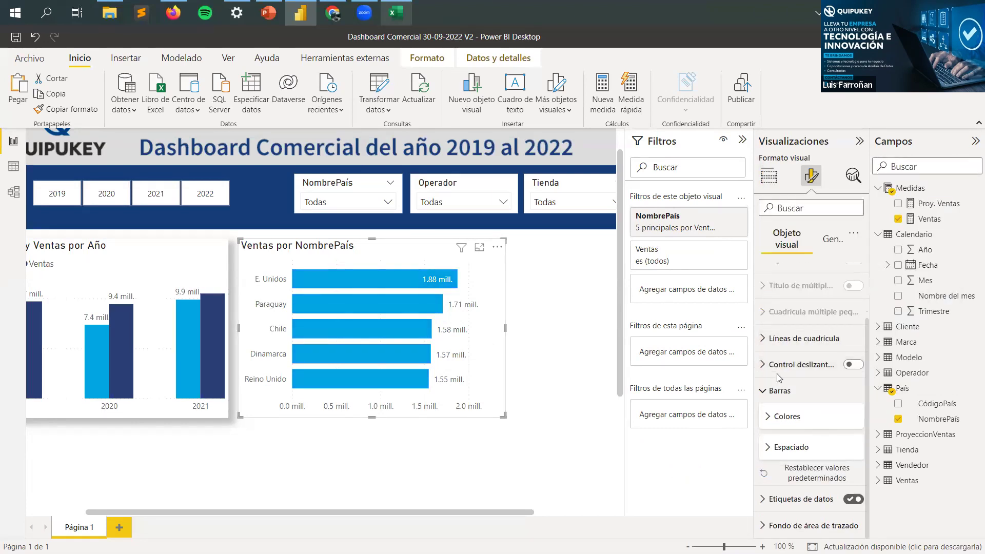
scroll(795, 411, "up", 2)
scroll(796, 426, "down", 1)
left_click(785, 403)
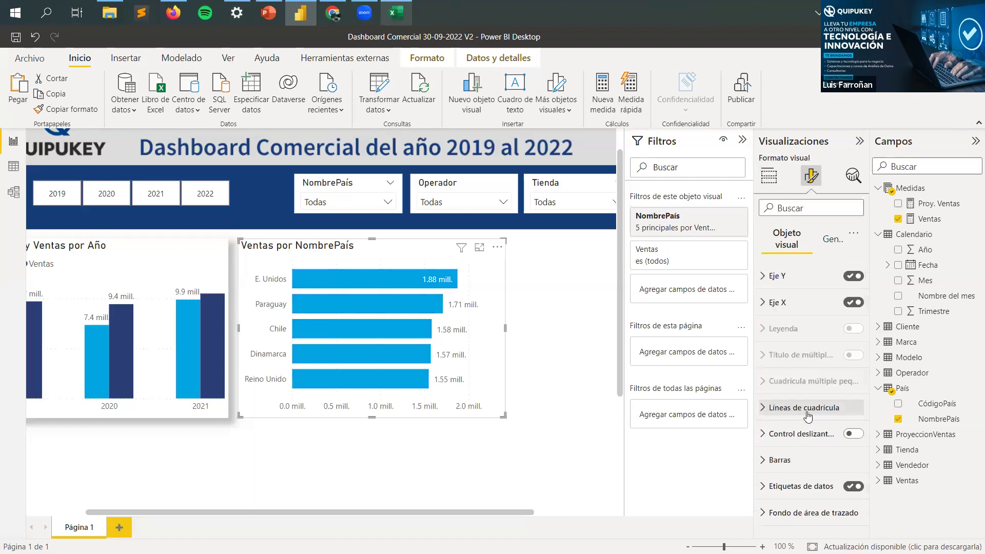
Step: Set the position of the country chart's data labels to Centro interior
left_click(803, 485)
scroll(807, 441, "down", 1)
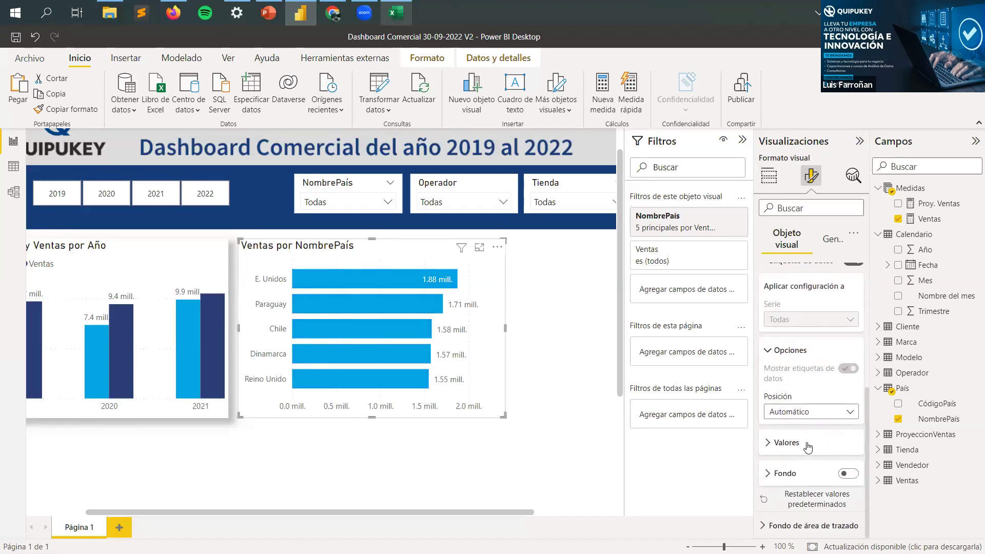
left_click(806, 443)
scroll(808, 444, "down", 2)
scroll(808, 446, "down", 1)
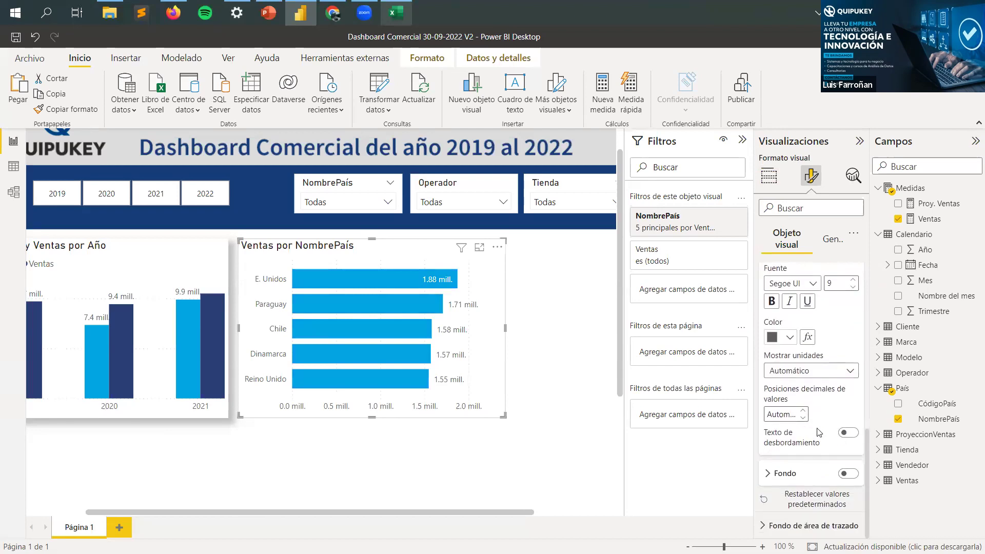
left_click(836, 369)
left_click(835, 370)
scroll(831, 374, "up", 2)
left_click(803, 349)
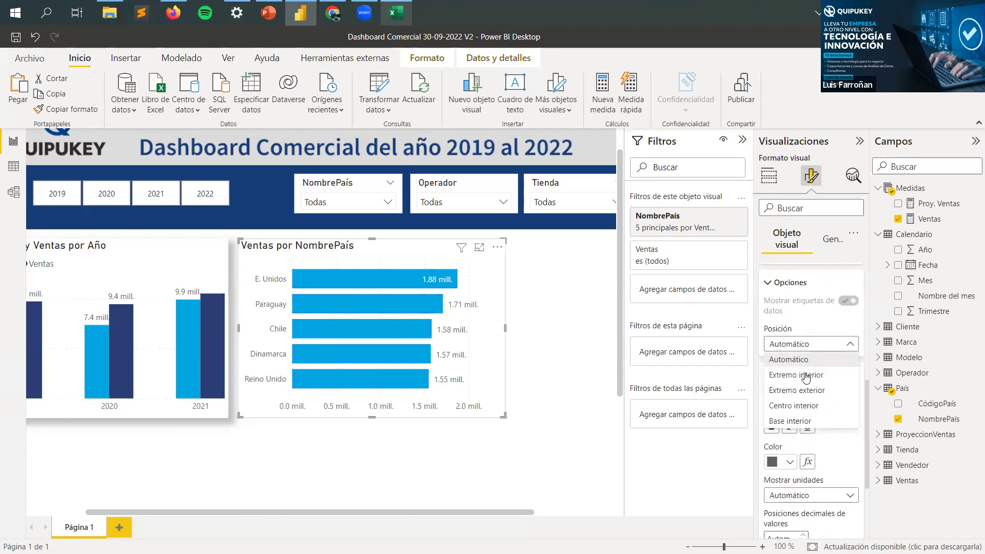
left_click(810, 406)
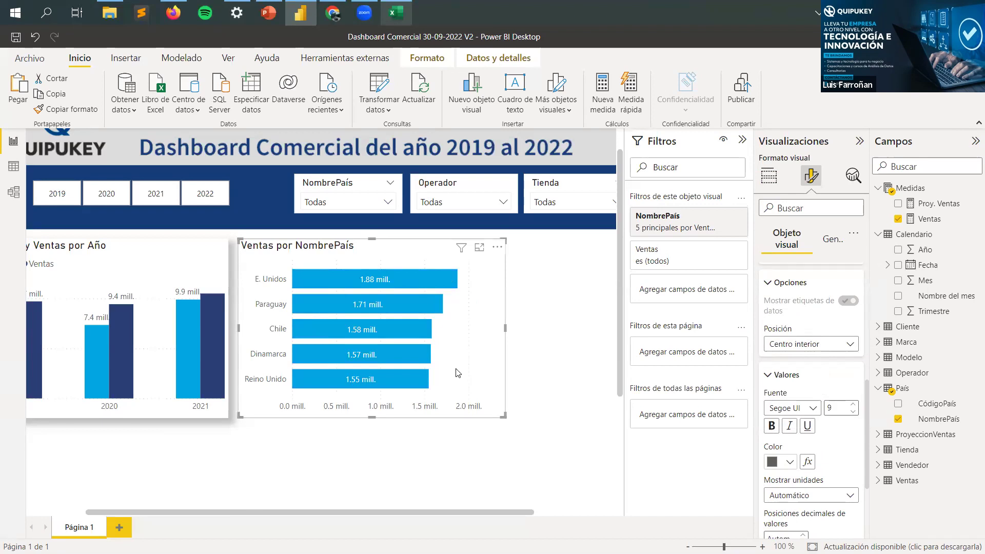
Step: Change the country chart's title text to "Top 5 - países con más Ventas"
left_click(769, 176)
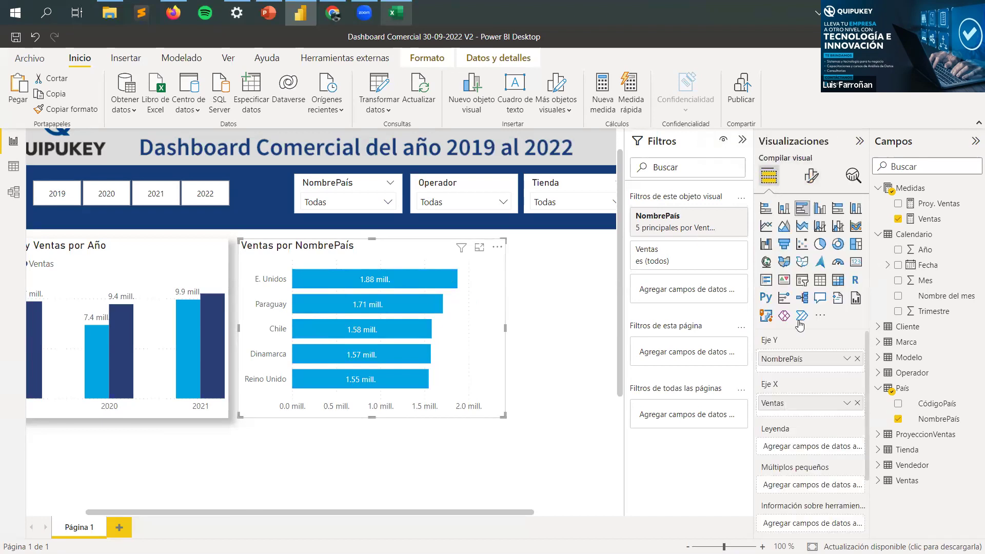
left_click(810, 176)
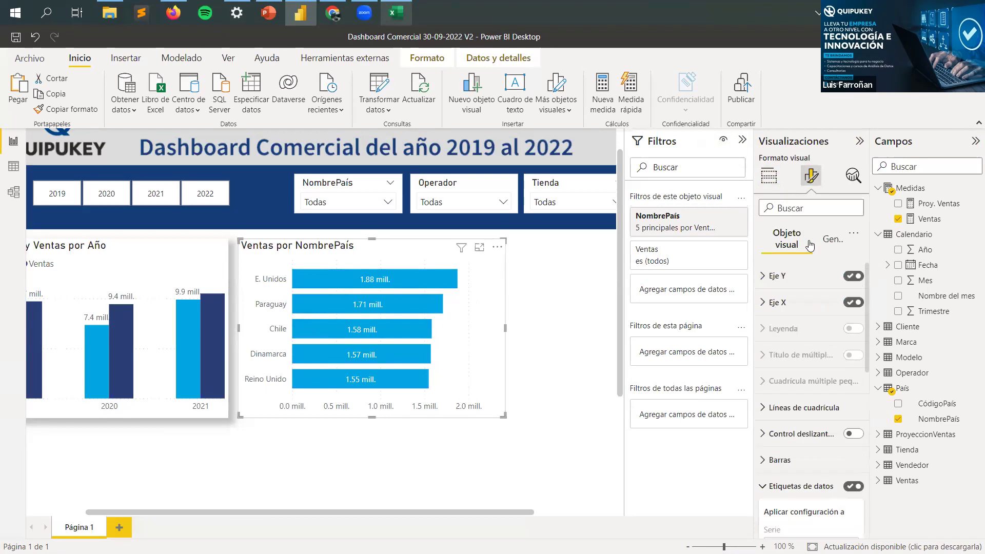
left_click(823, 241)
left_click(783, 302)
left_click(807, 341)
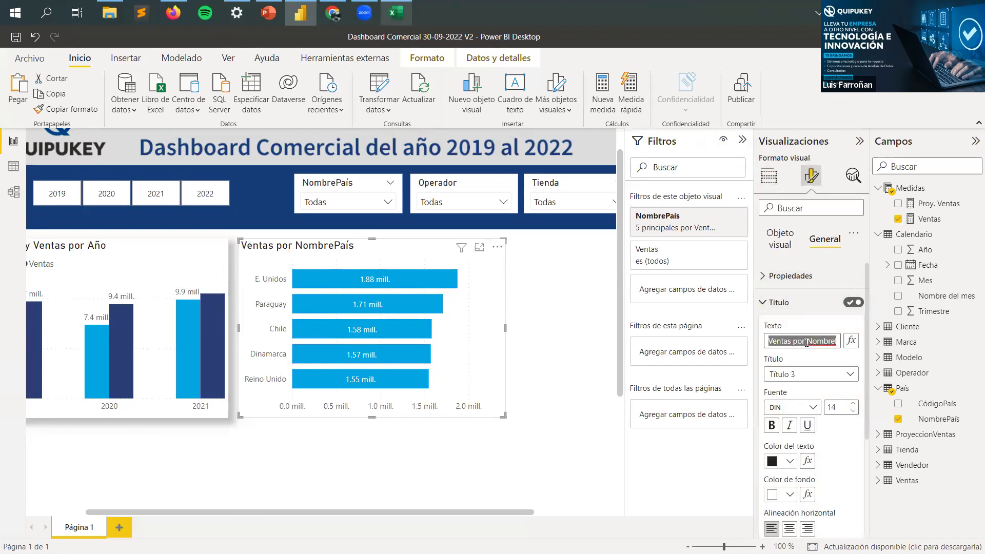
type("top 5 - pa")
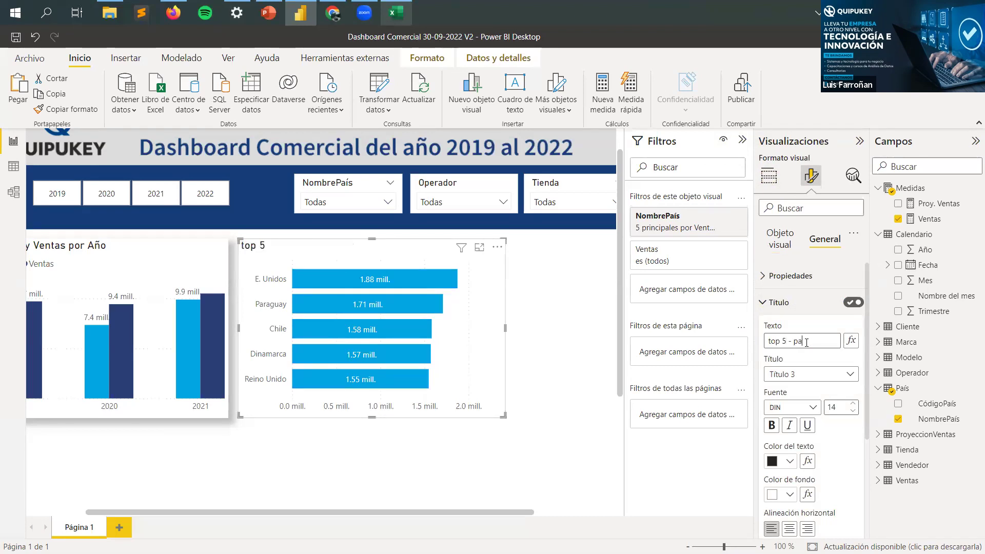
type("íses con")
type(" más Ventas")
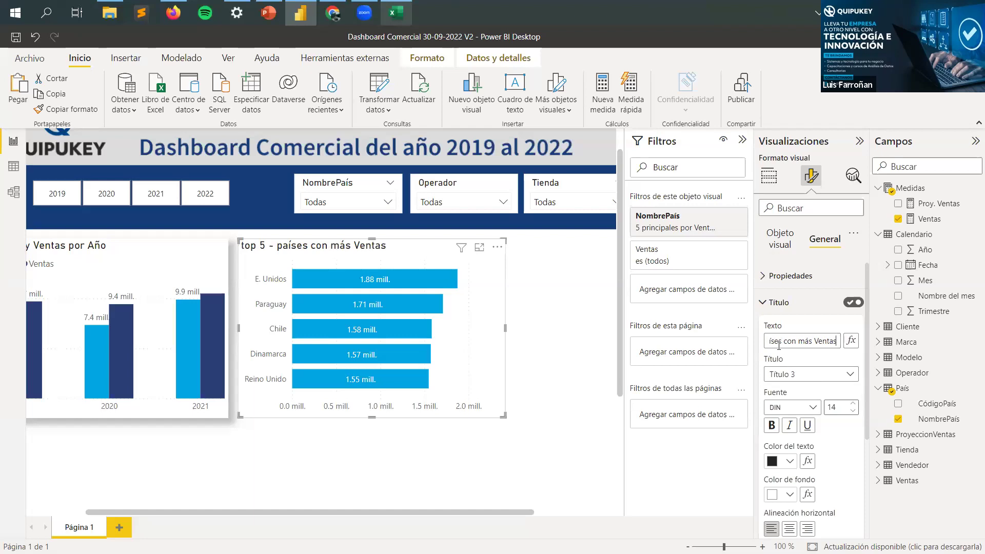
key("Home")
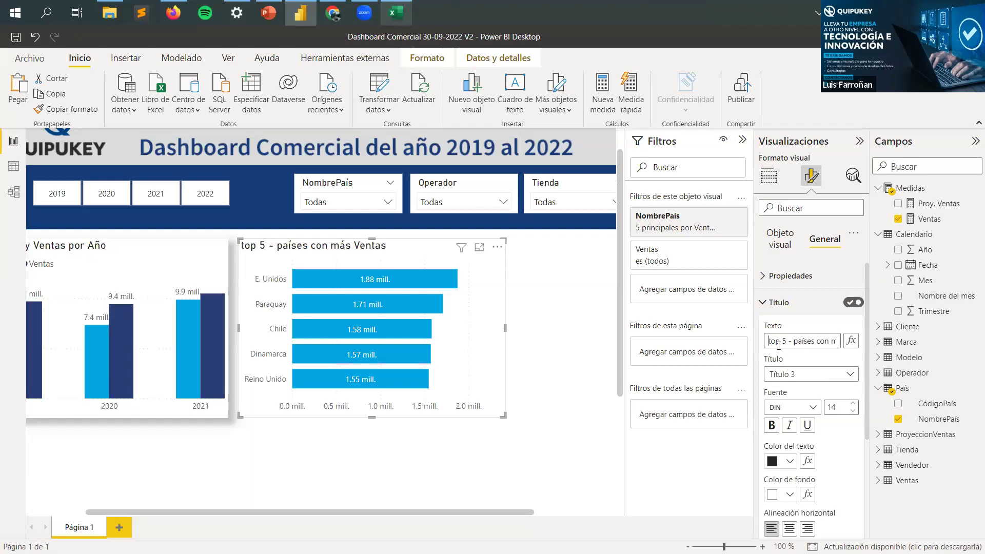
key("Delete")
type("T")
Step: Format the country chart's title in a heavier Segoe UI font at size 13 and centre it horizontally
left_click(811, 411)
scroll(808, 359, "down", 5)
scroll(810, 380, "down", 2)
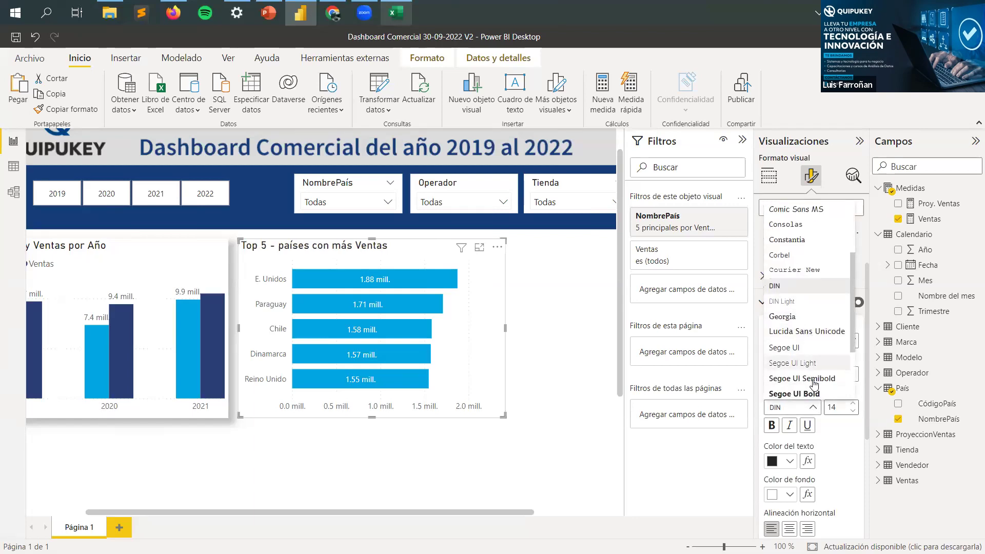
left_click(848, 437)
left_click(853, 411)
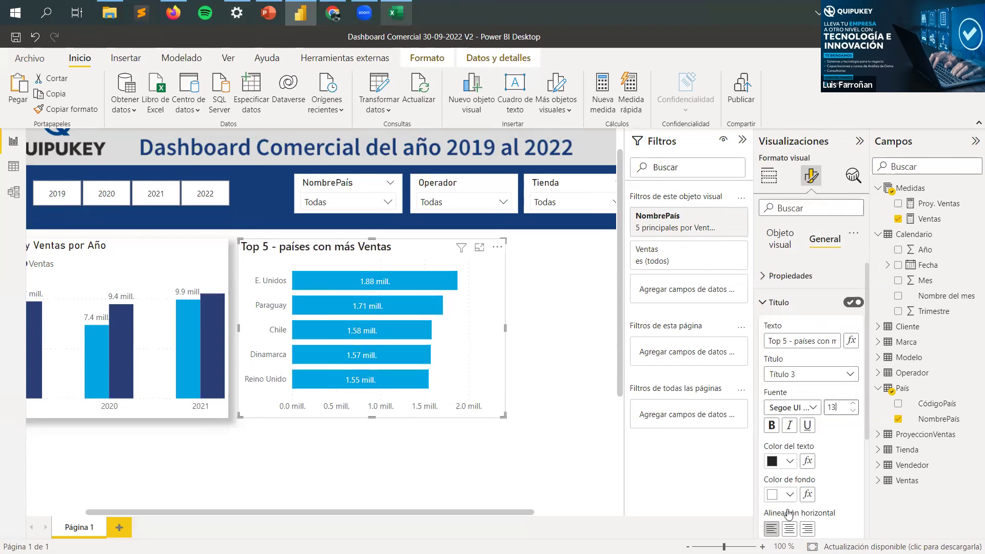
left_click(789, 529)
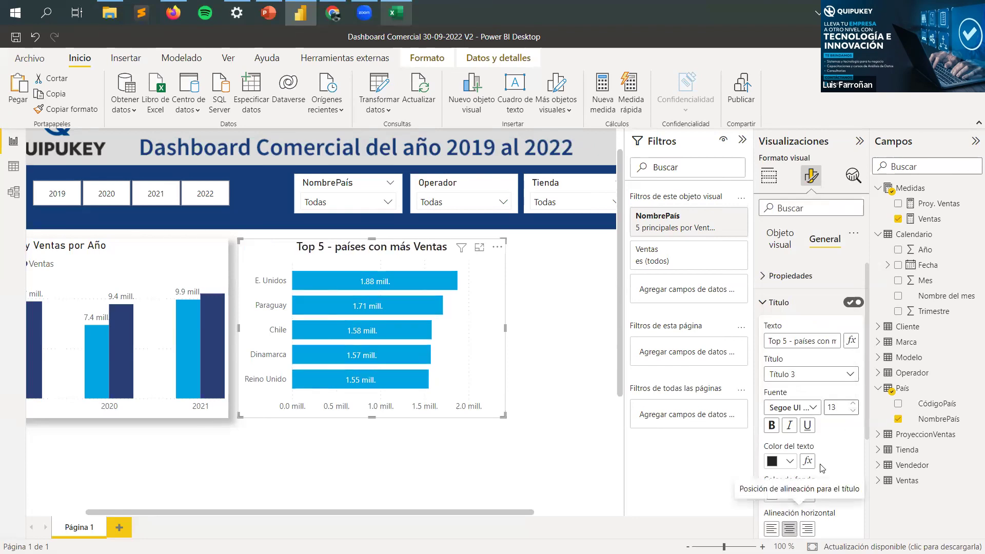
Step: Give the country chart's title a dark blue palette background and white text
scroll(790, 457, "down", 1)
left_click(790, 454)
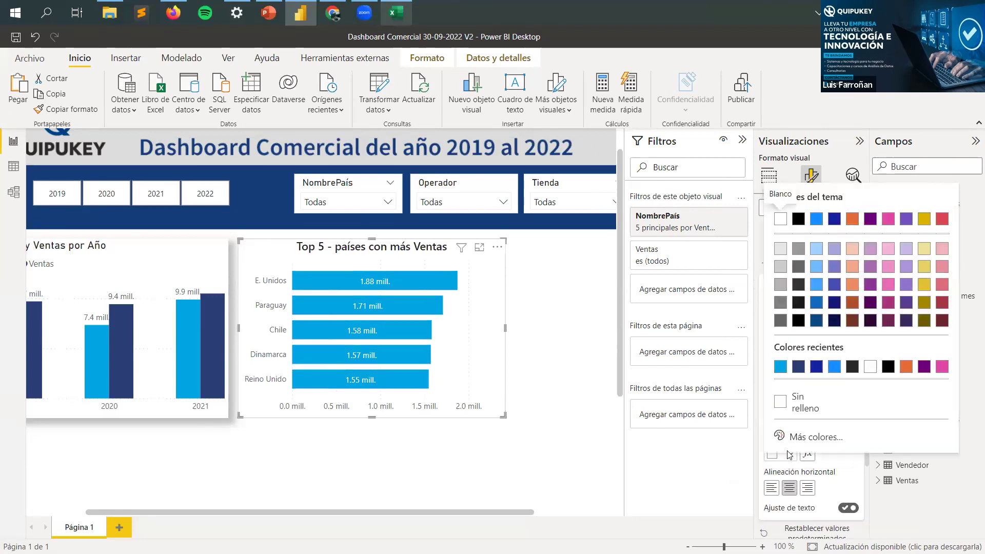
left_click(799, 367)
left_click(785, 422)
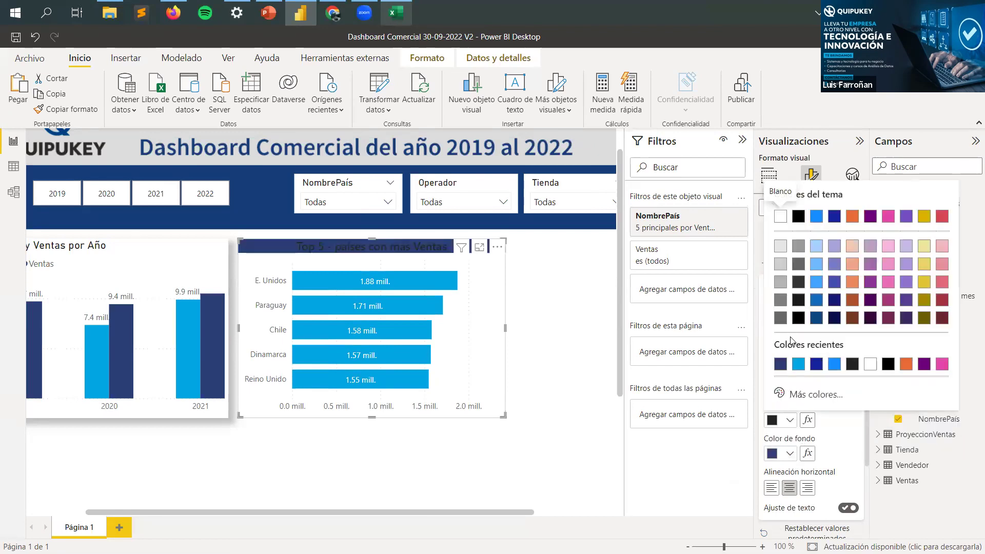
left_click(781, 216)
left_click(578, 319)
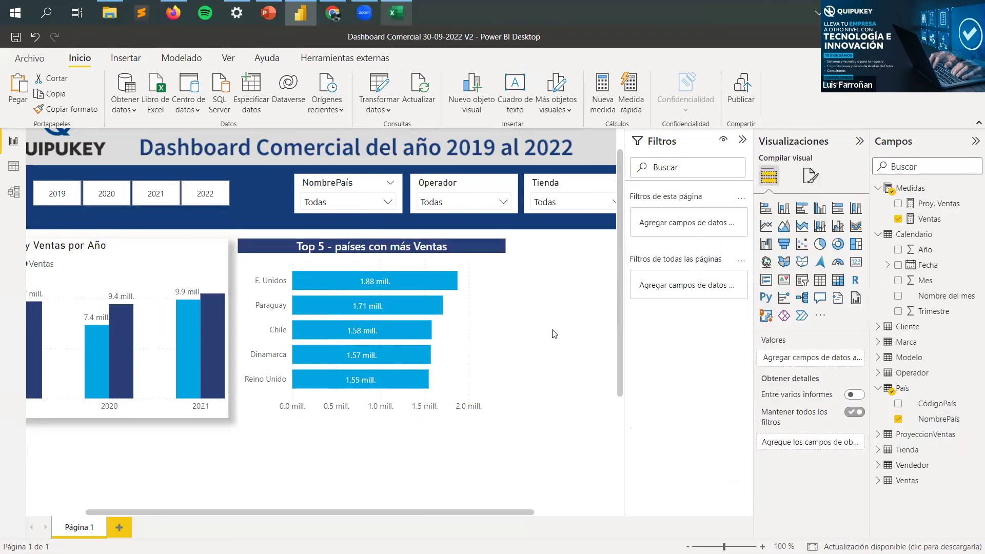
Step: Turn on the shadow effect for the Top 5 countries bar chart
left_click(502, 332)
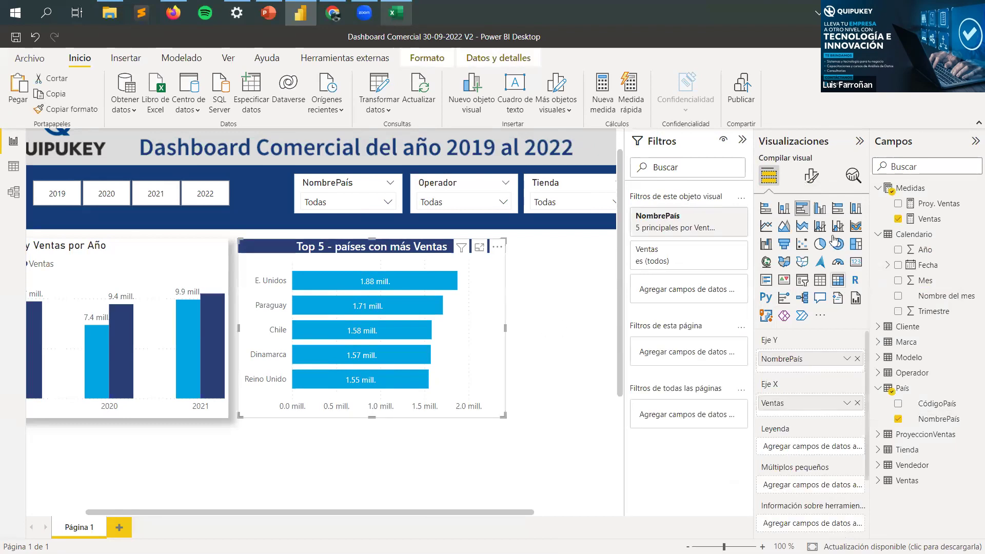
left_click(812, 176)
left_click(825, 240)
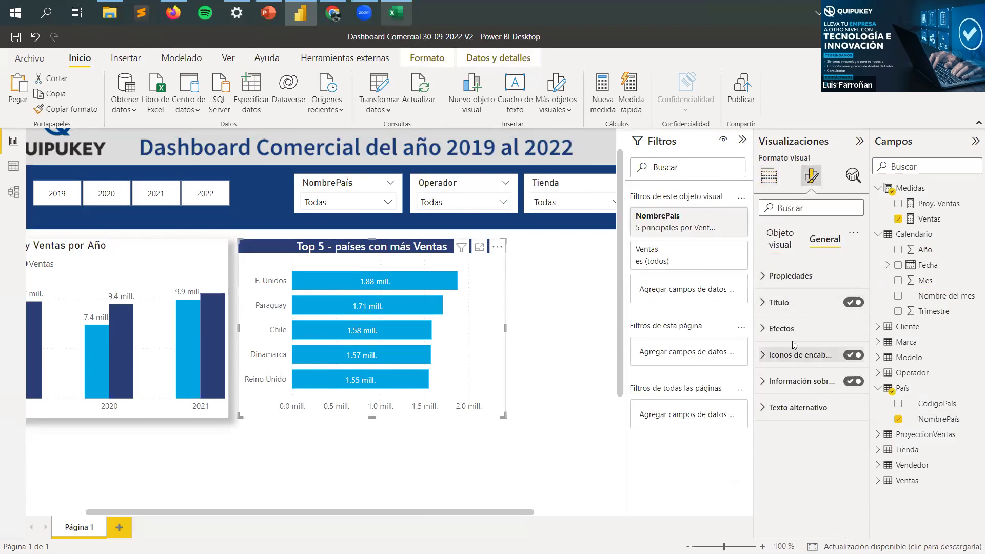
left_click(782, 330)
left_click(847, 491)
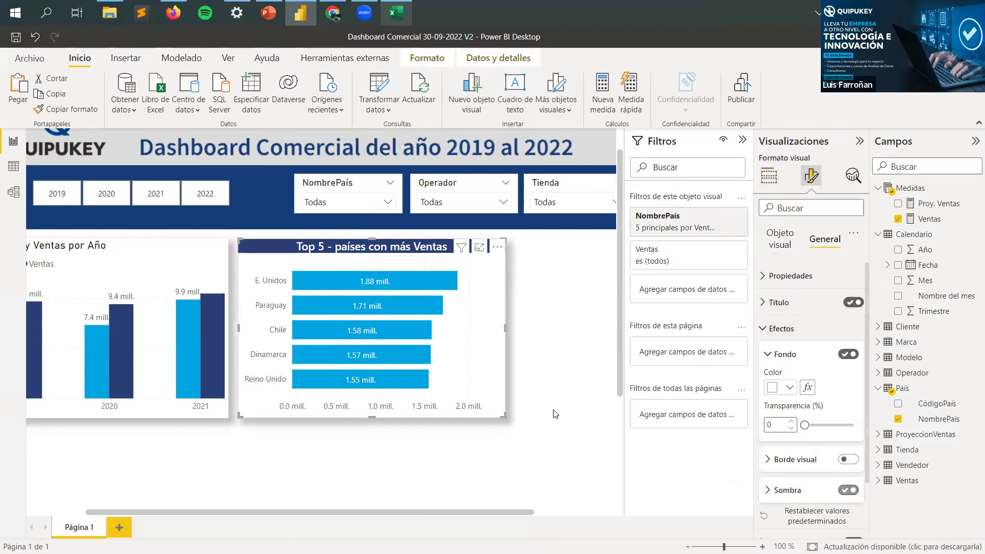
key("Escape")
Step: Collapse the Visualizaciones, Campos and Filtros panes and check the finished Top 5 countries chart on the widened canvas
left_click(857, 142)
left_click(975, 141)
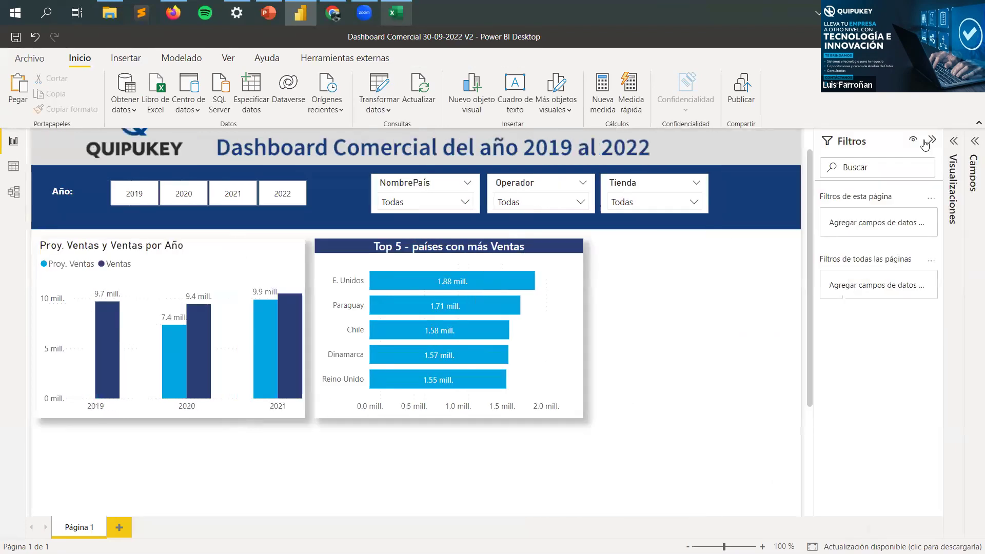
left_click(927, 144)
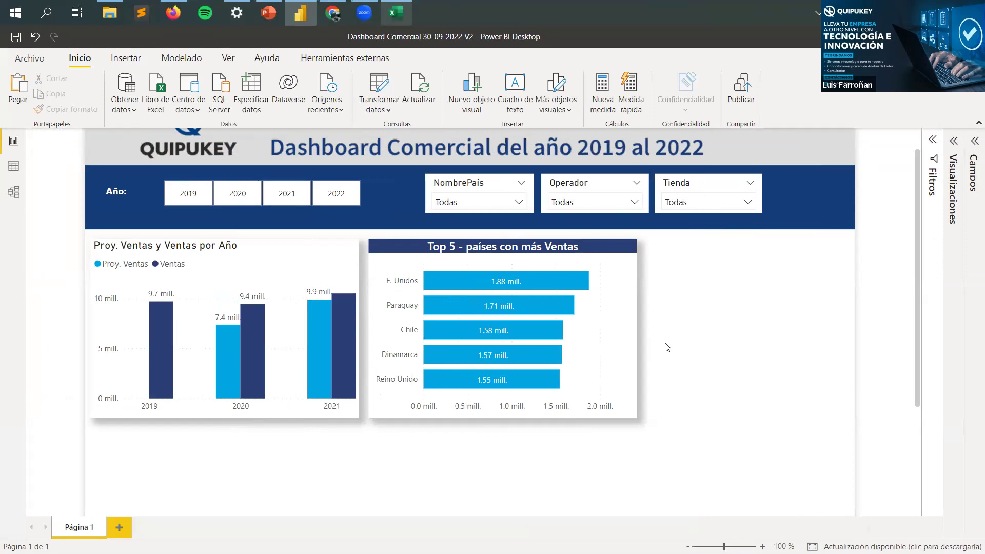
left_click(559, 250)
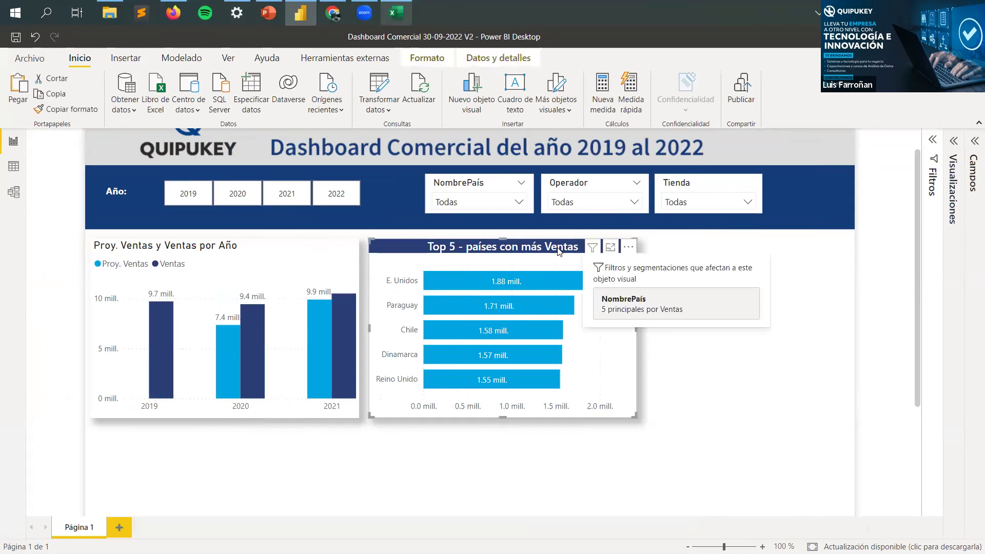
left_click(731, 367)
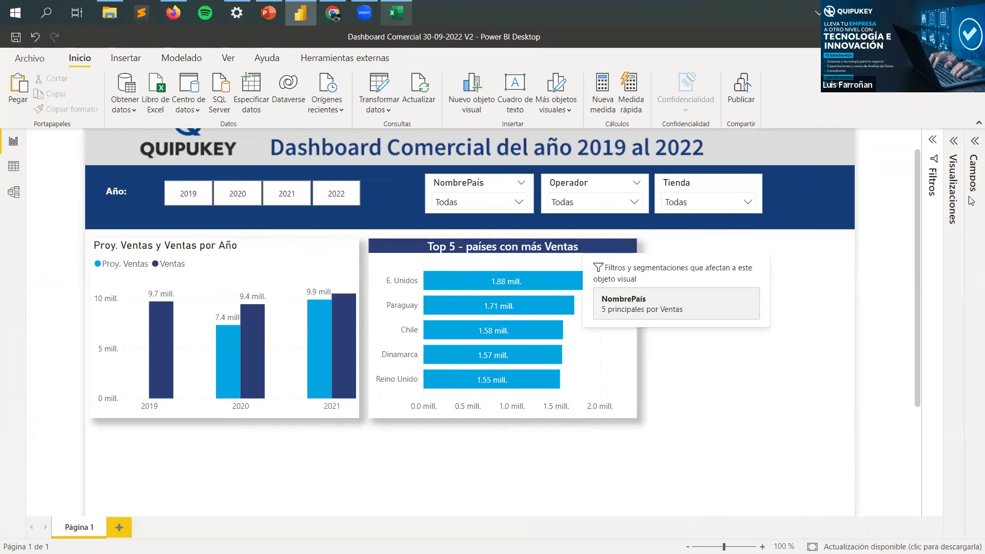
Step: Add an empty pie chart beside the Top 5 countries chart and nudge the countries chart slightly towards the yearly sales chart
left_click(954, 143)
left_click(906, 176)
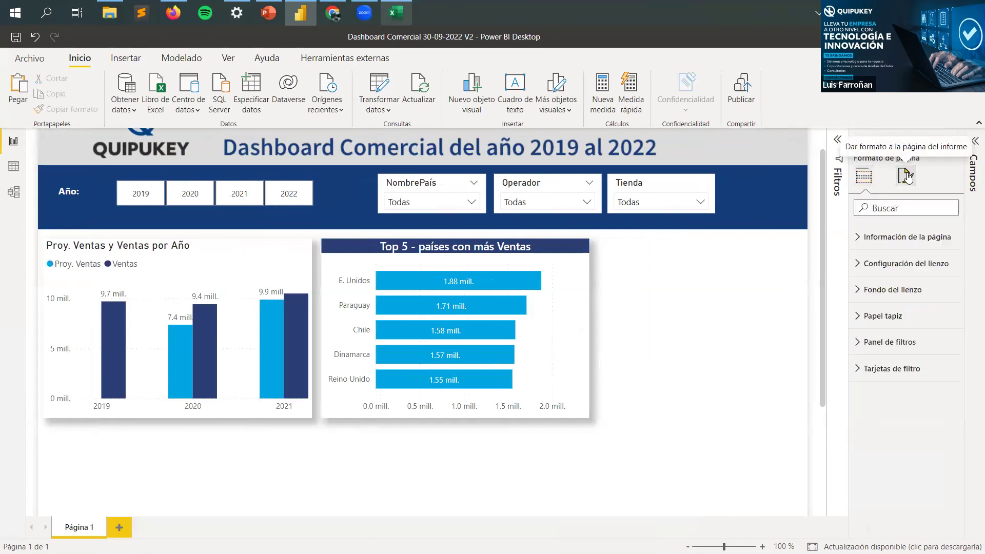
left_click(866, 177)
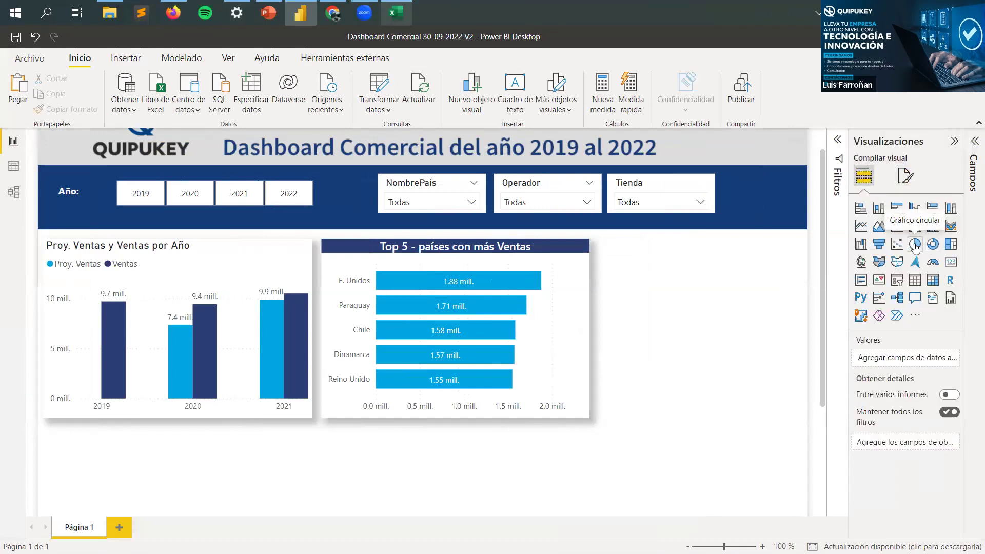
left_click(915, 246)
left_click_drag(259, 324, 755, 156)
scroll(286, 286, "up", 3)
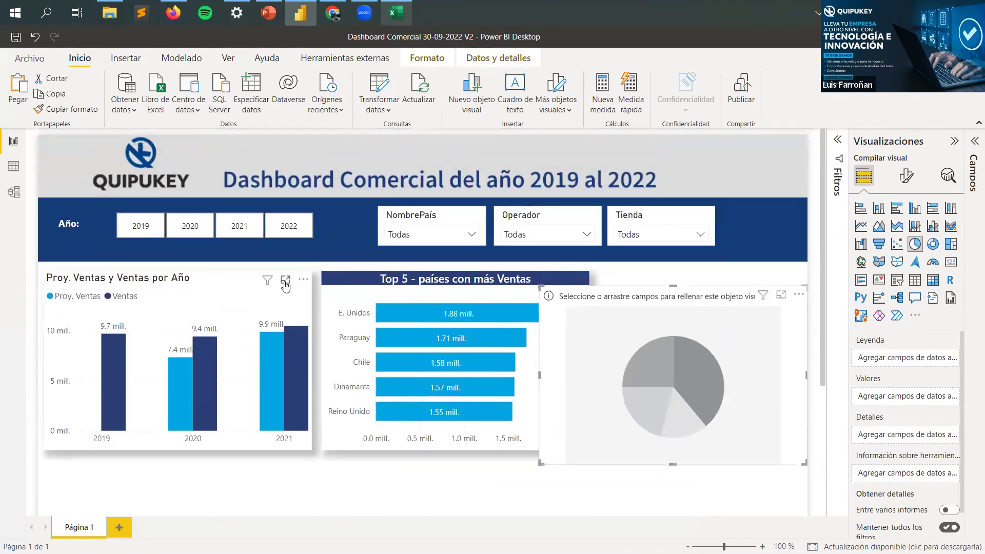
left_click_drag(384, 280, 383, 279)
key("Escape")
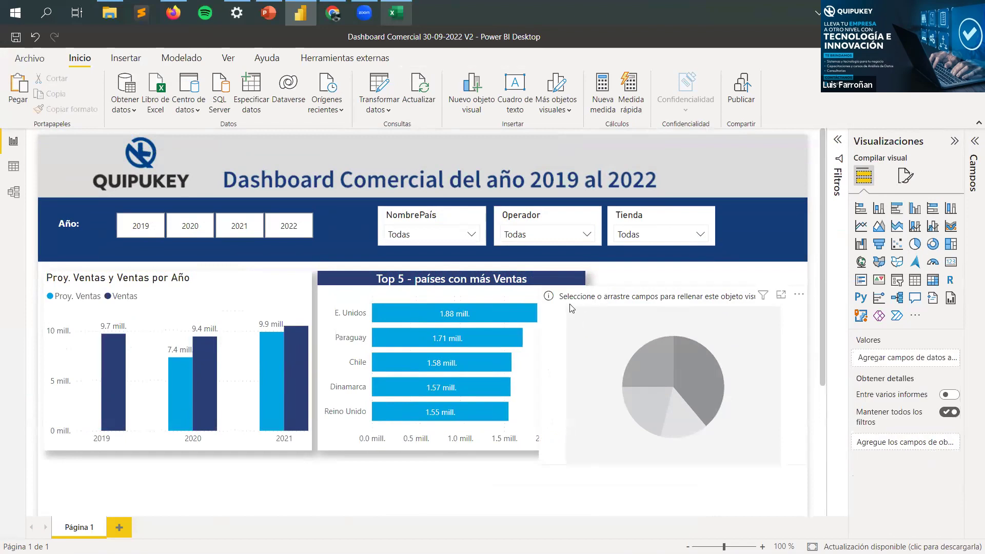
Step: Narrow the Top 5 countries chart, then move and shrink the empty pie chart to sit beside it at the same height
left_click(526, 285)
mouse_move(541, 280)
left_click_drag(586, 362, 554, 362)
left_click_drag(676, 298, 667, 287)
mouse_move(538, 368)
left_mouse_down()
mouse_move(567, 368)
mouse_move(526, 371)
mouse_move(570, 365)
mouse_move(556, 365)
left_mouse_up()
left_click(564, 369)
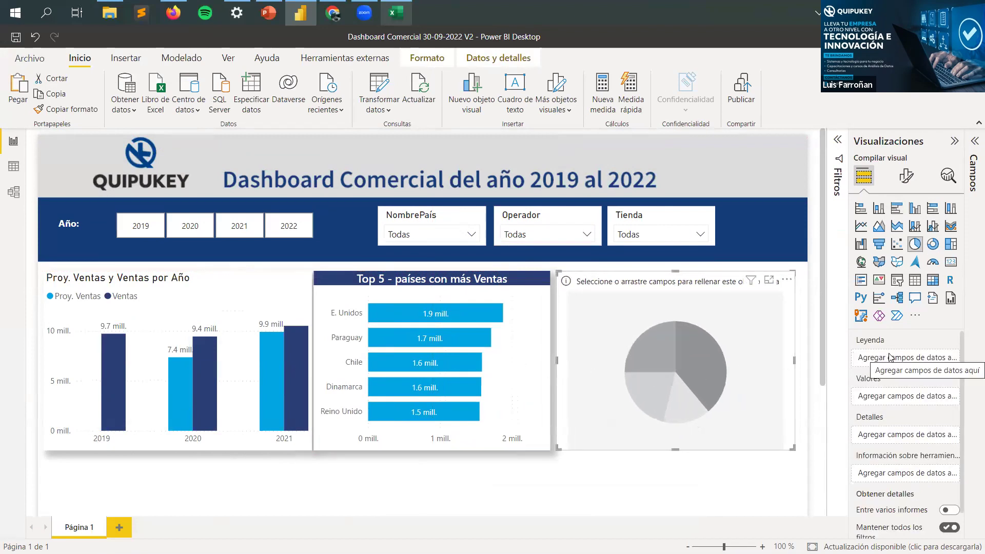
left_click(906, 180)
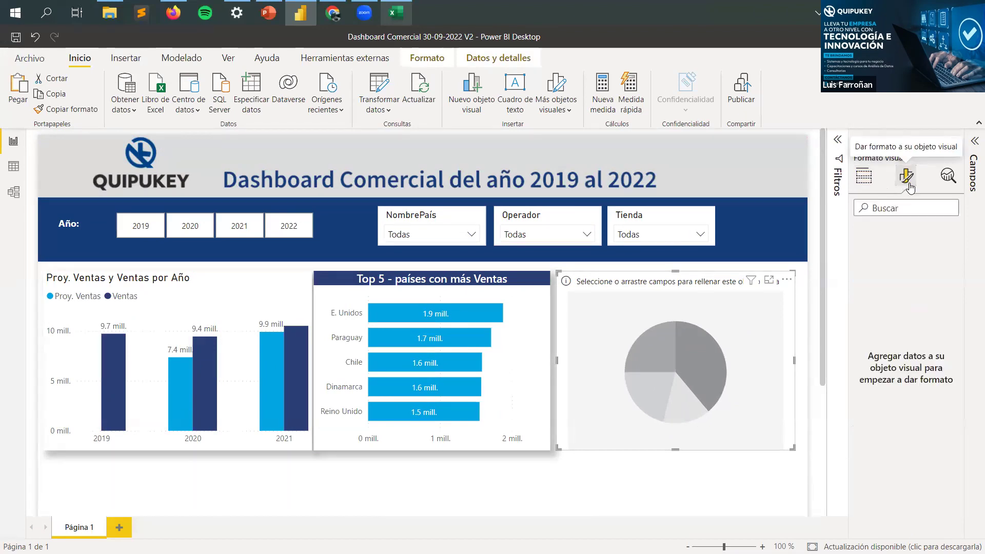
left_click(865, 176)
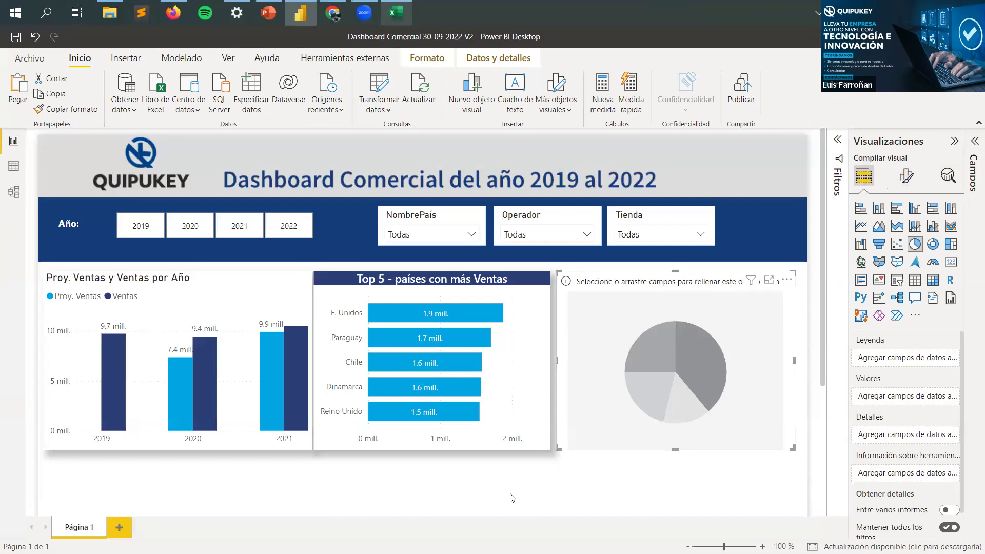
scroll(513, 495, "down", 3)
scroll(521, 487, "up", 3)
left_click(906, 176)
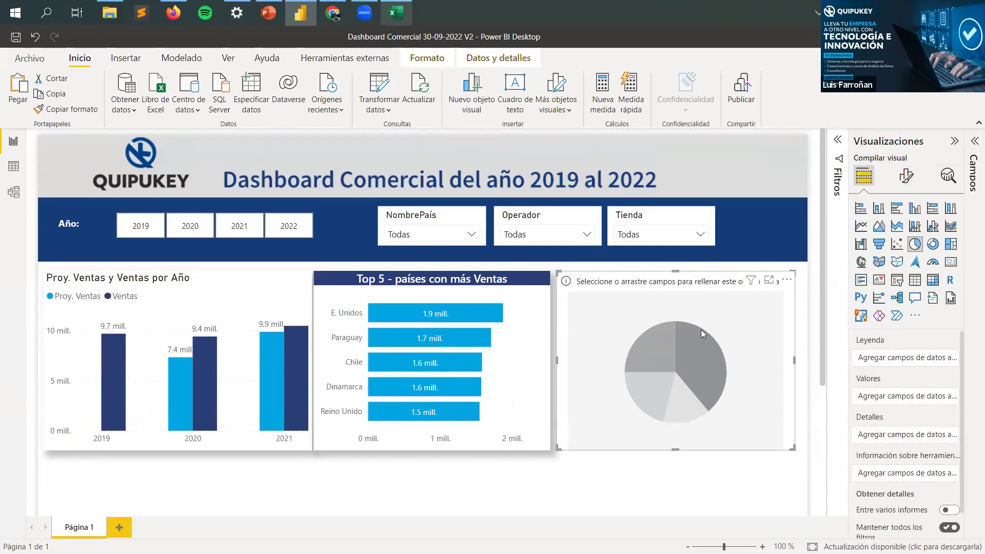
Step: Fill the pie chart with NombreVendedor from the Vendedor table as legend and the Ventas measure as values
left_click(974, 140)
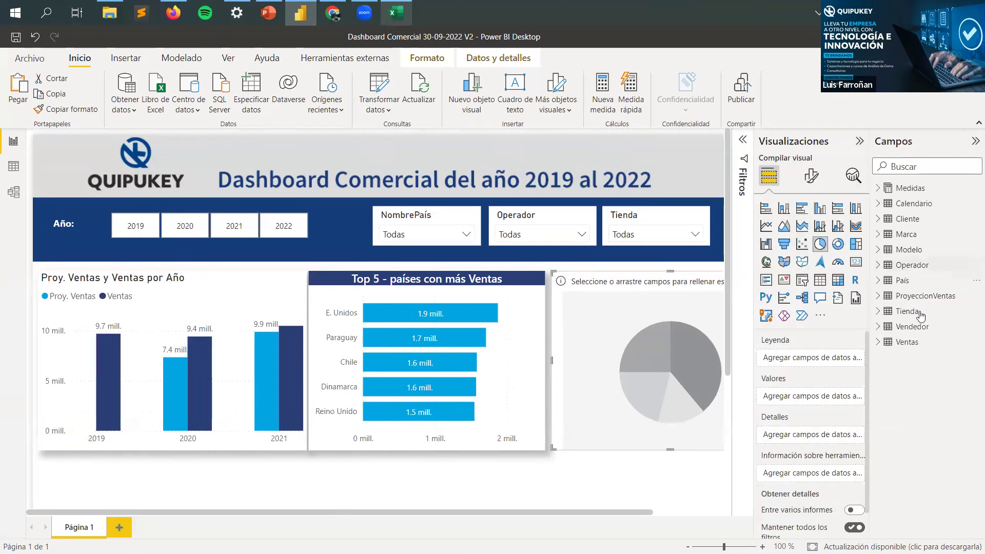
left_click(879, 329)
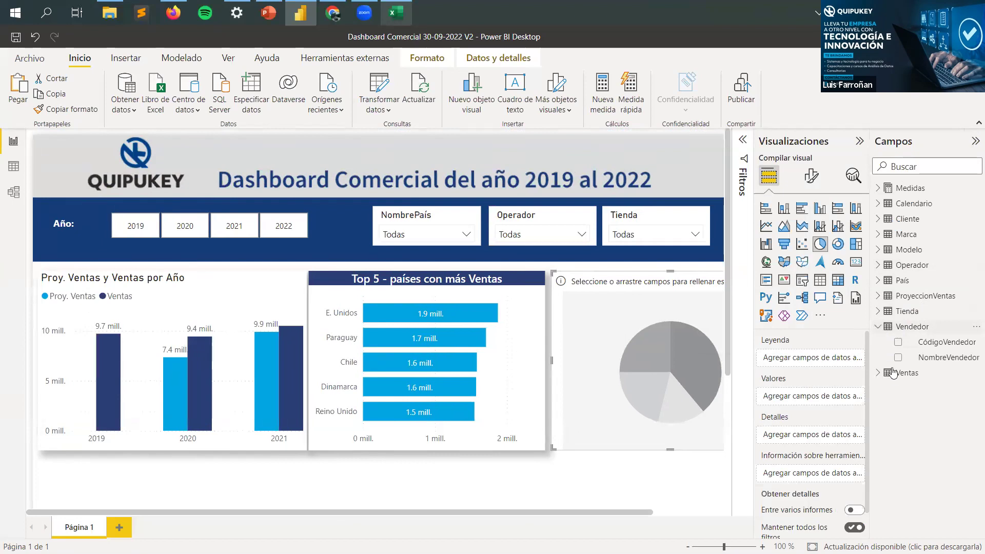
left_click_drag(939, 359, 826, 358)
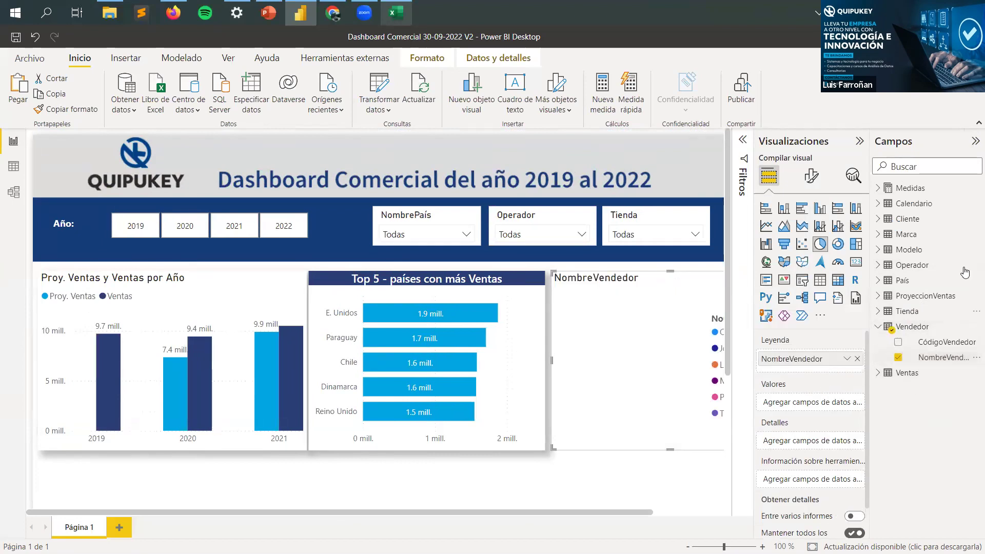
left_click(879, 189)
left_click_drag(921, 219, 812, 403)
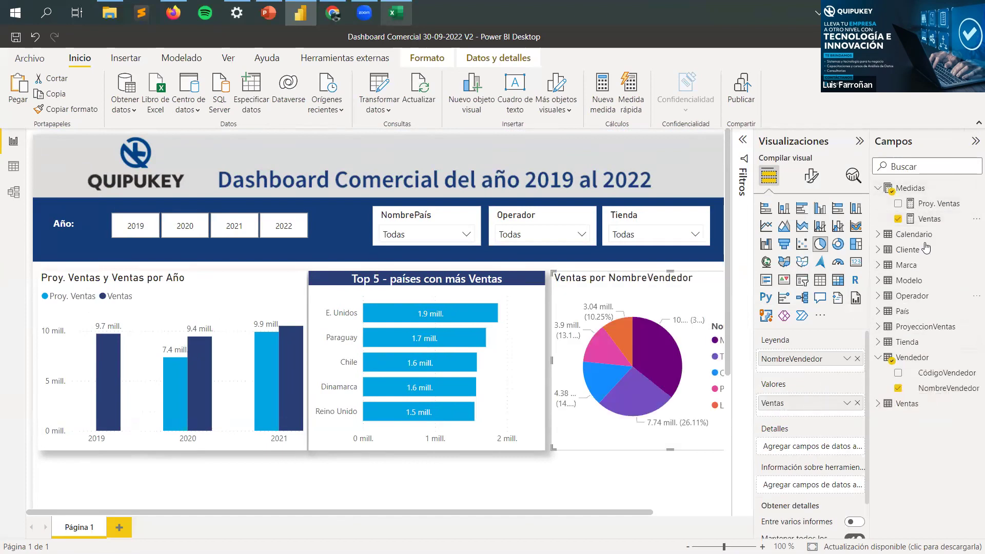
left_click(975, 142)
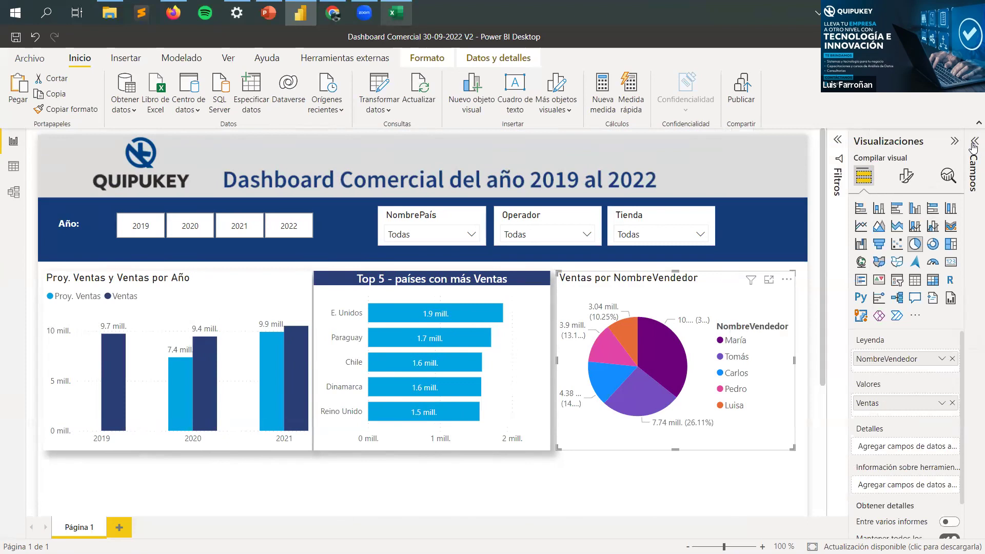
Step: Set the pie chart's detail labels to show Porcentaje del total in the Interna position
left_click(907, 176)
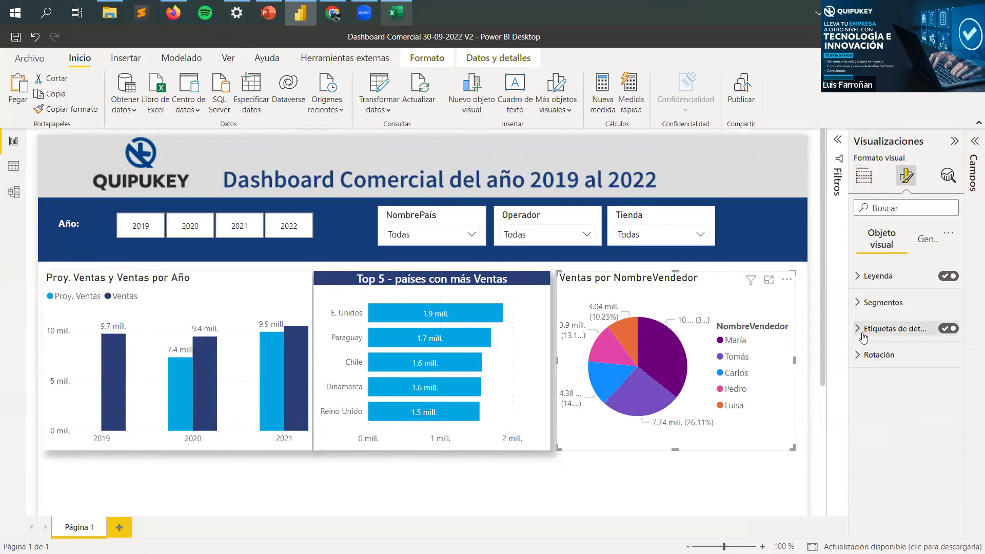
left_click(911, 331)
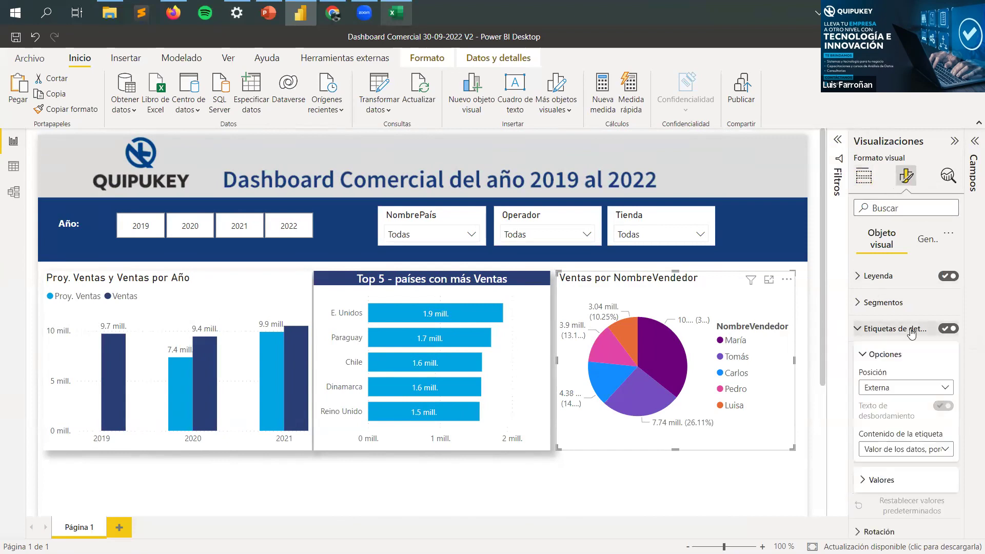
scroll(903, 336, "down", 1)
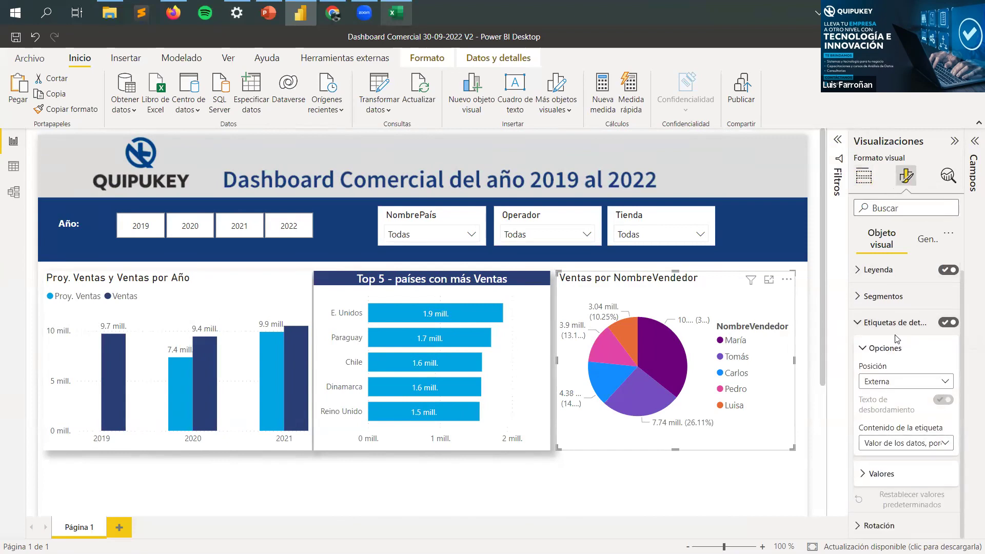
left_click(930, 448)
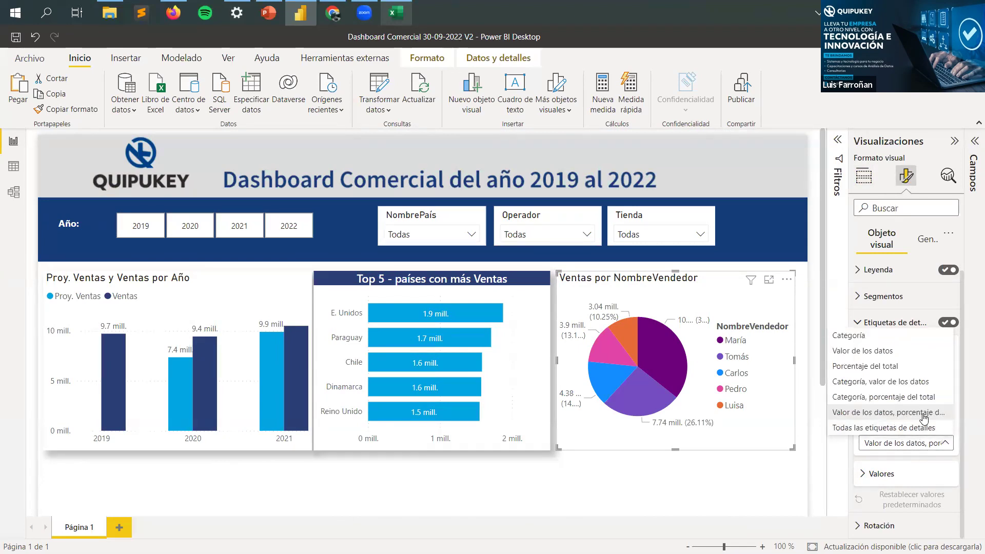
left_click(904, 368)
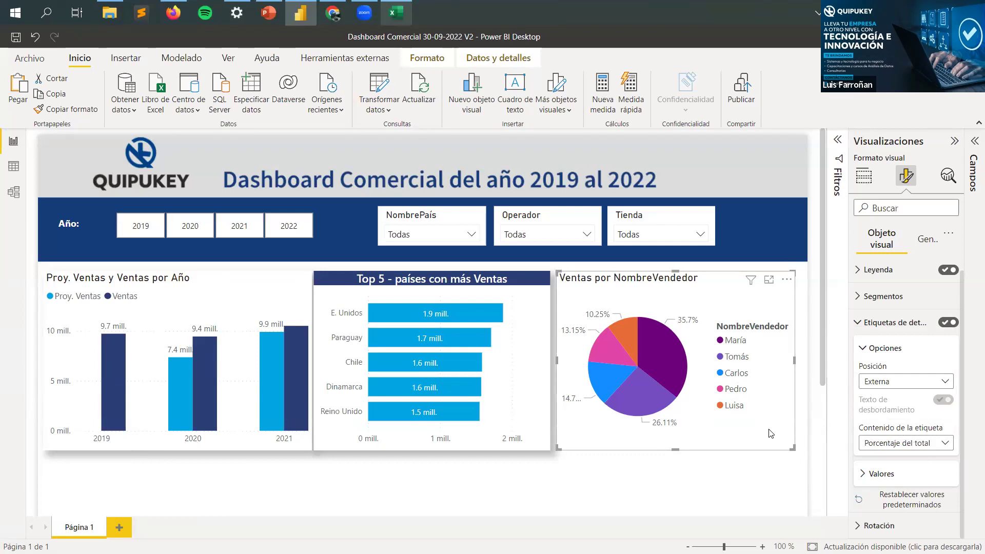
left_click(881, 387)
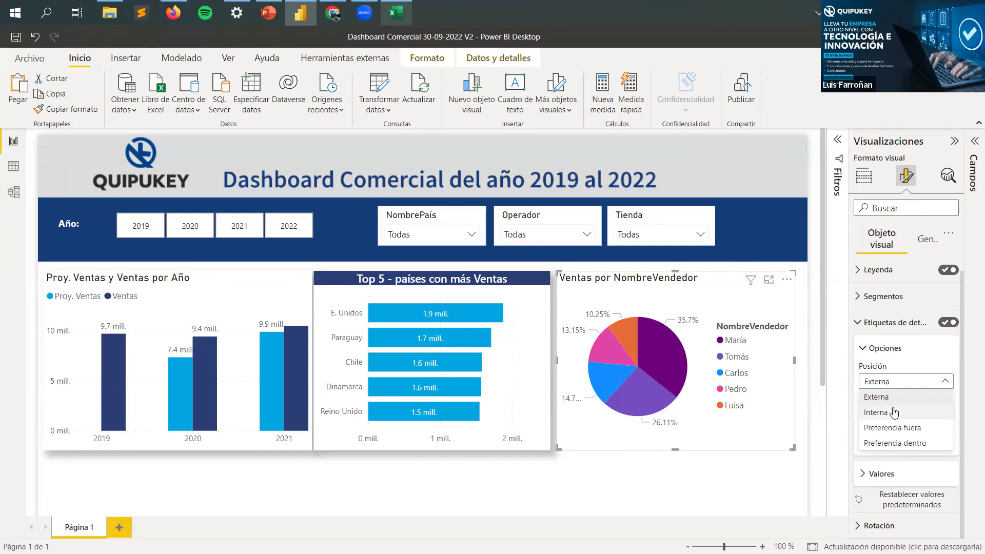
left_click(856, 468)
key("Down")
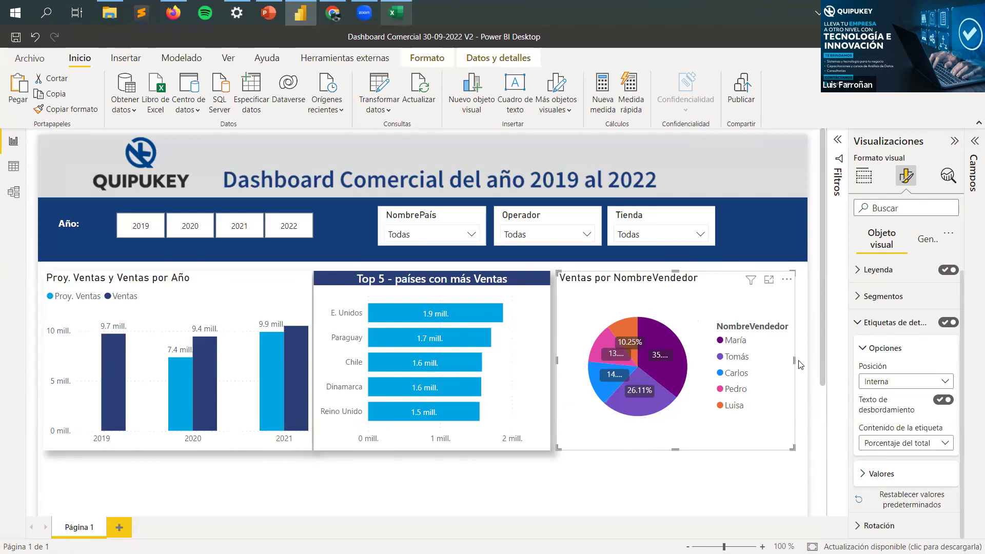
Step: Widen the pie chart slightly on both sides and set its legend position to Arriba,en el centro
left_click_drag(798, 365, 809, 364)
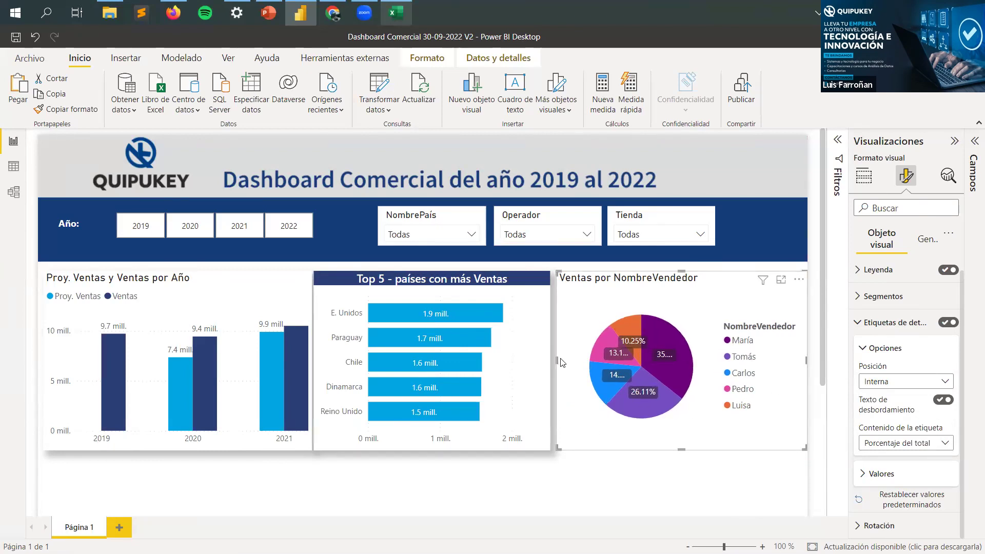
left_click_drag(553, 360, 553, 365)
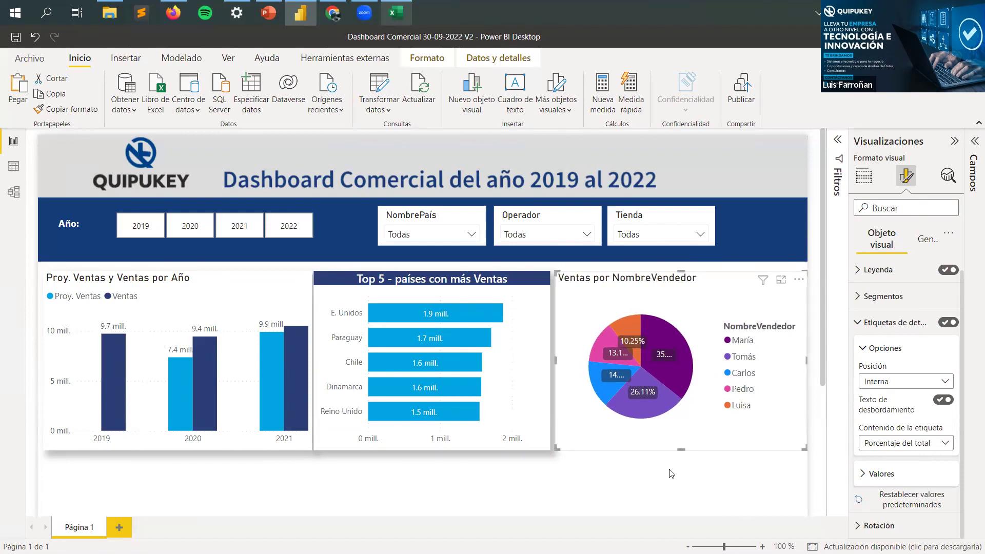
left_click(880, 330)
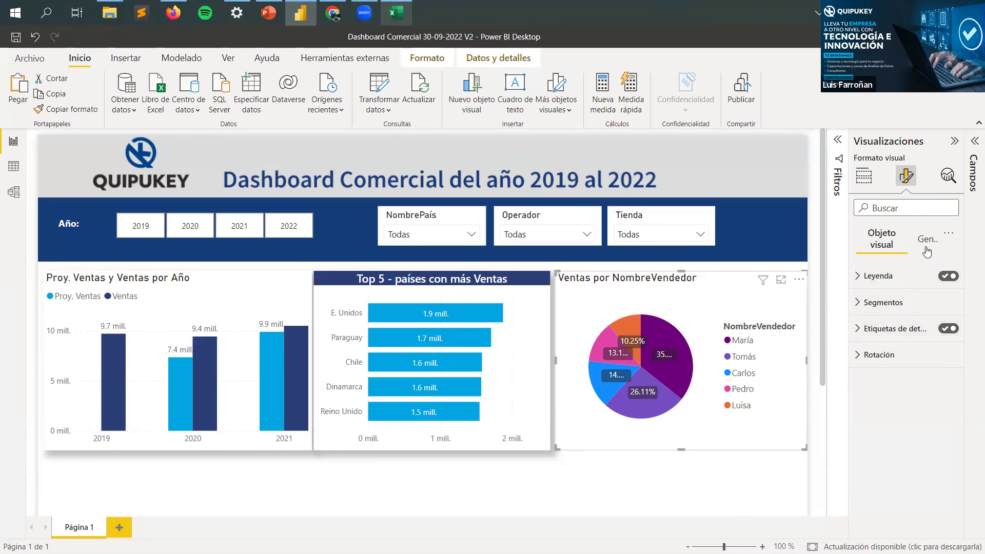
left_click(887, 277)
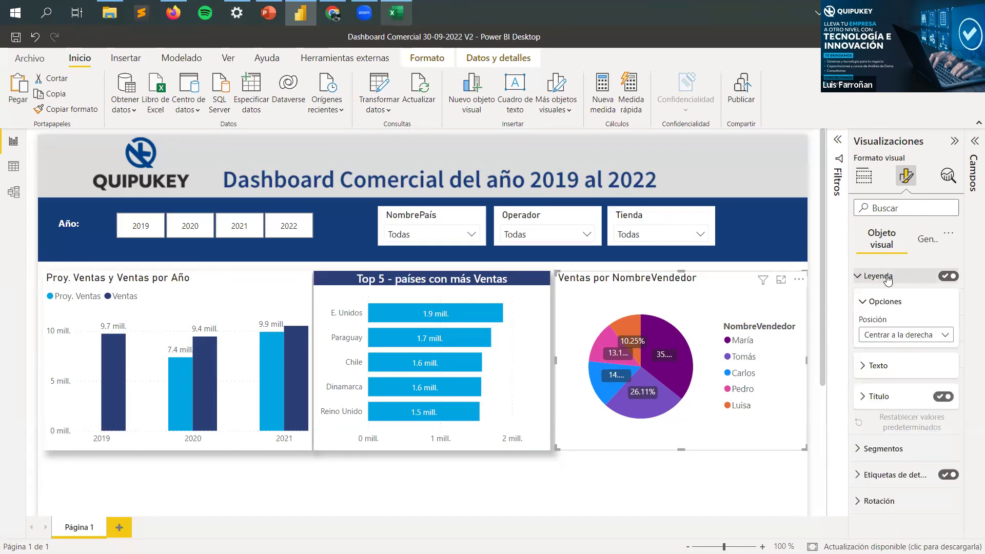
left_click(881, 337)
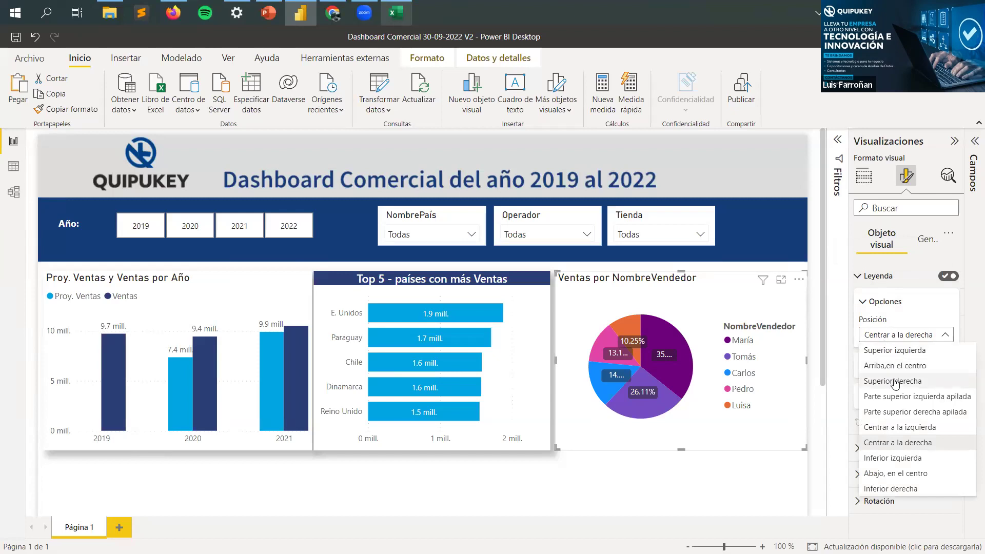
left_click(904, 366)
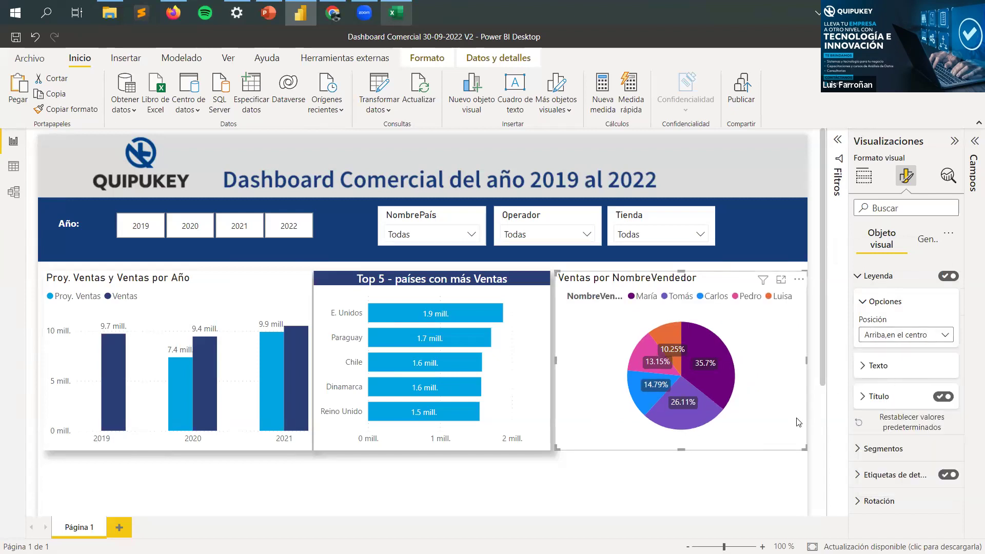
left_click(763, 482)
Step: Rename the pie chart's legend field NombreVendedor to Vendedor for this visual only
scroll(763, 481, "down", 3)
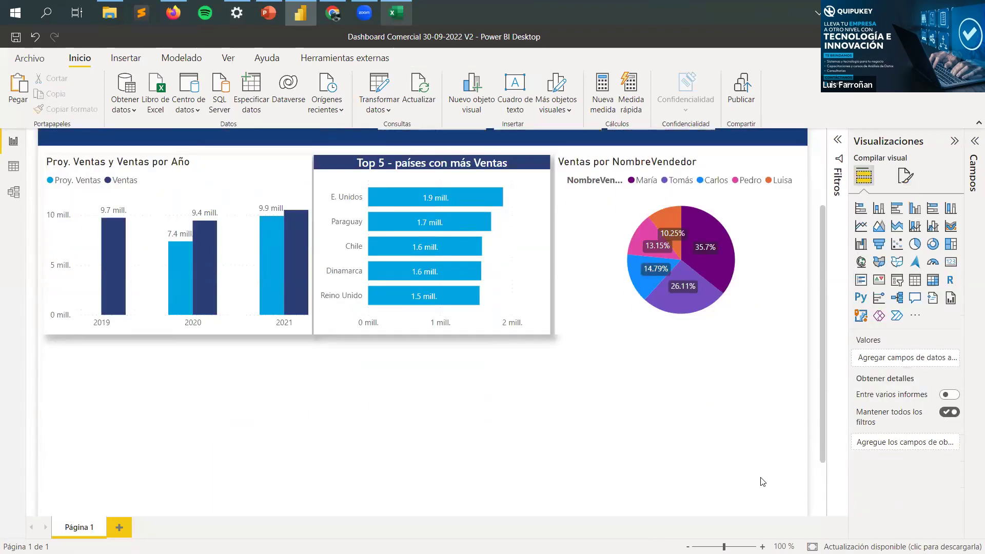
left_click(764, 316)
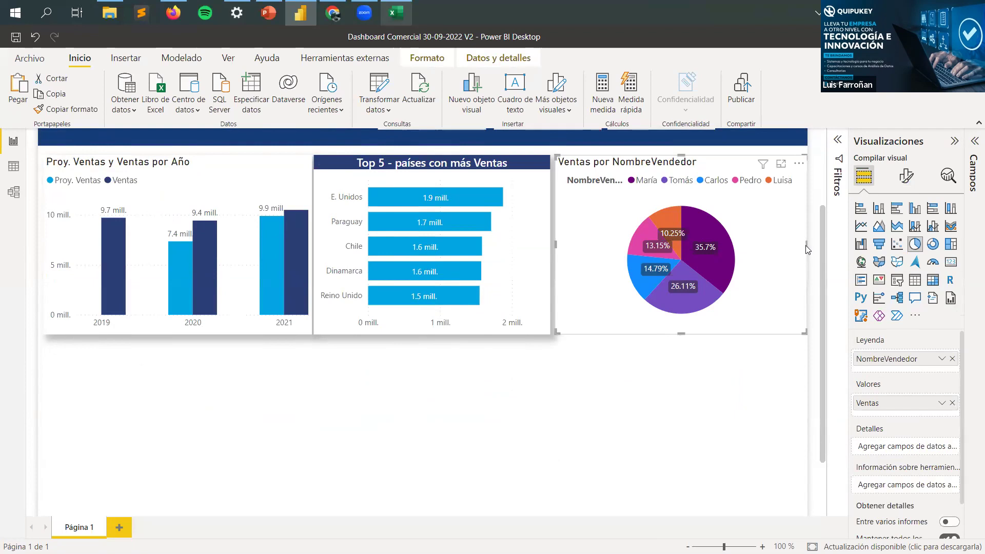
left_click(942, 359)
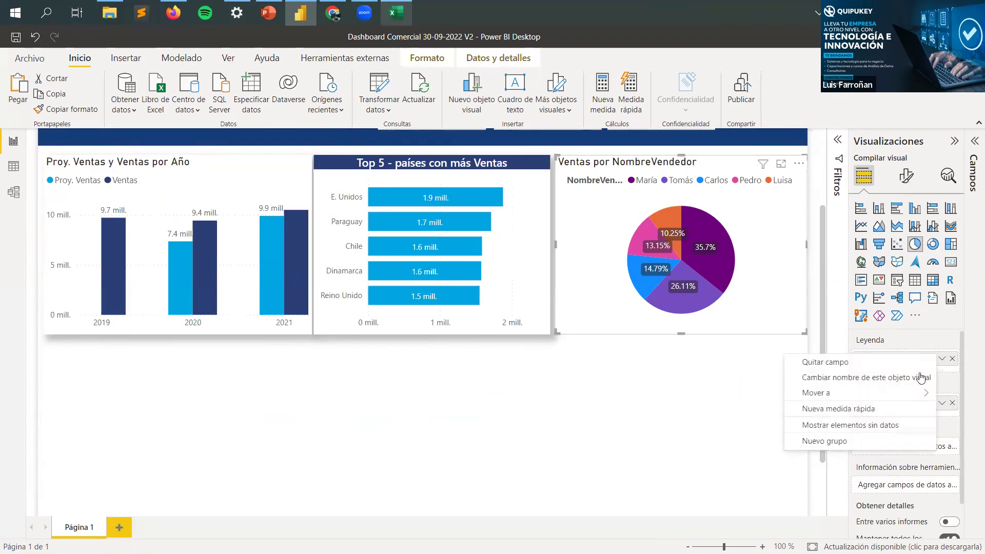
left_click(855, 377)
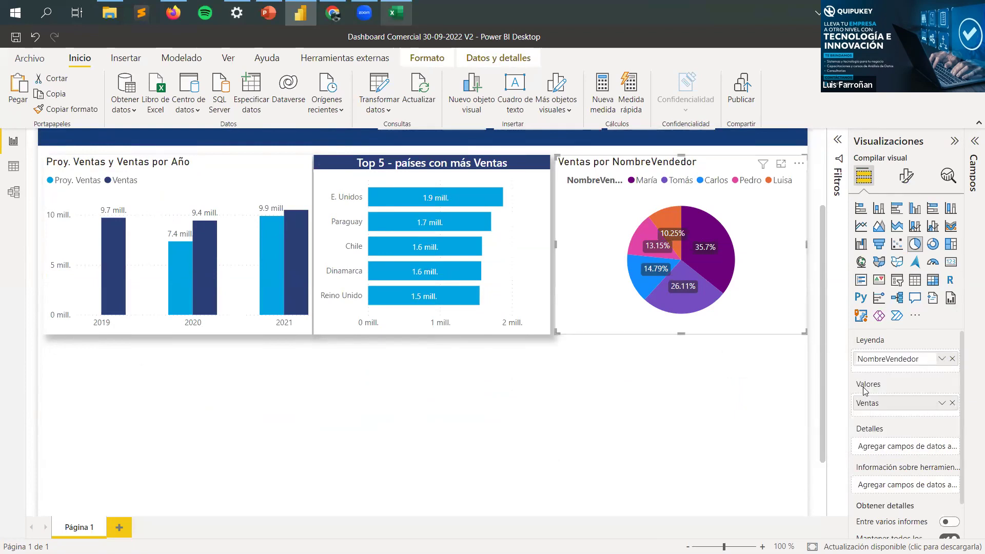
left_click(888, 361)
key("shift+Home")
key("BackSpace")
key("Return")
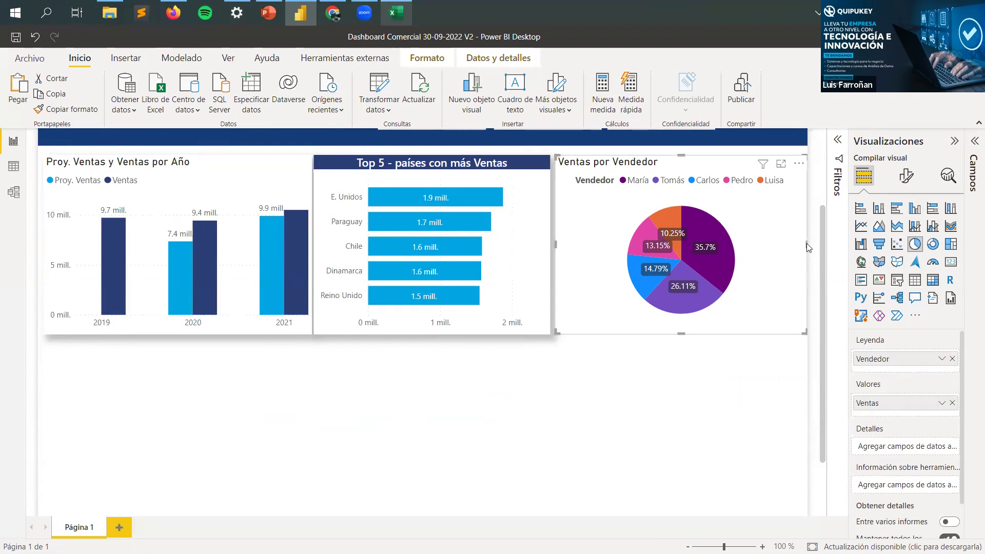
Step: Narrow the pie chart slightly away from the page edge and turn on its shadow effect
left_click_drag(804, 239, 799, 240)
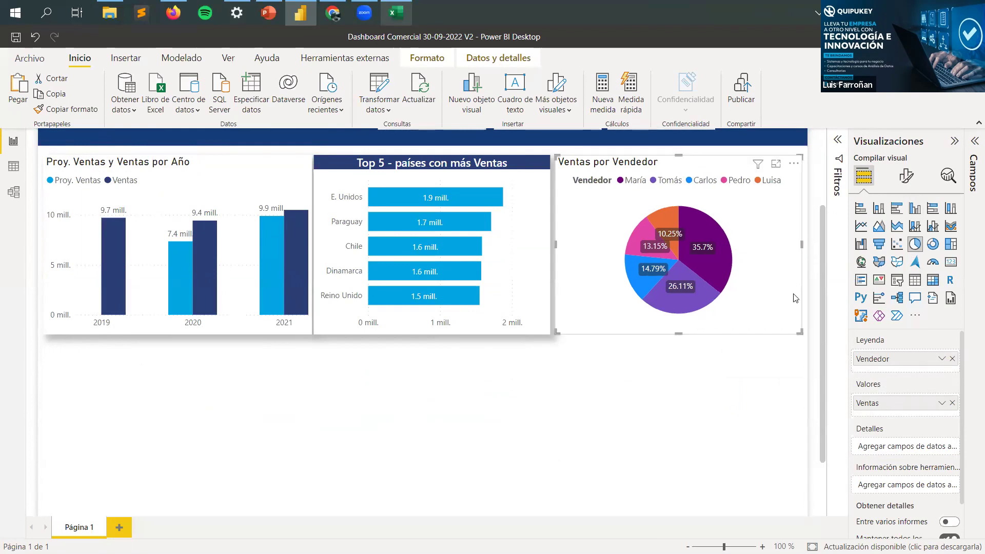
left_click(906, 176)
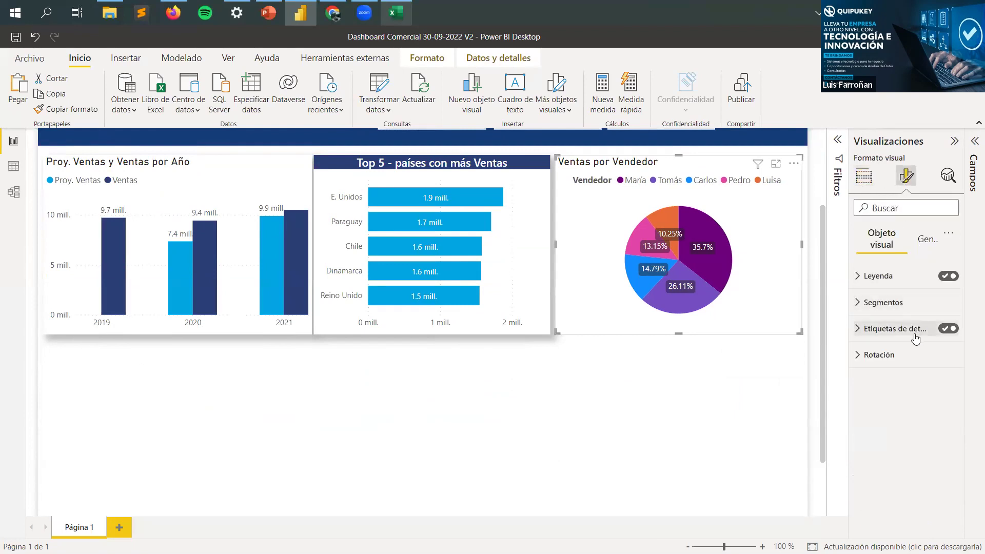
left_click(897, 302)
left_click(900, 303)
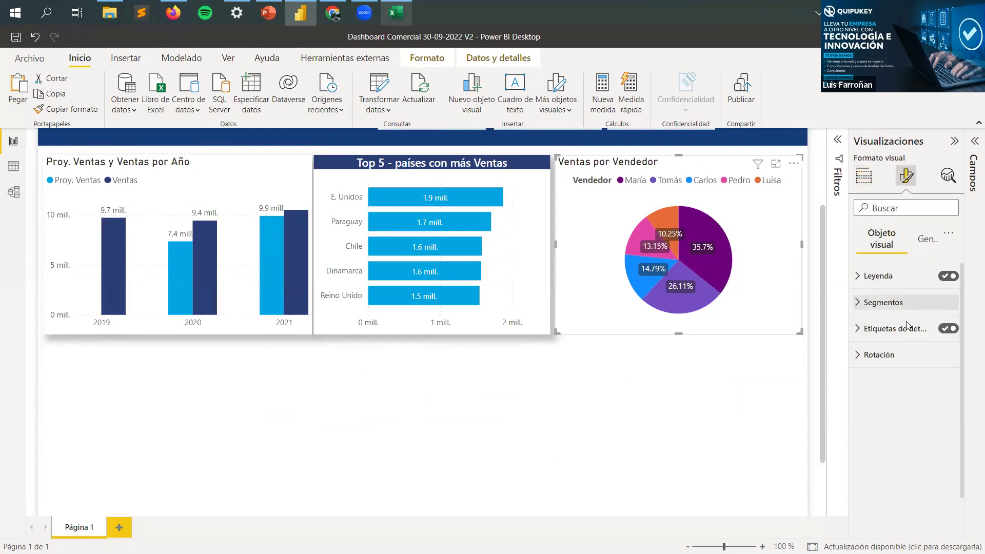
left_click(922, 240)
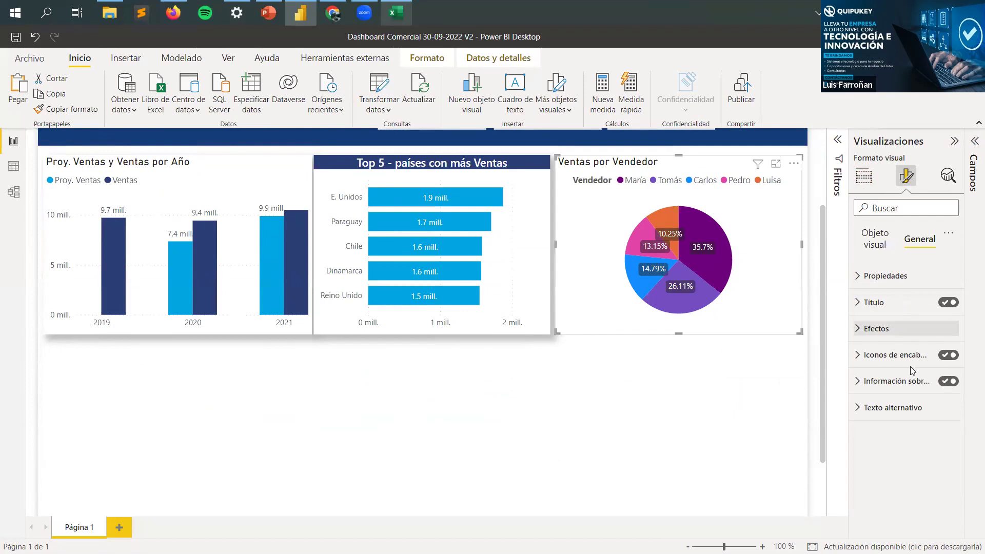
left_click(890, 326)
left_click(701, 411)
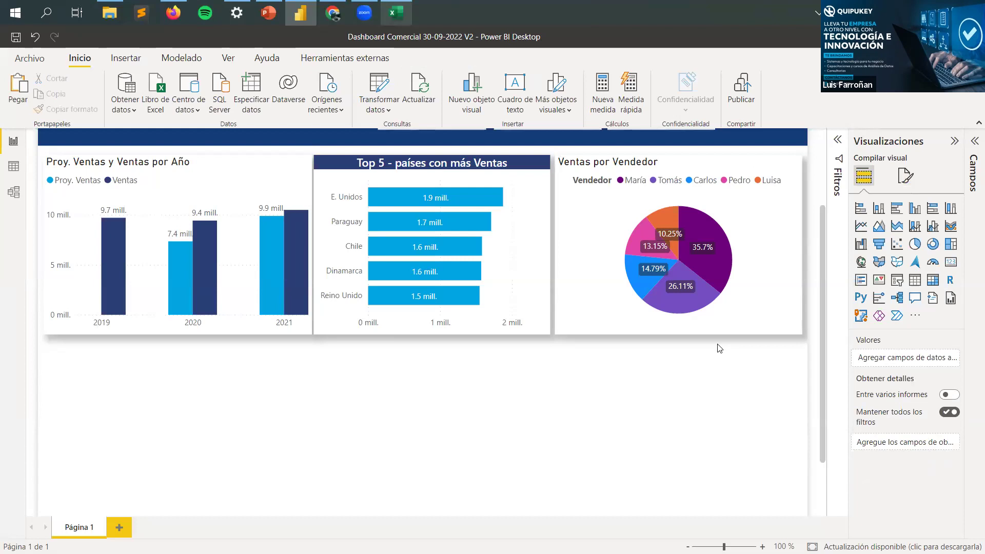
Step: Format the pie chart's title in Segoe UI Semibold at size 13, centred horizontally
left_click(695, 160)
left_click(907, 176)
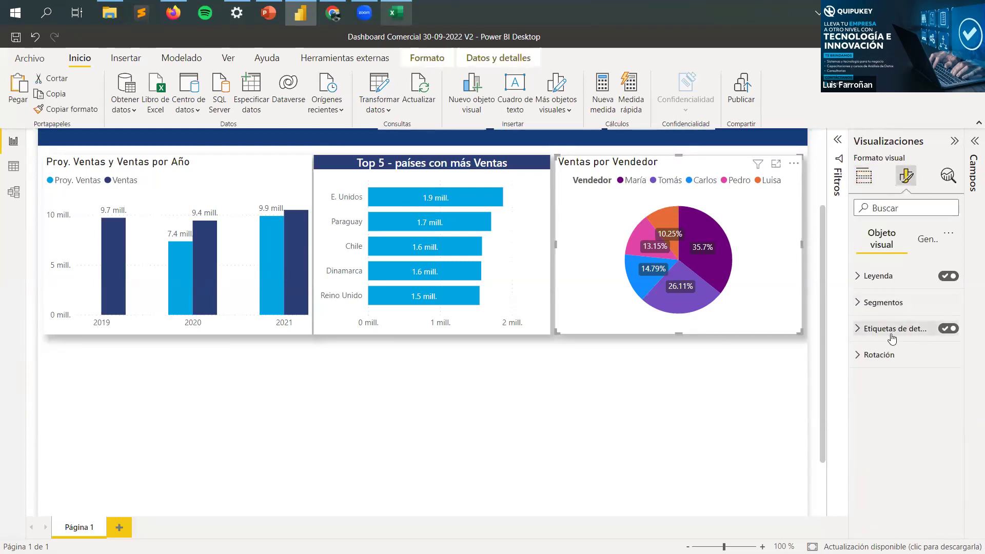
left_click(924, 241)
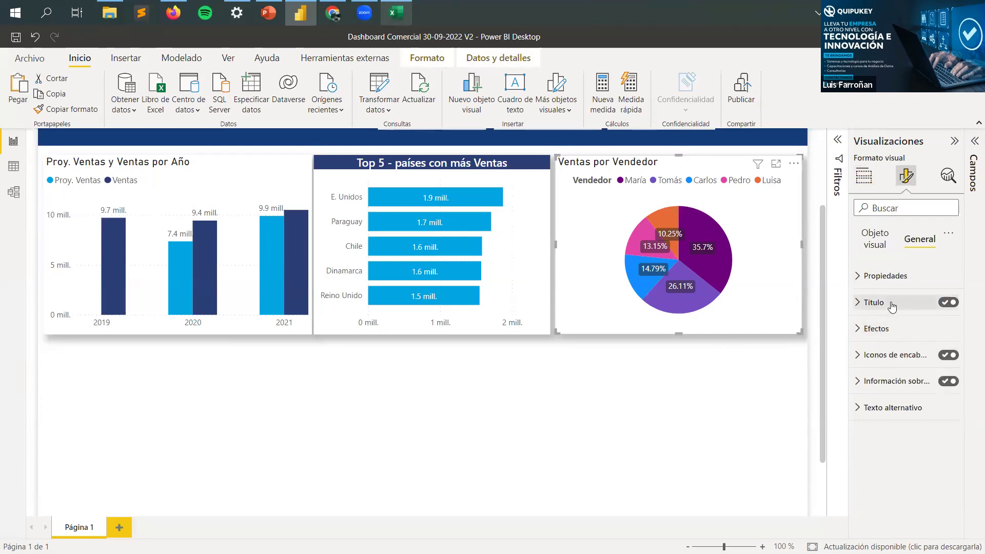
left_click(892, 307)
scroll(906, 353, "down", 2)
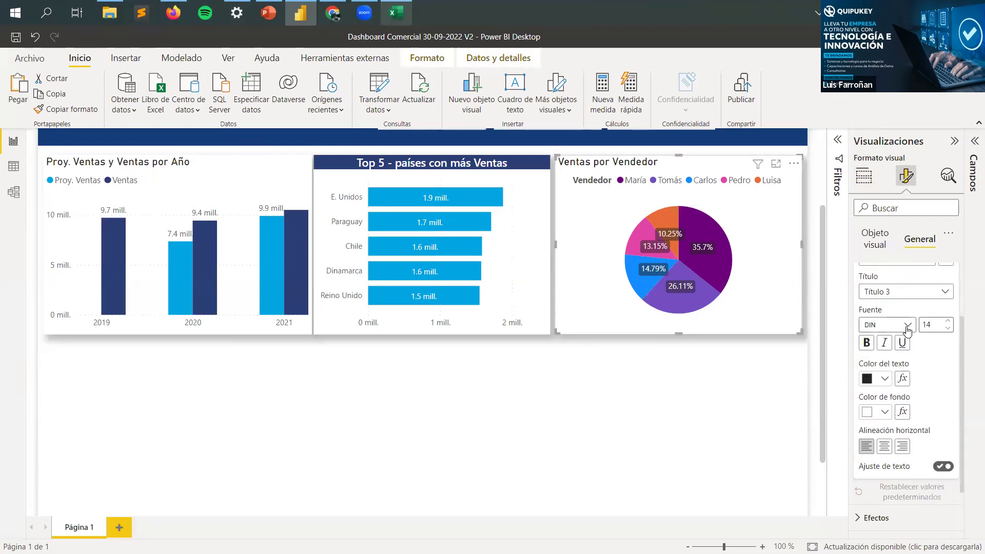
left_click(902, 325)
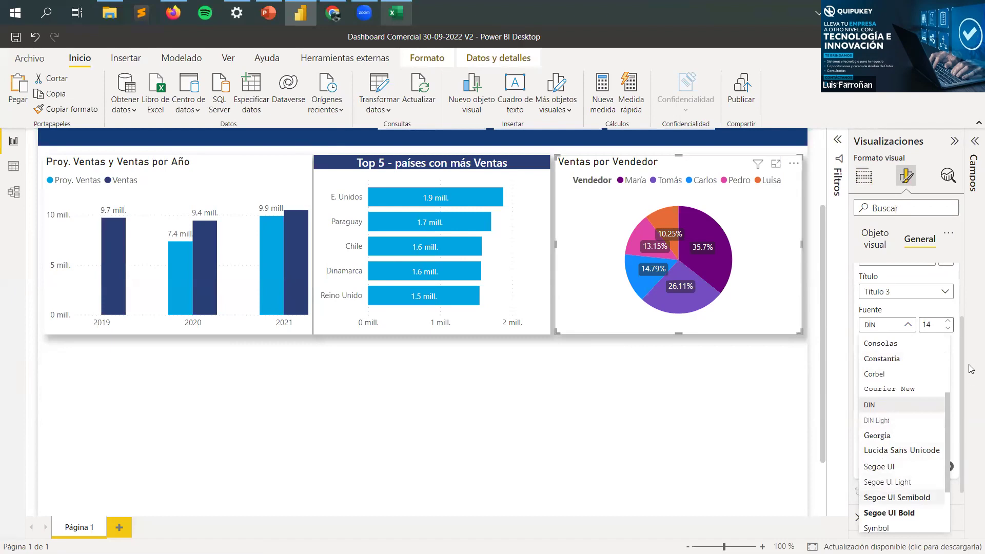
left_click(906, 501)
left_click(948, 329)
left_click(884, 446)
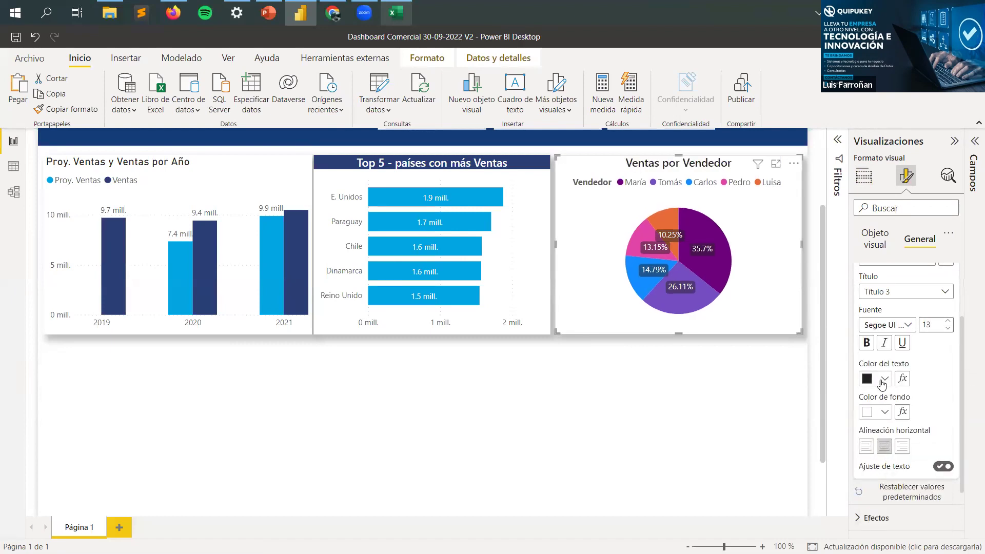
Step: Give the pie chart's title a dark blue background and white text
left_click(884, 412)
left_click(811, 325)
left_click(884, 378)
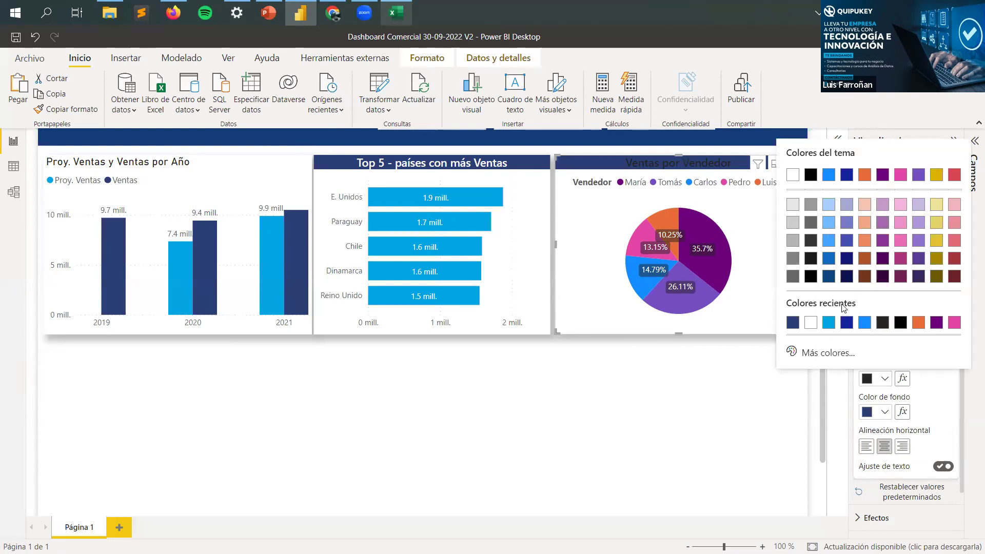
left_click(605, 399)
Step: Format the title of the yearly sales column chart in Segoe UI Semibold at size 13, centred horizontally
left_click(144, 164)
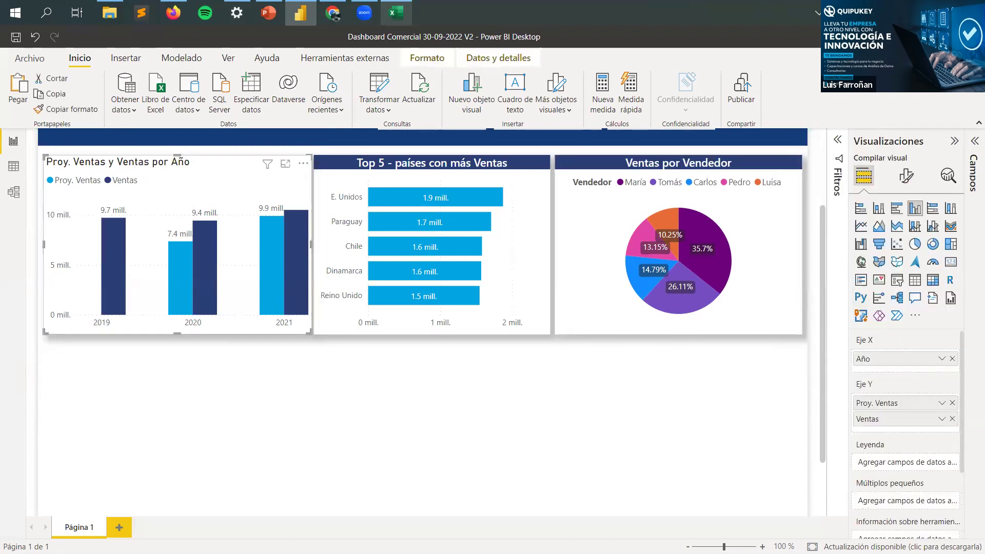
left_click(906, 176)
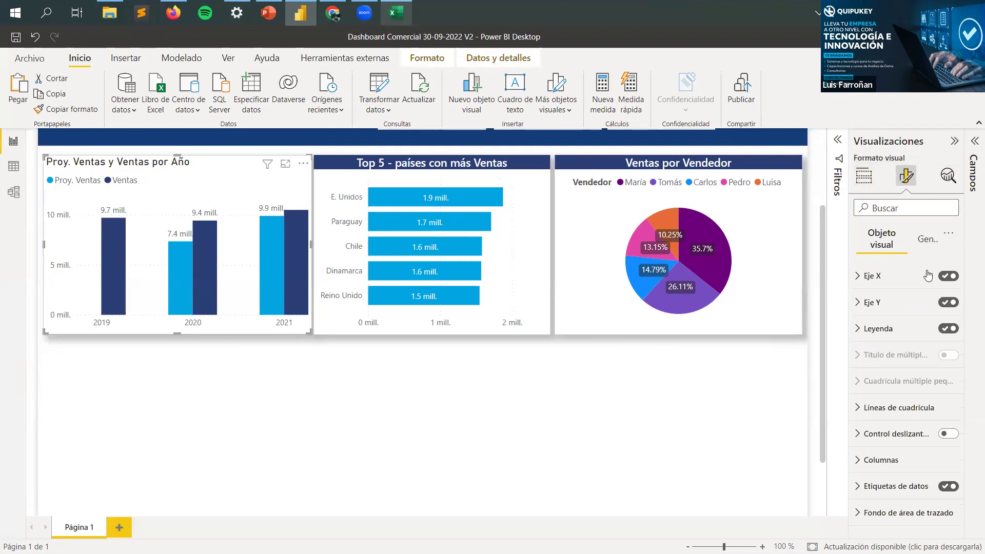
left_click(928, 240)
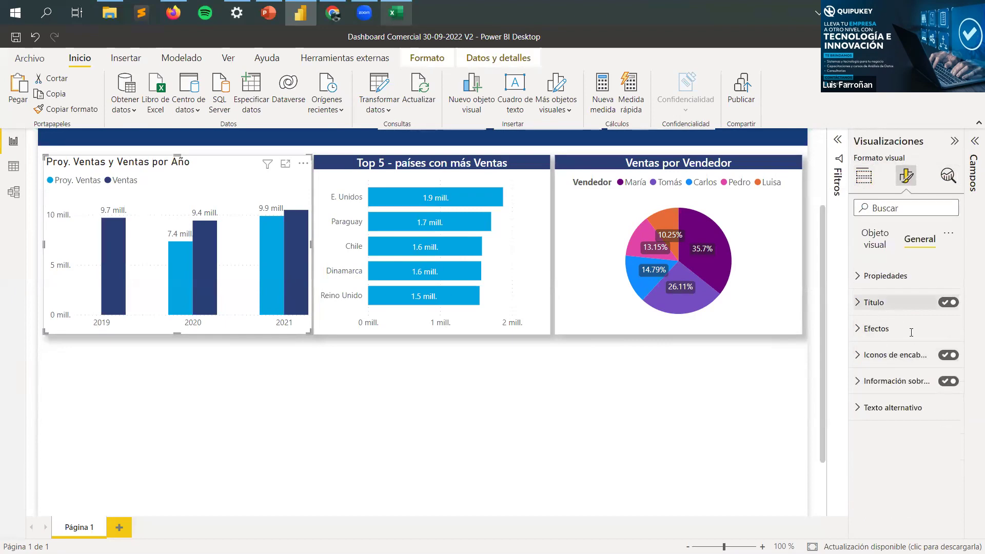
left_click(875, 303)
left_click(923, 374)
left_click(924, 374)
left_click(886, 407)
scroll(882, 376, "down", 3)
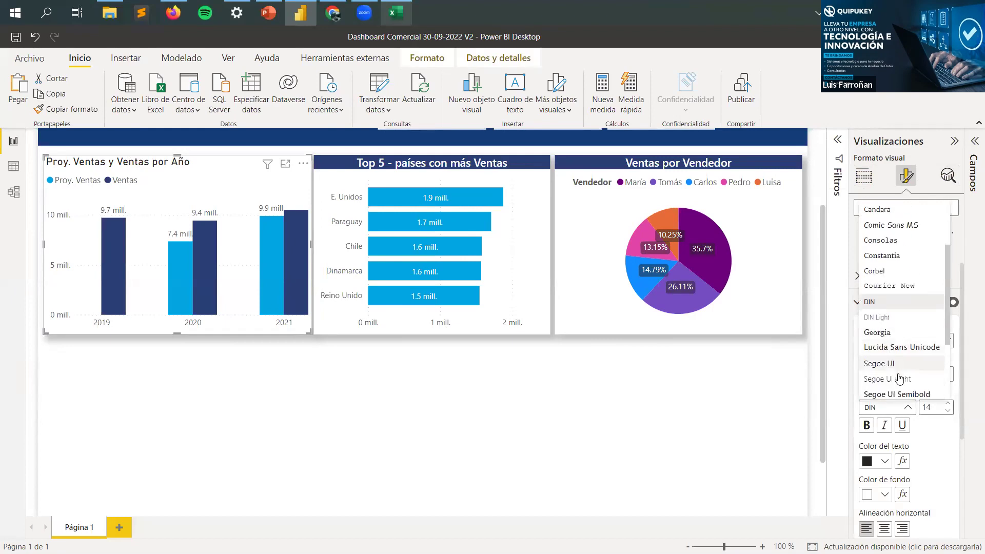
left_click(903, 392)
left_click(948, 412)
scroll(942, 440, "down", 2)
left_click(884, 446)
Step: Give the column chart's title a dark blue background and white text
left_click(882, 409)
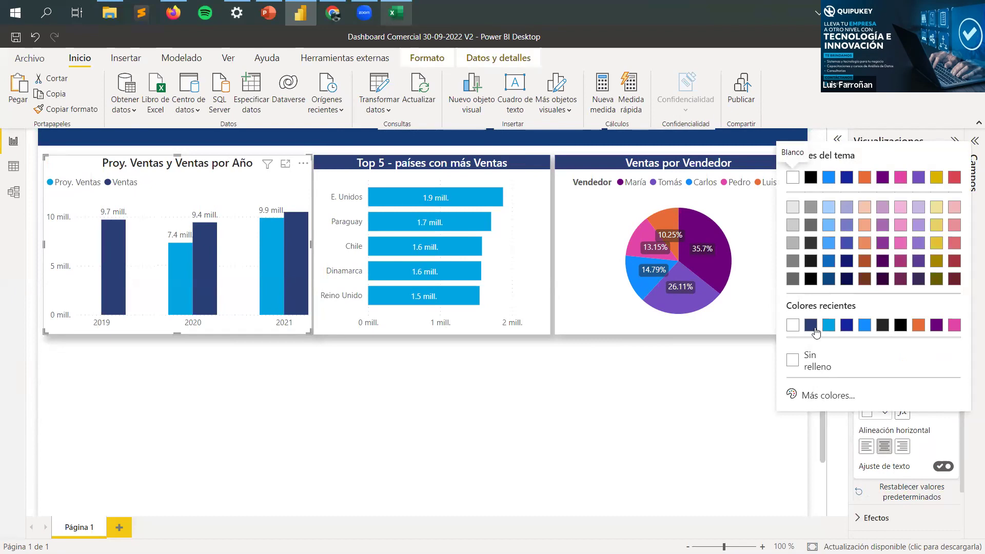
left_click(808, 329)
left_click(878, 380)
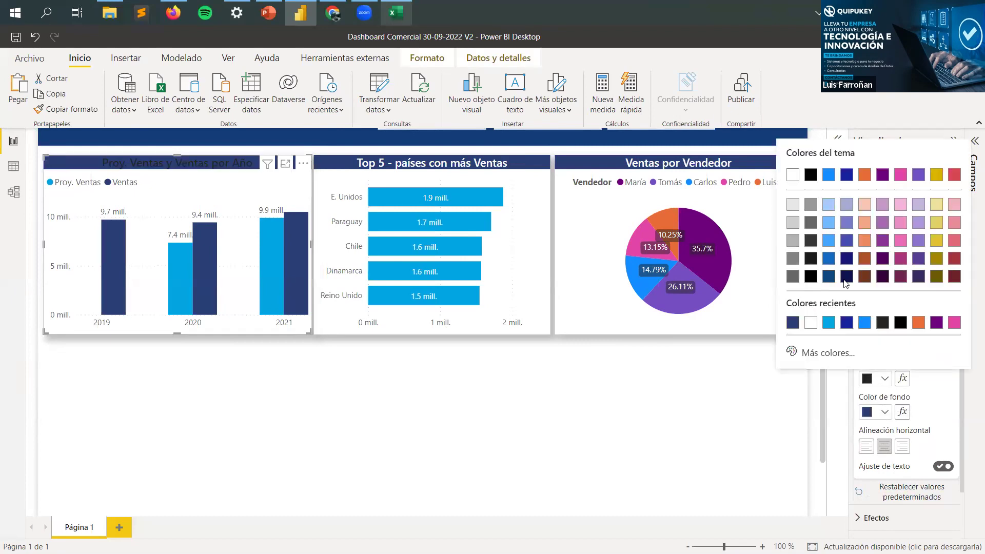
left_click(795, 178)
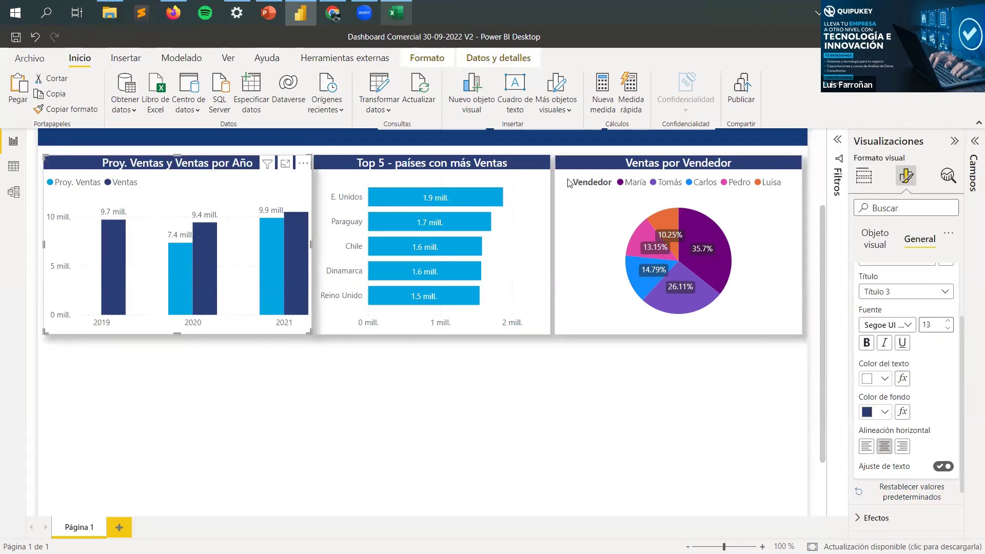
left_click(334, 388)
Step: Review the row of three charts and the empty page area between it and the footer
scroll(334, 388, "down", 3)
scroll(334, 388, "up", 4)
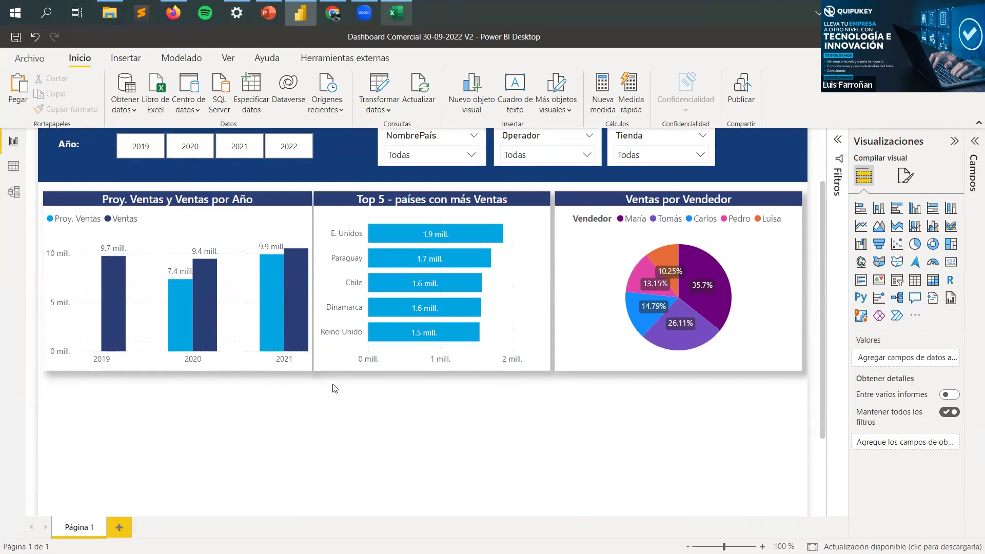
scroll(473, 468, "down", 1)
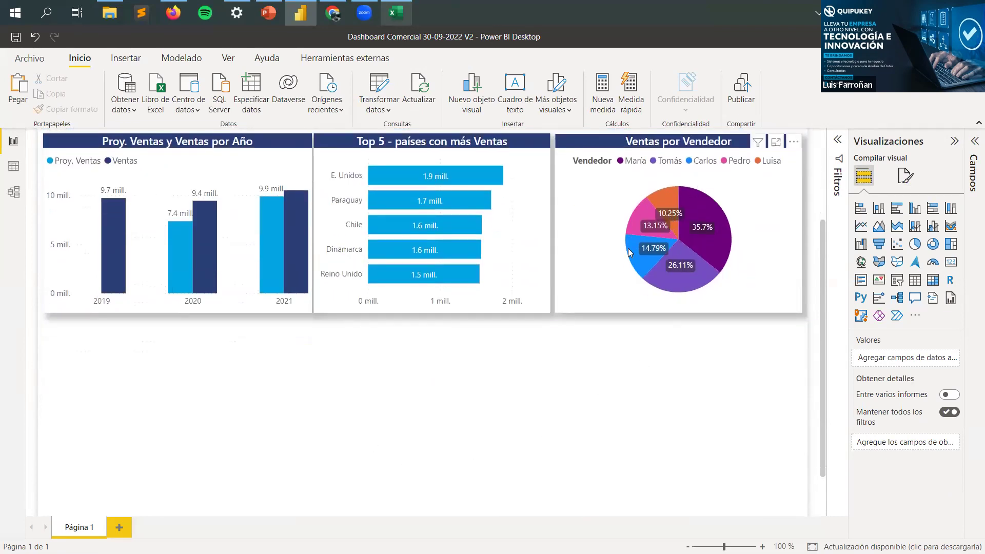
scroll(618, 410, "down", 1)
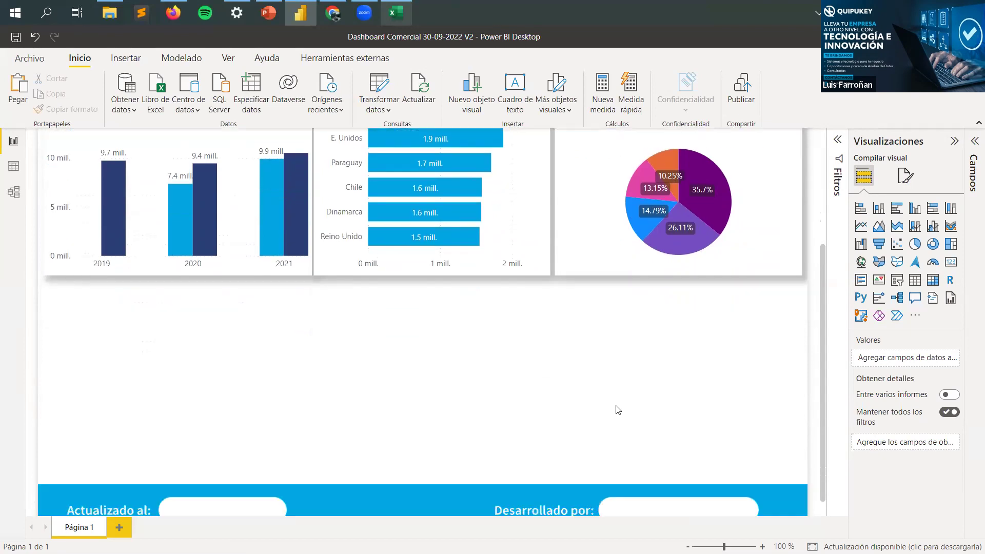
scroll(452, 353, "up", 1)
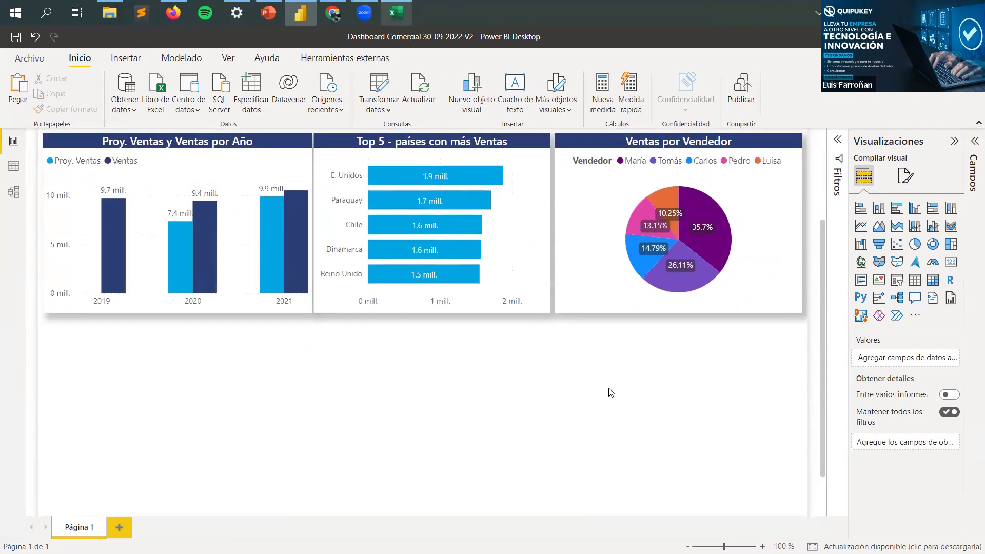
scroll(749, 380, "down", 1)
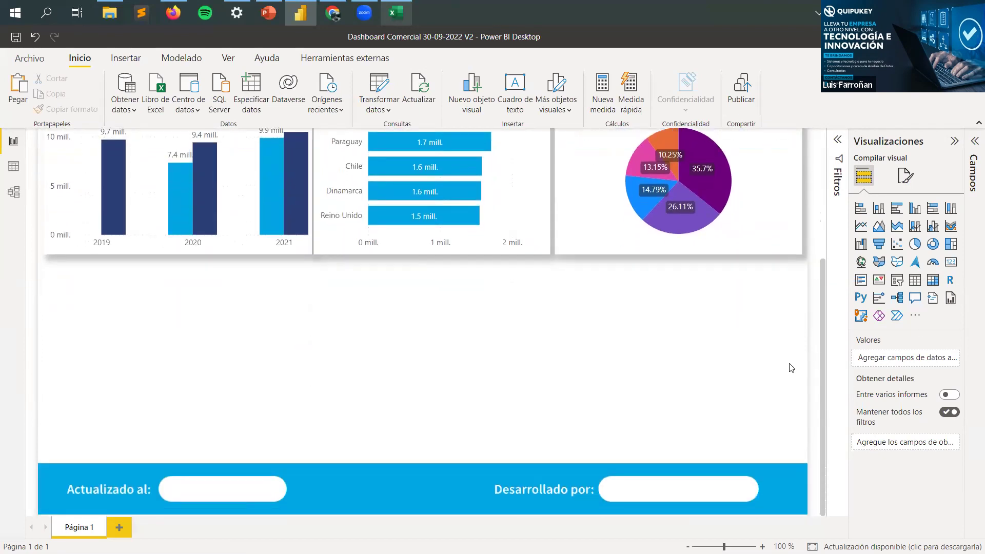
scroll(791, 367, "up", 1)
Step: Collapse the Campos and Visualizaciones panes and narrow the pie chart slightly from its left side
left_click(974, 154)
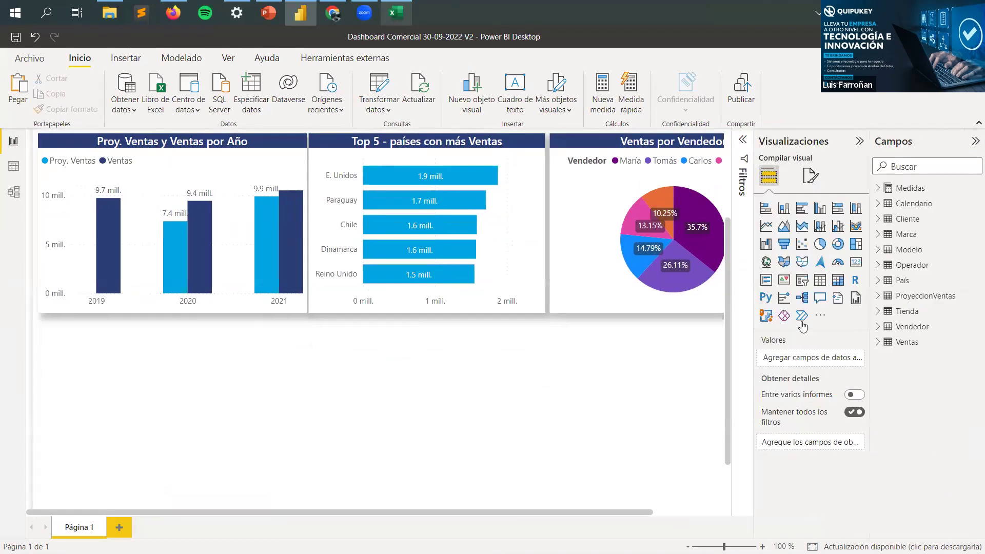
left_click(926, 142)
left_click(939, 143)
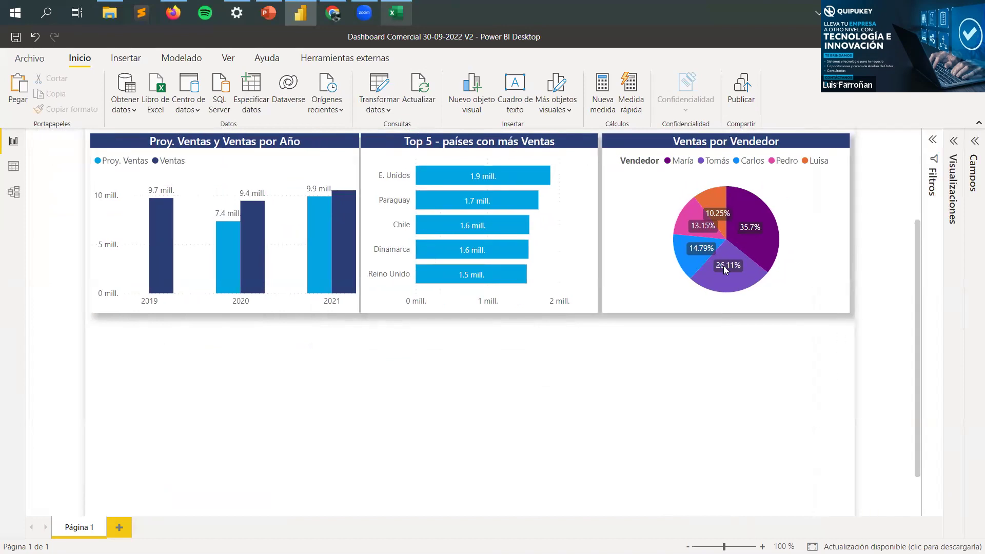
left_click(514, 145)
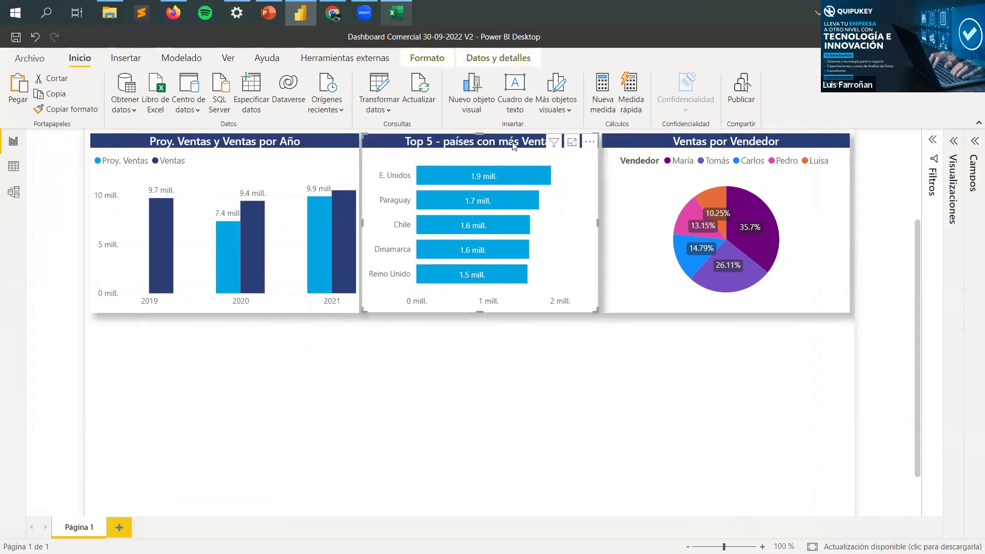
left_click(544, 405)
left_click(616, 174)
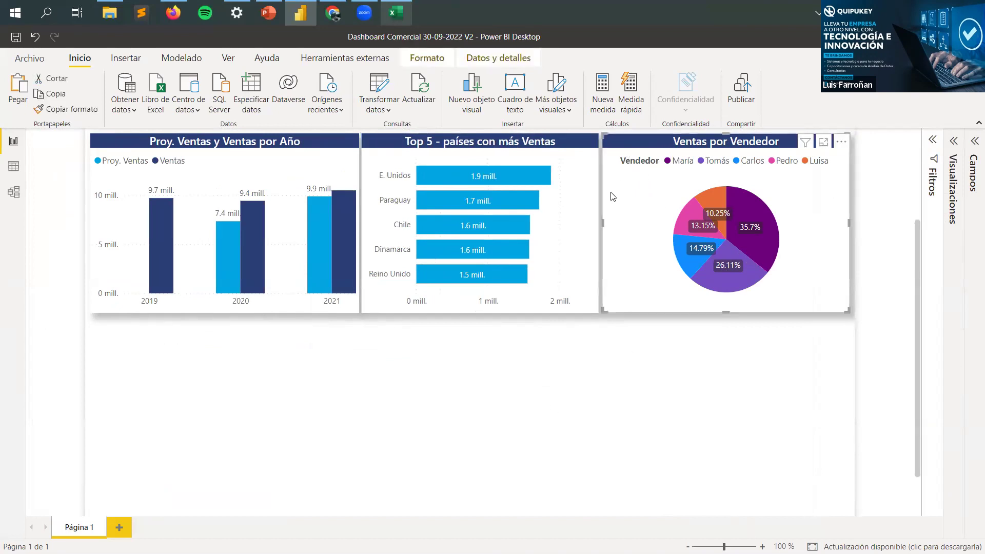
left_click_drag(604, 223, 620, 223)
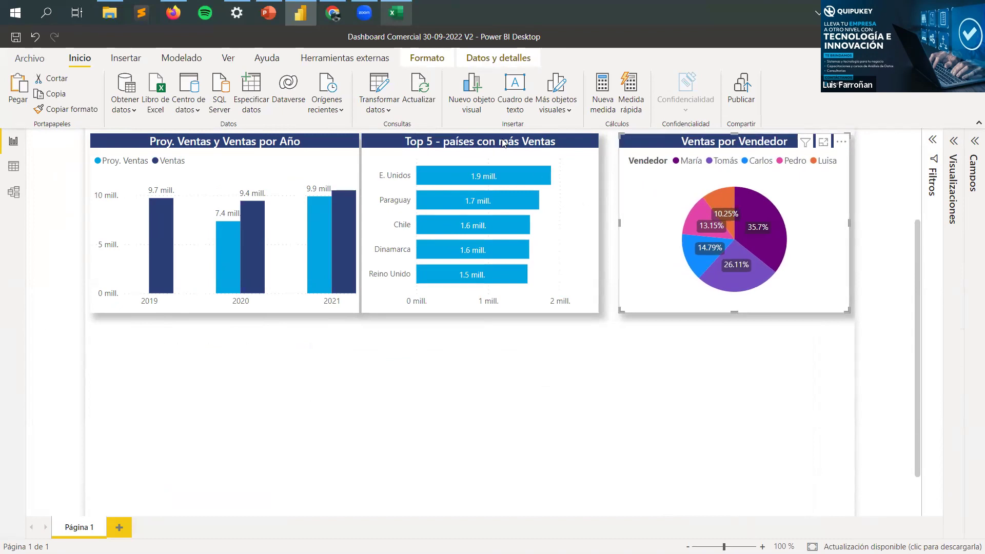
Step: Move the Top 5 countries chart right against the pie chart and widen the column chart to fill the gap
left_click_drag(485, 144, 491, 145)
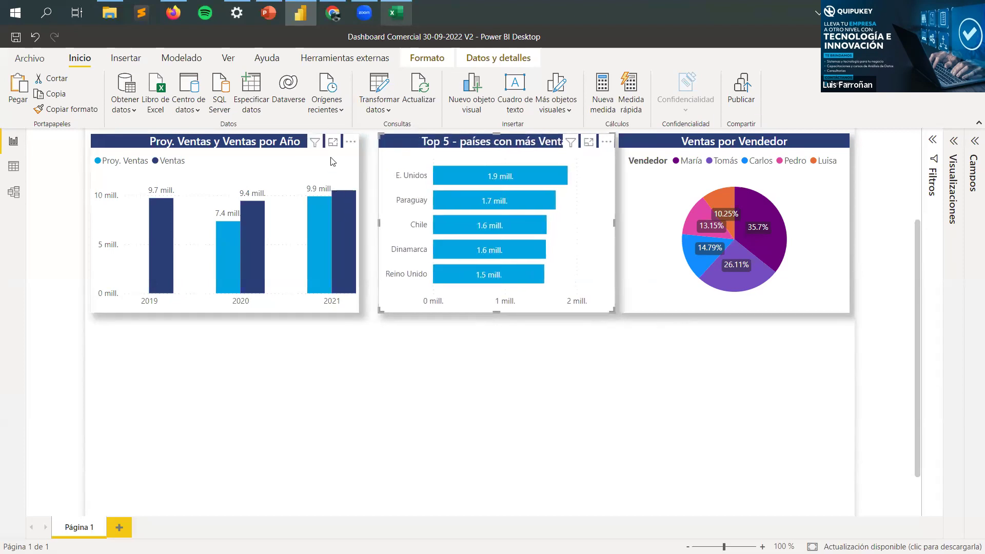
left_click(272, 146)
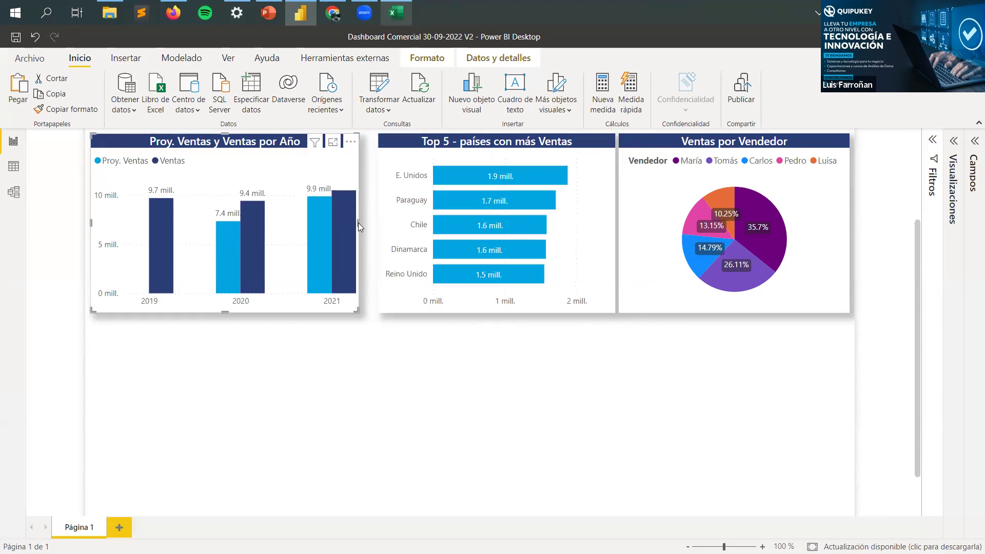
left_click_drag(363, 224, 378, 233)
left_click(444, 144)
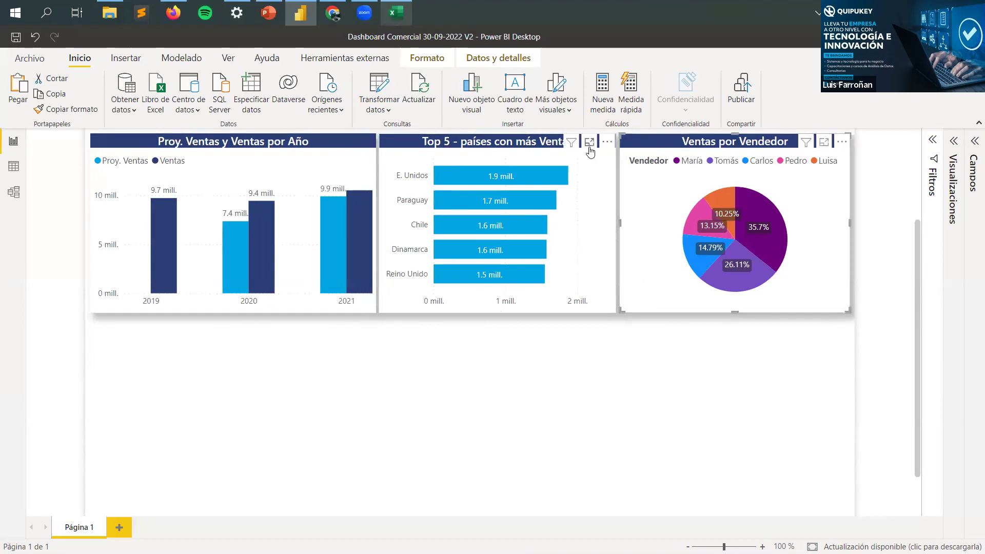
left_click(493, 400)
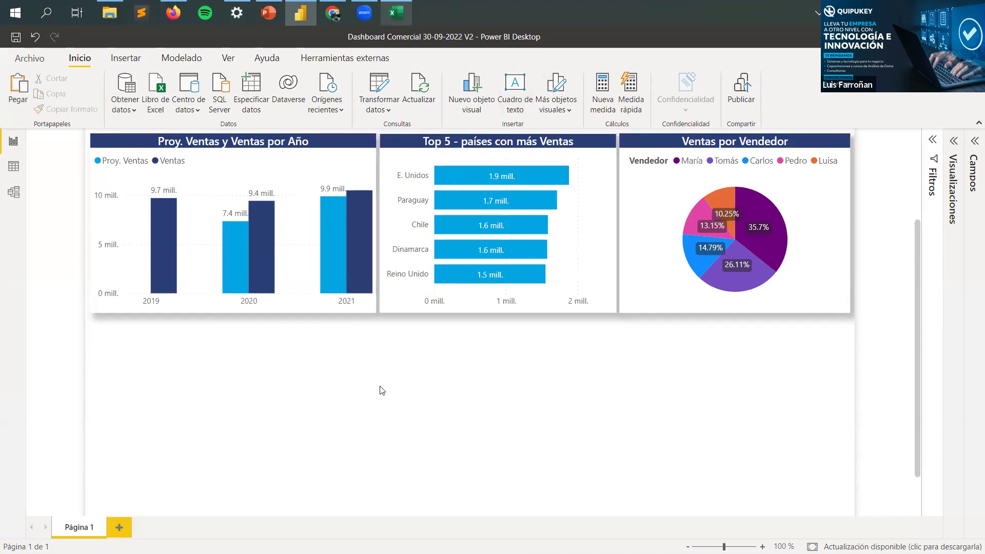
Step: Add a stacked area chart (Gráfico de áreas apiladas) in the empty space below the yearly sales column chart
left_click(954, 143)
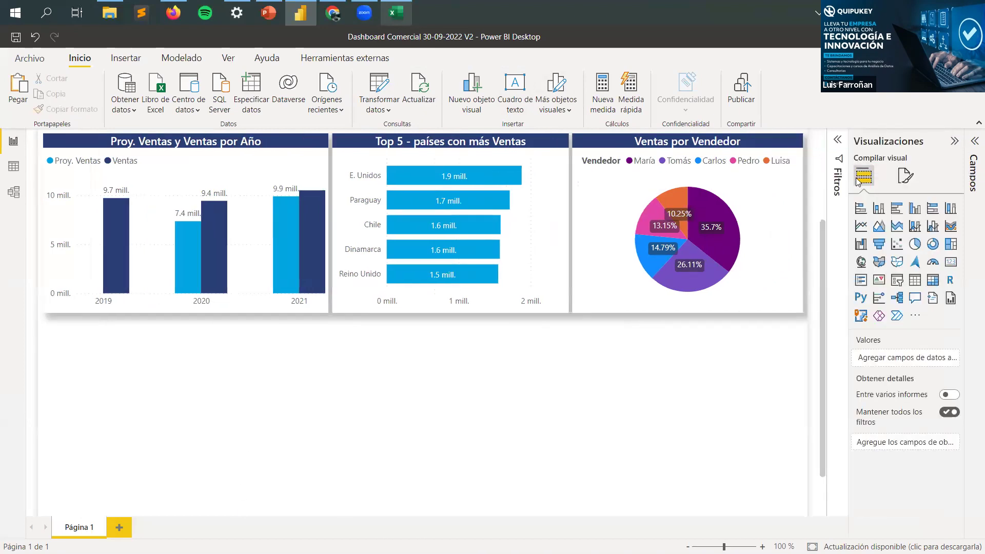
left_click(897, 232)
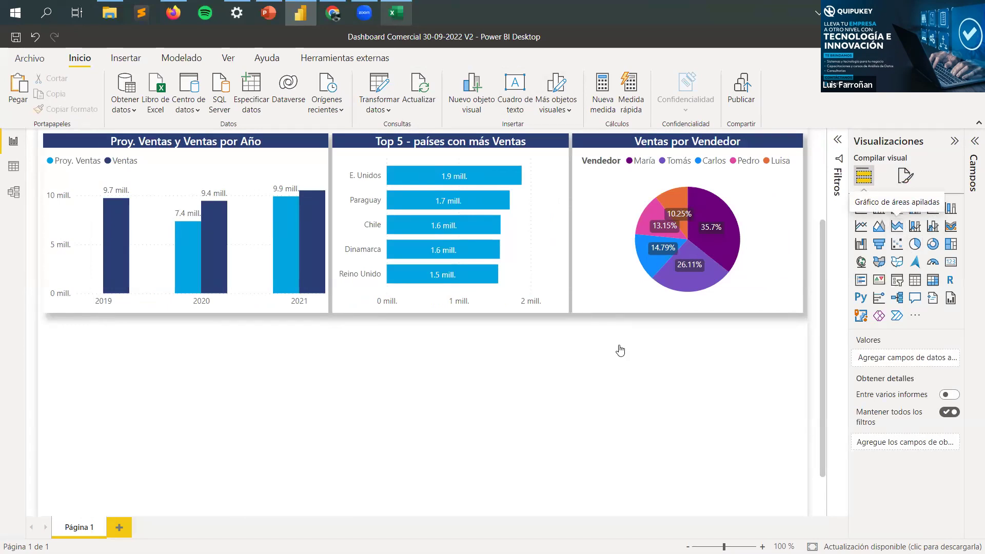
scroll(286, 359, "down", 2)
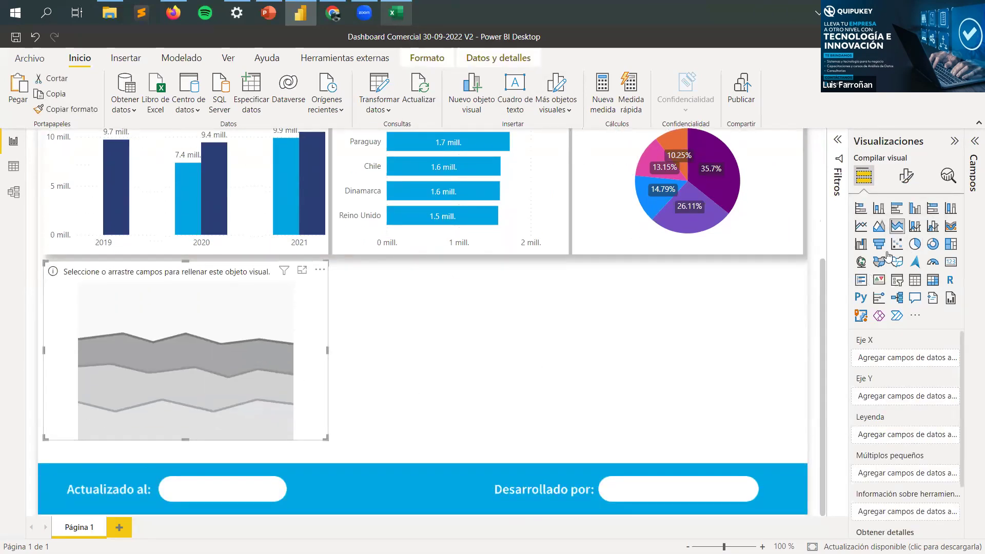
left_click(906, 176)
left_click(975, 141)
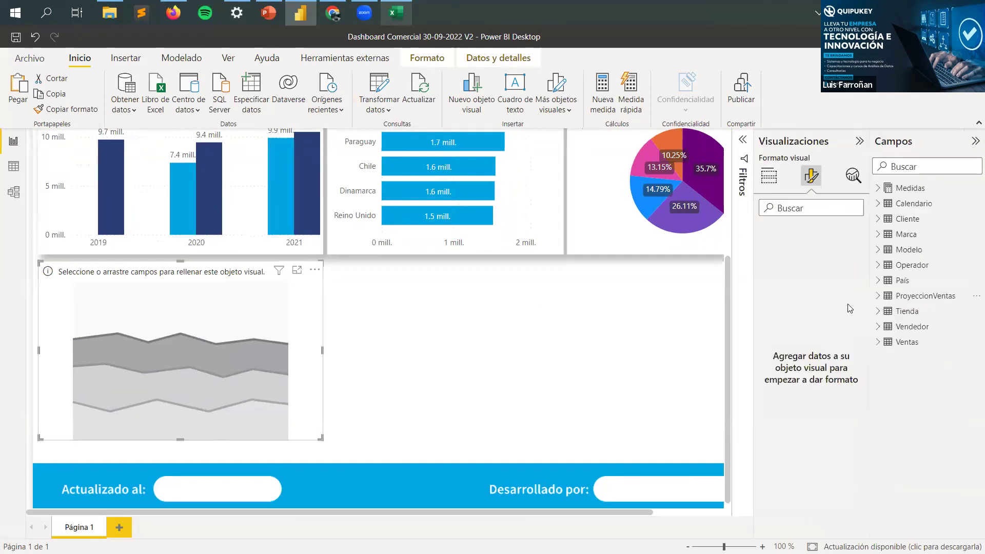
left_click(768, 176)
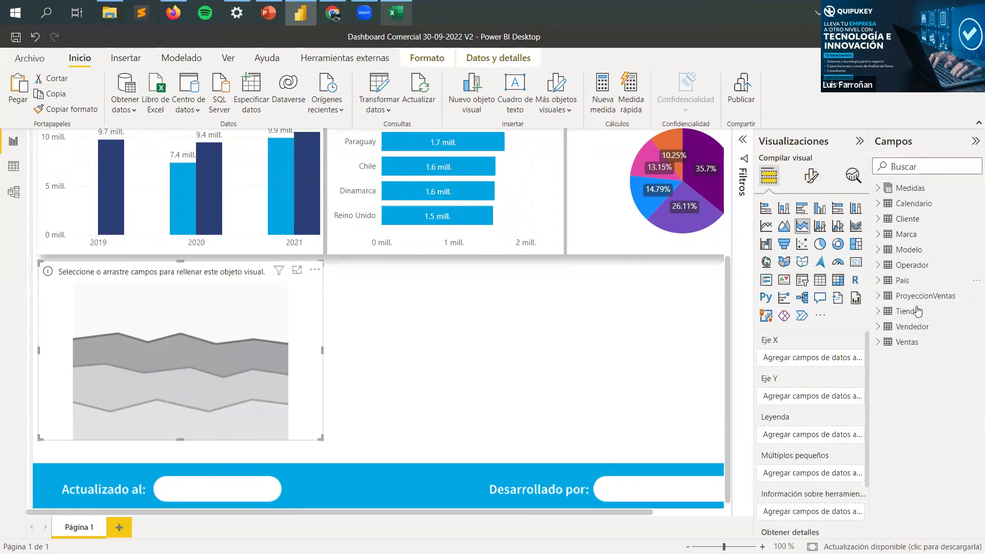
Step: Assign RazónSocialTienda from Tienda to the area chart's Eje X and the Ventas measure to its Eje Y
left_click(878, 311)
left_click_drag(929, 343, 831, 361)
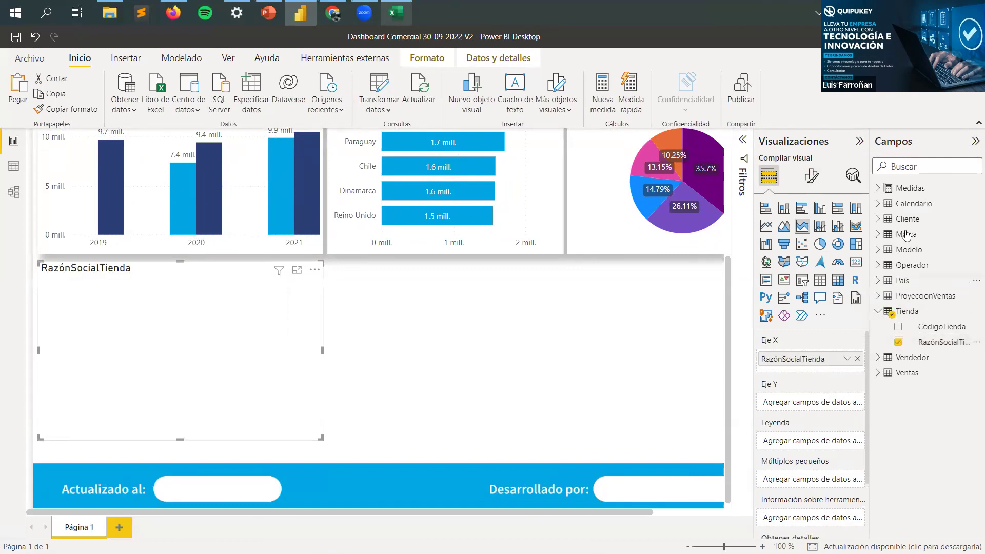
left_click(878, 187)
left_click_drag(926, 220, 822, 405)
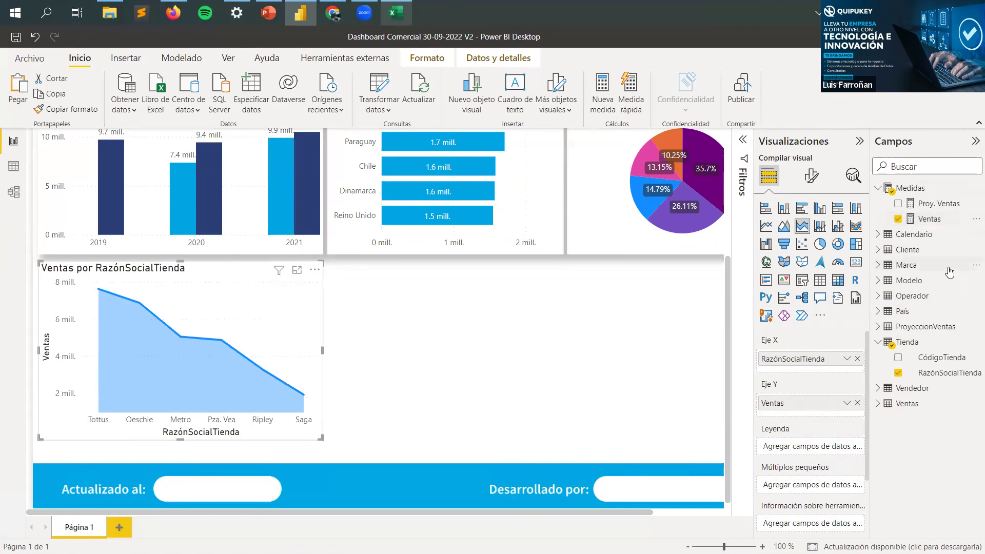
left_click(878, 188)
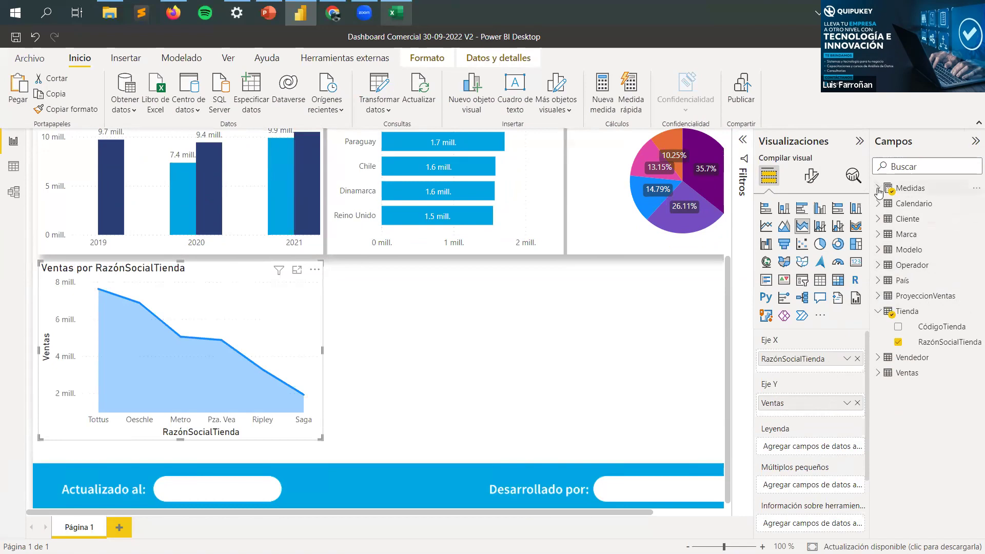
Step: Split the area chart by year by assigning Año from Calendario to its Leyenda
left_click(879, 204)
left_click_drag(918, 221, 824, 453)
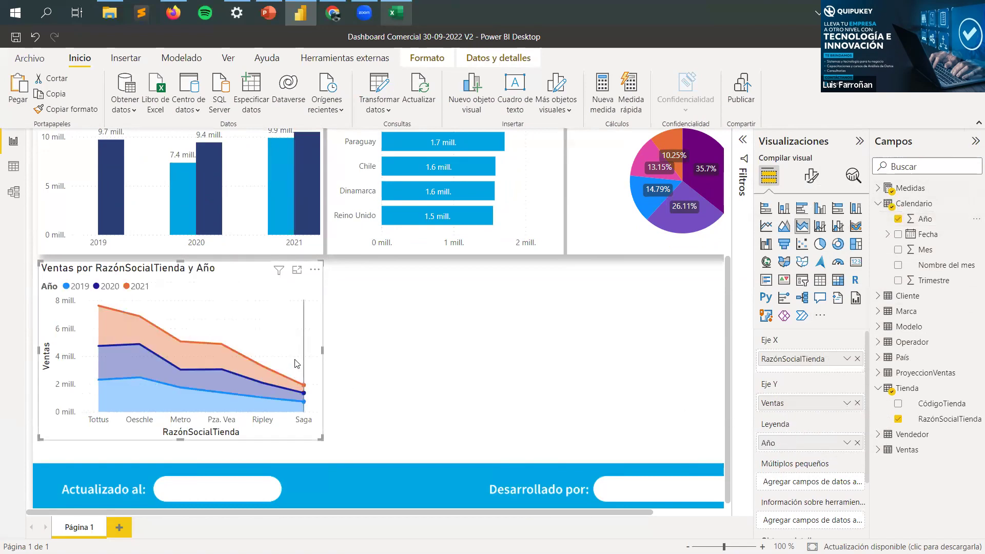
mouse_move(296, 364)
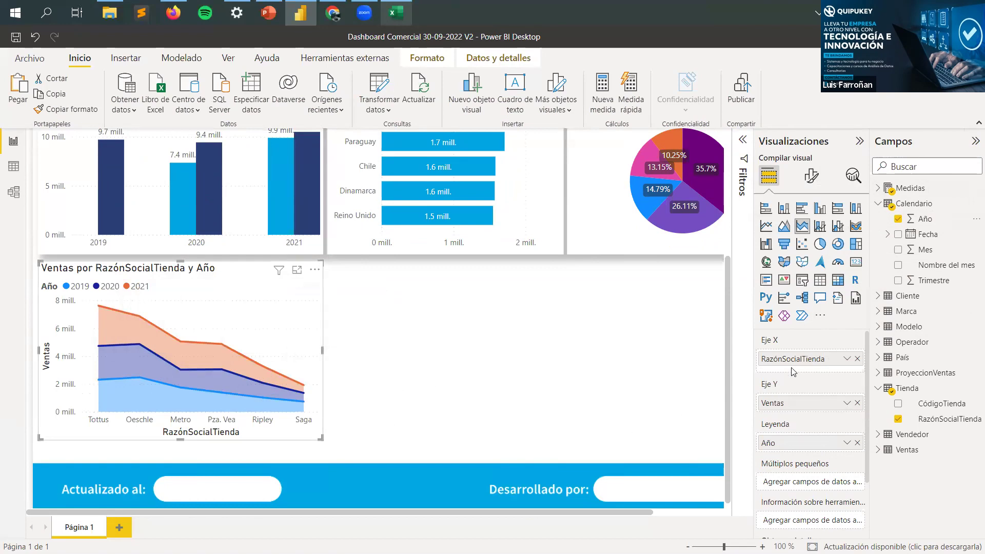
Step: Turn off the Eje Y and Eje X titles on the area chart
left_click(811, 176)
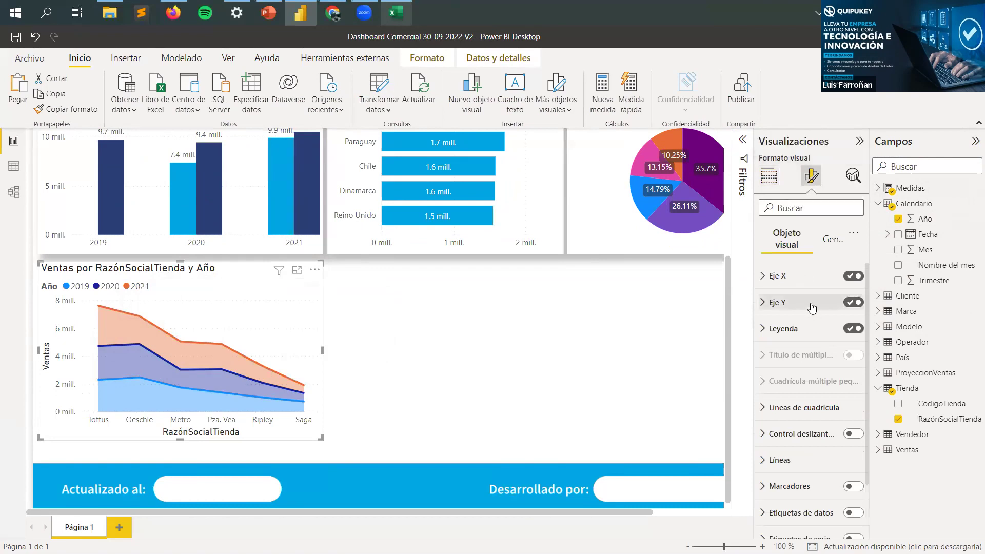
left_click(779, 303)
scroll(816, 333, "down", 3)
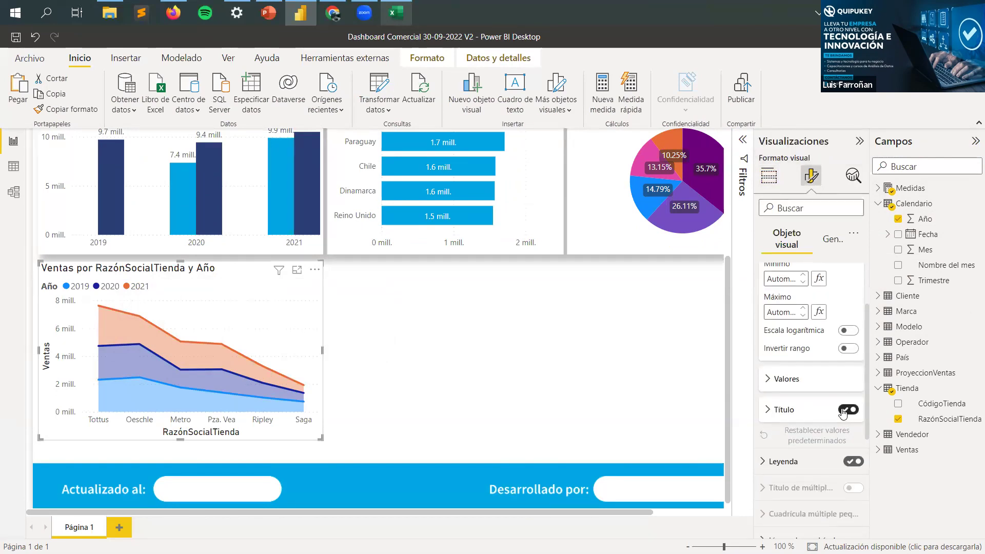
left_click(847, 410)
scroll(834, 403, "up", 3)
left_click(775, 279)
scroll(811, 359, "down", 3)
left_click(847, 399)
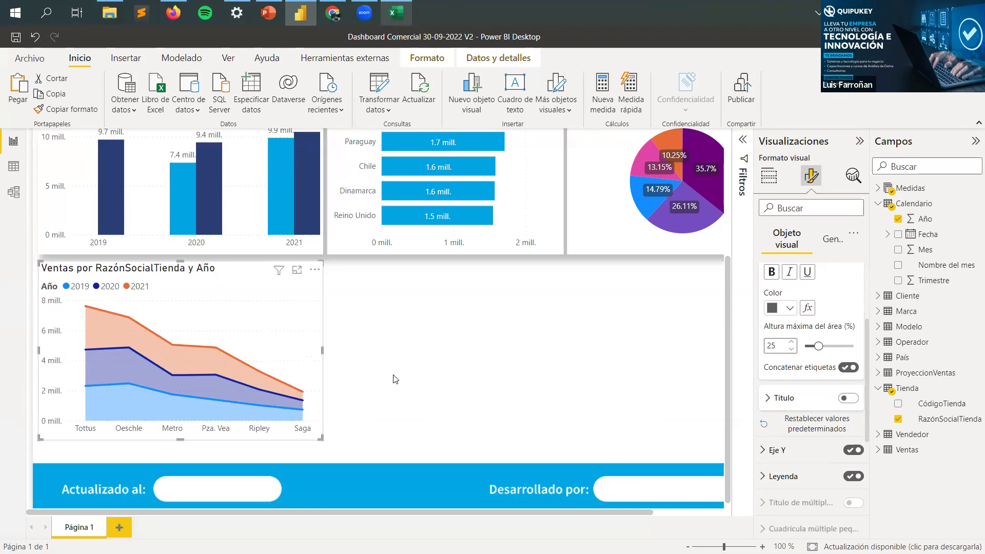
left_click(376, 348)
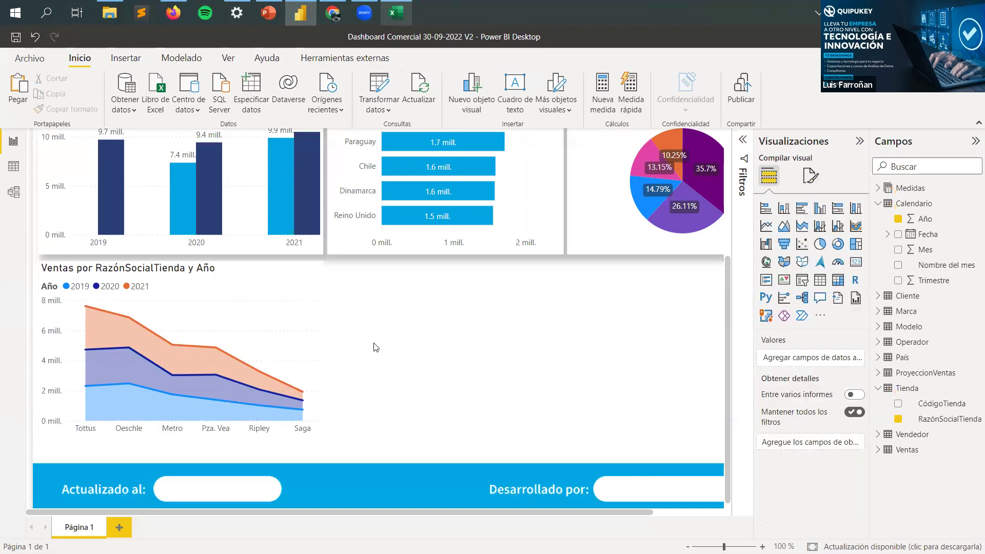
Step: Extend the area chart's lower edge slightly toward the blue footer band and turn on its Sombra effect
left_click(263, 279)
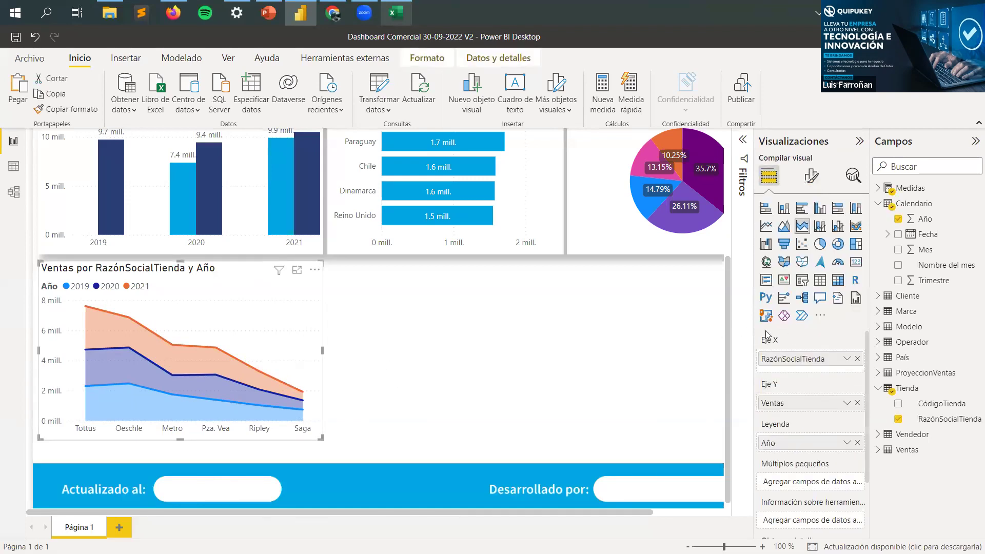
left_click_drag(178, 438, 179, 449)
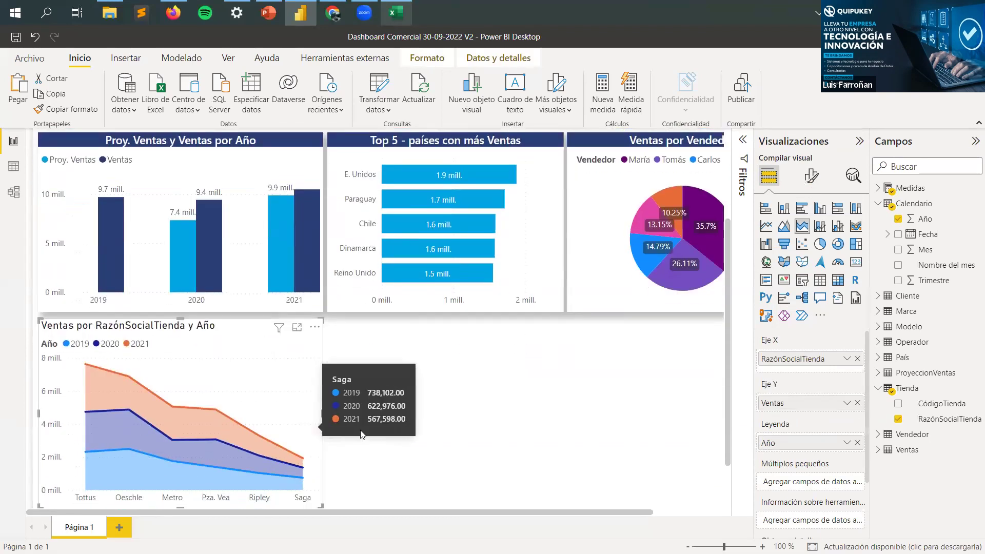
left_click(812, 180)
left_click(827, 249)
left_click(793, 327)
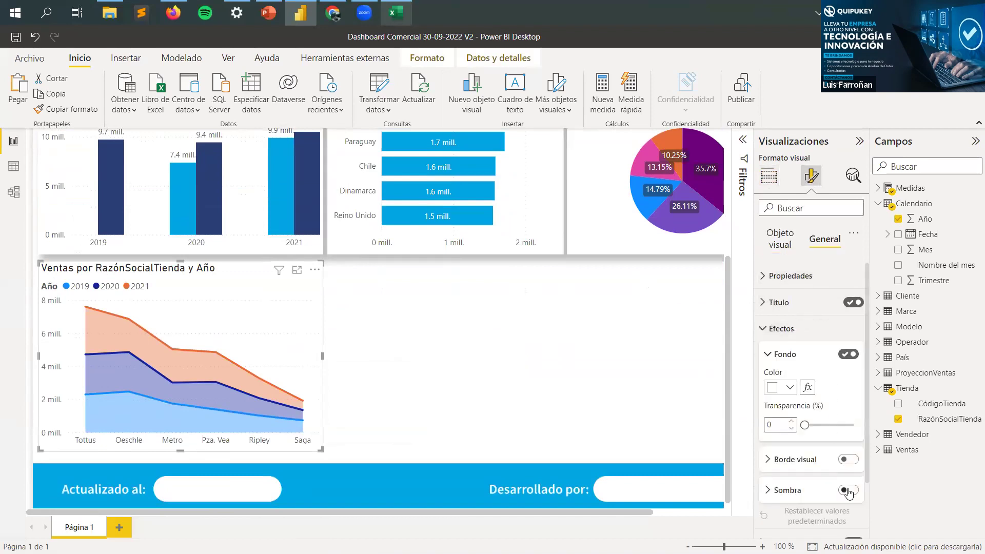
left_click(468, 373)
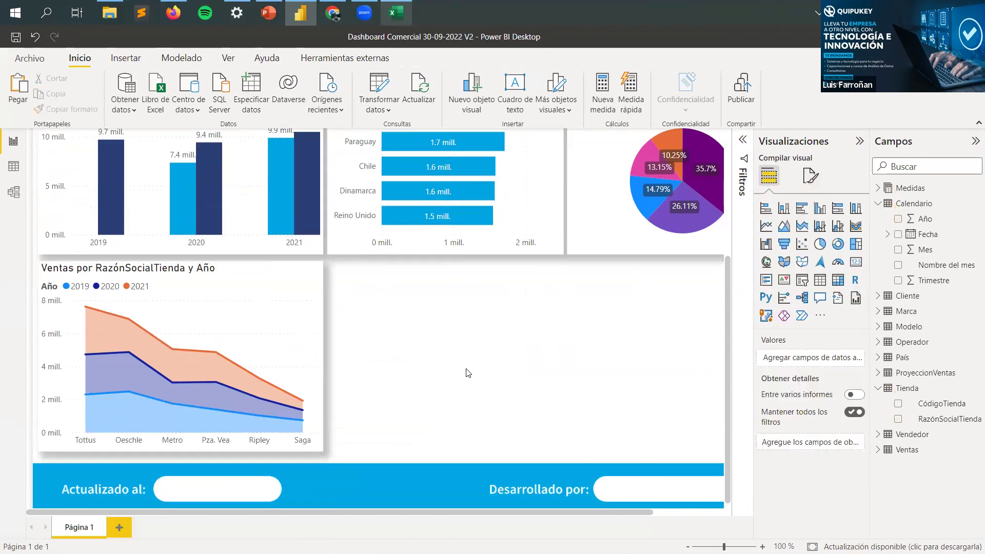
Step: Change the area chart's title text to "Ventas por Tienda y Año"
left_click(224, 269)
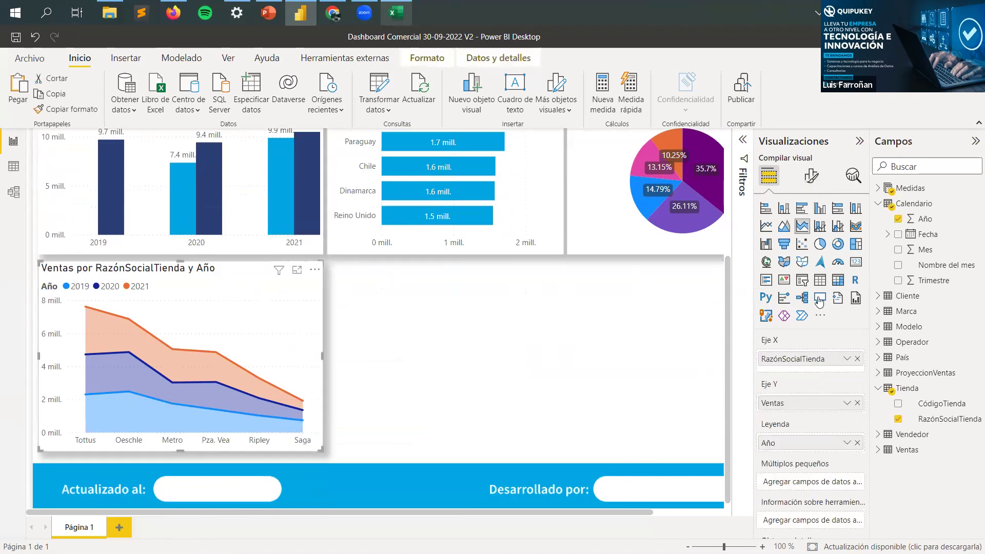
left_click(811, 176)
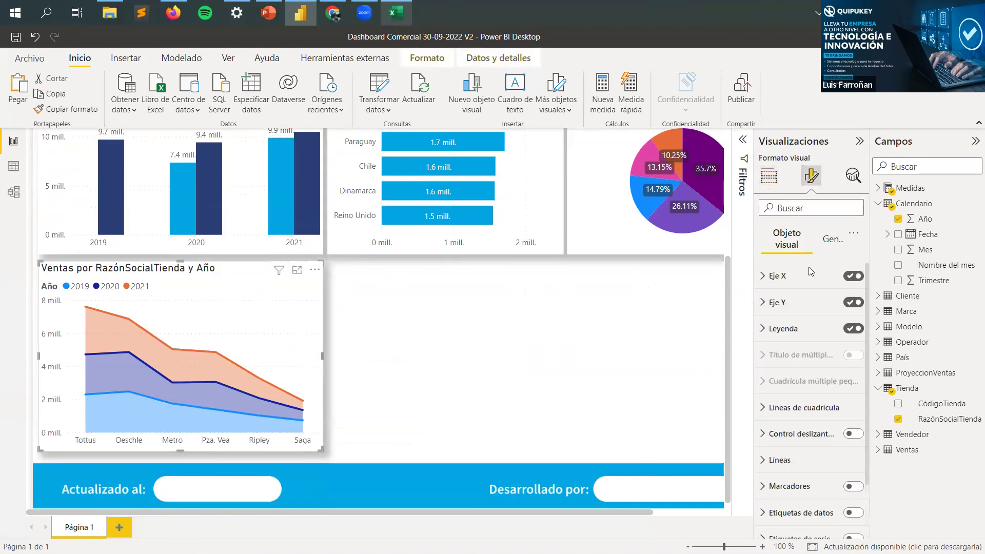
left_click(832, 239)
left_click(780, 302)
left_click(791, 340)
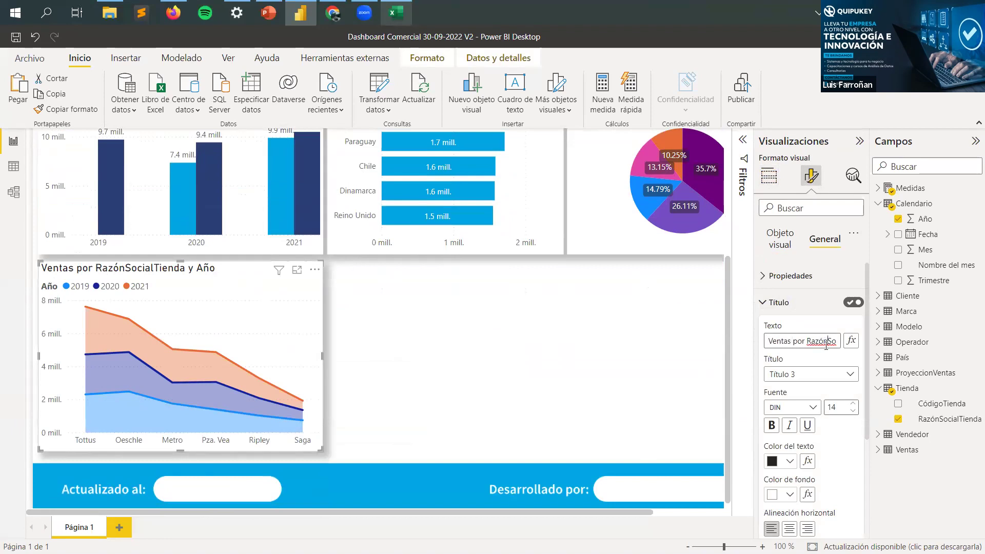
key("Delete")
key("Delete")
key("Delete")
key("Delete")
key("Delete")
key("Delete")
key("Delete")
key("Delete")
key("Delete")
key("Delete")
key("Delete")
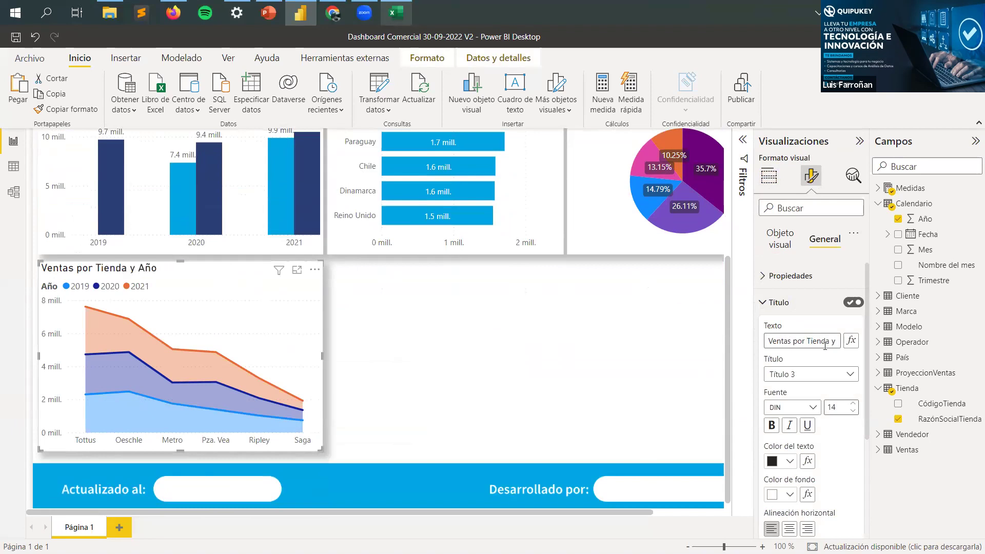
left_click(806, 425)
left_click(803, 408)
left_click(804, 408)
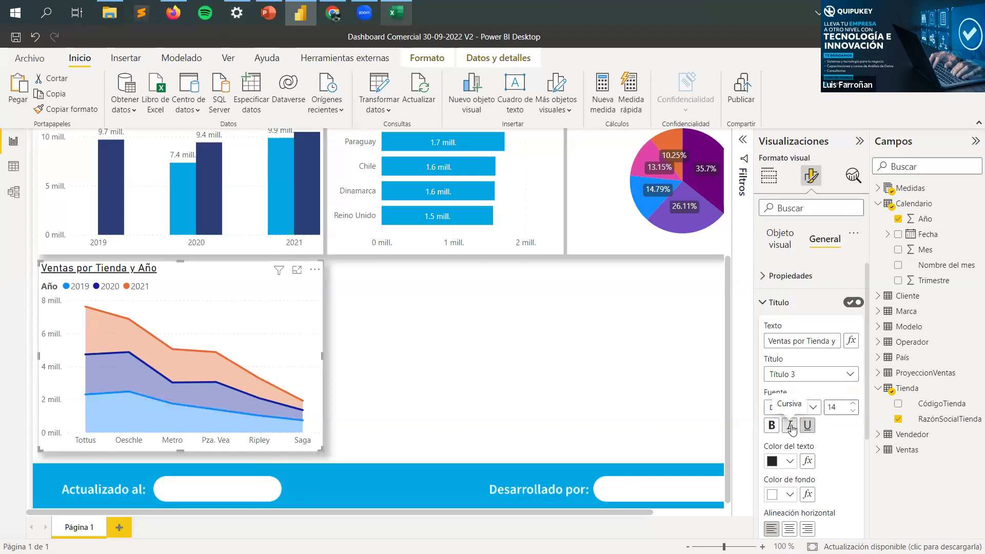
key("ctrl+z")
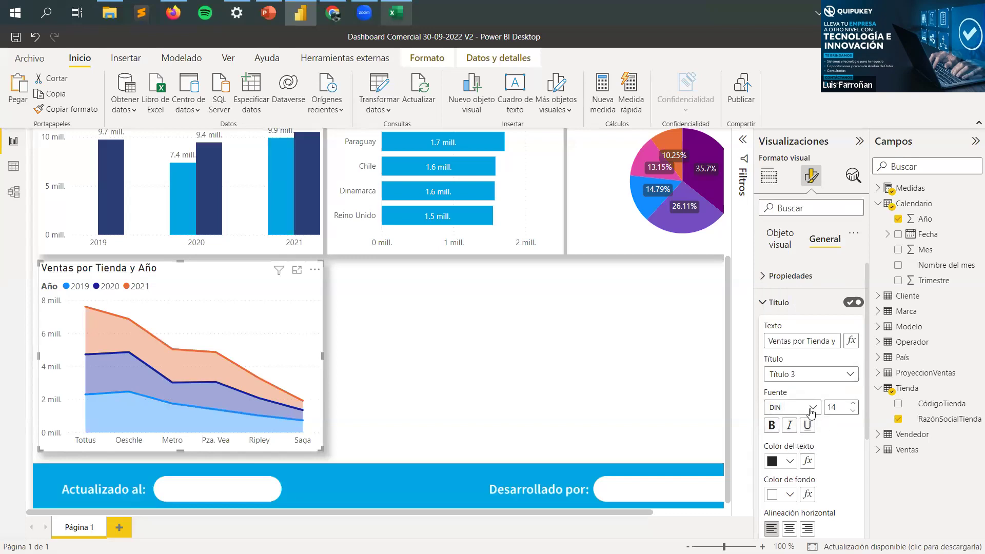
Step: Set the area chart title's font to the Segoe UI variant used in the other chart titles, at size 13
left_click(793, 407)
left_click(800, 365)
left_click(854, 404)
left_click(854, 411)
left_click(854, 411)
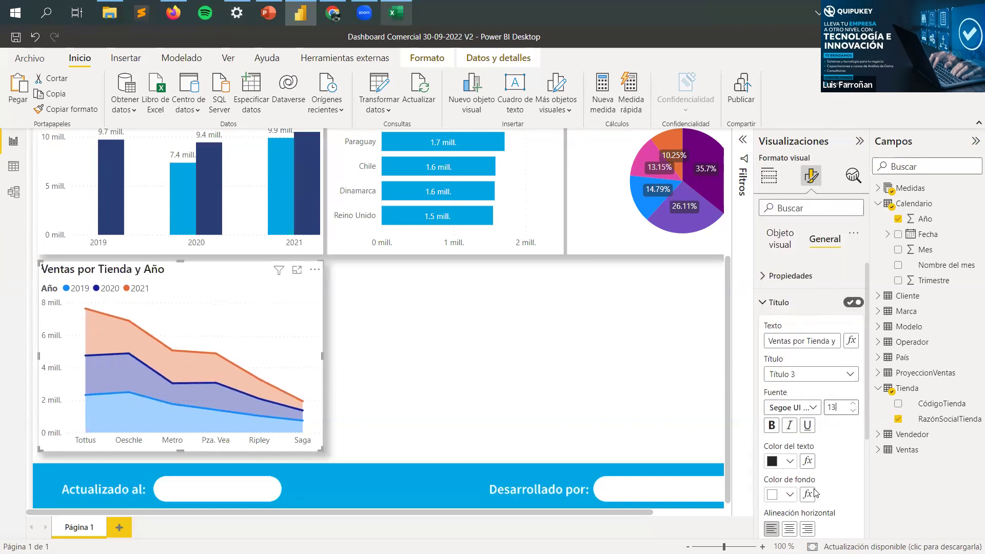
Step: Center the area chart's title and give it the recent dark navy background with white text
left_click(790, 529)
left_click(789, 495)
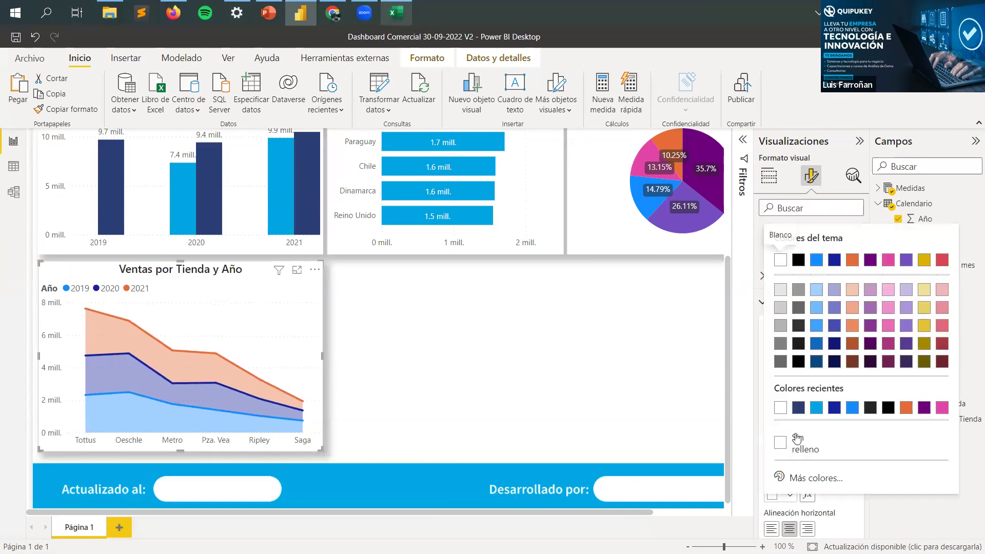
left_click(799, 408)
left_click(790, 464)
key("Escape")
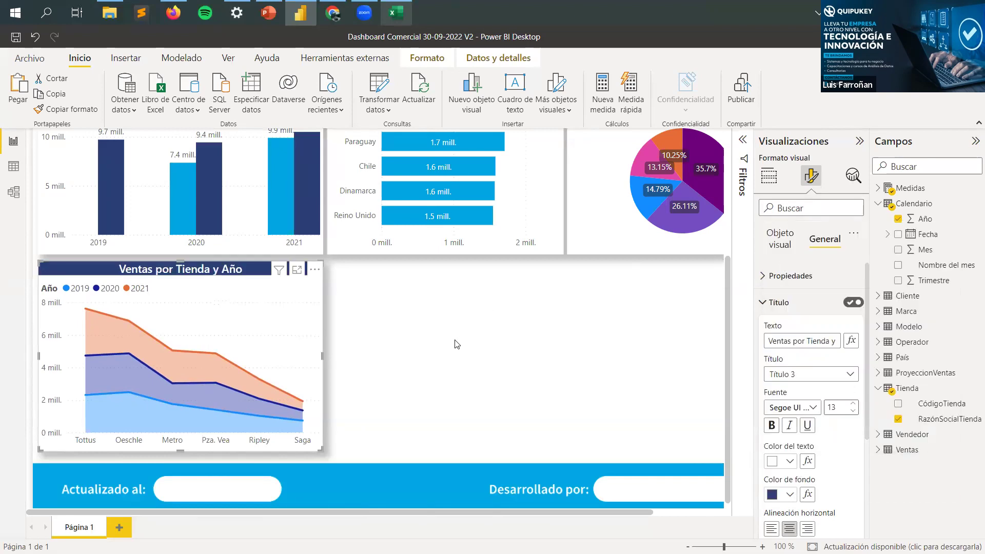
left_click(455, 341)
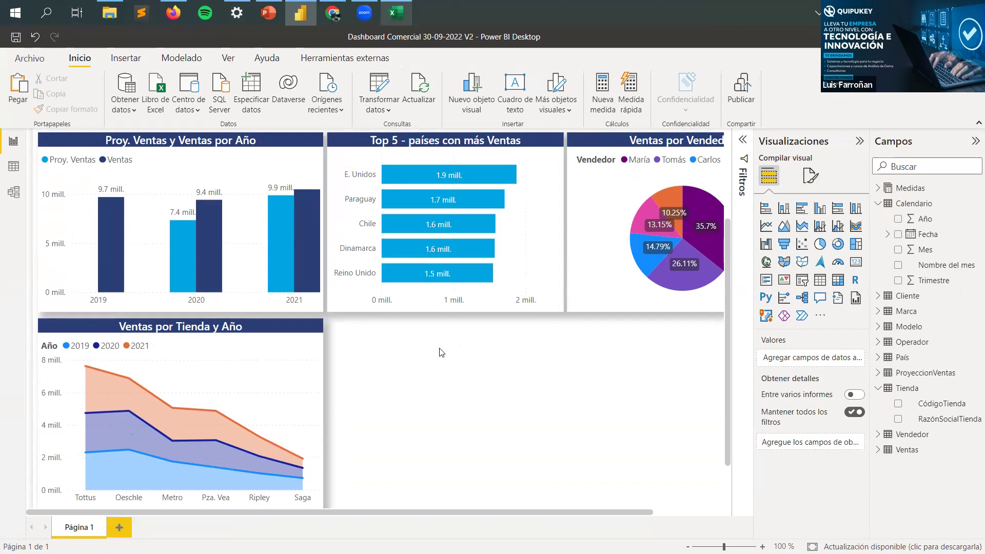
Step: Add a matrix visual in the empty space beside the area chart, below the Top 5 countries chart
scroll(441, 353, "down", 2)
scroll(441, 352, "up", 2)
left_click(838, 280)
scroll(542, 396, "down", 2)
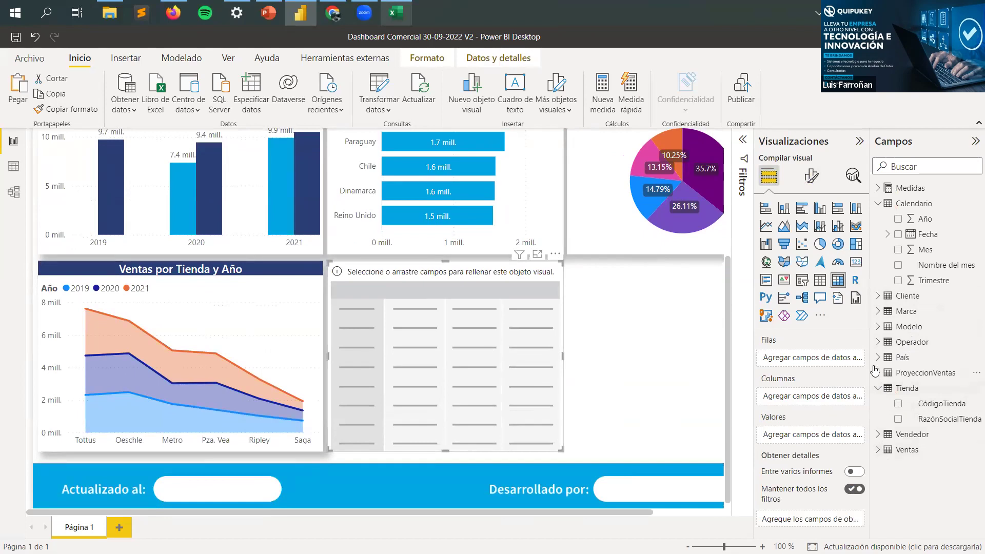
Step: Assign DescripciónMarca to the matrix's Filas, Año to its Columnas and the Ventas measure to its Valores
left_click(879, 314)
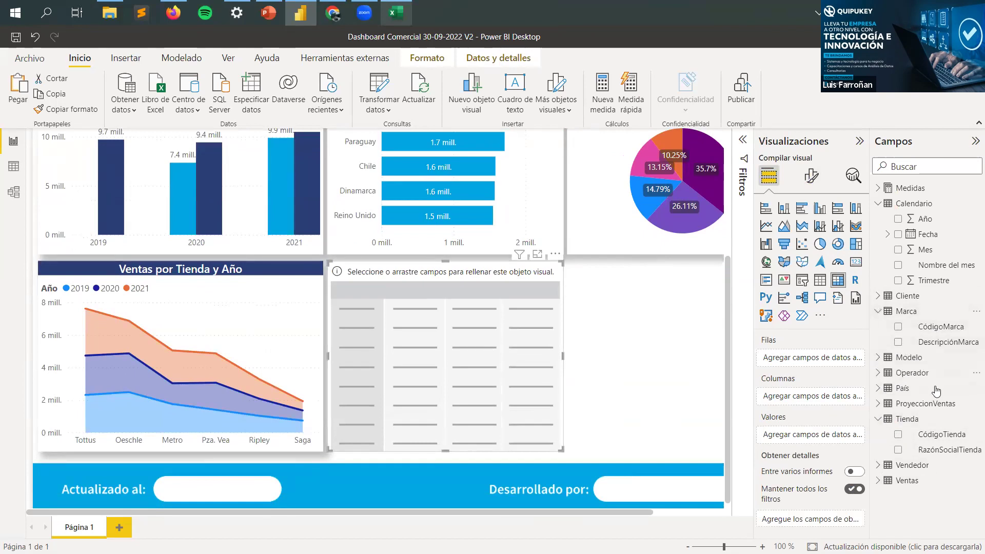
left_click_drag(947, 342, 834, 359)
left_click_drag(921, 221, 819, 405)
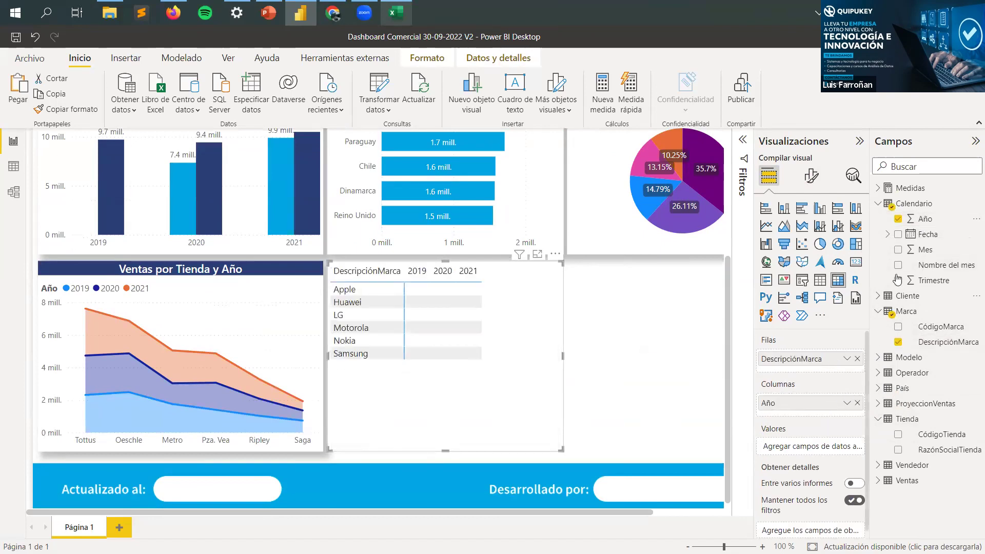
left_click(877, 189)
left_click_drag(923, 220, 820, 454)
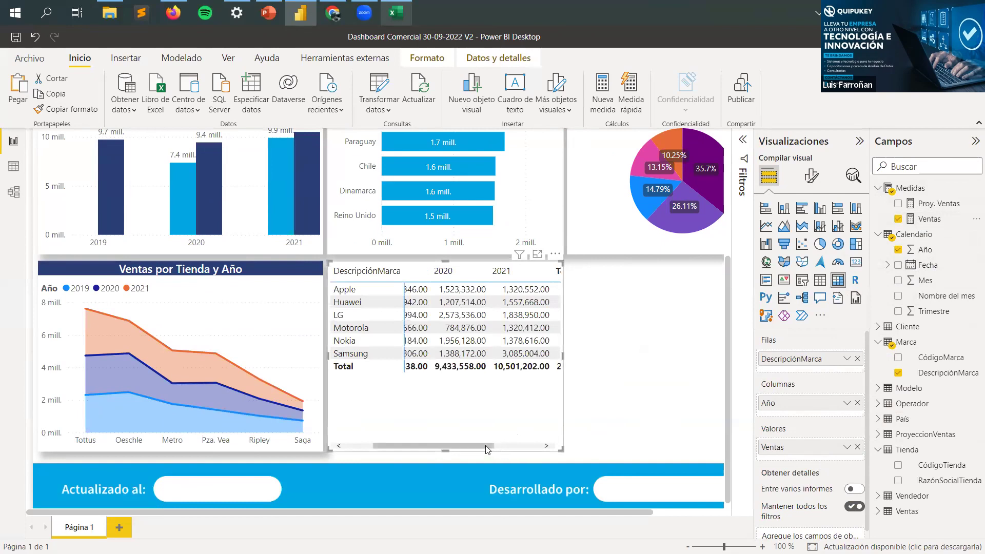
left_click_drag(492, 453, 428, 451)
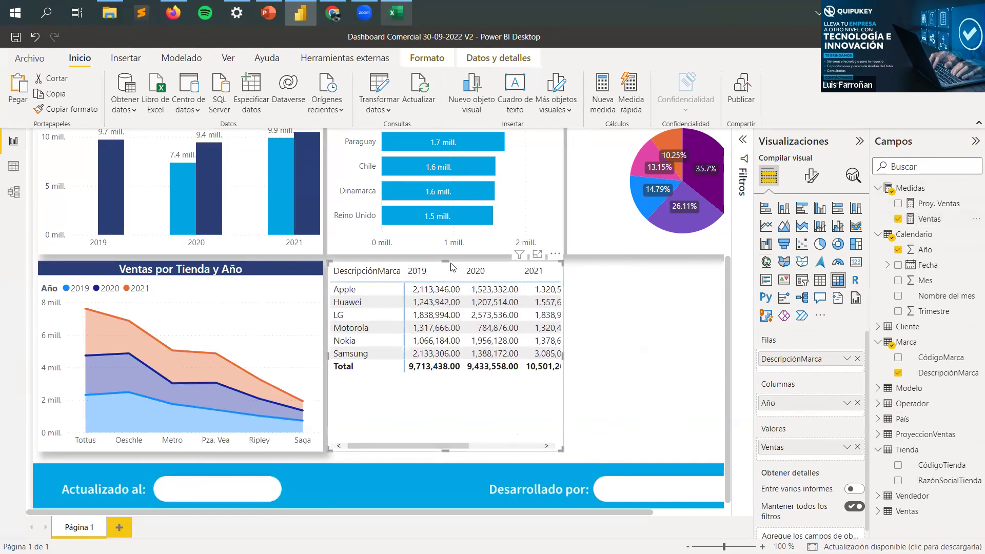
Step: Format the Ventas measure with a thousands separator and 0 decimal places
scroll(475, 344, "up", 3)
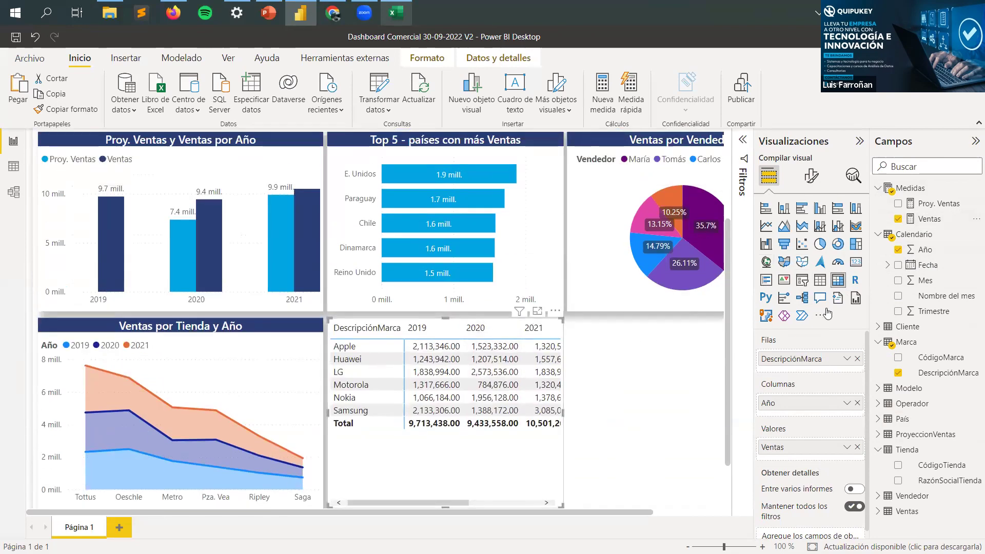
left_click(811, 175)
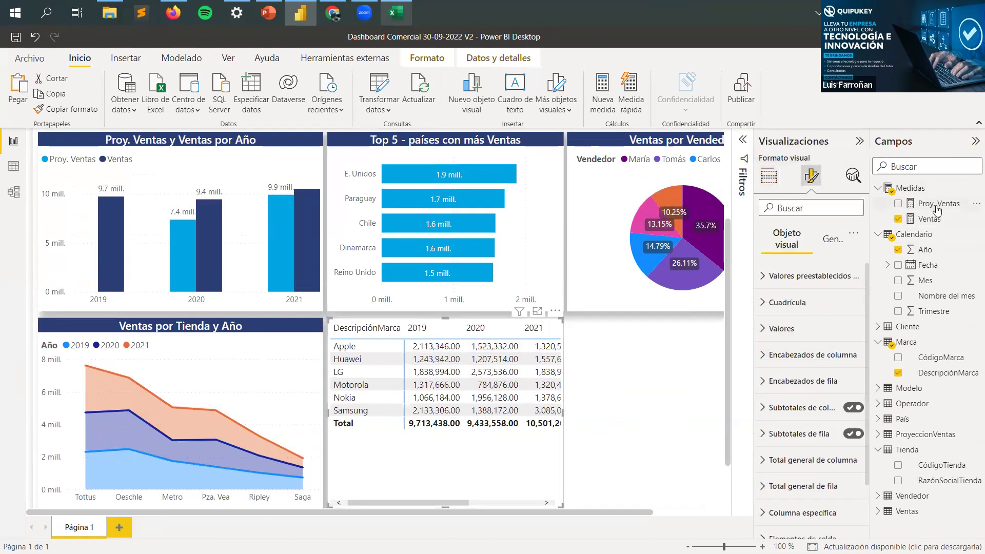
left_click(929, 219)
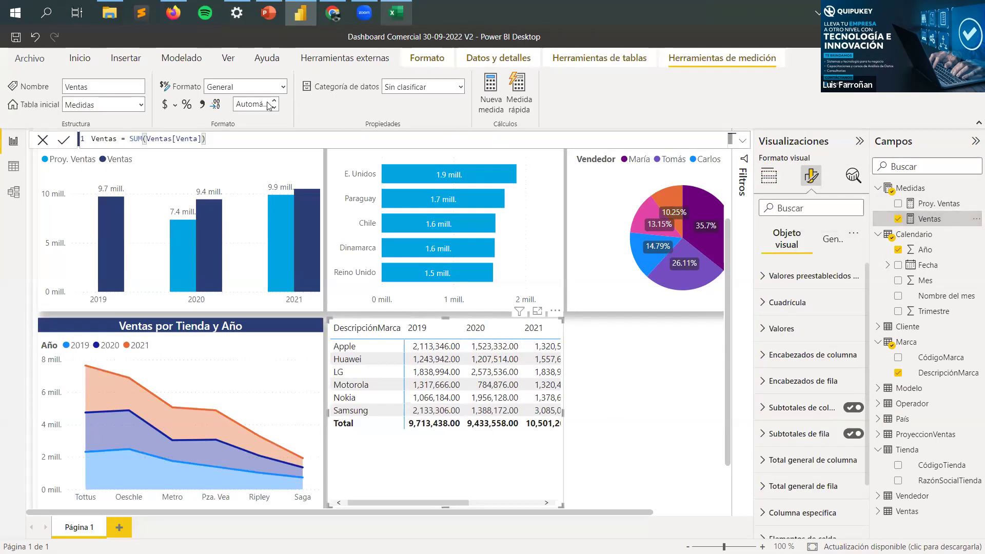
left_click(204, 105)
left_click(252, 104)
type("0")
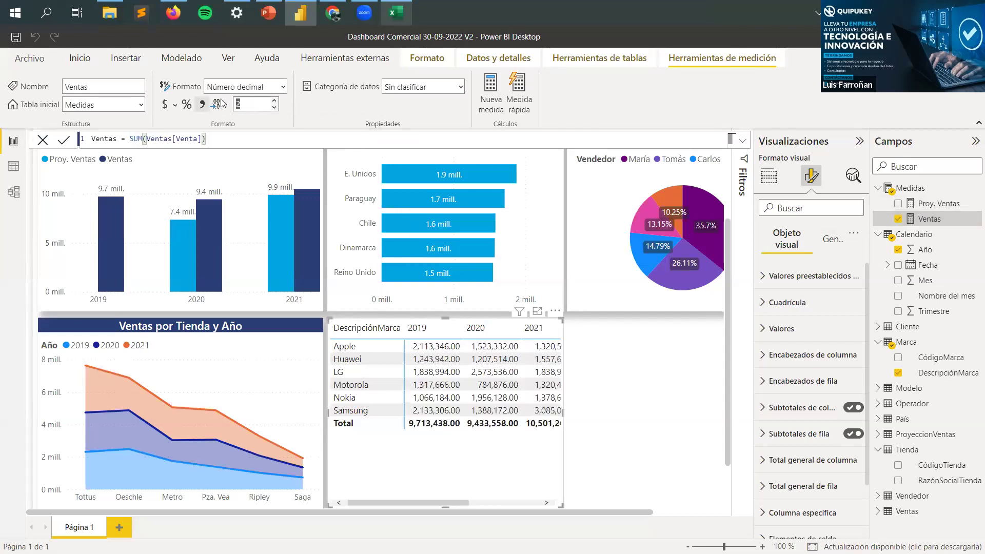
type("0")
key("Return")
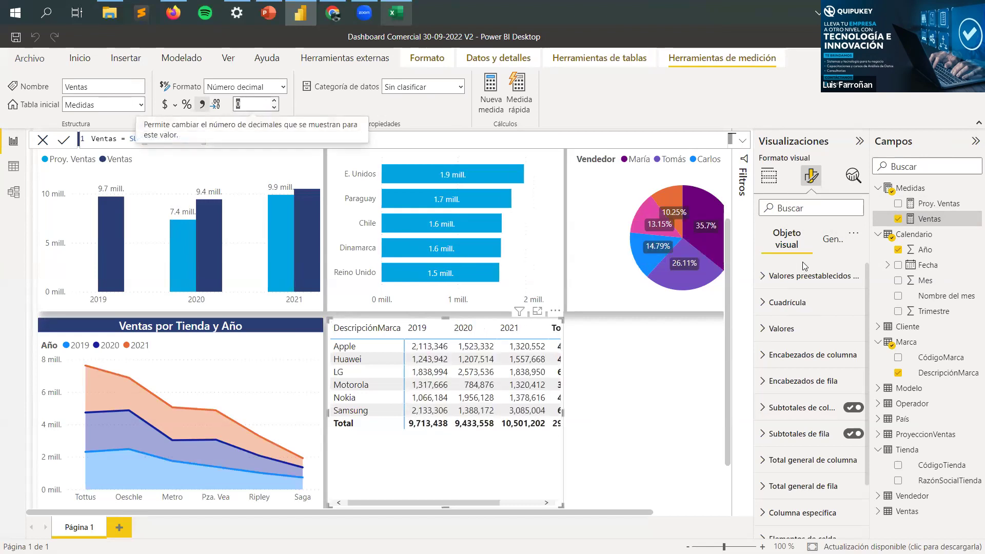
Step: Format the Proy. Ventas measure with a thousands separator and 0 decimal places
left_click(944, 205)
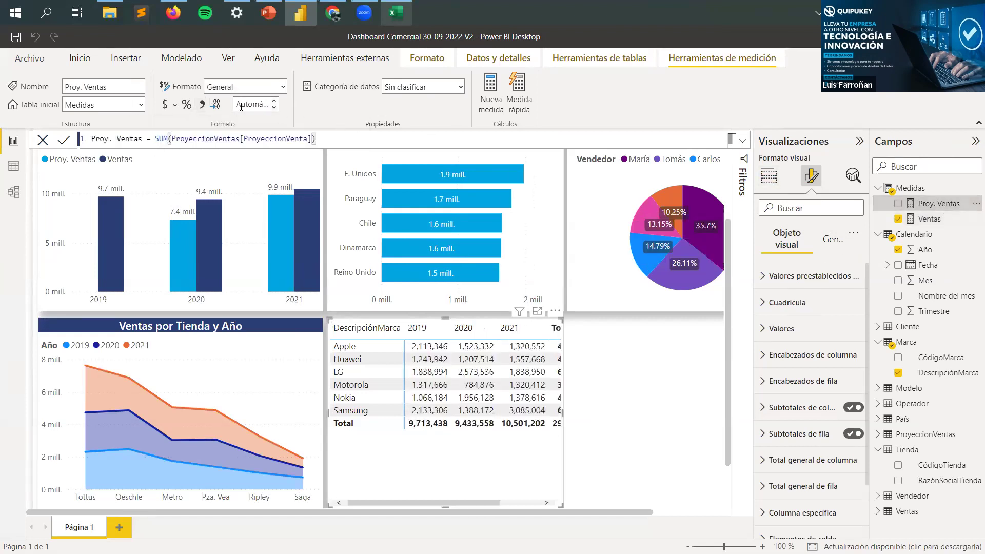
left_click(203, 105)
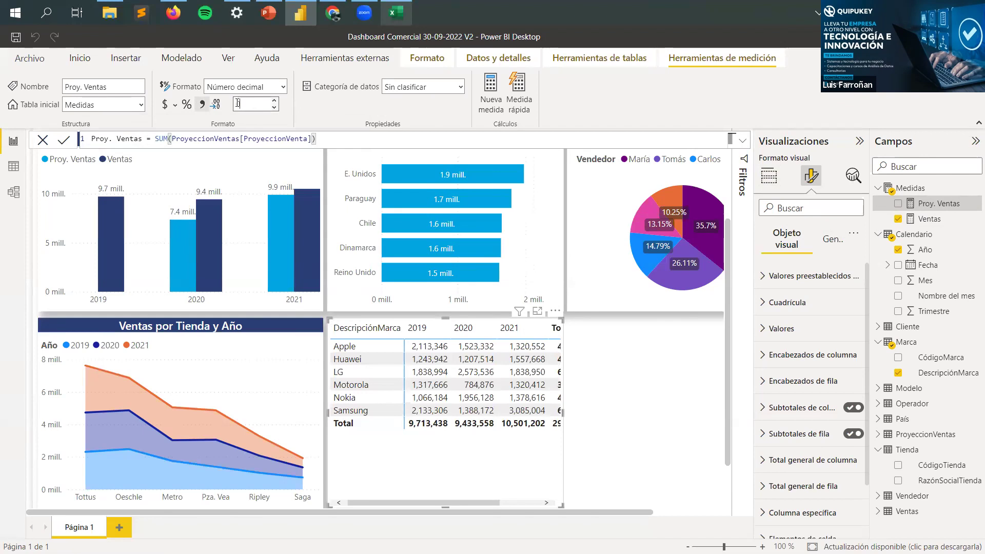
key("BackSpace")
type("0")
left_click_drag(482, 500, 456, 499)
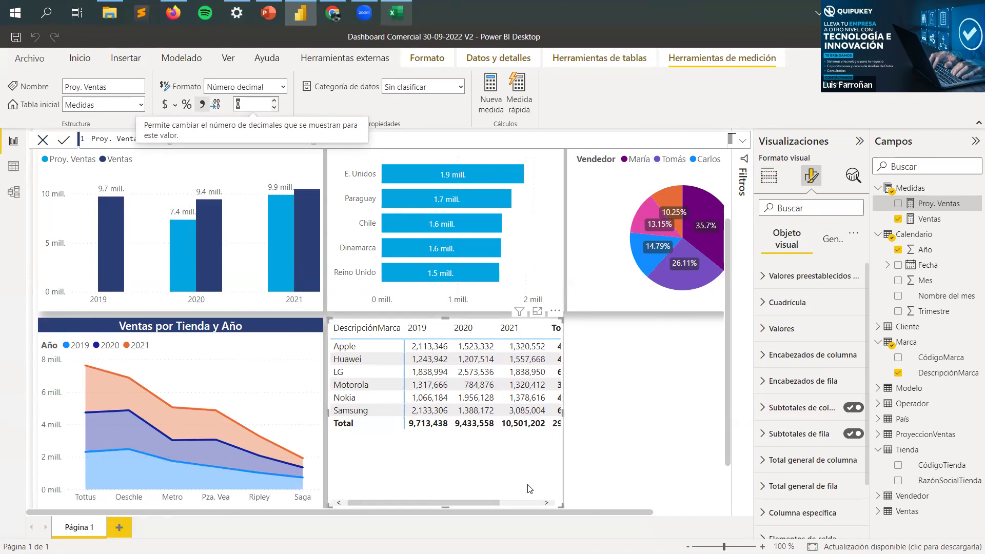
left_click_drag(485, 501, 438, 514)
left_click(826, 239)
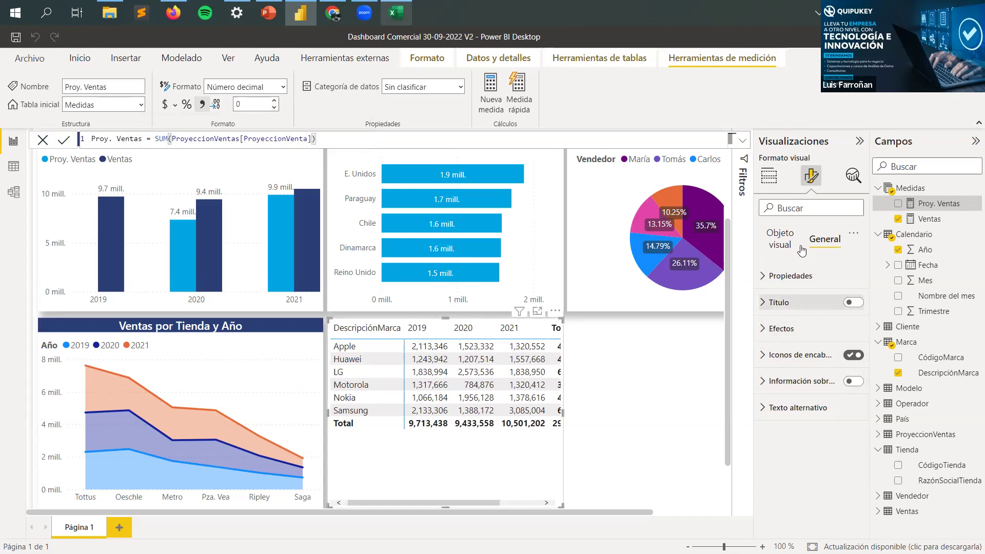
left_click(784, 240)
left_click(820, 241)
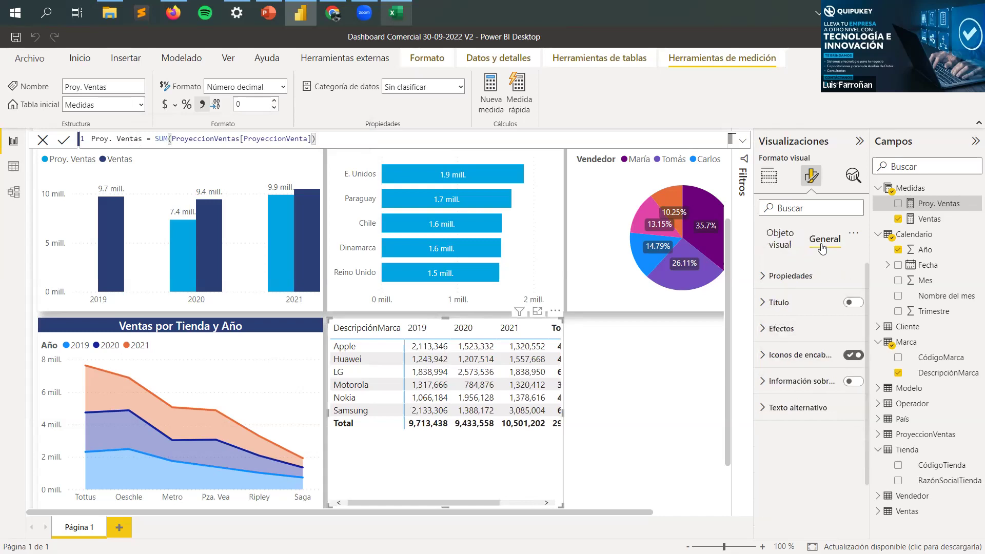
Step: Rename the DescripciónMarca row field of the matrix as Marca for this visual
left_click(768, 176)
scroll(809, 380, "down", 1)
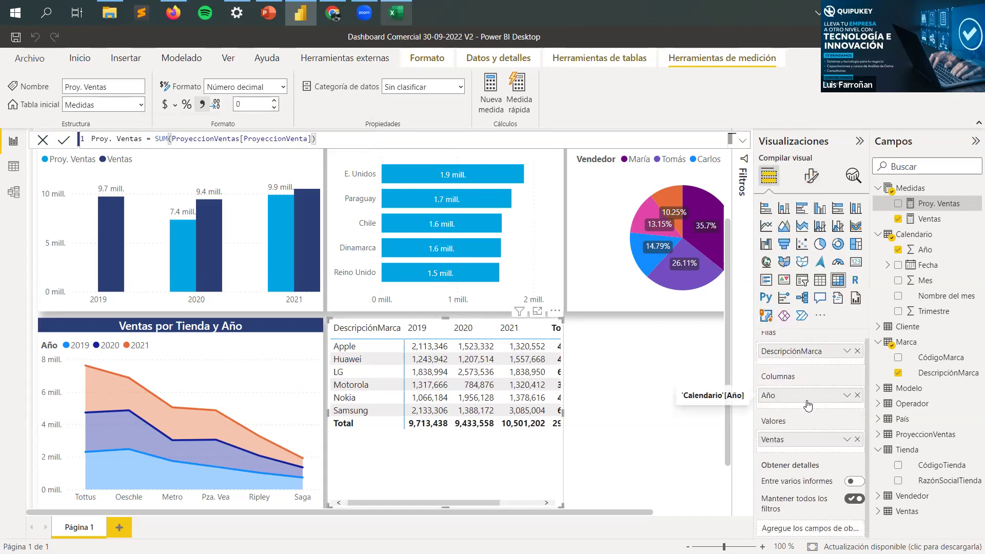
right_click(841, 351)
left_click(820, 367)
left_click(803, 351)
key("BackSpace")
key("BackSpace")
key("BackSpace")
key("BackSpace")
key("BackSpace")
key("BackSpace")
key("BackSpace")
key("BackSpace")
key("BackSpace")
key("BackSpace")
key("BackSpace")
key("Return")
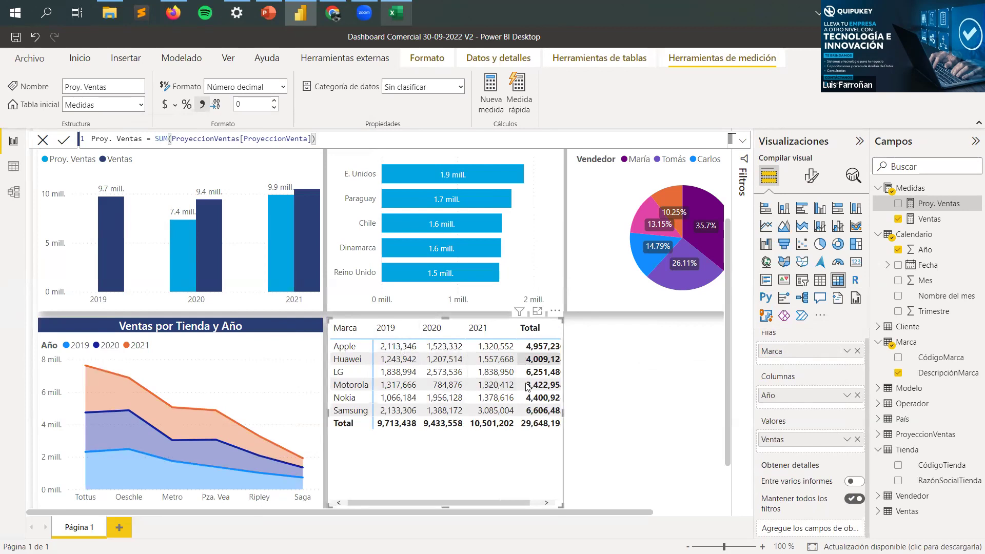
Step: Nudge the matrix slightly away from the area chart and turn on data bars for its Ventas values
left_click_drag(516, 503, 538, 498)
left_click_drag(477, 330, 458, 263)
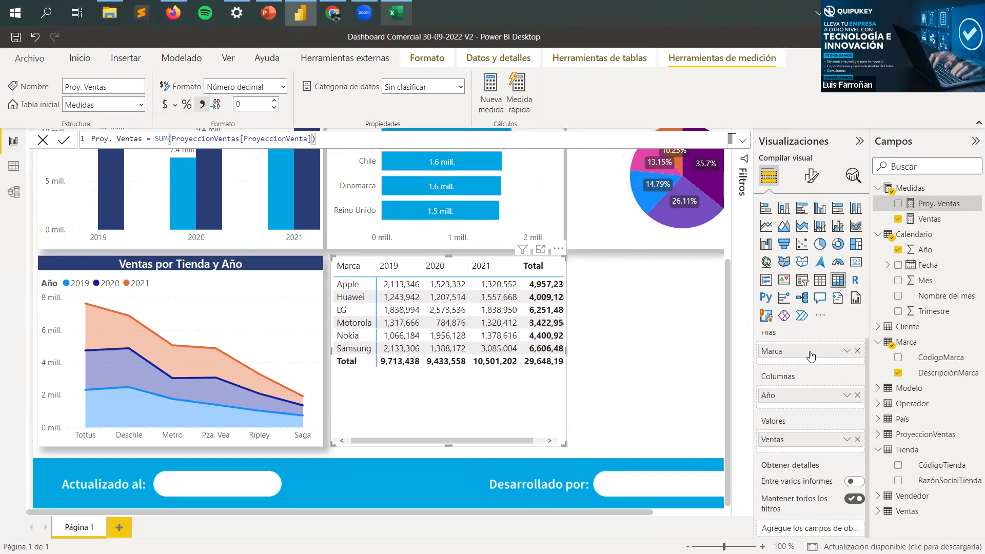
left_click(811, 176)
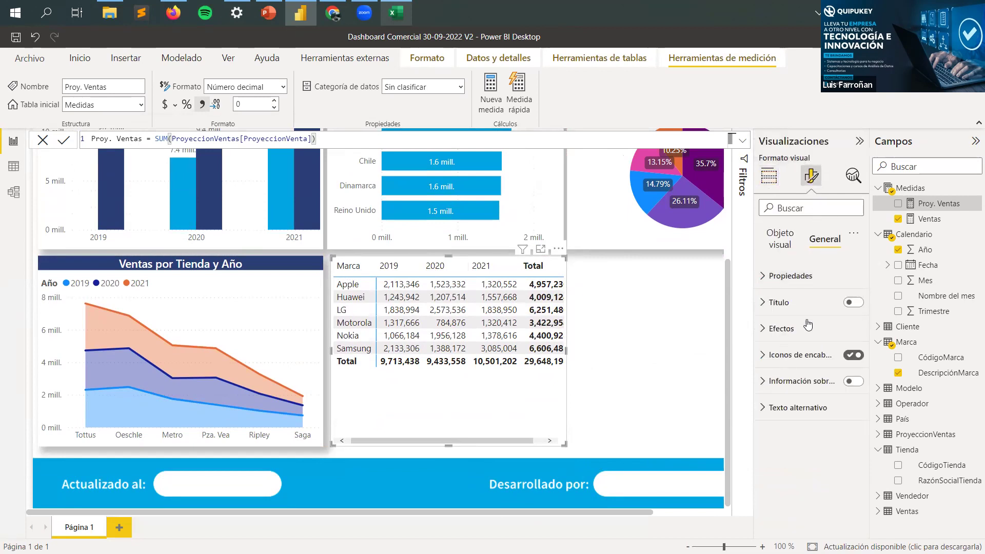
left_click(787, 248)
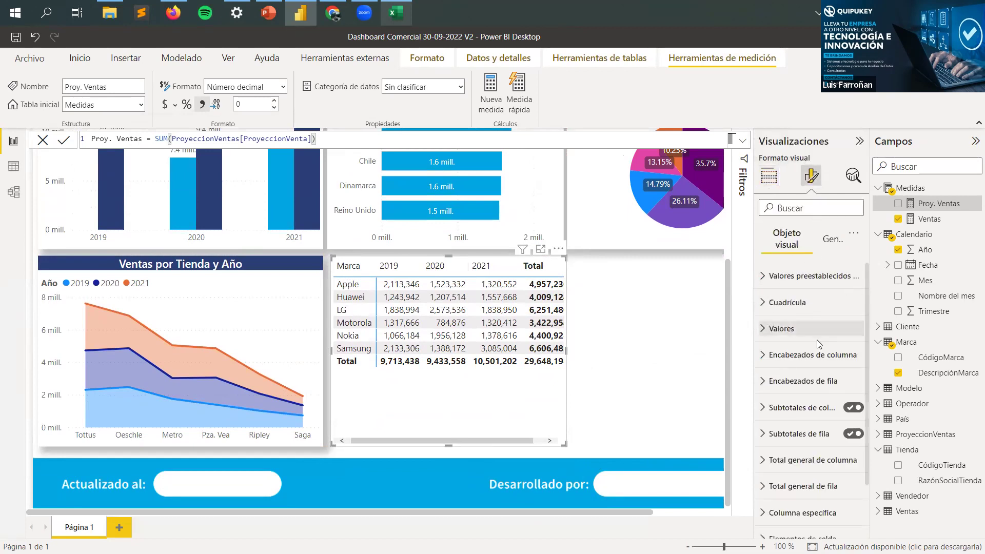
scroll(818, 382, "down", 3)
left_click(813, 472)
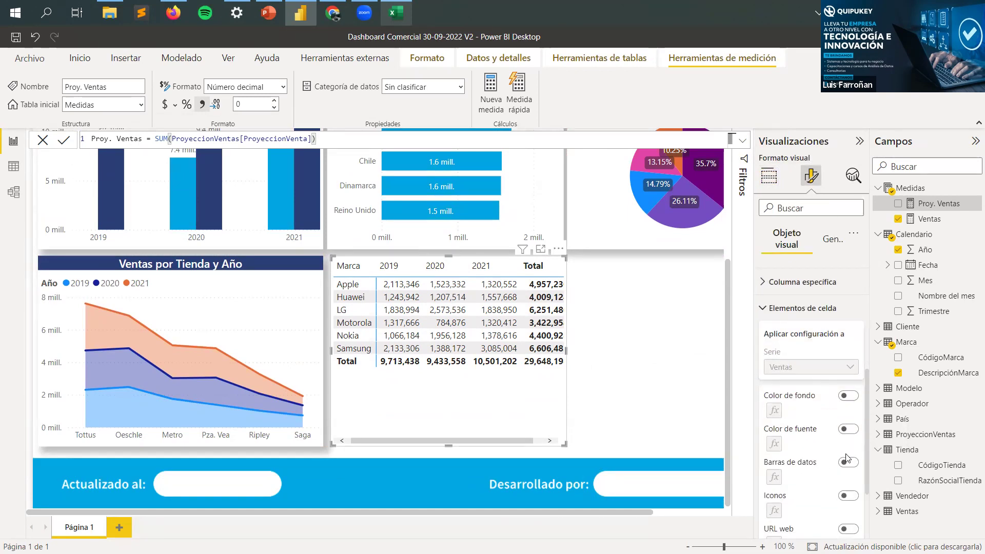
left_click(848, 463)
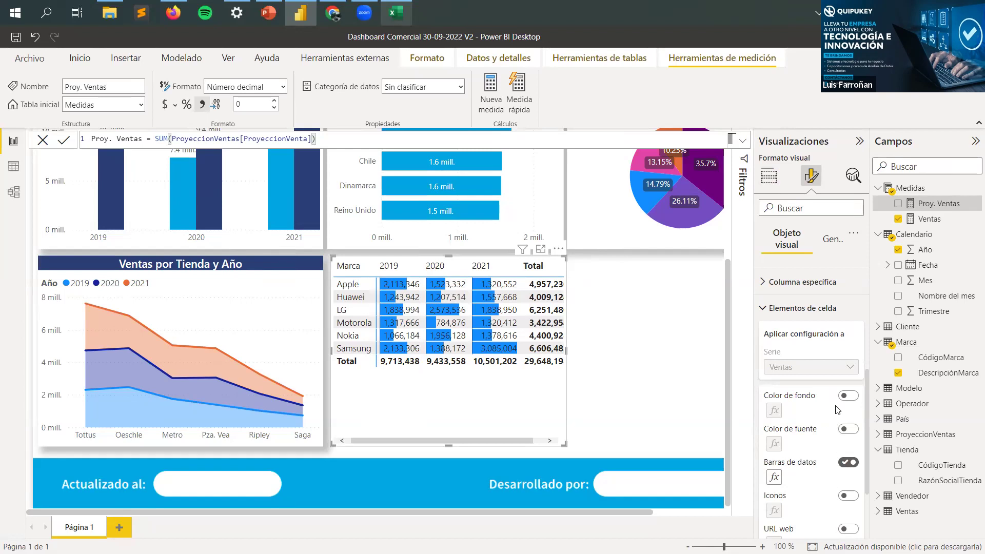
Step: Try conditional icons on the matrix's Ventas cells and switch them off again
scroll(829, 457, "down", 1)
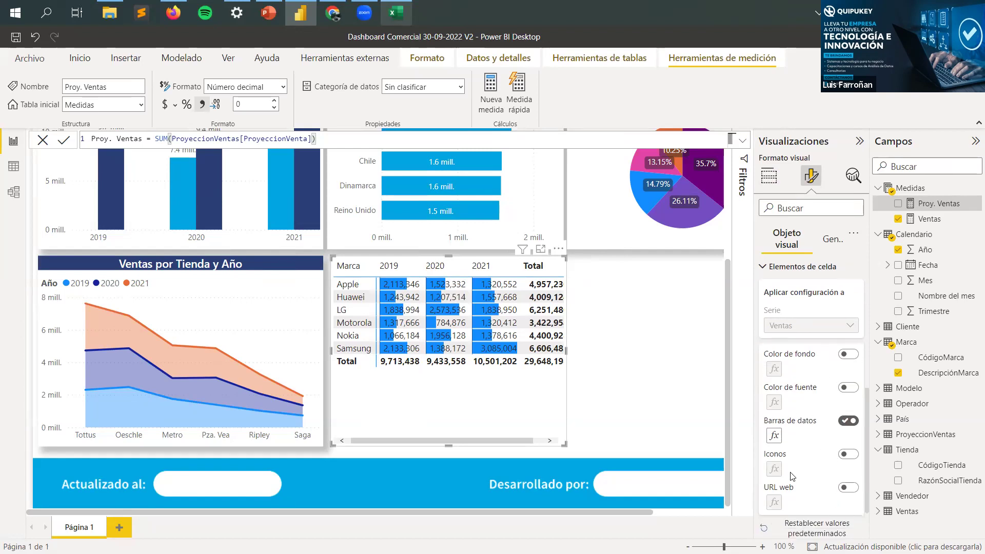
left_click(848, 453)
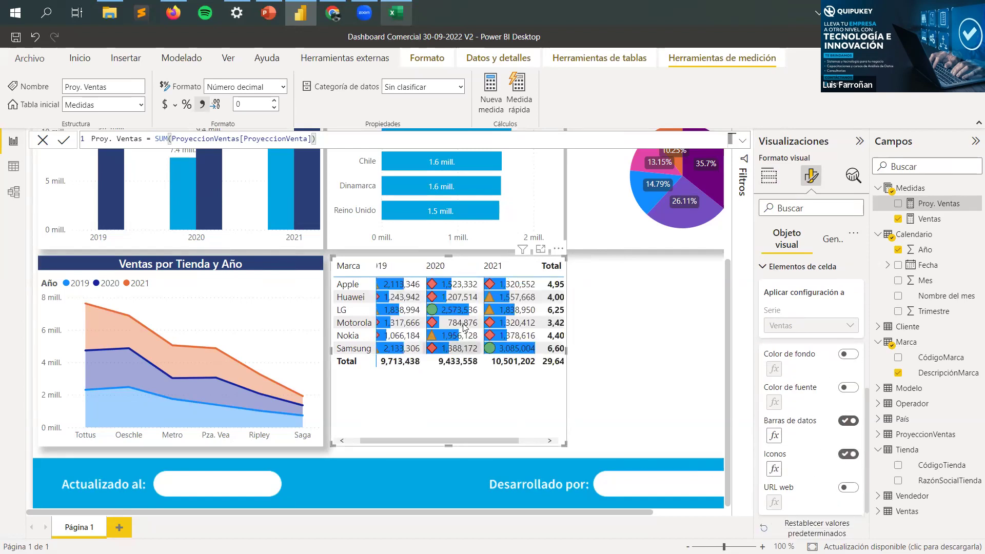
left_click_drag(487, 440, 448, 441)
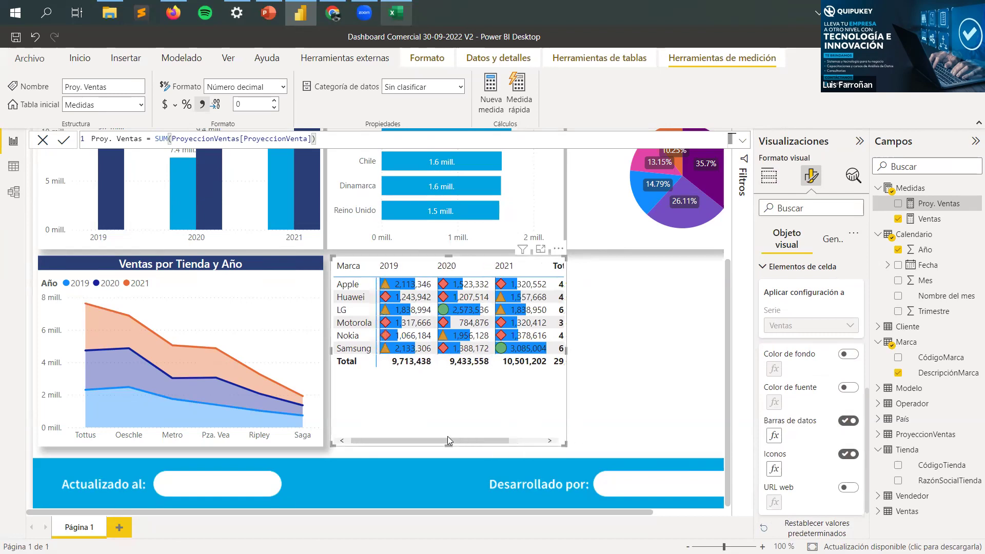
left_click(847, 456)
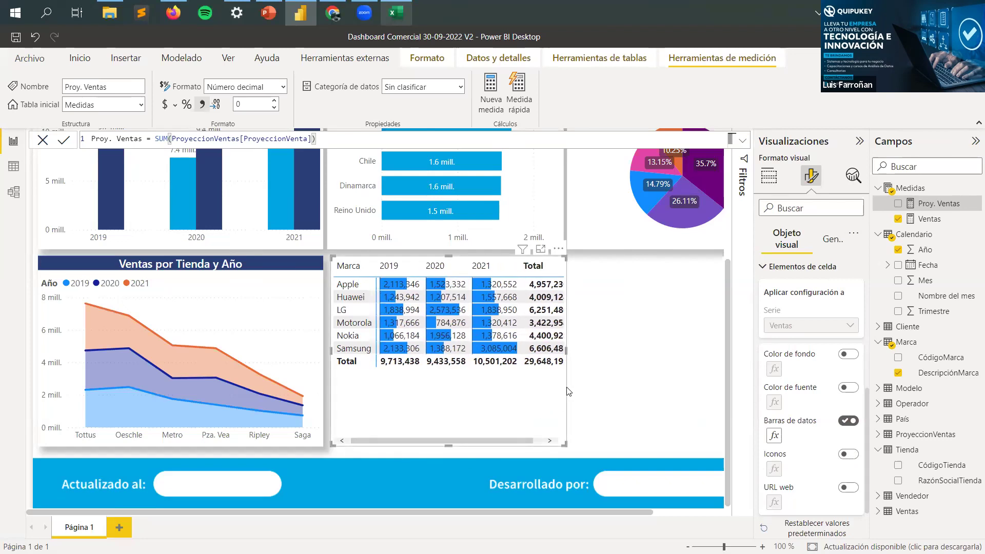
Step: Enable the matrix's title and set its text to "Ventas por Marca"
left_click(763, 267)
left_click(826, 239)
left_click(785, 304)
left_click(853, 303)
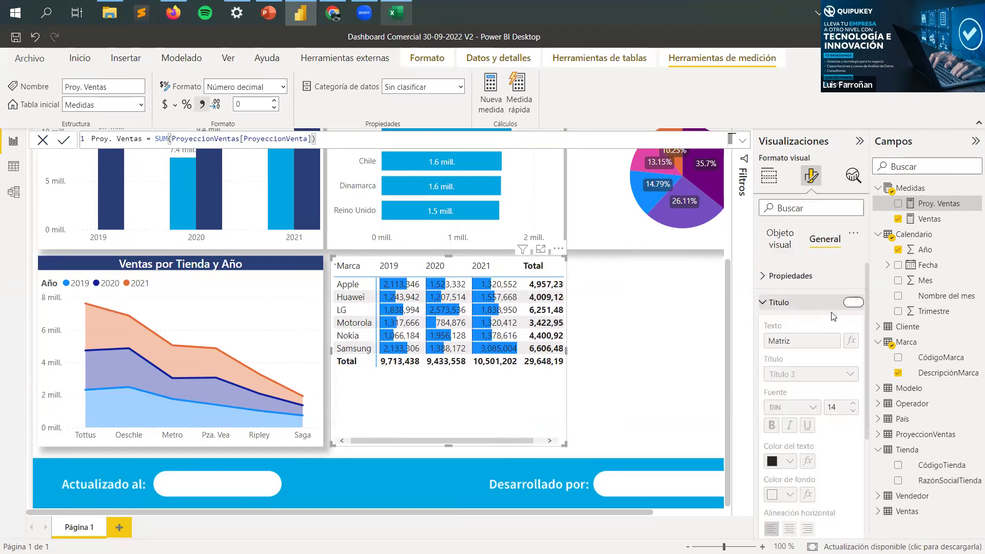
left_click_drag(804, 340, 748, 344)
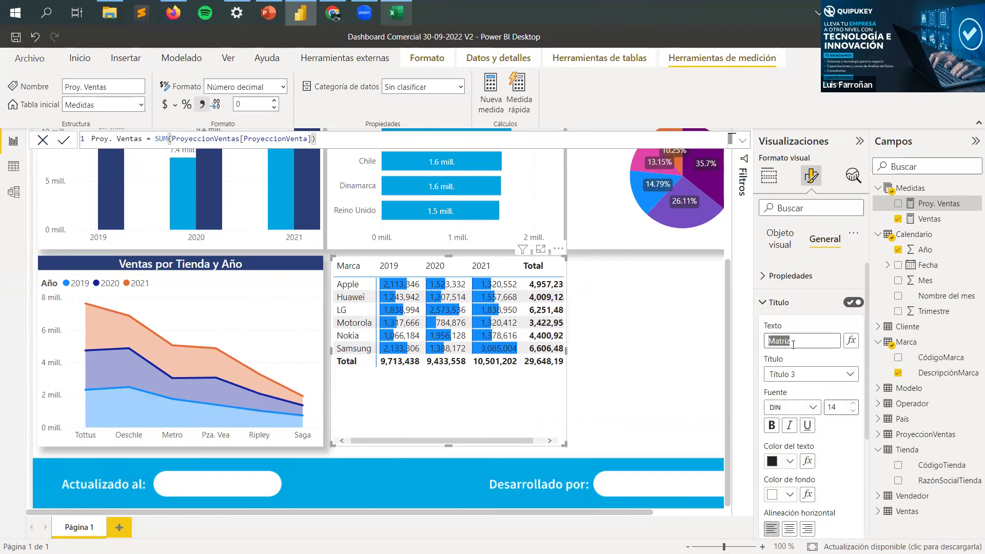
type("ven")
key("BackSpace")
key("BackSpace")
key("BackSpace")
key("BackSpace")
key("BackSpace")
key("BackSpace")
type("Ventas por Marca")
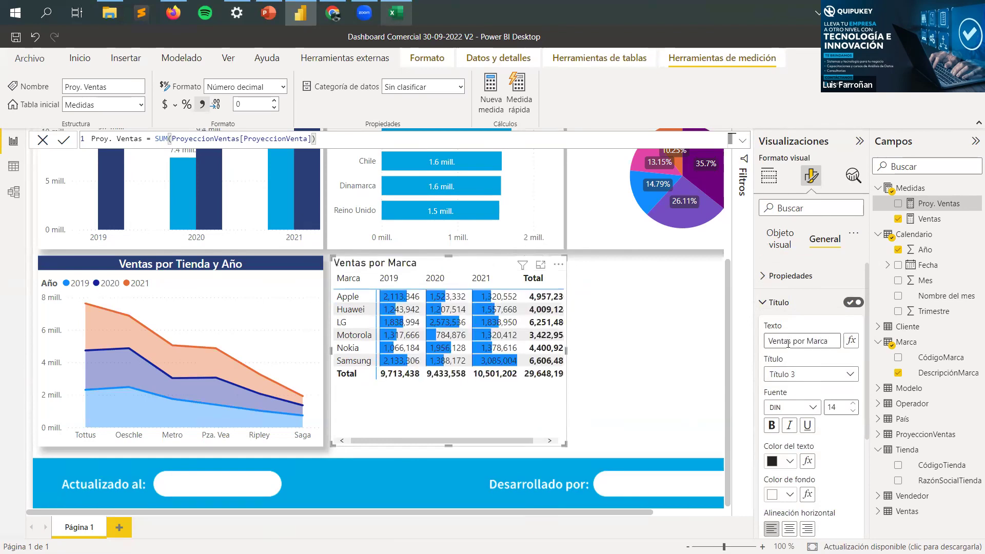
Step: Format the matrix title in a Segoe UI font at size 13, centred, with white text on a dark blue background
left_click(807, 409)
scroll(809, 385, "down", 3)
left_click(809, 394)
left_click(853, 411)
left_click(795, 528)
left_click(790, 495)
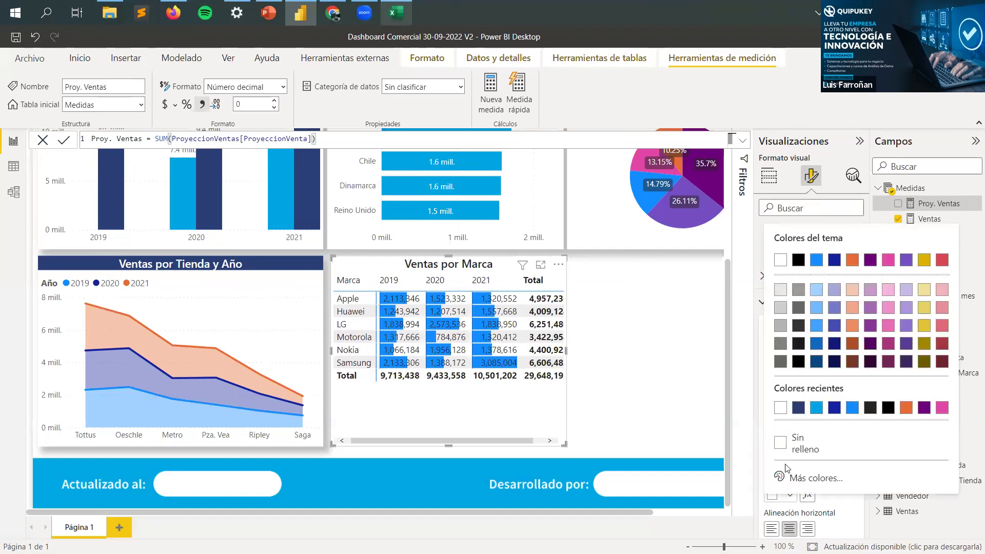
left_click(799, 458)
left_click(789, 464)
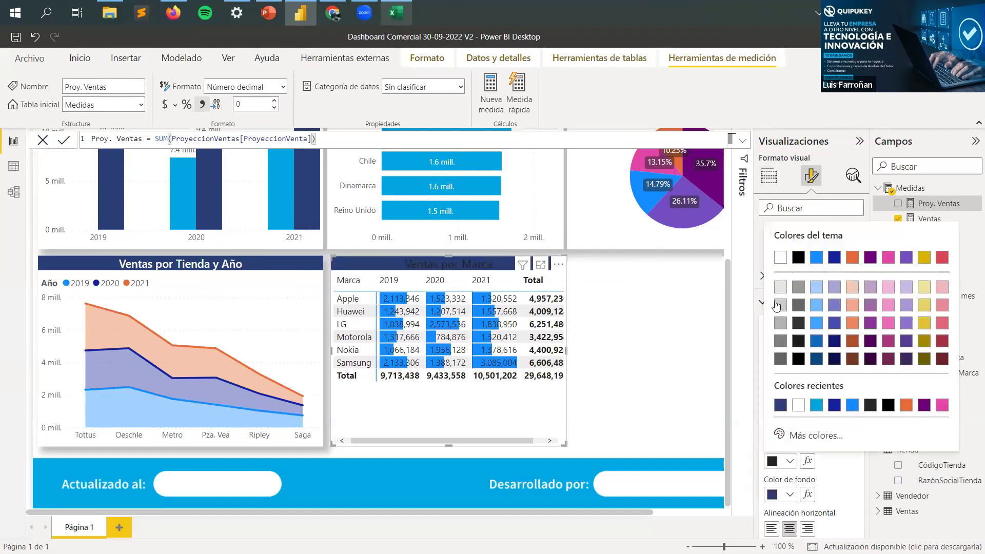
left_click(784, 216)
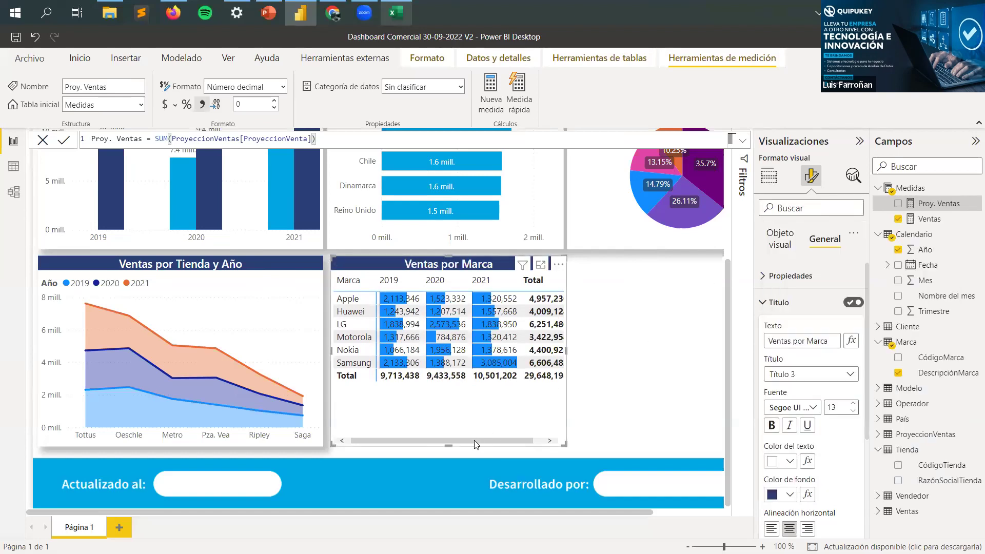
Step: Give the matrix's column headers a dark blue background and white text
left_click(771, 302)
left_click(780, 241)
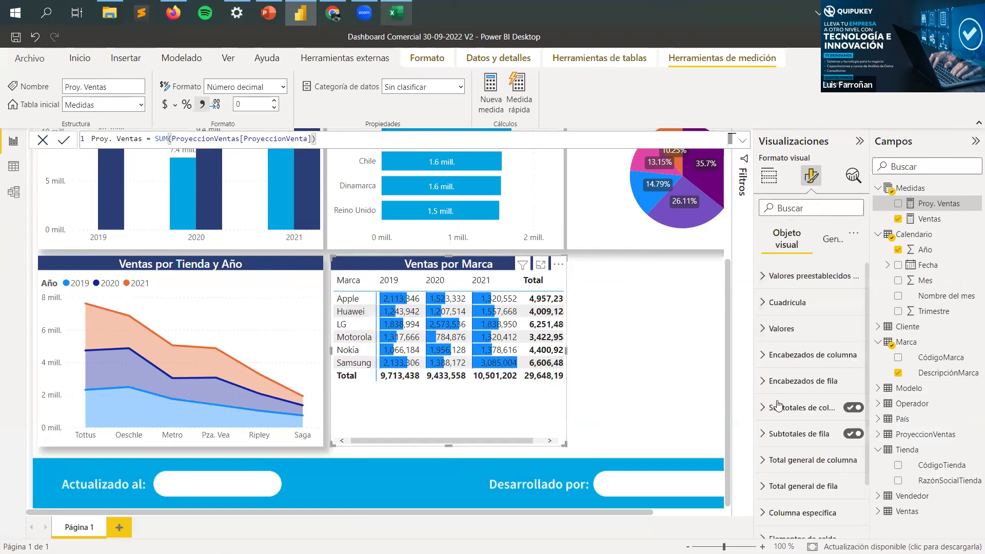
left_click(813, 359)
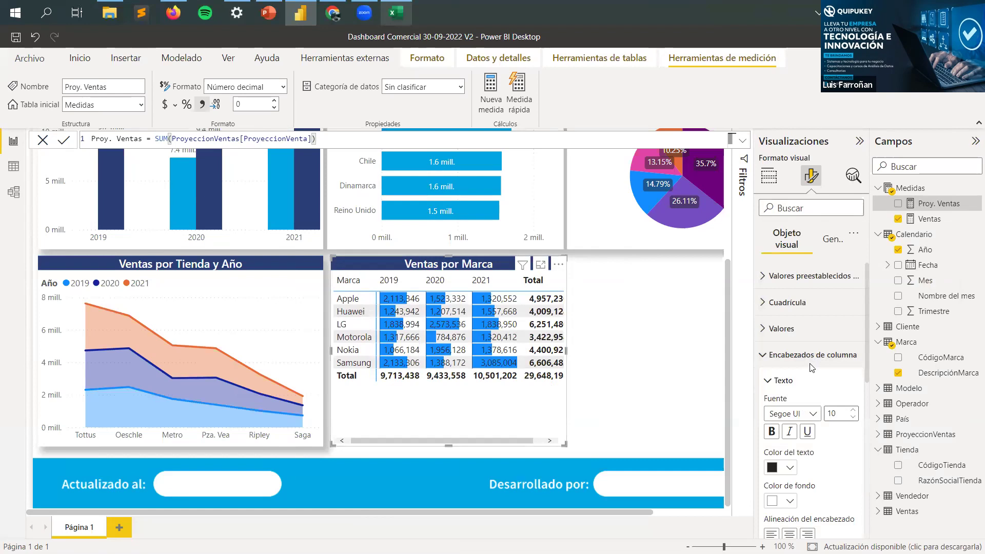
scroll(795, 395, "down", 2)
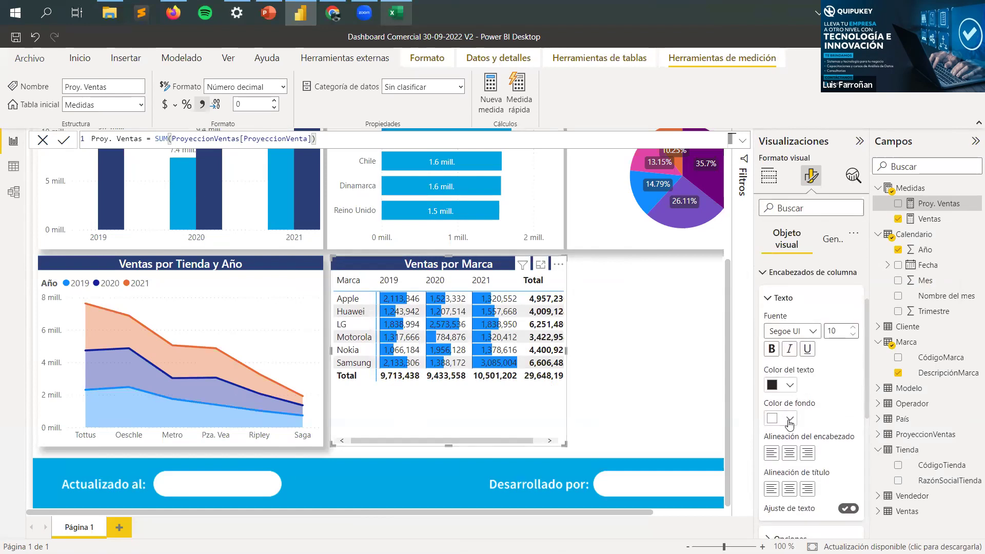
left_click(790, 420)
left_click(799, 363)
left_click(786, 385)
left_click(780, 181)
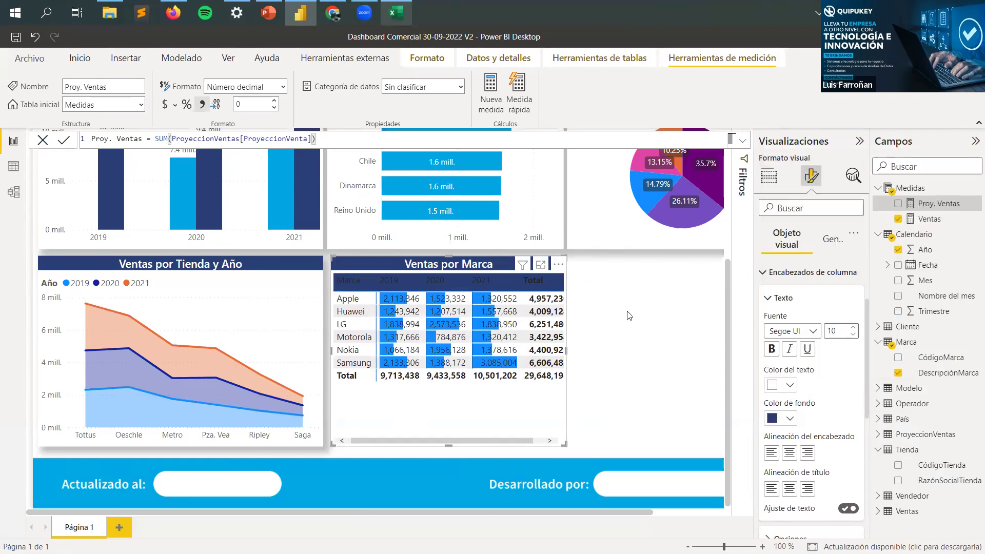
Step: Set the matrix's column header font to Segoe UI Semibold, size 11
scroll(775, 429, "down", 1)
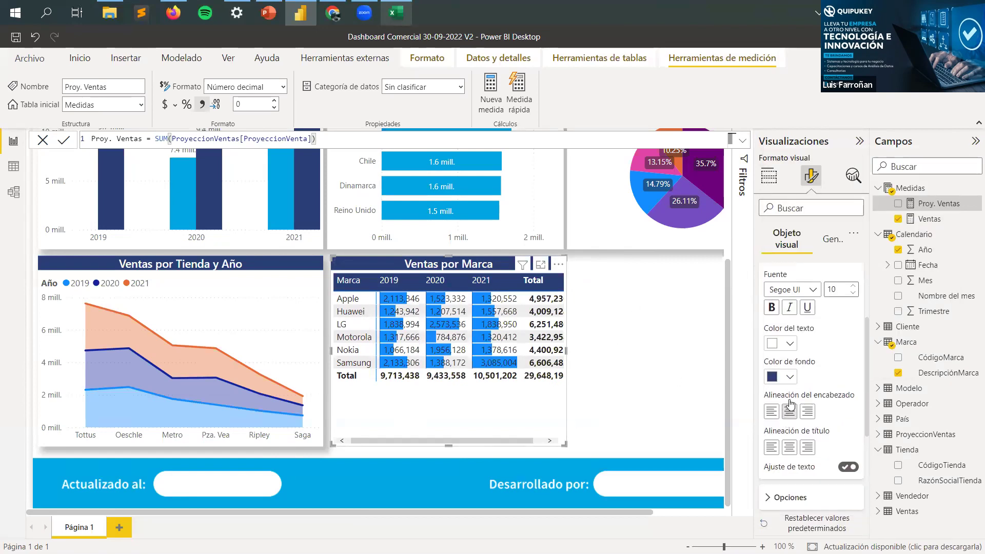
left_click(810, 290)
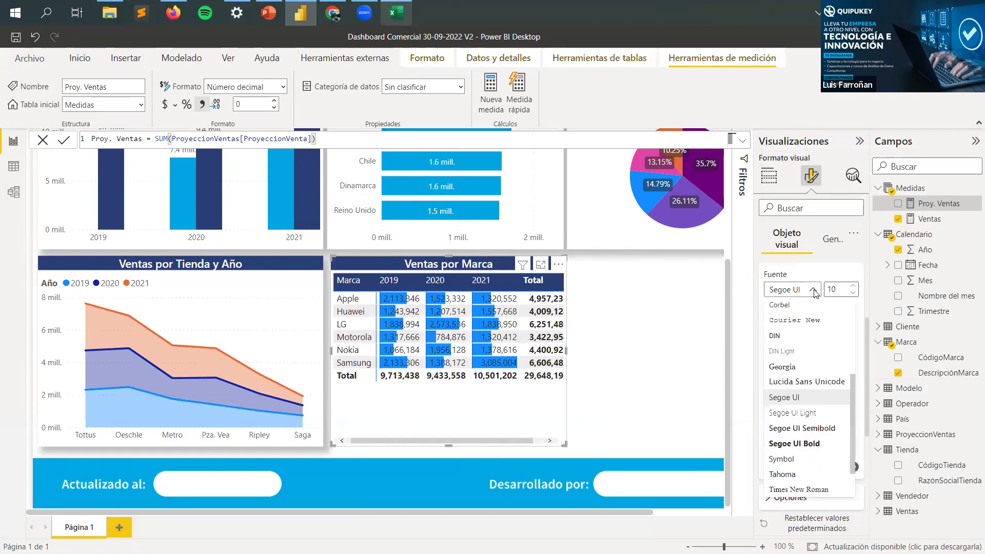
left_click(798, 427)
left_click(854, 287)
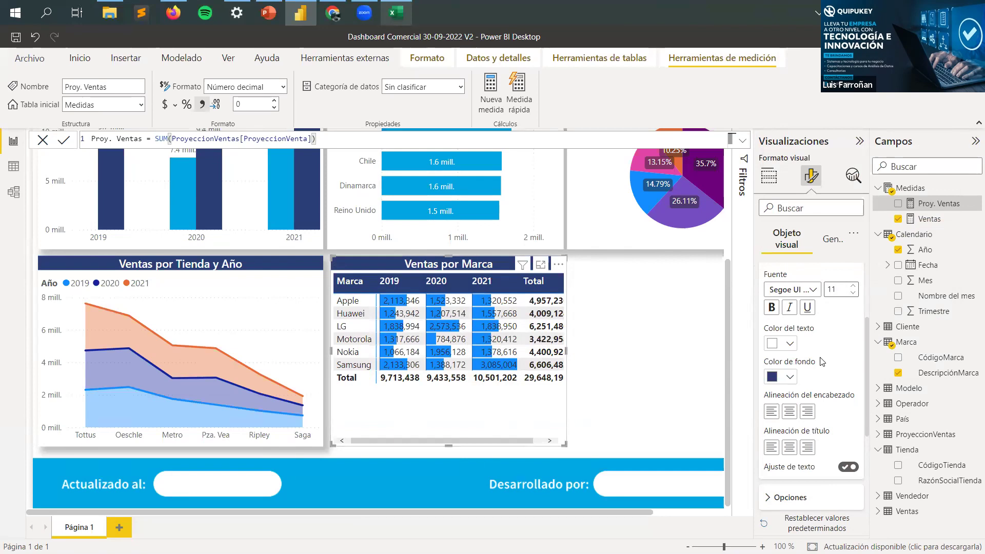
Step: Switch to the Paleta de Colores workbook in Excel, copy the light blue code #6CD8FF and return to Power BI
left_click(396, 13)
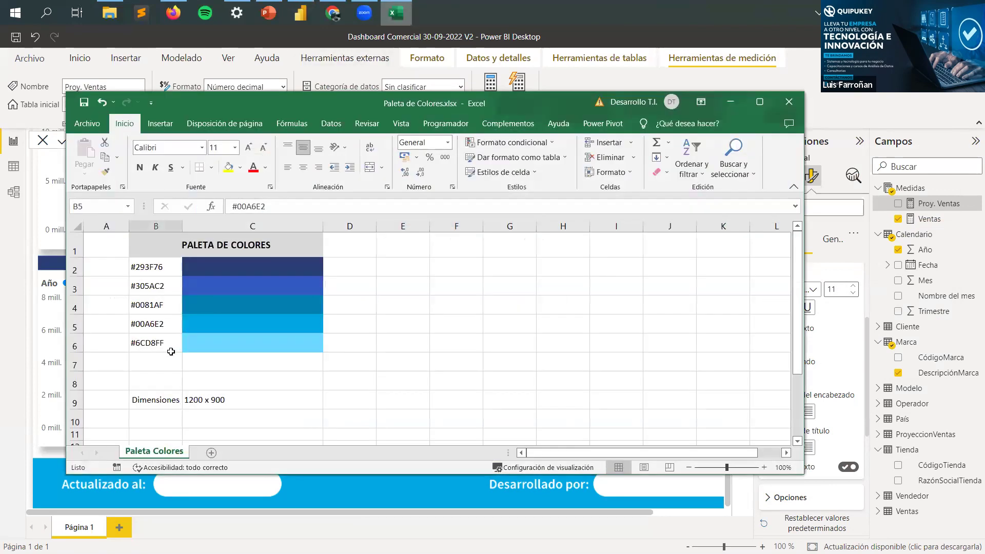
left_click(160, 334)
triple_click(160, 334)
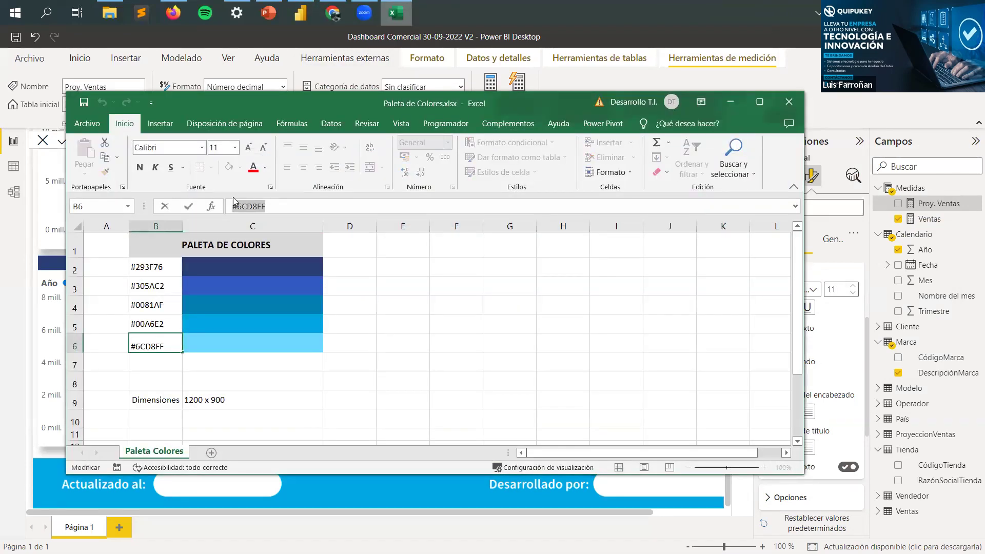
left_click(731, 102)
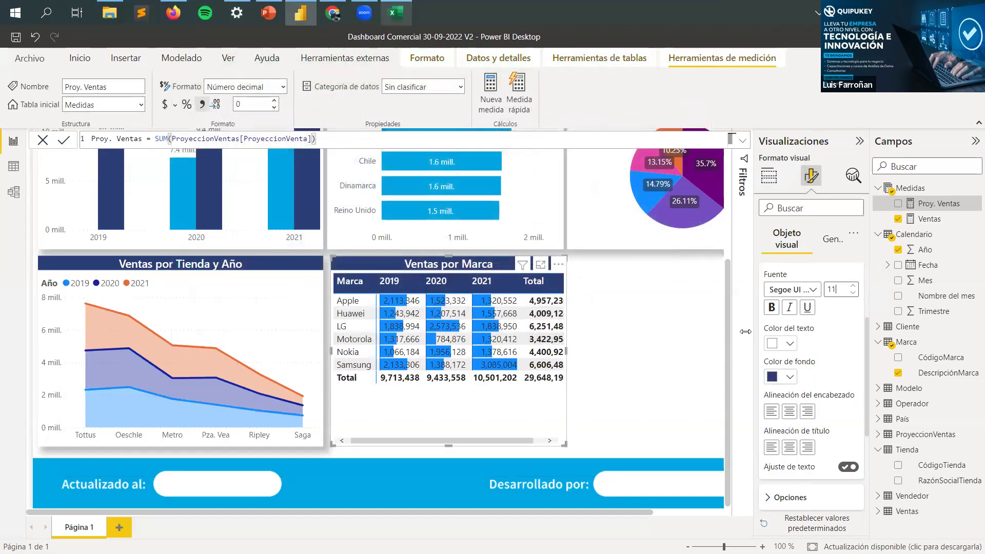
Step: Set the positive bar colour of the Ventas por Marca matrix's data bars to #6CD8FF
scroll(821, 405, "up", 3)
left_click(806, 353)
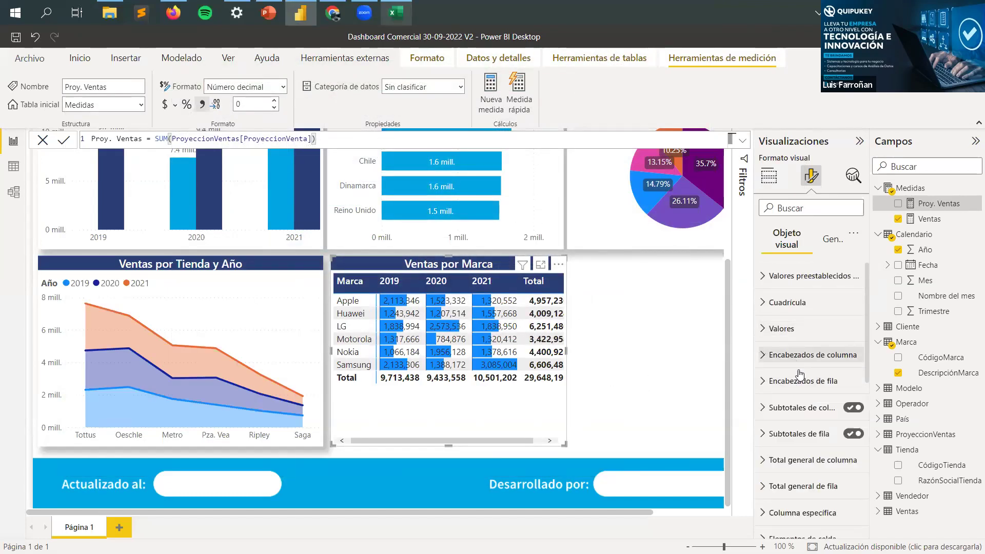
scroll(805, 401, "down", 1)
left_click(803, 473)
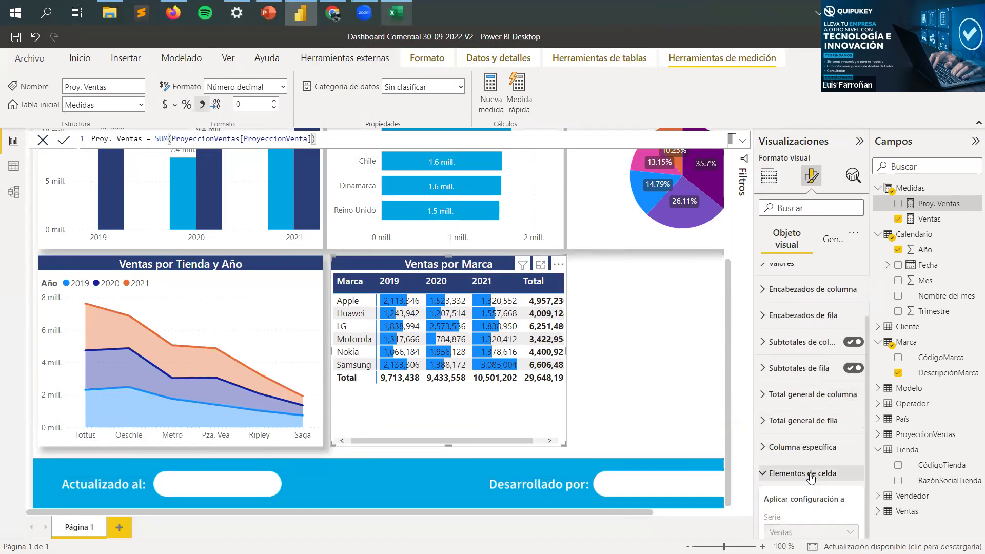
scroll(810, 474, "down", 3)
scroll(813, 476, "down", 1)
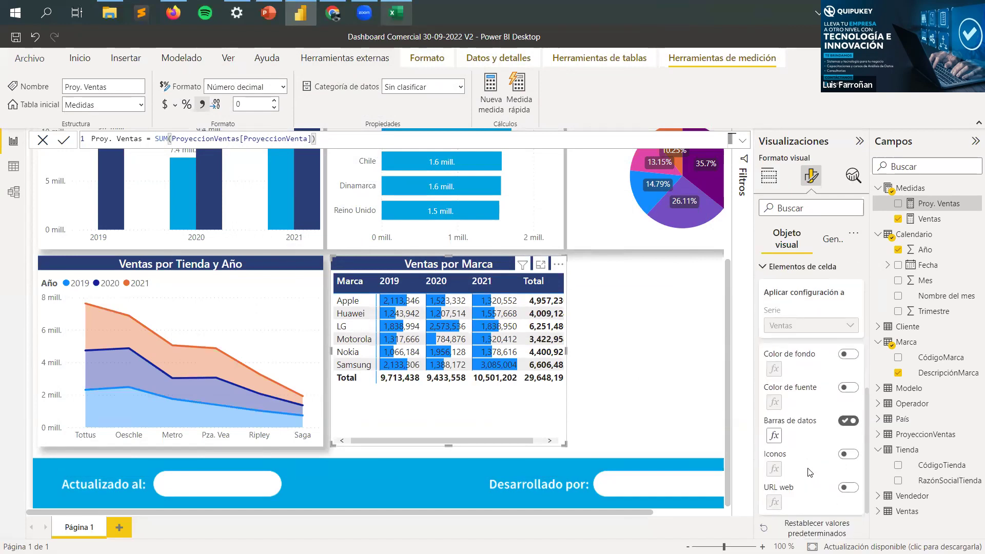
left_click(774, 435)
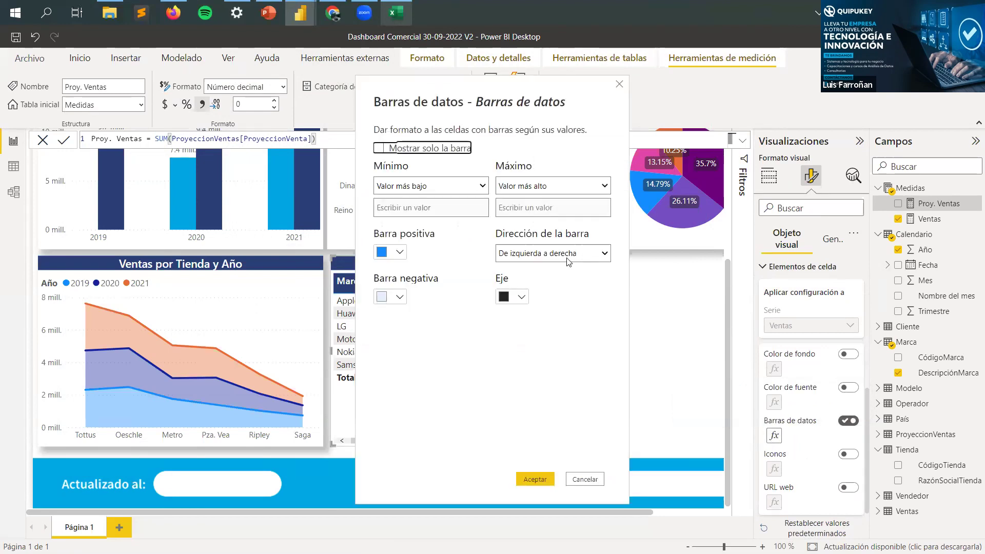
left_click(397, 254)
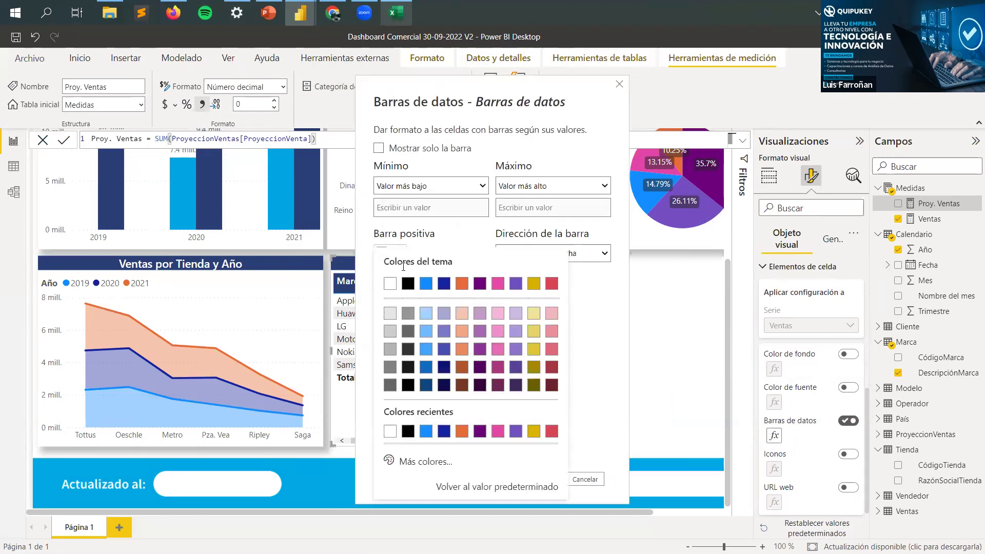
left_click(408, 461)
left_click_drag(428, 450, 390, 442)
type("#6CD8FF")
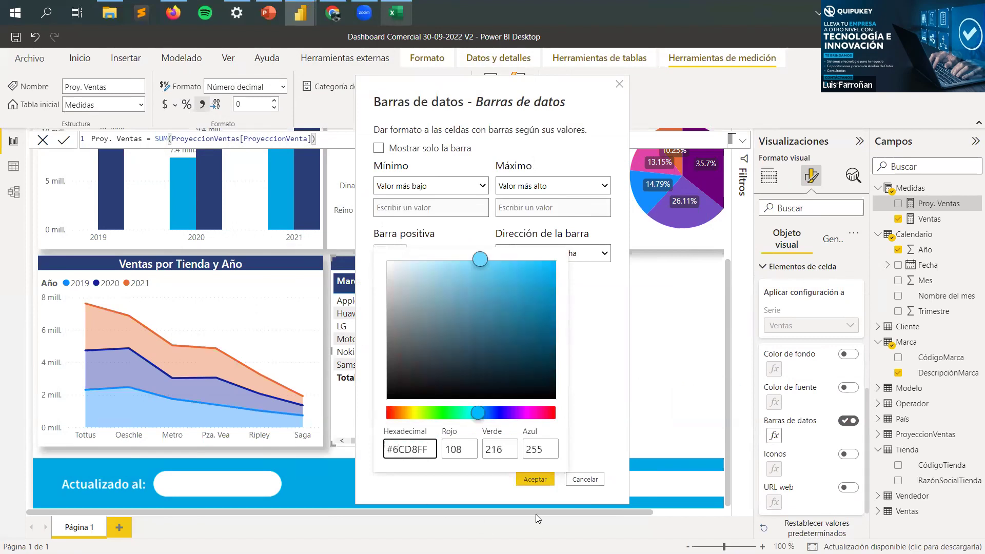
left_click(575, 447)
left_click(540, 480)
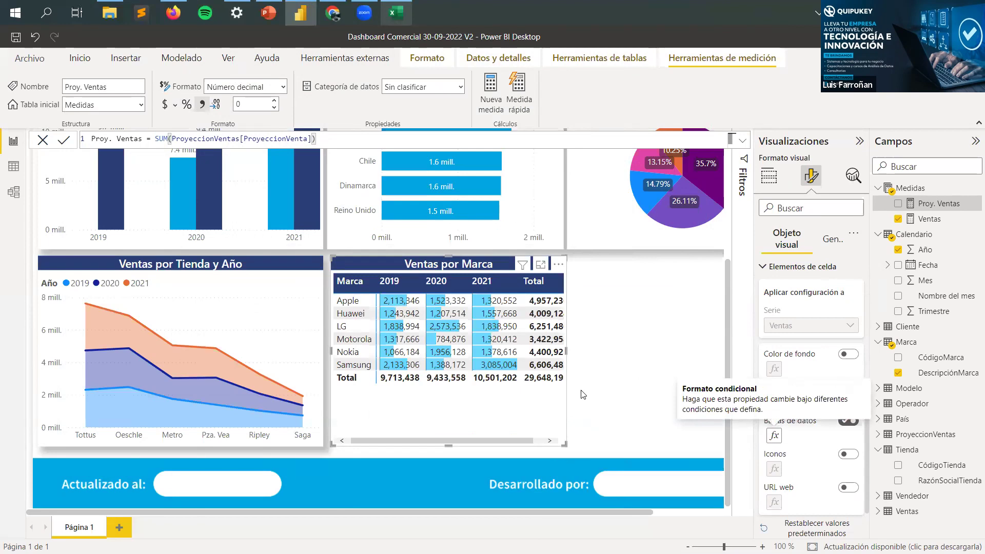
left_click(590, 374)
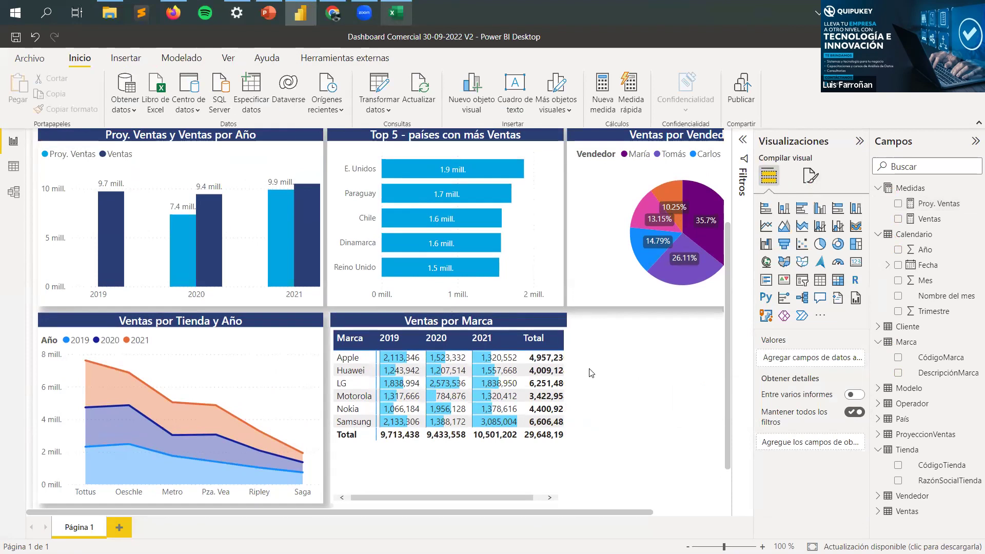
Step: Turn on the shadow effect for the Ventas por Marca matrix
scroll(594, 378, "down", 3)
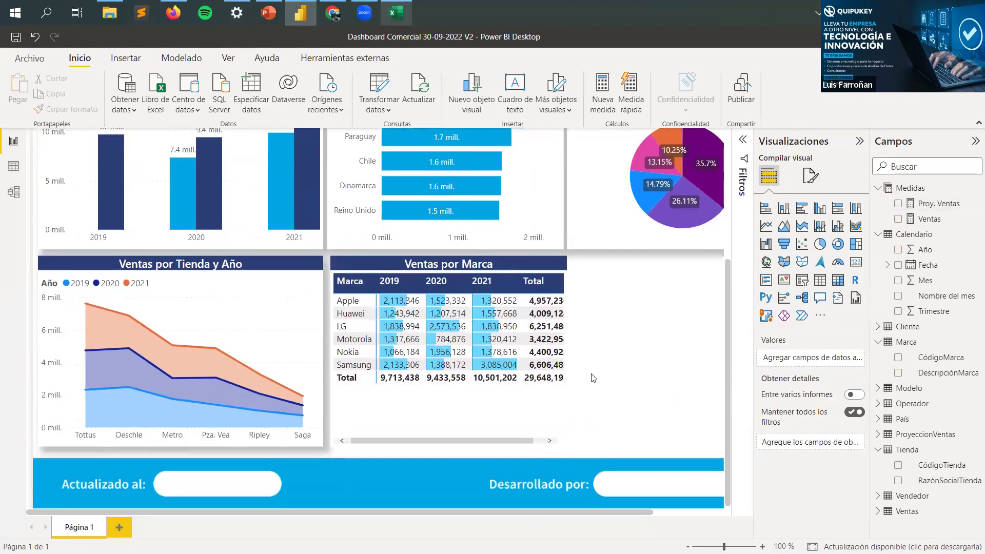
left_click(554, 432)
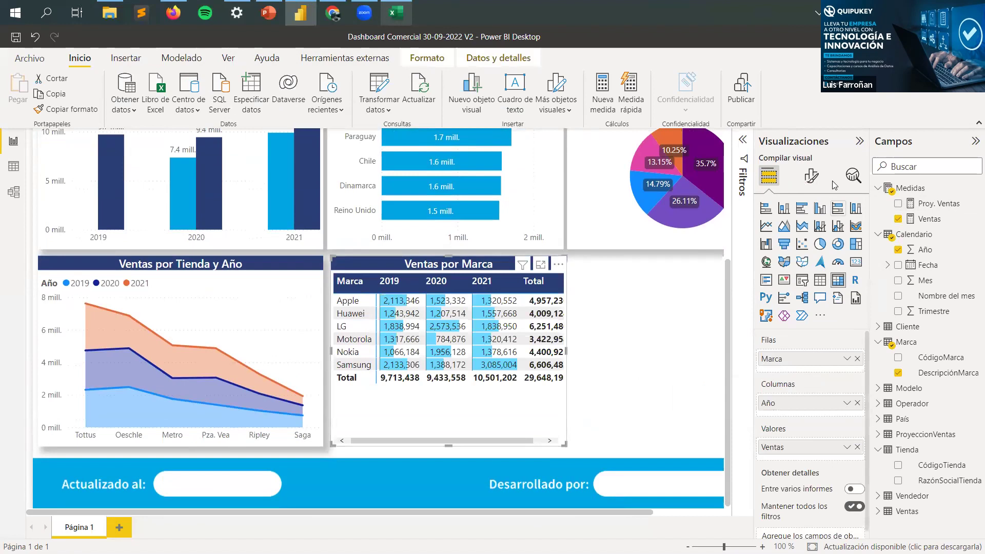
left_click(811, 175)
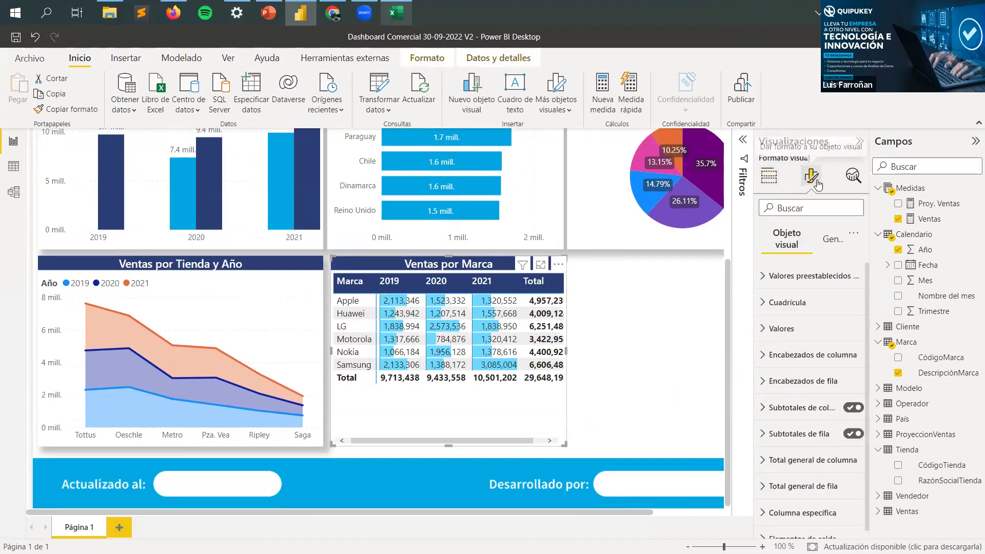
left_click(828, 246)
left_click(810, 339)
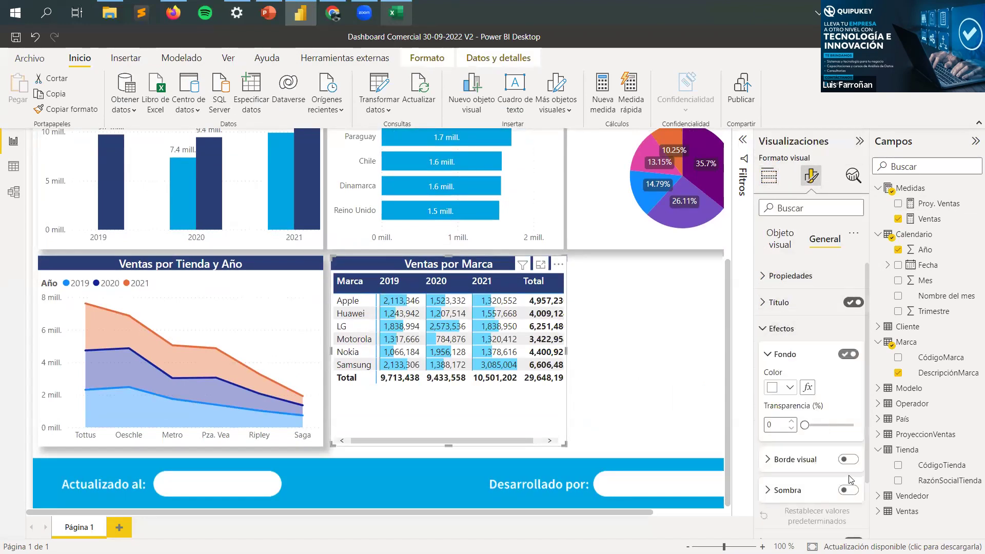
left_click(667, 363)
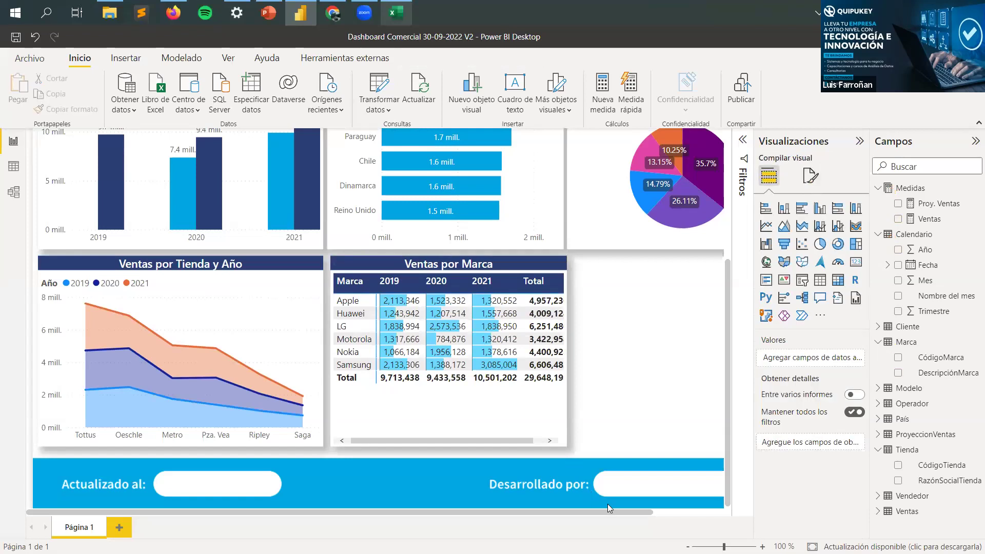
Step: Insert a stacked bar chart in the empty space beside the matrix and nudge both visuals slightly left to align with the charts above
left_click_drag(608, 513, 706, 519)
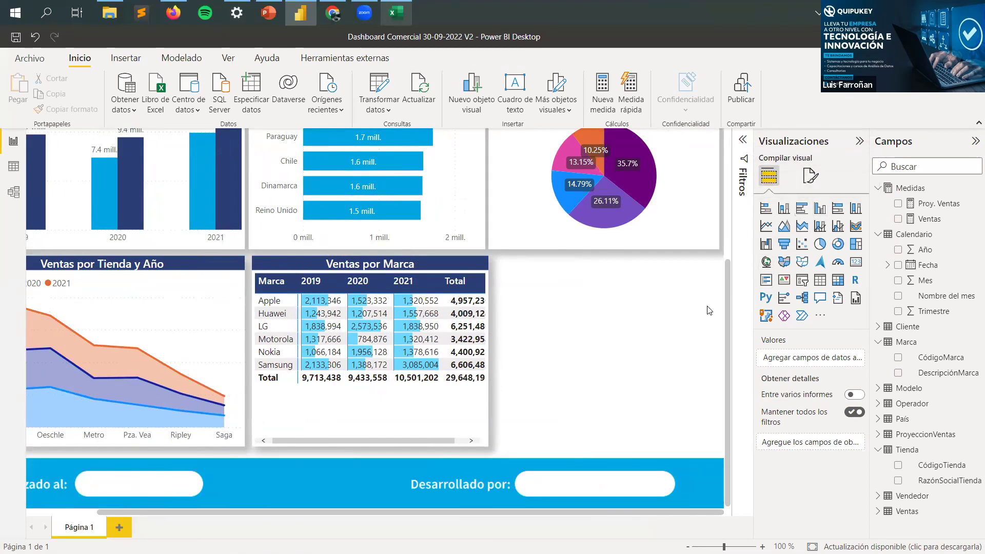
left_click(768, 214)
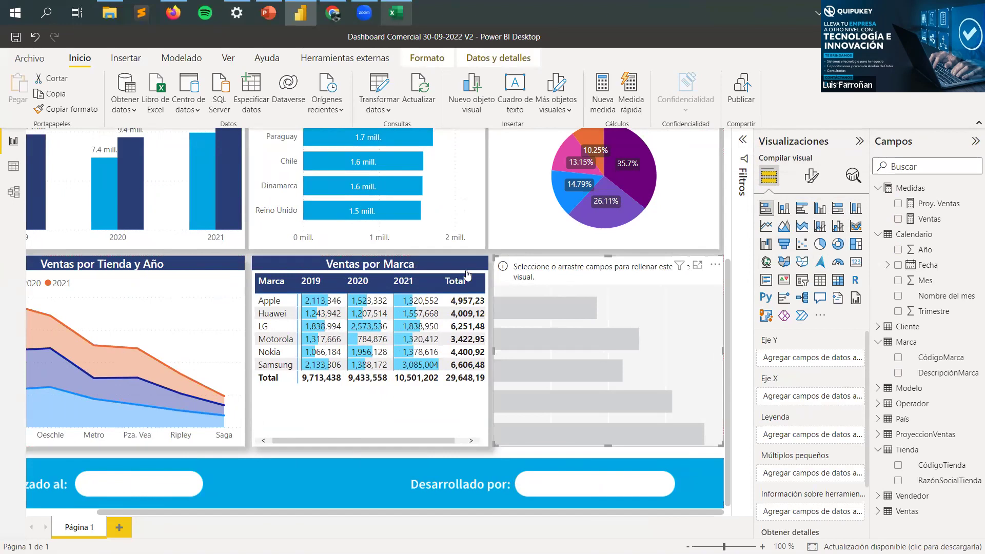
left_click(433, 271)
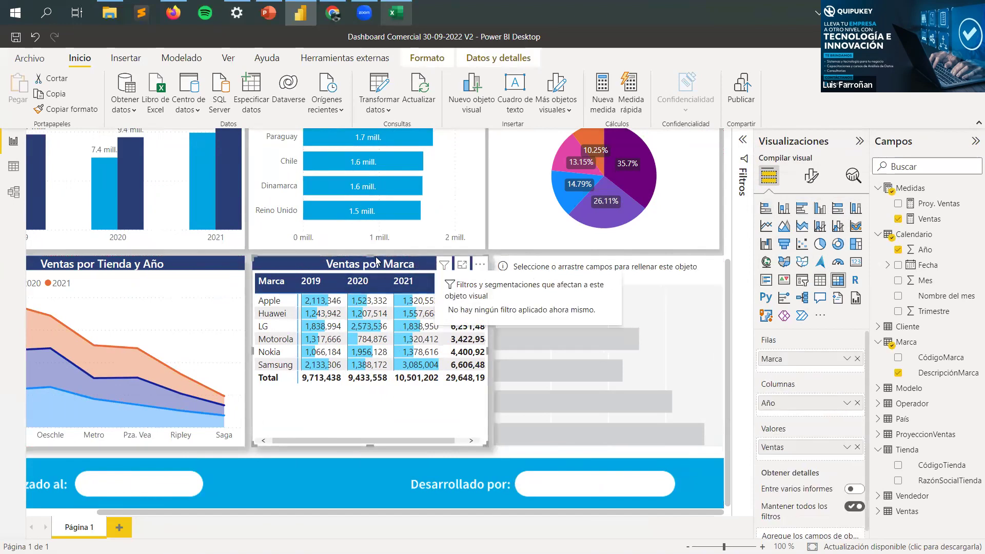
left_click_drag(376, 262, 373, 261)
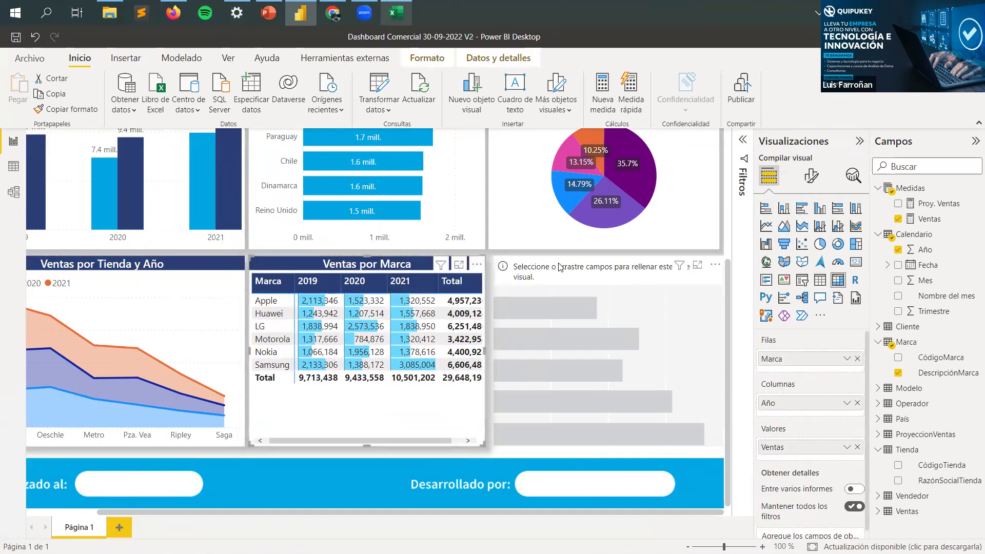
left_click_drag(560, 267, 555, 267)
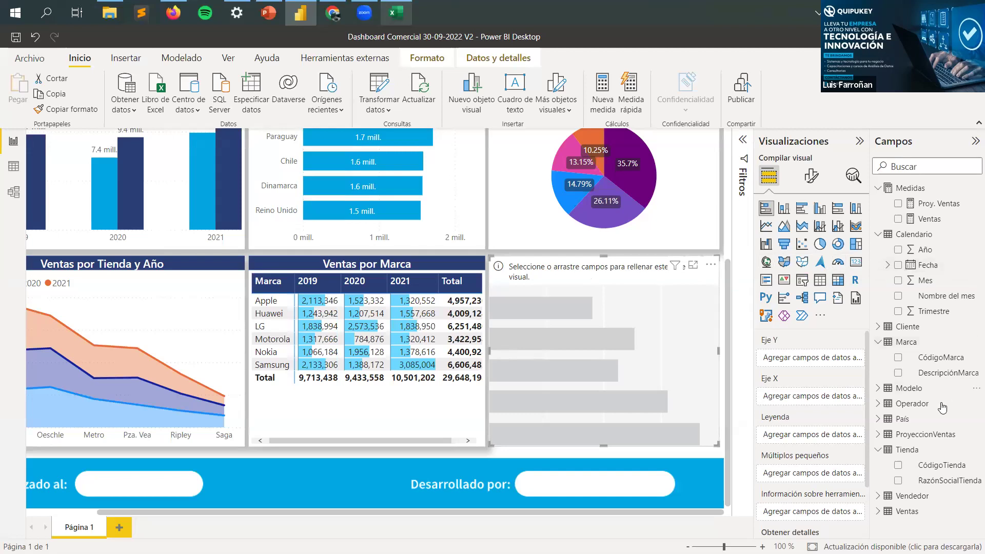
Step: Assign RazónSocialOperador to the new chart's Y axis, Ventas to its X axis and Año to its legend
left_click(920, 410)
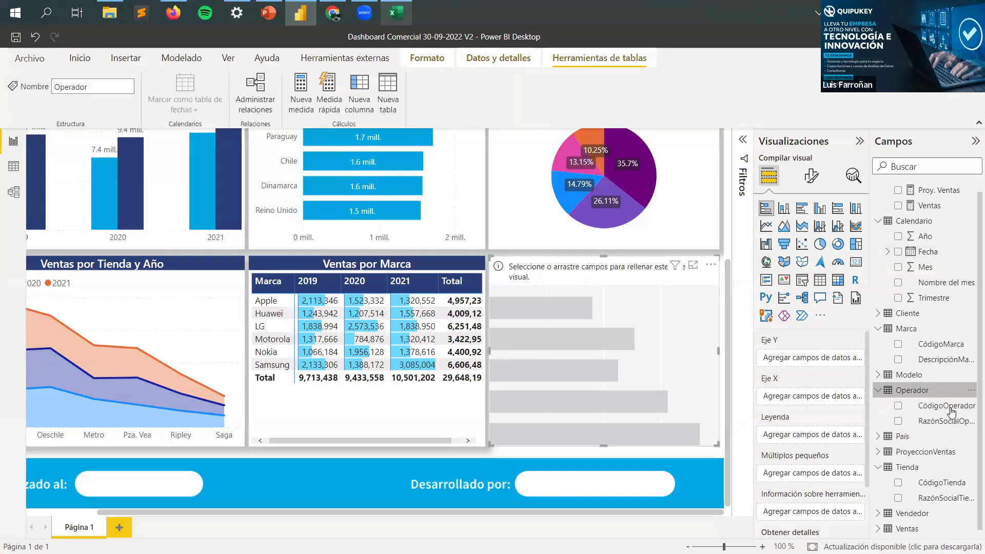
left_click_drag(950, 423, 829, 362)
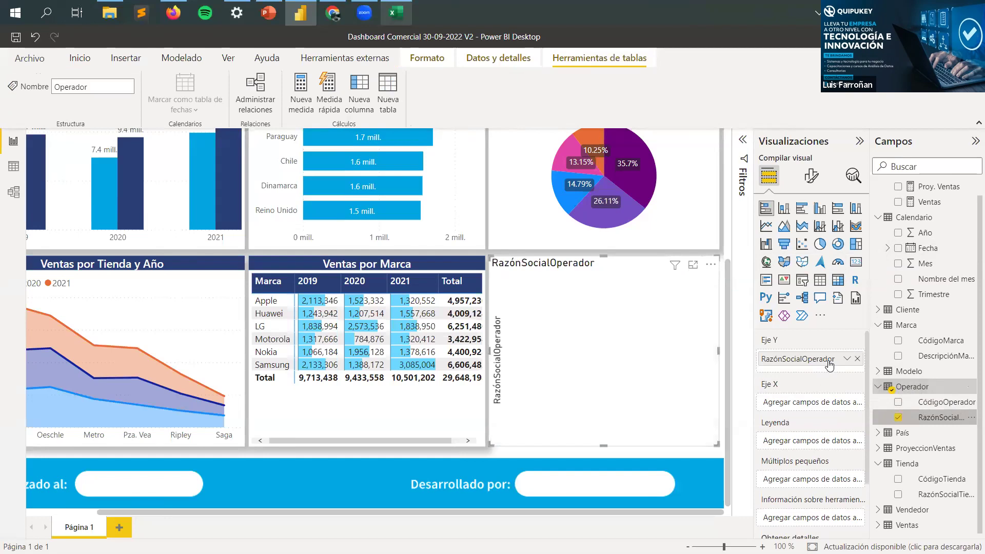
left_click_drag(929, 204, 820, 410)
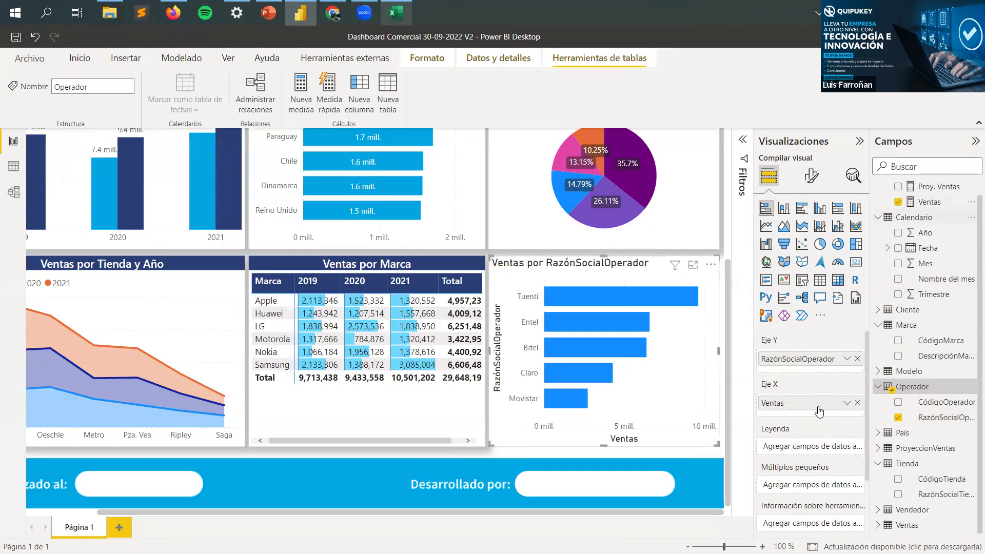
scroll(947, 255, "up", 1)
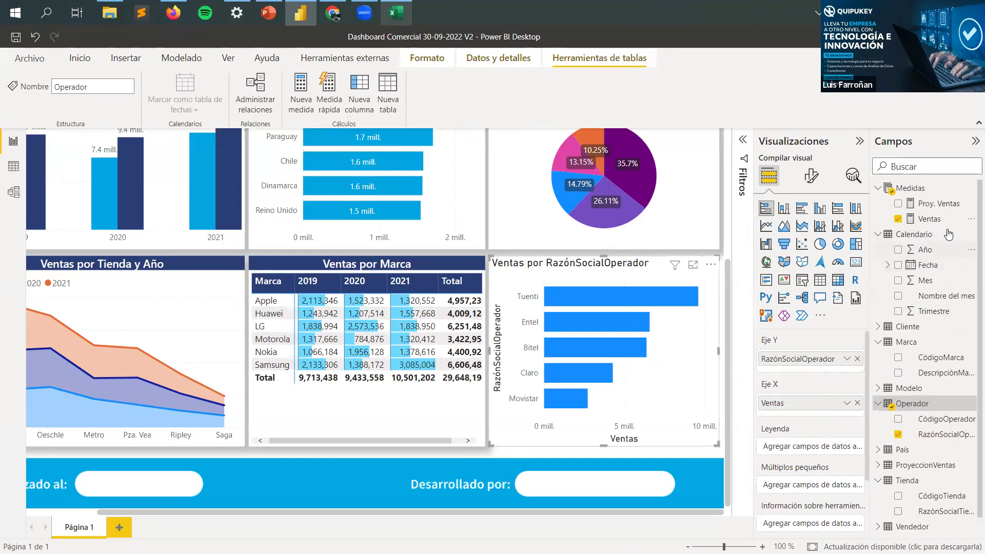
left_click_drag(926, 251, 814, 447)
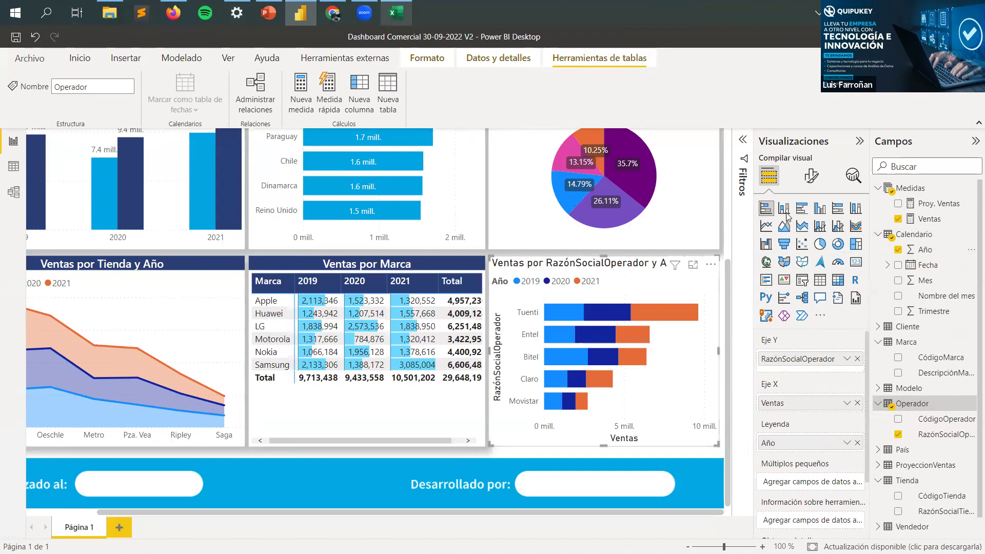
Step: Turn on data labels for the operator sales bar chart
left_click(810, 177)
scroll(807, 369, "down", 1)
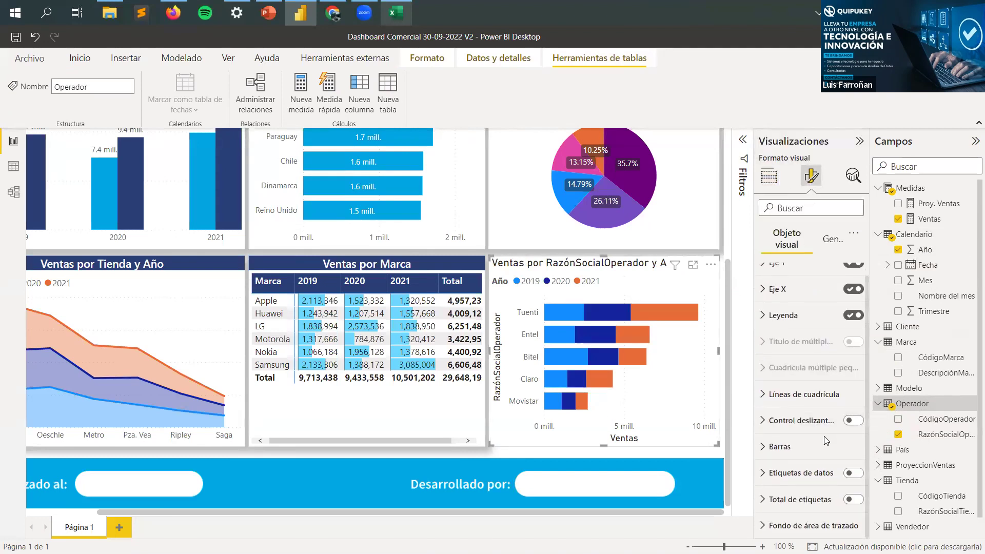
left_click(850, 474)
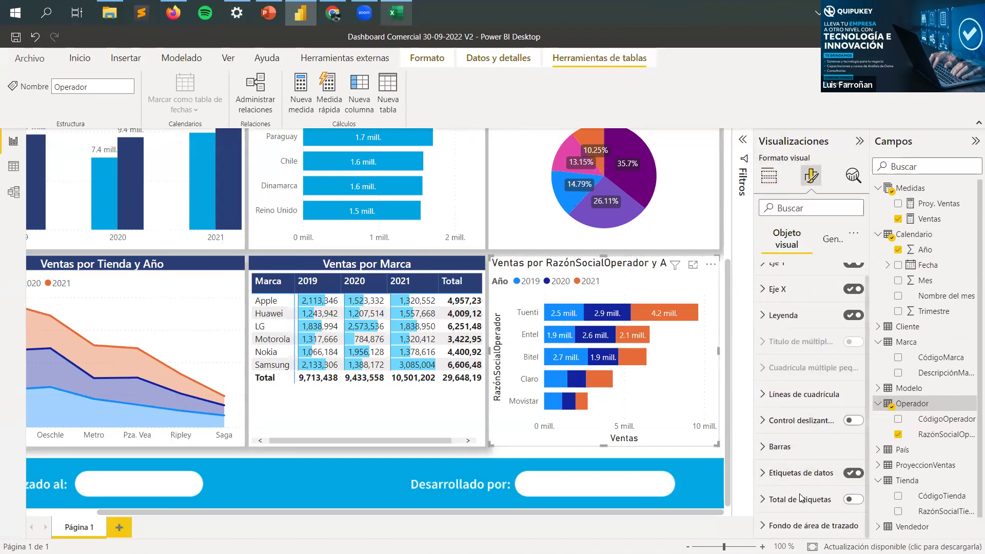
Step: Hide the X-axis and Y-axis titles of the operator sales bar chart
scroll(804, 313, "up", 1)
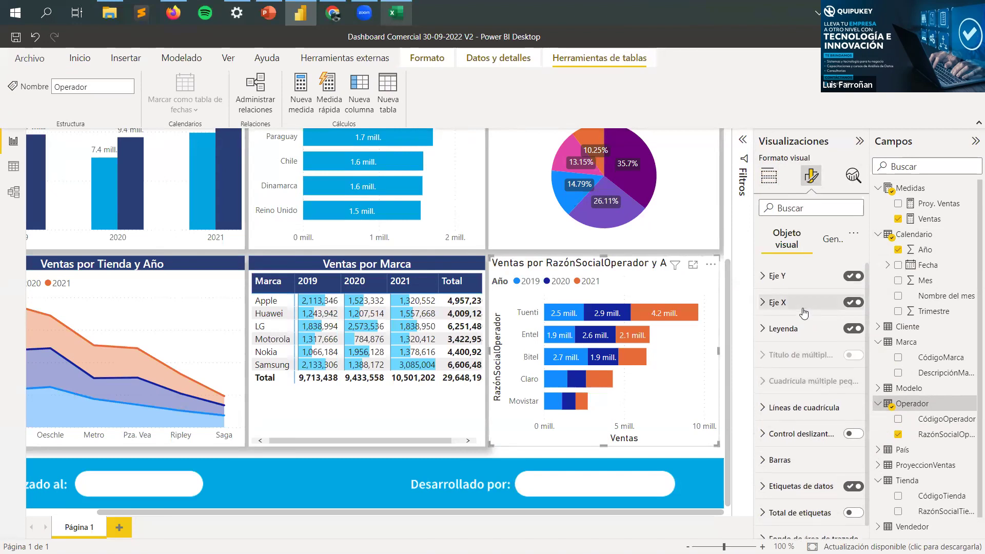
left_click(803, 305)
left_click(848, 492)
left_click(778, 275)
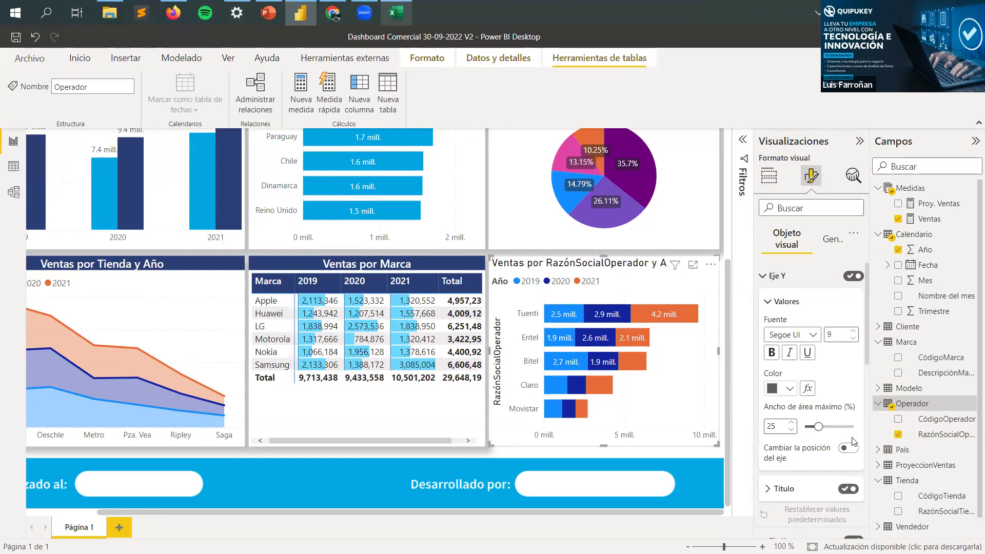
left_click(848, 489)
left_click(774, 280)
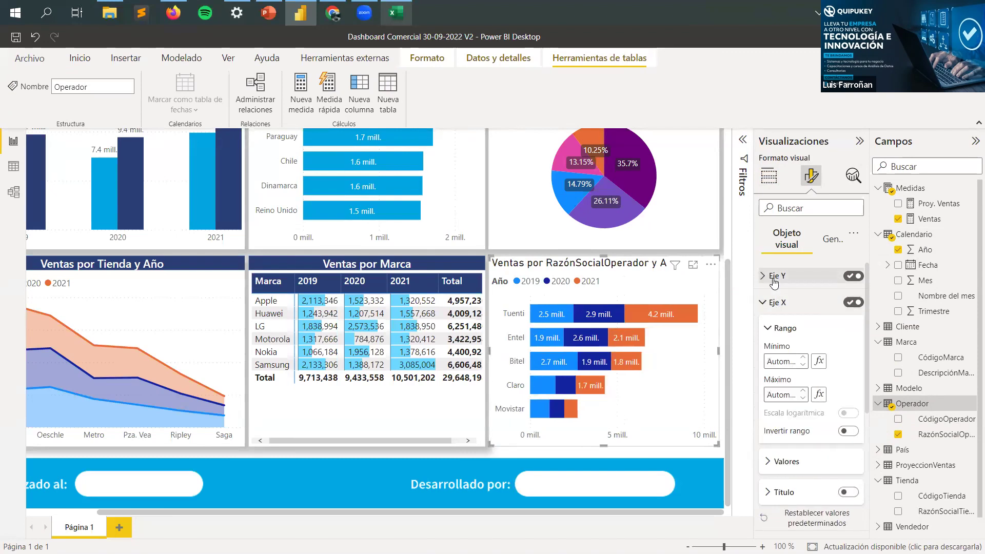
left_click(764, 303)
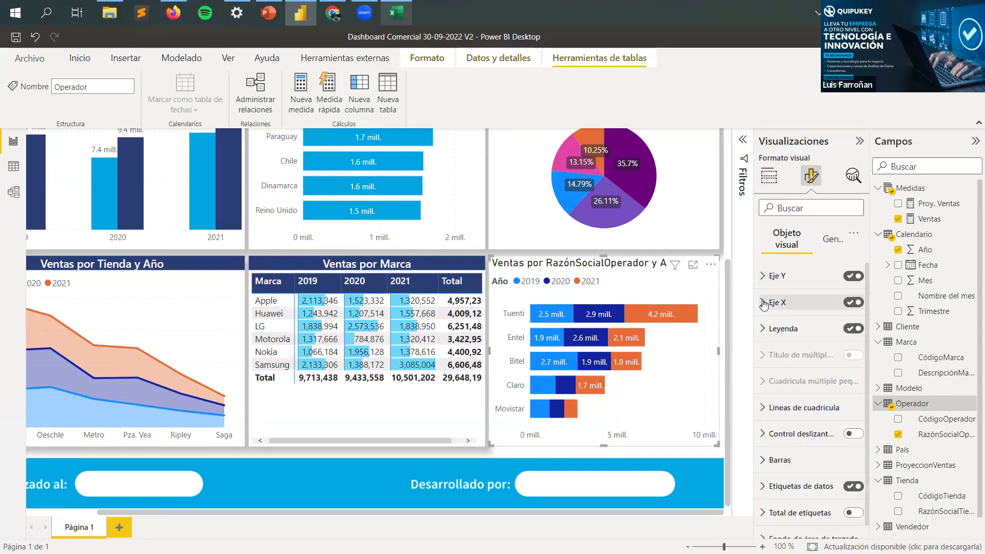
Step: Change the operator chart's title text to "Ventas por Operador y Año"
left_click(828, 240)
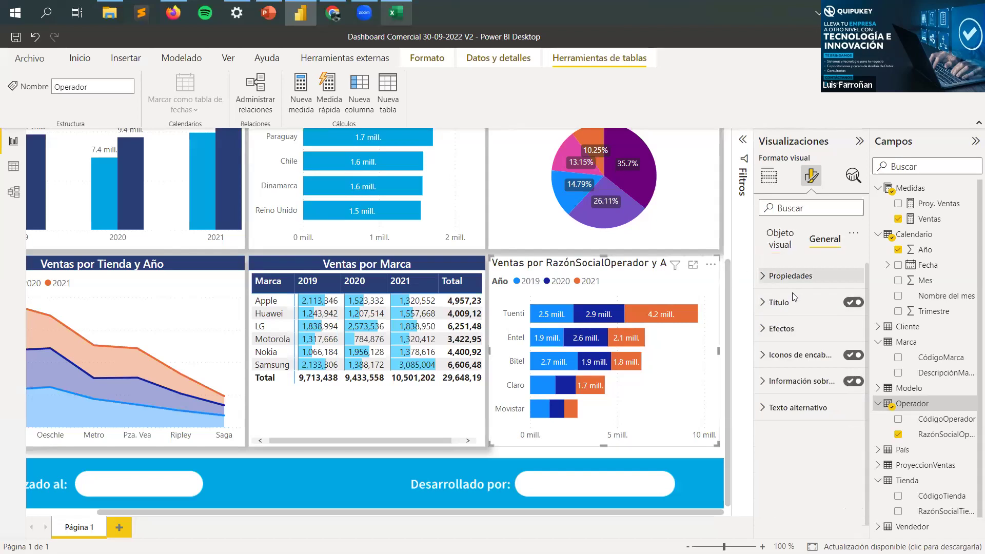
left_click(803, 302)
left_click(801, 342)
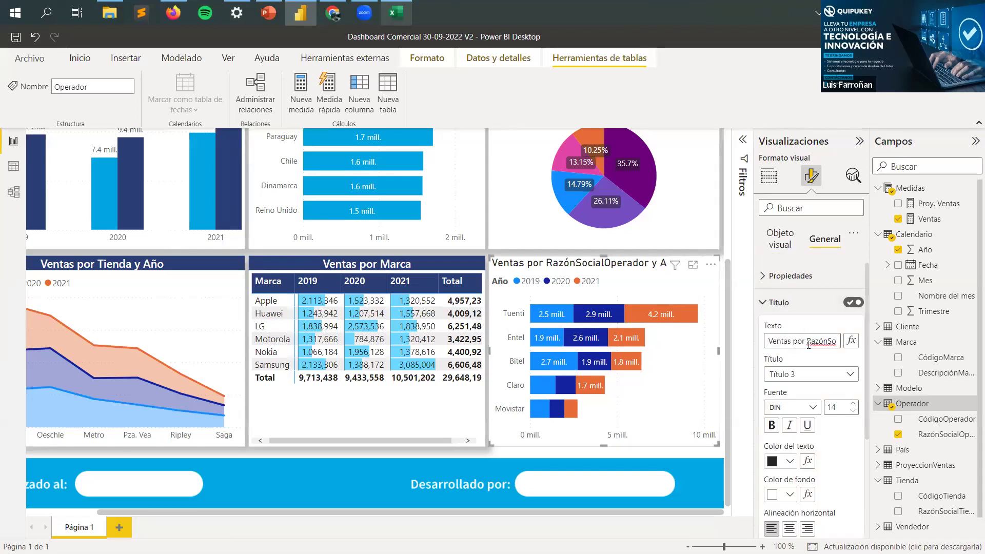
key("shift+Right")
key("shift+Right")
key("shift+Right")
key("shift+Right")
key("shift+Right")
key("shift+Right")
key("shift+Right")
key("shift+Right")
key("shift+Right")
key("shift+Right")
key("shift+Right")
key("shift+Right")
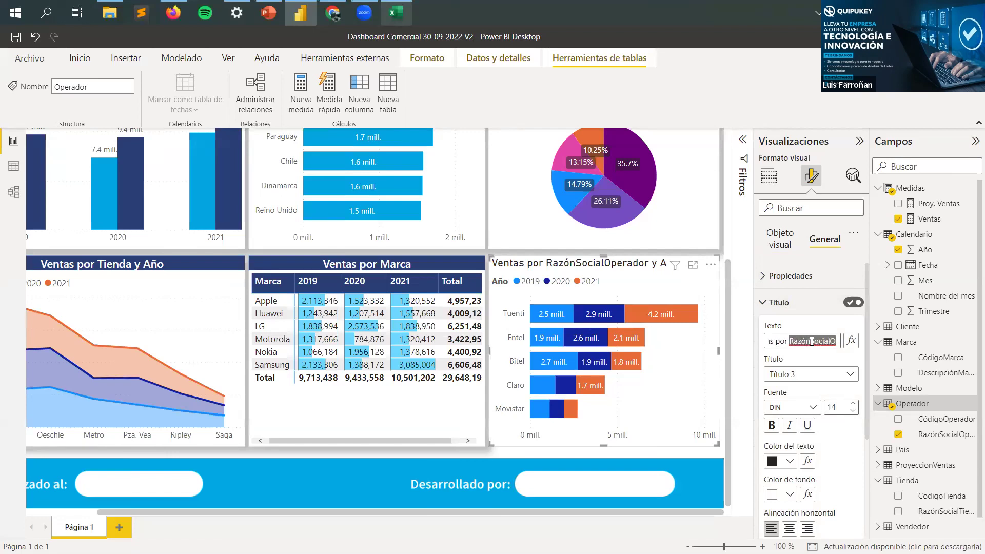
type("O")
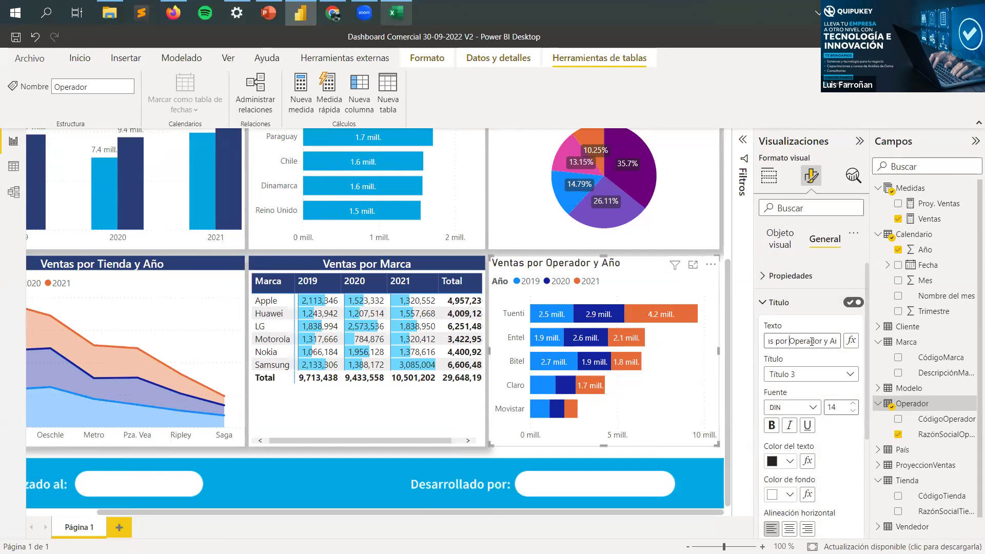
Step: Set the operator chart title's font to the Segoe UI variant used by the other chart titles, at size 13
left_click(803, 408)
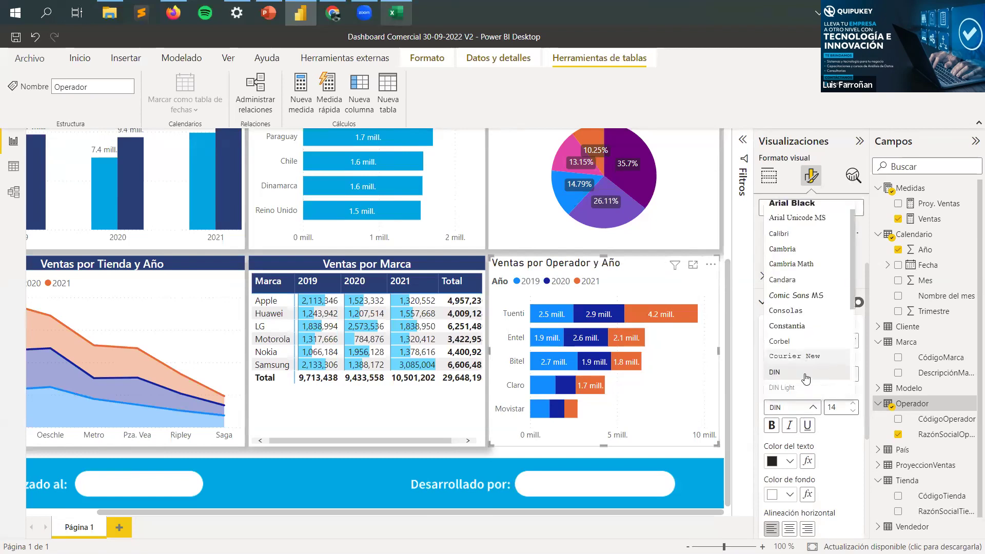
left_click(800, 363)
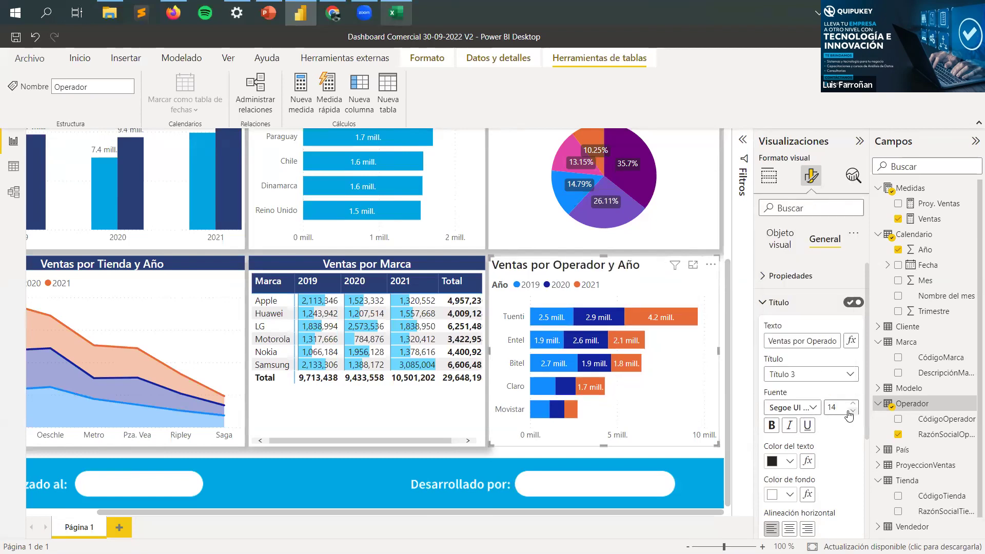
left_click(850, 413)
Step: Give the operator chart's title a dark blue background and white text
scroll(839, 450, "down", 2)
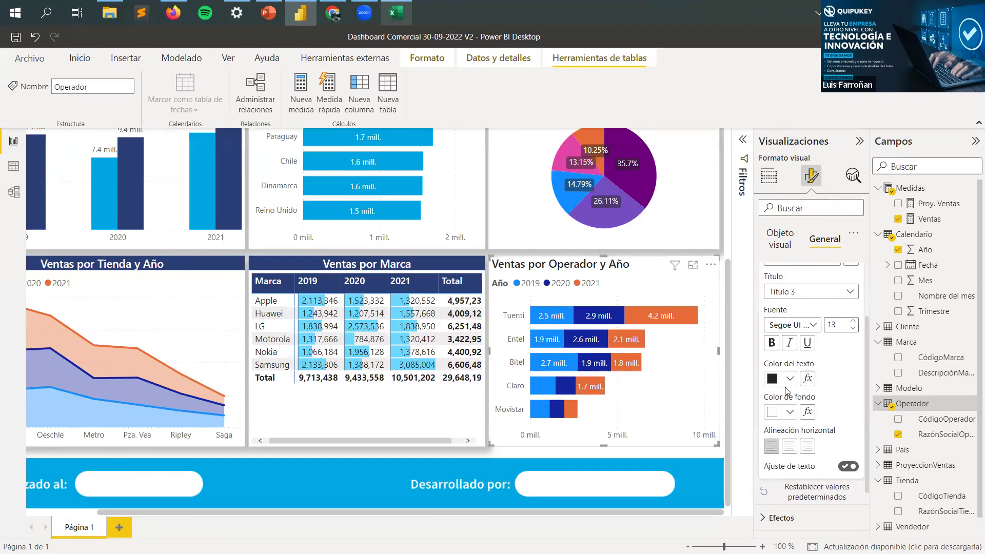
left_click(790, 413)
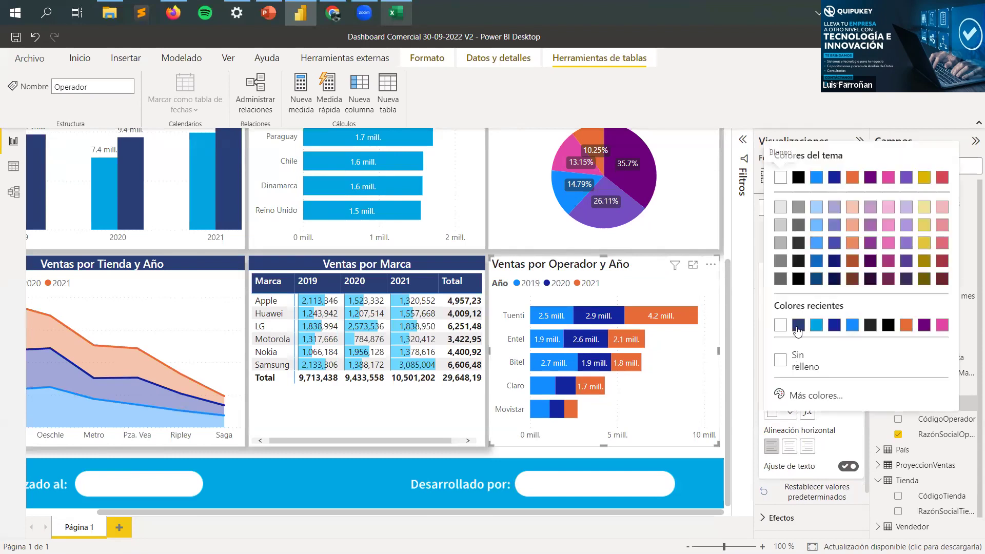
left_click(787, 362)
left_click(791, 378)
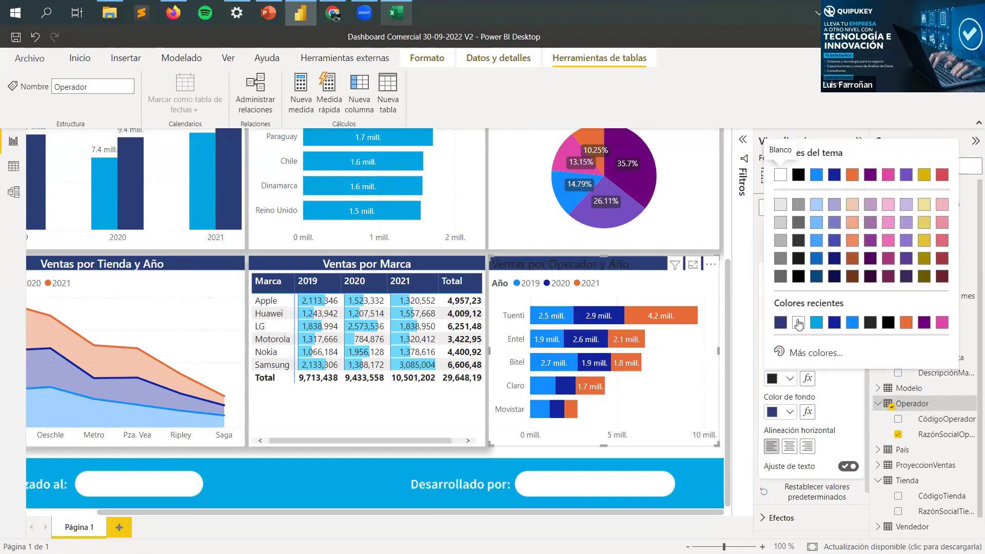
left_click(775, 280)
Step: Collapse the Visualizaciones and Campos panes and look over the formatted charts on the page
scroll(726, 240, "up", 5)
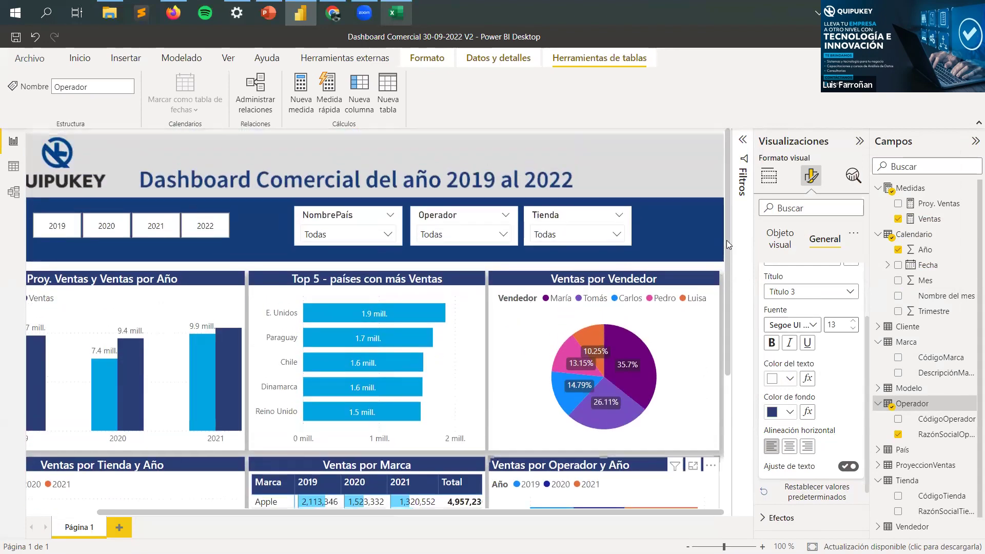
scroll(726, 240, "down", 3)
left_click(860, 141)
left_click(906, 154)
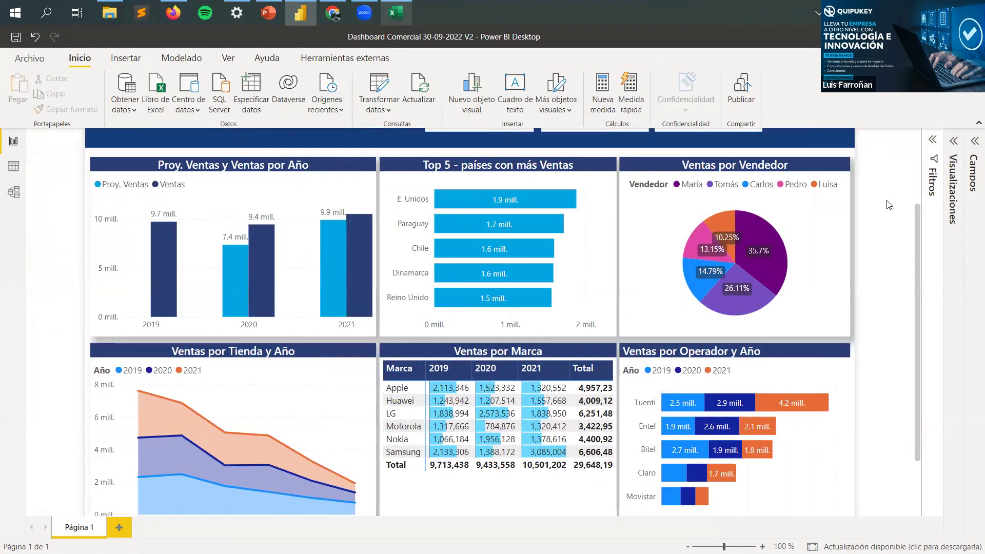
scroll(889, 204, "down", 3)
scroll(889, 205, "up", 4)
scroll(889, 204, "down", 2)
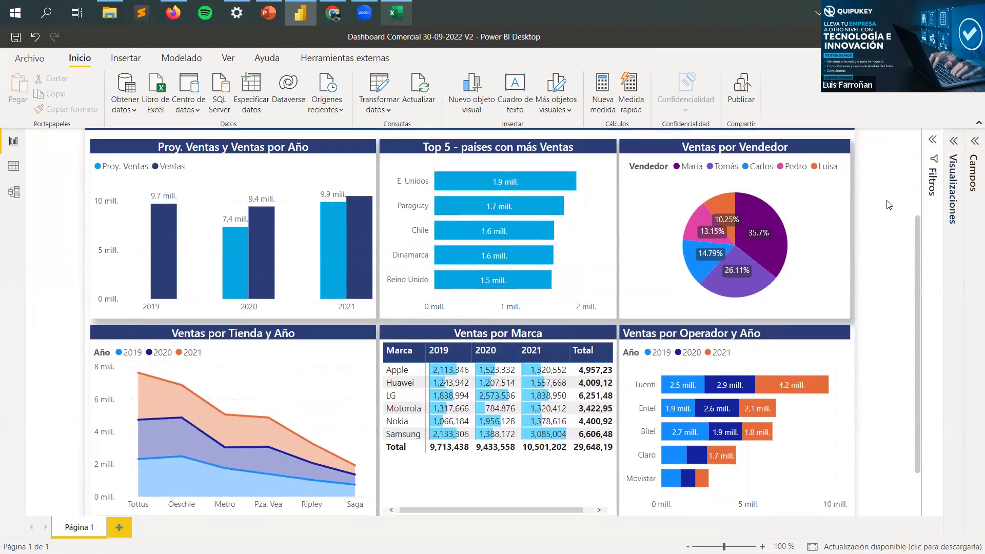
Step: Reopen the Visualizaciones pane and turn on data labels for the "Ventas por Tienda y Año" area chart
left_click(319, 331)
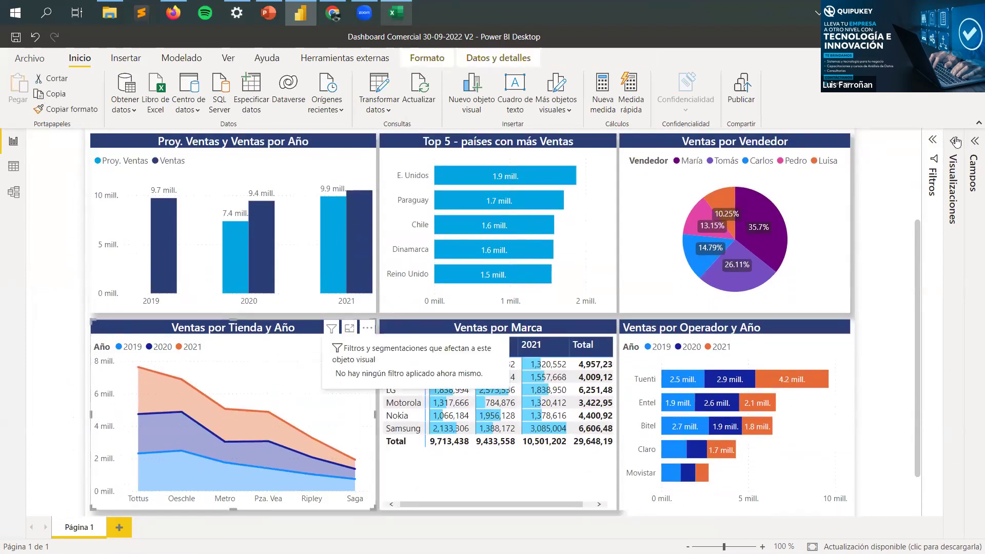
left_click(956, 142)
left_click(906, 175)
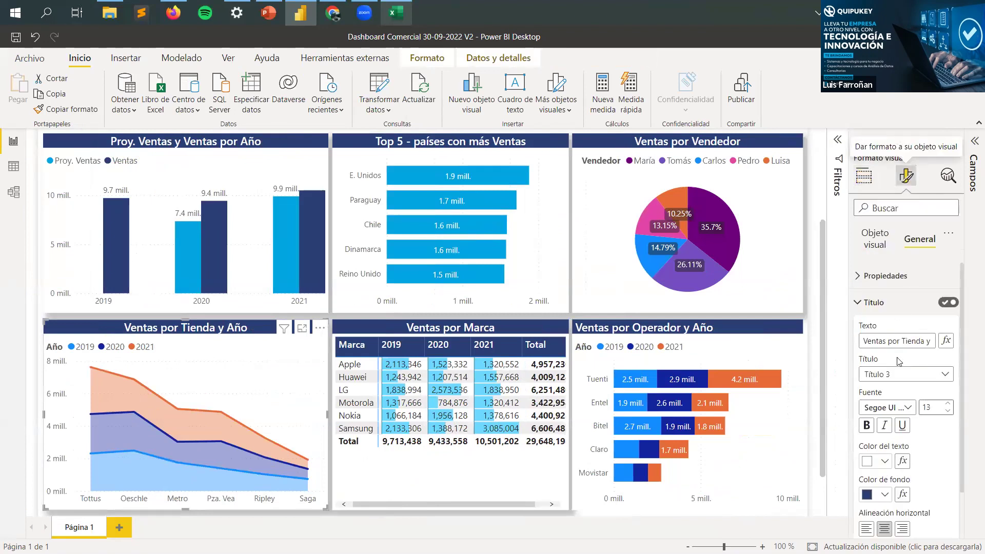
scroll(919, 405, "down", 3)
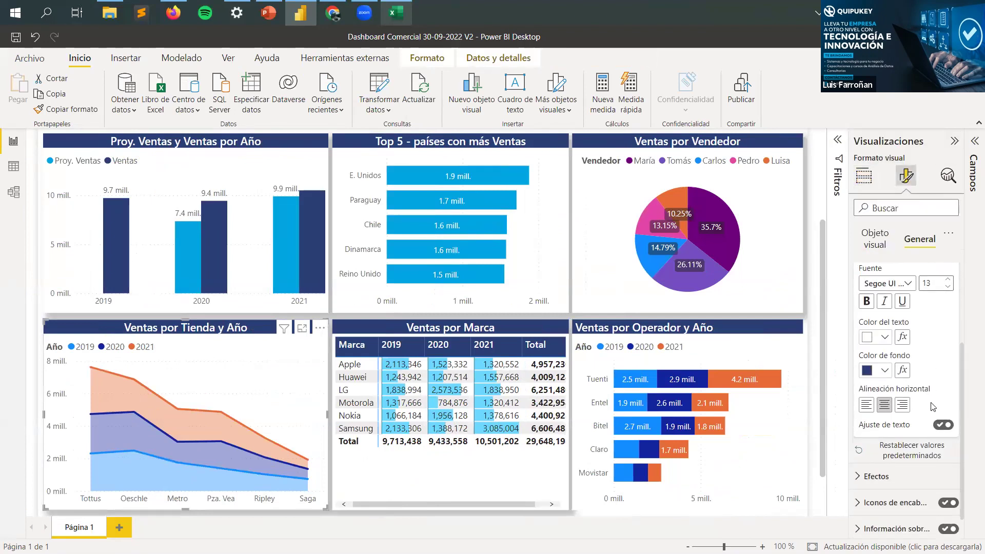
scroll(936, 358, "up", 1)
scroll(923, 390, "down", 2)
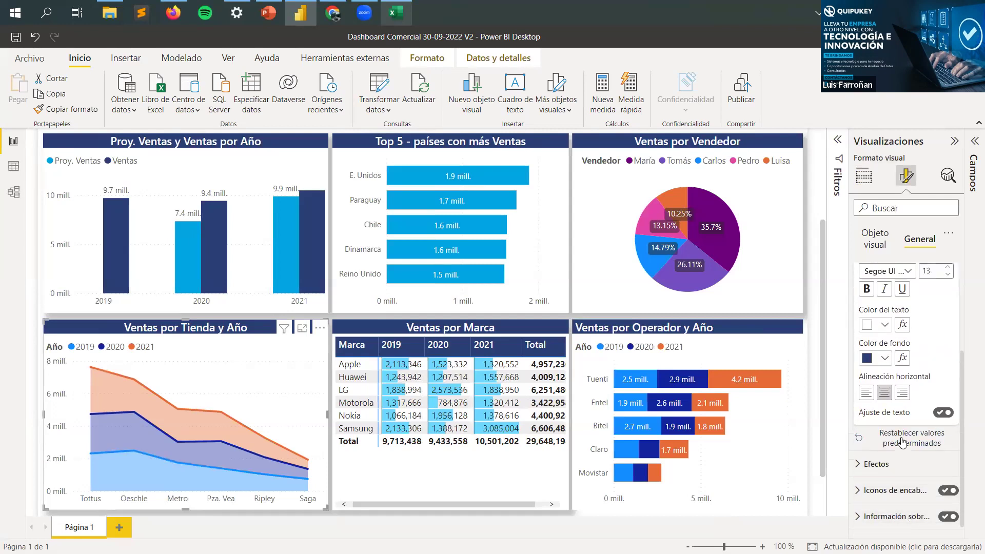
scroll(902, 442, "up", 3)
left_click(875, 302)
left_click(885, 250)
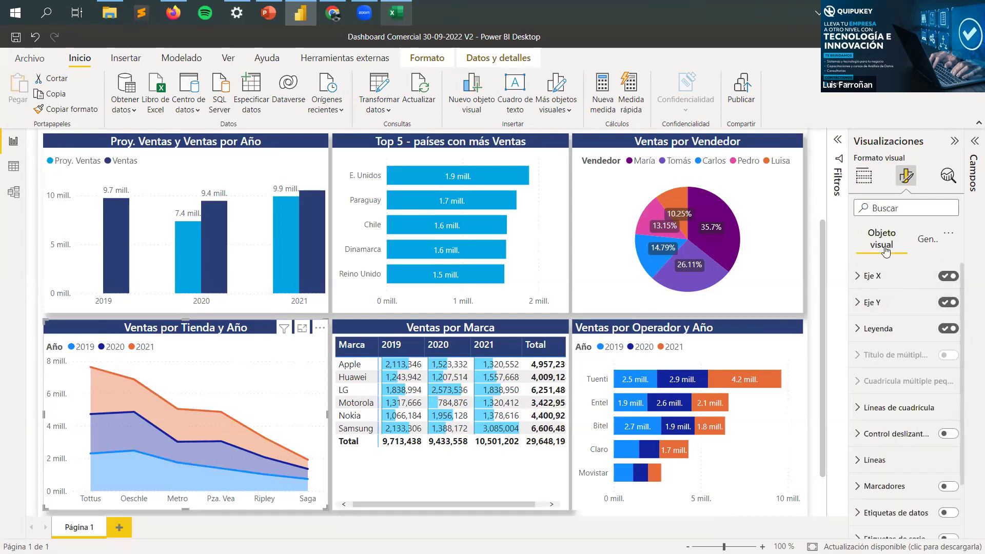
scroll(903, 426, "down", 2)
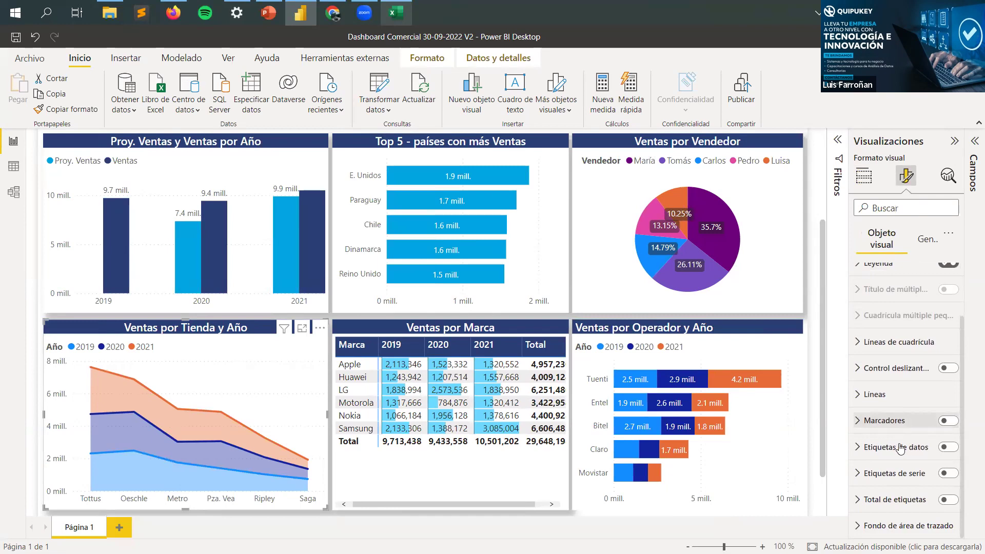
left_click(944, 448)
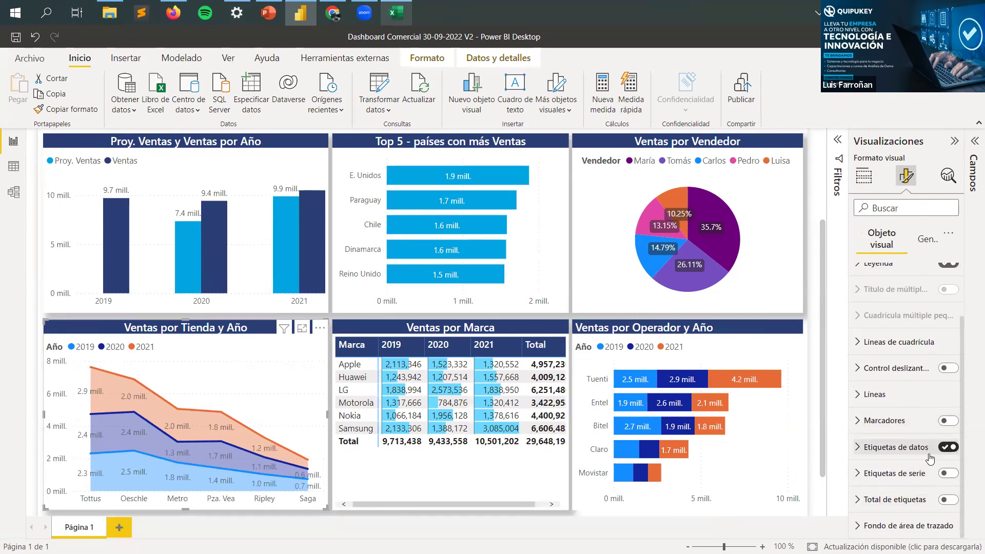
left_click(329, 317)
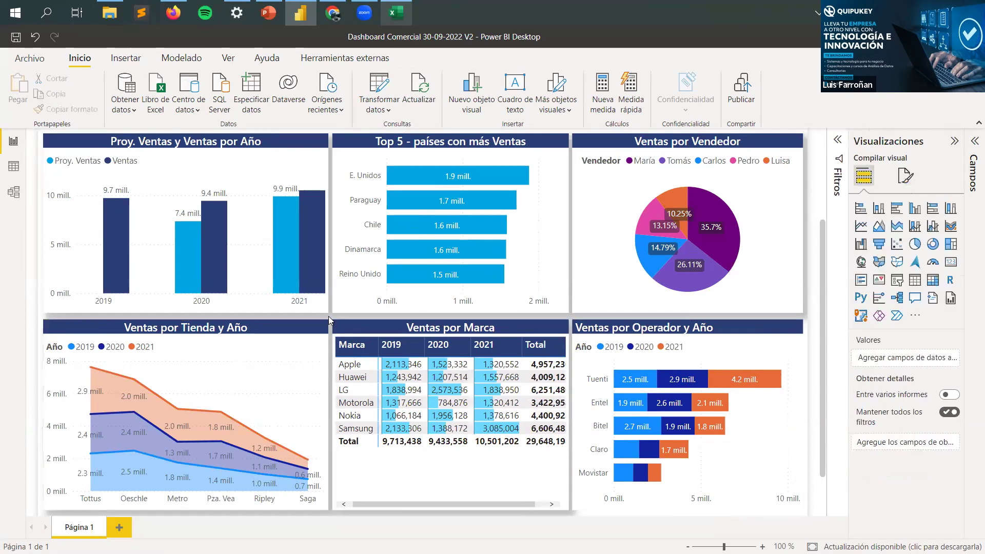
Step: Examine the dashboard's sales charts, slicers, brand matrix and footer, including the 2021 sales bar and the top seller's pie slice
mouse_move(316, 265)
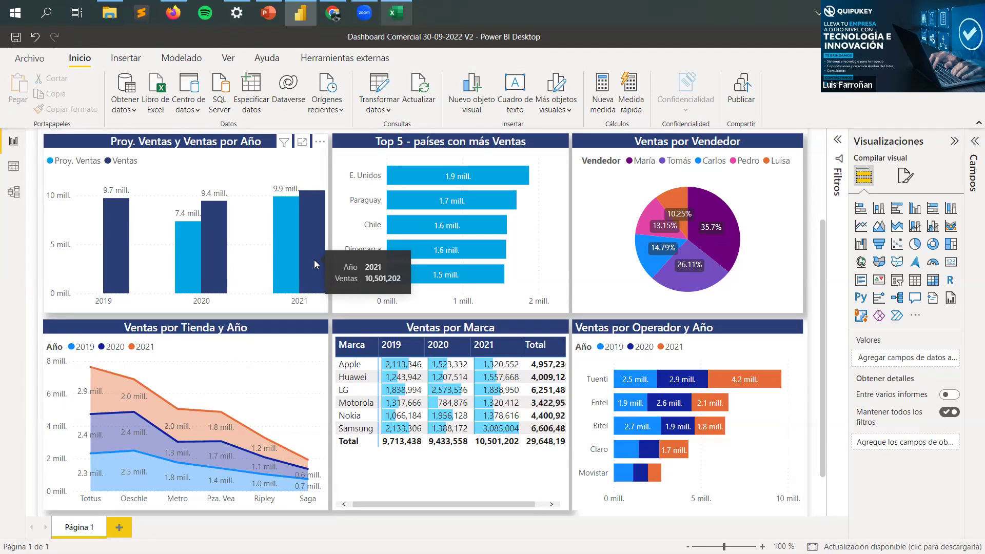
left_click(430, 160)
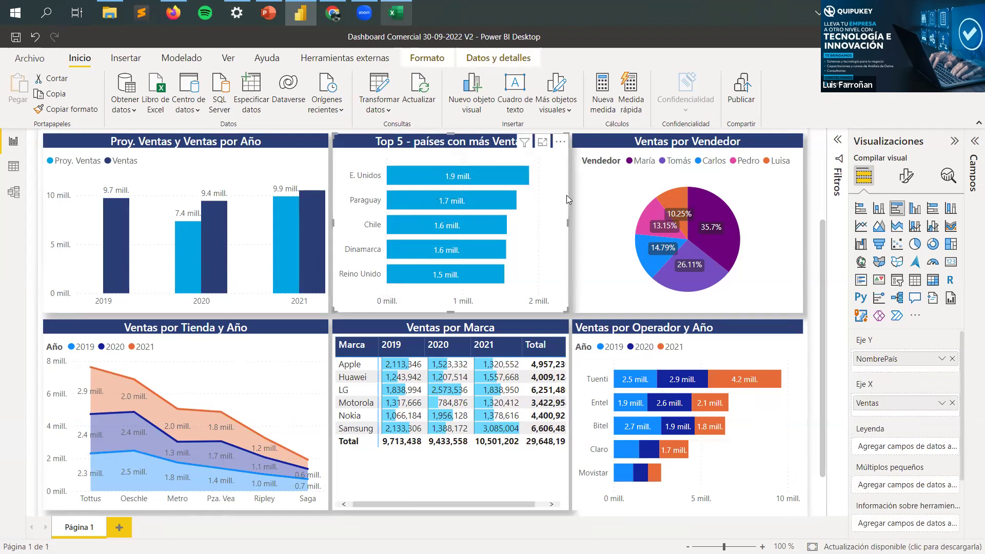
scroll(566, 194, "up", 3)
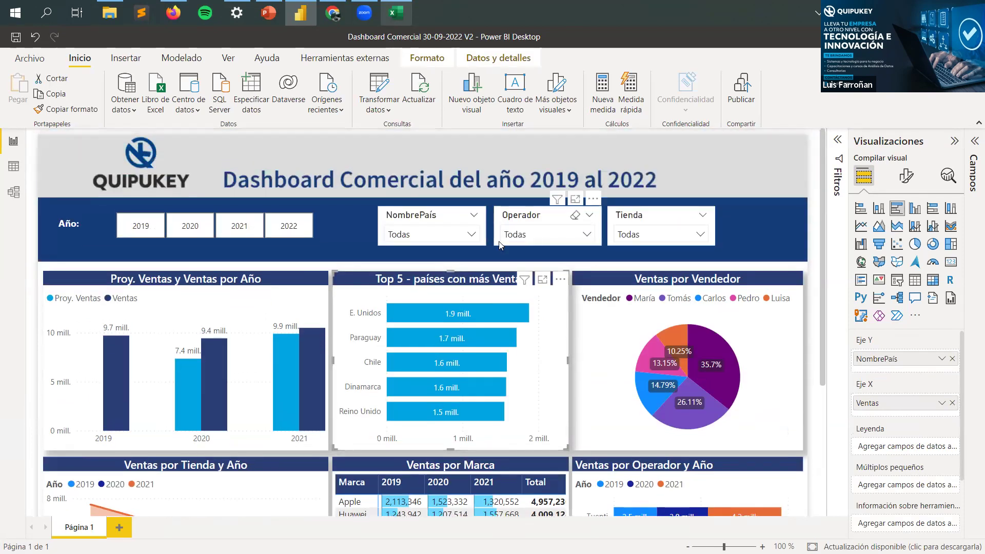
left_click(386, 268)
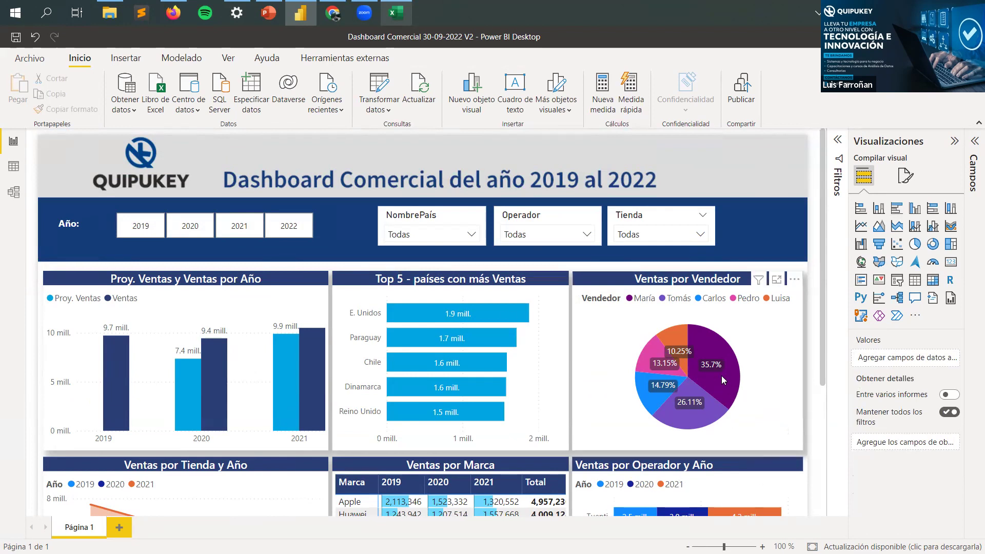
mouse_move(722, 376)
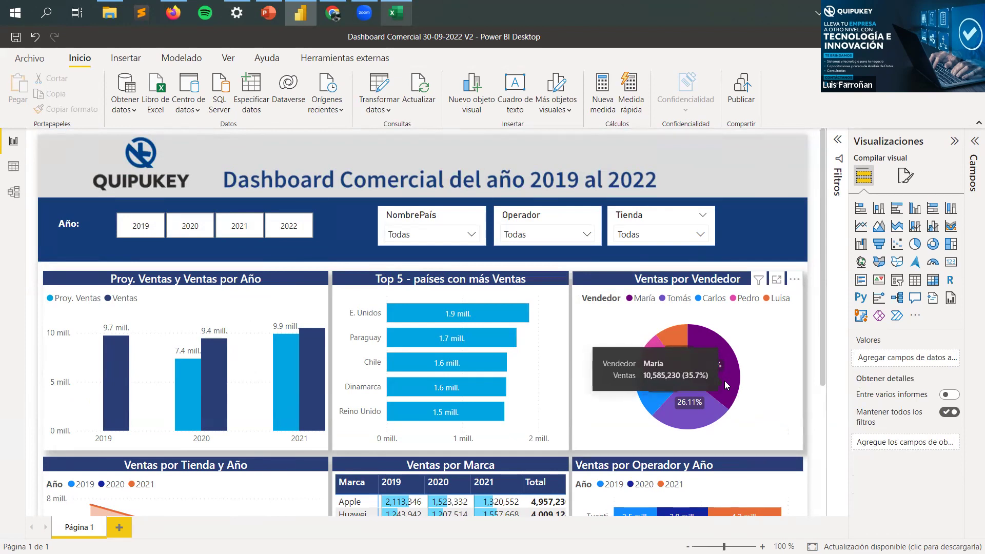
scroll(718, 369, "down", 3)
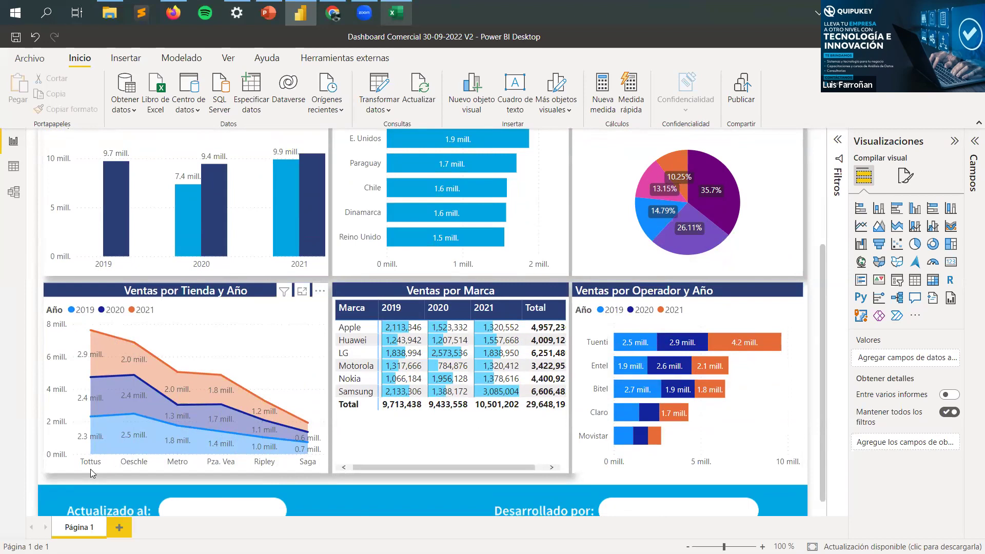
mouse_move(102, 340)
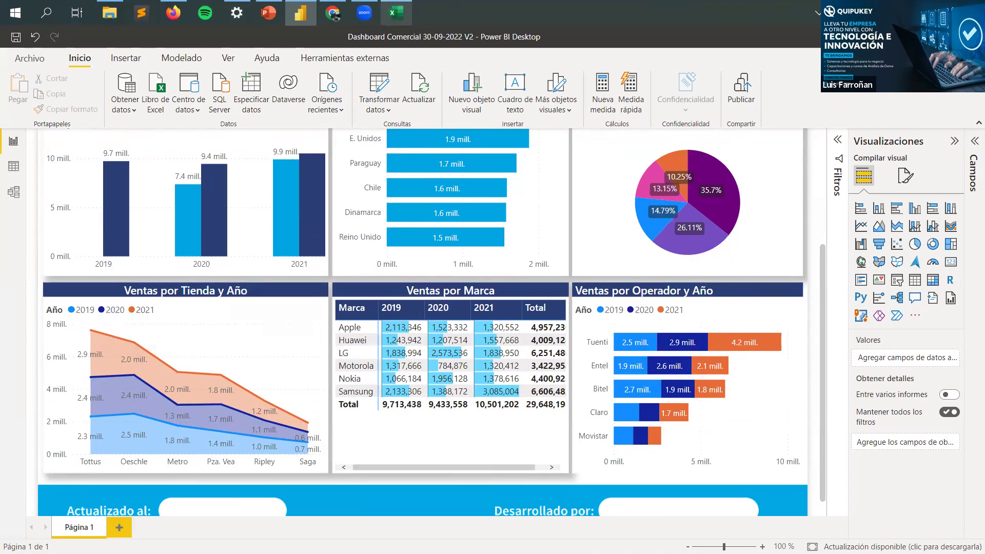
left_click(468, 292)
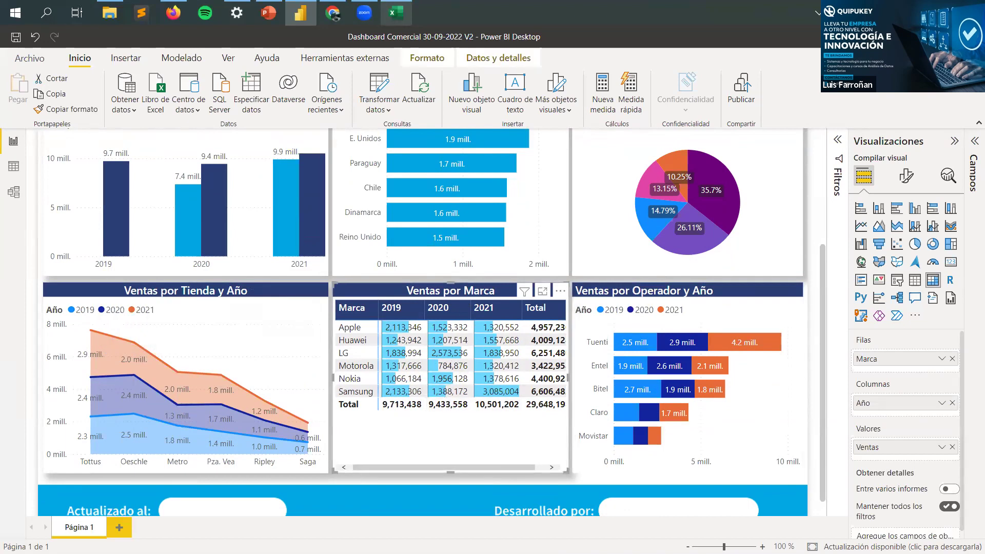
left_click(542, 484)
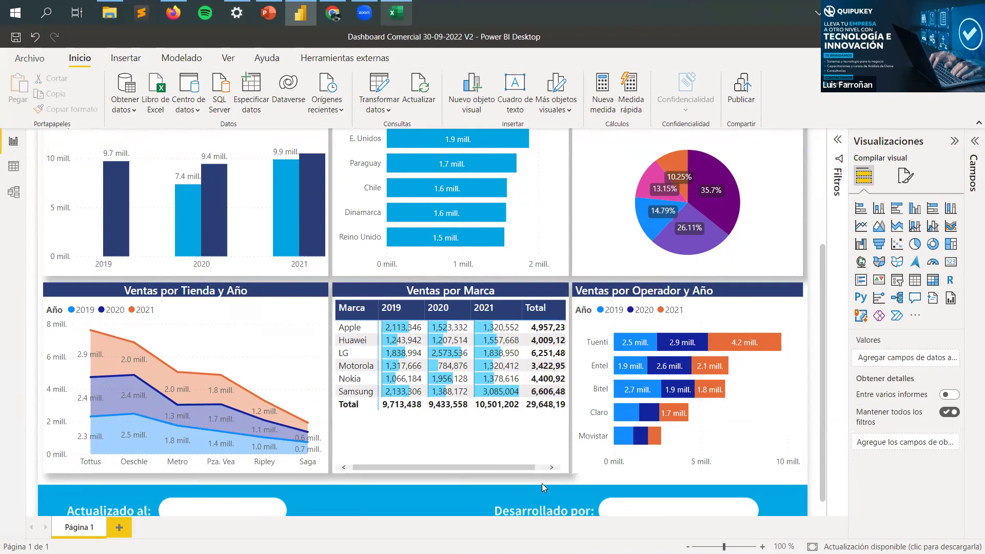
scroll(542, 483, "up", 3)
scroll(521, 459, "down", 3)
left_click(523, 458)
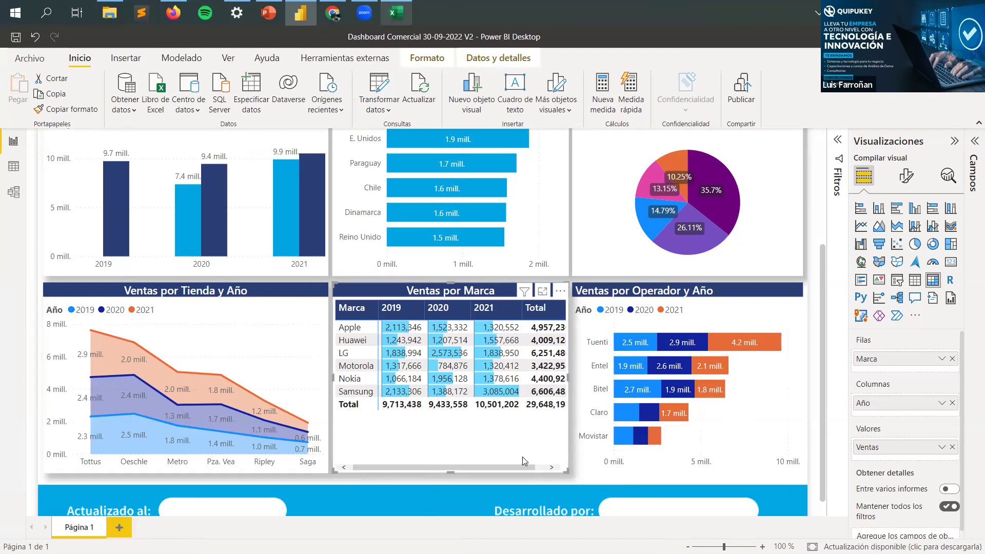
scroll(238, 501, "down", 1)
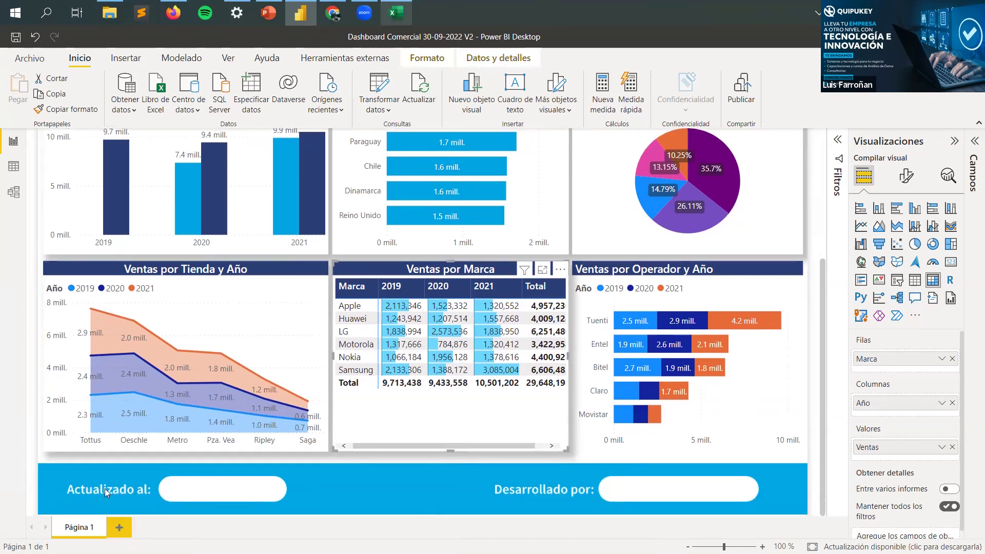
left_click(330, 494)
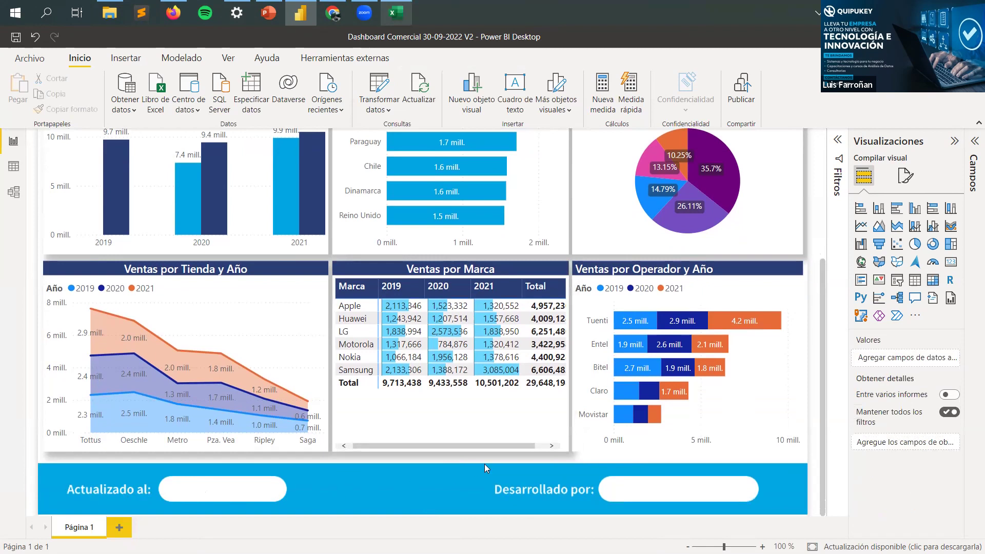
Step: Collapse the Visualizaciones pane and the ribbon to enlarge the view of the report from its header
scroll(486, 466, "up", 8)
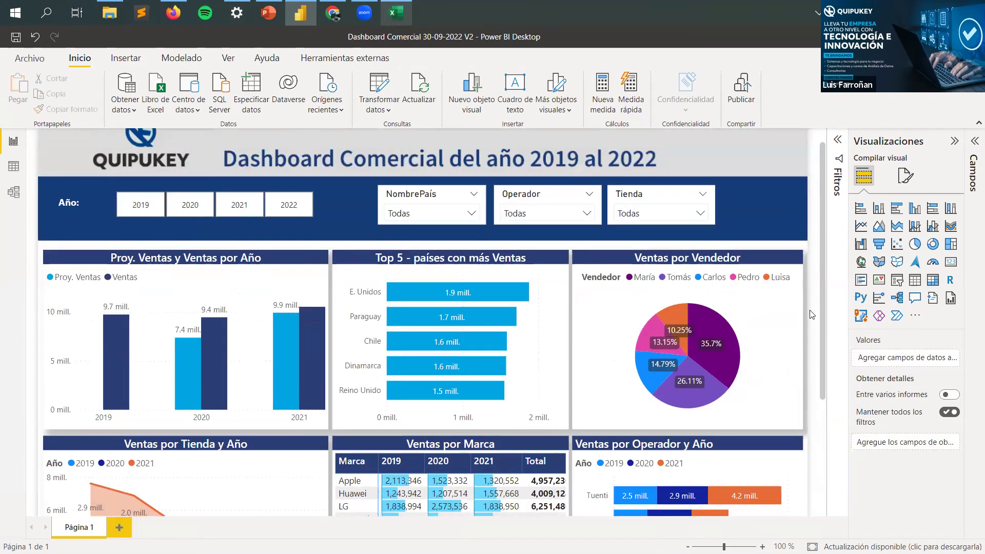
scroll(812, 314, "up", 1)
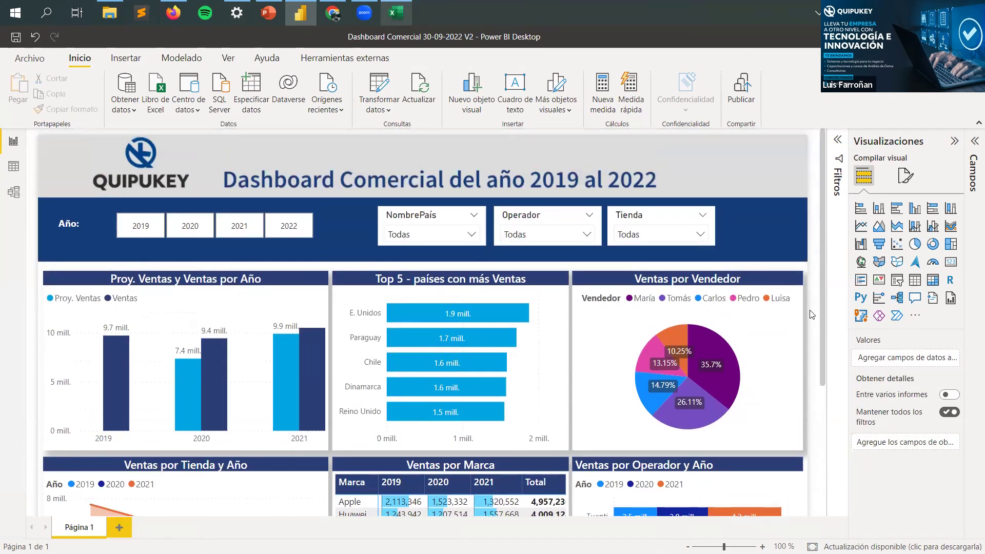
left_click(954, 143)
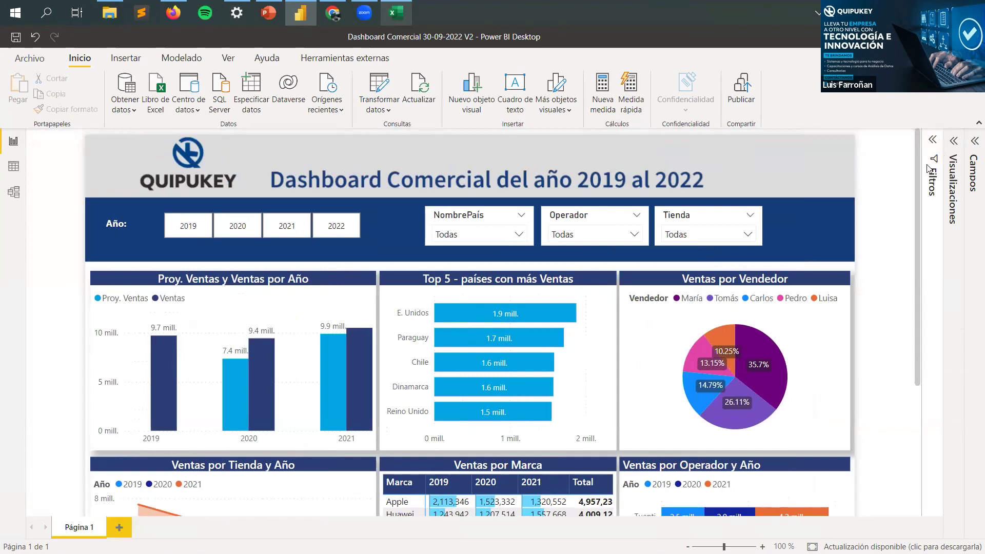
left_click(978, 123)
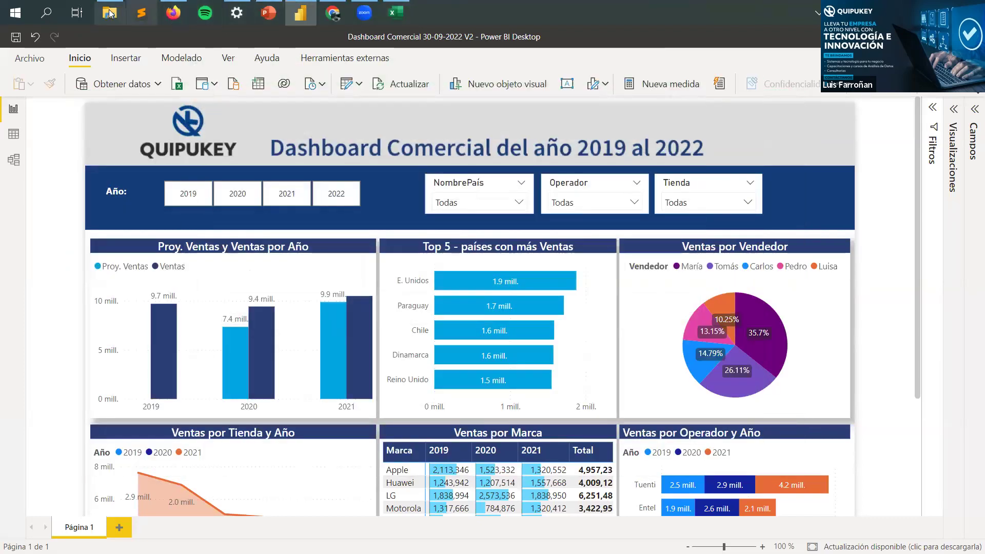
Step: Switch to File Explorer and check the contents of the ProyeccionVentas and Ventas folders inside "Caso Práctico - CIP"
left_click(109, 13)
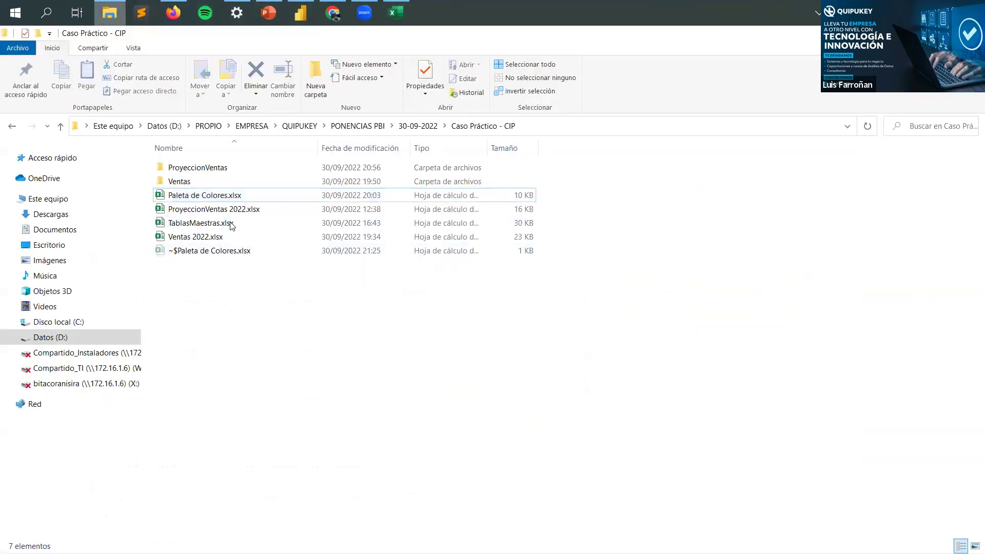
double_click(221, 168)
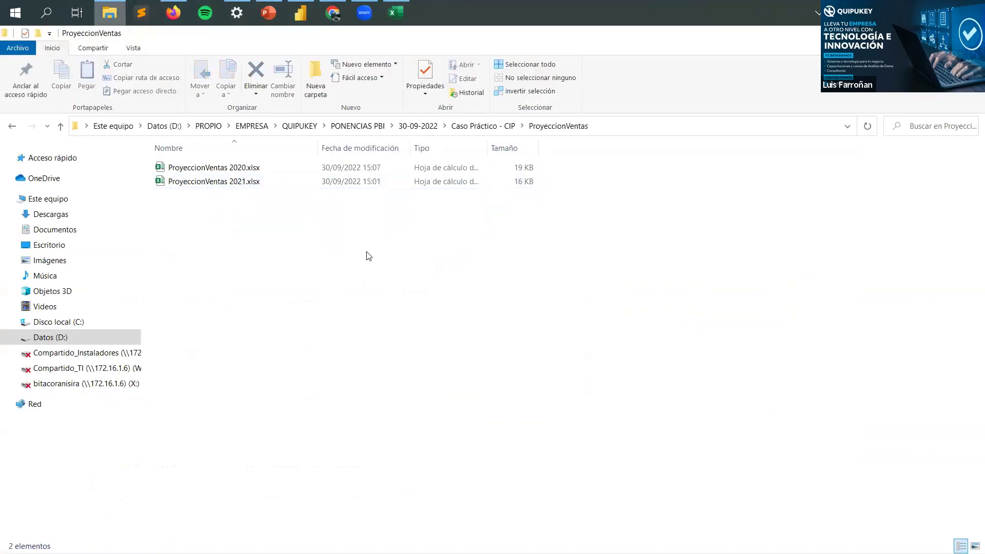
key("BackSpace")
double_click(189, 181)
key("BackSpace")
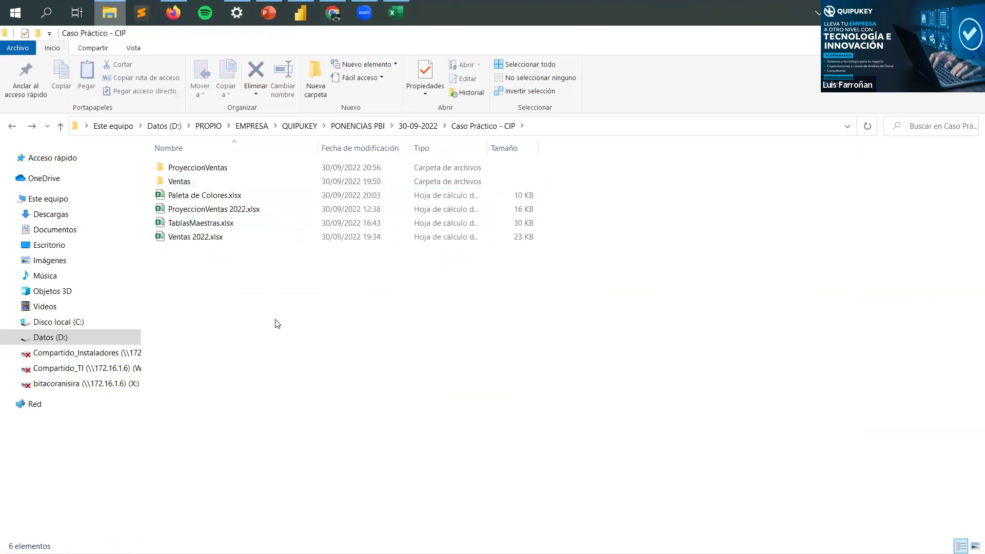
Step: Switch back to Power BI Desktop and review the commercial dashboard from its header and slicers down to its footer
left_click(299, 12)
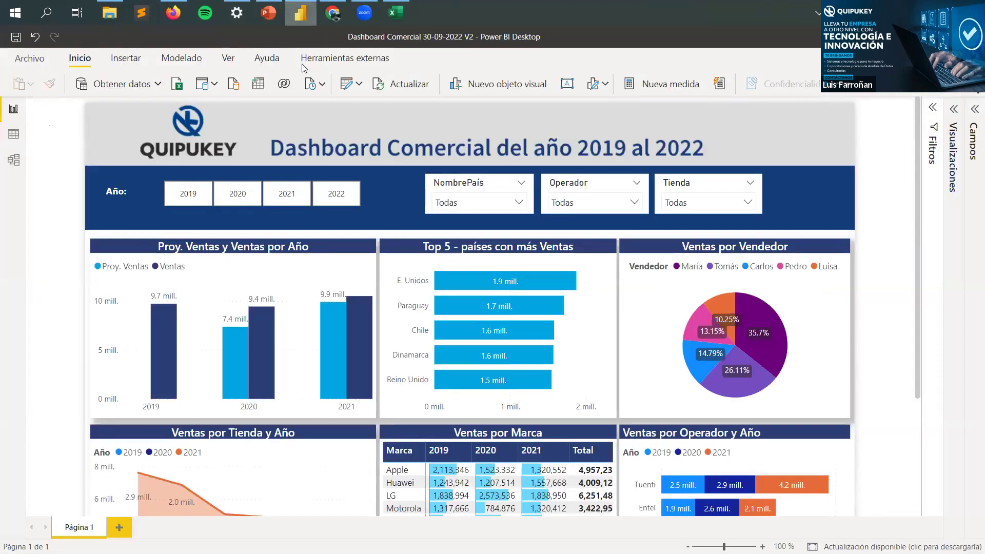
left_click(395, 7)
left_click(395, 8)
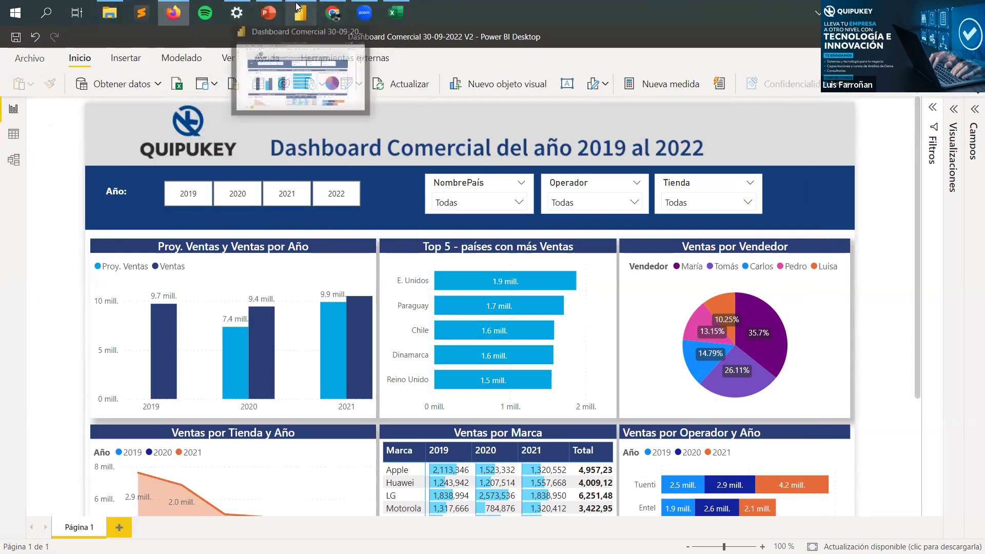
scroll(59, 221, "down", 3)
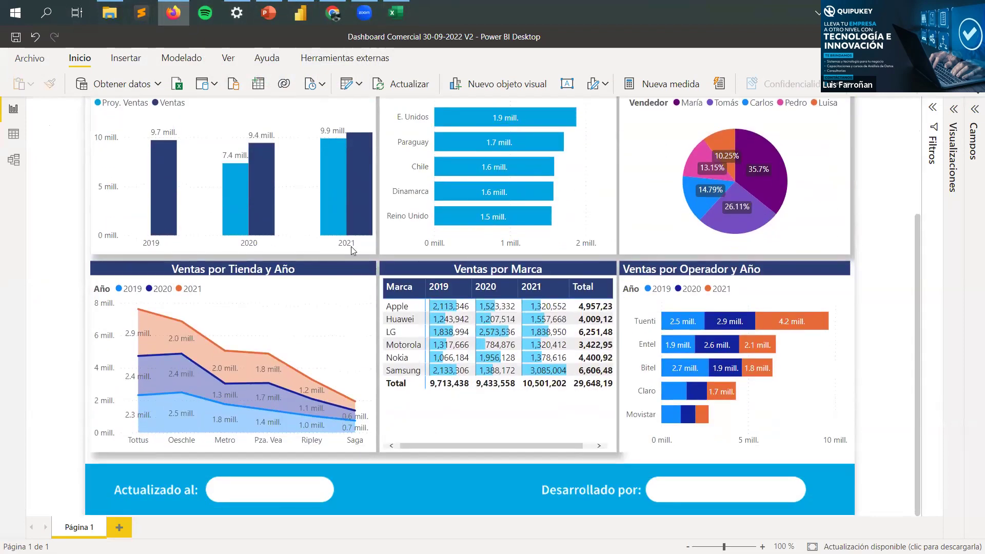
scroll(352, 250, "up", 3)
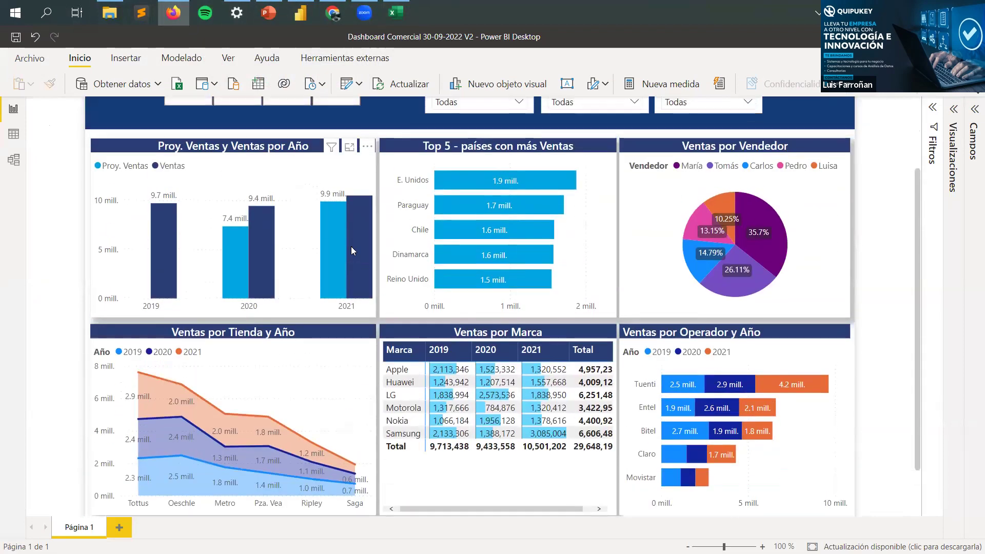
mouse_move(408, 10)
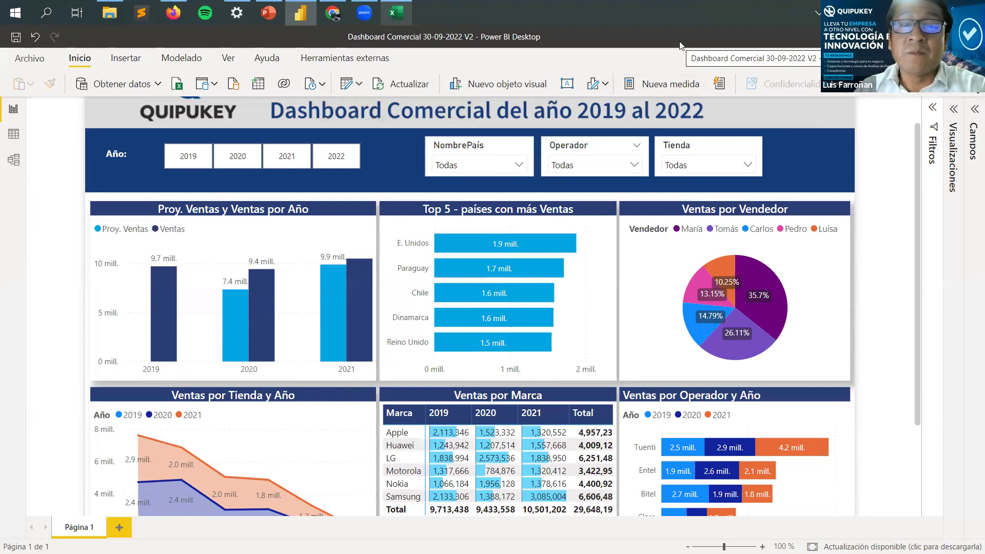
scroll(61, 190, "up", 1)
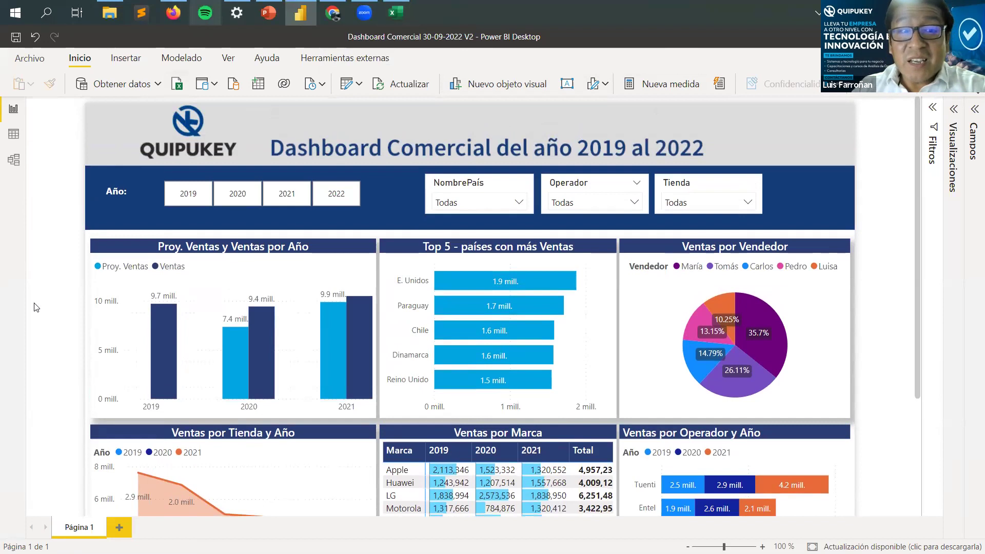
Step: Turn on the shadow effect for the "Ventas por Operador y Año" chart and collapse the Visualizaciones pane
scroll(893, 295, "down", 4)
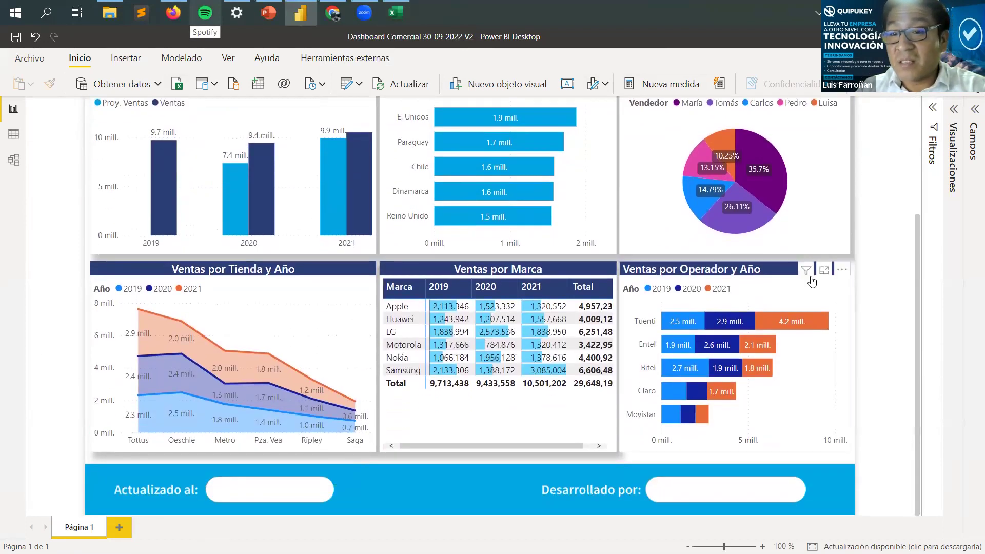
left_click(777, 270)
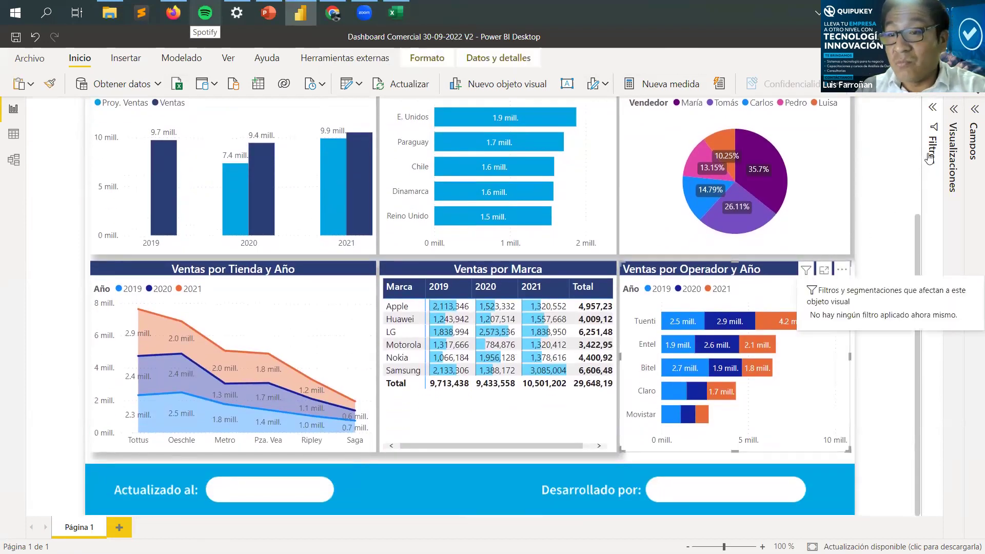
left_click(951, 113)
left_click(906, 144)
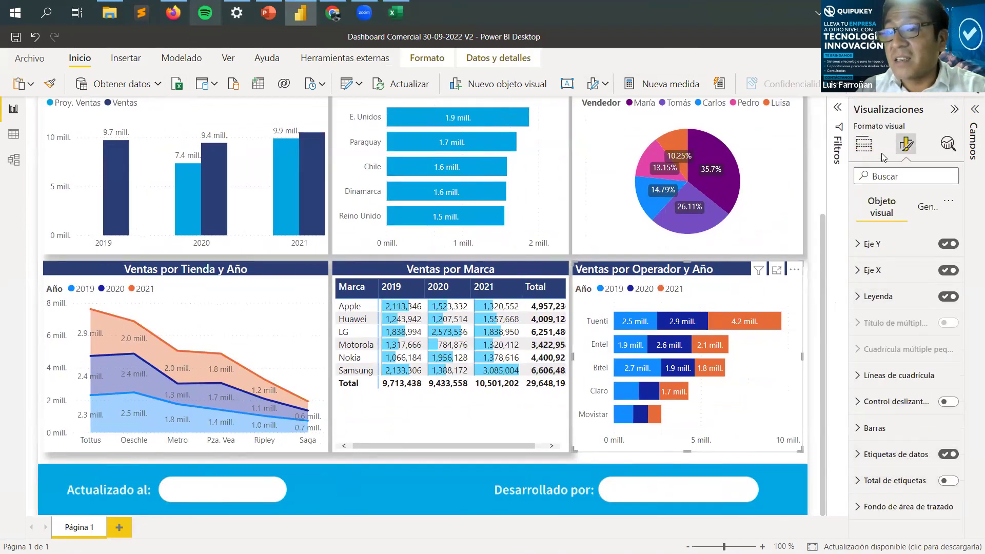
left_click(866, 147)
left_click(908, 147)
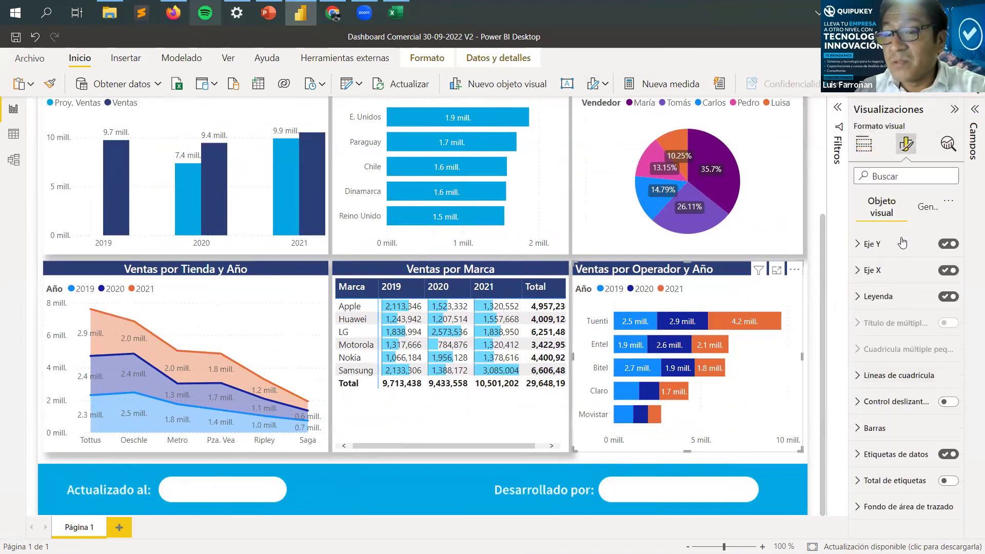
left_click(922, 207)
left_click(878, 297)
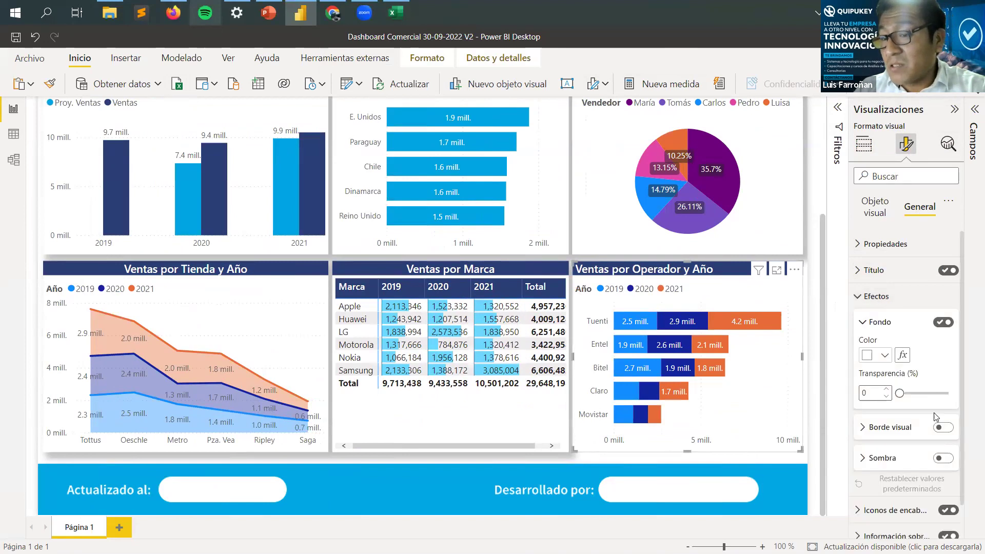
left_click(940, 458)
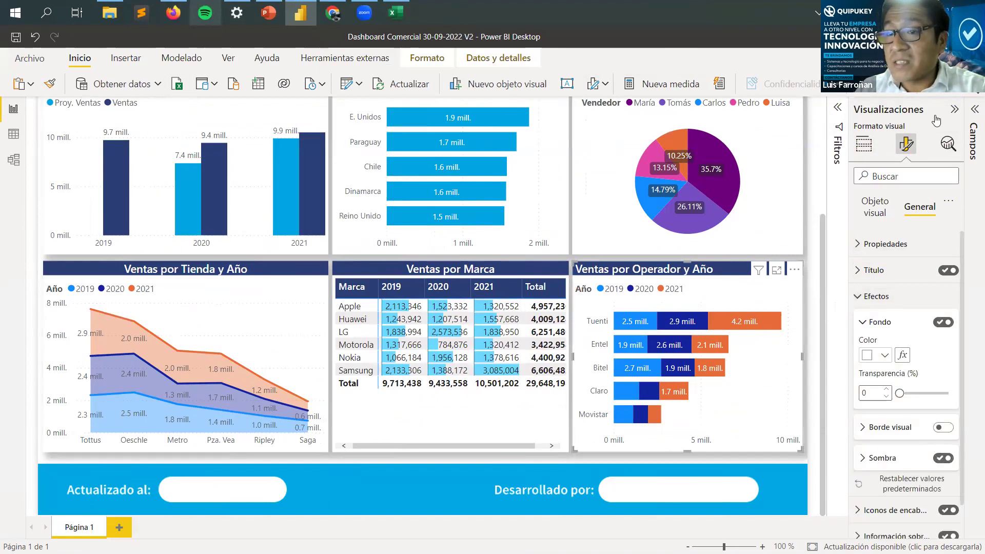
left_click(954, 109)
left_click(897, 138)
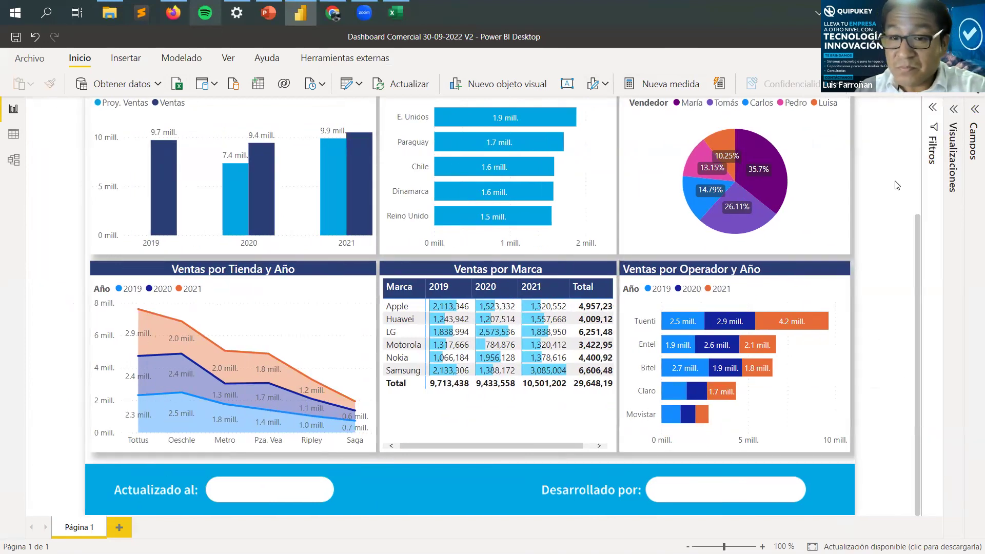
Step: Compare the "Caso Práctico - CIP" folder in File Explorer with the report, locating ProyeccionVentas 2022.xlsx and Ventas 2022.xlsx
scroll(897, 186, "up", 5)
left_click(109, 12)
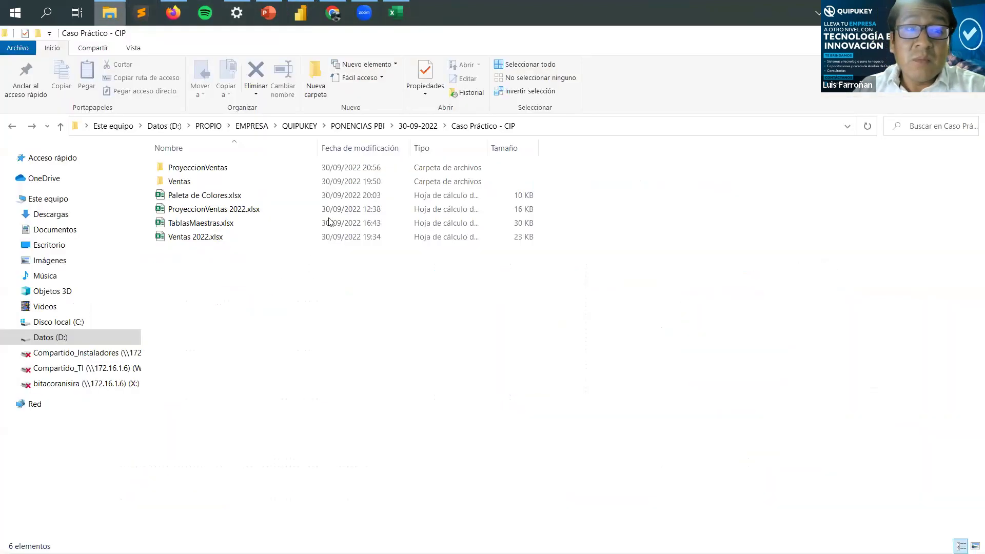
left_click(246, 210)
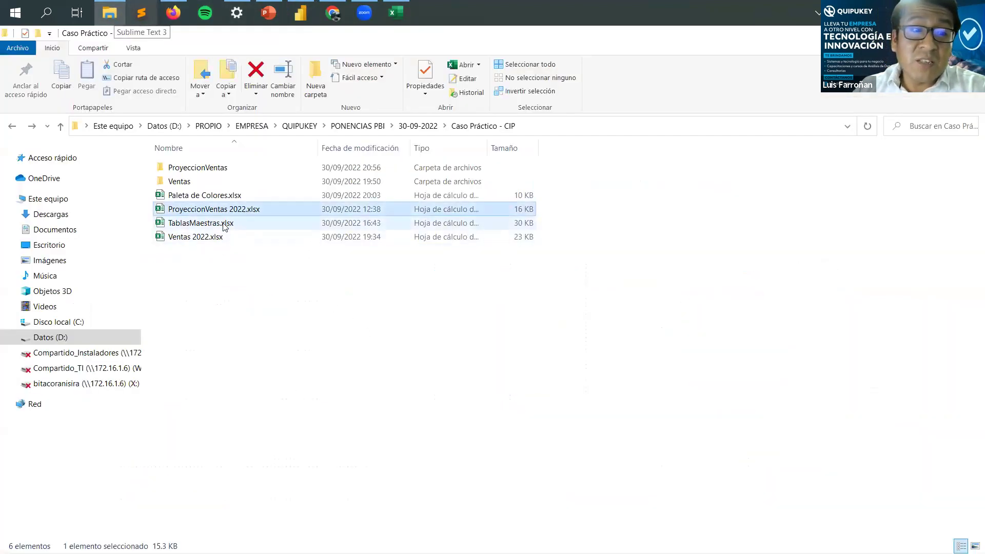
left_click(239, 239)
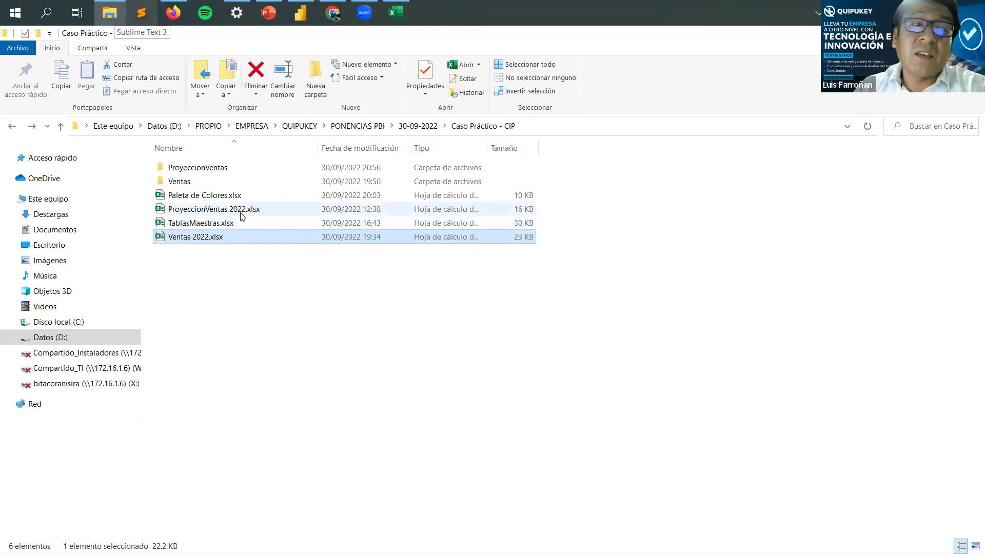
left_click(241, 212)
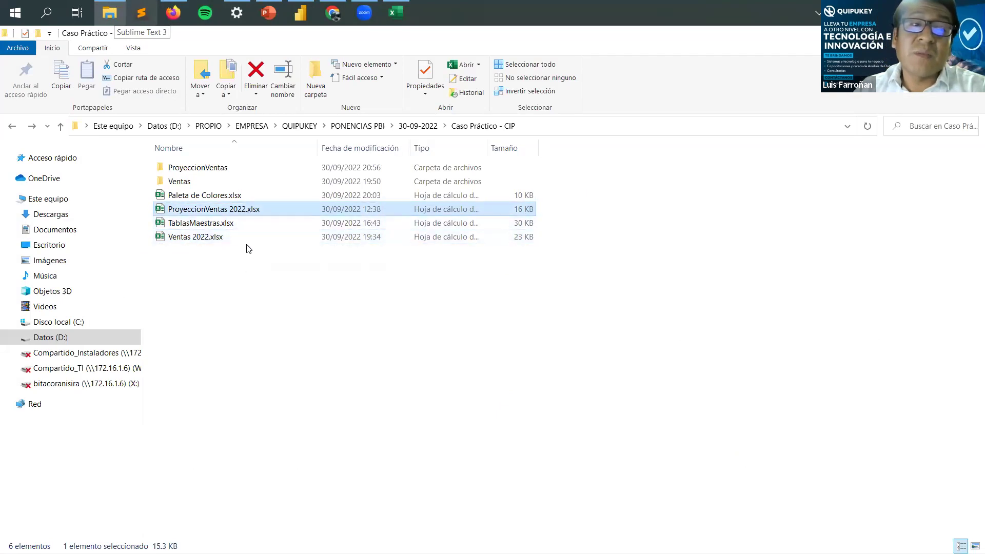
left_click(226, 240)
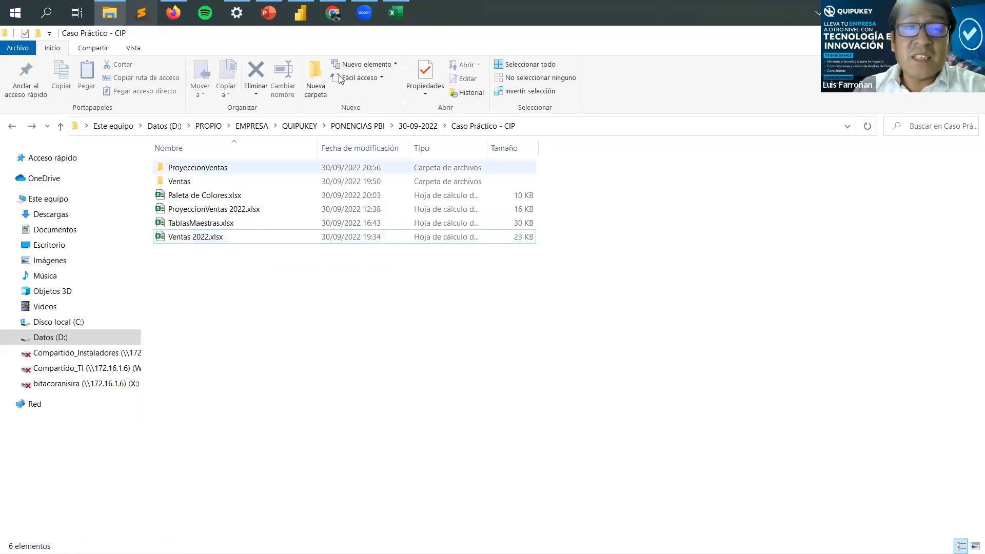
left_click(308, 13)
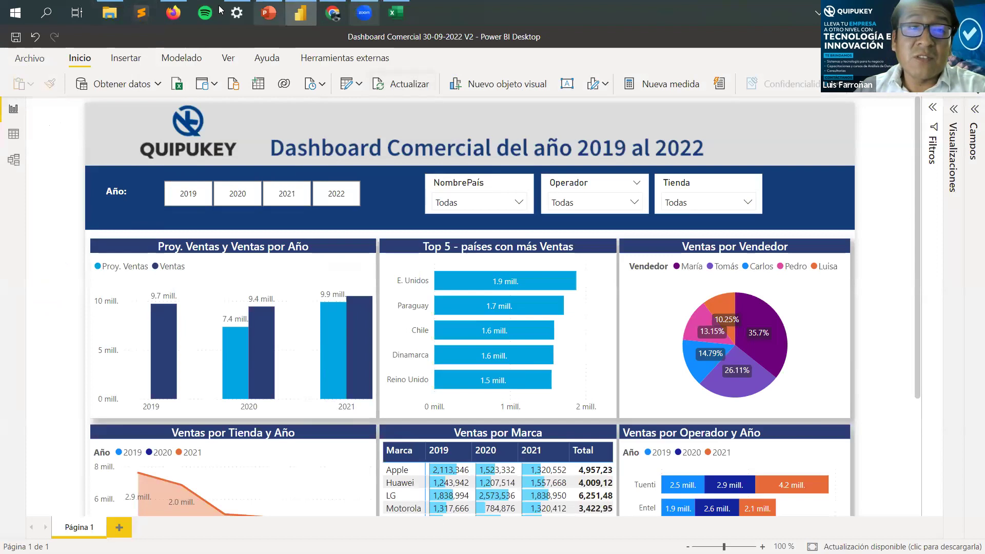
left_click(119, 12)
Step: Move ProyeccionVentas 2022.xlsx into the ProyeccionVentas folder and Ventas 2022.xlsx into the Ventas folder, and open Ventas to check its files
left_click(249, 210)
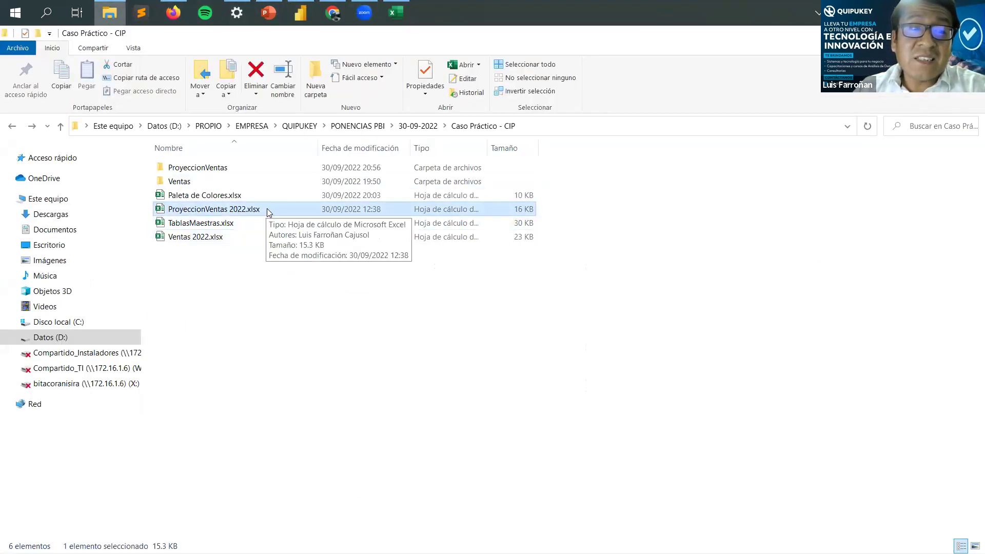
left_click_drag(267, 209, 266, 174)
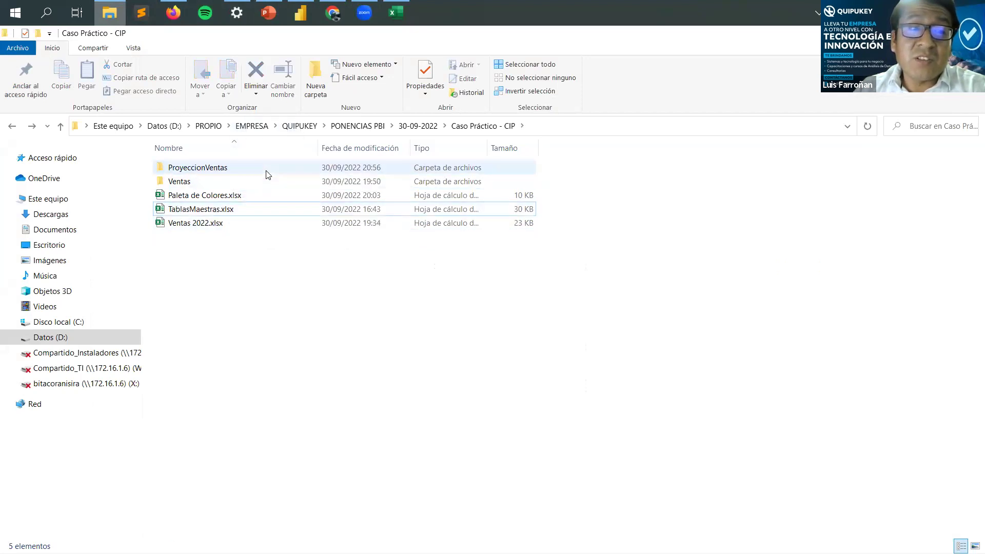
left_click_drag(246, 228, 259, 184)
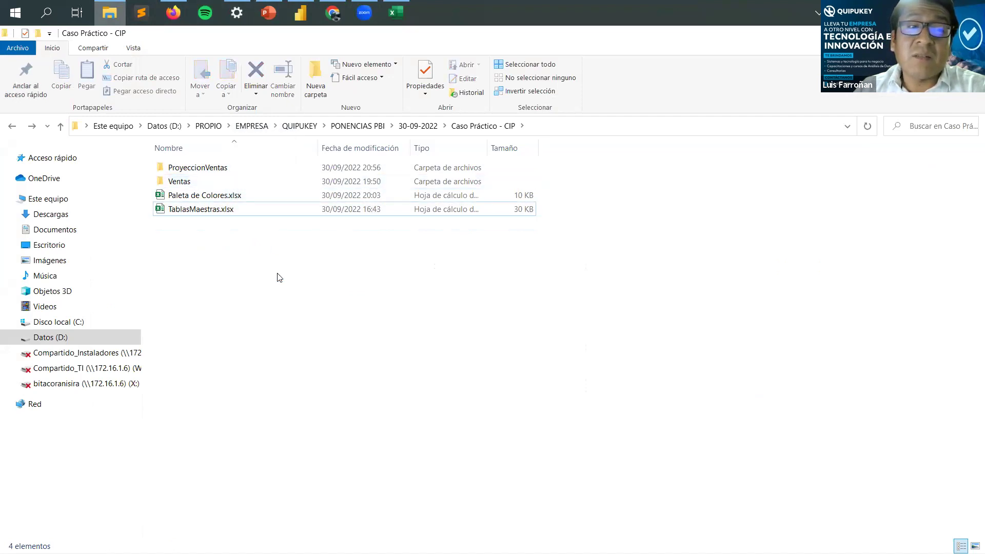
left_click(252, 180)
double_click(253, 181)
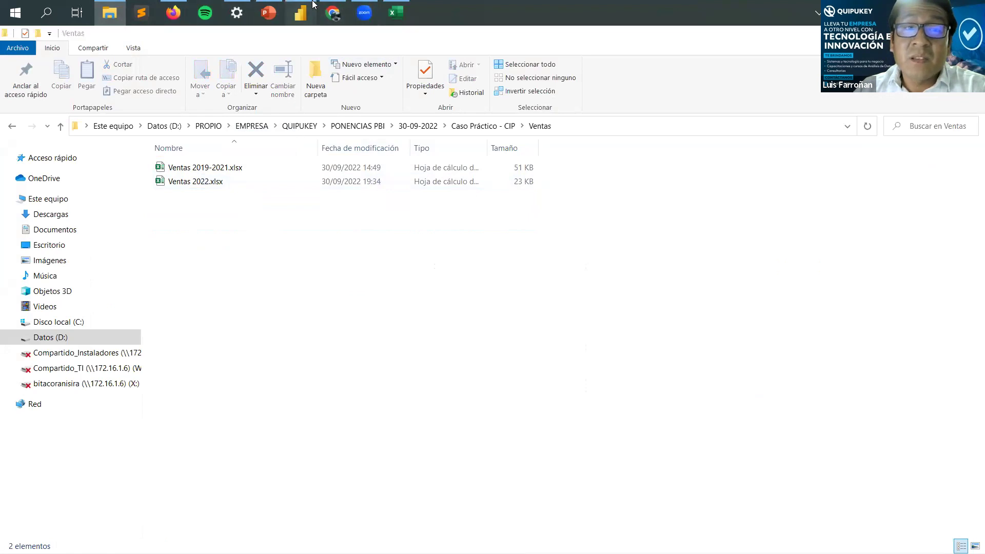
Step: Switch to Power BI Desktop and refresh the report's data from the source folders
left_click(300, 12)
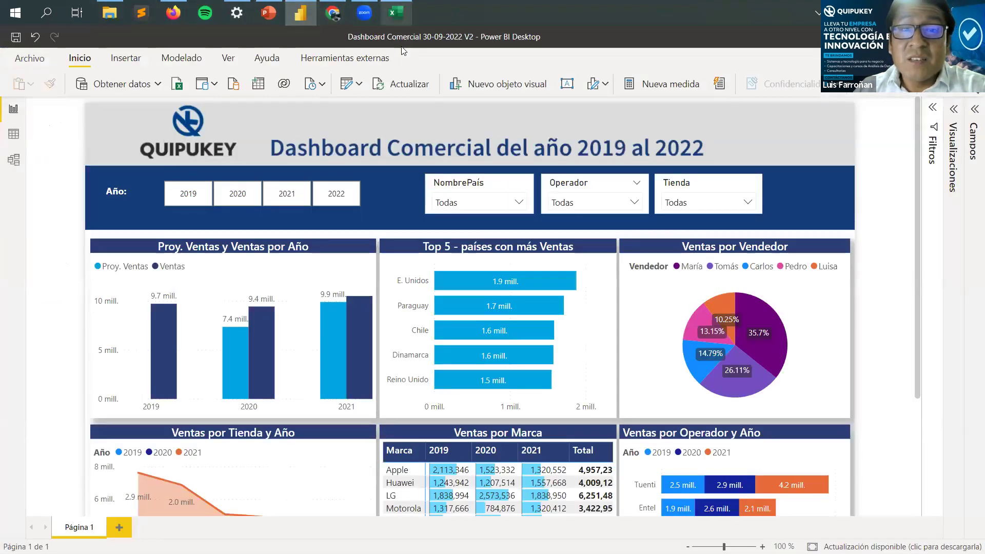
left_click(400, 86)
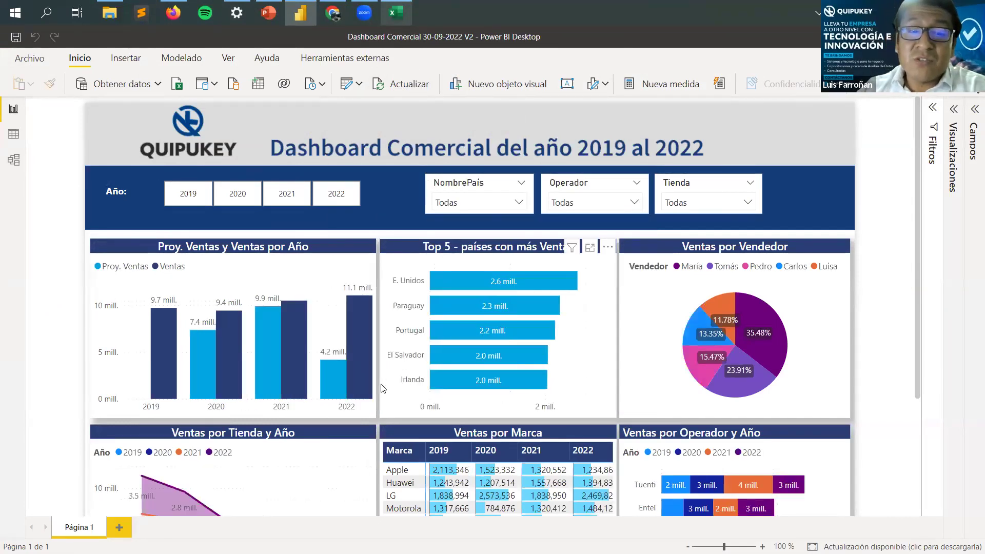
Step: Examine the 2022 data in the refreshed dashboard's yearly sales, country, seller, store, brand and operator visuals
mouse_move(352, 391)
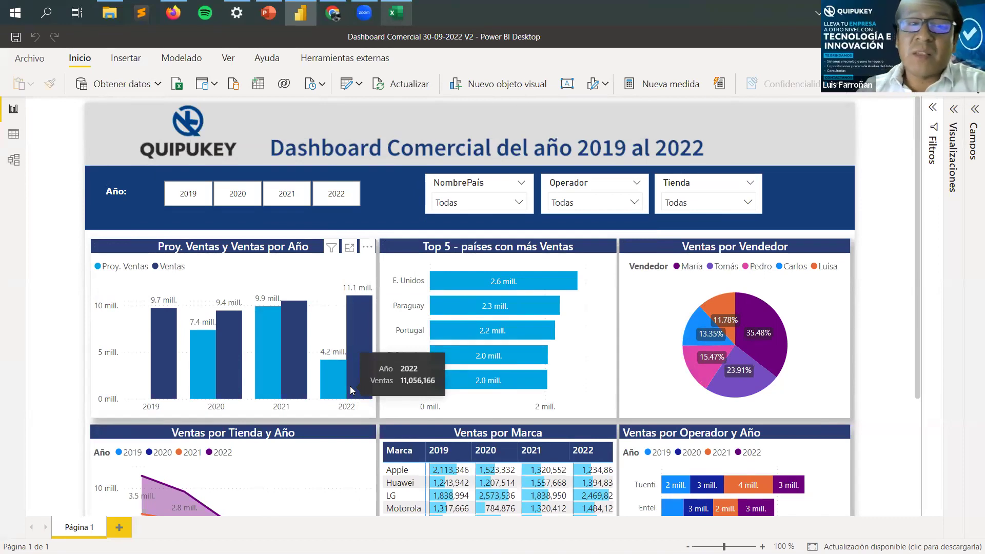
scroll(893, 274, "down", 3)
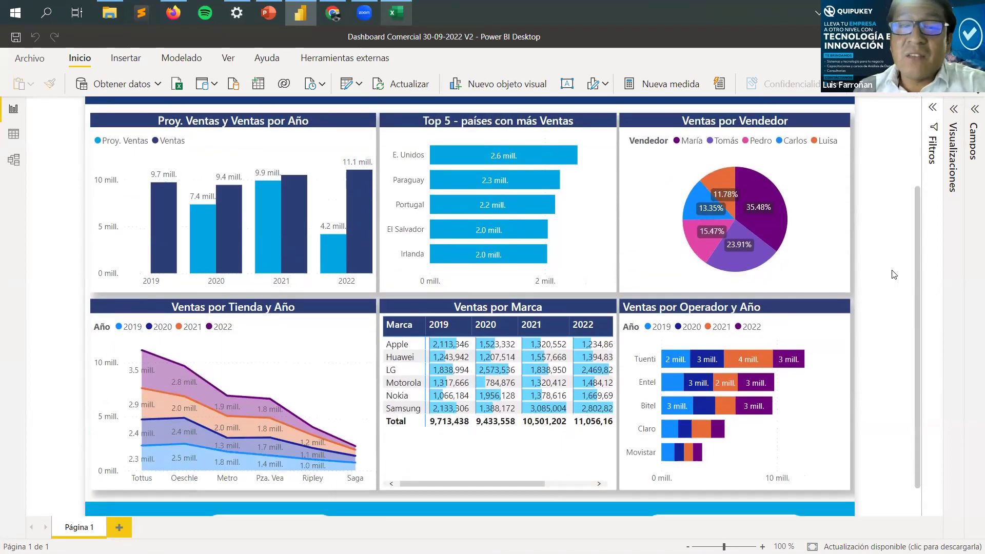
scroll(893, 274, "up", 2)
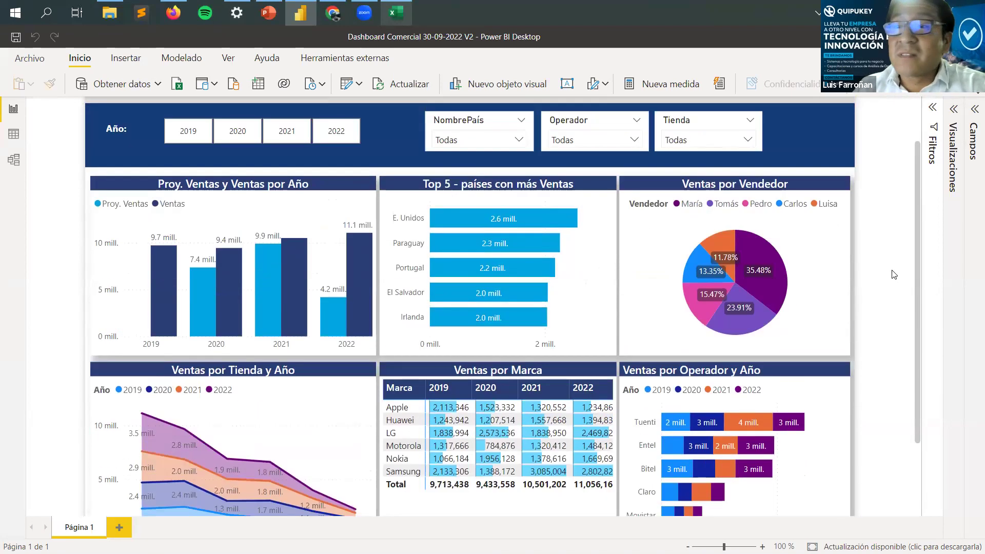
scroll(893, 274, "up", 2)
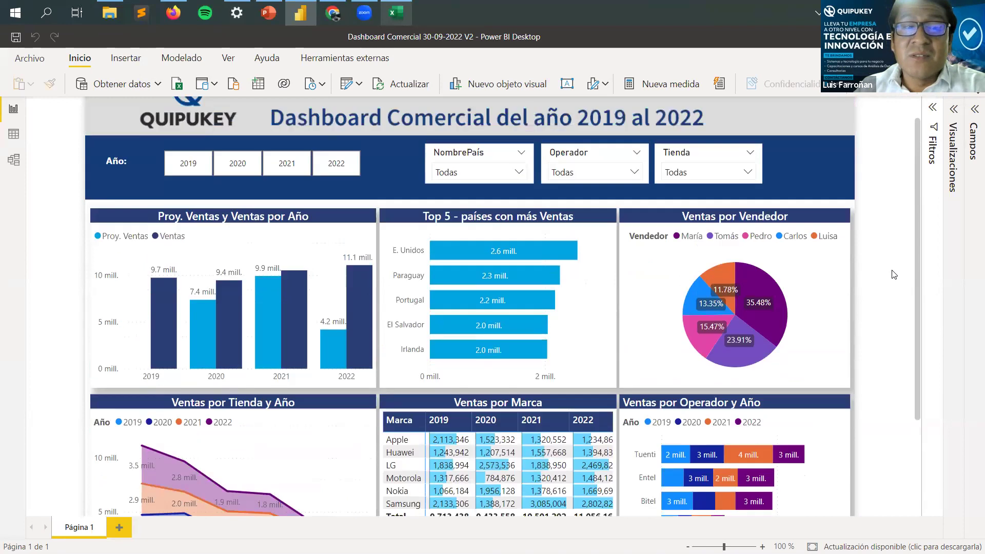
scroll(893, 273, "down", 2)
scroll(892, 274, "down", 2)
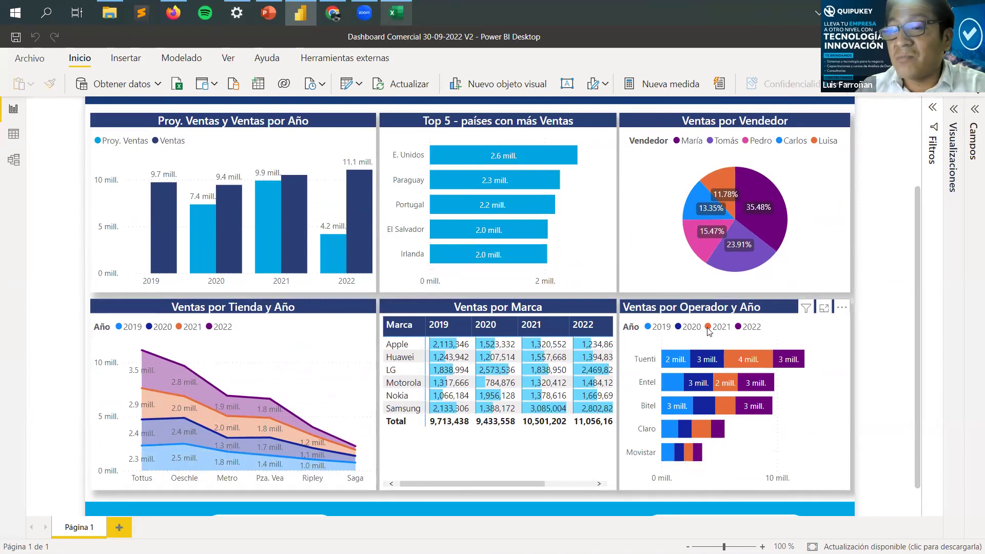
scroll(825, 331, "up", 2)
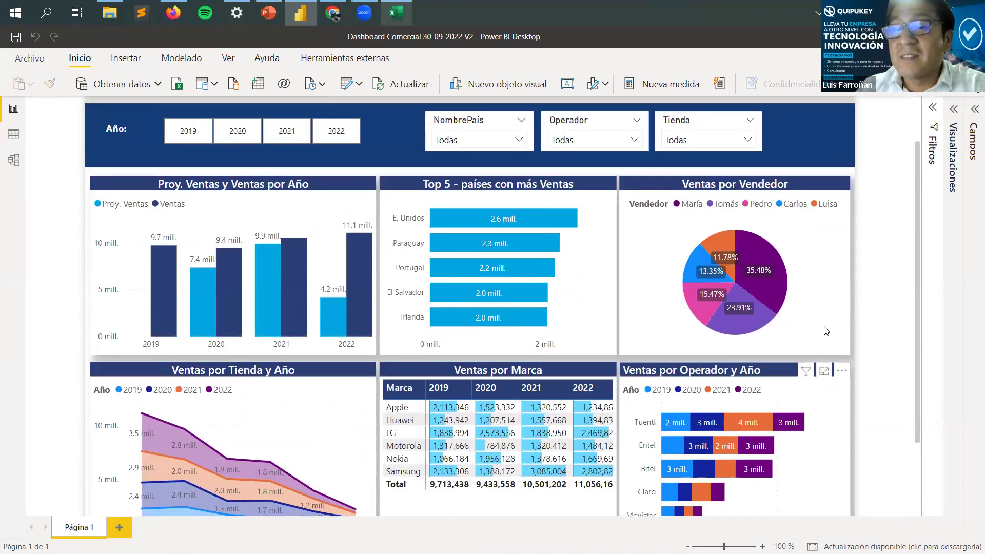
Step: Filter the dashboard with the Año slicer by 2020 and by 2021, clear the selection, and filter it by 2022
left_click(242, 134)
left_click(243, 136)
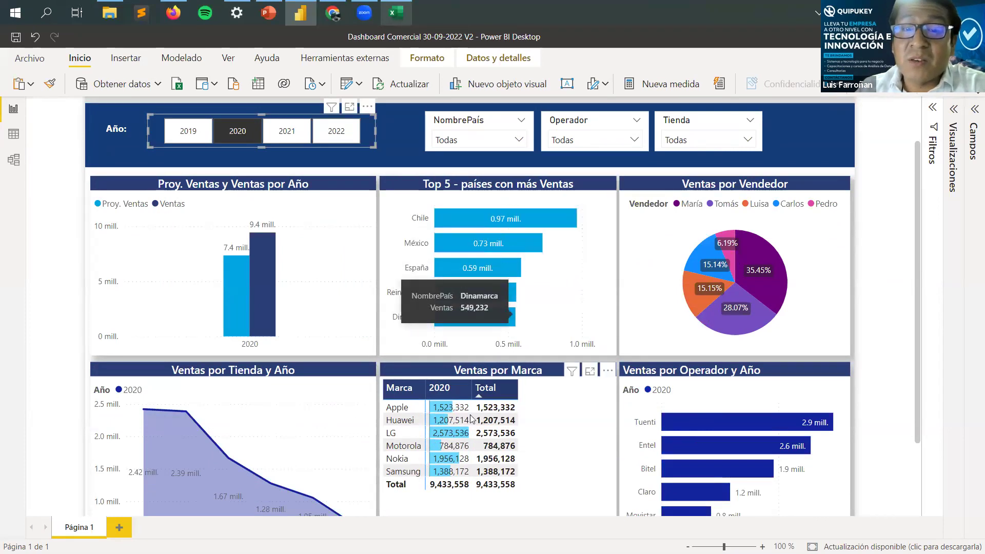
left_click(294, 133)
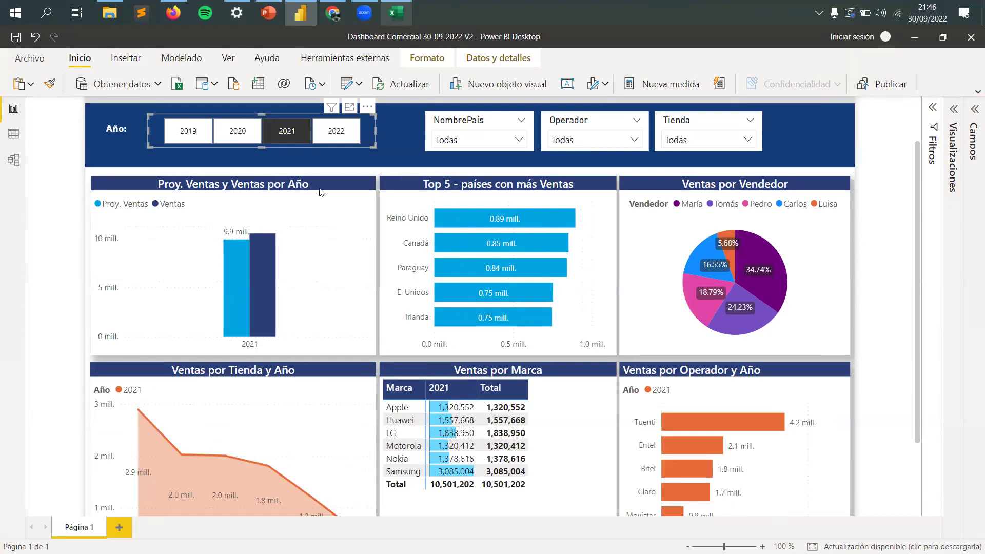
left_click(287, 135)
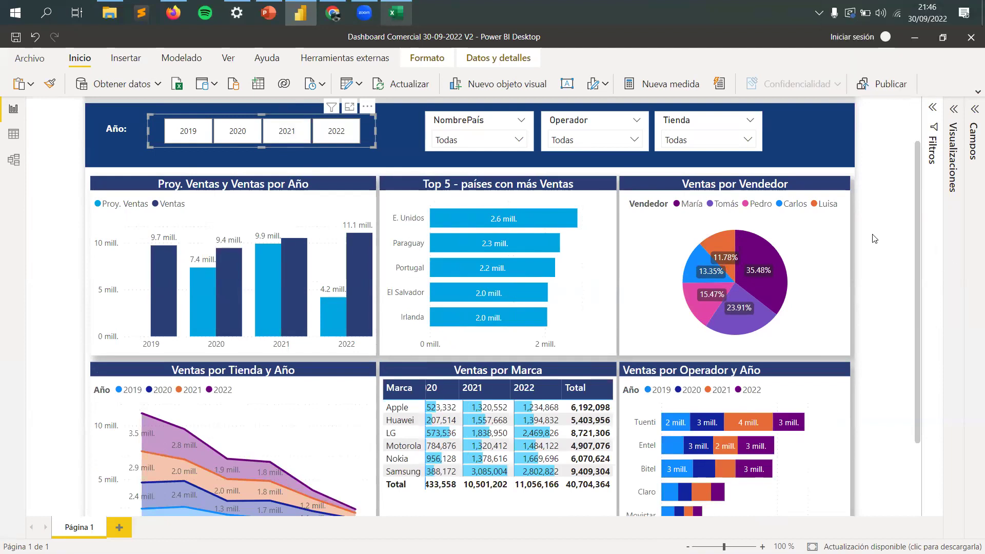
left_click(347, 136)
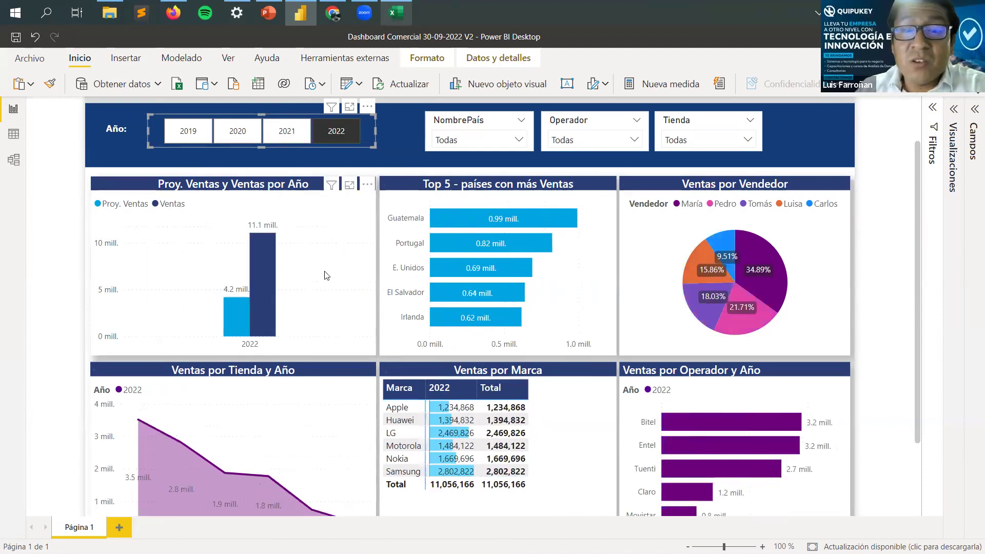